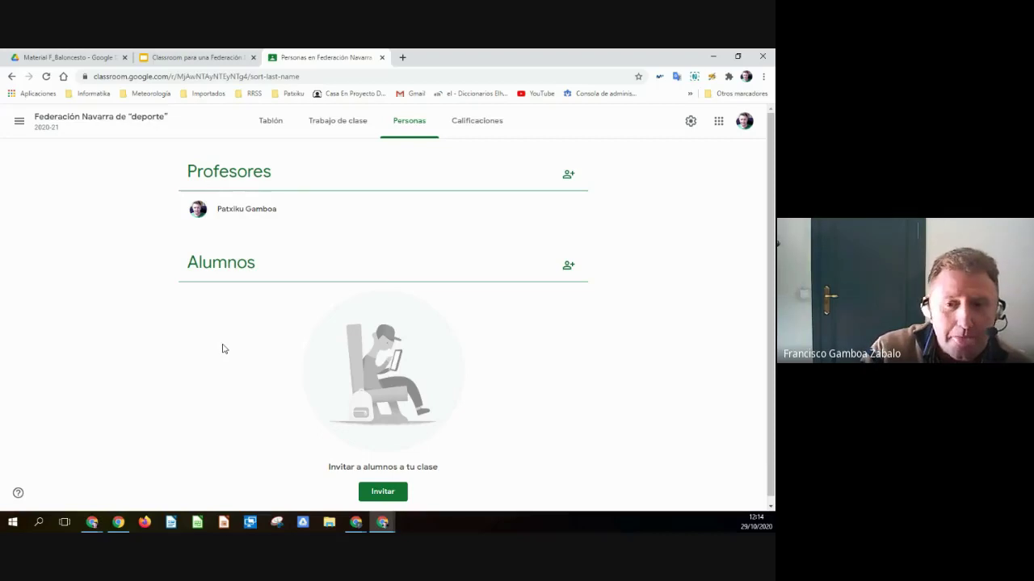
# - Open the class's invite-students window, then bring up the Material F_Baloncesto folder in Drive
pyautogui.click(567, 267)
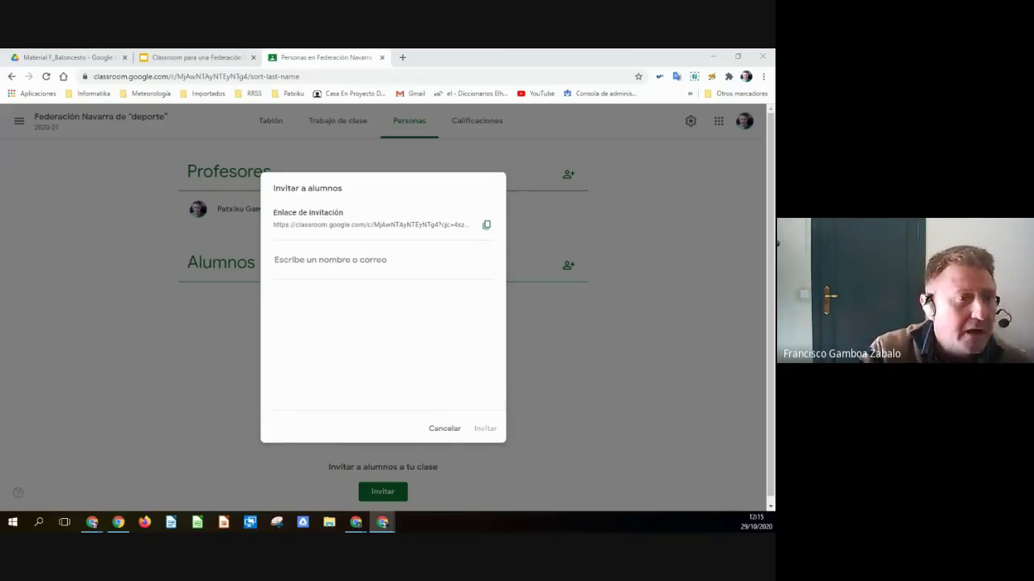
pyautogui.click(71, 57)
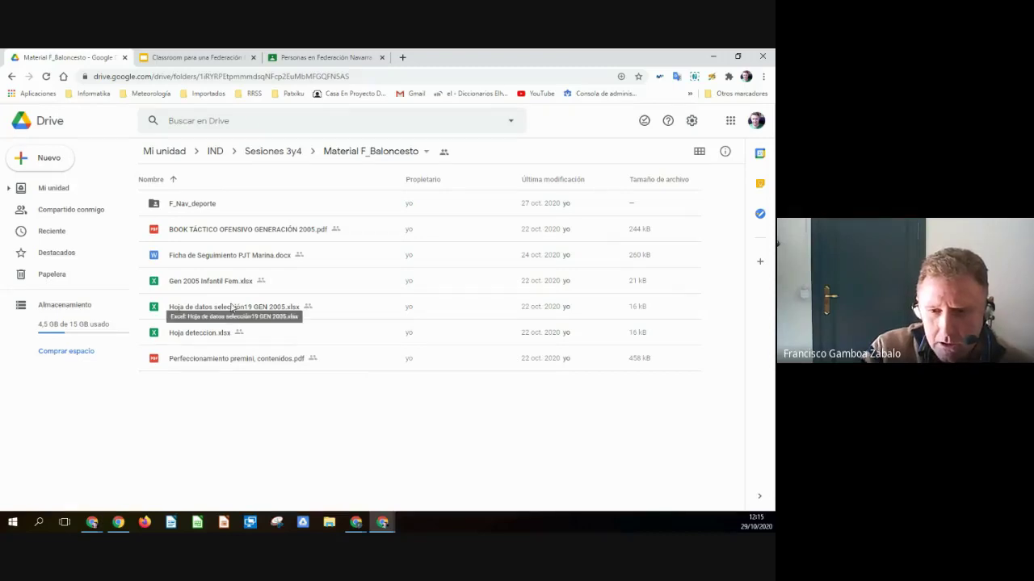
# - Check Participantes para compartir in Sesiones 3y4, then open Formularios' Participantes sesión Drive (respuestas) sheet
pyautogui.click(273, 153)
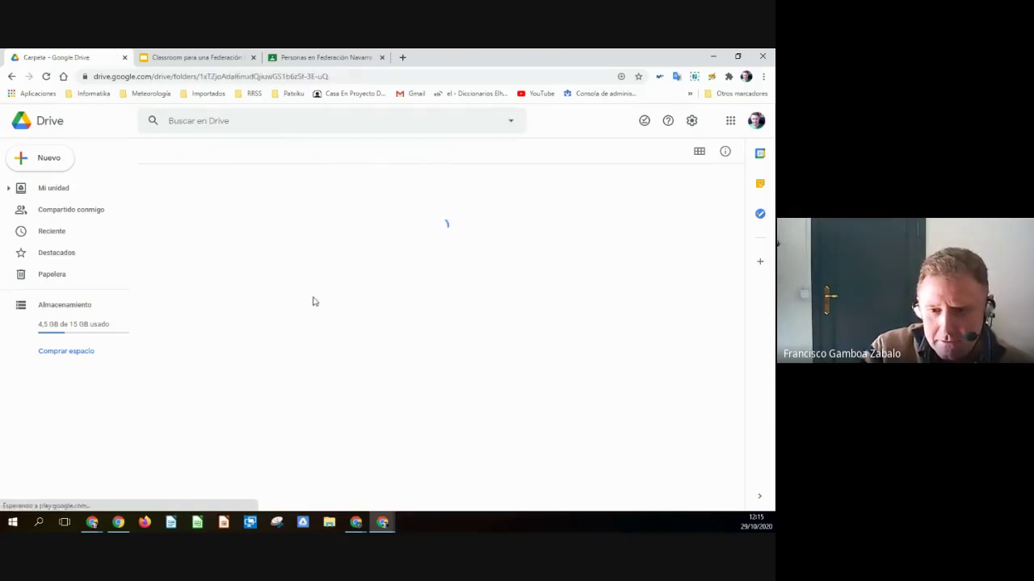
pyautogui.doubleClick(194, 415)
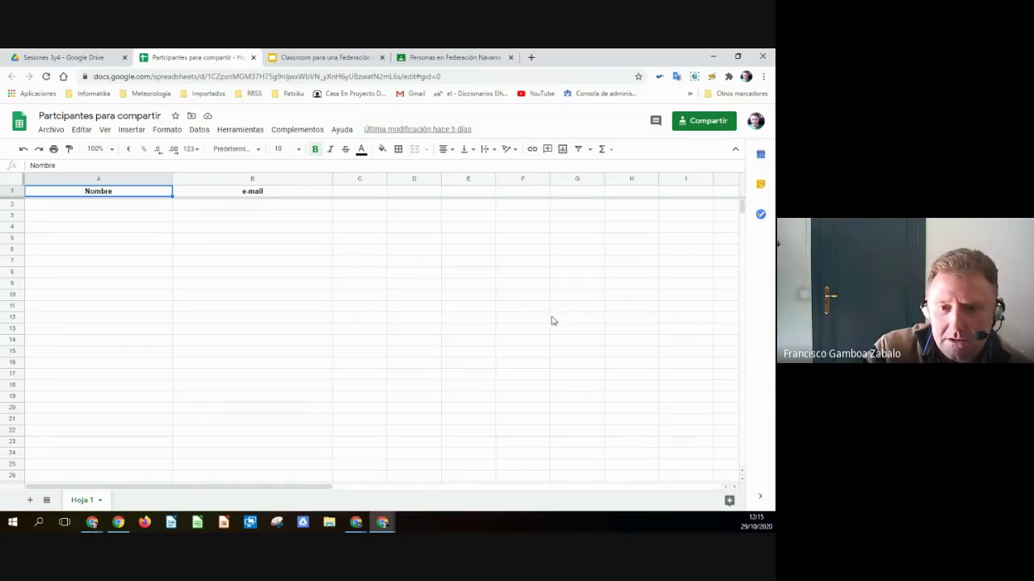
pyautogui.scroll(2, 278, 321)
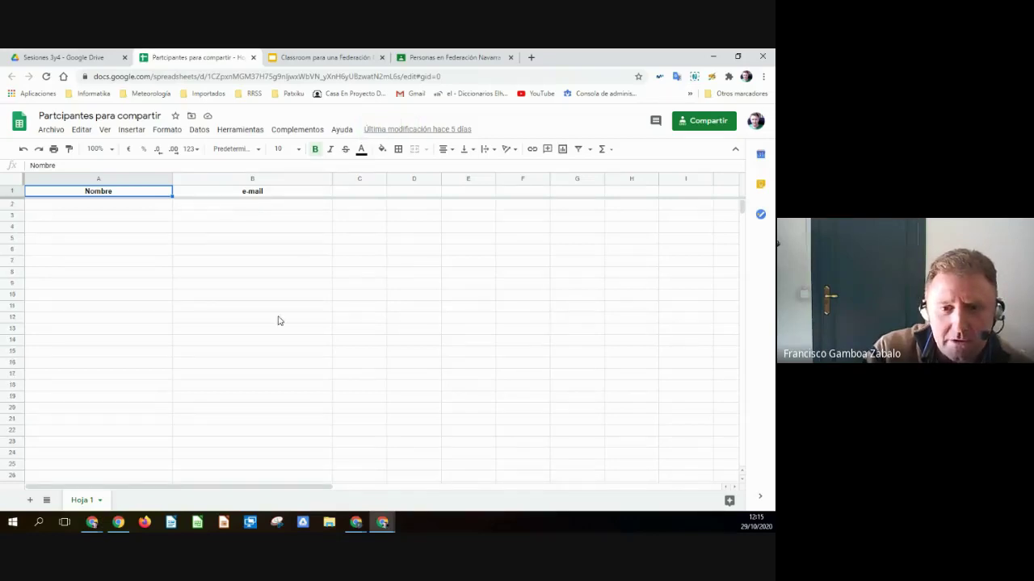
pyautogui.scroll(-2, 278, 321)
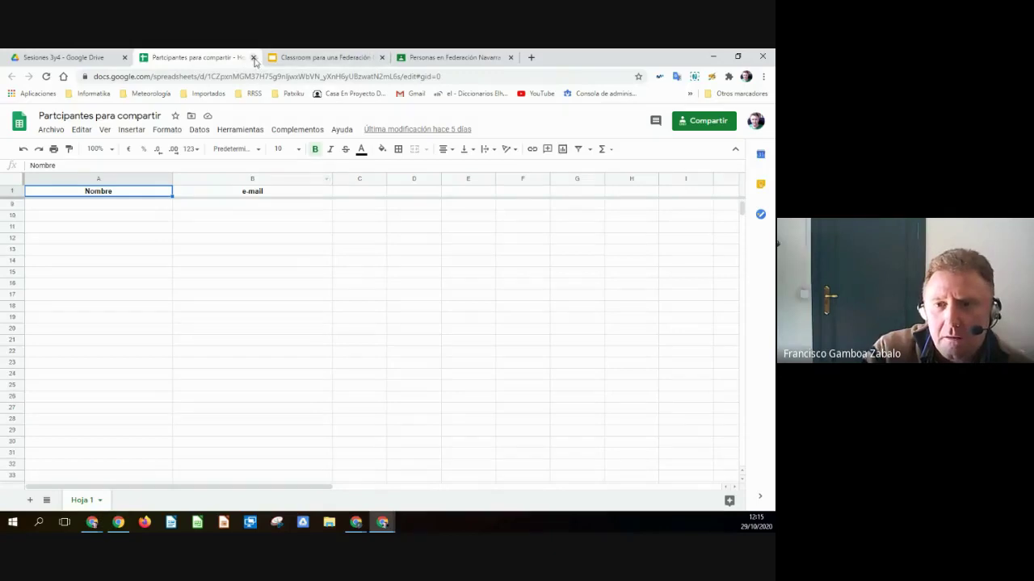
pyautogui.click(254, 57)
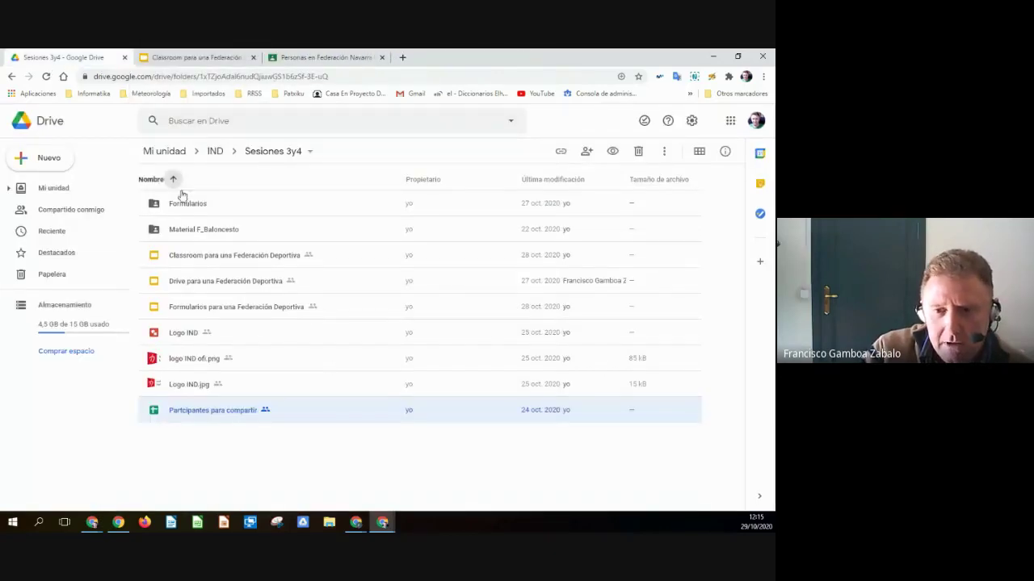
pyautogui.doubleClick(182, 202)
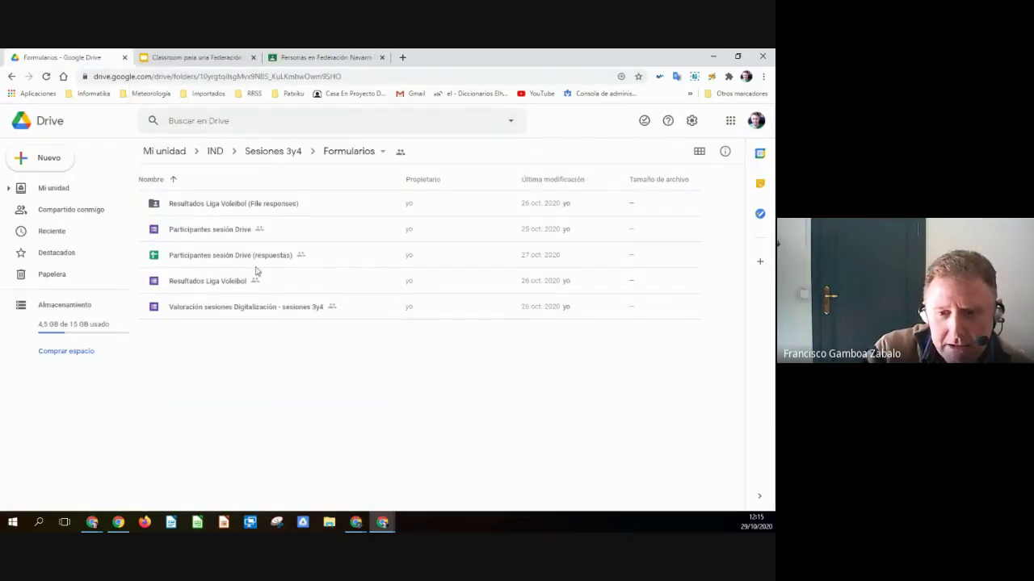
pyautogui.doubleClick(214, 257)
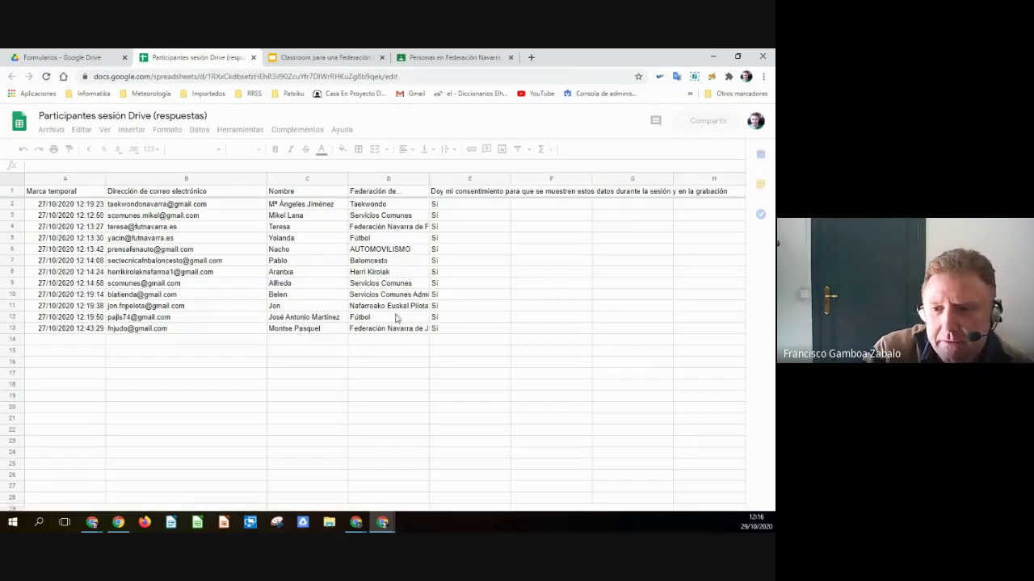
# - Select the twelve participant emails in B2:B13 and return to the Classroom invite window
pyautogui.click(170, 207)
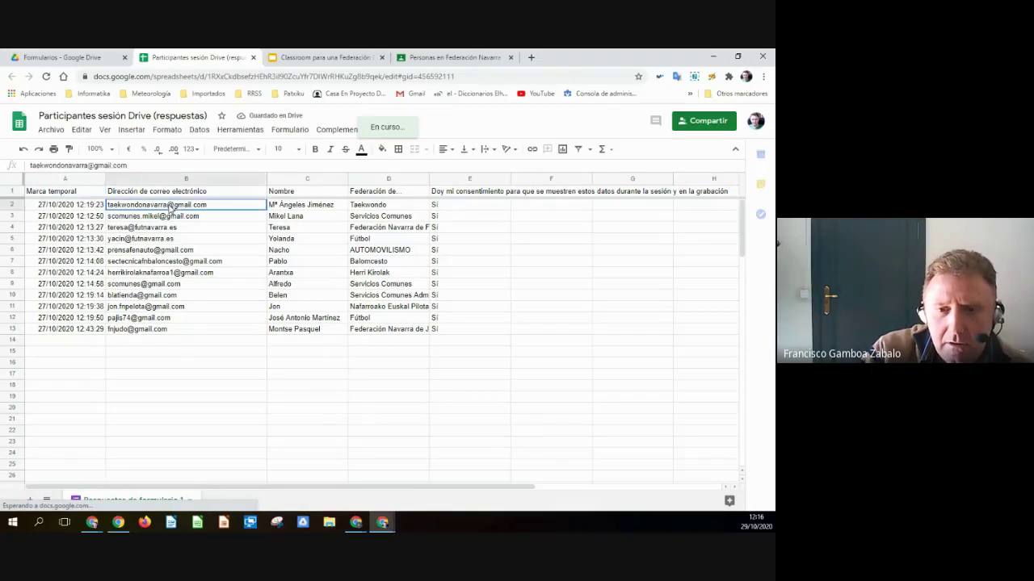
pyautogui.moveTo(170, 207); pyautogui.dragTo(173, 323)
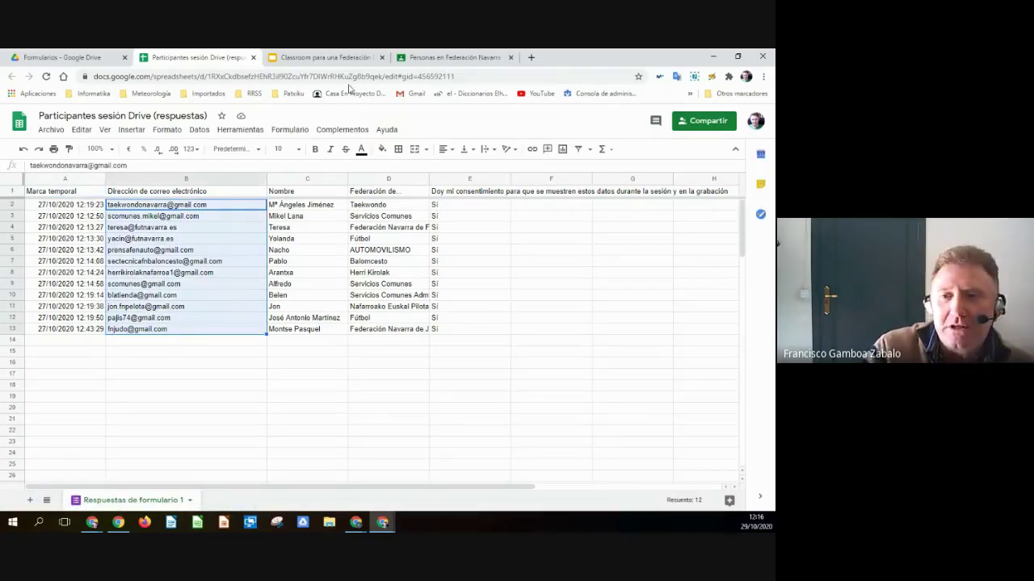
pyautogui.click(428, 56)
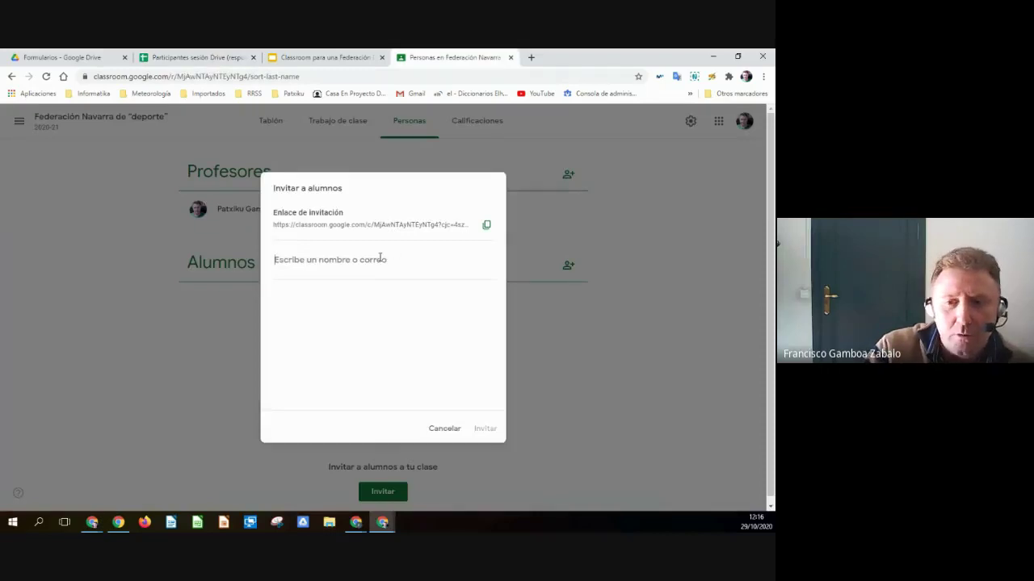
# - Paste the twelve copied emails as recipients and send the class invitations
pyautogui.hotkey('ctrl', 'v')
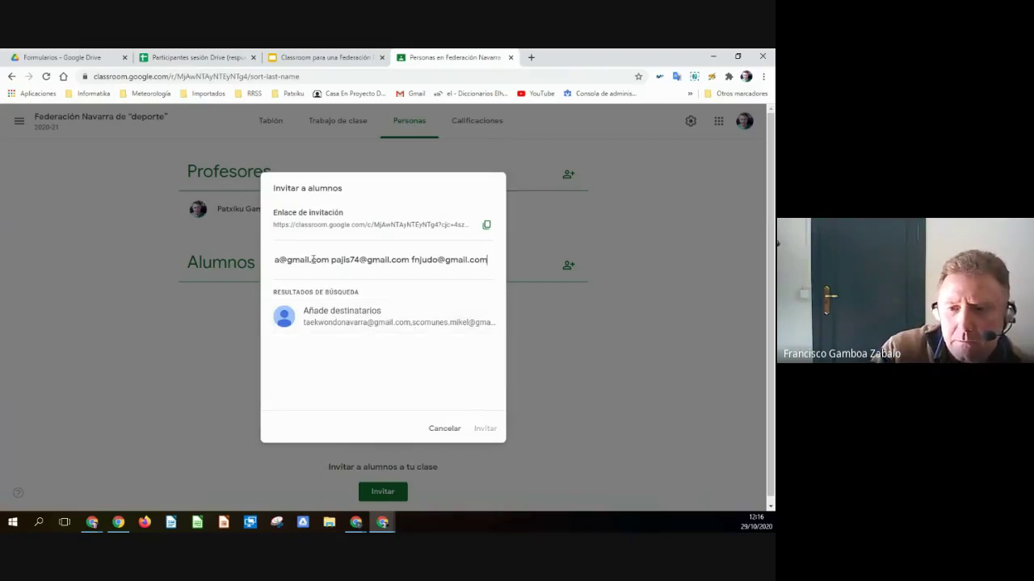
pyautogui.click(322, 313)
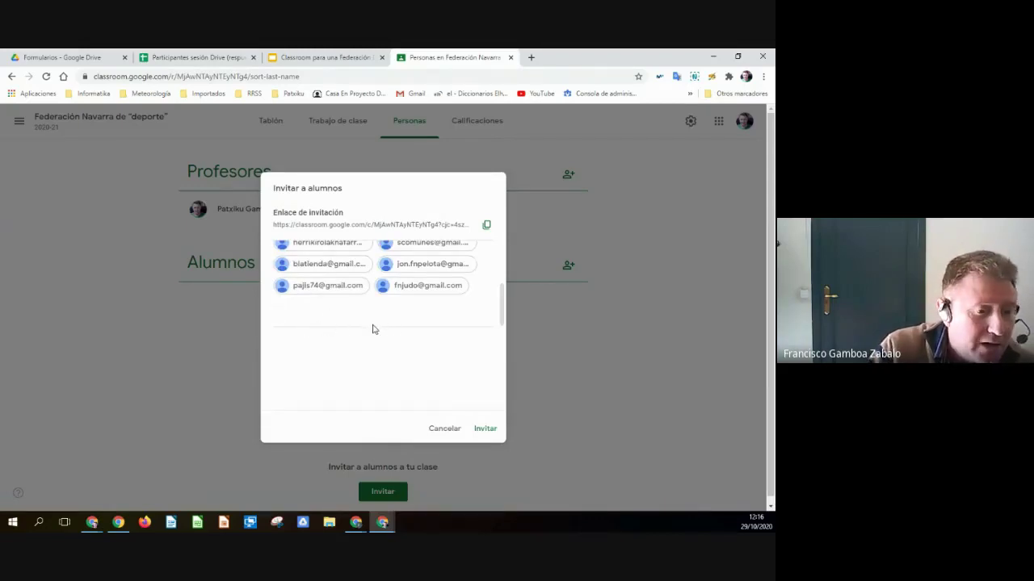
pyautogui.click(486, 429)
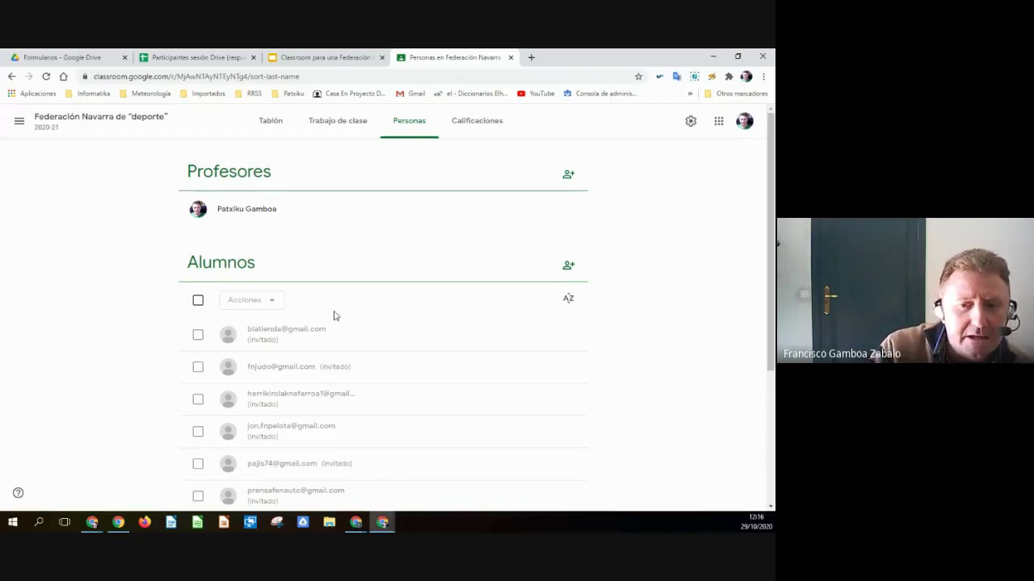
# - Invite one more student by entering their Gmail address in Invitar a alumnos
pyautogui.scroll(-2, 334, 316)
pyautogui.scroll(2, 345, 344)
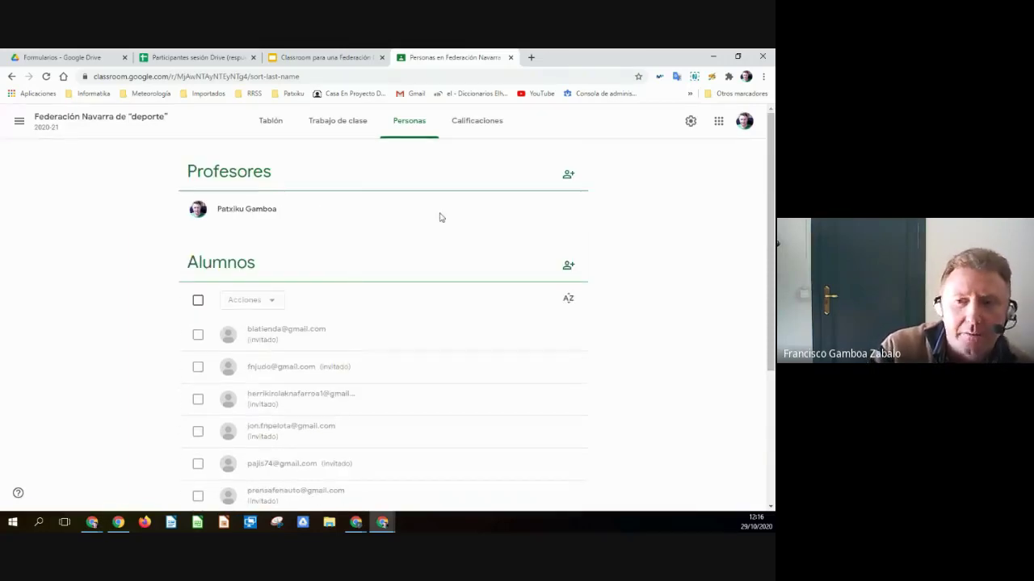
pyautogui.click(569, 265)
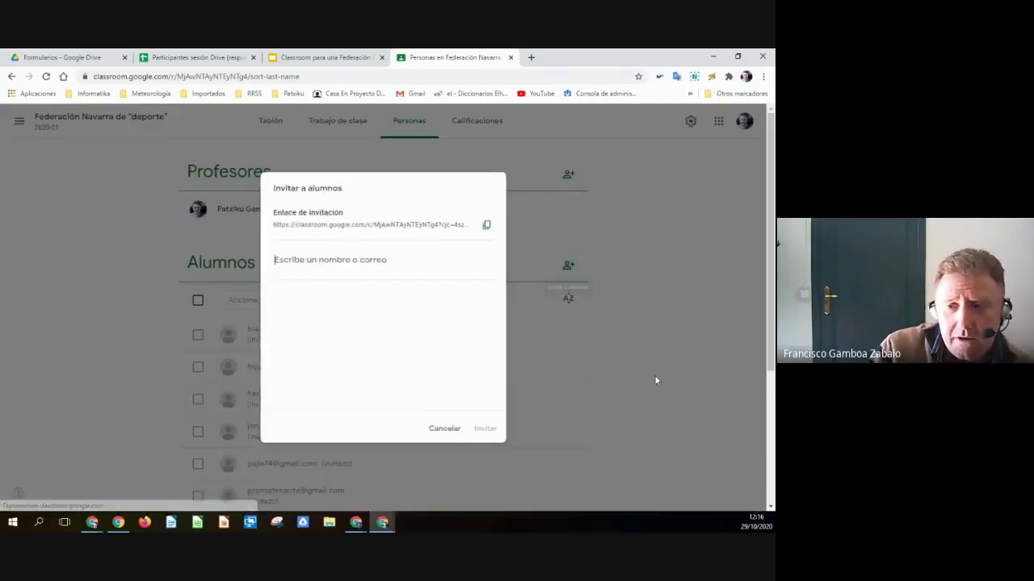
pyautogui.click(379, 267)
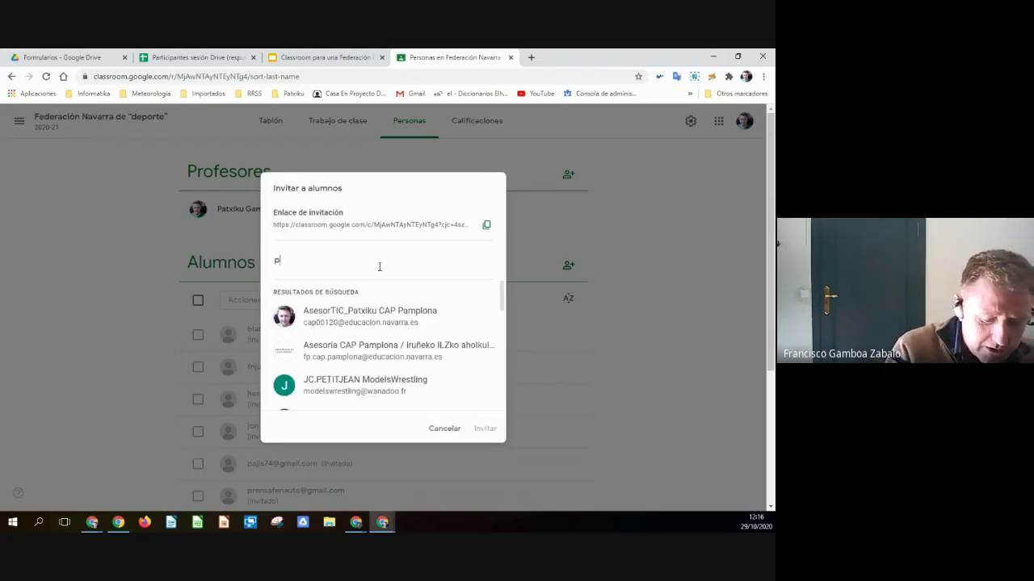
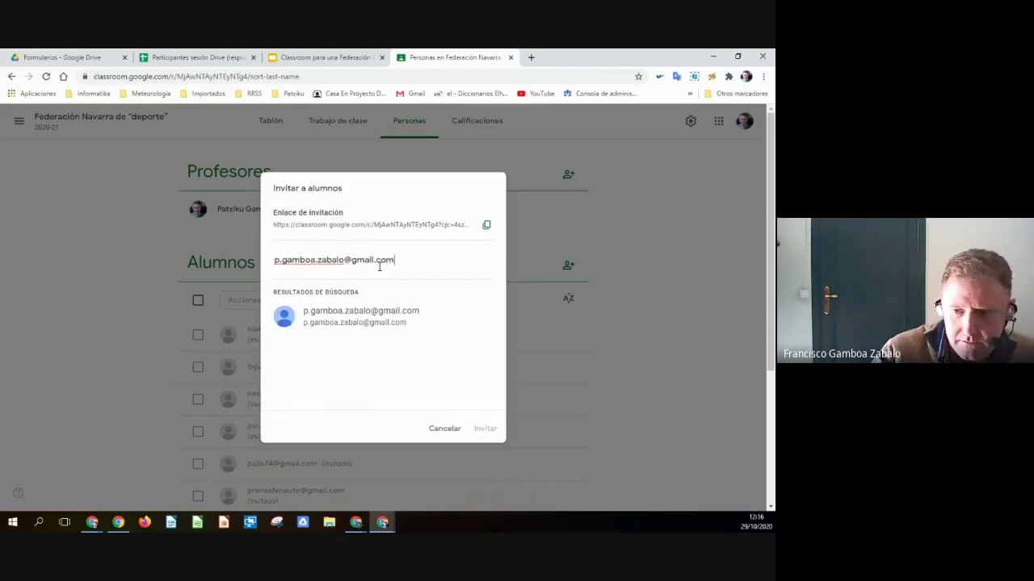
pyautogui.click(380, 323)
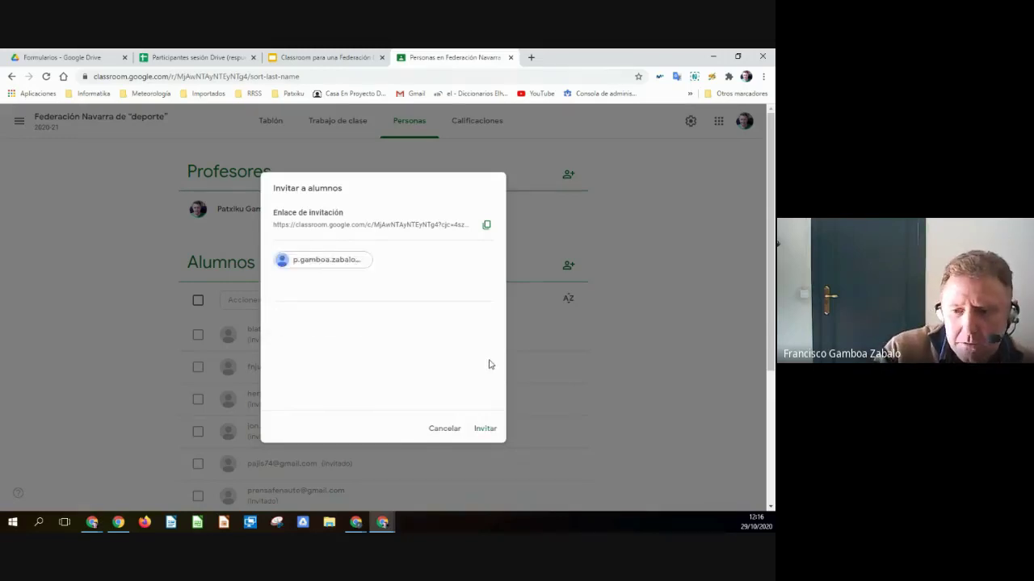
pyautogui.click(484, 429)
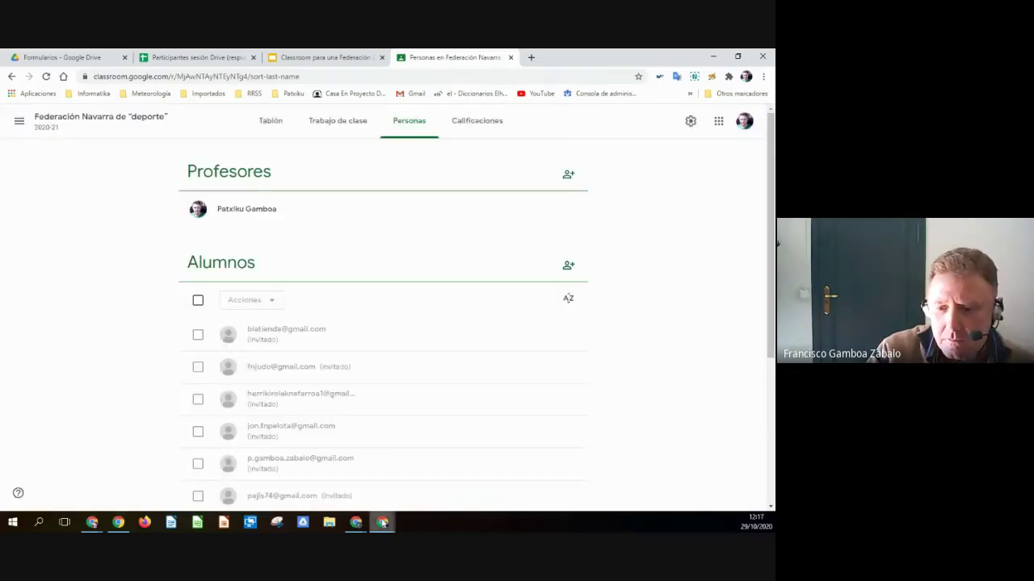
# - Bring up the student's Chrome window and reload its Classroom home page
pyautogui.moveTo(378, 528)
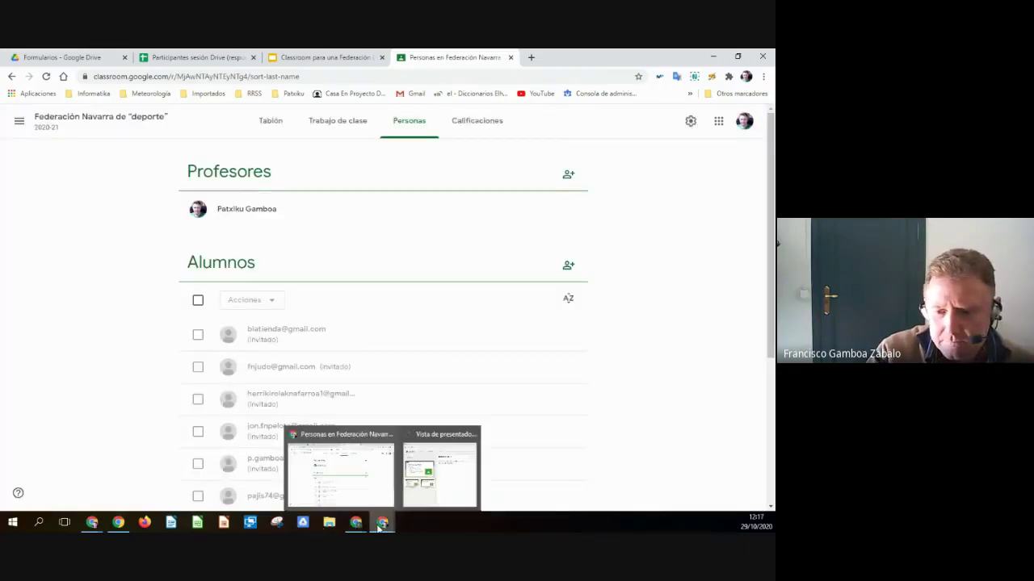
pyautogui.moveTo(90, 525)
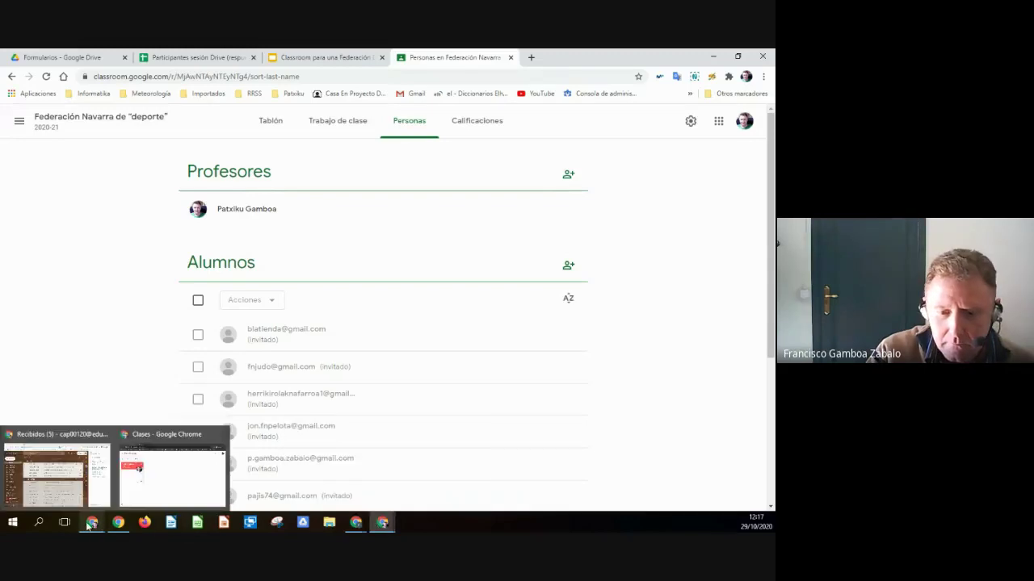
pyautogui.click(145, 490)
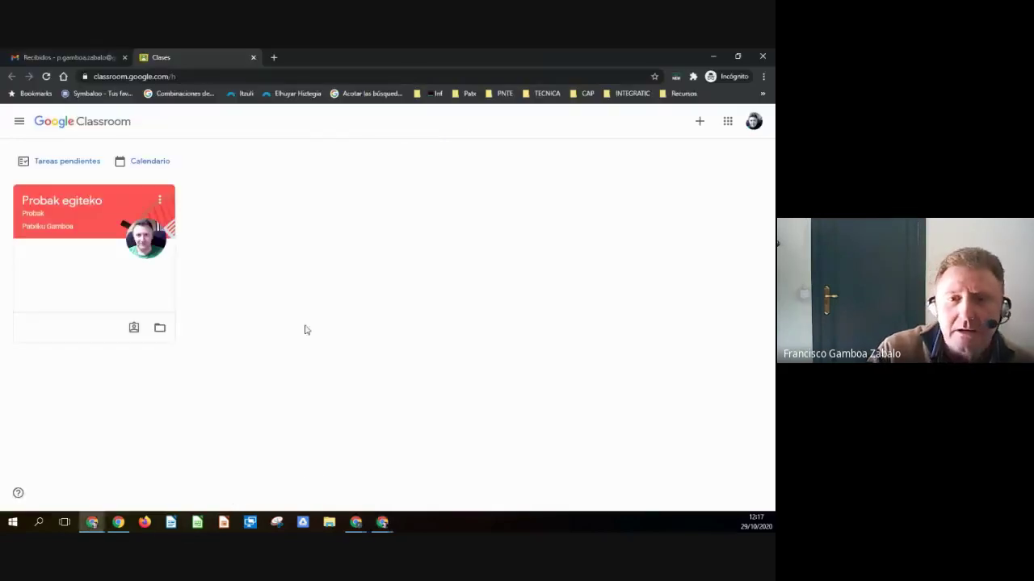
pyautogui.click(47, 77)
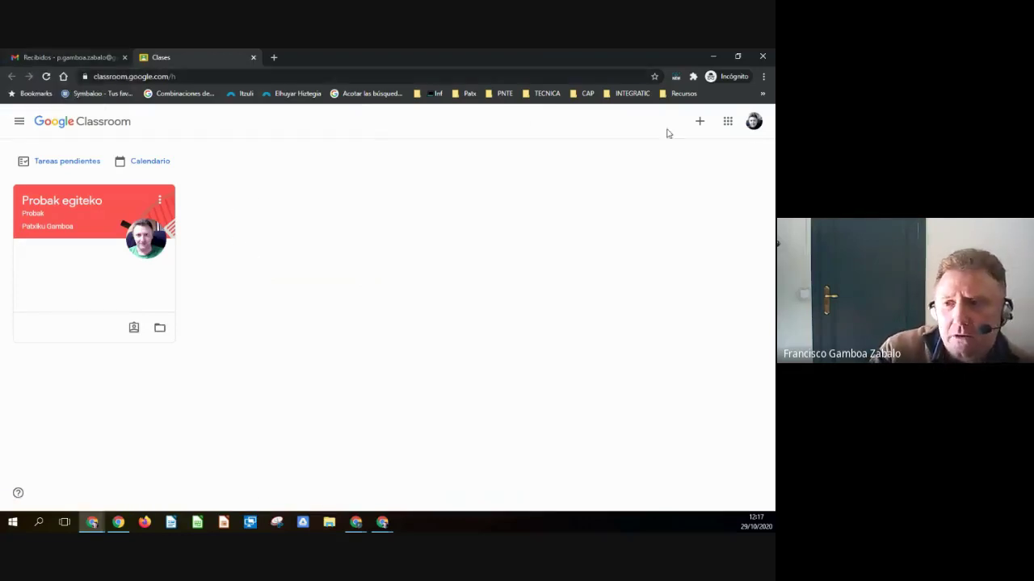
# - From the Gmail invitation, join the Federación Navarra de "deporte" class with UNIRSE twice
pyautogui.click(73, 48)
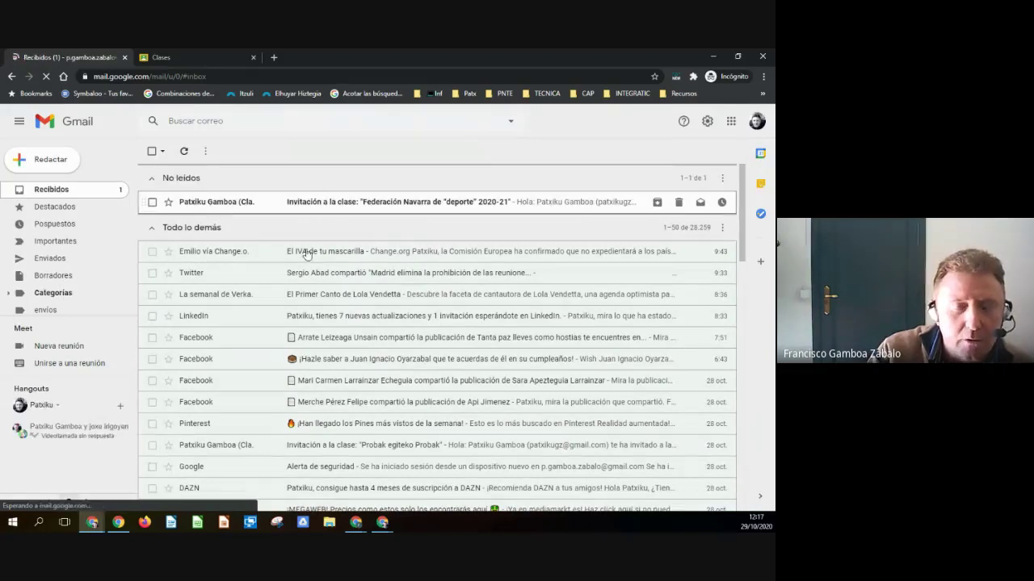
pyautogui.click(210, 204)
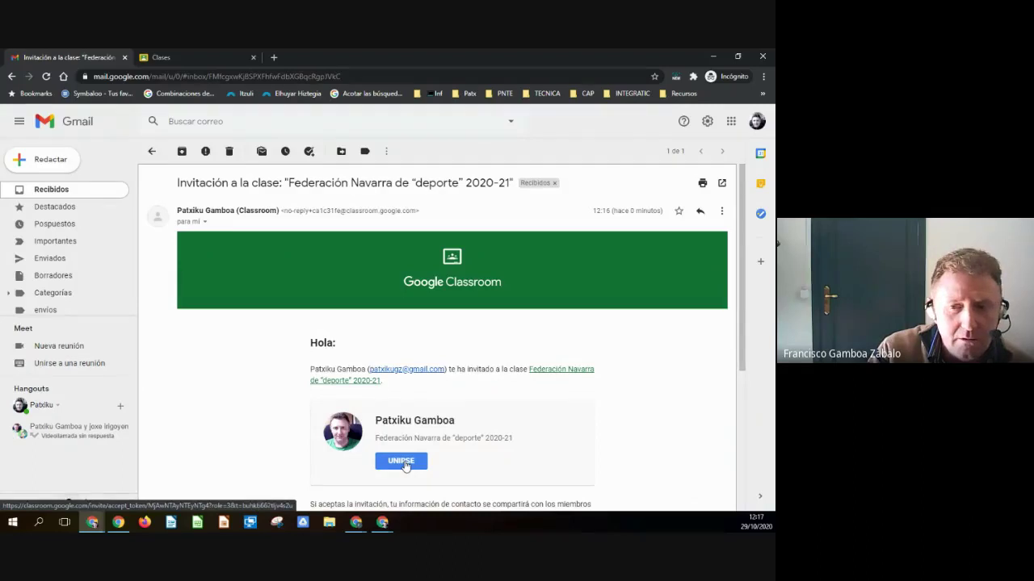
pyautogui.click(403, 464)
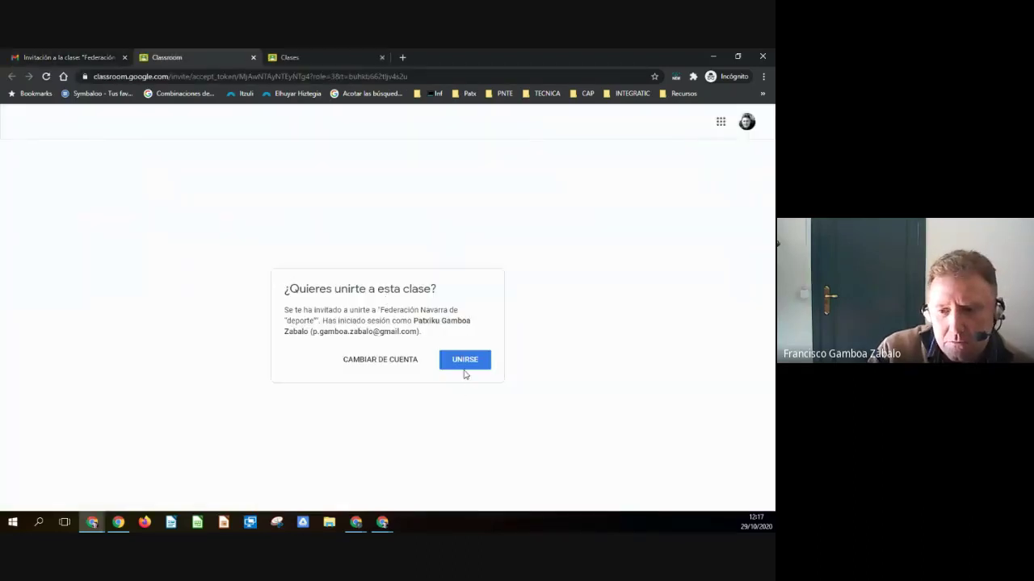
pyautogui.click(465, 364)
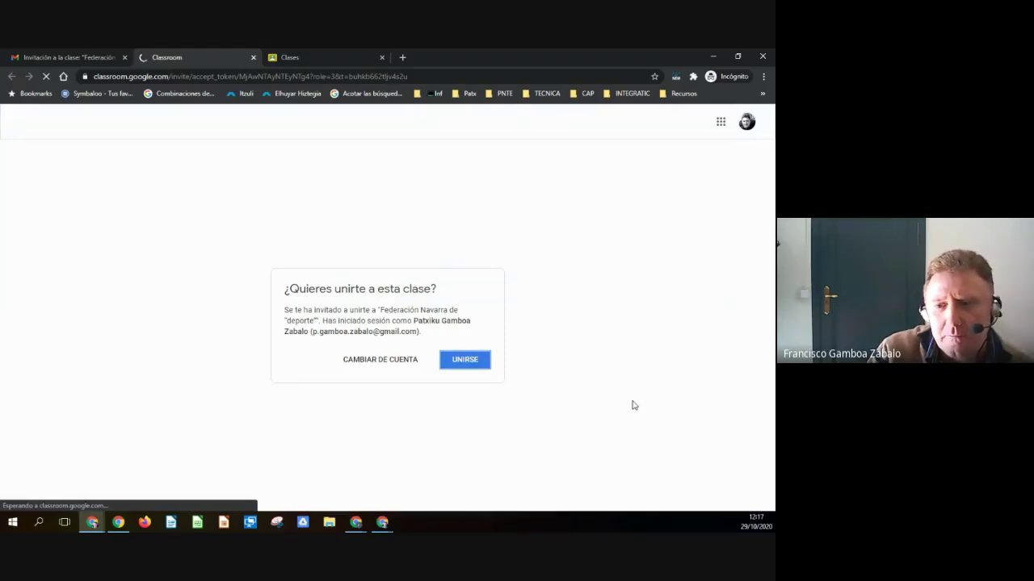
pyautogui.click(472, 364)
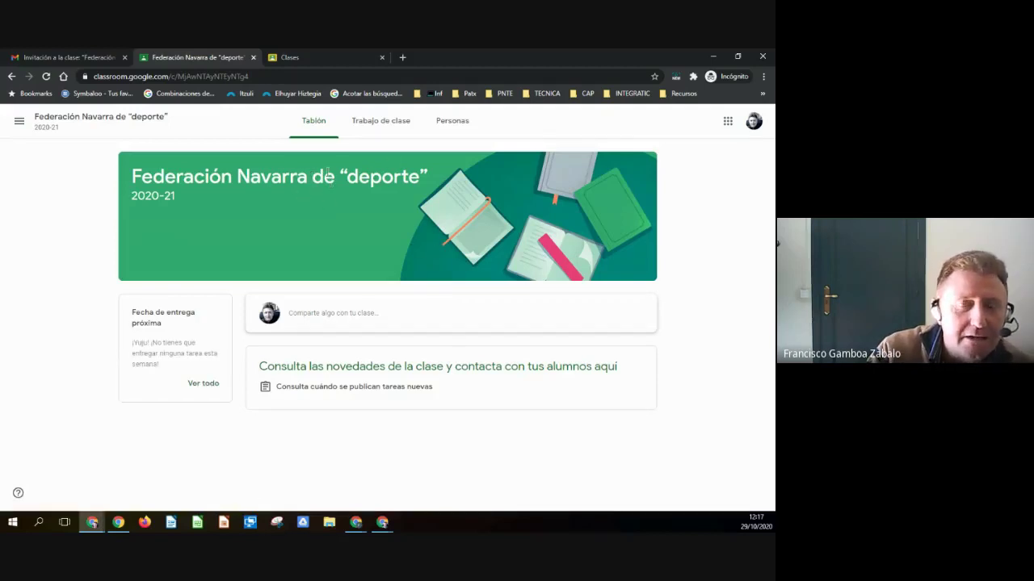
# - Close the old Classroom tab, view Personas and Trabajo de clase, and dismiss the tip
pyautogui.middleClick(319, 55)
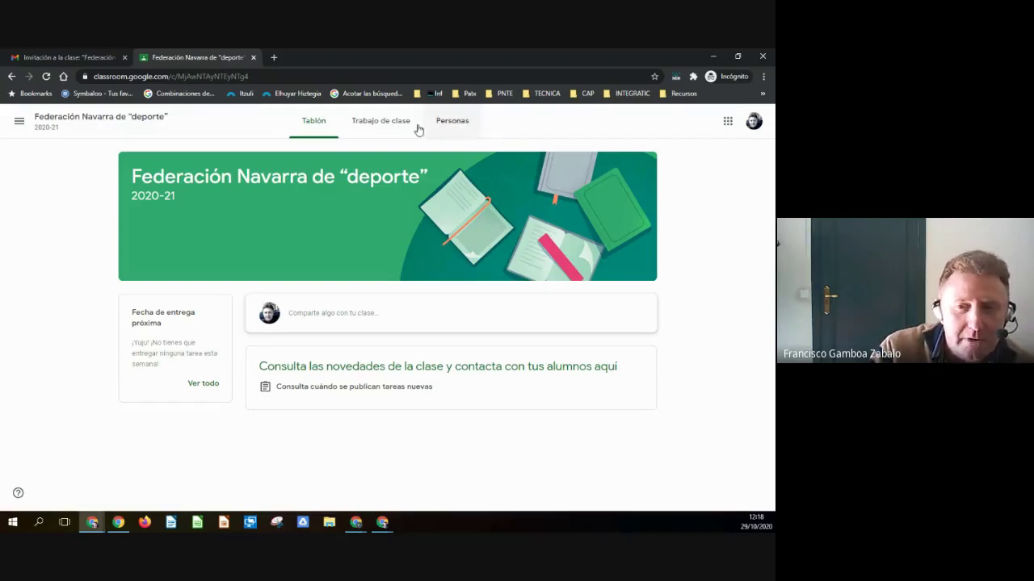
pyautogui.click(449, 125)
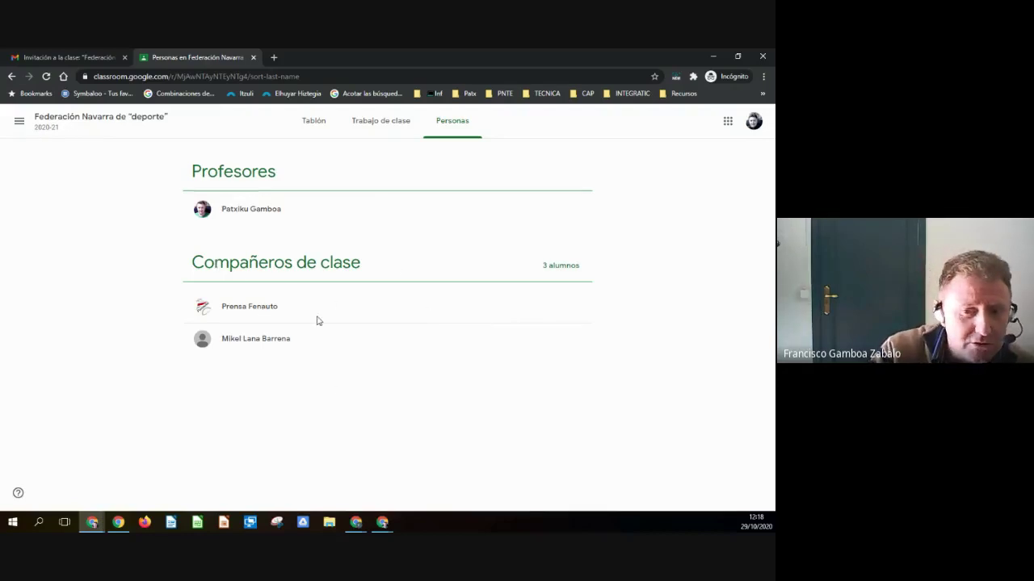
pyautogui.click(369, 127)
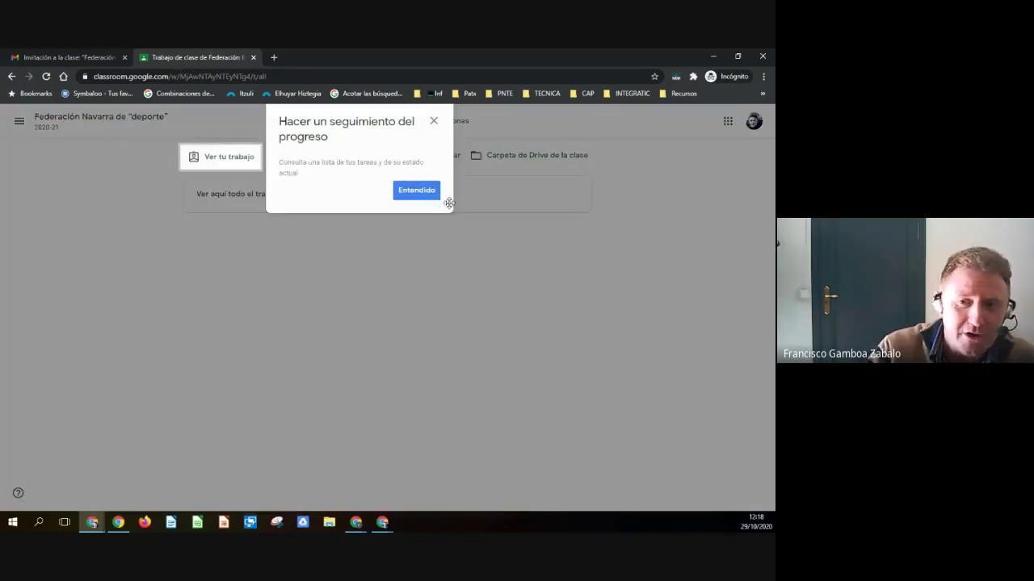
pyautogui.click(436, 196)
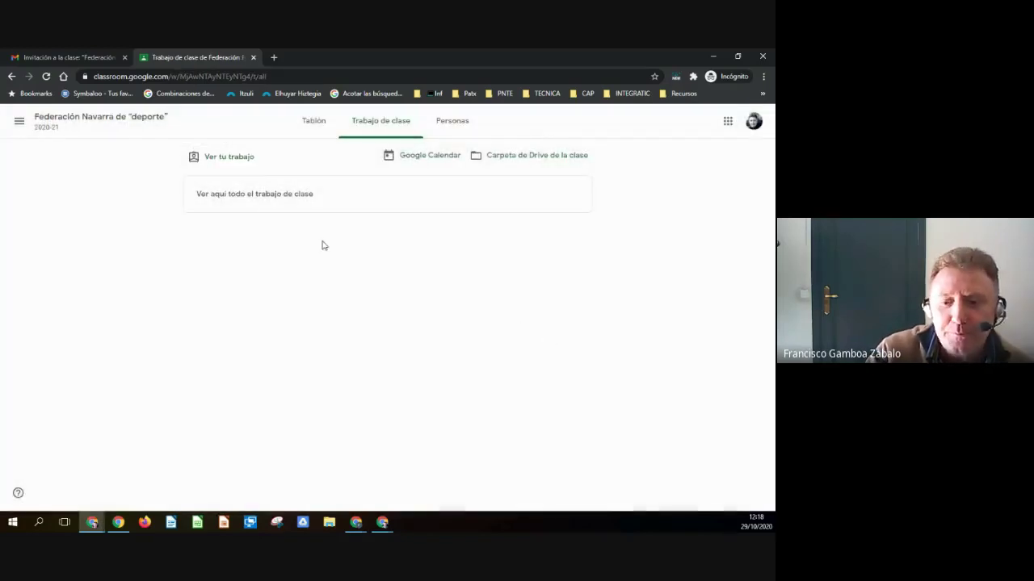
# - Return to the teacher's Personas page and confirm 4 students are listed
pyautogui.moveTo(384, 524)
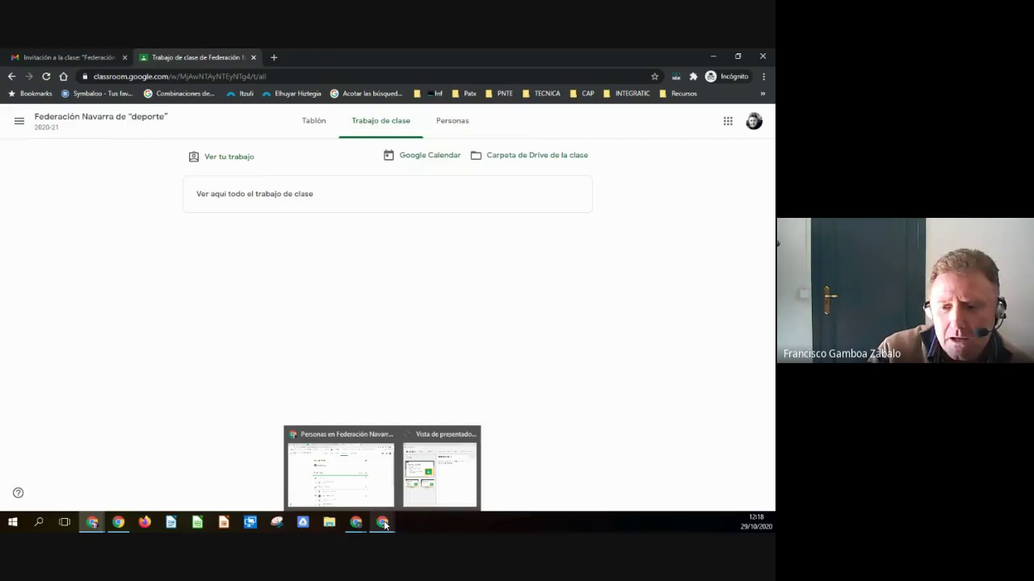
pyautogui.click(356, 492)
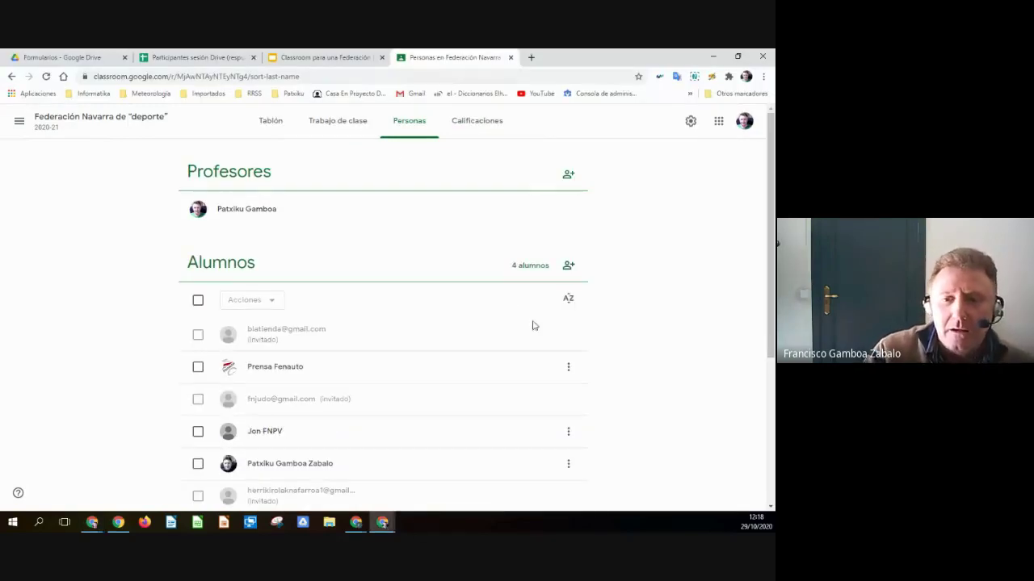
pyautogui.scroll(-1, 598, 328)
pyautogui.scroll(1, 597, 328)
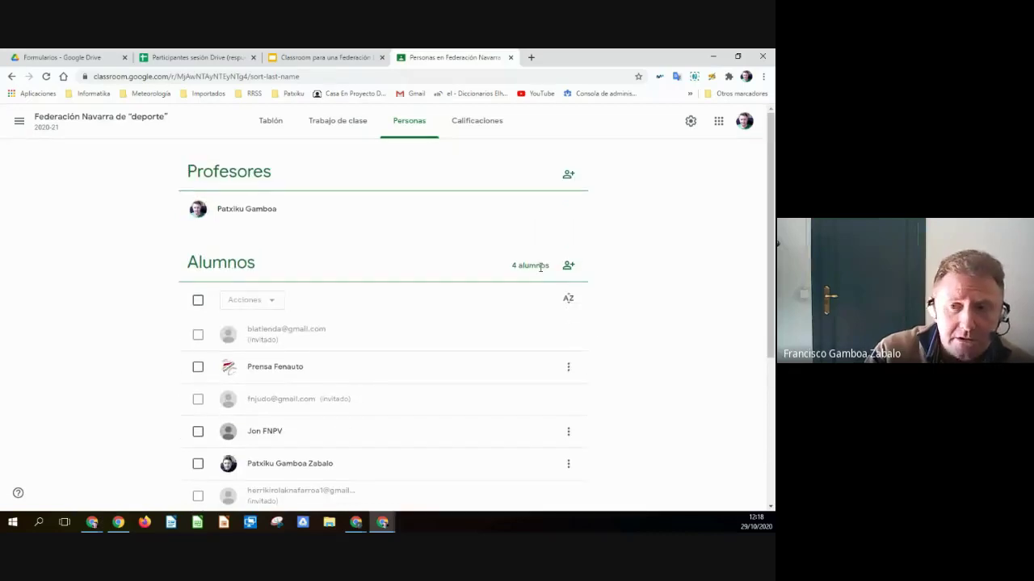
pyautogui.scroll(-3, 590, 334)
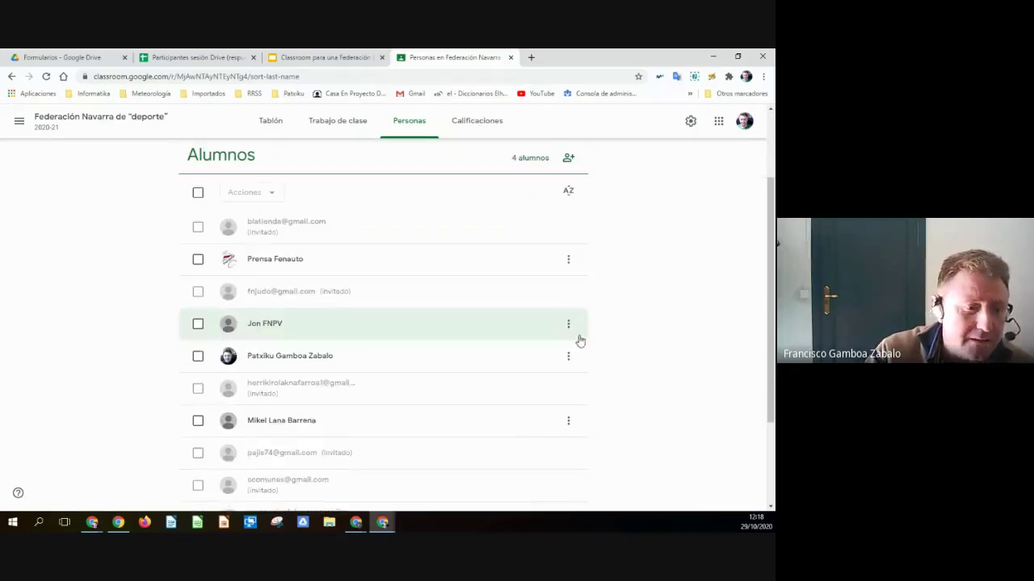
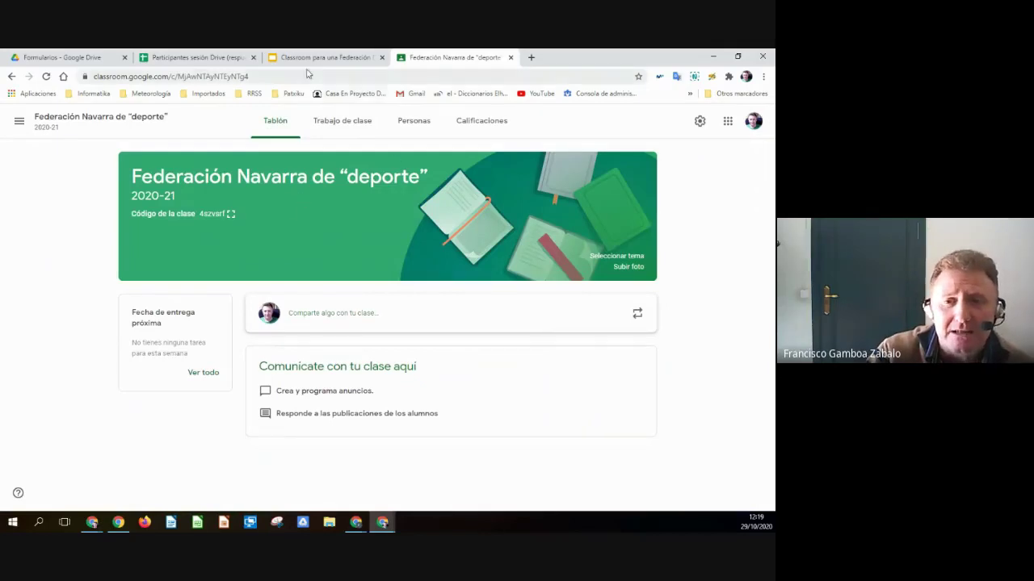
# - Return to the Slides presentation, showing slide 6 'Clase o aula virtual' about the Tablón
pyautogui.click(306, 59)
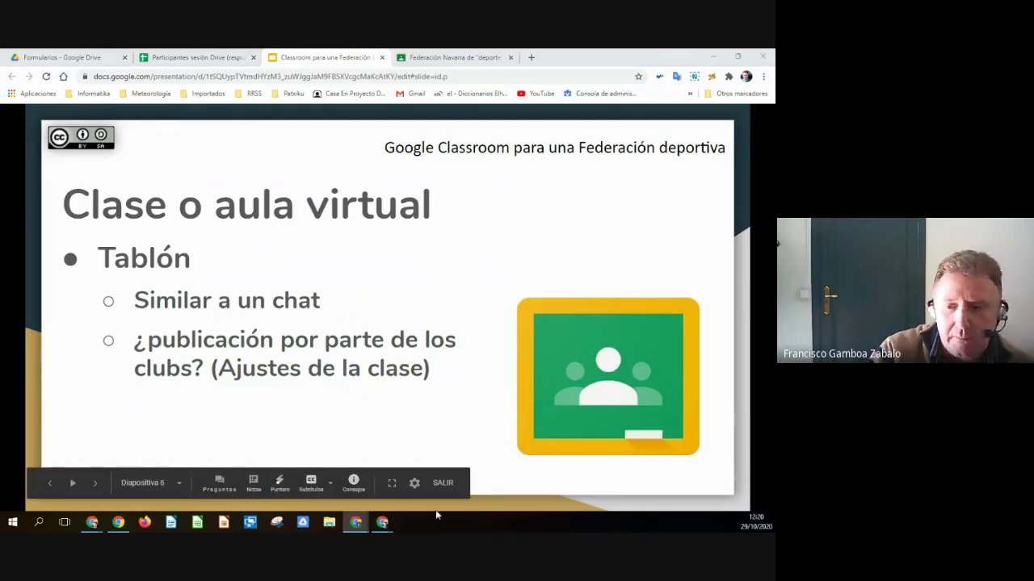
# - Go back to the Federación Navarra de “deporte” class stream in Classroom
pyautogui.moveTo(382, 526)
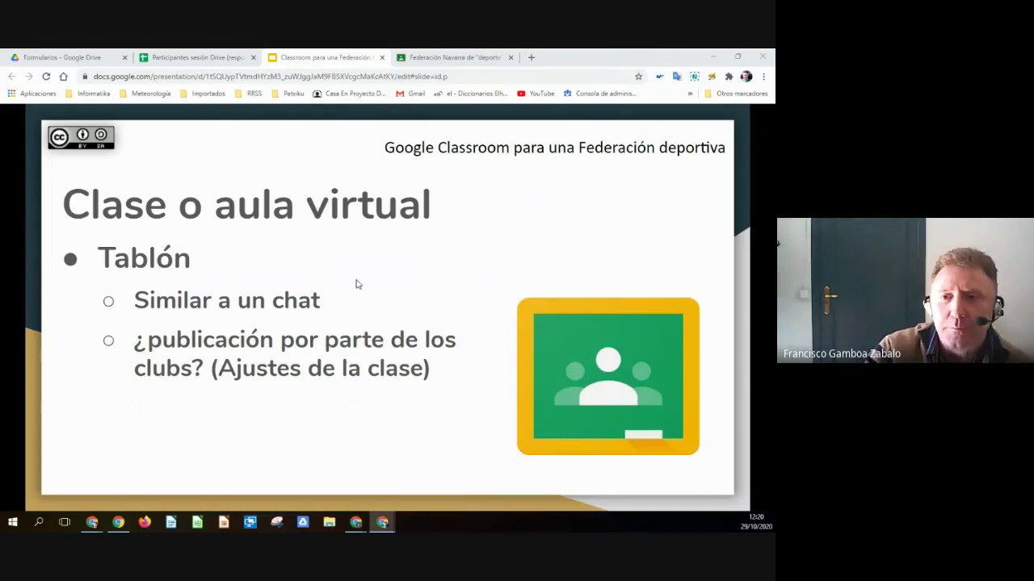
pyautogui.click(445, 53)
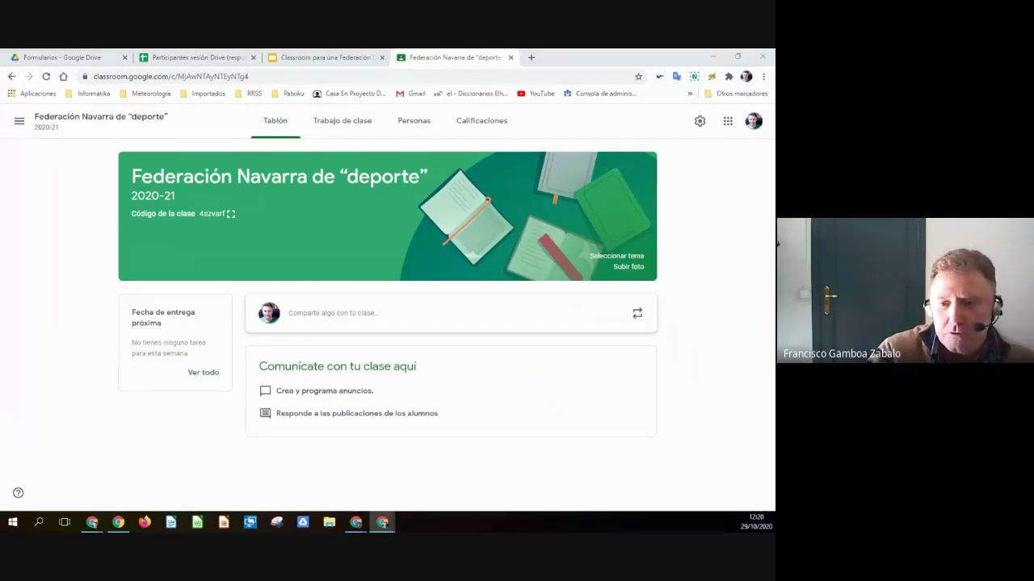
# - Publish a stream post recommending Classroom for relations with clubs and athletes, then return to the slides
pyautogui.click(342, 321)
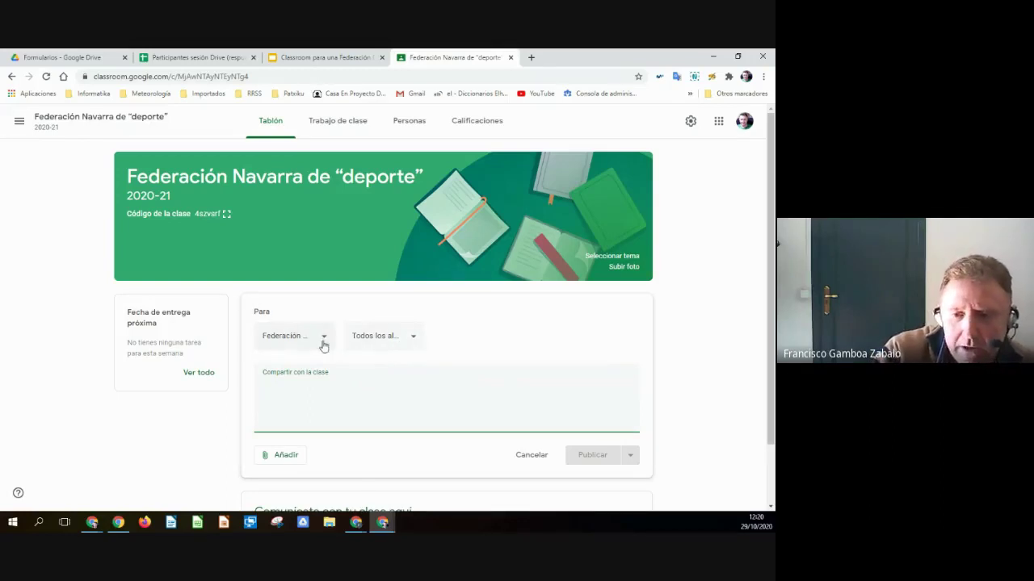
pyautogui.click(324, 339)
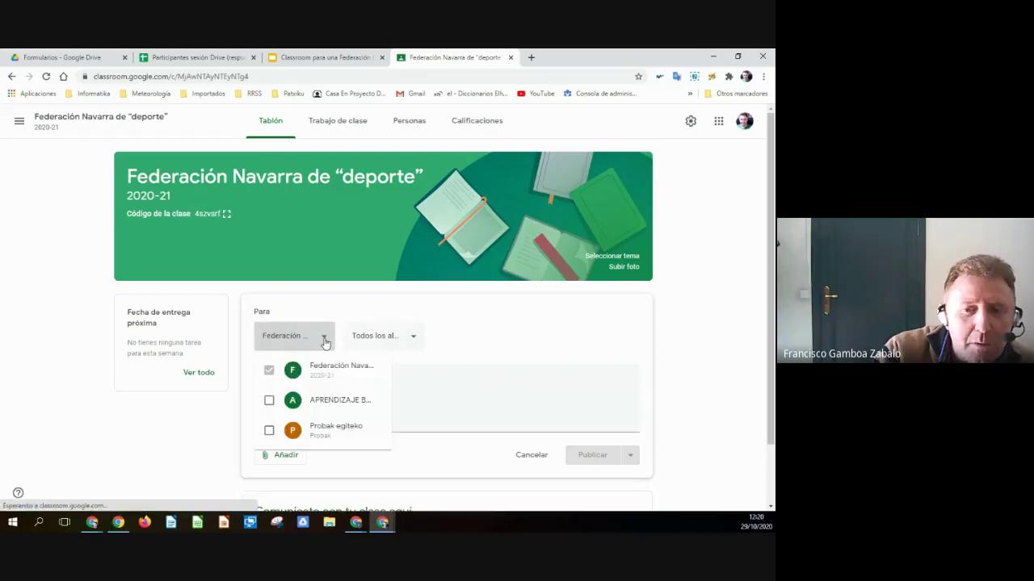
pyautogui.click(324, 339)
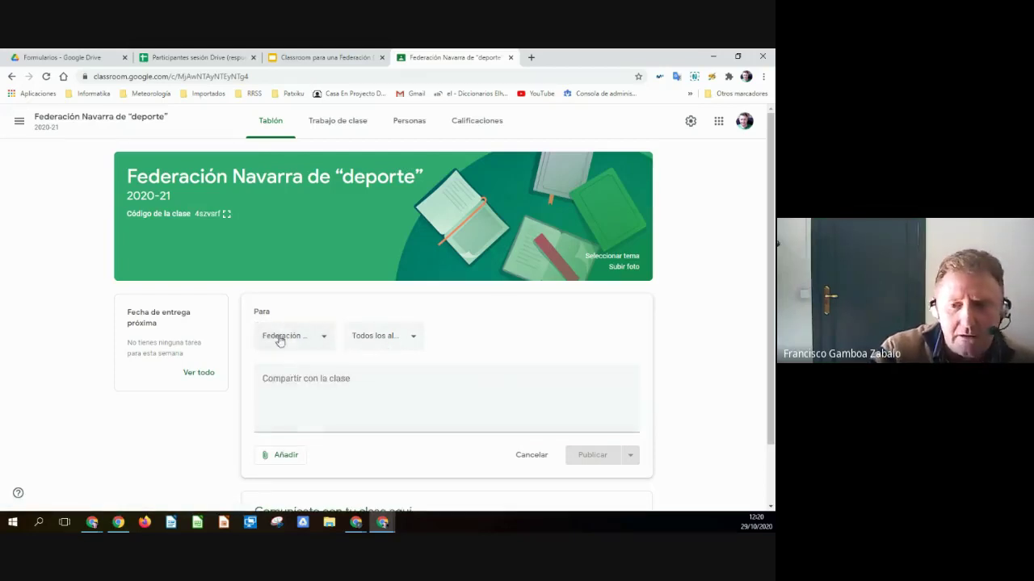
pyautogui.click(367, 384)
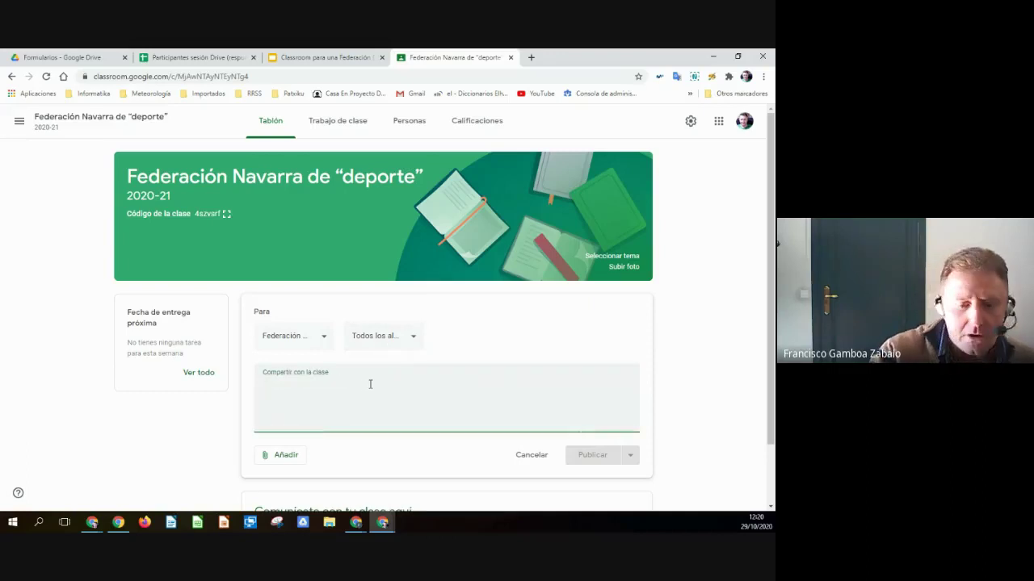
pyautogui.write('Creo que Classroom es una opción a valorar en la relación con Clubes y/o deportistas')
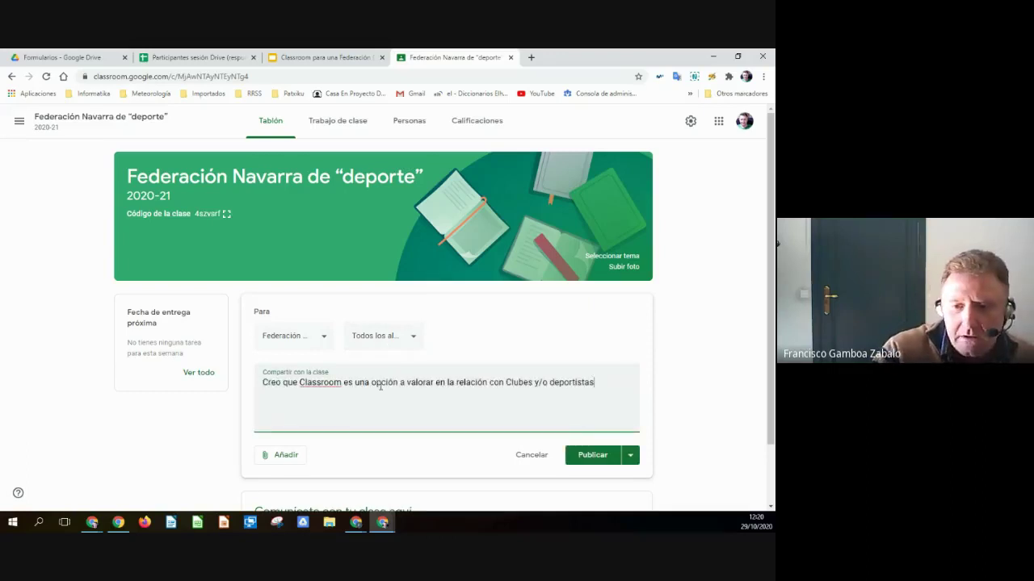
pyautogui.click(590, 458)
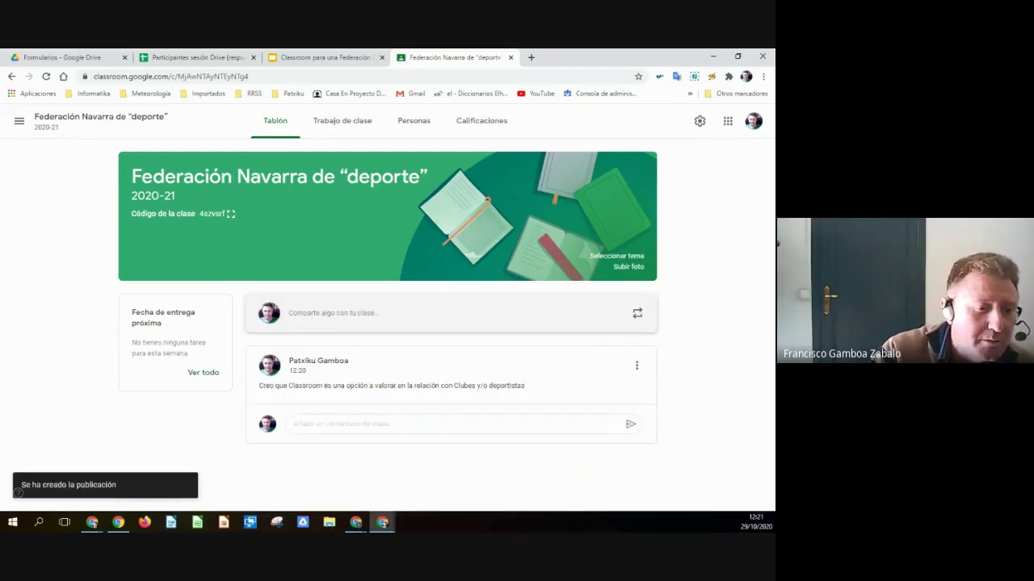
pyautogui.hotkey('alt', 'Tab')
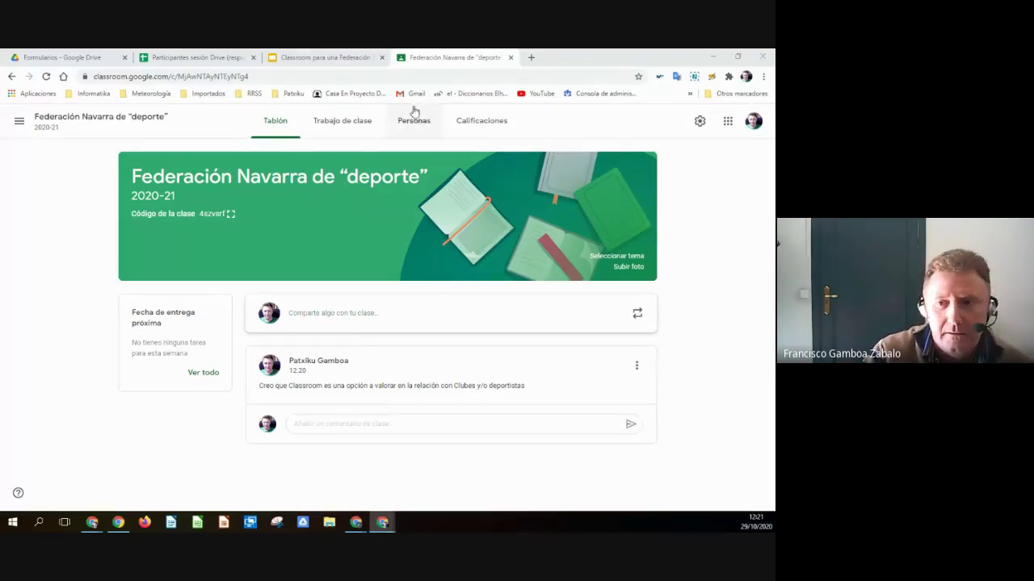
pyautogui.click(327, 57)
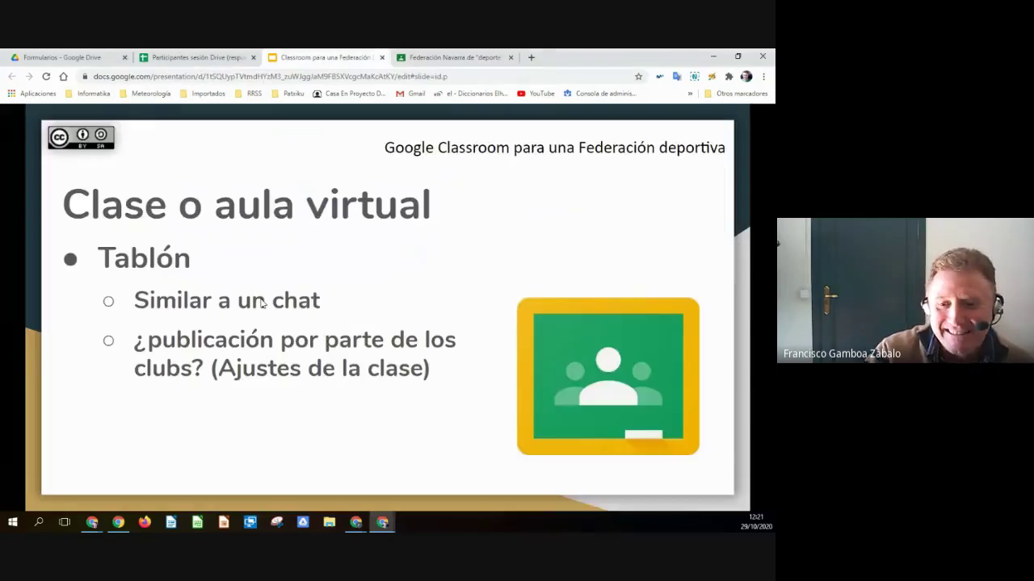
# - Advance to the Trabajo de clase slide, then open the class's Trabajo de clase page
pyautogui.click(271, 345)
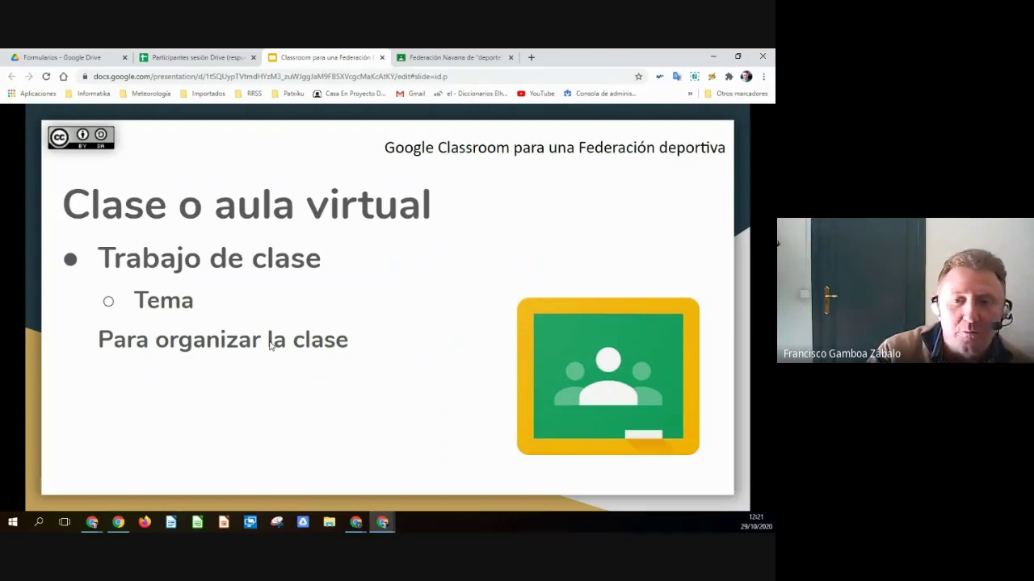
pyautogui.click(456, 59)
pyautogui.click(351, 128)
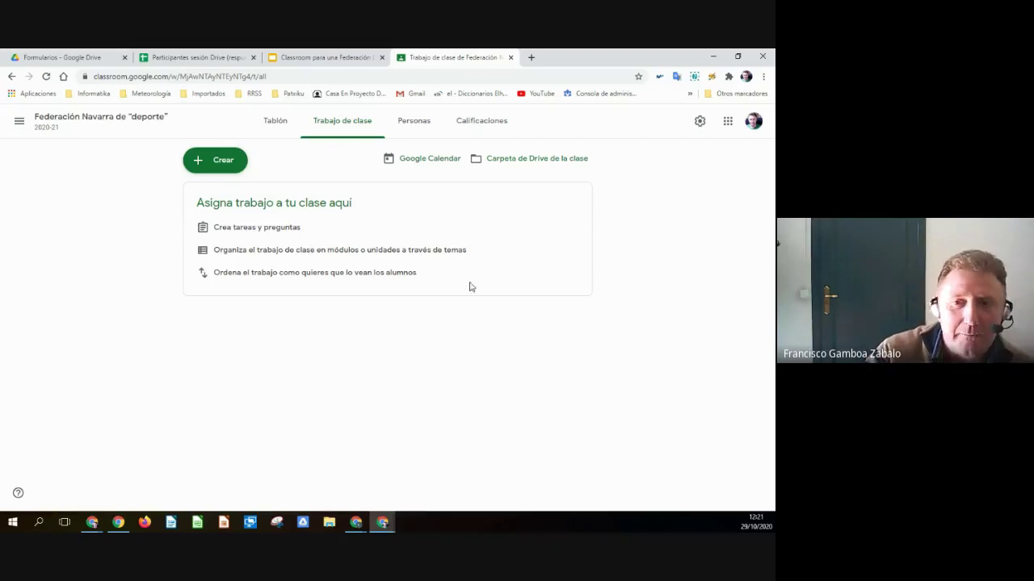
# - Open the Añadir un tema dialog from the Crear menu on Trabajo de clase
pyautogui.click(228, 161)
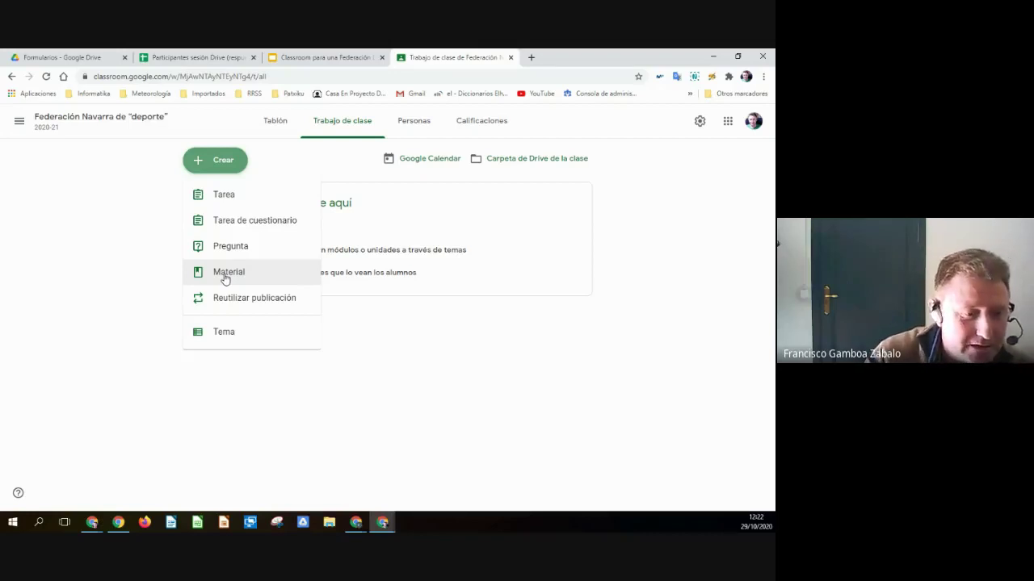
pyautogui.click(365, 397)
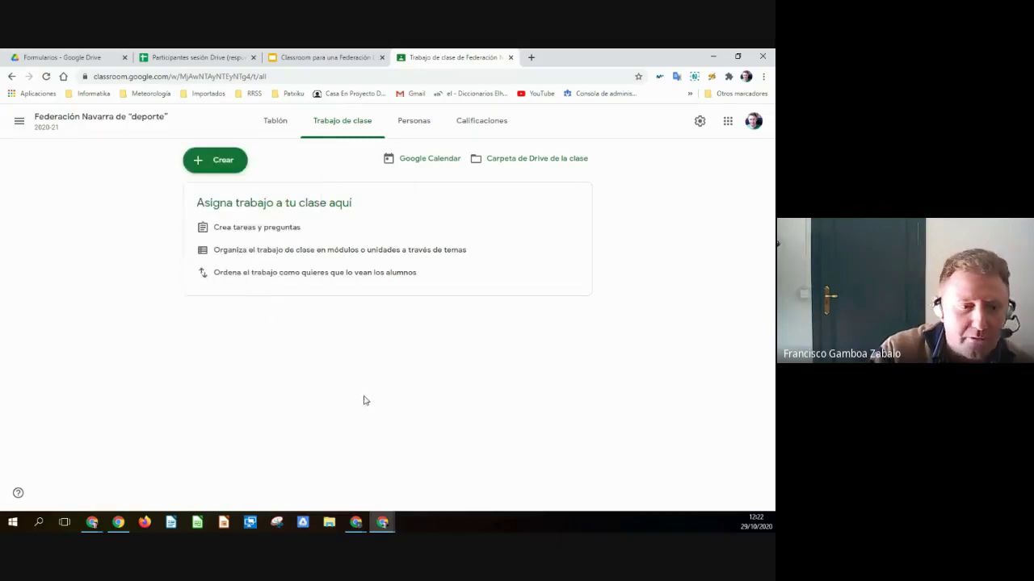
pyautogui.hotkey('alt', 'Tab')
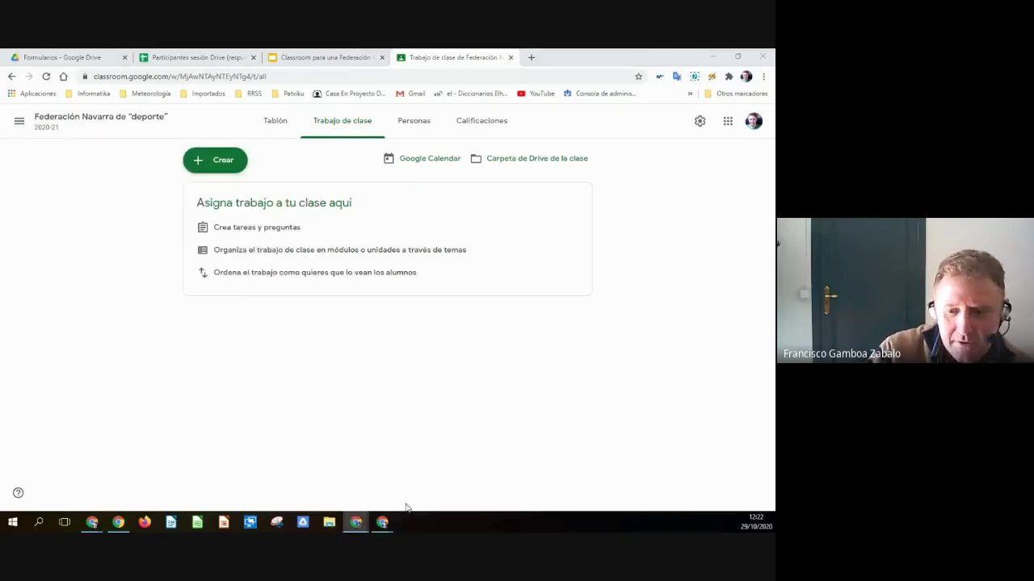
pyautogui.click(343, 468)
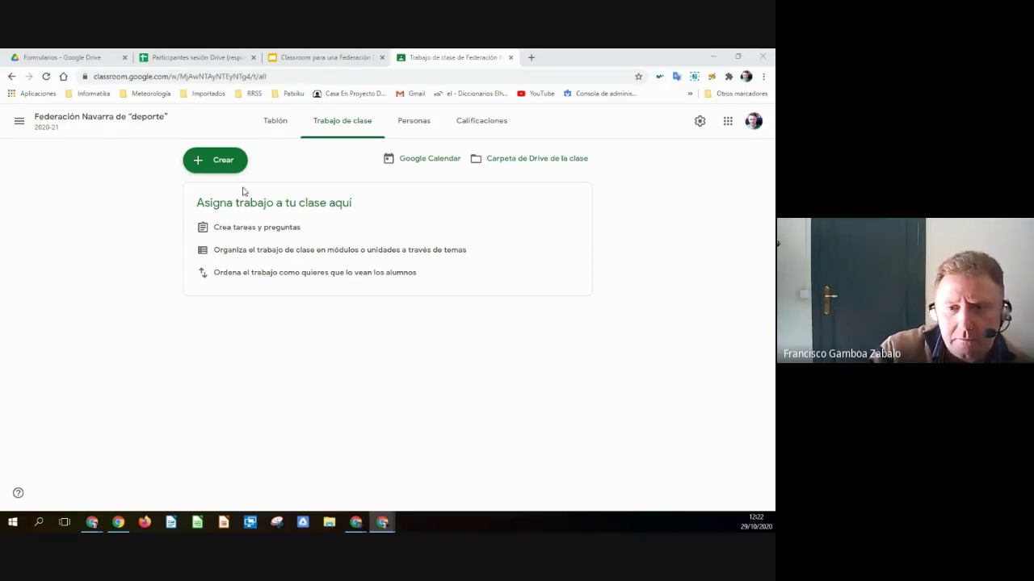
pyautogui.click(223, 164)
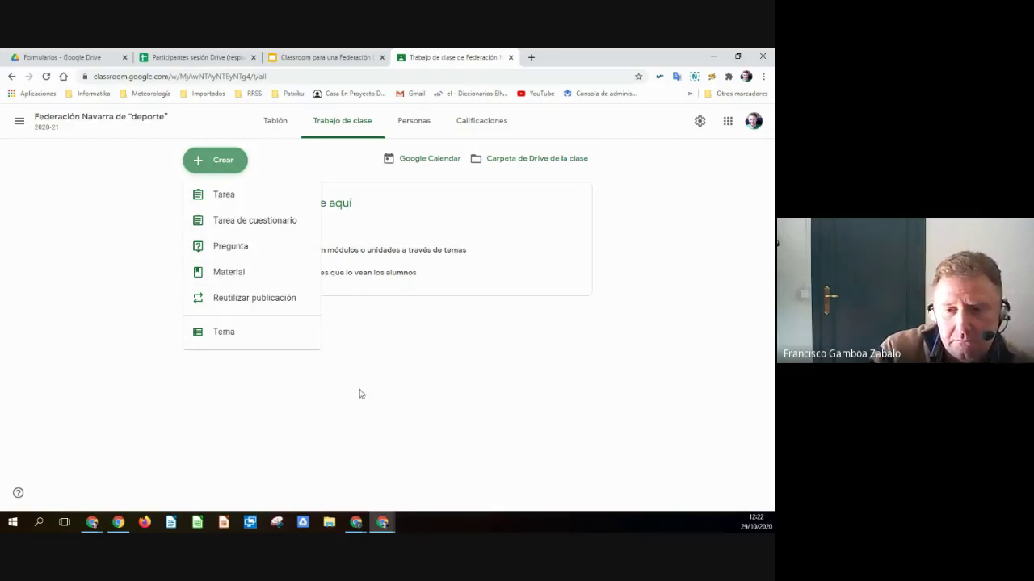
pyautogui.click(223, 340)
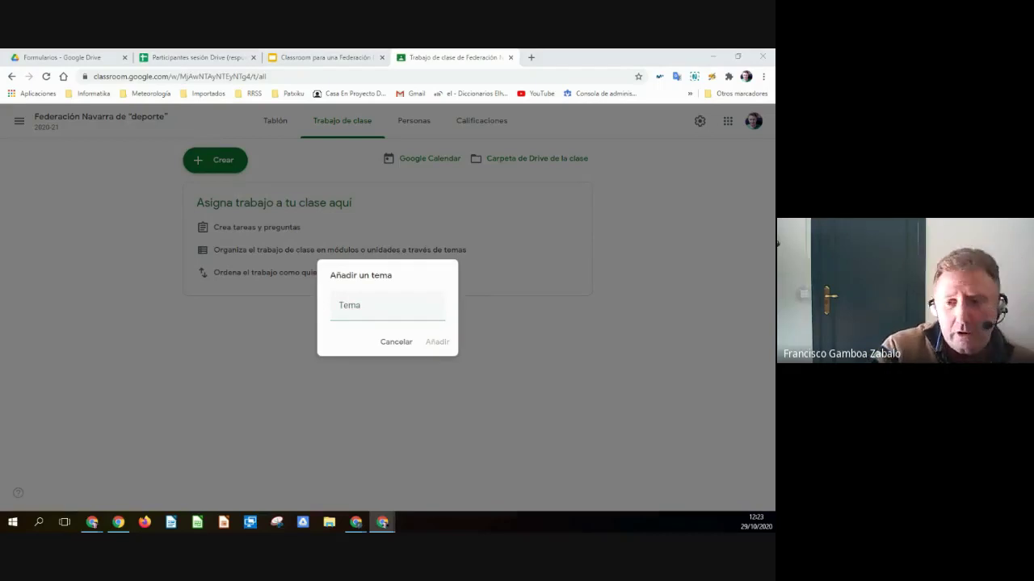
# - Add the classwork topics Selecciones and Alto rendimiento
pyautogui.write('Selecciones')
pyautogui.click(428, 339)
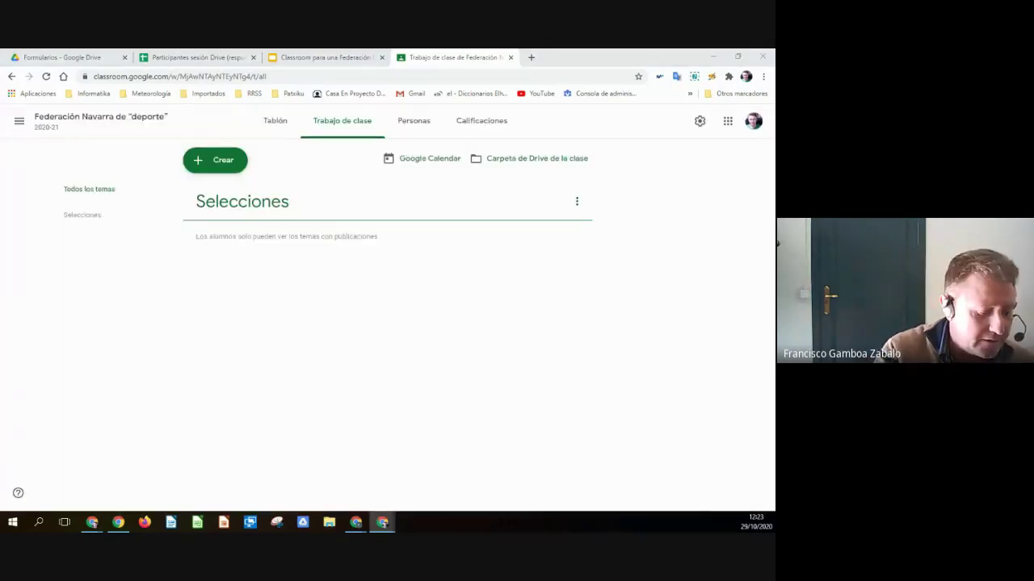
pyautogui.click(226, 169)
pyautogui.click(289, 346)
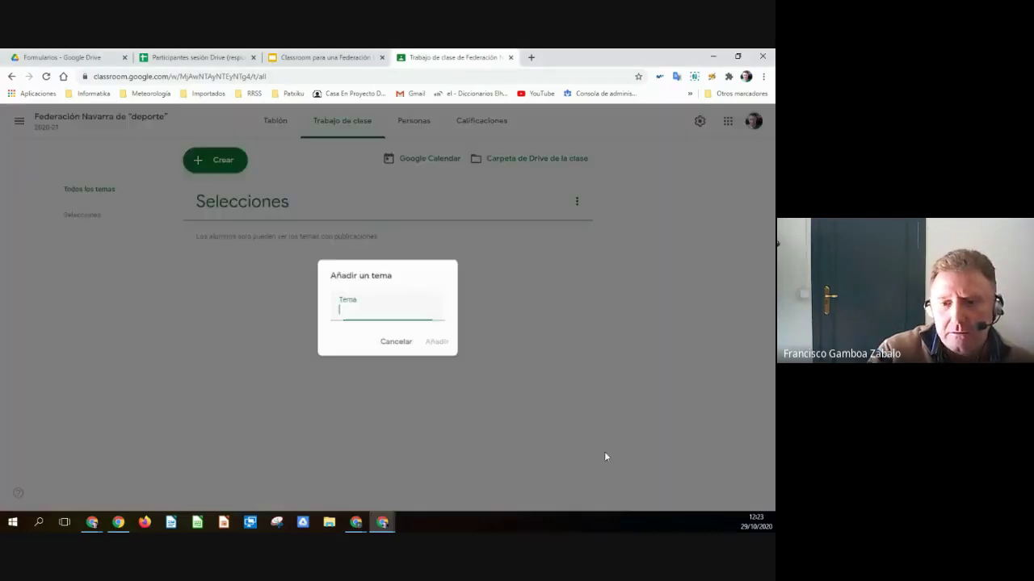
pyautogui.write('Alto rendimiento')
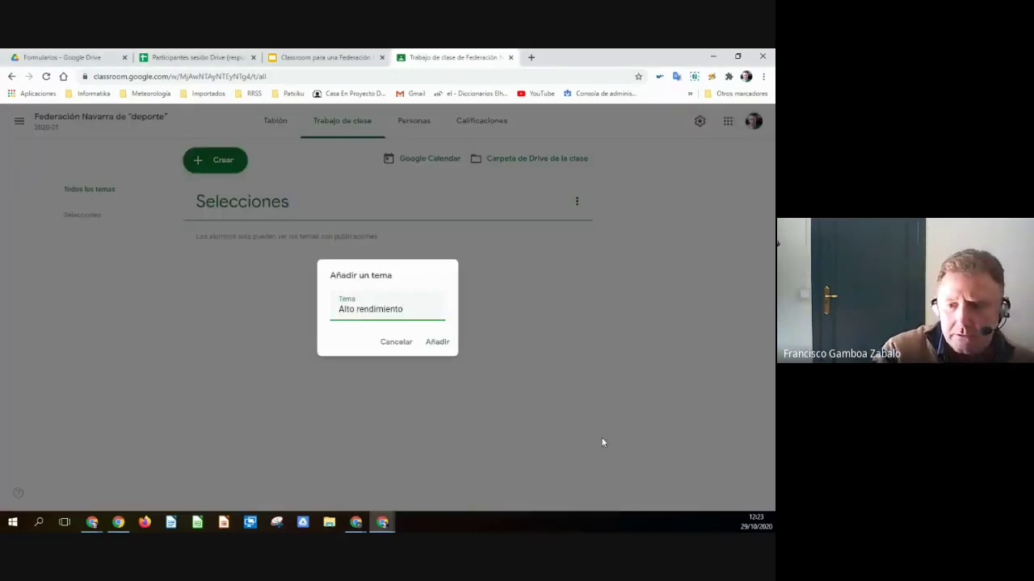
pyautogui.click(440, 344)
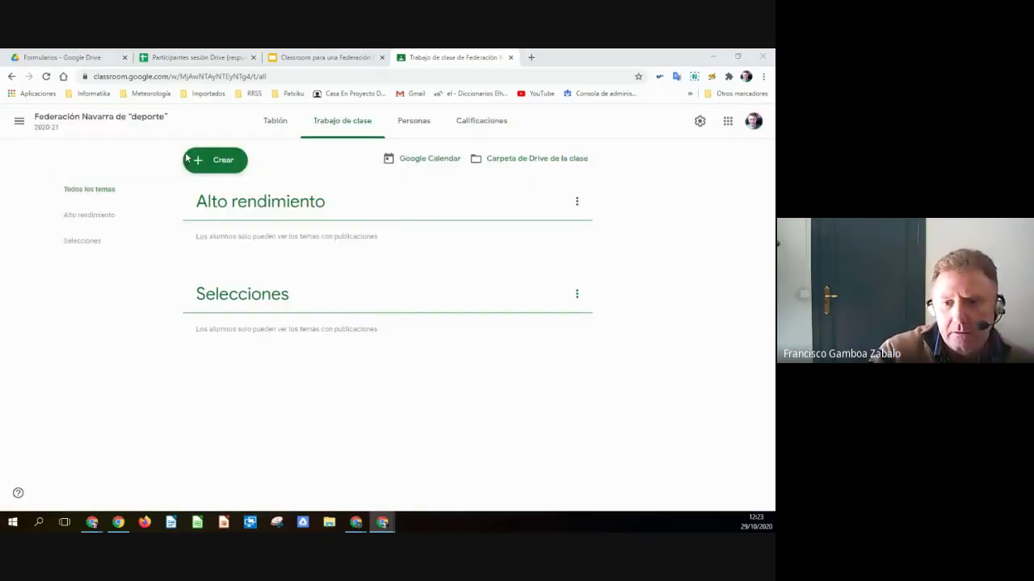
# - Add the Plantillas and Datos clubes topics, move Alto rendimiento higher, and return to the slides
pyautogui.click(212, 163)
pyautogui.click(227, 331)
pyautogui.write('Plantillas')
pyautogui.click(437, 342)
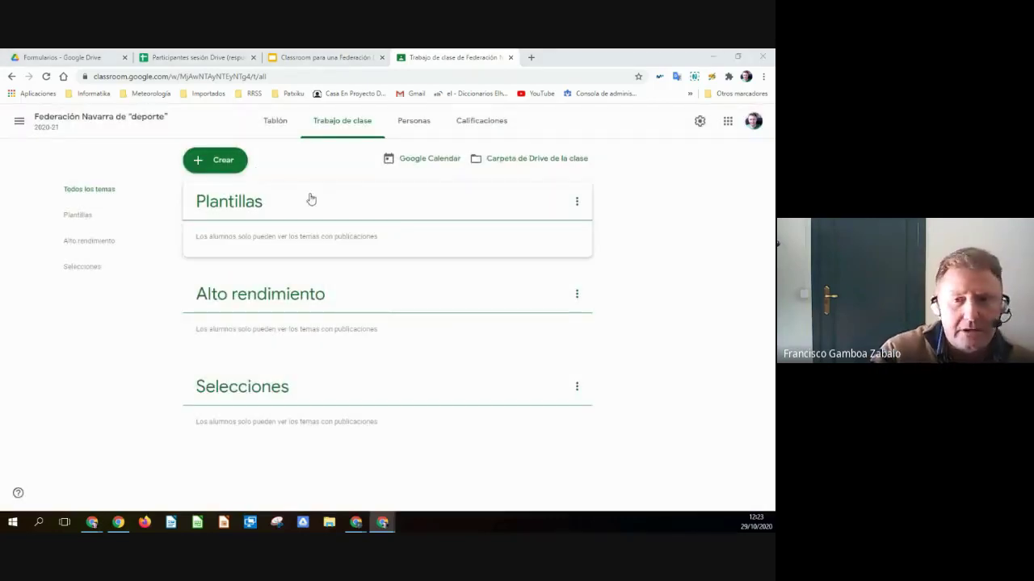
pyautogui.click(241, 168)
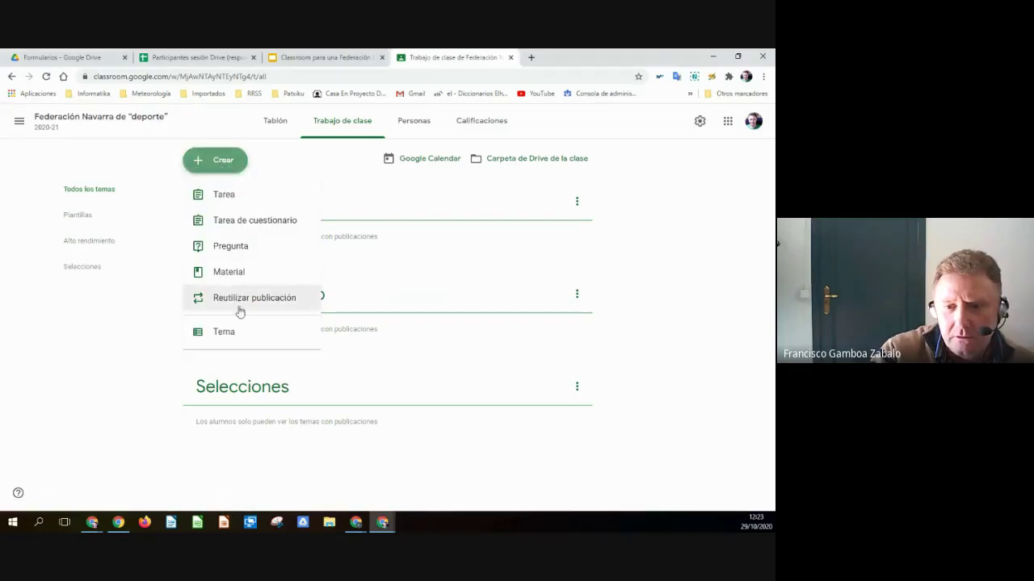
pyautogui.click(235, 334)
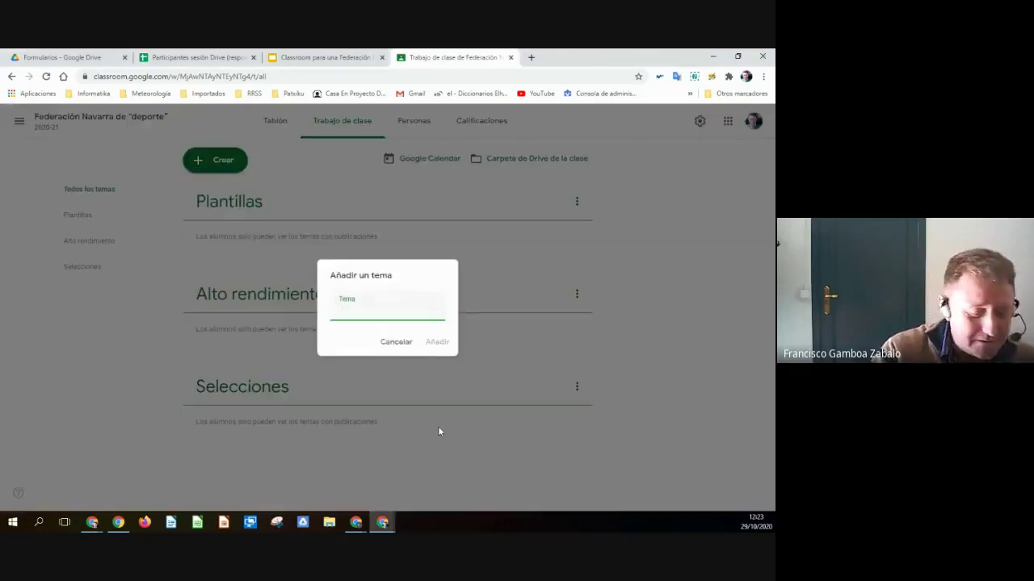
pyautogui.write('Datos clubes')
pyautogui.click(436, 342)
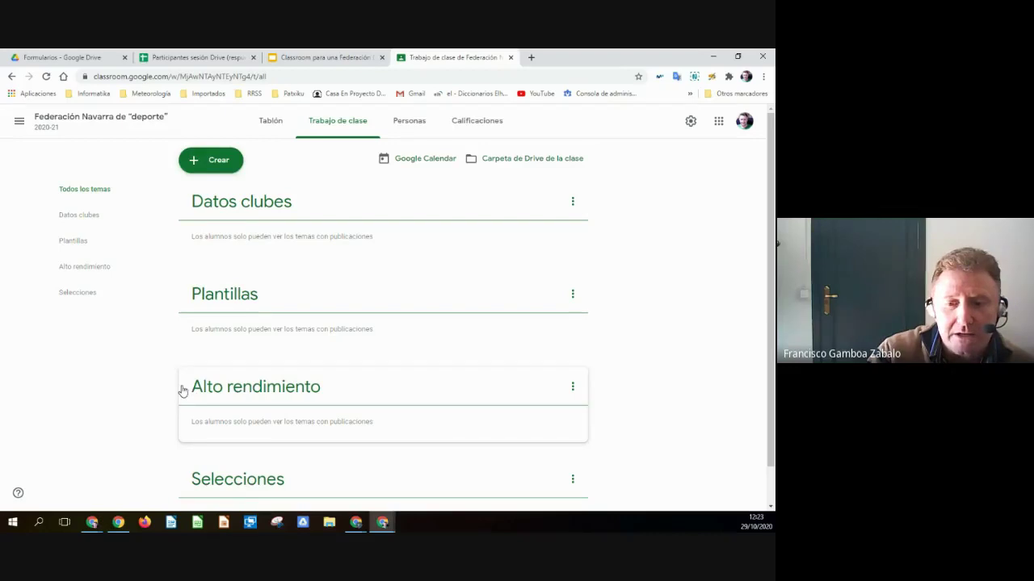
pyautogui.moveTo(177, 374); pyautogui.dragTo(266, 480)
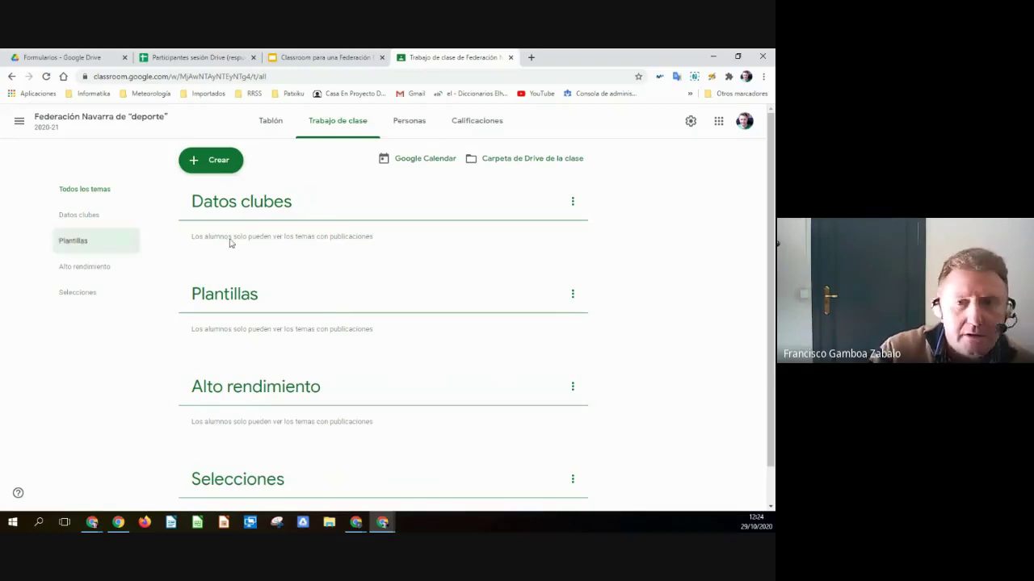
pyautogui.click(326, 58)
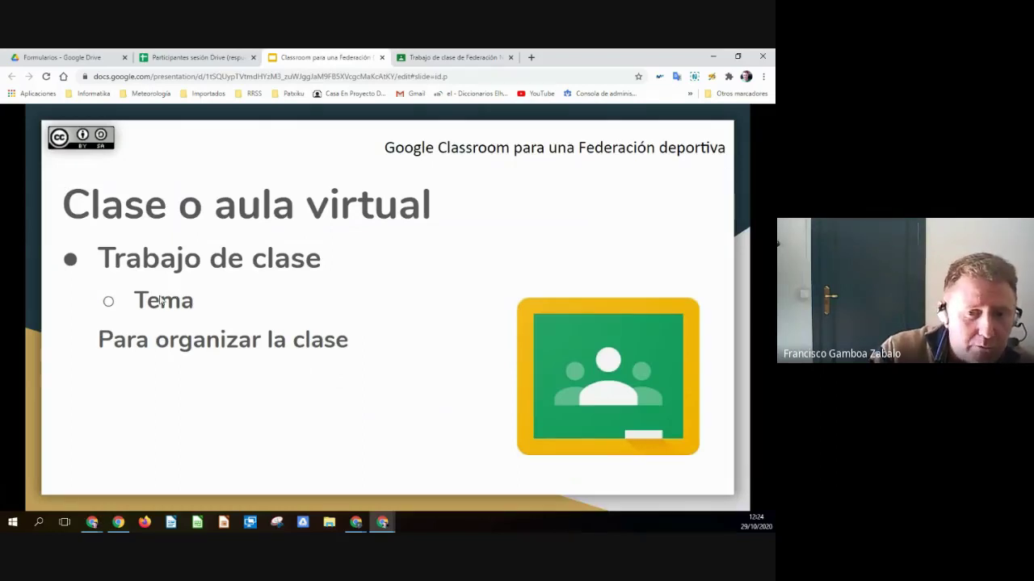
# - Advance the slideshow to the Material slide on documentation the Federación gives clubs
pyautogui.click(309, 373)
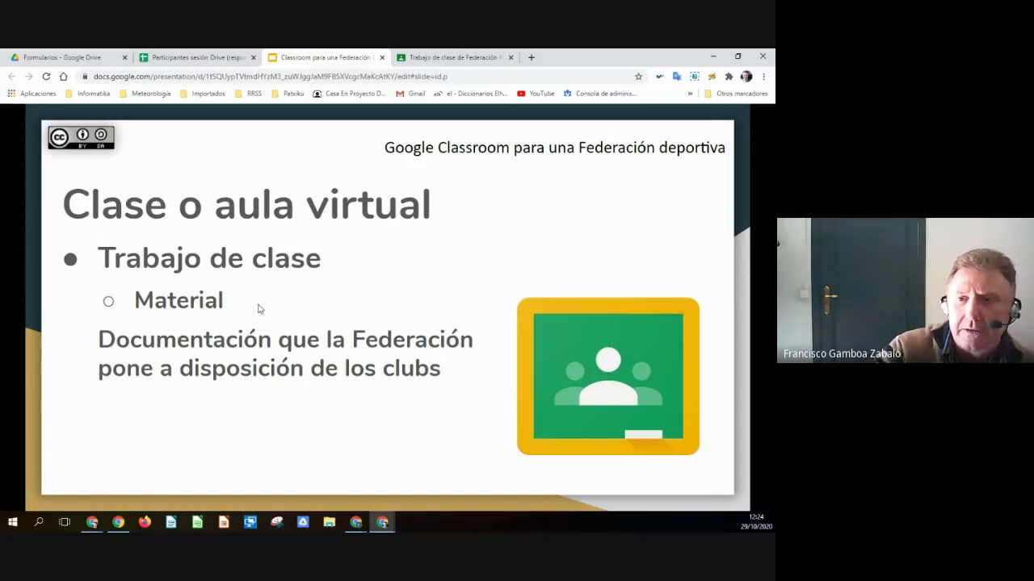
# - Create a new Material post titled 'Material a utilizar'
pyautogui.click(455, 57)
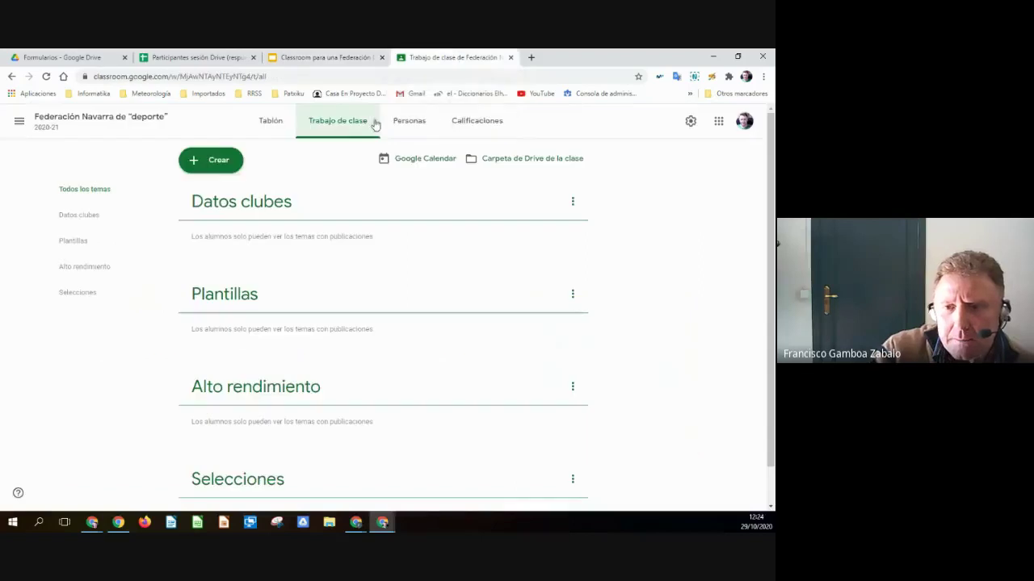
pyautogui.click(216, 162)
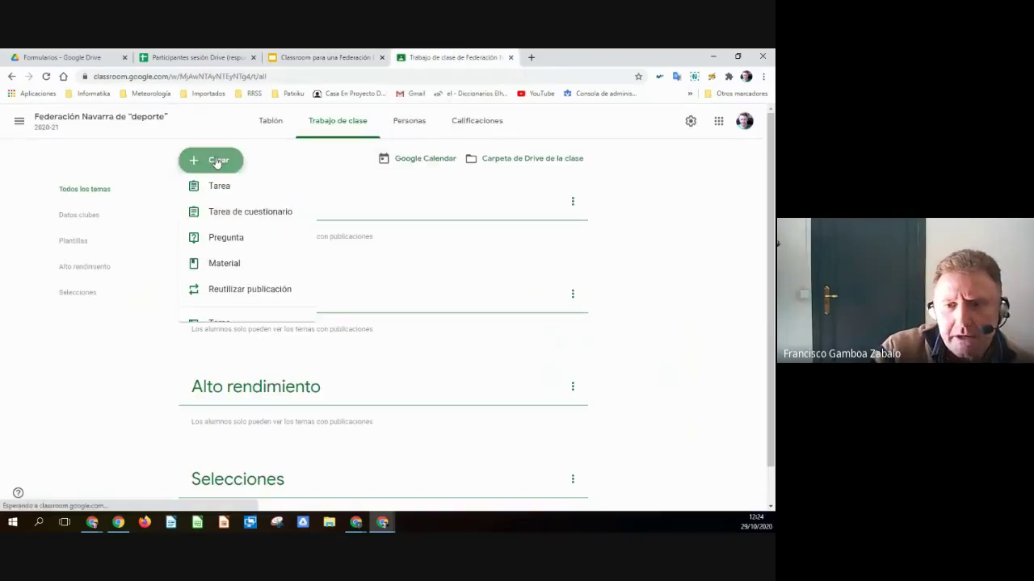
pyautogui.click(217, 275)
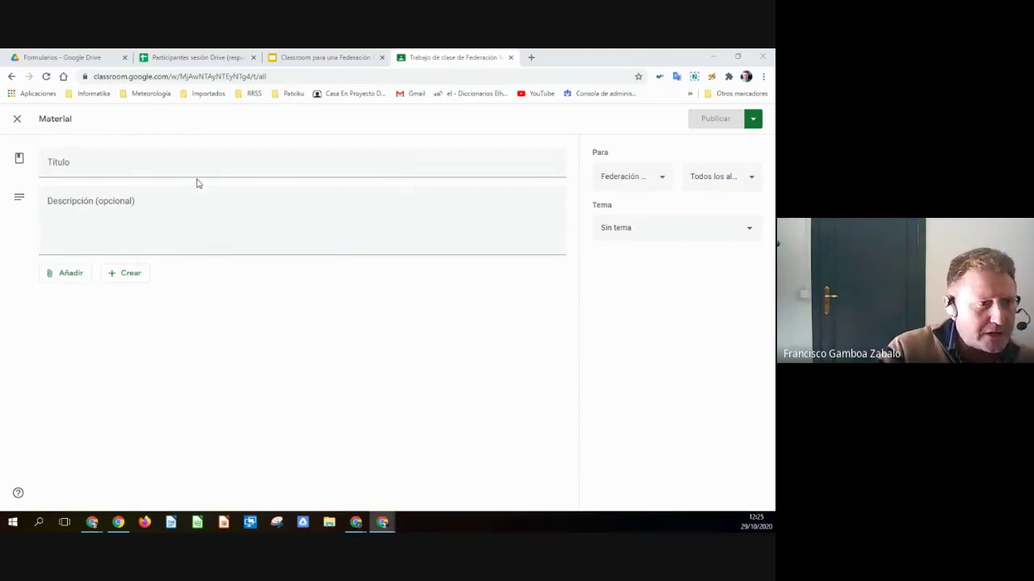
pyautogui.click(145, 165)
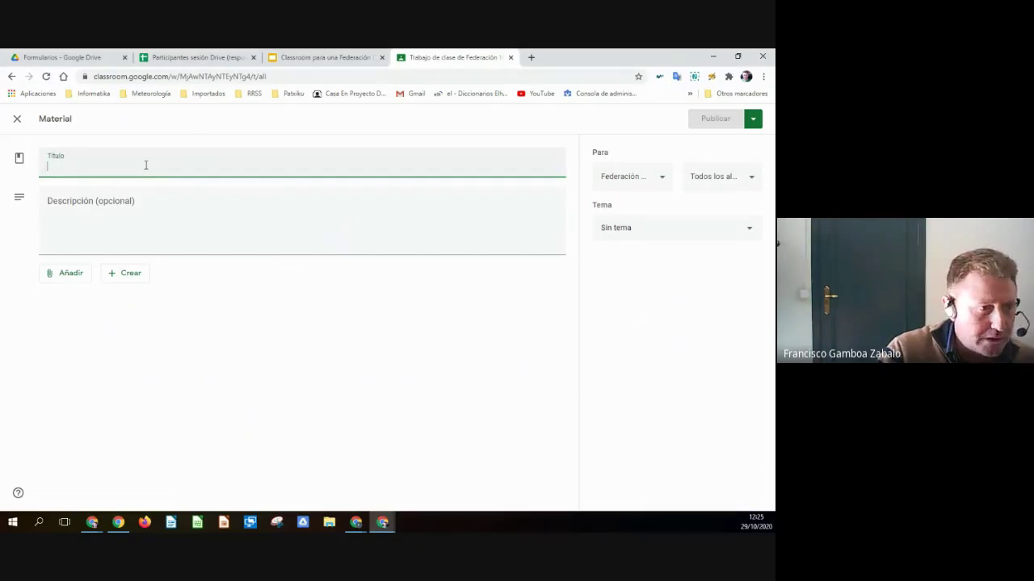
pyautogui.write('Ma')
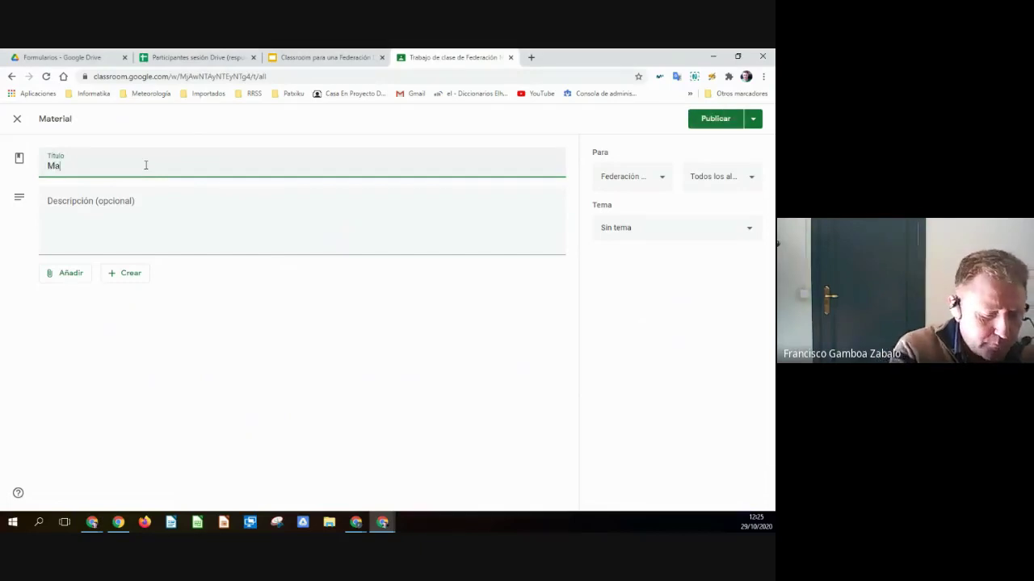
pyautogui.write('terial a utilizar')
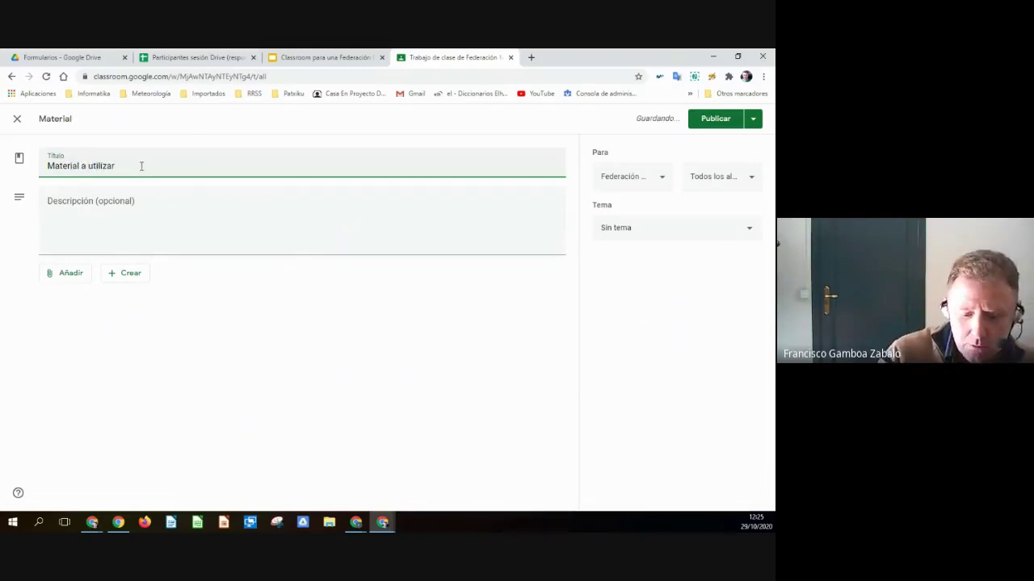
# - Open the Google Drive attachment picker from Añadir, then close it without choosing a file
pyautogui.click(135, 215)
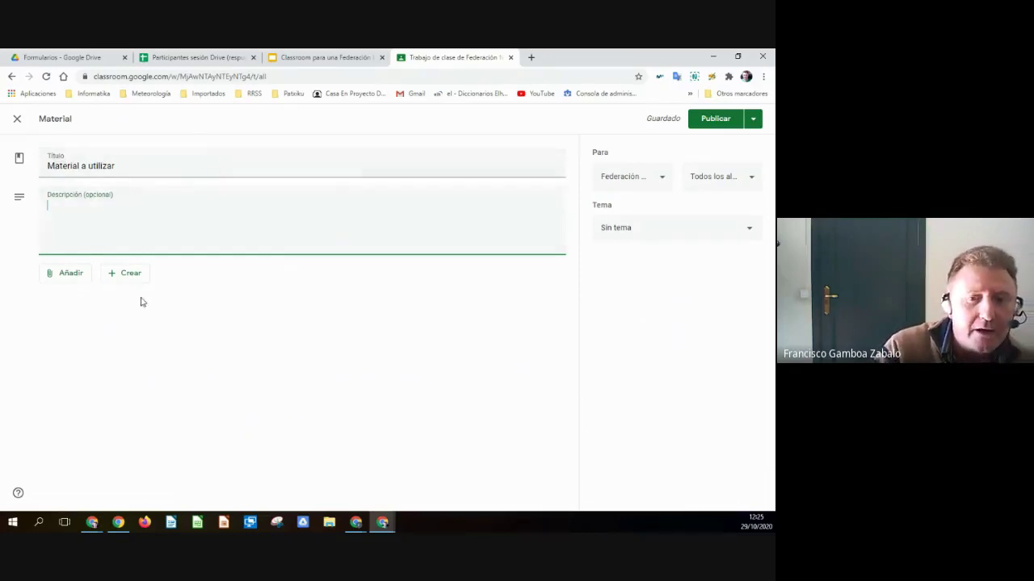
pyautogui.click(68, 276)
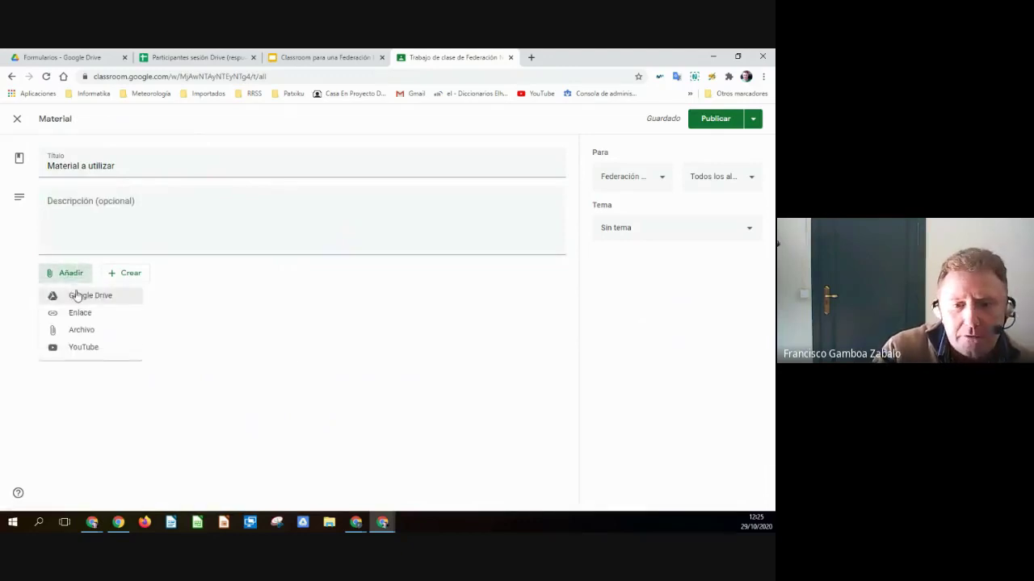
pyautogui.click(105, 304)
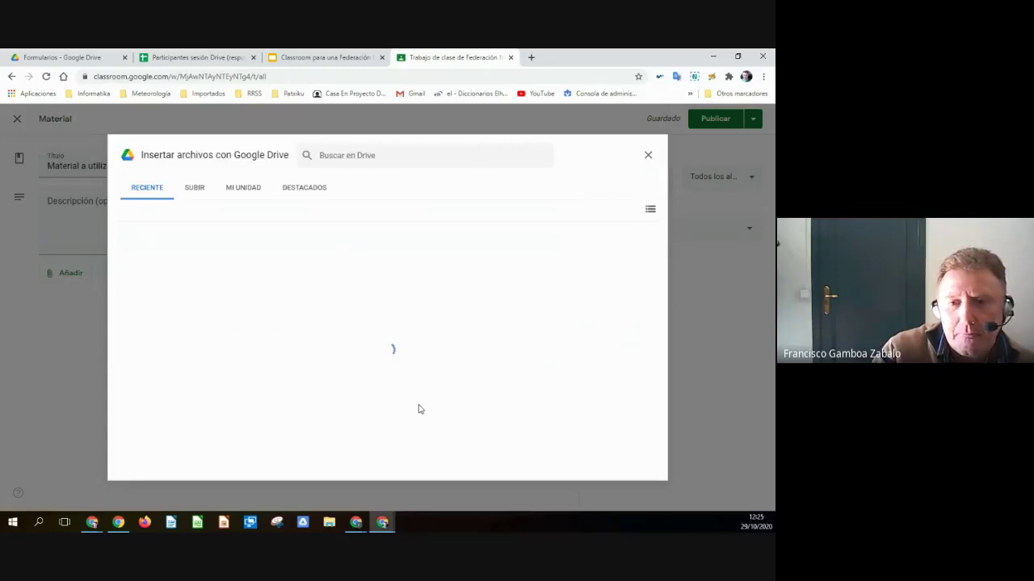
pyautogui.click(649, 156)
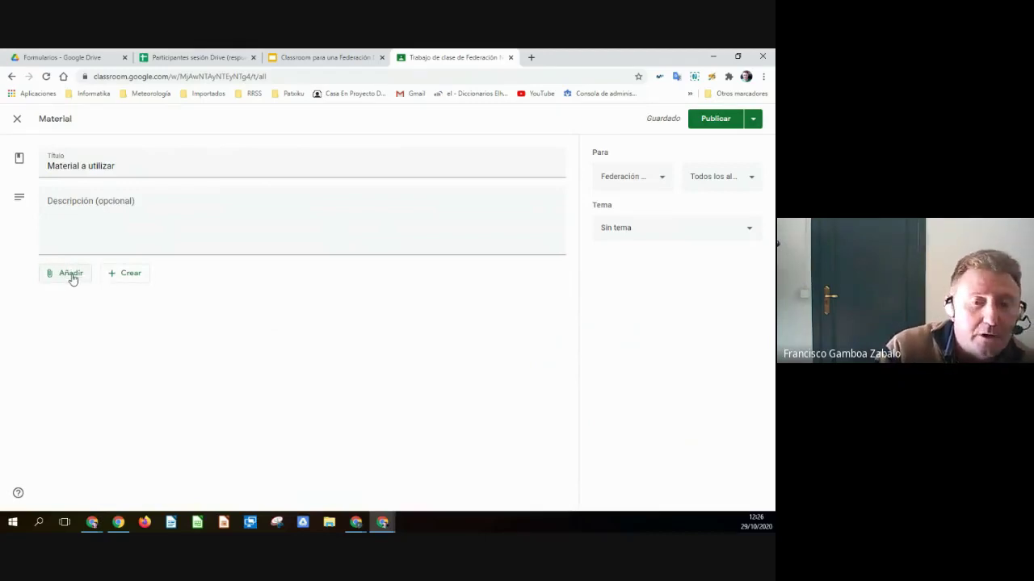
# - Attach BOOK TÁCTICO OFENSIVO GENERACIÓN 2005.pdf from Destacados > IND > Sesiones 3y4 > Material F_Baloncesto
pyautogui.click(72, 275)
pyautogui.click(81, 295)
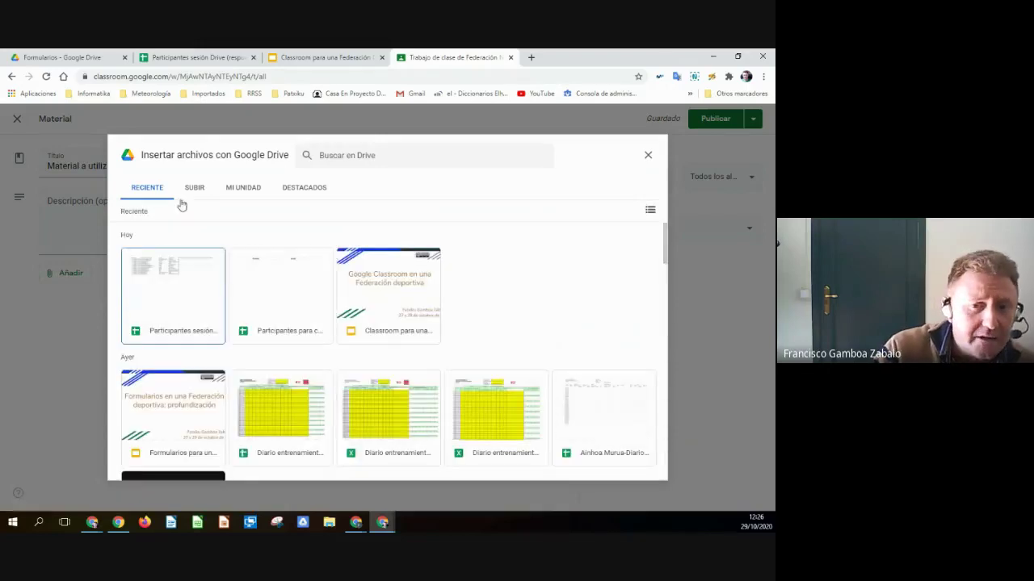
pyautogui.click(243, 191)
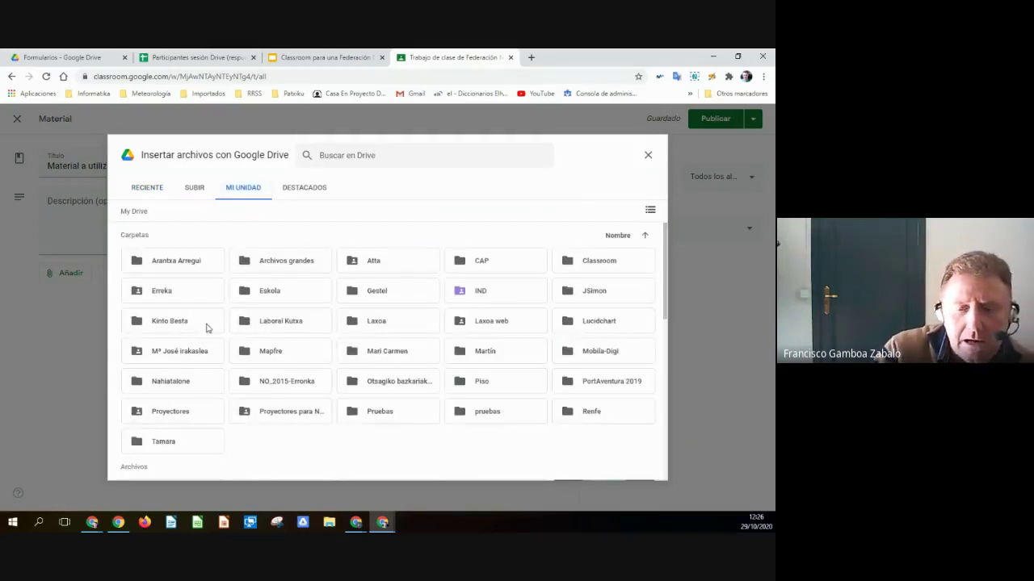
pyautogui.click(297, 189)
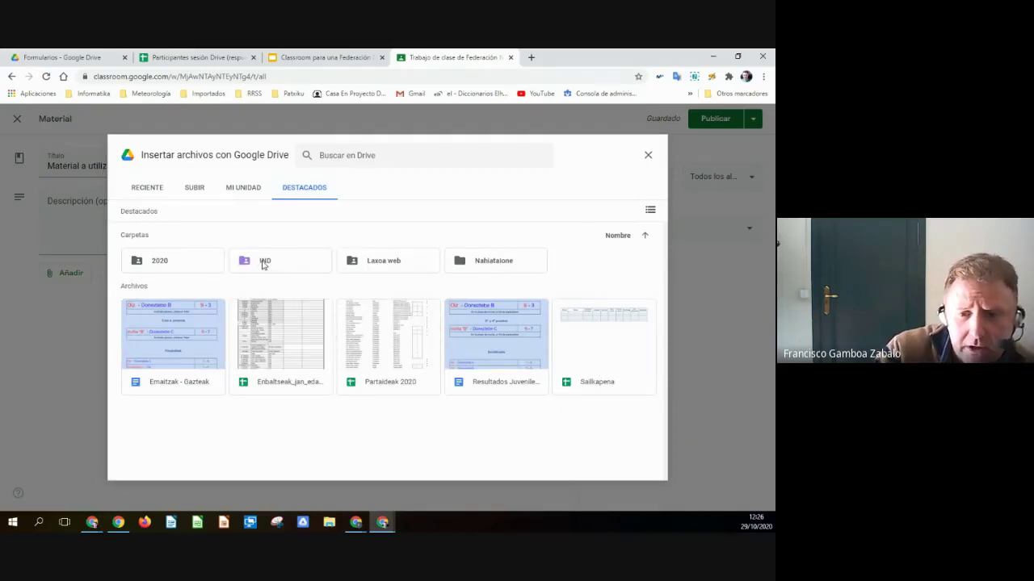
pyautogui.click(263, 265)
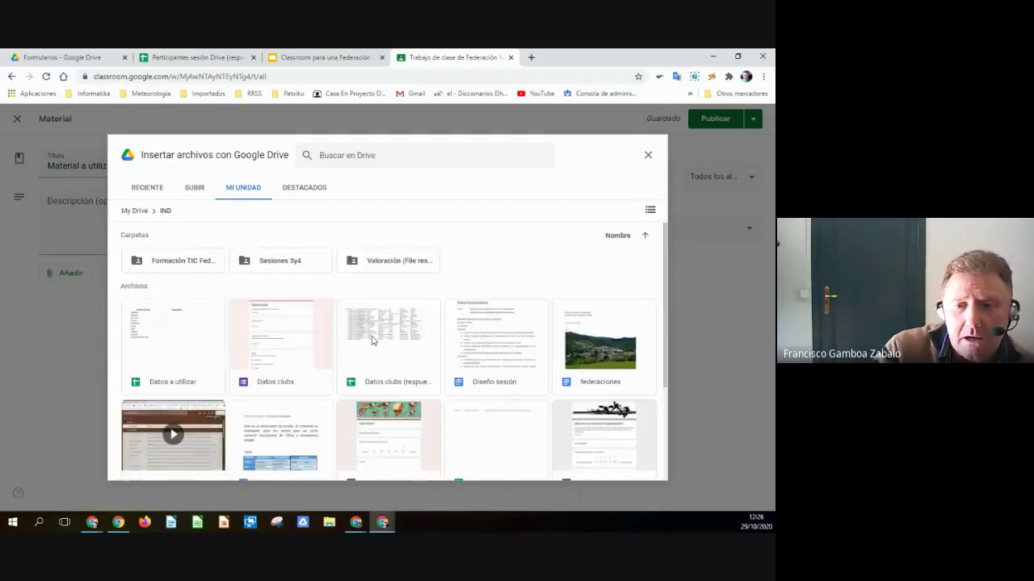
pyautogui.click(650, 210)
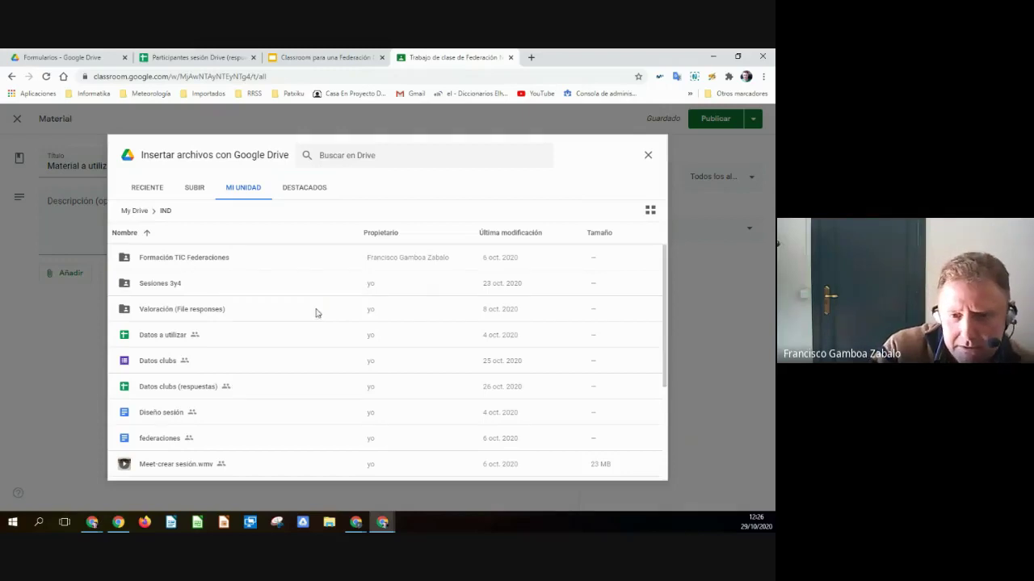
pyautogui.doubleClick(163, 284)
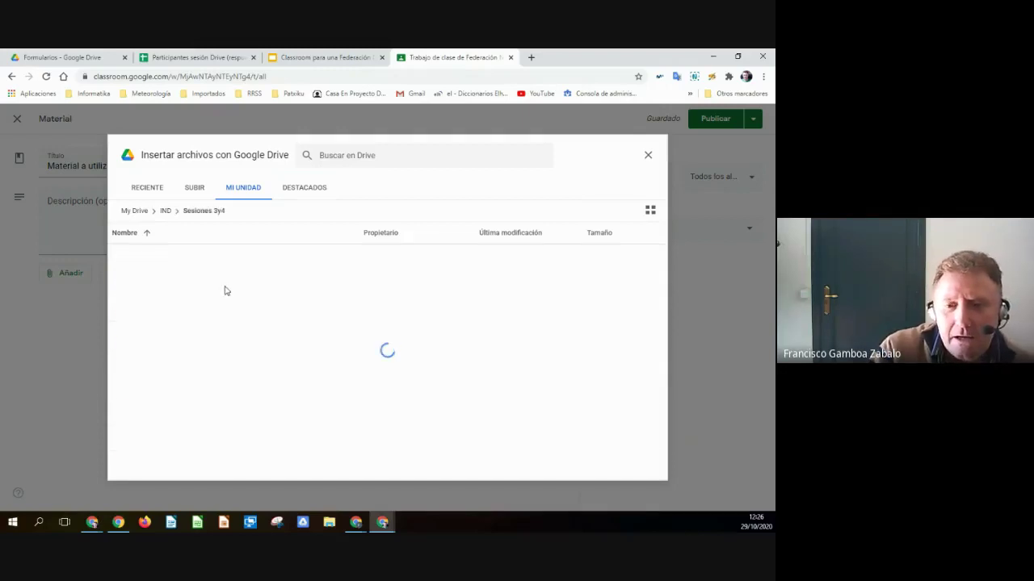
pyautogui.doubleClick(200, 285)
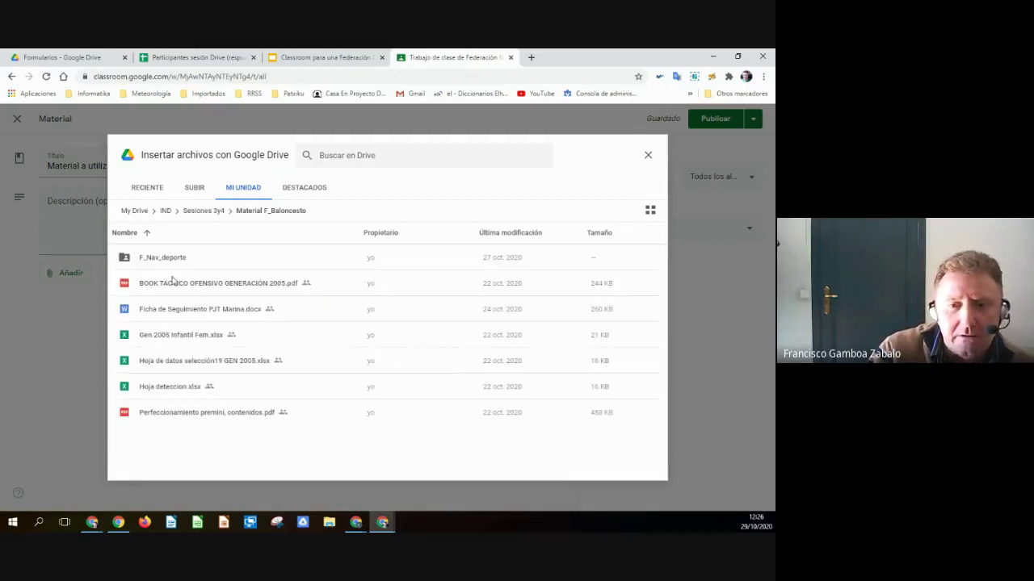
pyautogui.click(172, 284)
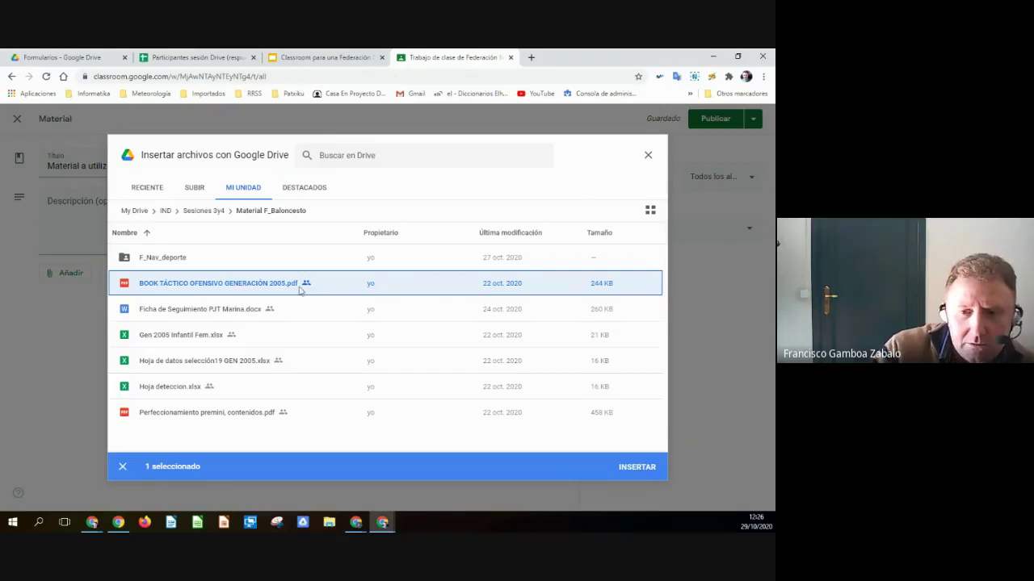
pyautogui.click(635, 469)
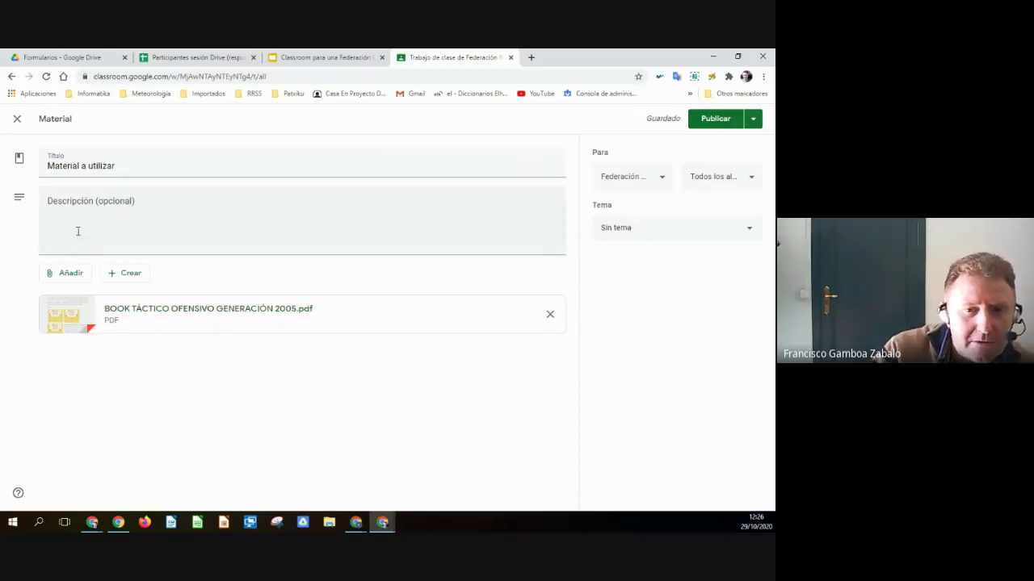
# - Attach Gen 2005 Infantil Fem.xlsx from the same Material F_Baloncesto Drive folder
pyautogui.click(67, 274)
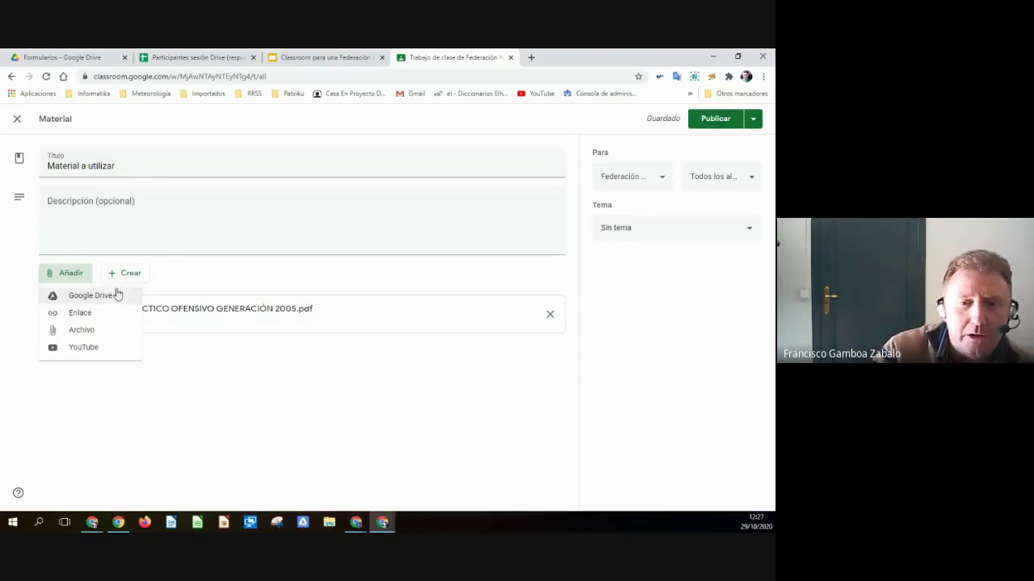
pyautogui.click(91, 298)
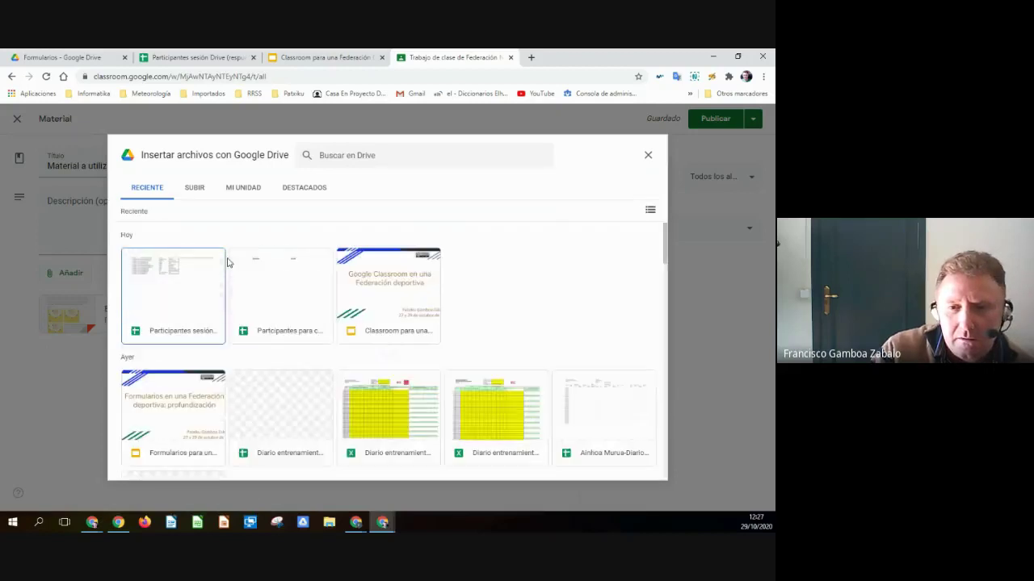
pyautogui.click(292, 192)
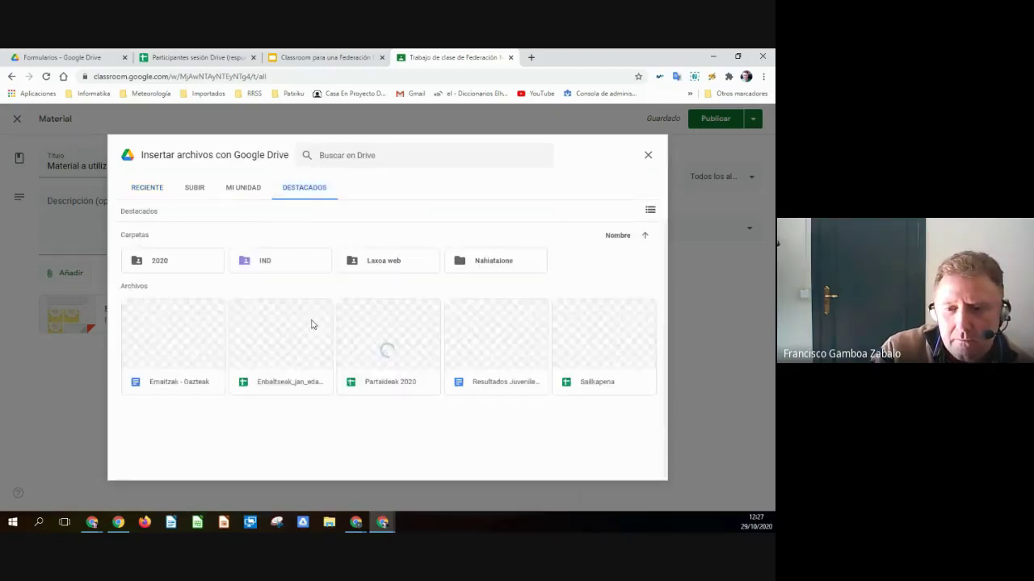
pyautogui.doubleClick(261, 261)
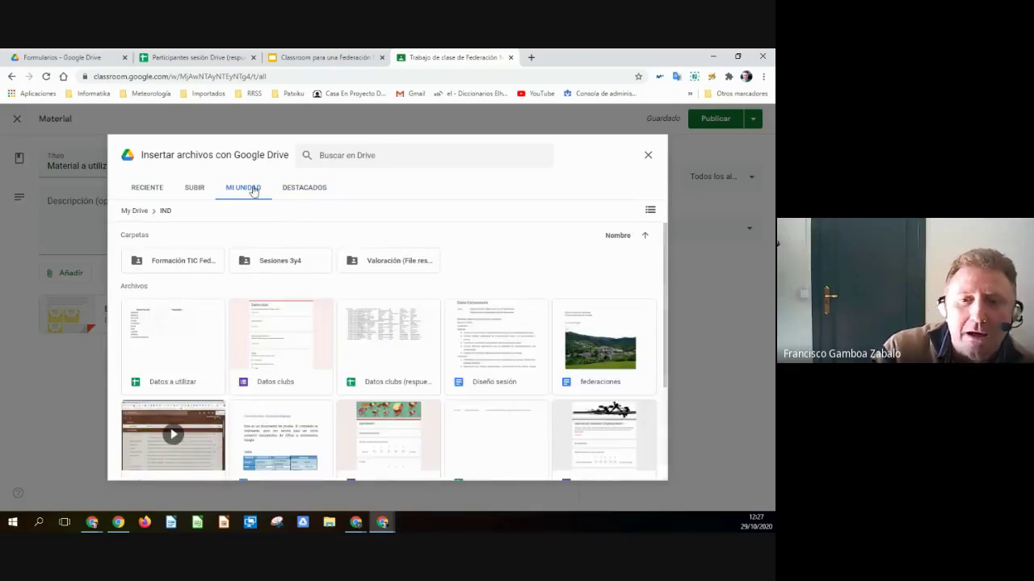
pyautogui.doubleClick(277, 262)
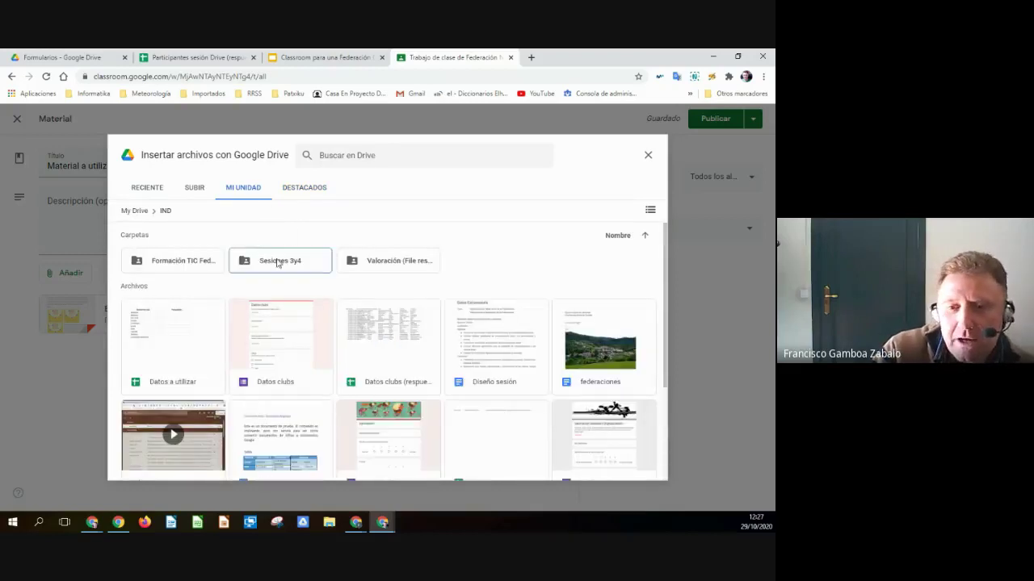
pyautogui.click(650, 209)
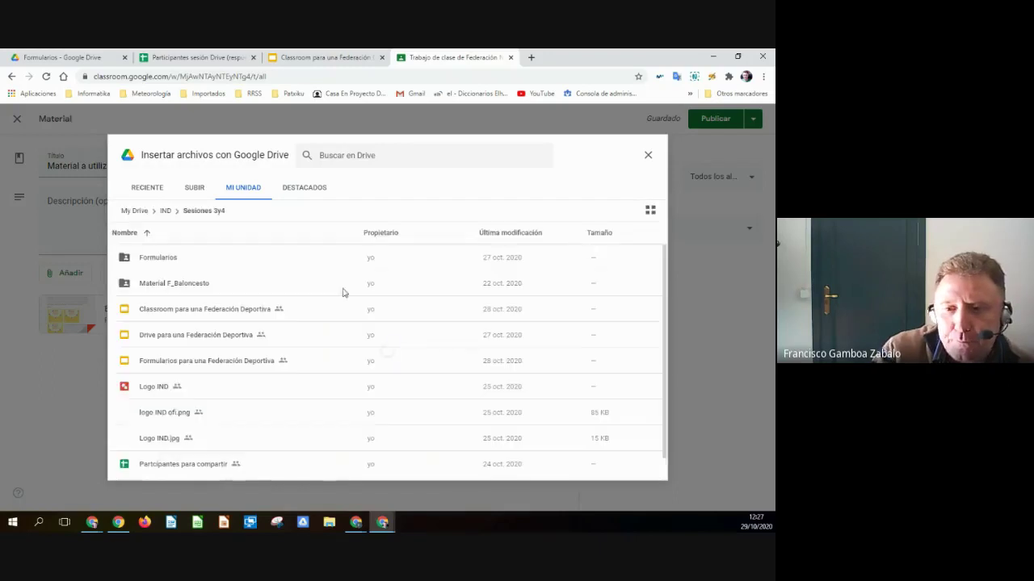
pyautogui.doubleClick(175, 289)
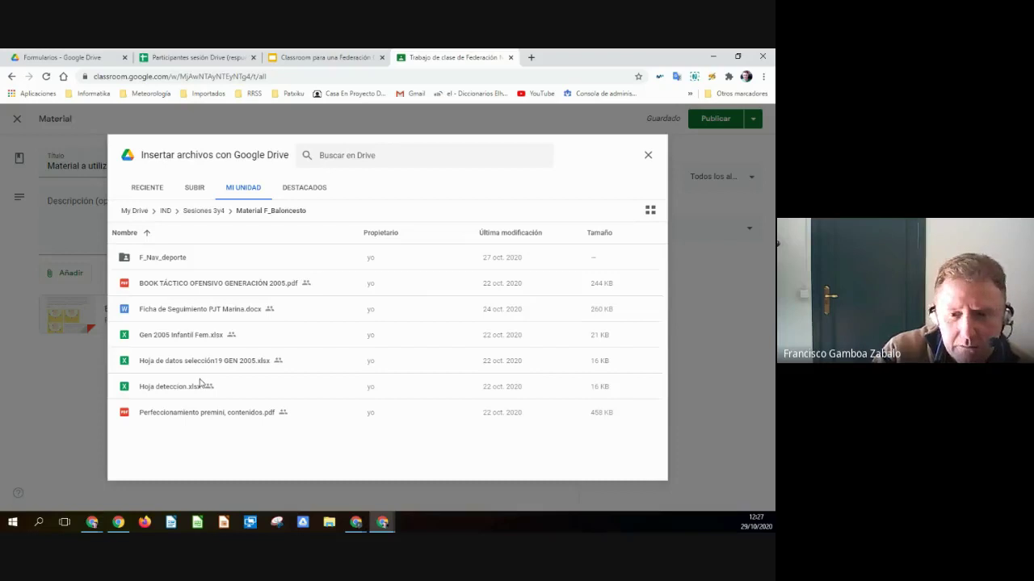
pyautogui.click(169, 337)
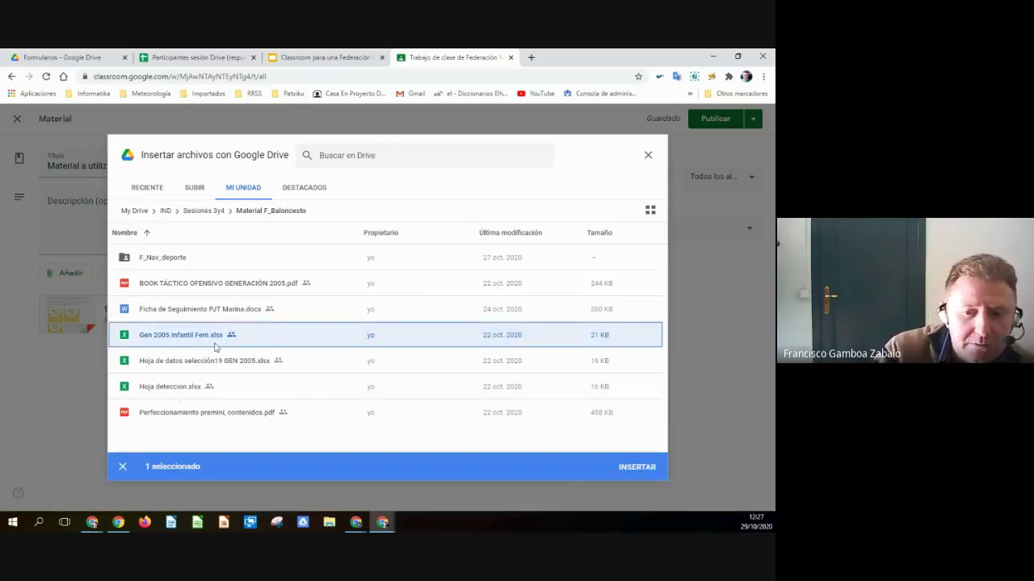
pyautogui.click(641, 468)
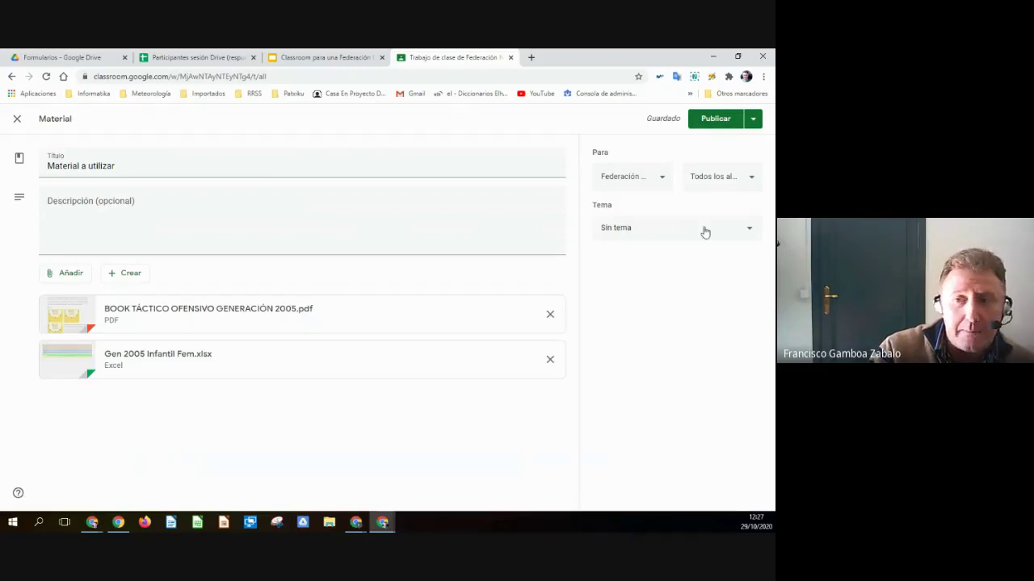
# - File the Material a utilizar post under the Selecciones topic and publish it
pyautogui.click(665, 184)
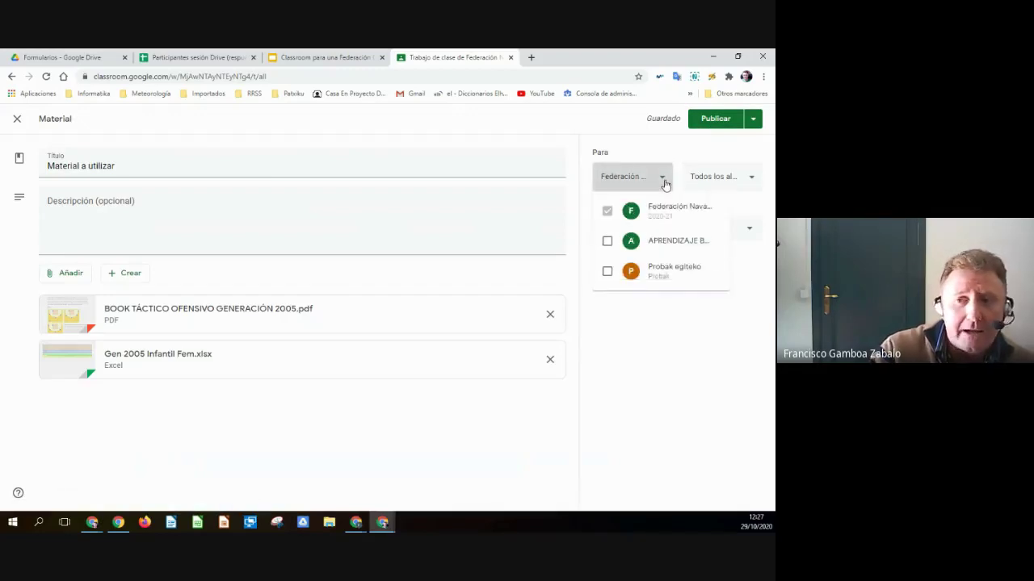
pyautogui.click(615, 186)
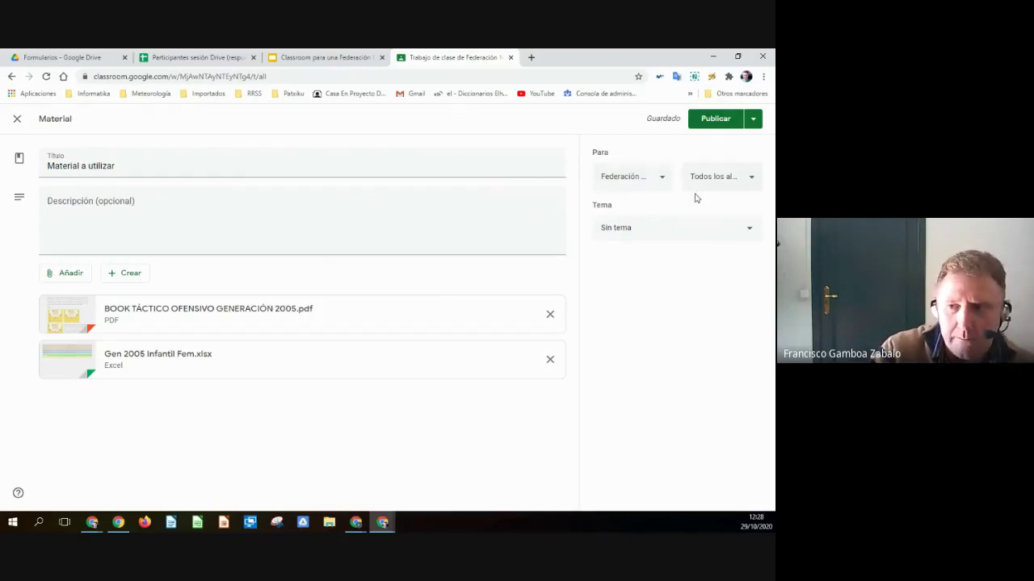
pyautogui.click(745, 231)
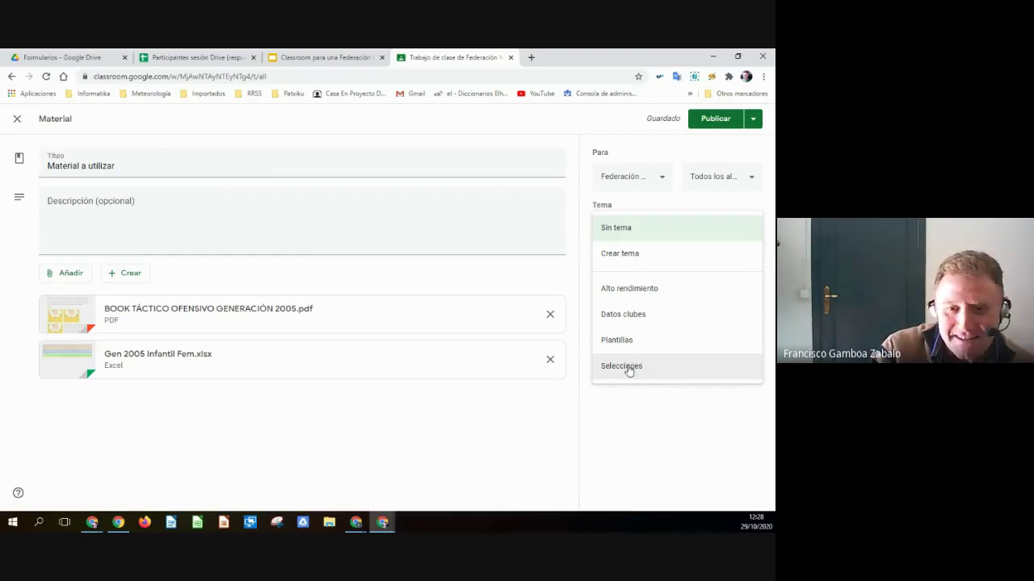
pyautogui.click(629, 368)
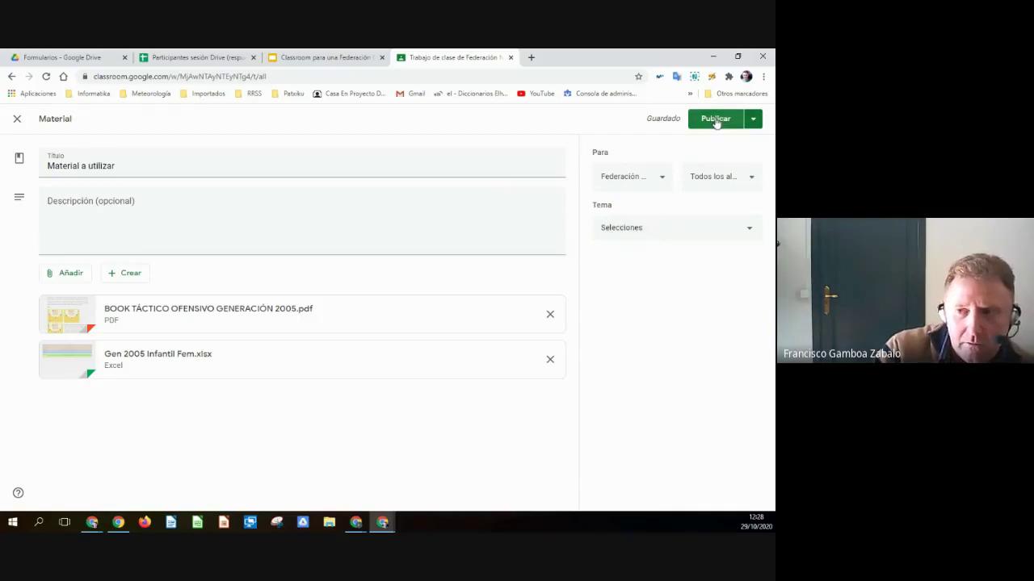
pyautogui.click(715, 118)
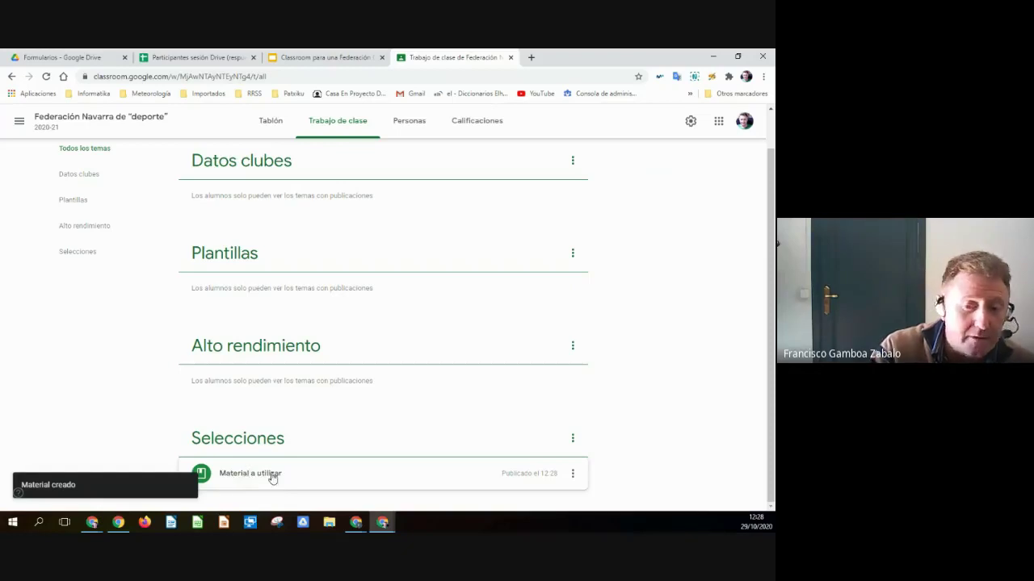
pyautogui.click(243, 476)
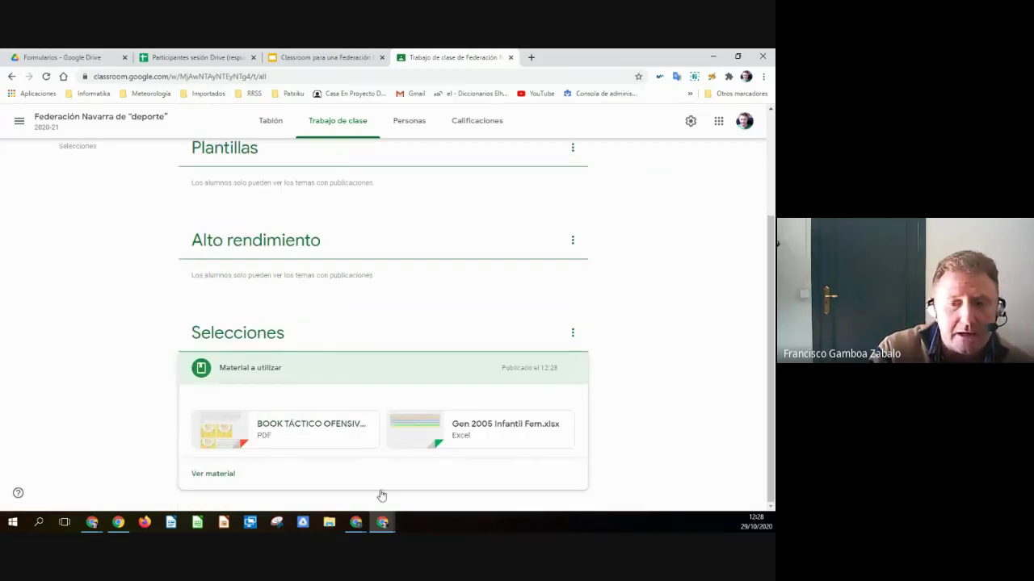
pyautogui.click(240, 366)
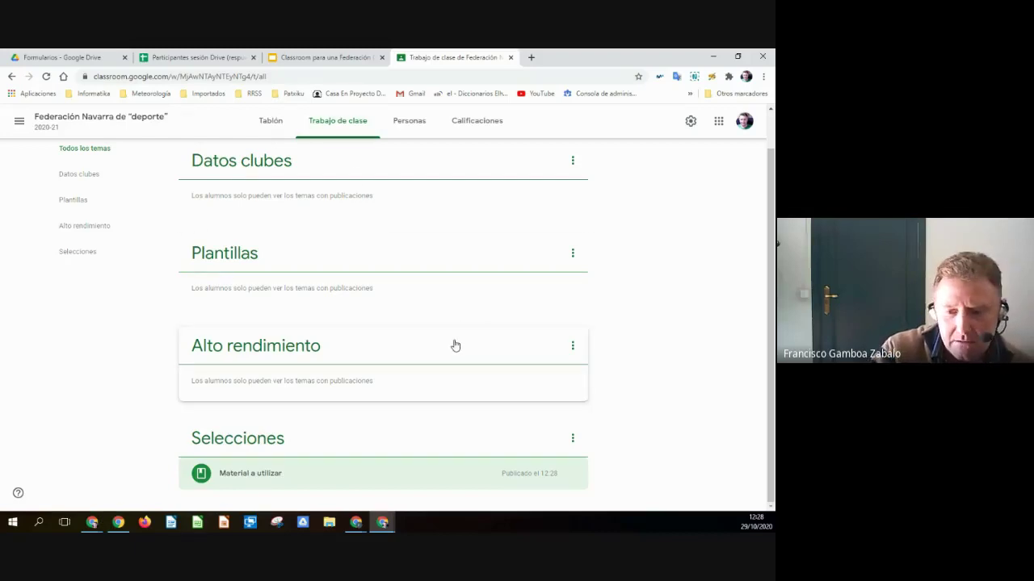
pyautogui.moveTo(382, 523)
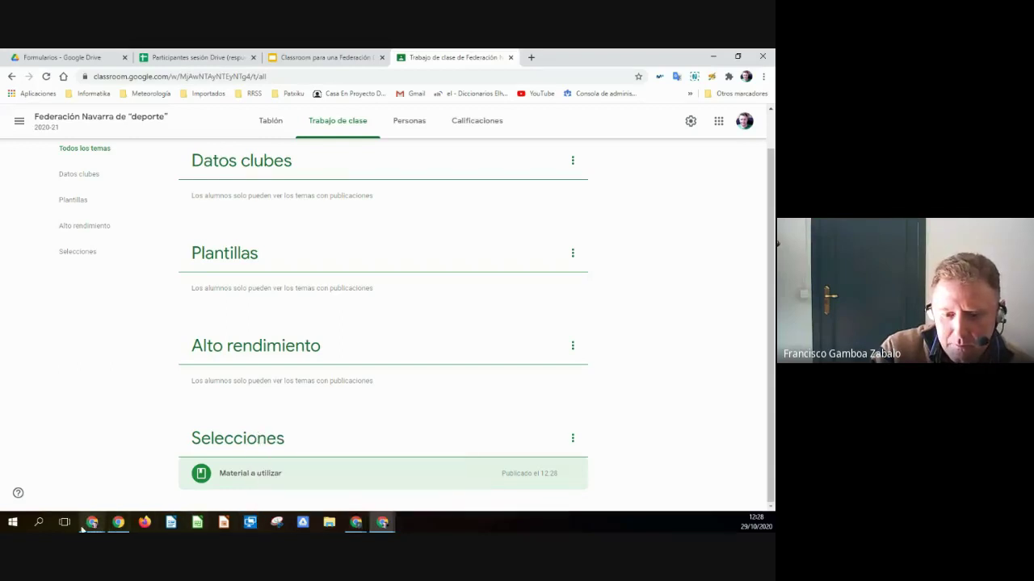
pyautogui.moveTo(92, 525)
pyautogui.click(193, 494)
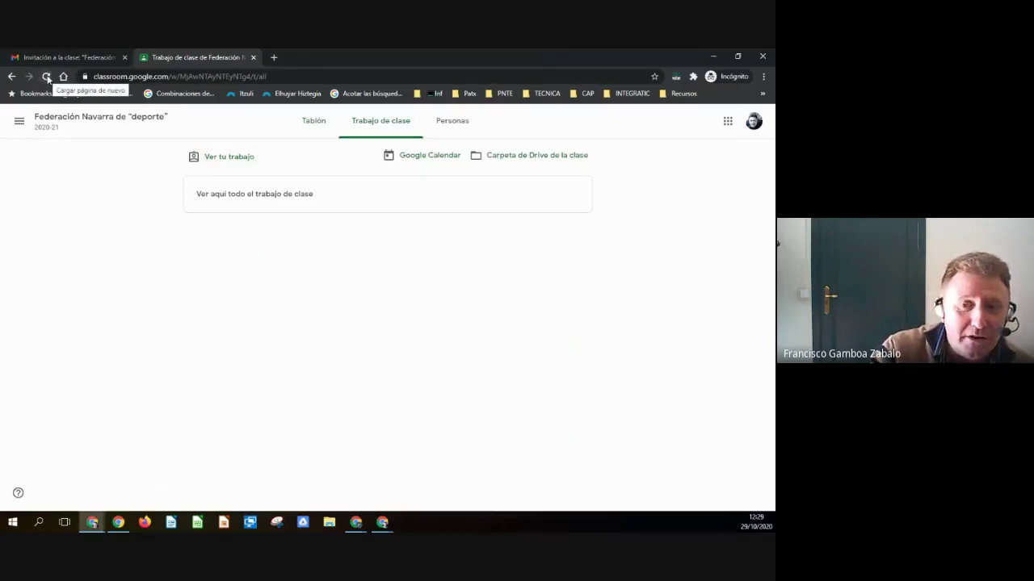
pyautogui.click(47, 78)
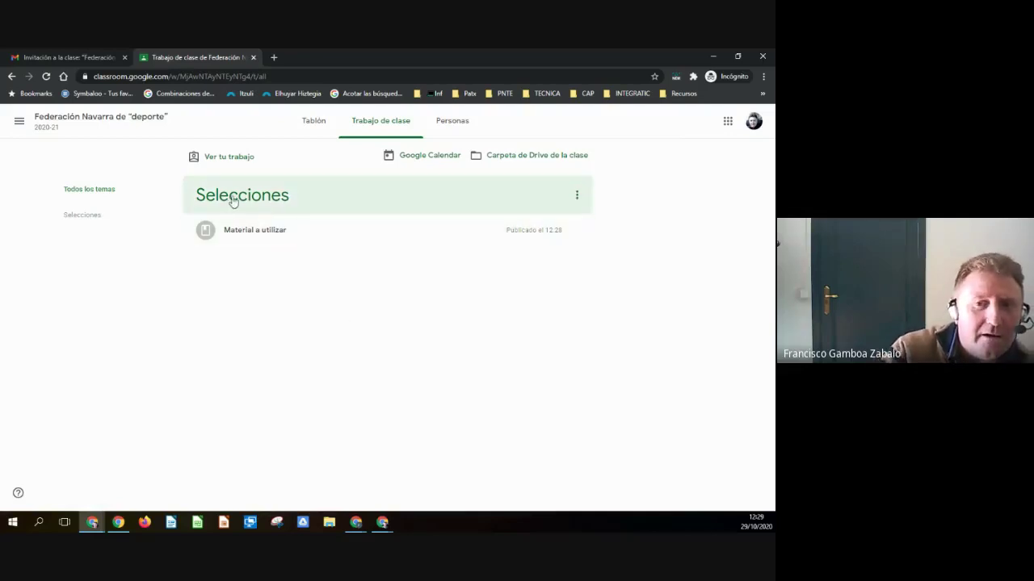
pyautogui.click(267, 234)
pyautogui.click(294, 290)
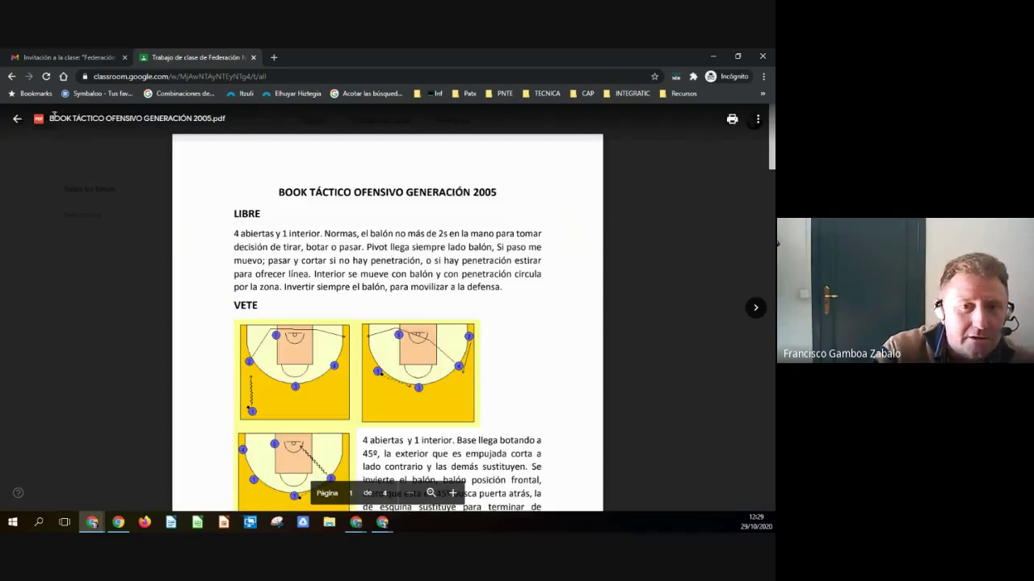
pyautogui.click(17, 119)
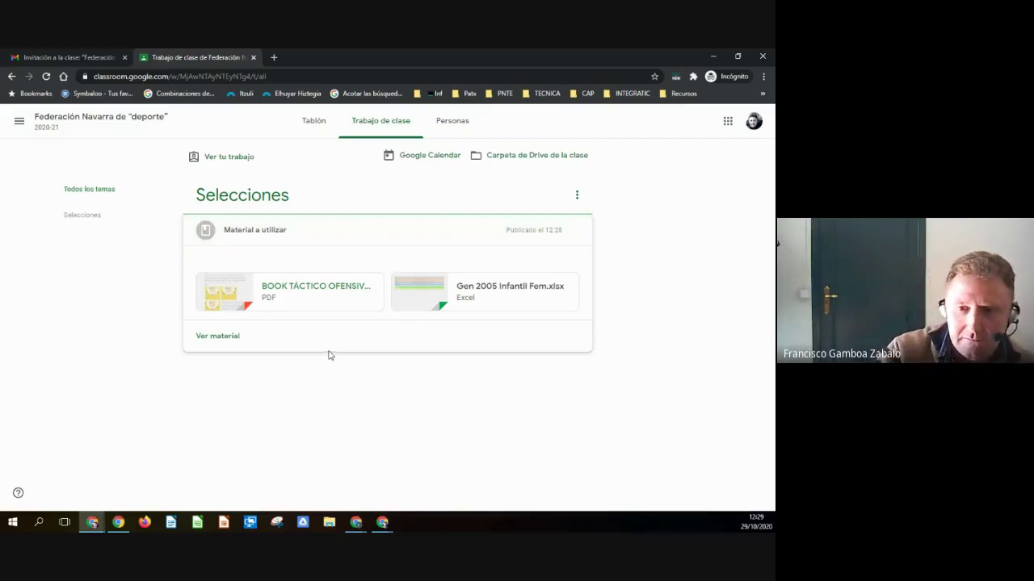
pyautogui.click(234, 232)
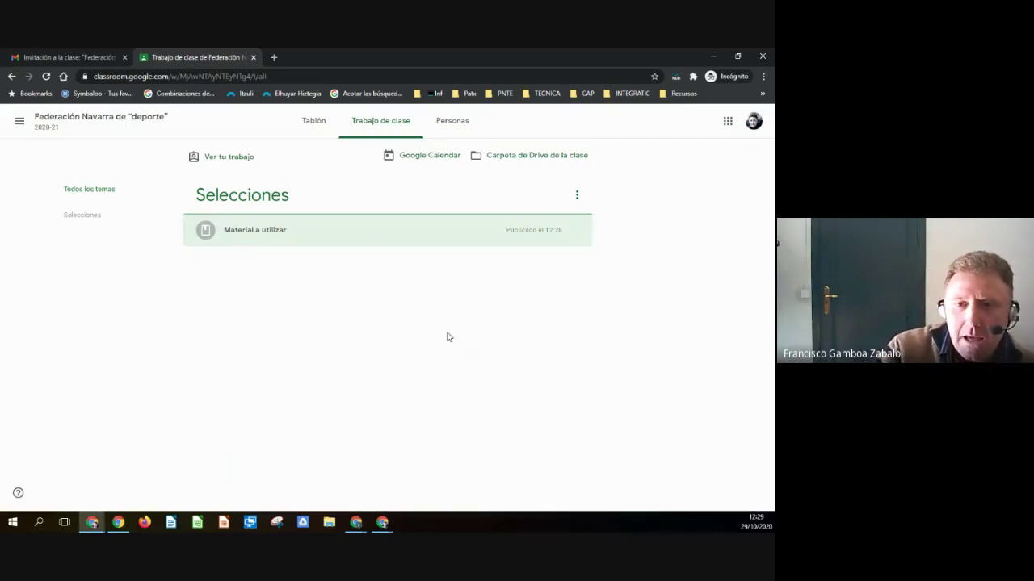
pyautogui.moveTo(386, 523)
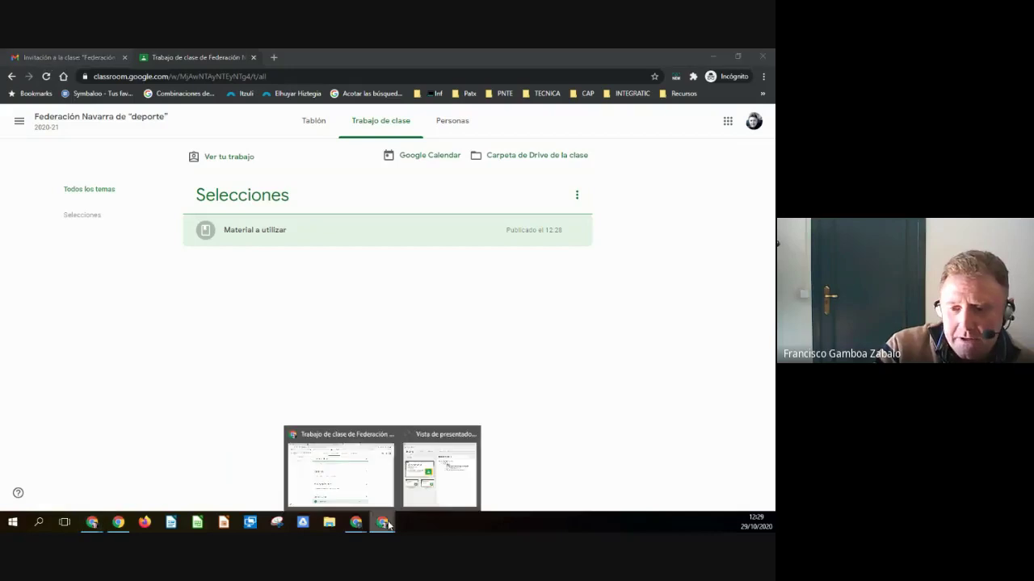
pyautogui.click(356, 505)
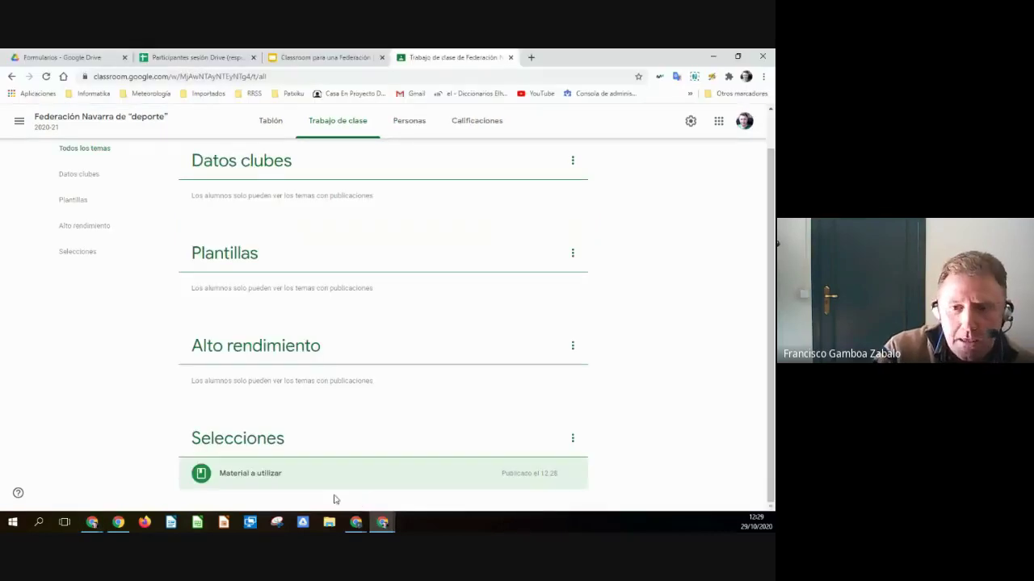
# - Show the Tarea slide (club documents, one copy per student), then return to Trabajo de clase
pyautogui.click(290, 59)
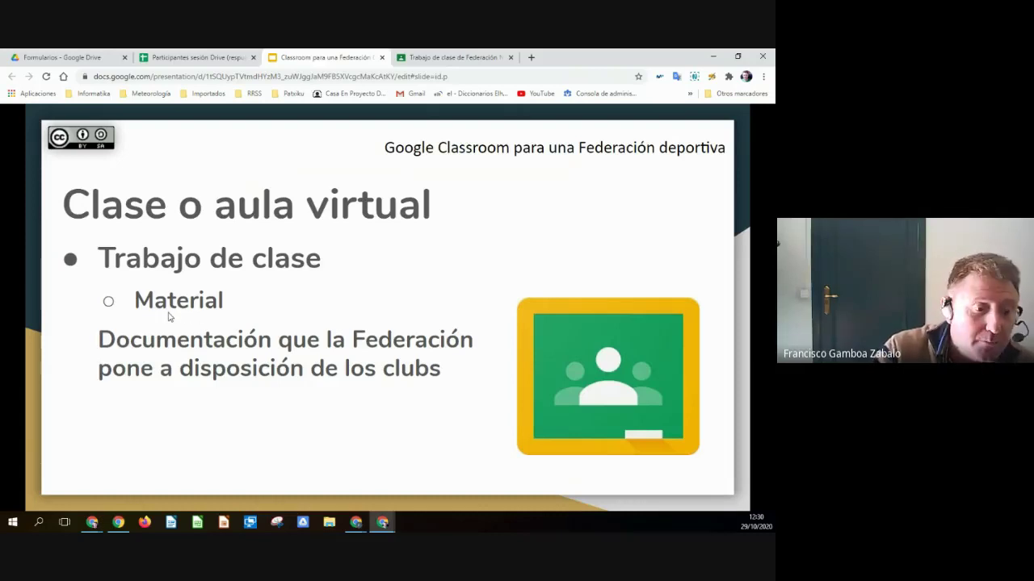
pyautogui.press('Right')
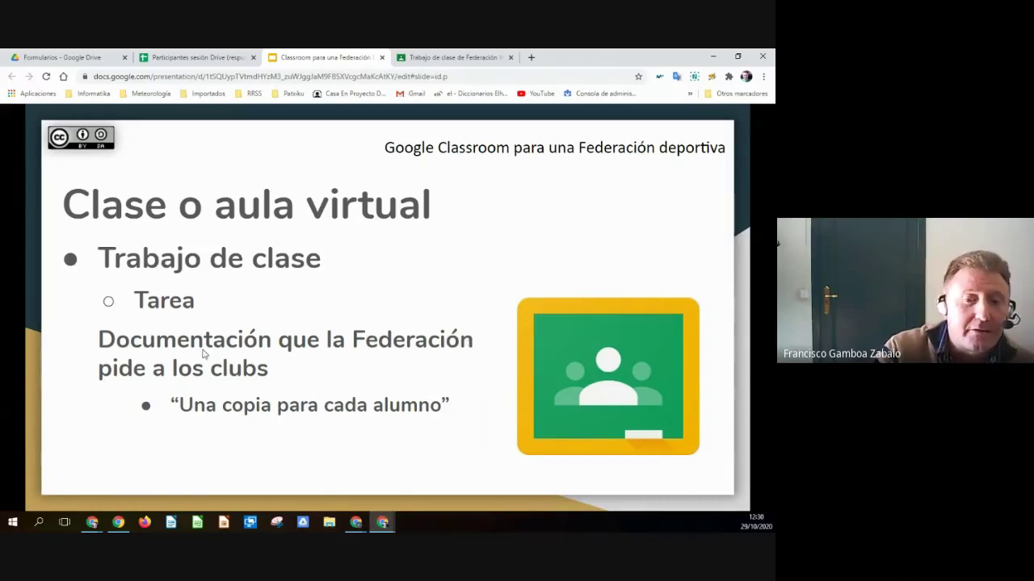
pyautogui.click(446, 56)
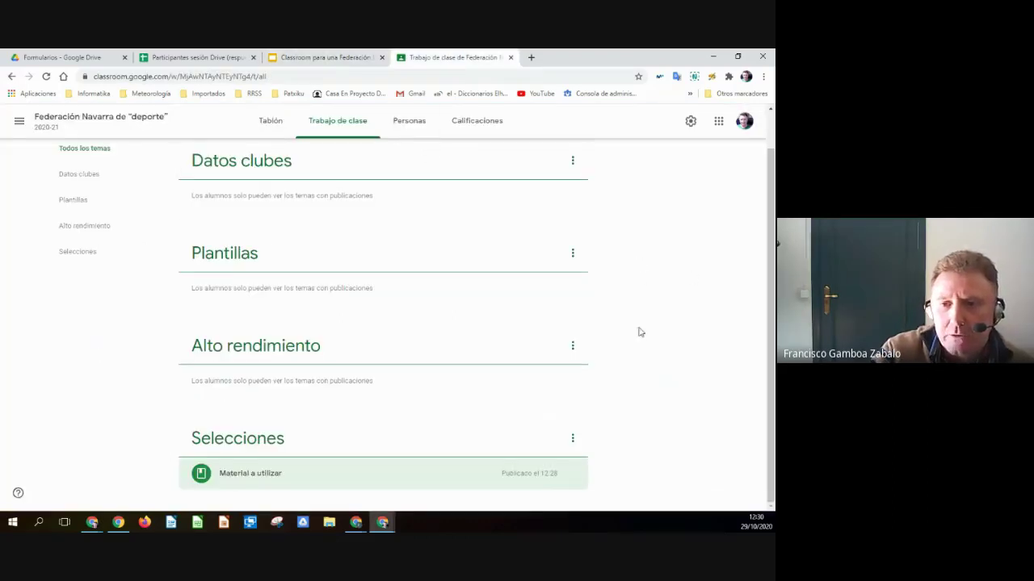
pyautogui.scroll(1, 442, 356)
pyautogui.scroll(1, 442, 356)
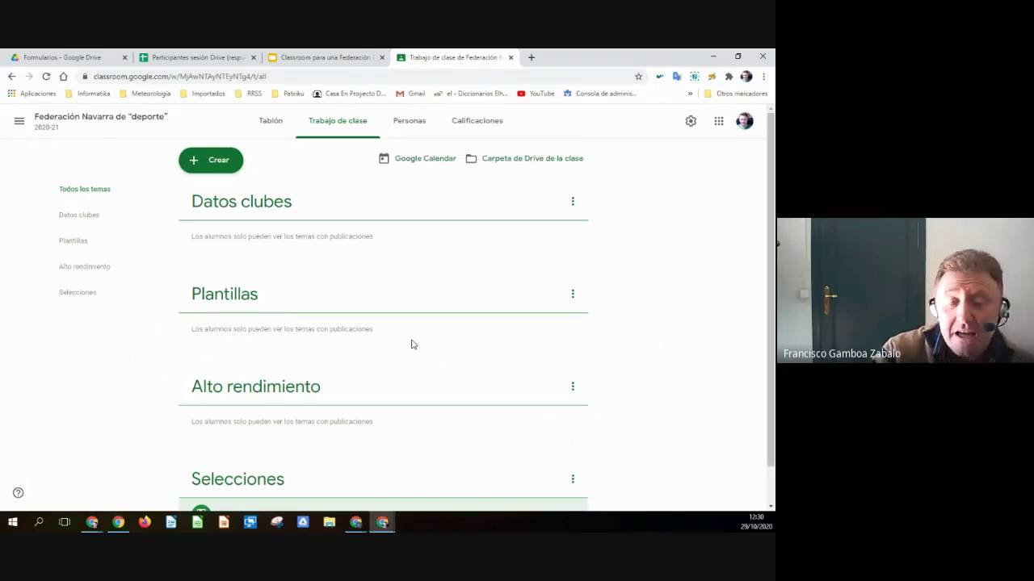
pyautogui.click(216, 162)
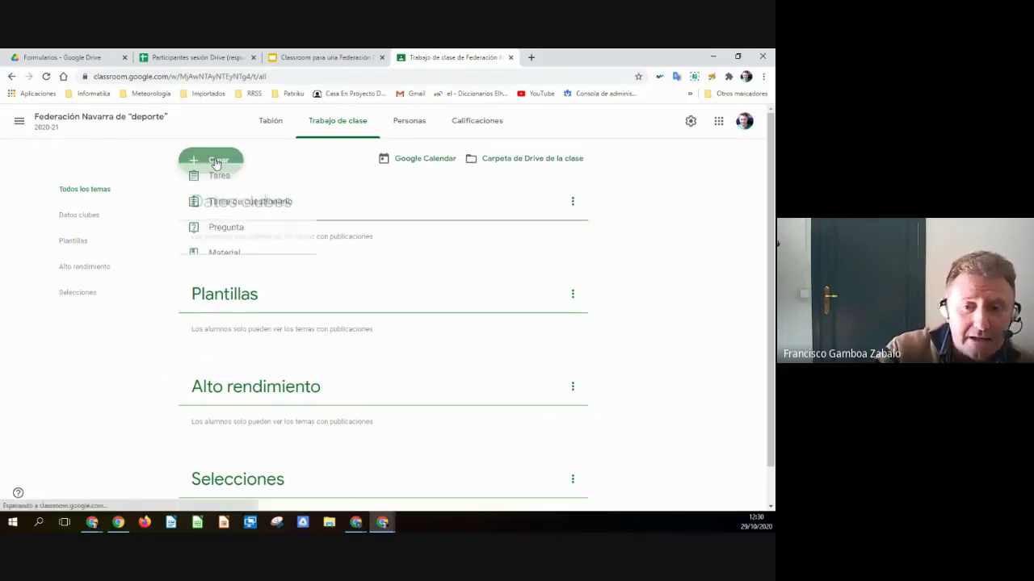
pyautogui.click(224, 272)
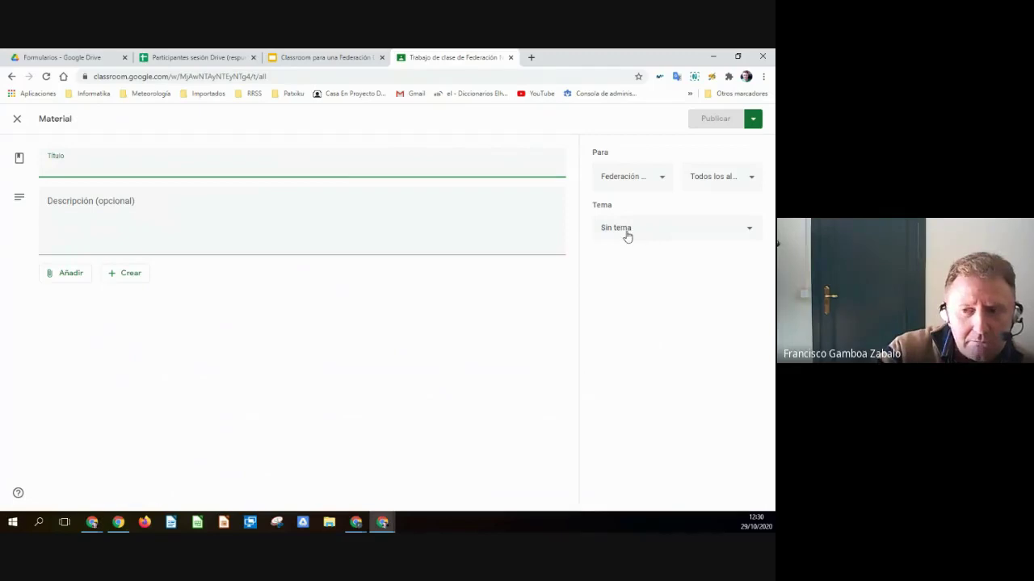
pyautogui.click(17, 118)
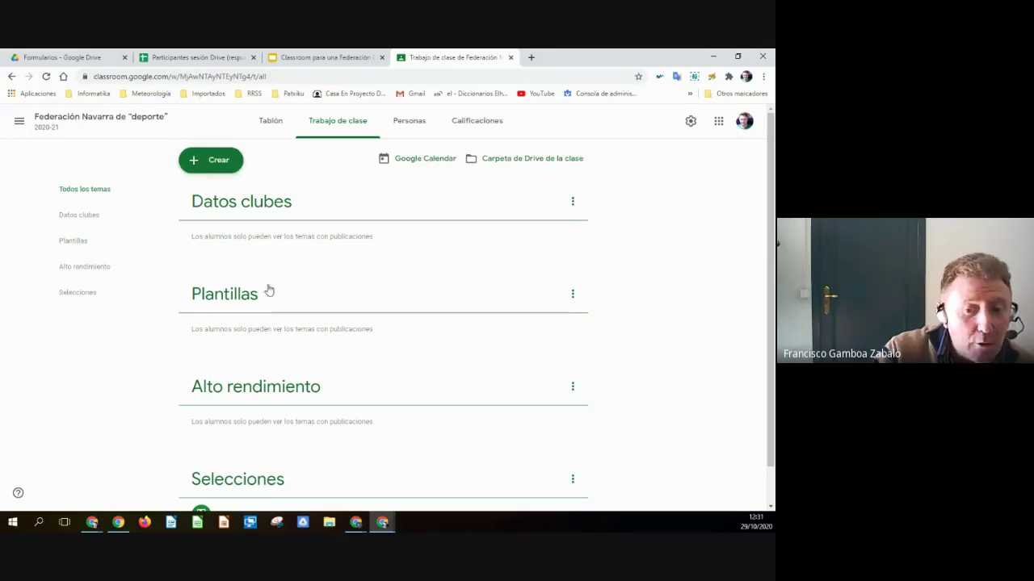
# - Drag the Material a utilizar post to reorder it on the Trabajo de clase page
pyautogui.scroll(-1, 299, 323)
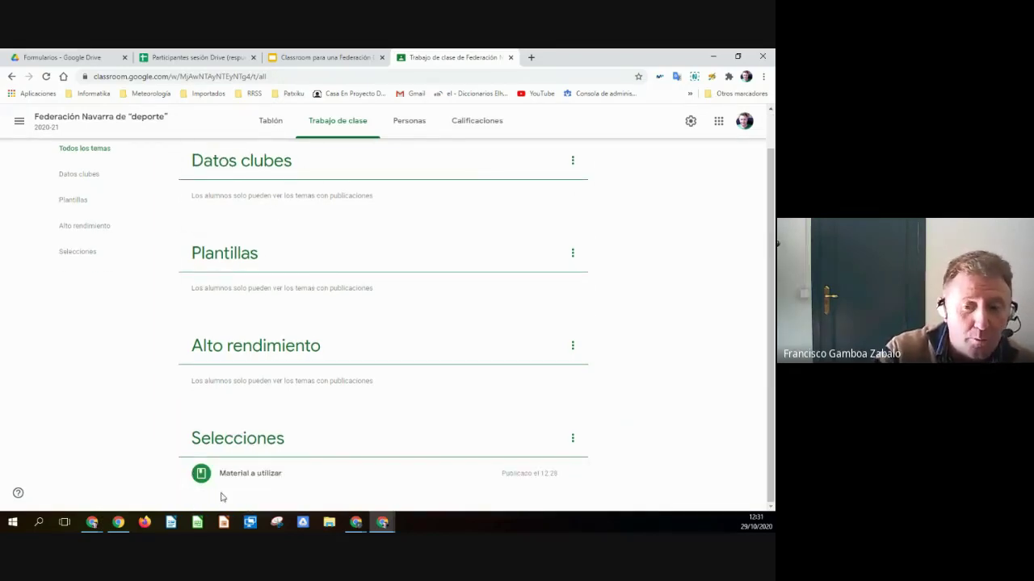
pyautogui.moveTo(222, 477); pyautogui.dragTo(271, 430)
pyautogui.scroll(-1, 383, 427)
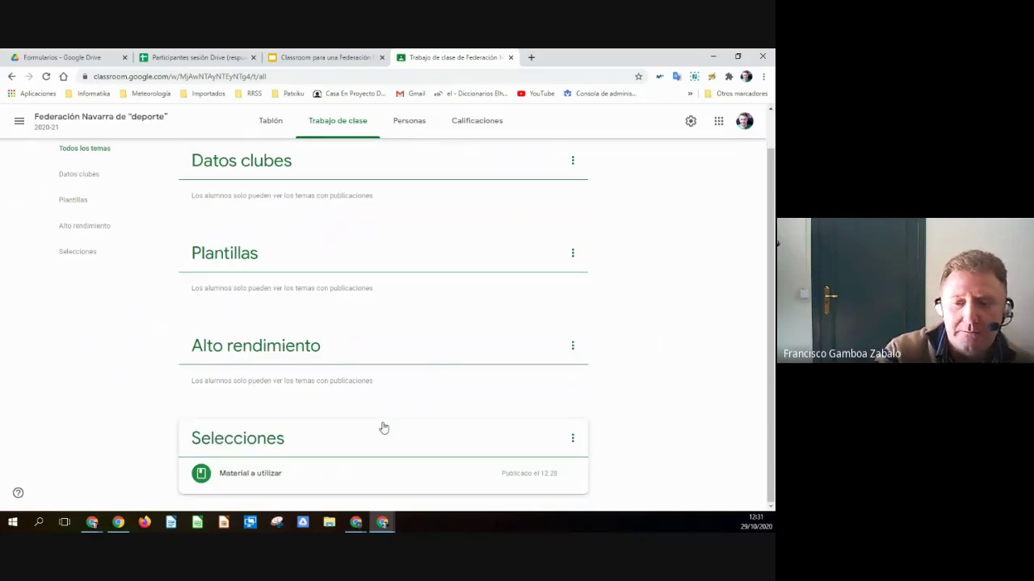
pyautogui.scroll(1, 361, 411)
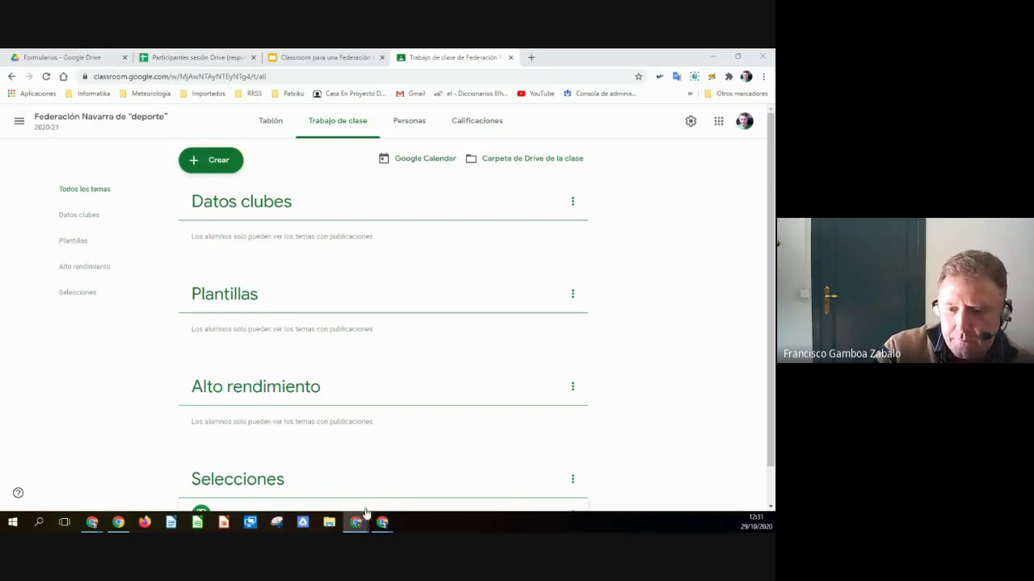
# - Bring up the Crear menu listing the kinds of classwork
pyautogui.moveTo(359, 517)
pyautogui.click(340, 468)
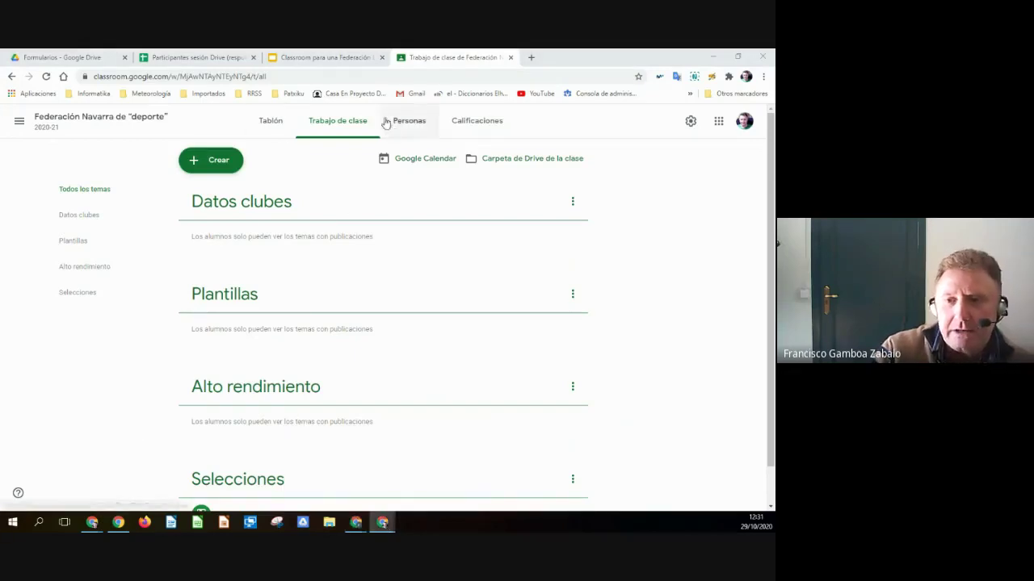
pyautogui.click(224, 165)
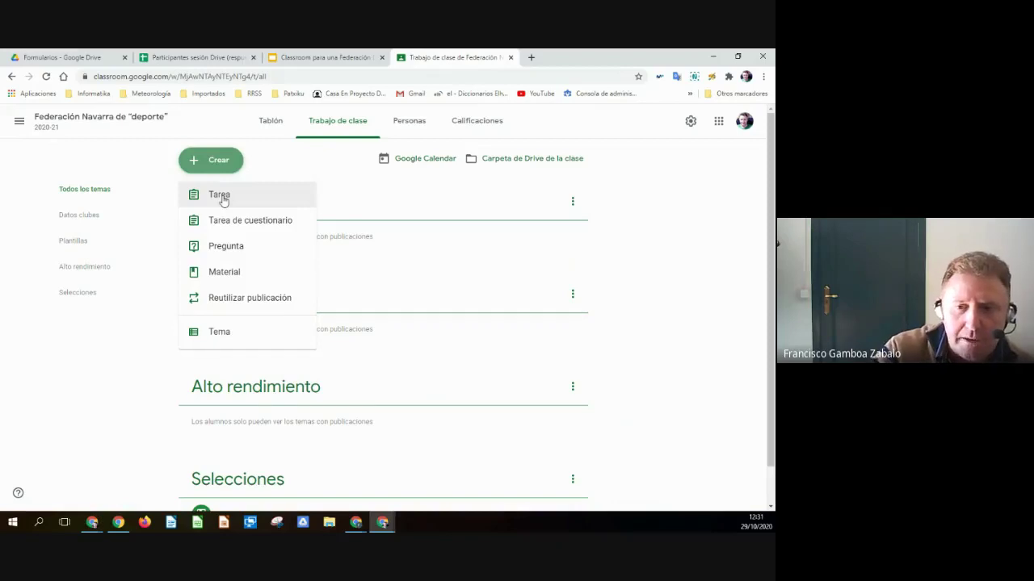
# - Start a Tarea titled 'Datos de los clubes' with placeholder instructions and choose a Google Drive attachment
pyautogui.click(223, 200)
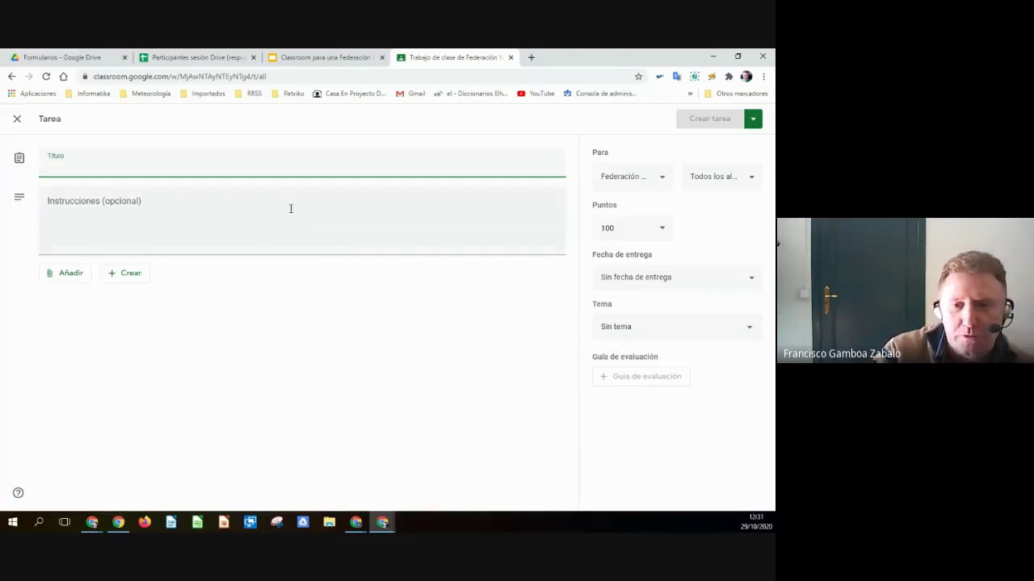
pyautogui.write('D')
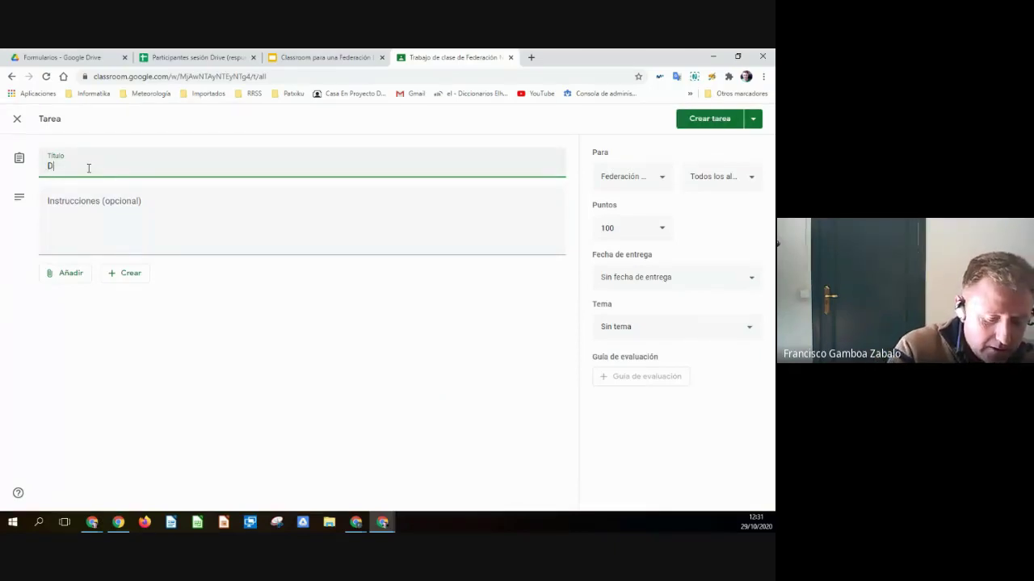
pyautogui.write('atos de los clubes')
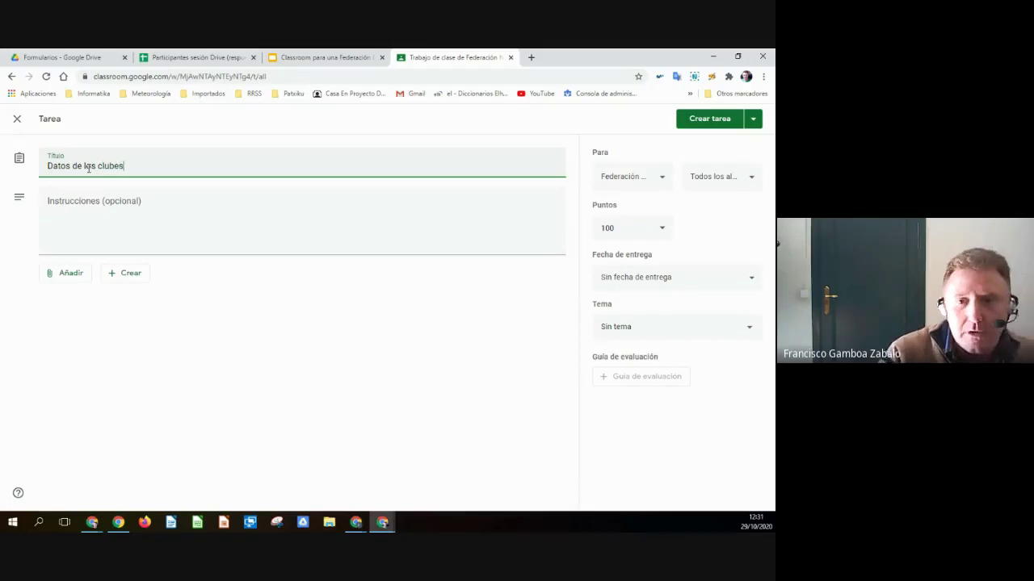
pyautogui.click(98, 214)
pyautogui.write('kjAKJAKJSkj')
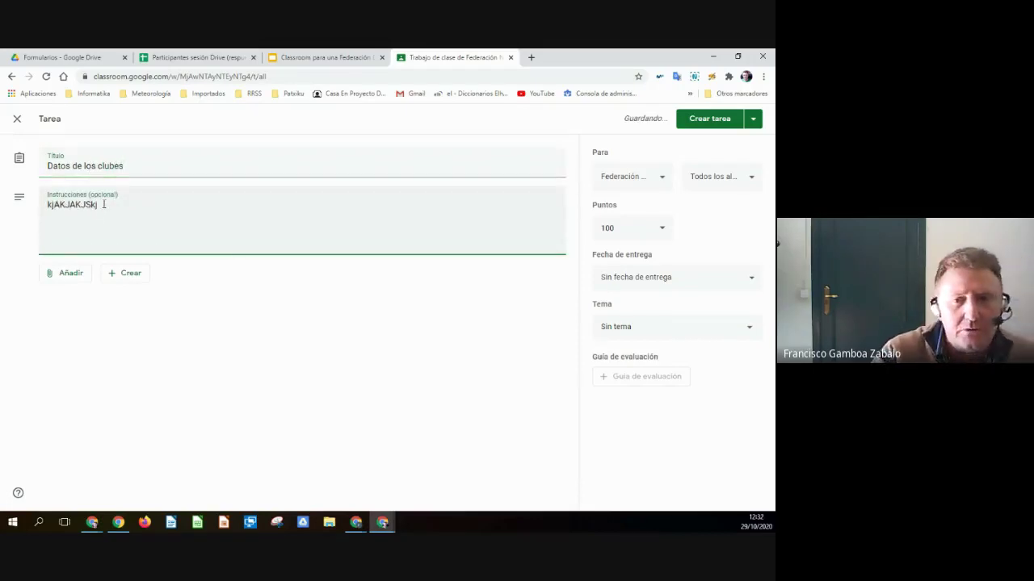
pyautogui.doubleClick(80, 206)
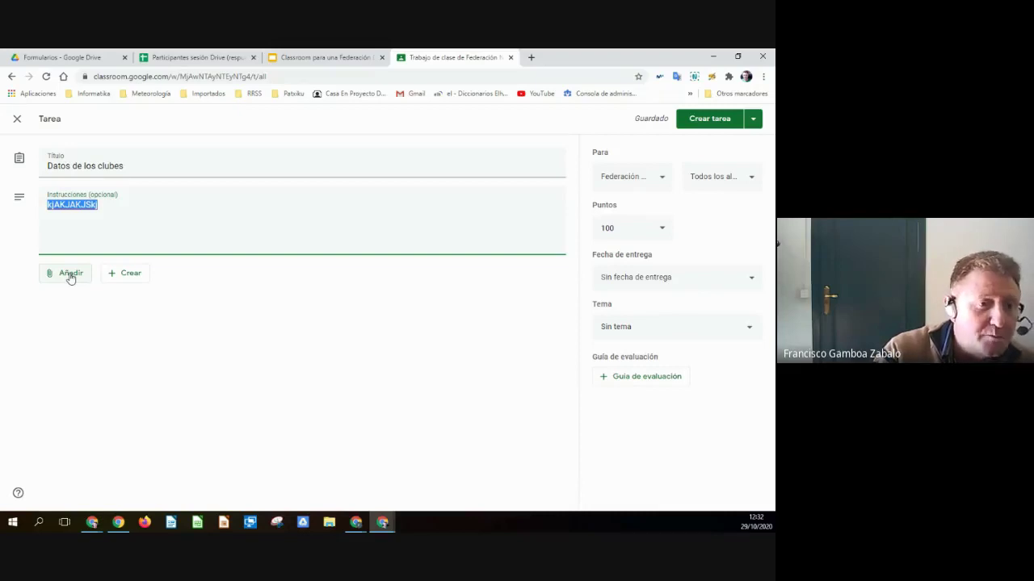
pyautogui.click(70, 275)
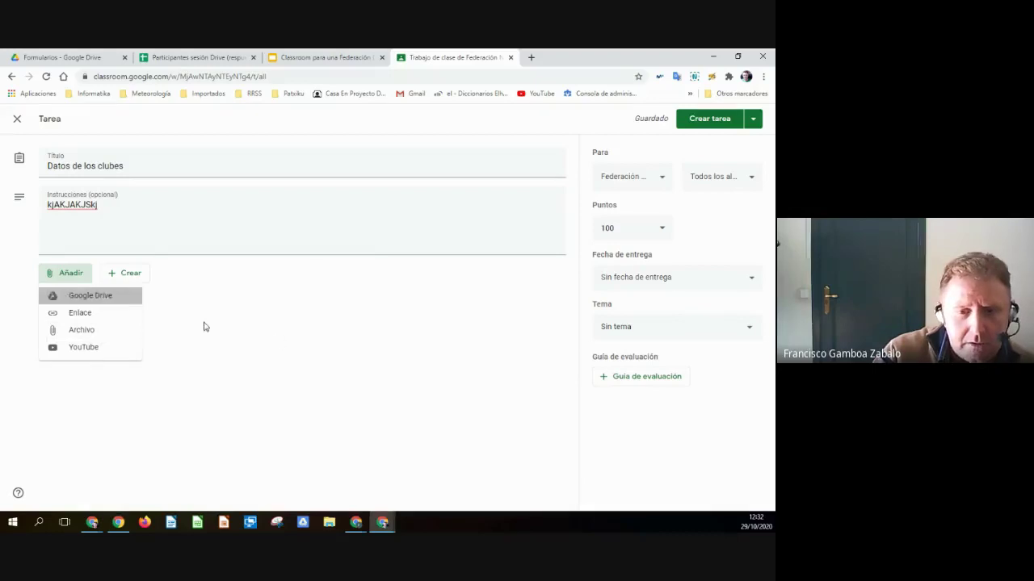
pyautogui.press('Return')
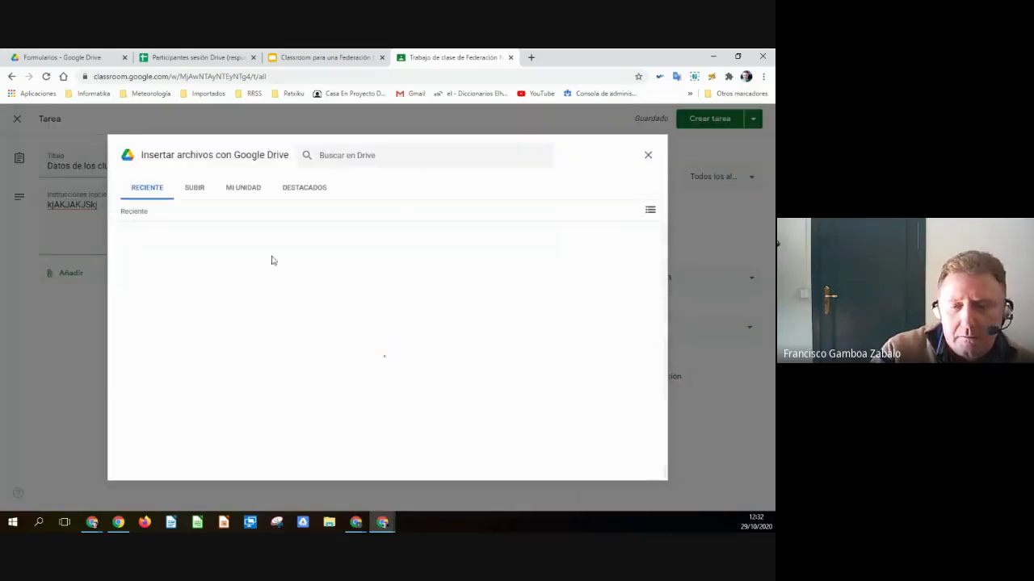
# - Browse IND > Sesiones 3y4 > Material F_Baloncesto > F_Nav_deporte > Plantillas and insert Datos clubes - plantilla
pyautogui.click(311, 189)
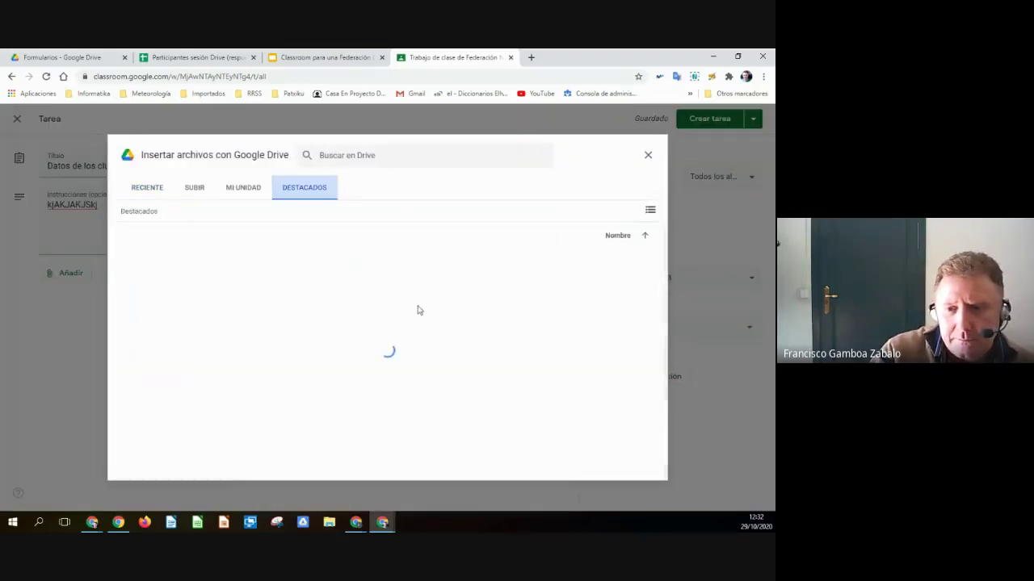
pyautogui.click(650, 210)
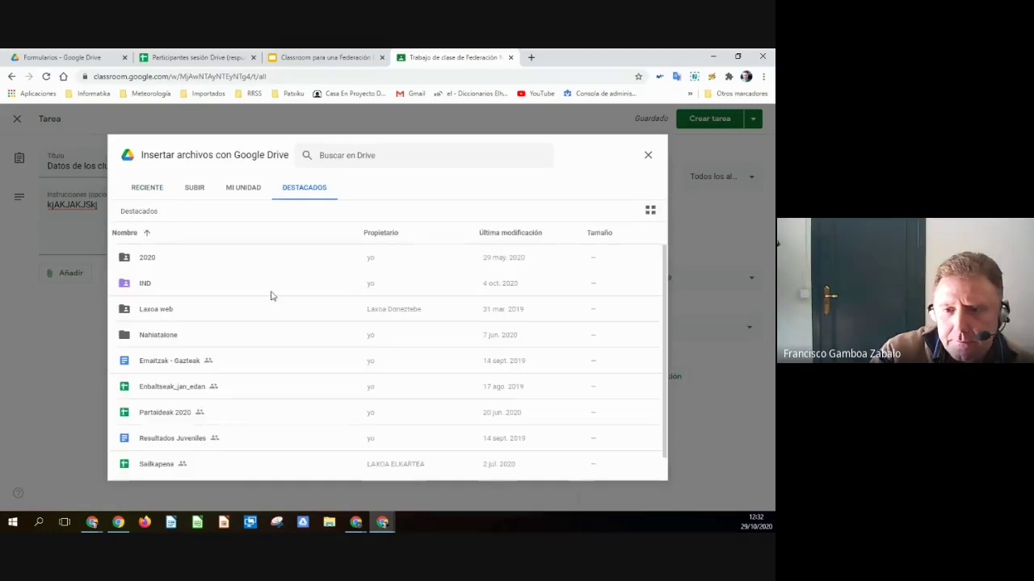
pyautogui.doubleClick(144, 284)
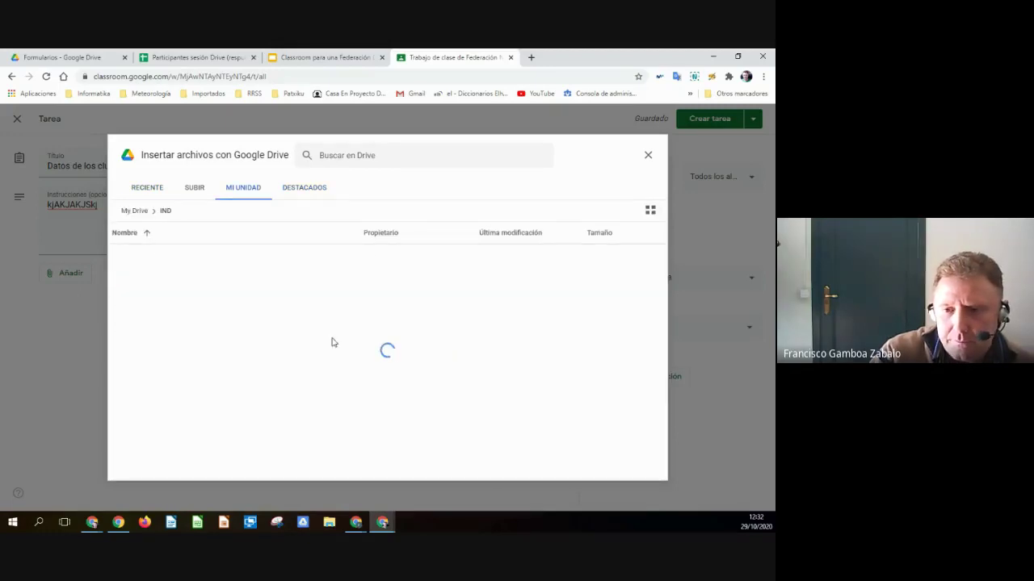
pyautogui.doubleClick(179, 282)
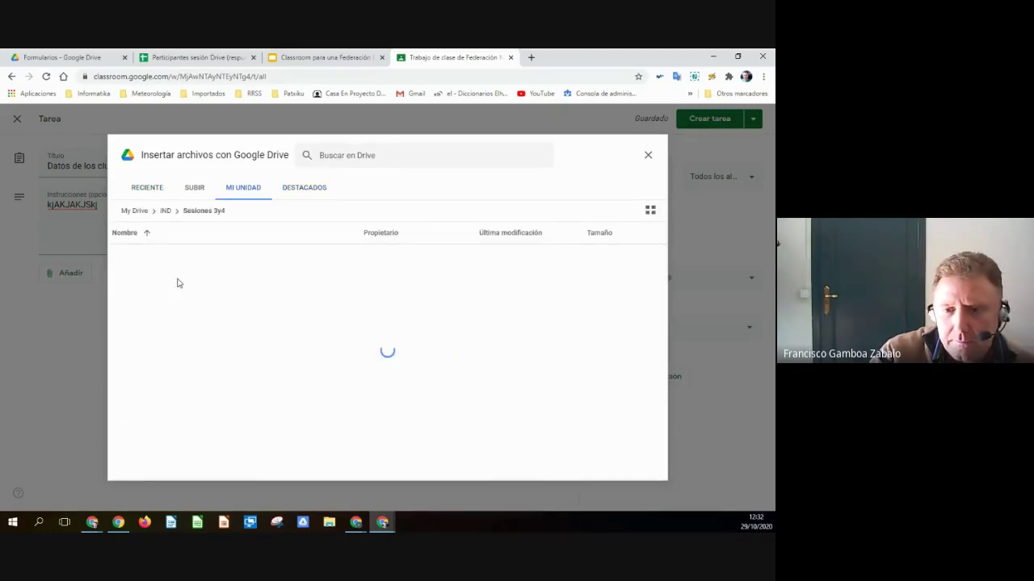
pyautogui.doubleClick(174, 288)
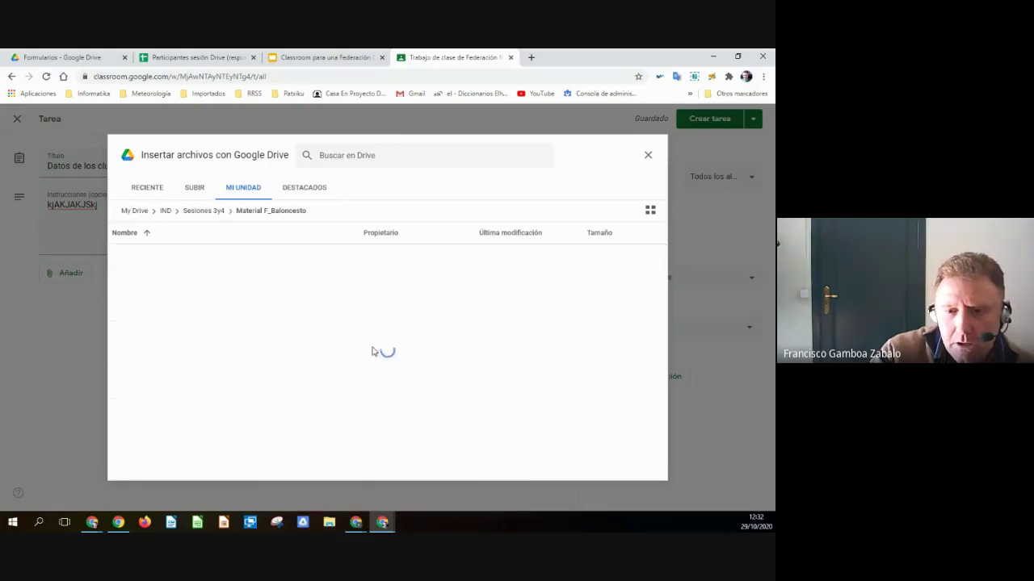
pyautogui.doubleClick(155, 265)
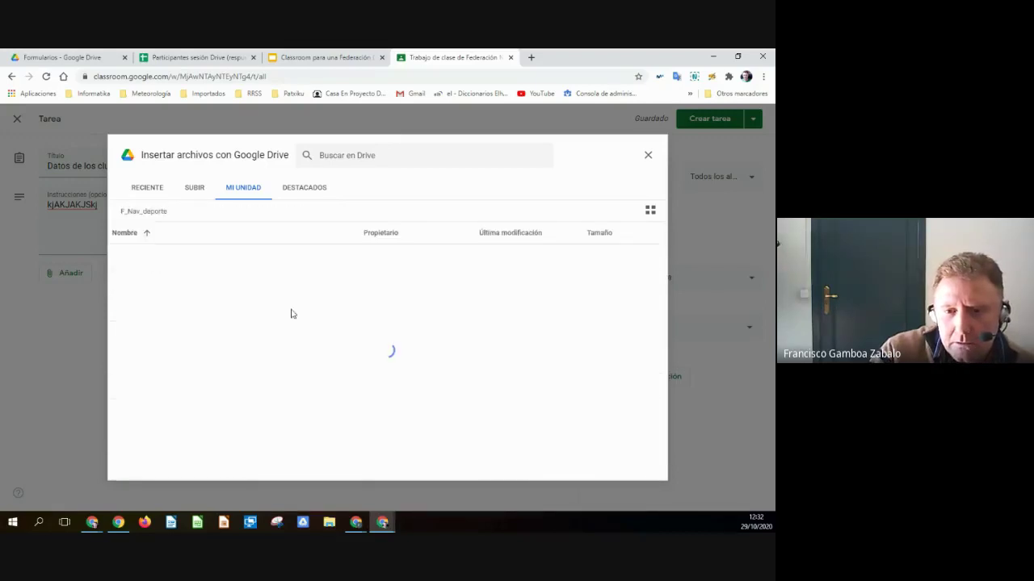
pyautogui.doubleClick(172, 285)
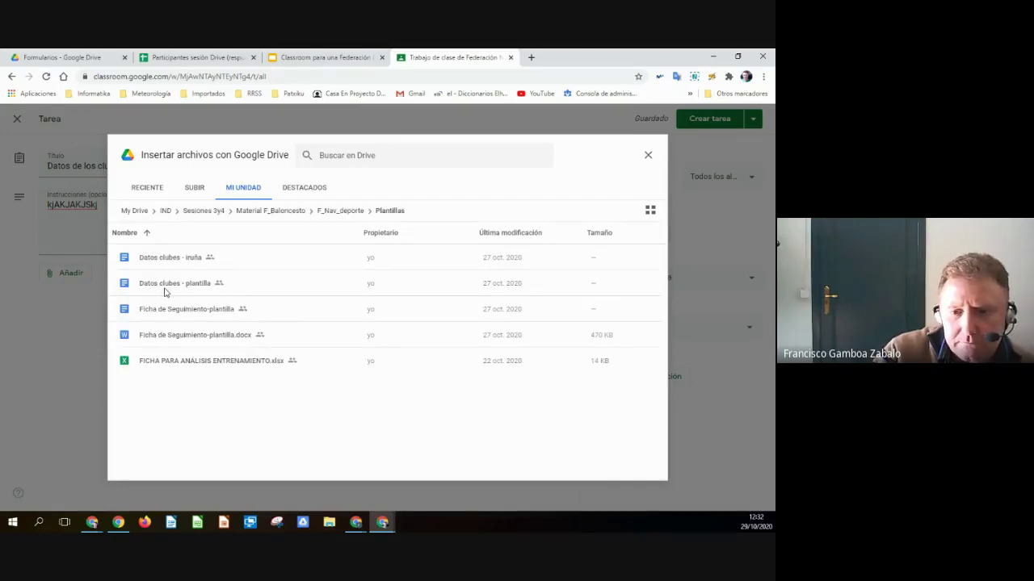
pyautogui.click(164, 291)
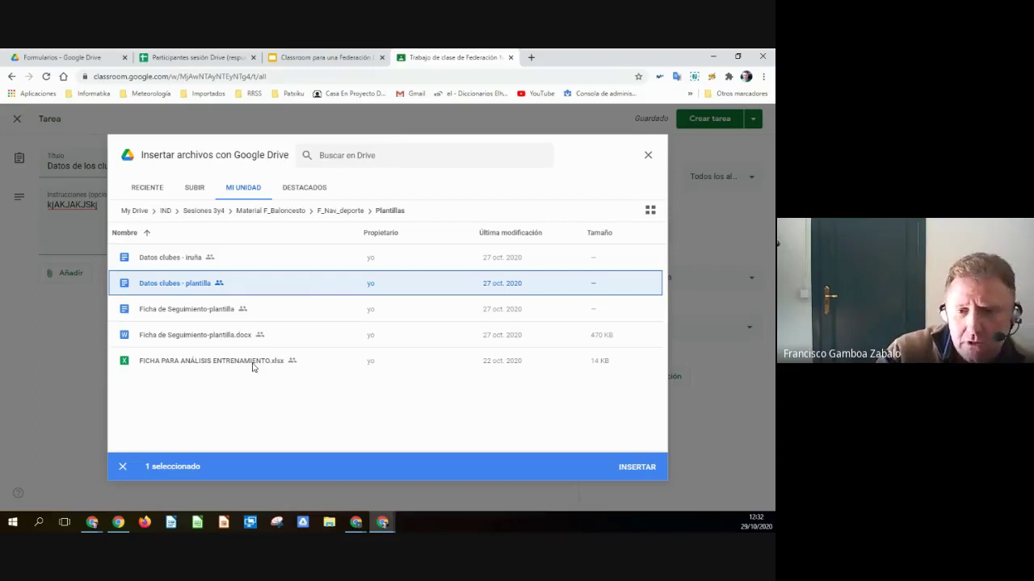
pyautogui.click(637, 467)
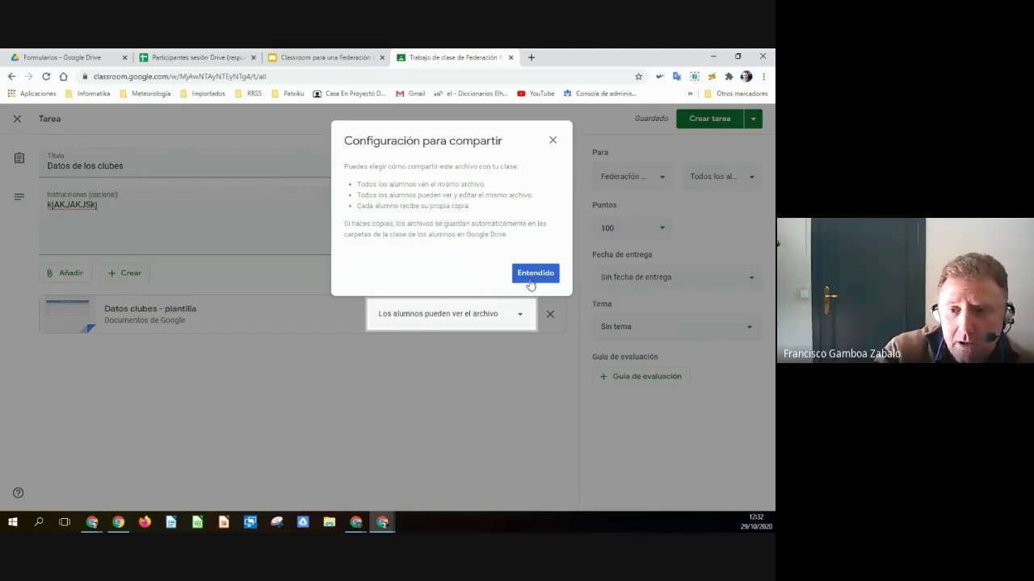
# - Set the attached template to 'Hacer una copia para cada alumno'
pyautogui.click(536, 274)
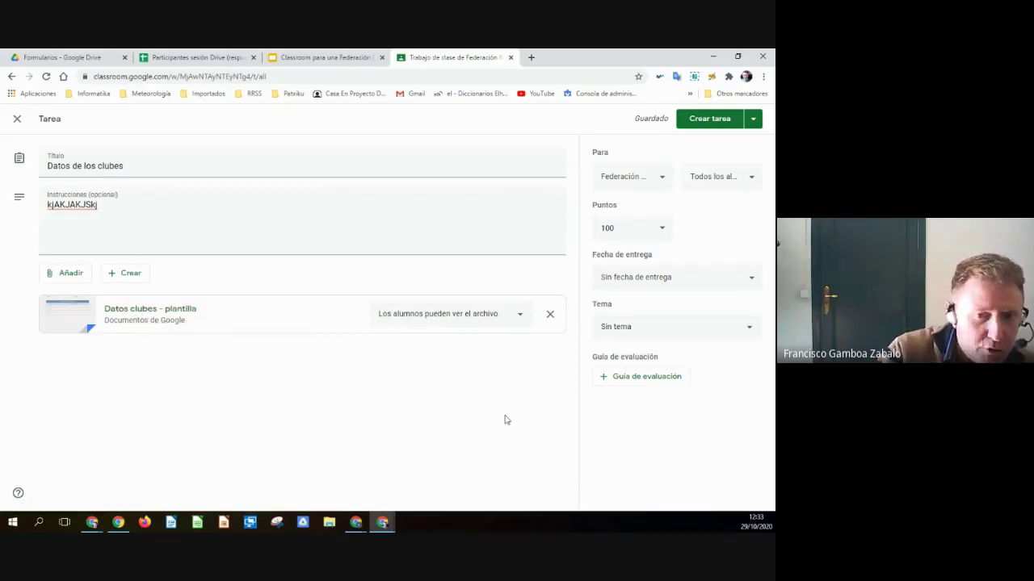
pyautogui.click(522, 314)
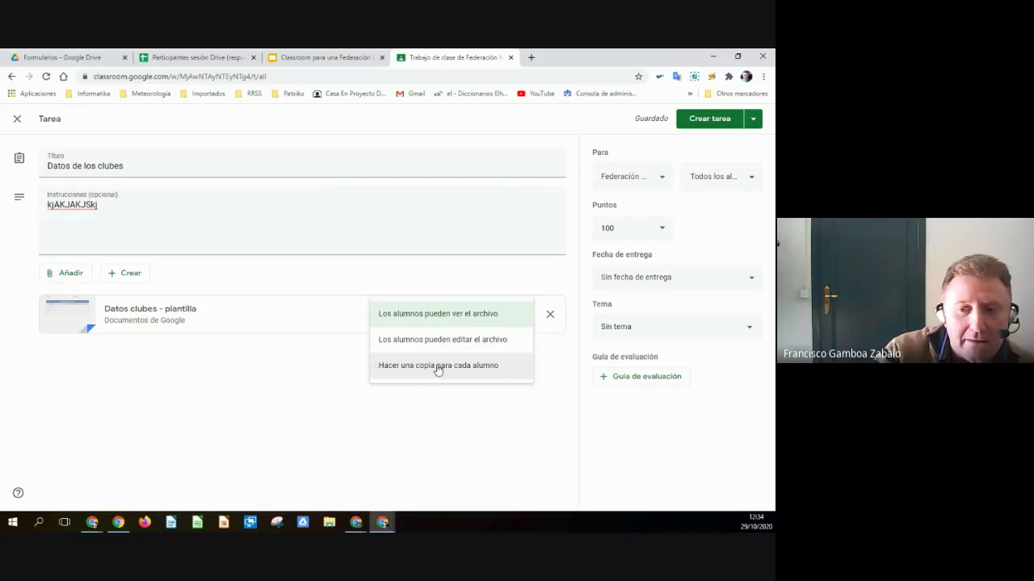
pyautogui.click(437, 368)
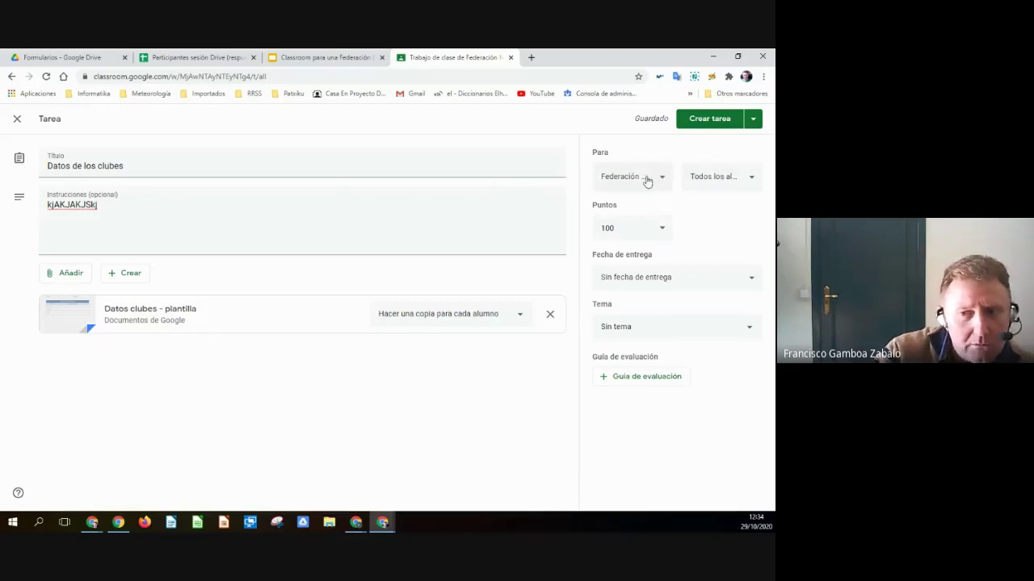
pyautogui.click(662, 232)
# - Make the assignment Sin calificar and set its due date to 6 November 2020
pyautogui.click(621, 260)
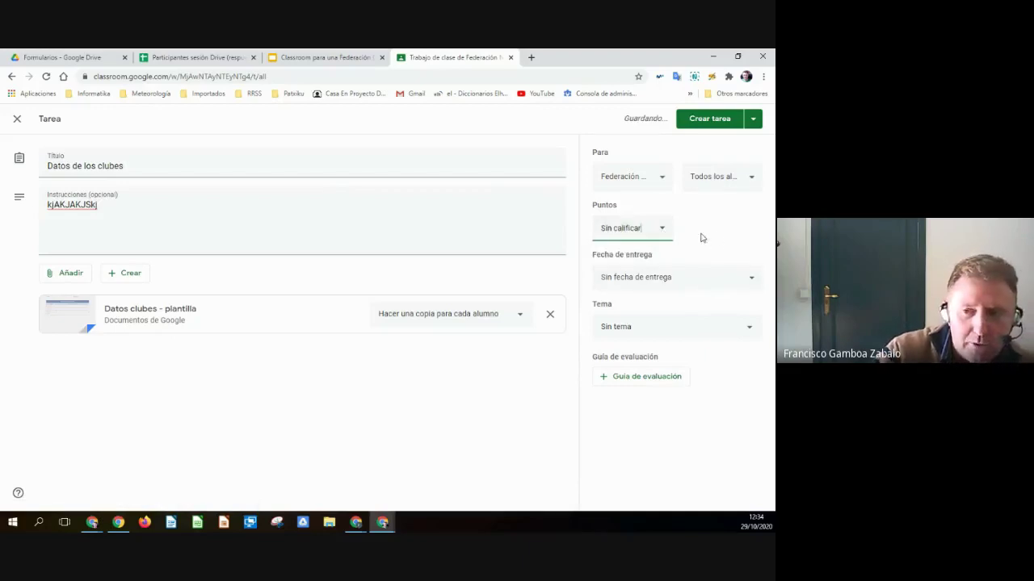
pyautogui.click(746, 278)
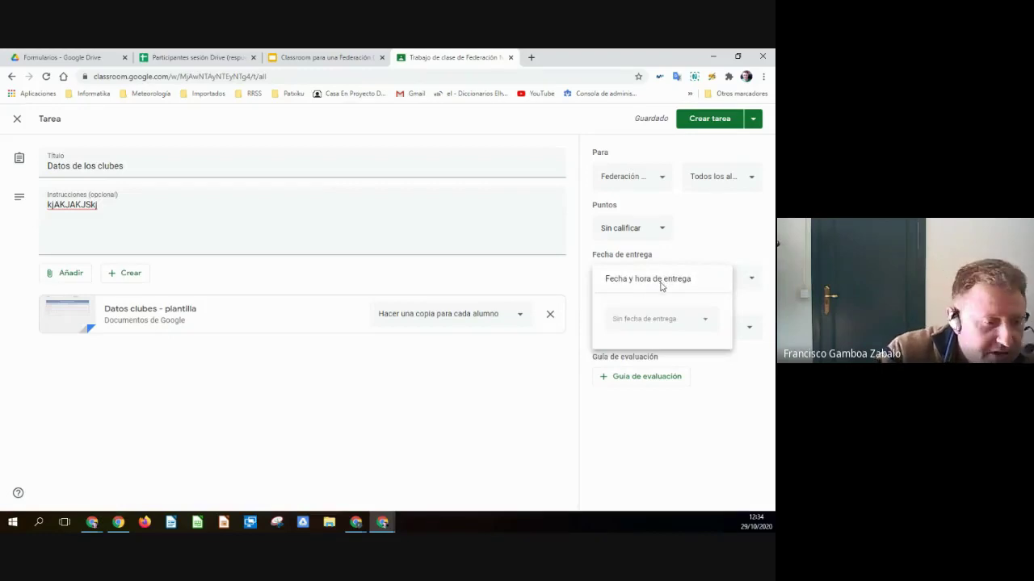
pyautogui.click(705, 322)
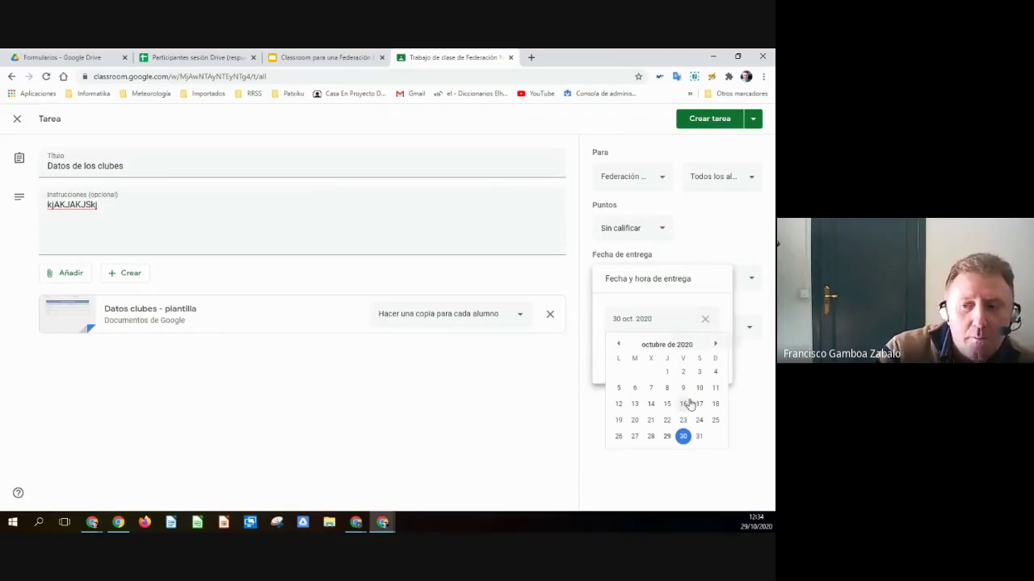
pyautogui.click(716, 345)
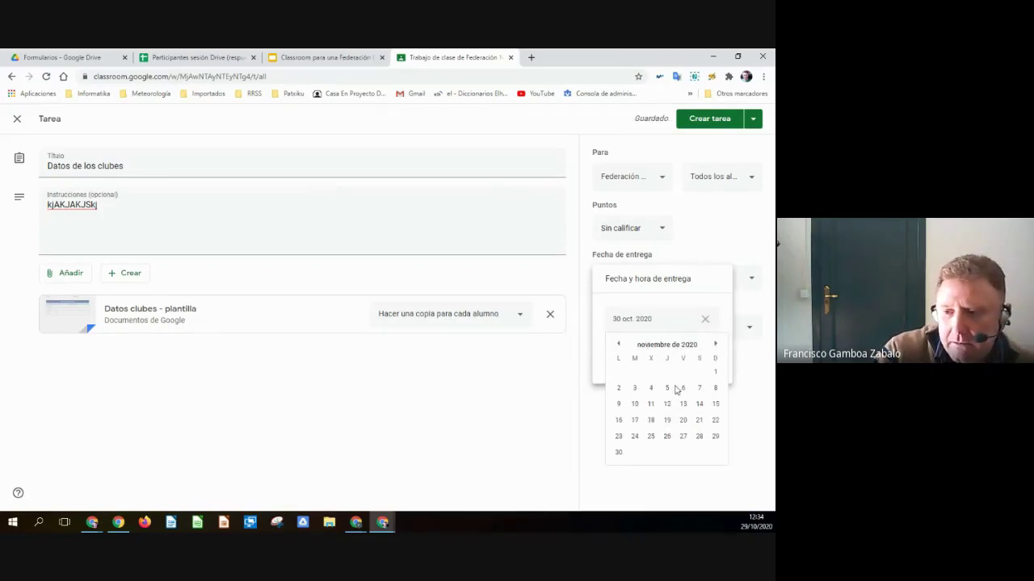
pyautogui.click(619, 347)
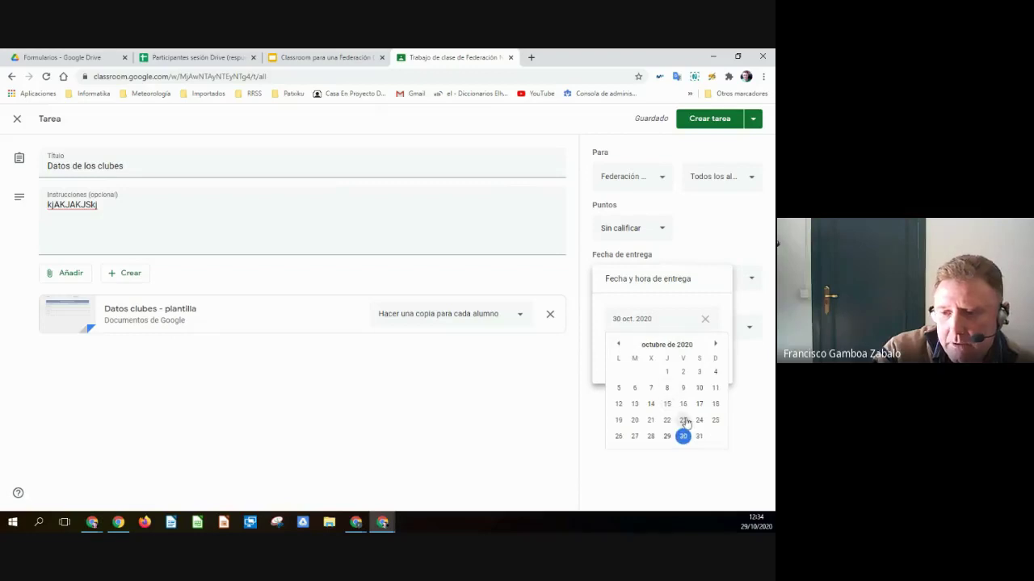
pyautogui.click(683, 421)
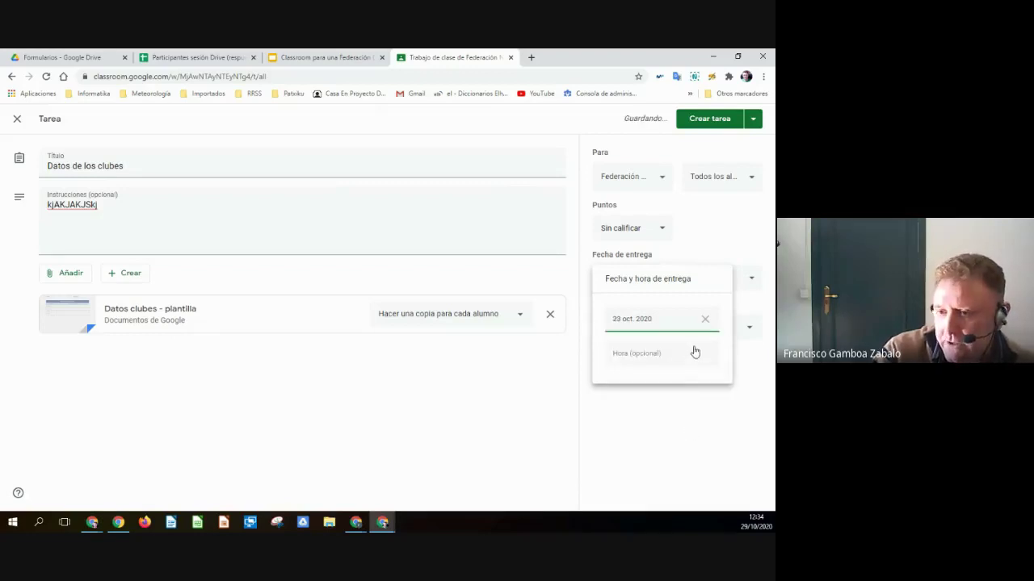
pyautogui.click(678, 321)
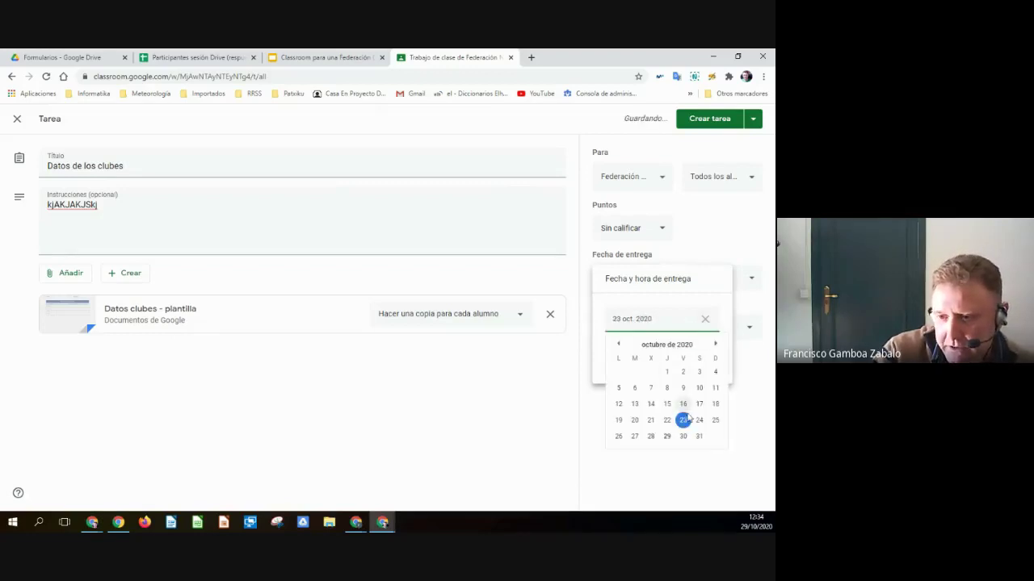
pyautogui.click(715, 344)
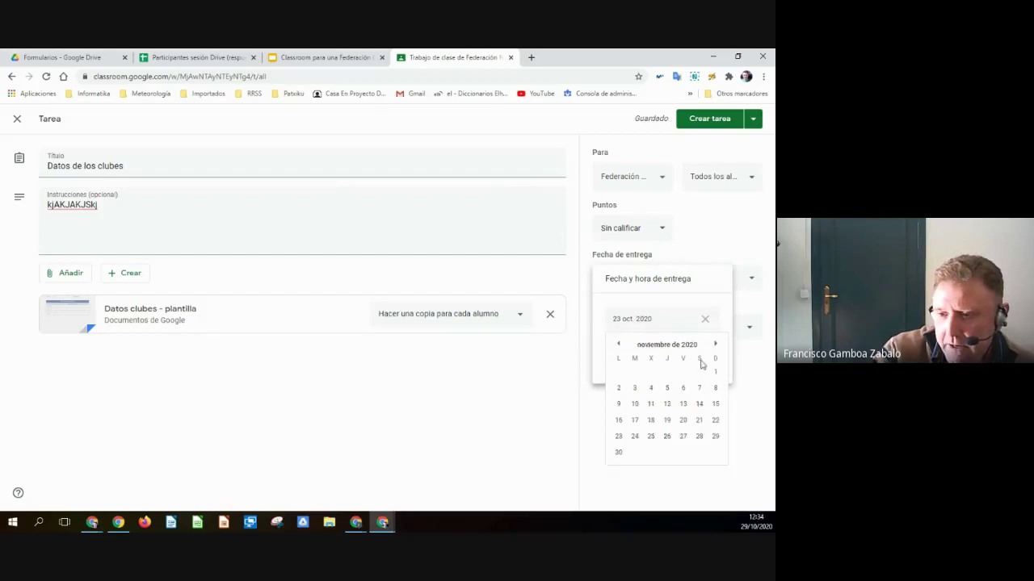
pyautogui.click(683, 389)
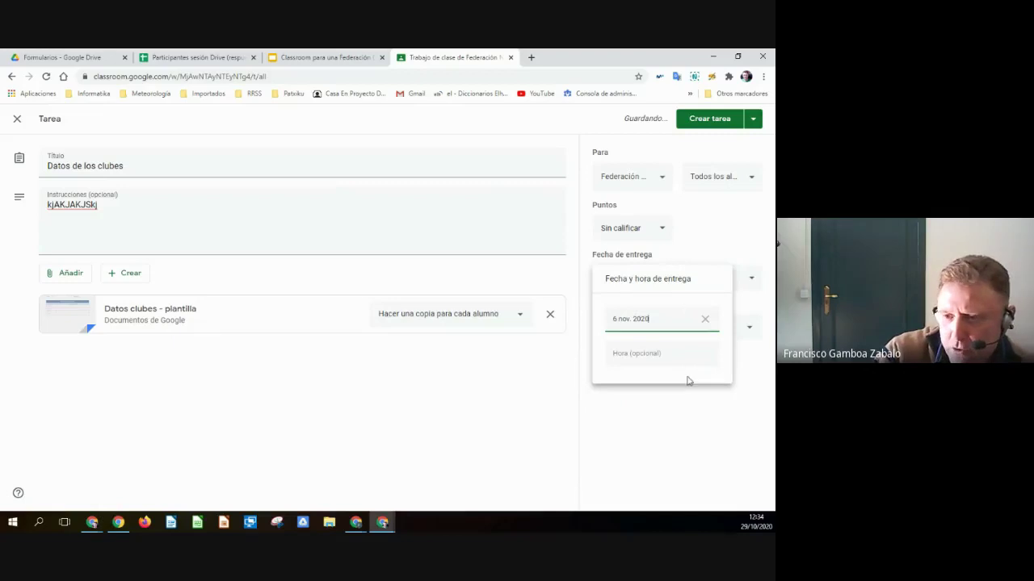
pyautogui.click(692, 403)
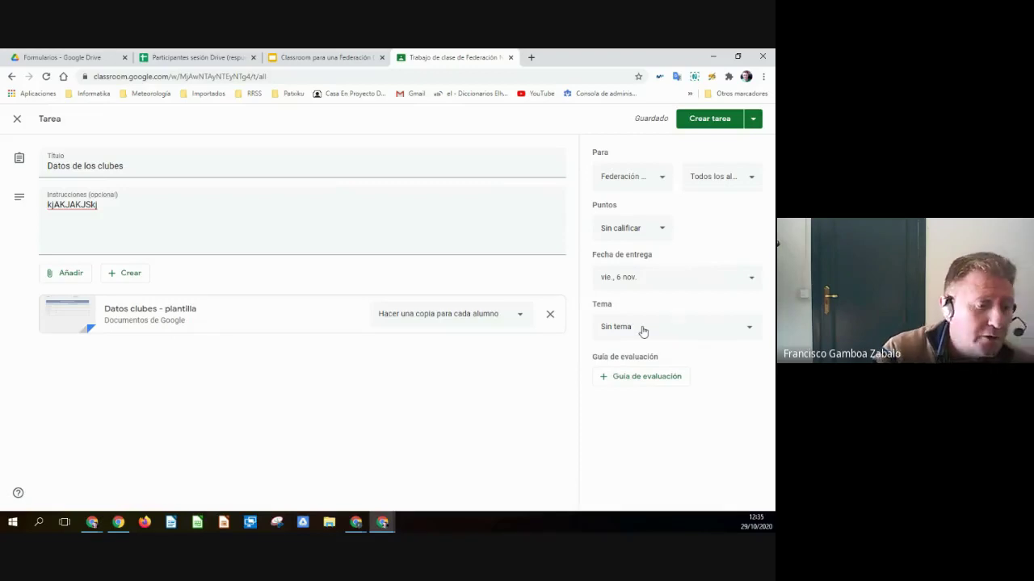
# - File the assignment under the Datos clubes topic and assign it
pyautogui.click(681, 331)
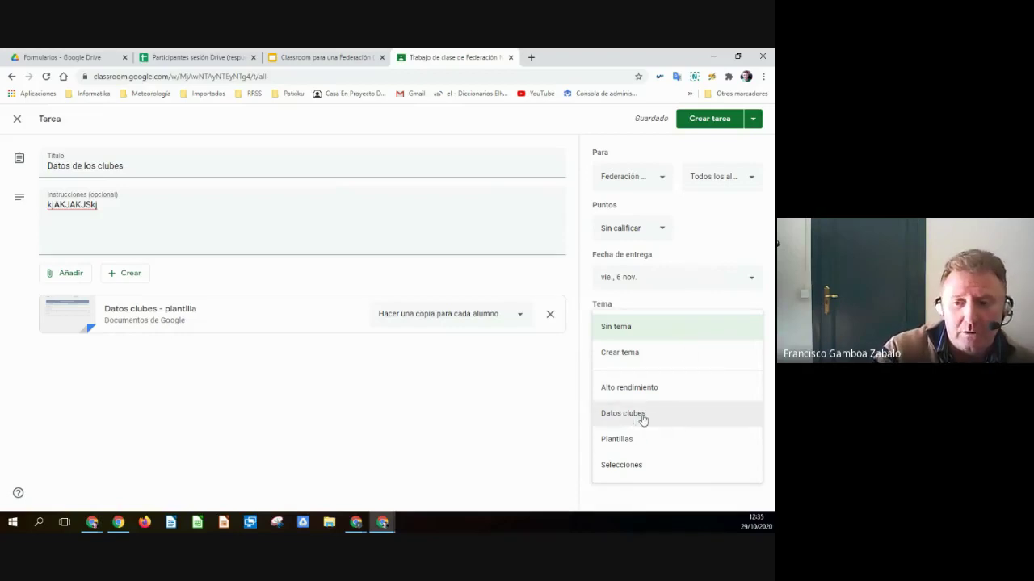
pyautogui.click(616, 414)
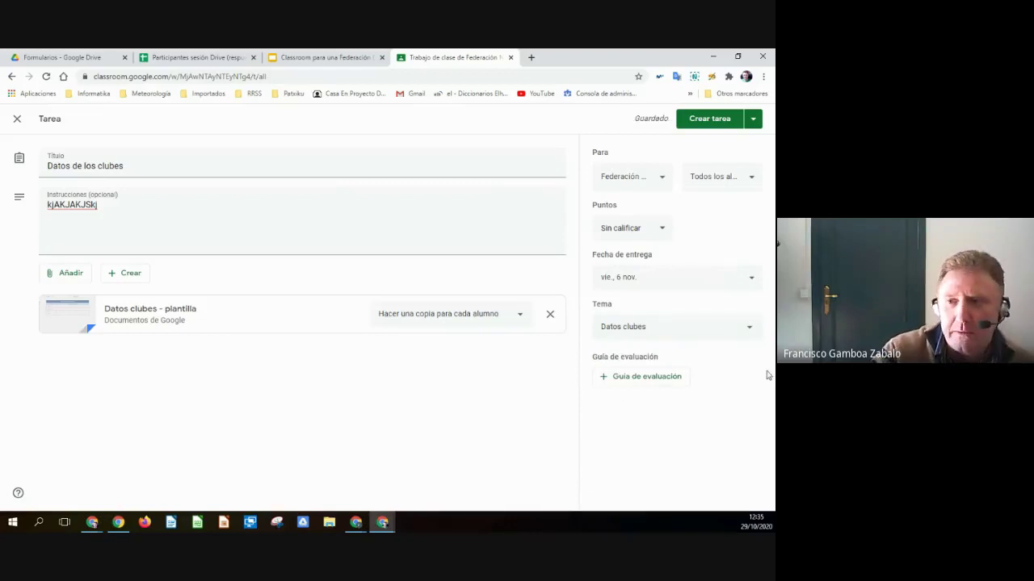
pyautogui.click(707, 121)
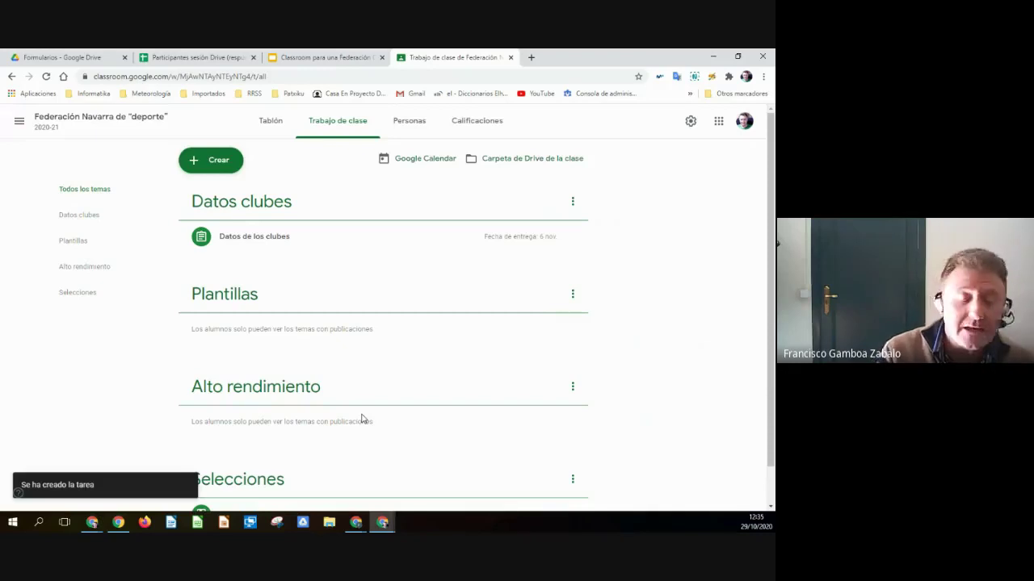
# - Open the Personas list of the class's teachers and students
pyautogui.click(399, 130)
pyautogui.scroll(-2, 340, 387)
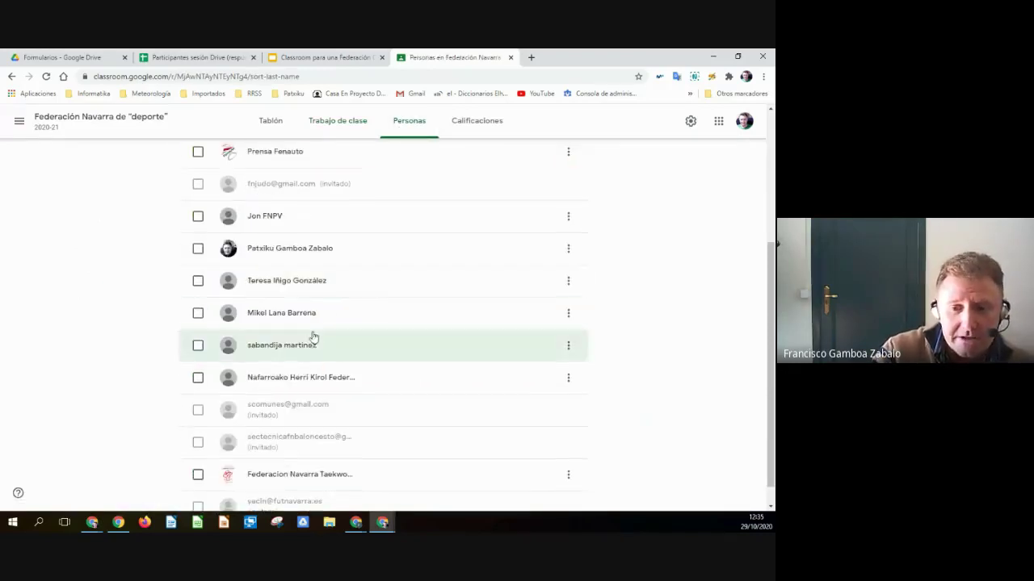
pyautogui.scroll(3, 306, 470)
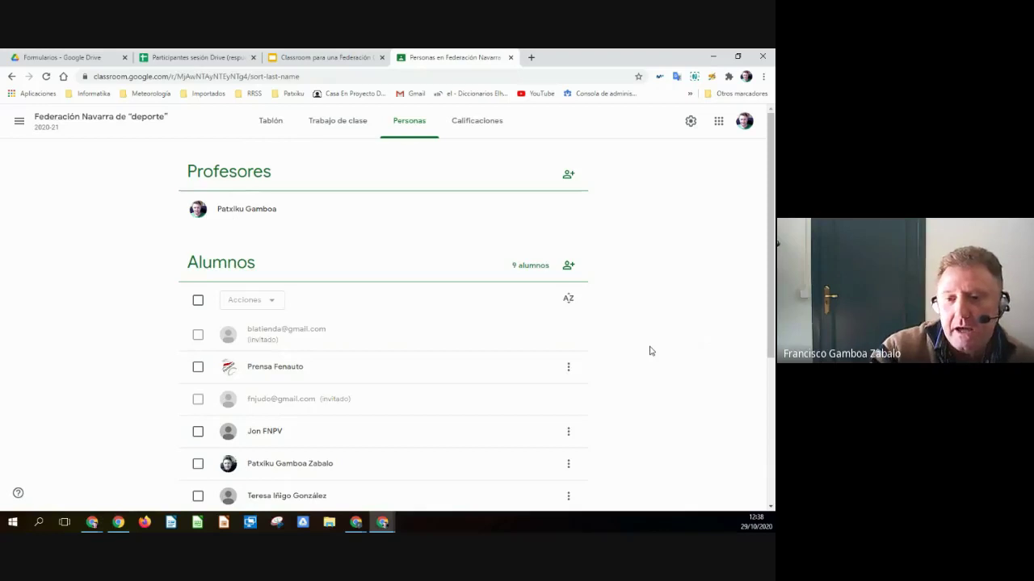
pyautogui.scroll(-2, 651, 350)
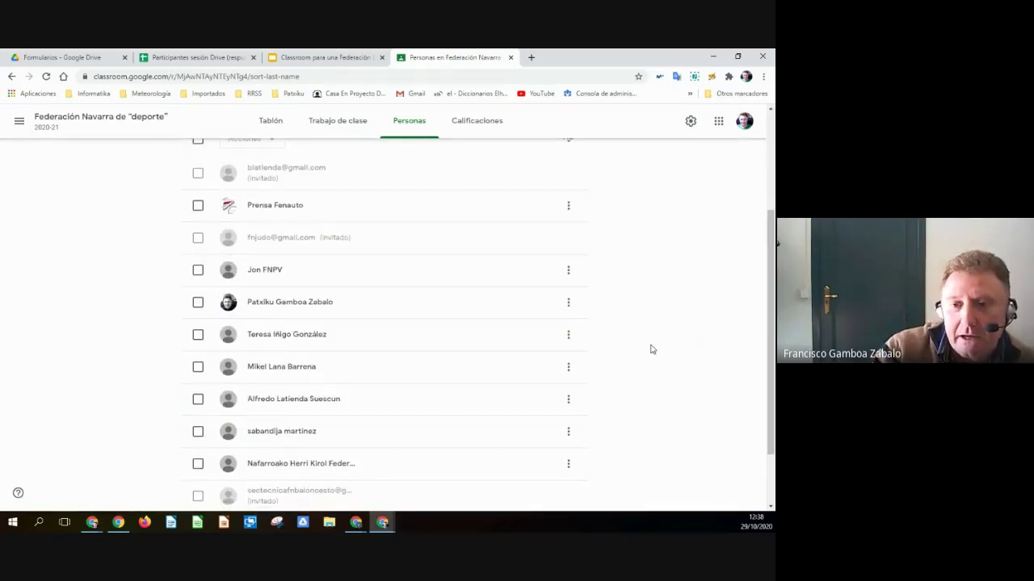
pyautogui.scroll(1, 652, 349)
pyautogui.scroll(1, 652, 349)
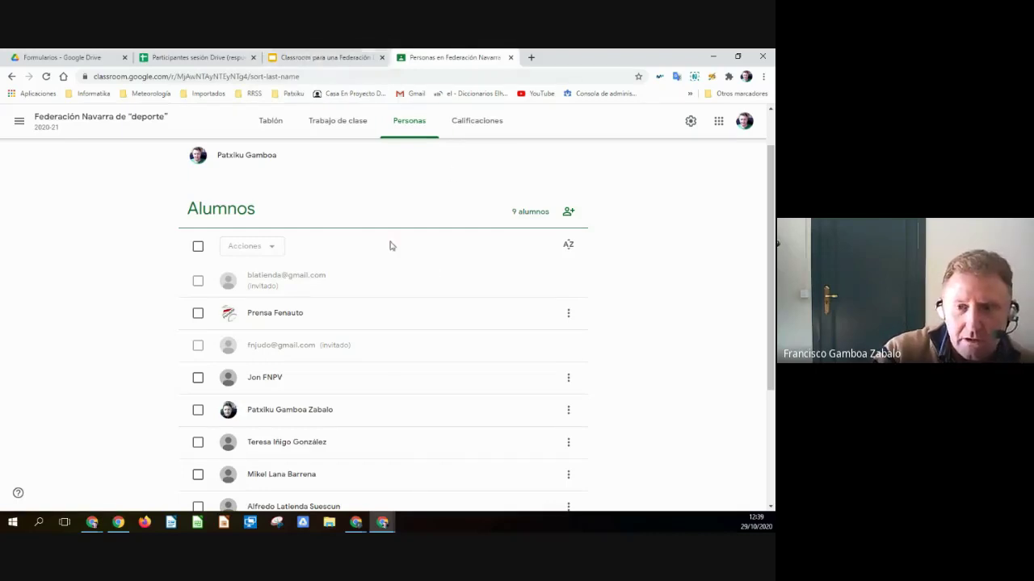
pyautogui.scroll(2, 609, 346)
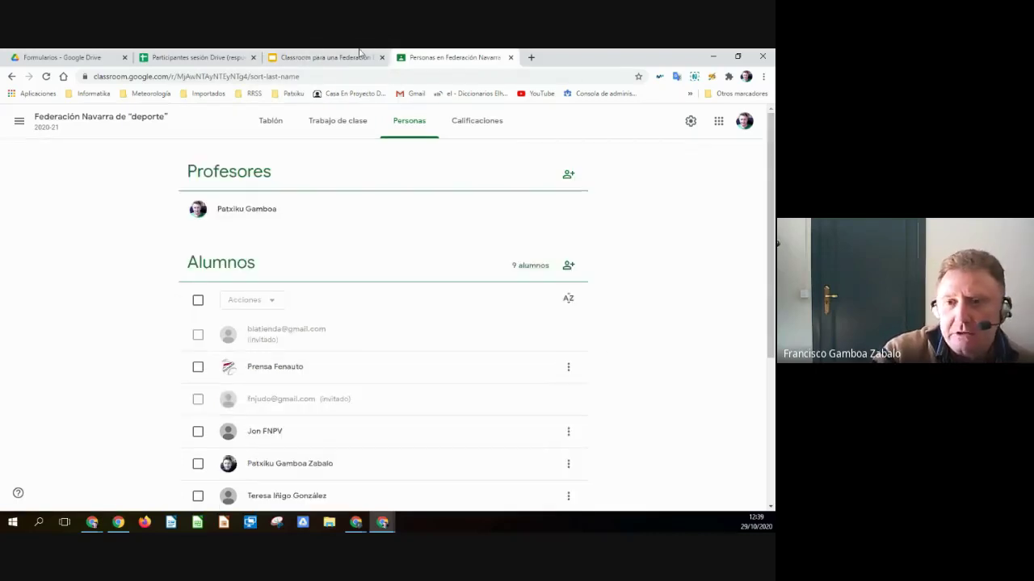
# - Expand the Datos de los clubes card and view its turned-in work: 1 handed in of 8
pyautogui.click(345, 124)
pyautogui.scroll(-1, 391, 380)
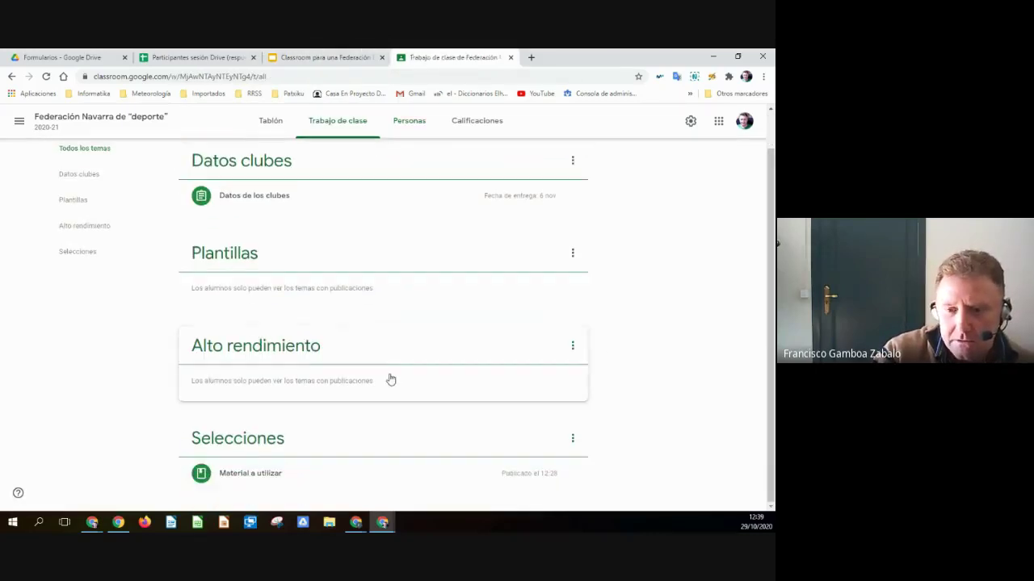
pyautogui.click(272, 475)
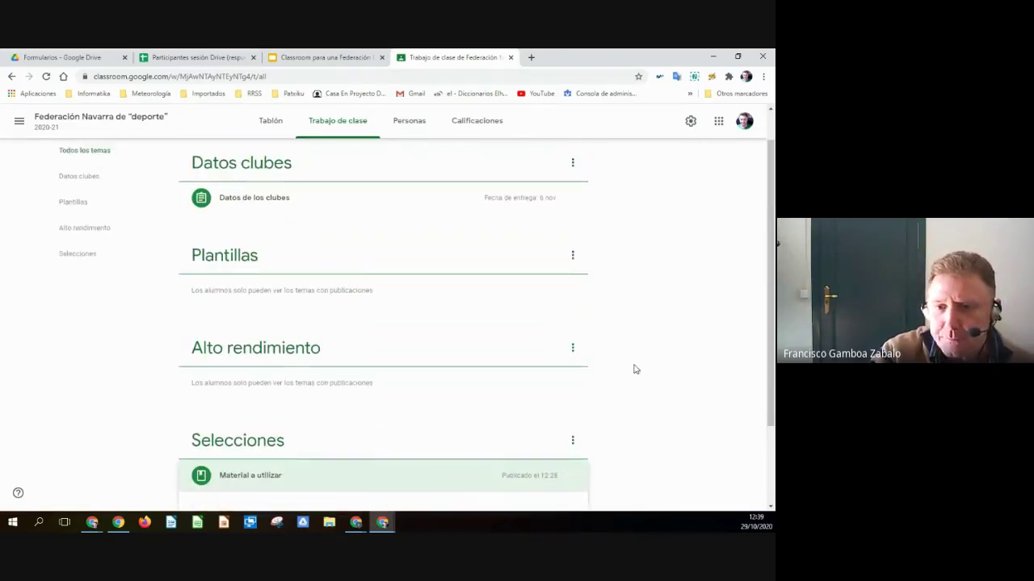
pyautogui.scroll(1, 626, 372)
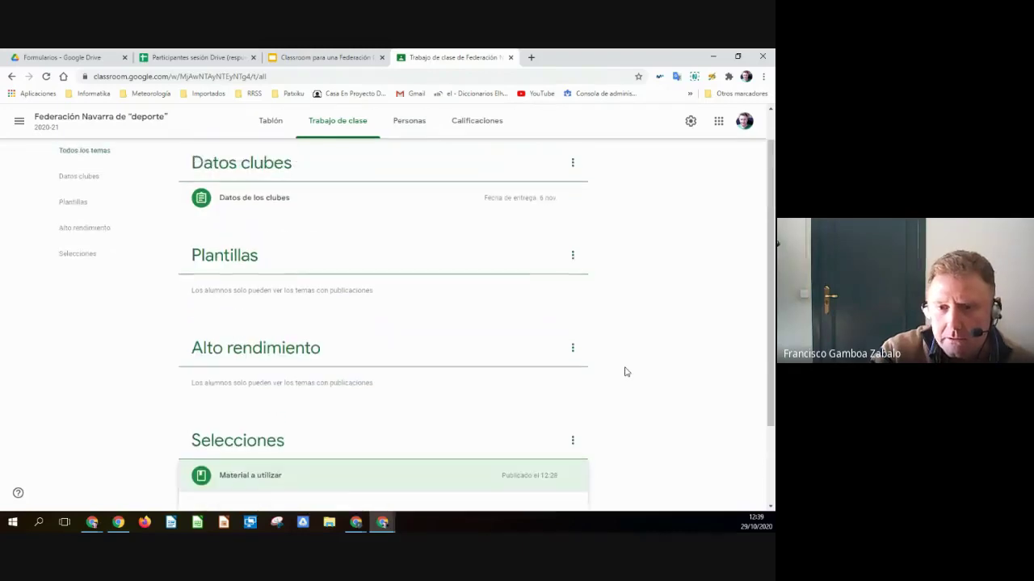
pyautogui.click(240, 202)
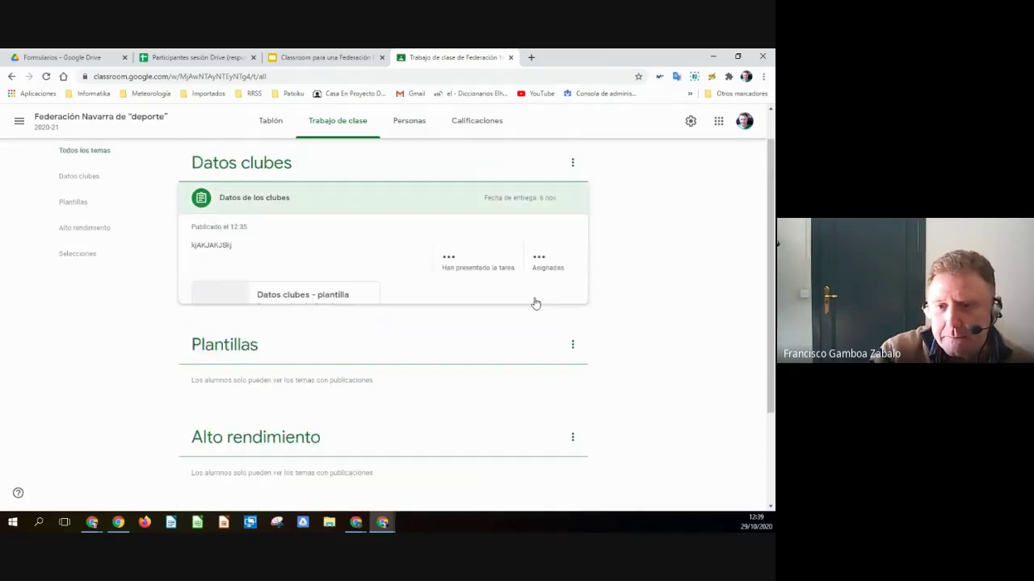
pyautogui.scroll(-1, 452, 307)
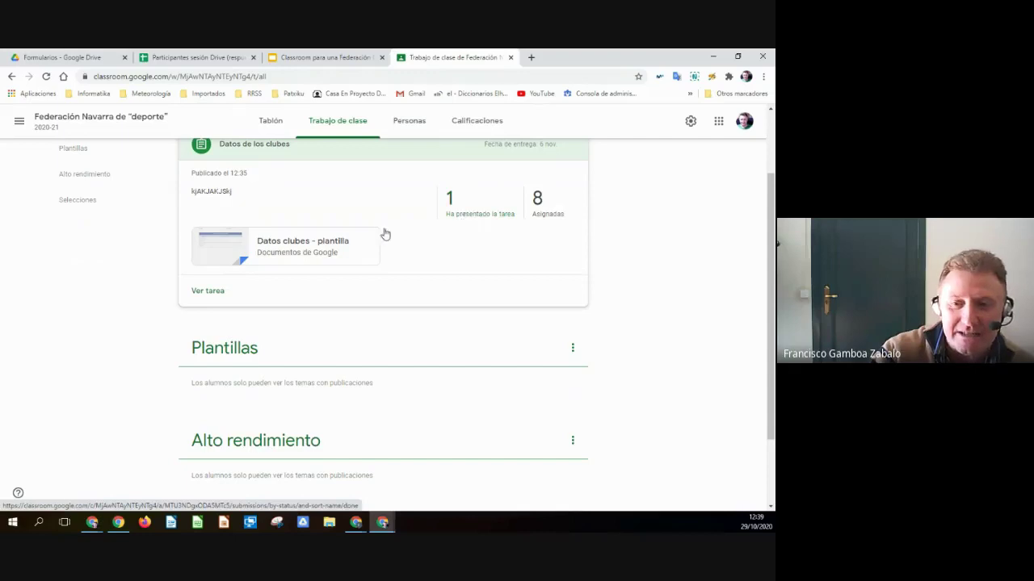
pyautogui.click(472, 222)
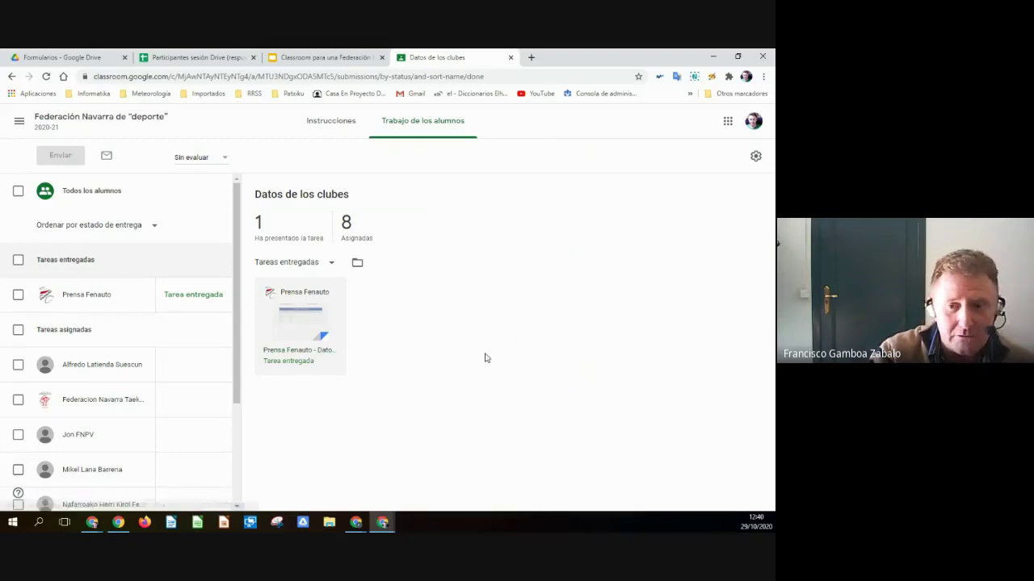
# - Review the first submitted club data document, start a private comment, then close it
pyautogui.click(306, 321)
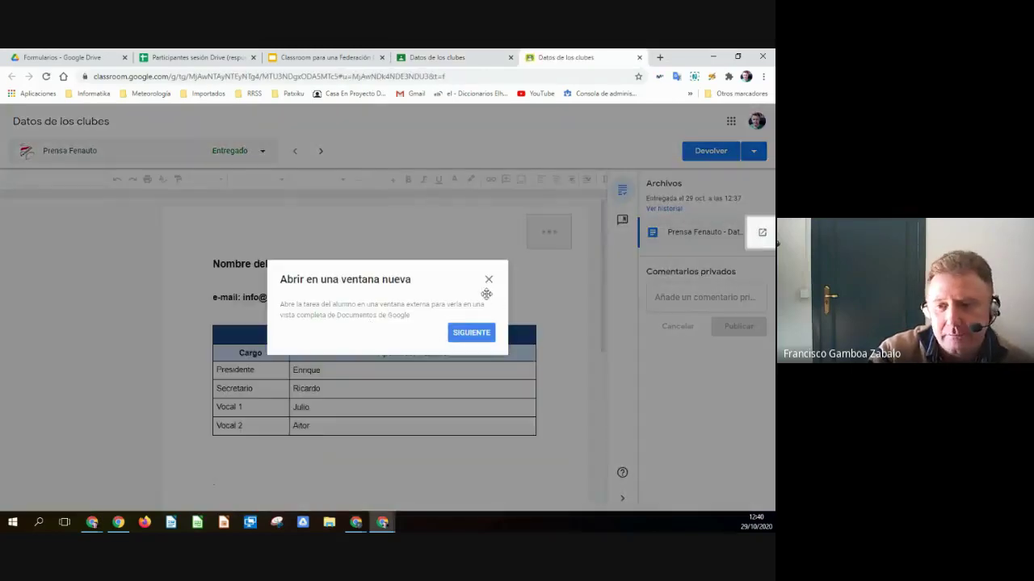
pyautogui.click(487, 280)
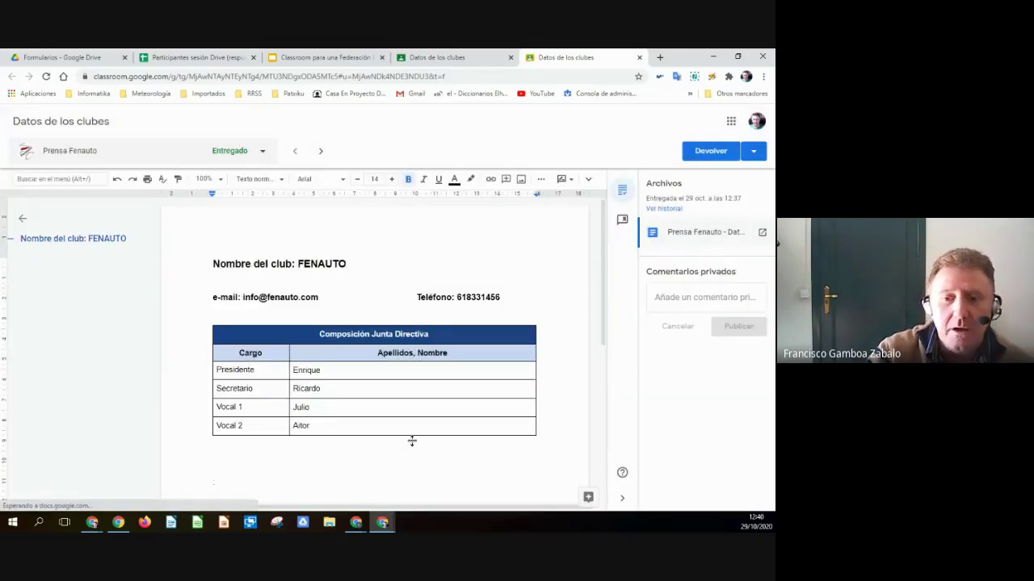
pyautogui.scroll(-5, 369, 394)
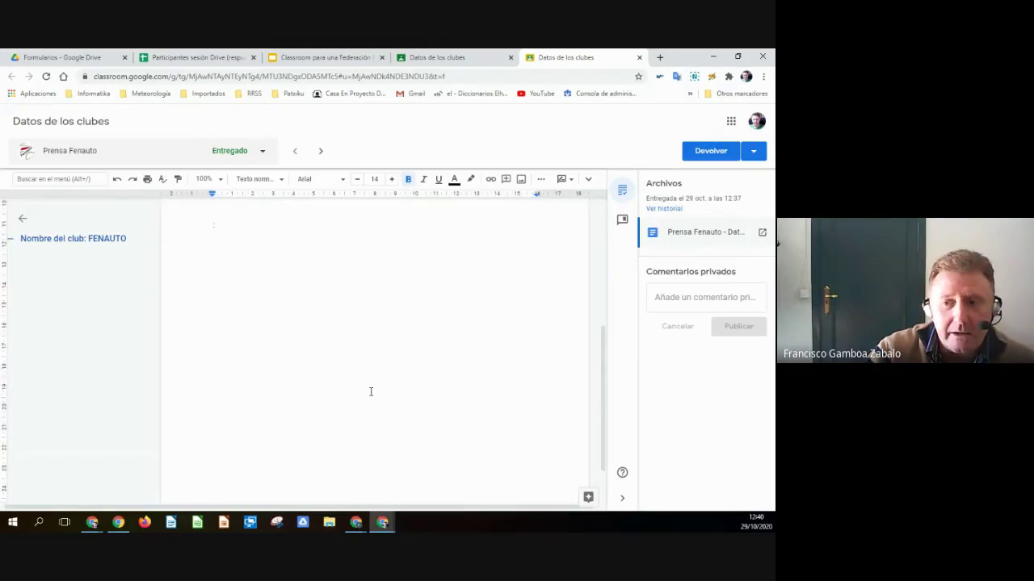
pyautogui.scroll(5, 369, 393)
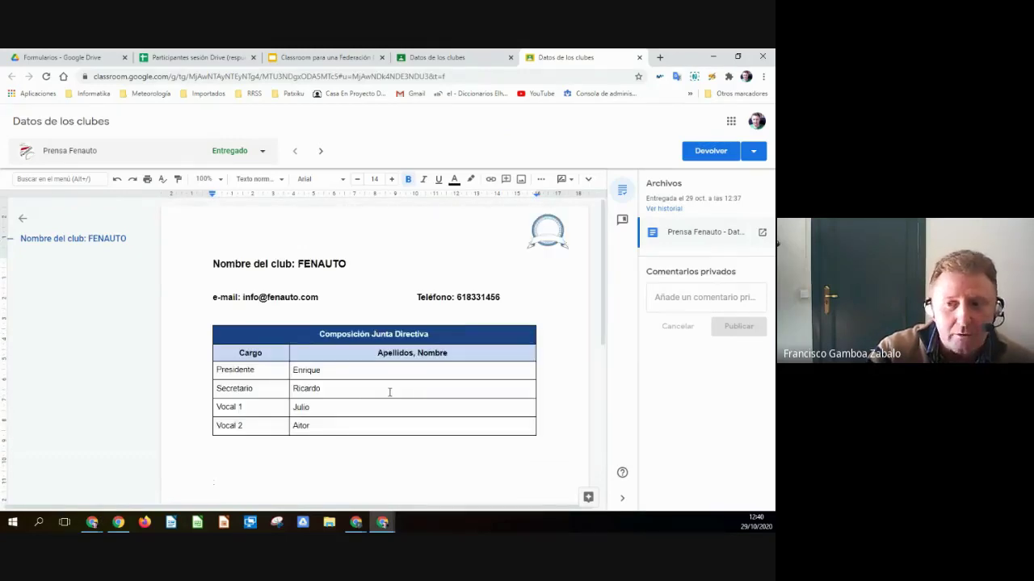
pyautogui.scroll(-3, 383, 393)
pyautogui.scroll(3, 383, 393)
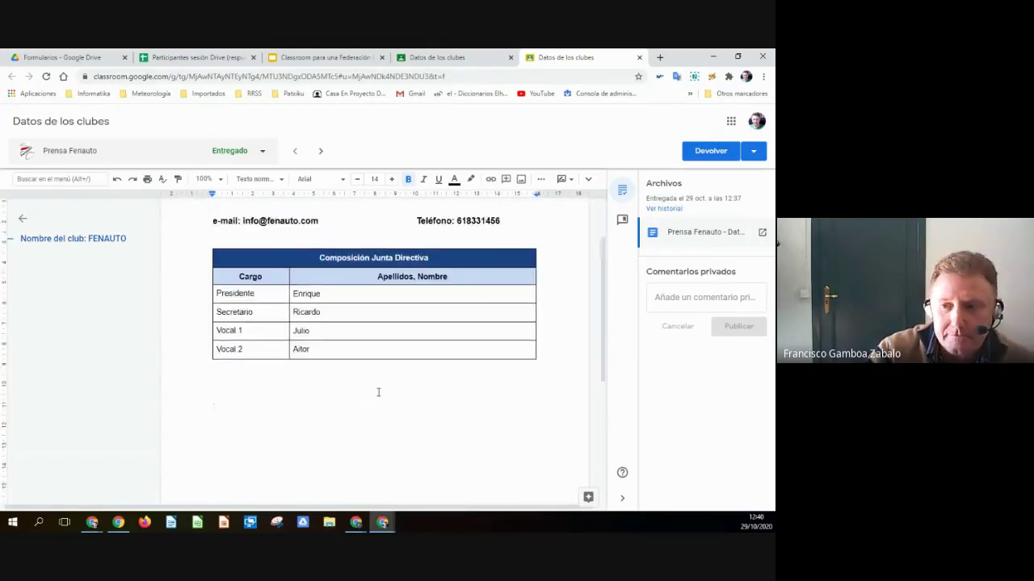
pyautogui.click(683, 297)
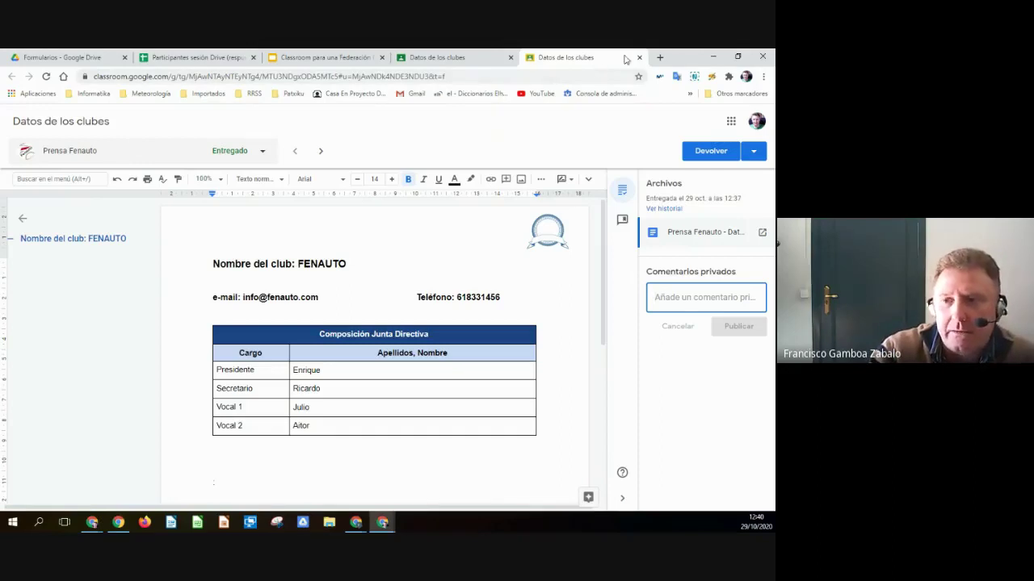
pyautogui.click(639, 58)
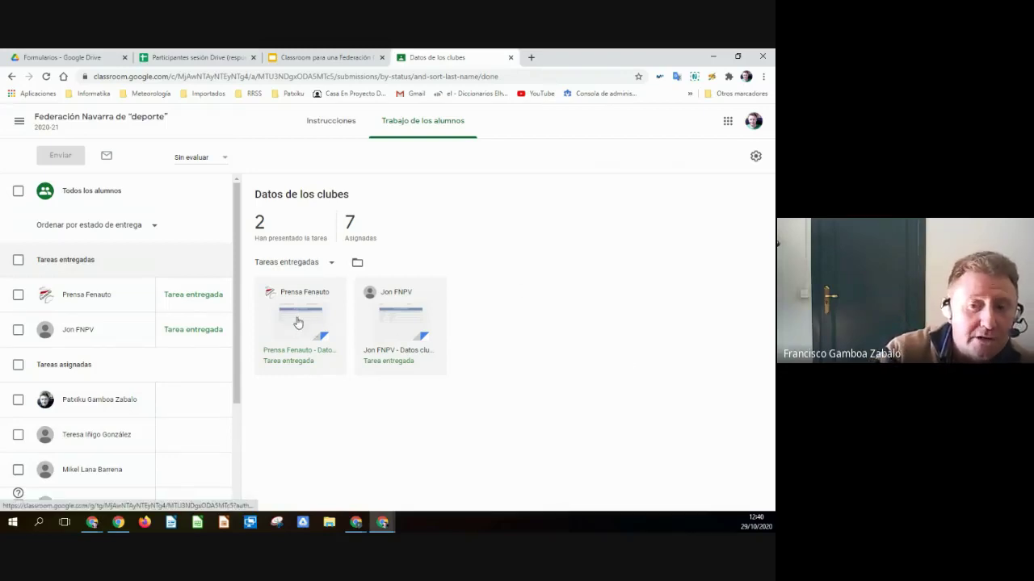
# - Open the second turned-in submission and review its club-data document
pyautogui.click(399, 325)
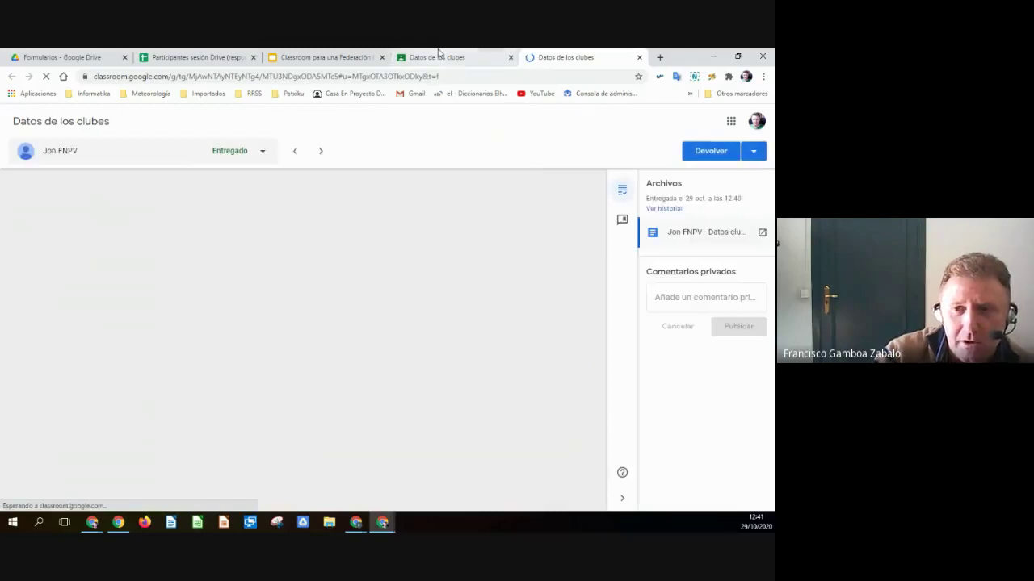
pyautogui.click(438, 56)
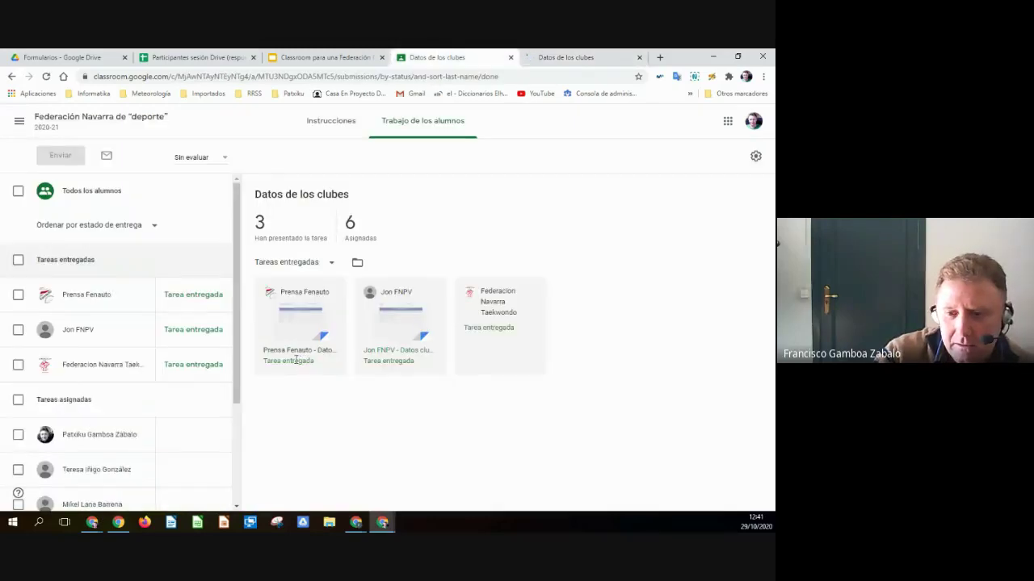
pyautogui.click(565, 57)
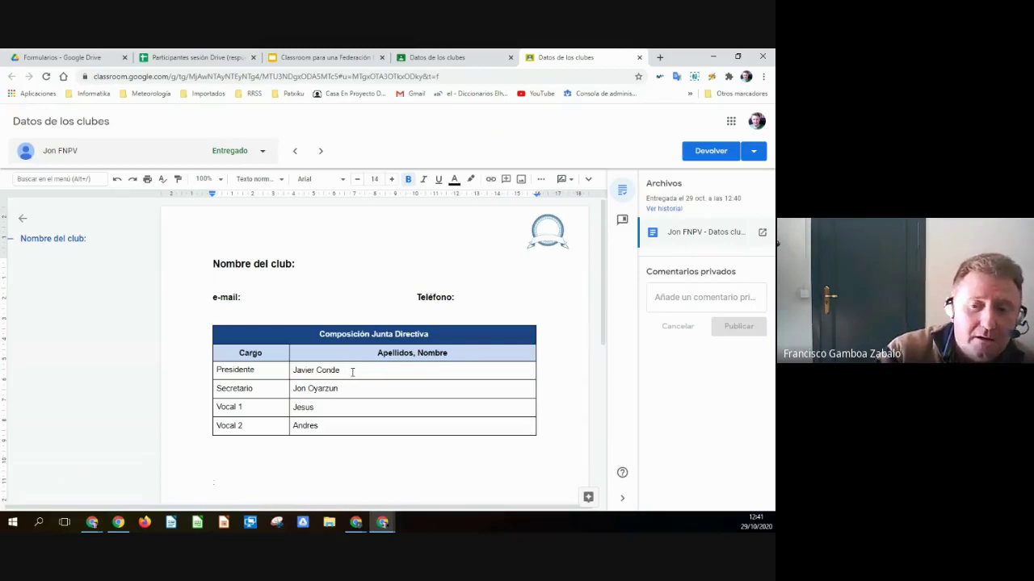
pyautogui.click(307, 369)
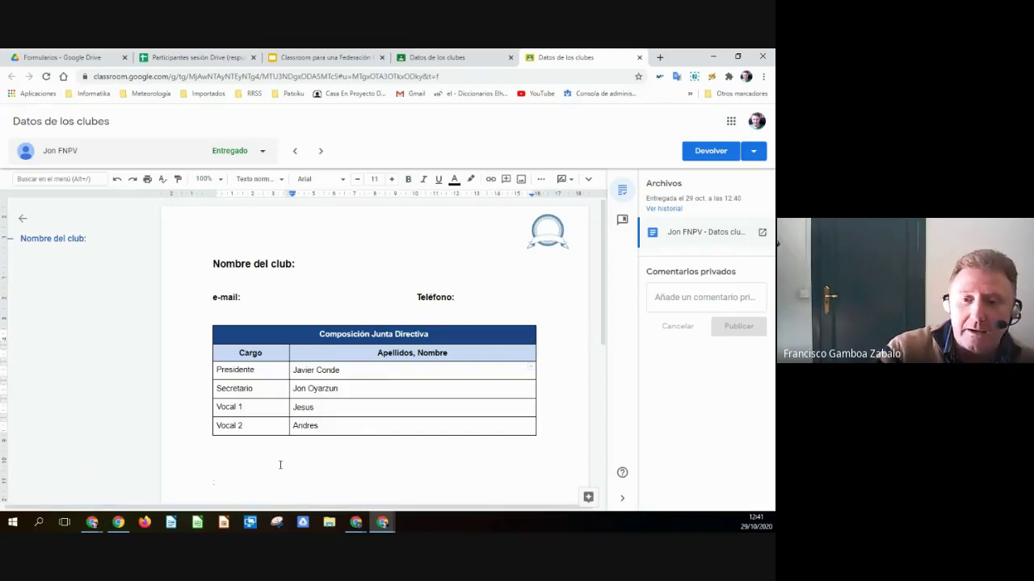
# - Post the private comment 'dsfdsfd' to the student
pyautogui.click(676, 293)
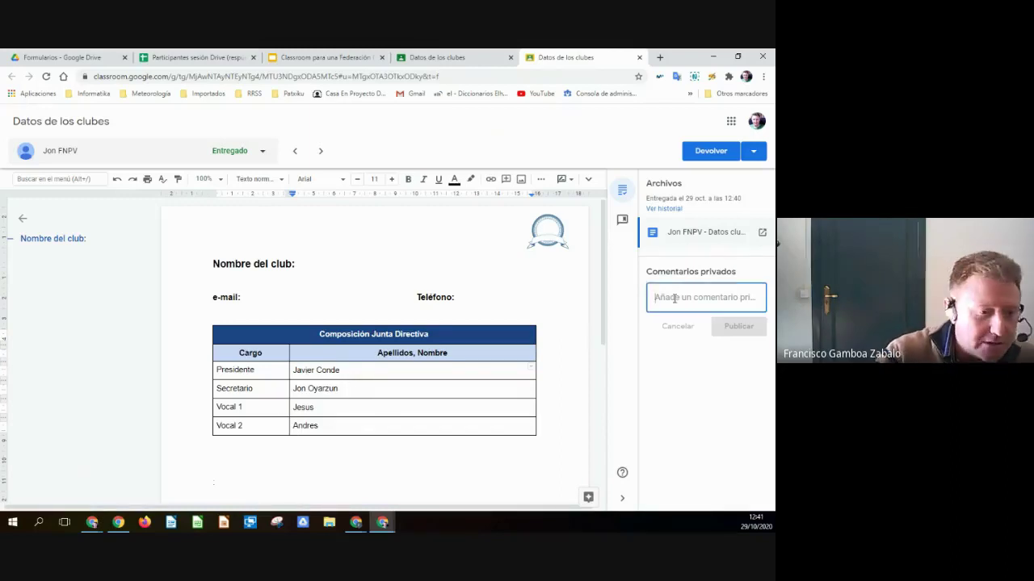
pyautogui.write('dsfdsfd')
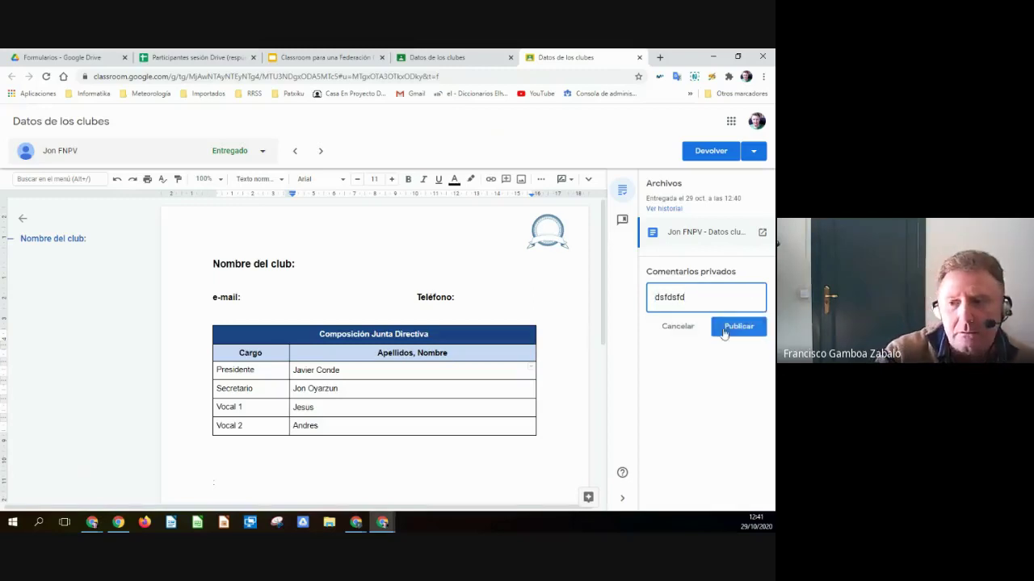
pyautogui.click(738, 327)
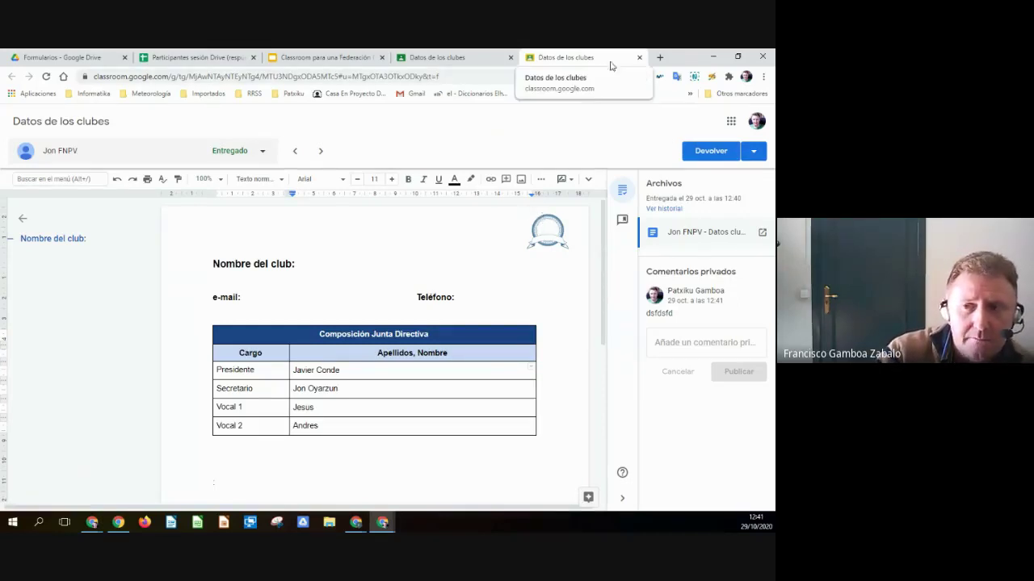
# - Close the 'Datos de los clubes' review tab and return to the class Tablón stream
pyautogui.click(638, 58)
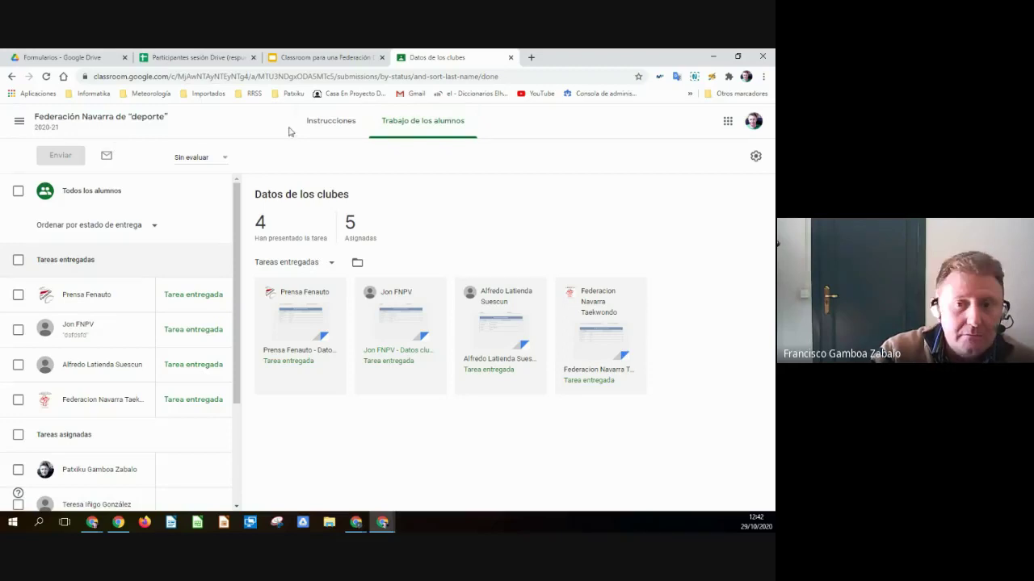
pyautogui.click(108, 125)
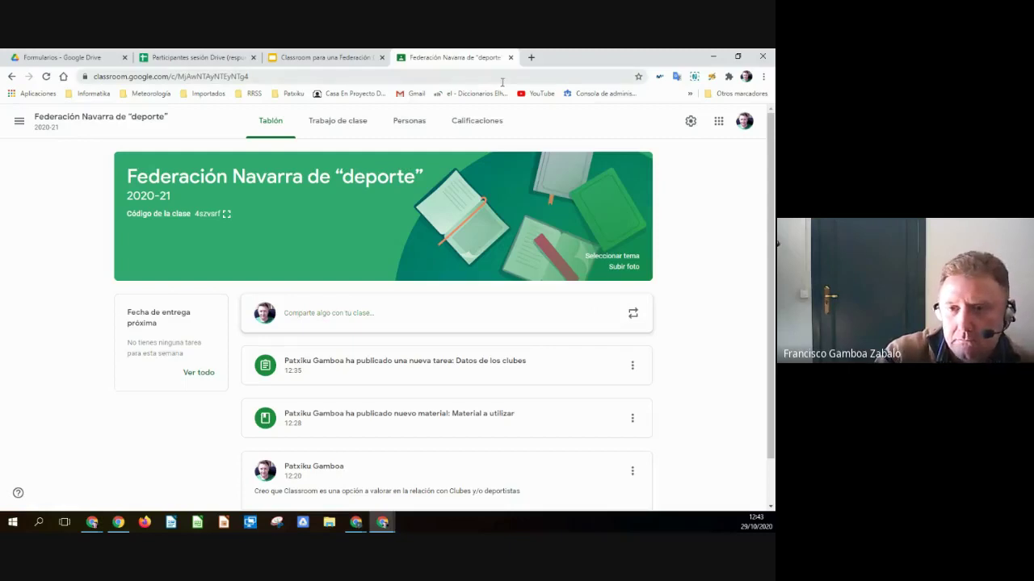
# - Go back to the Federación class in Classroom and open its Trabajo de clase page
pyautogui.click(321, 54)
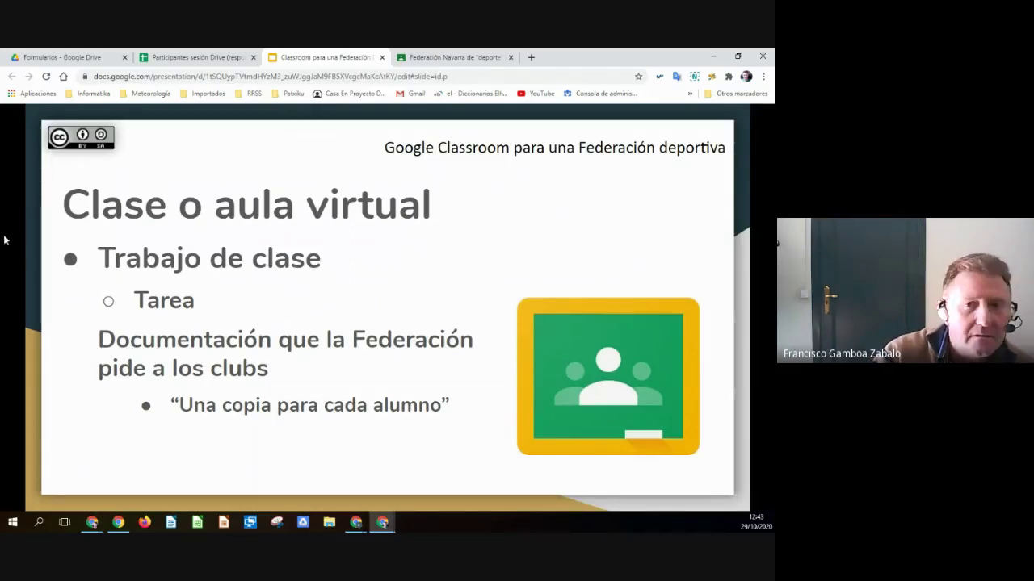
pyautogui.click(436, 58)
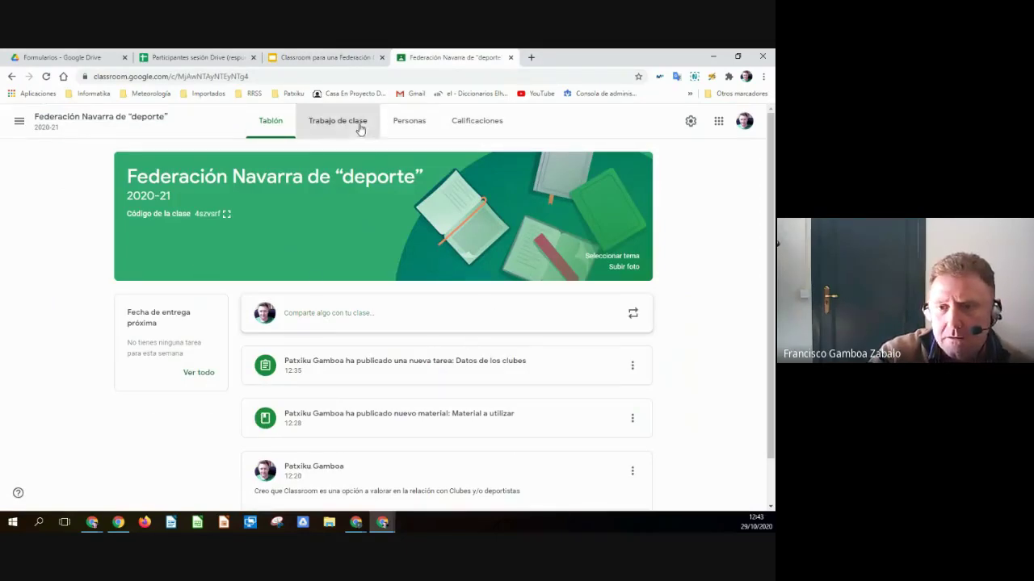
pyautogui.click(360, 129)
# - Create a new assignment titled 'seguimiento de jugado…'
pyautogui.click(192, 159)
pyautogui.click(242, 194)
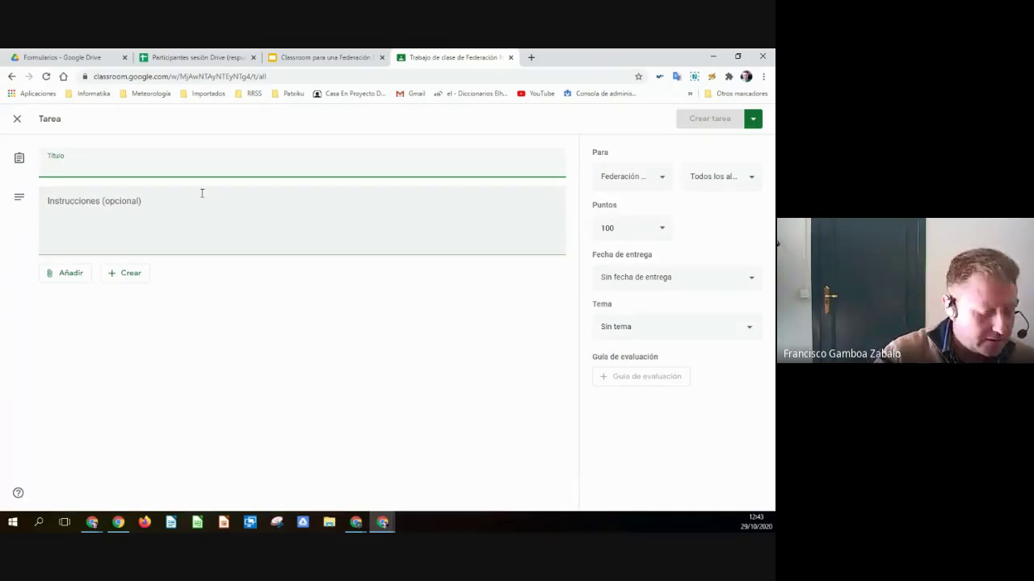
pyautogui.write('seguimiento de')
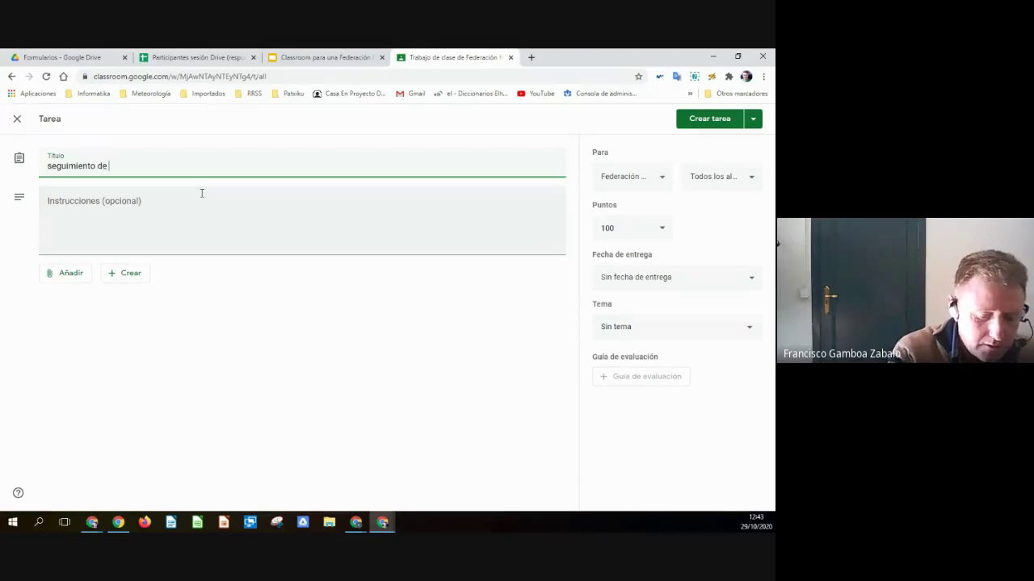
pyautogui.write(' jugadoras')
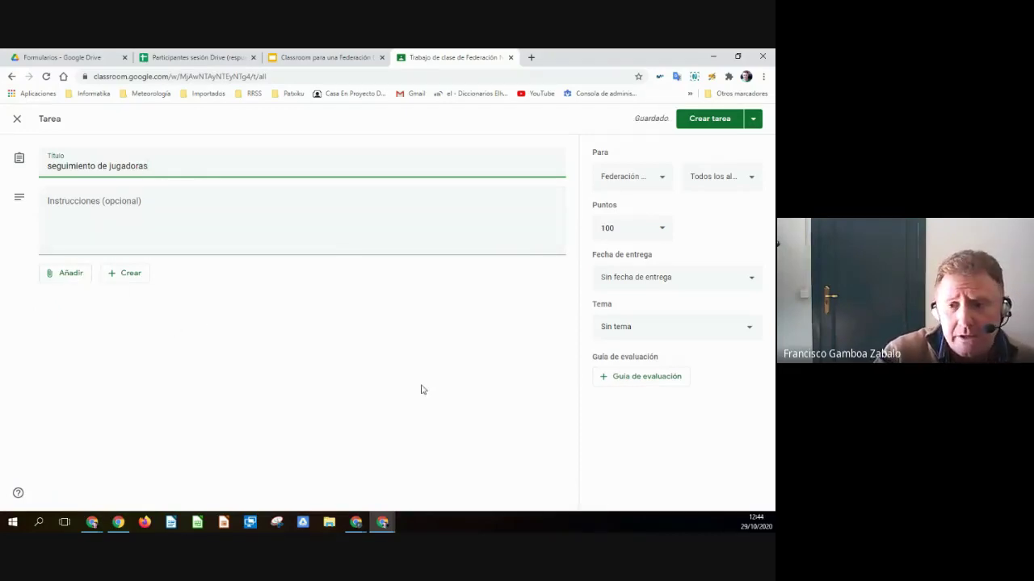
# - From Google Drive, browse IND > Sesiones 3y4 > Material F_Baloncesto > F_Nav_deporte > Plantillas and select Ficha de Seguimiento-plantilla
pyautogui.click(71, 275)
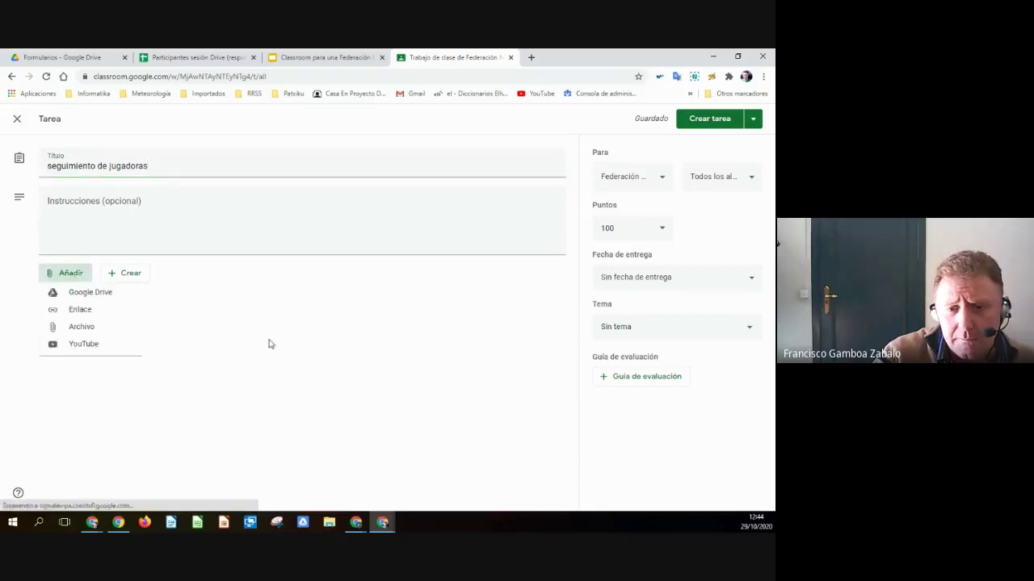
pyautogui.click(81, 296)
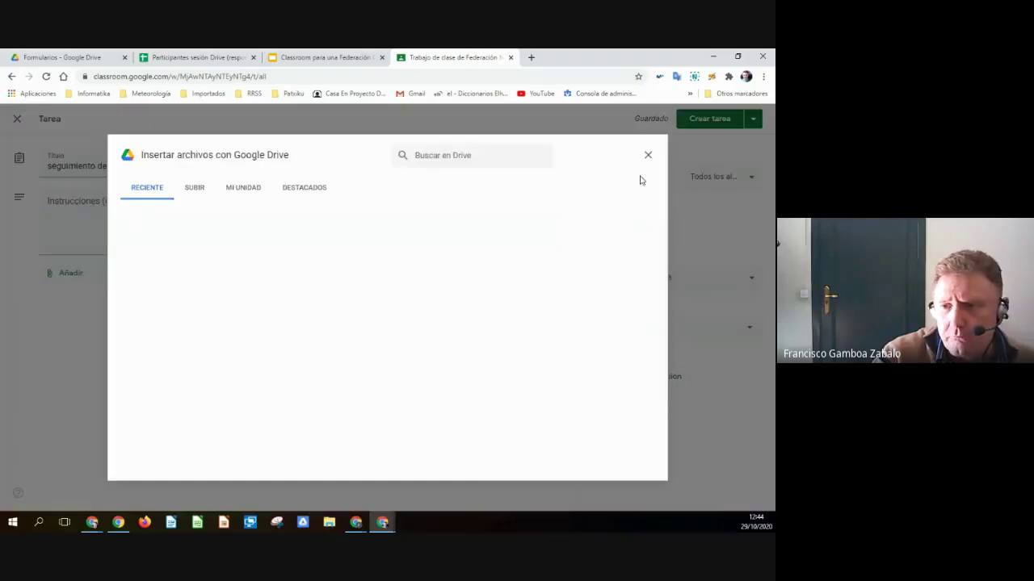
pyautogui.click(650, 210)
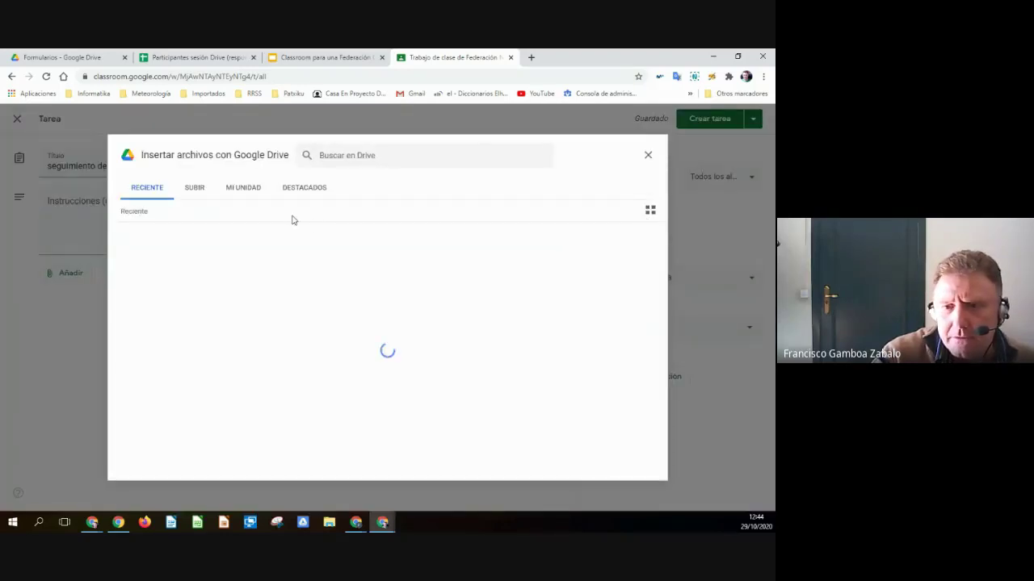
pyautogui.click(308, 192)
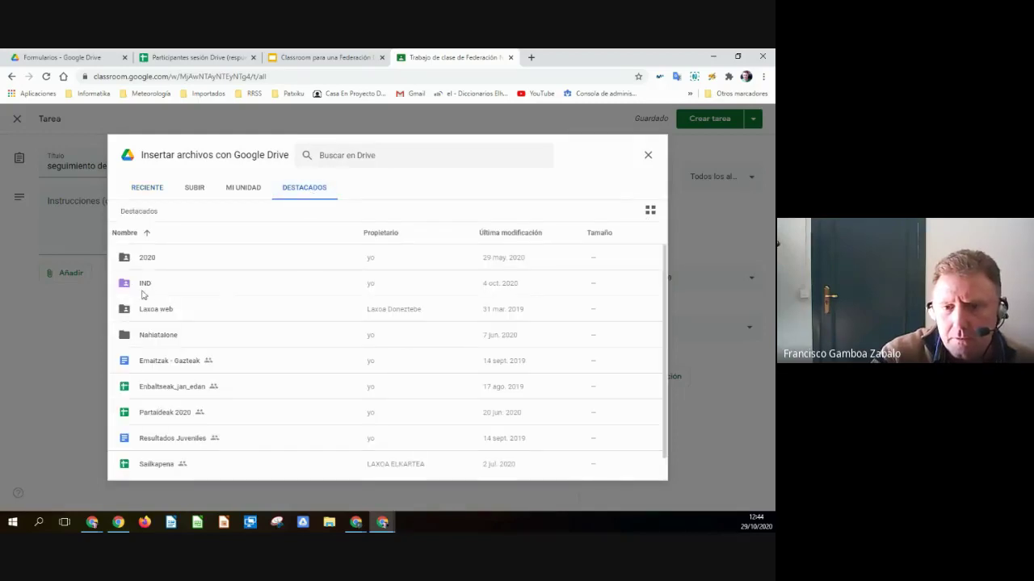
pyautogui.doubleClick(142, 286)
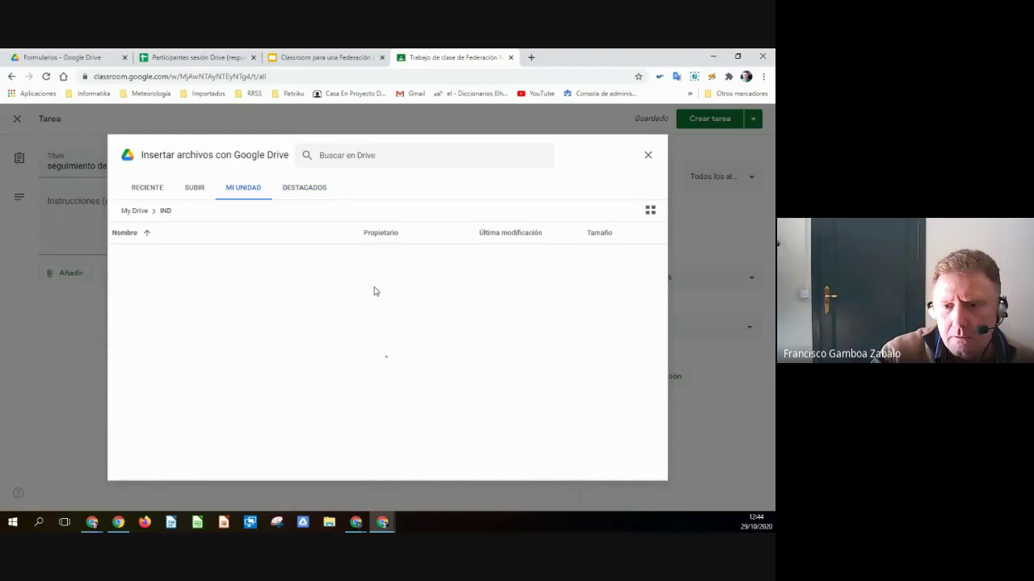
pyautogui.doubleClick(168, 292)
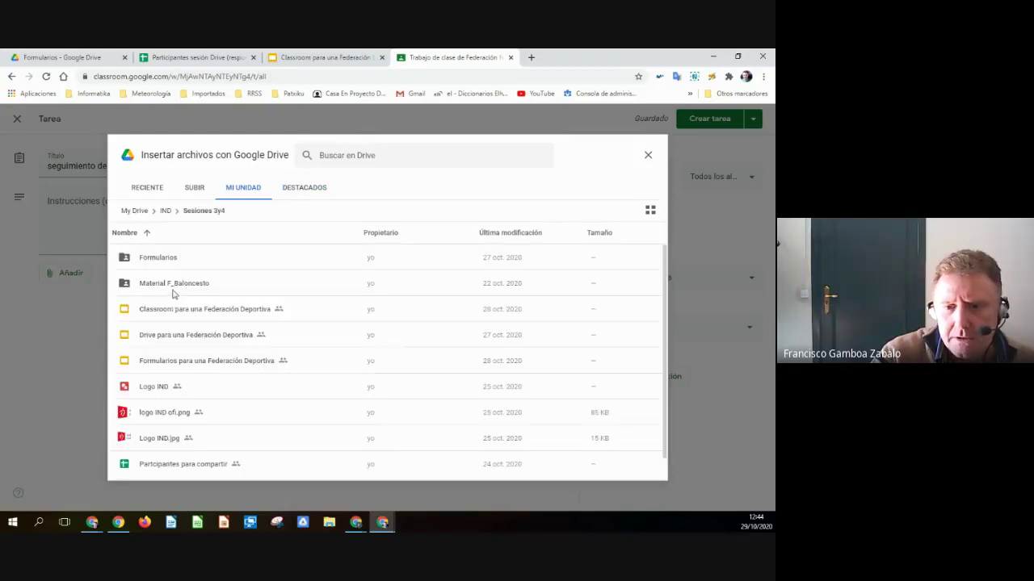
pyautogui.doubleClick(173, 284)
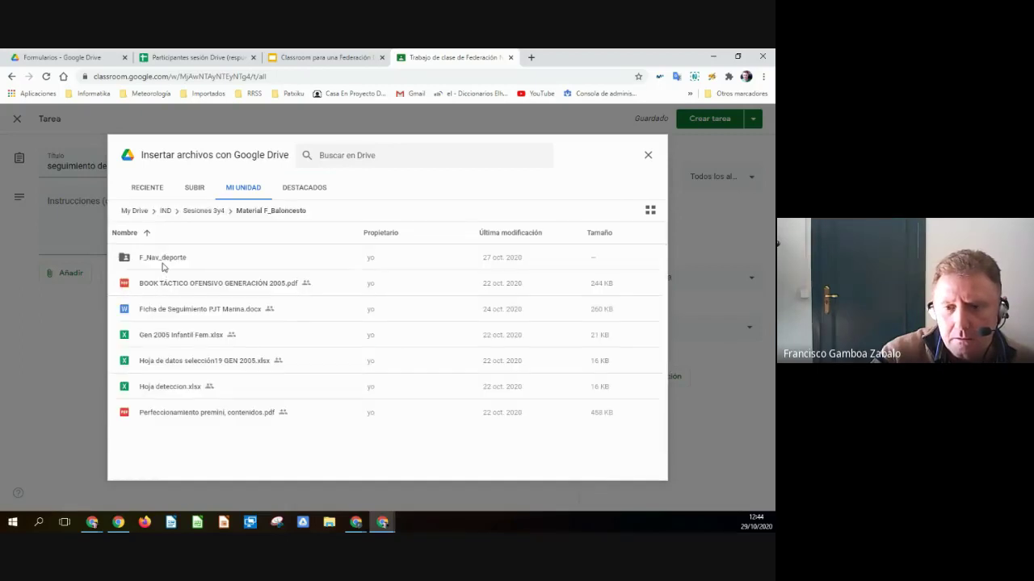
pyautogui.doubleClick(162, 264)
pyautogui.doubleClick(157, 281)
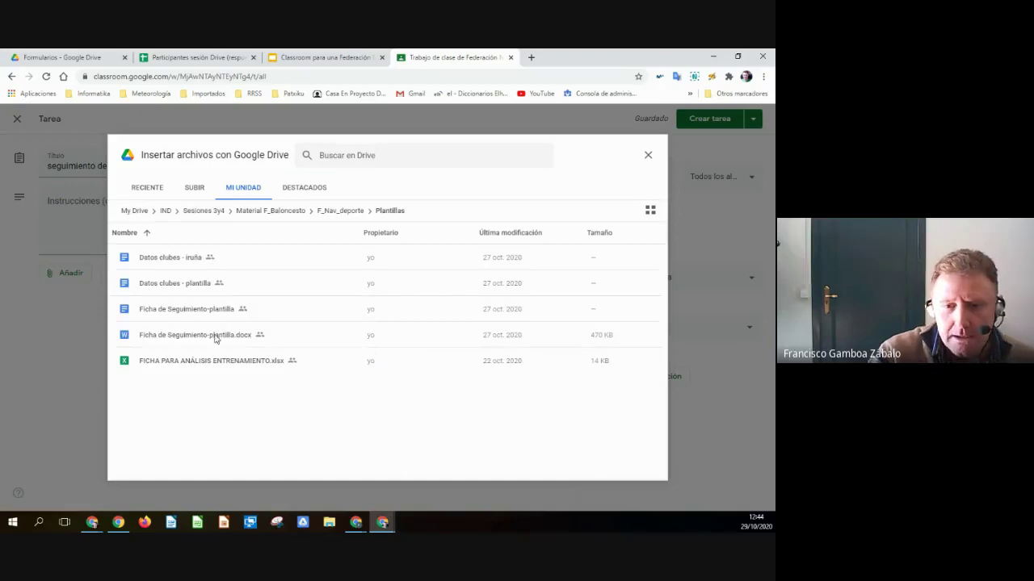
pyautogui.click(182, 319)
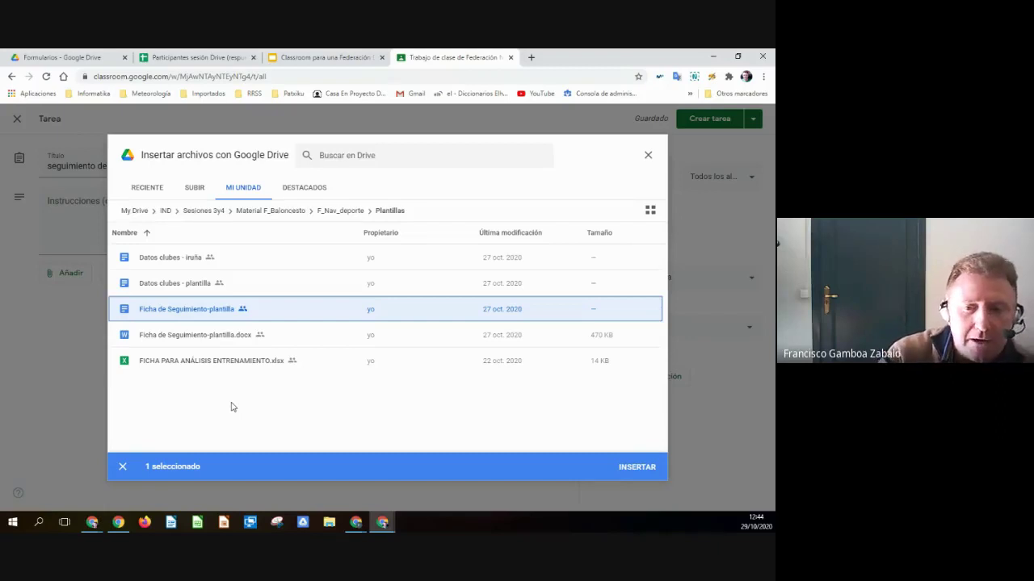
# - Insert the template and make the assignment ungraded with no due date
pyautogui.click(637, 467)
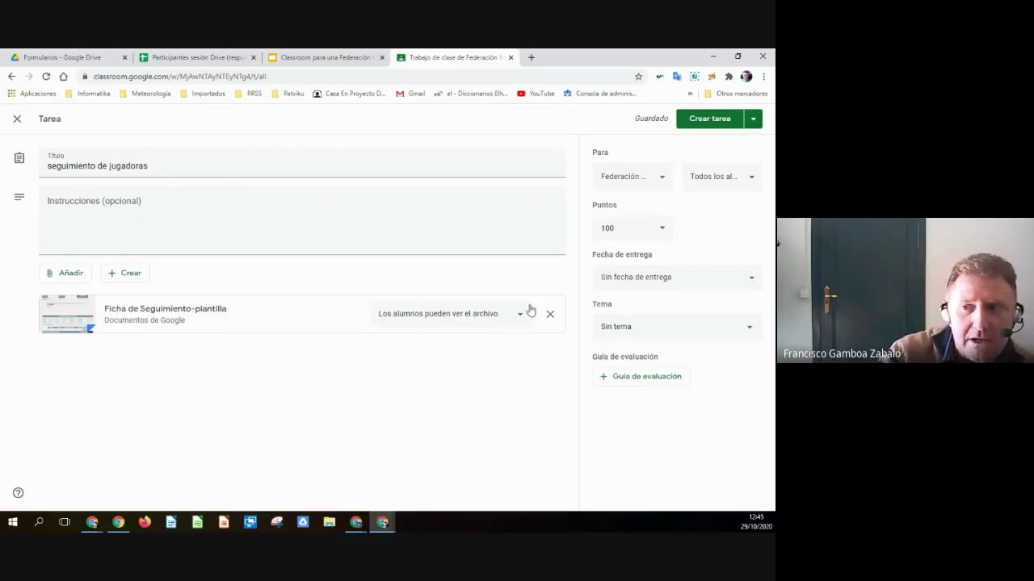
pyautogui.click(659, 229)
pyautogui.click(620, 253)
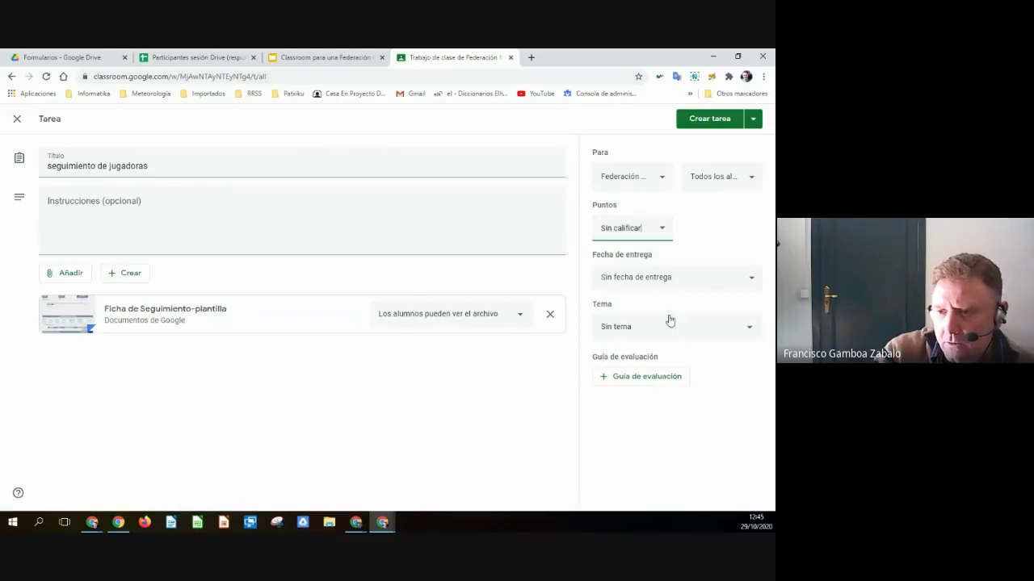
pyautogui.click(671, 279)
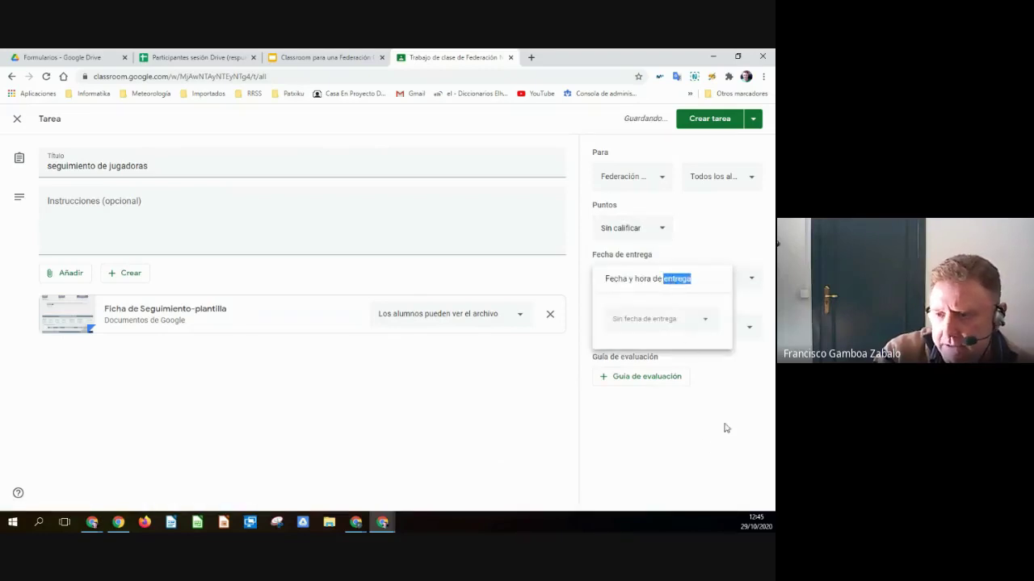
pyautogui.click(707, 444)
# - File the assignment under topic Selecciones and post it
pyautogui.click(700, 334)
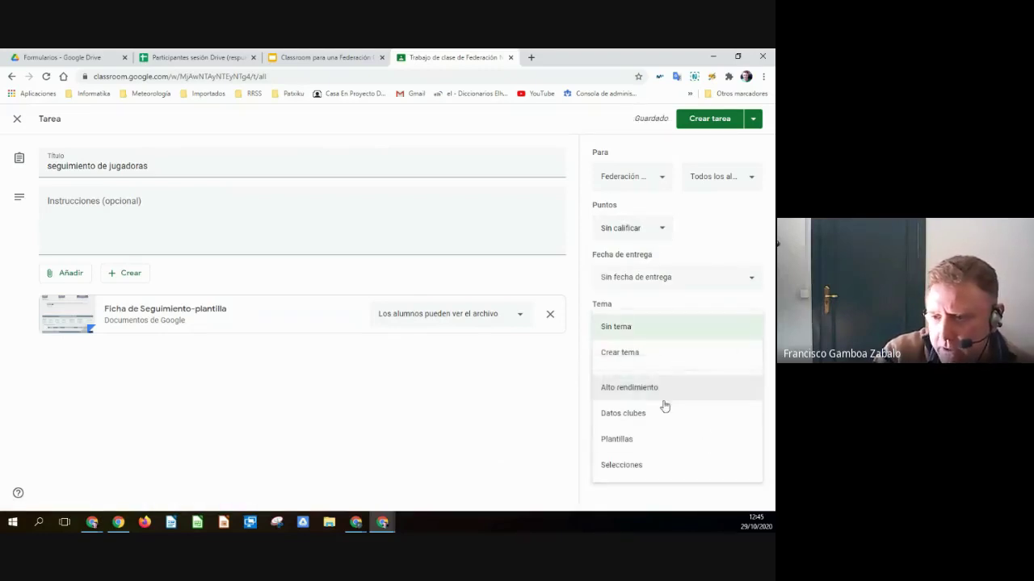
pyautogui.click(634, 466)
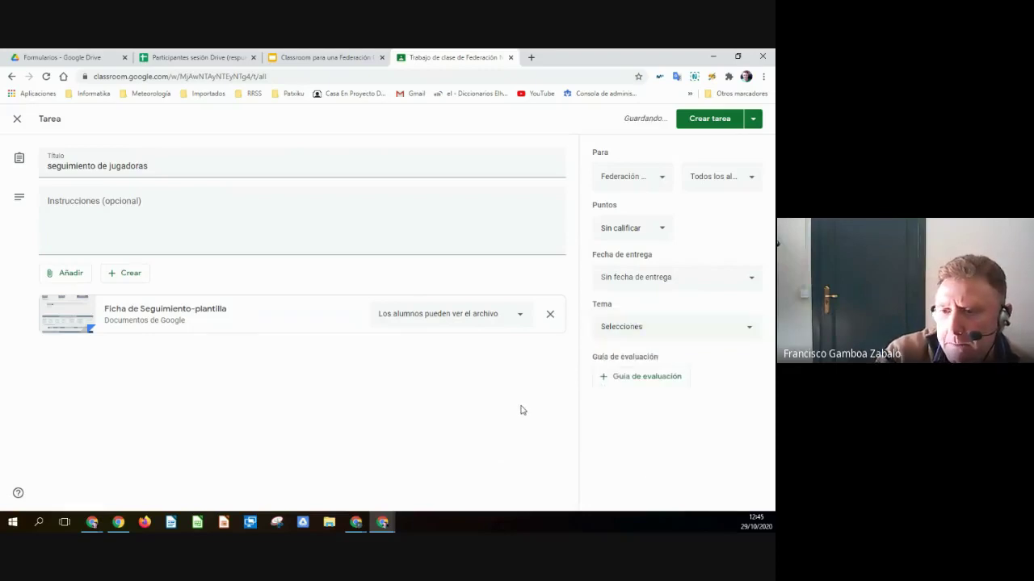
pyautogui.click(704, 121)
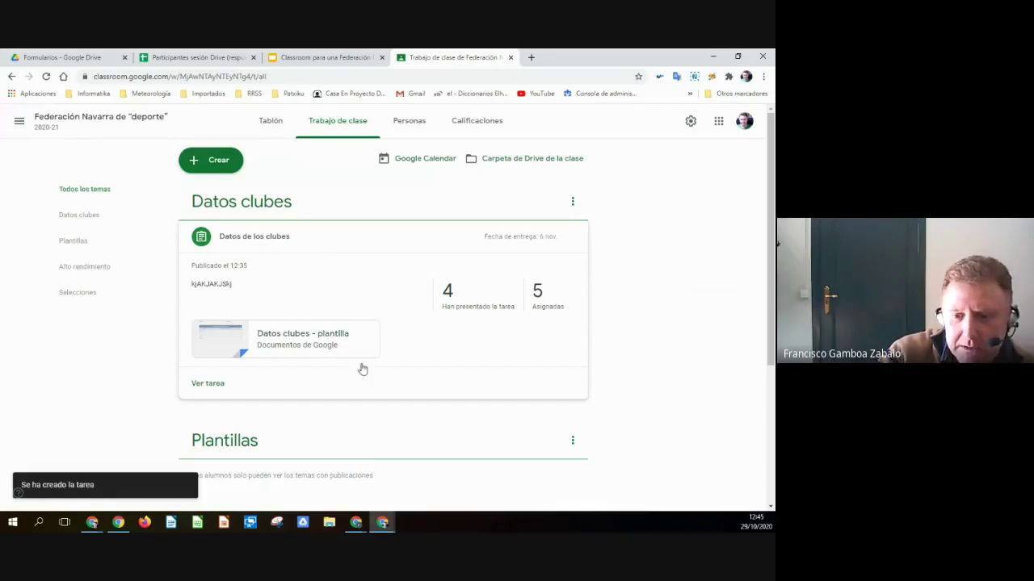
# - Edit the posted 'seguimiento de jugadoras' assignment, keep students view-only on the template, and save
pyautogui.scroll(-5, 358, 401)
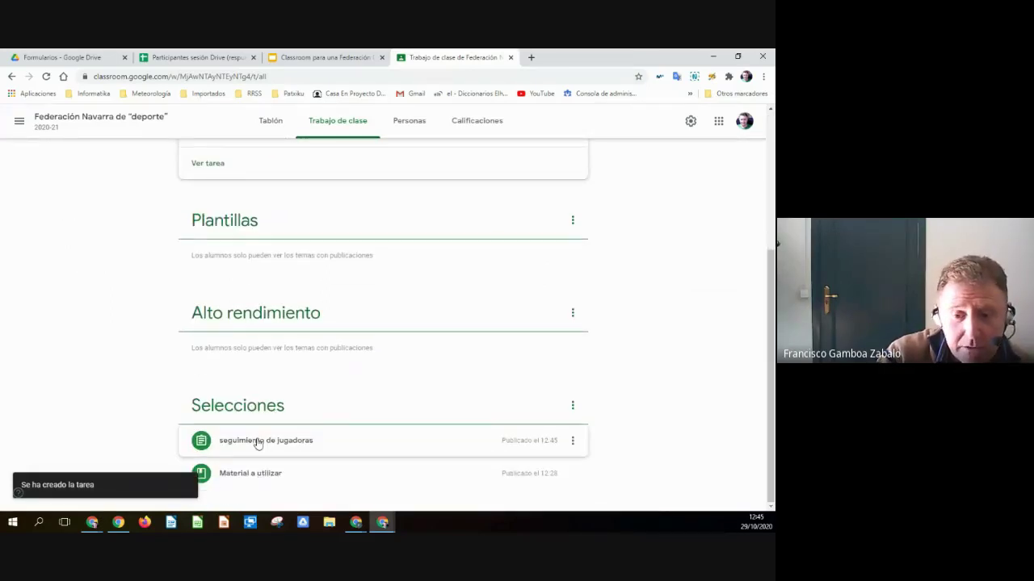
pyautogui.click(257, 443)
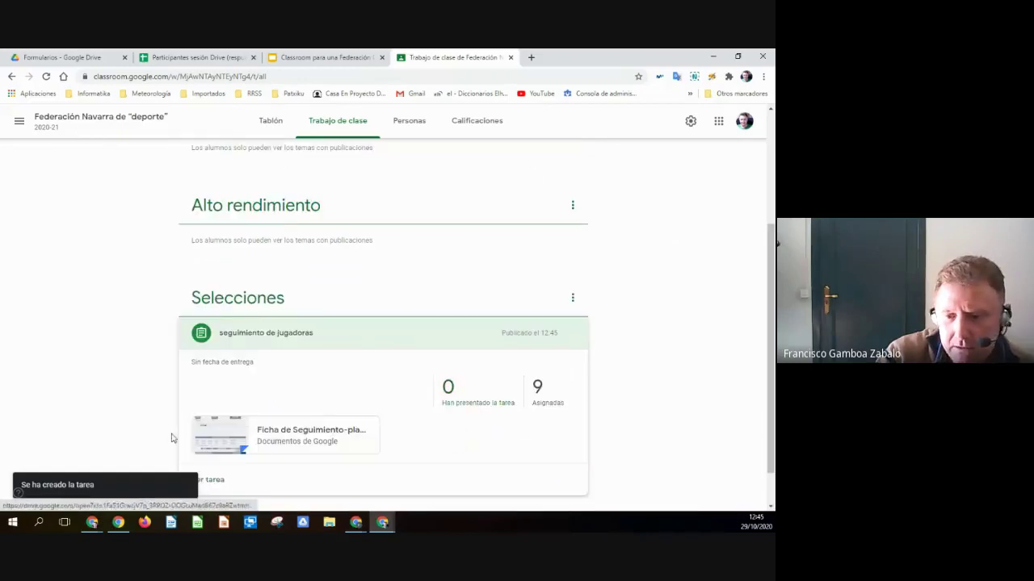
pyautogui.click(573, 334)
pyautogui.click(508, 360)
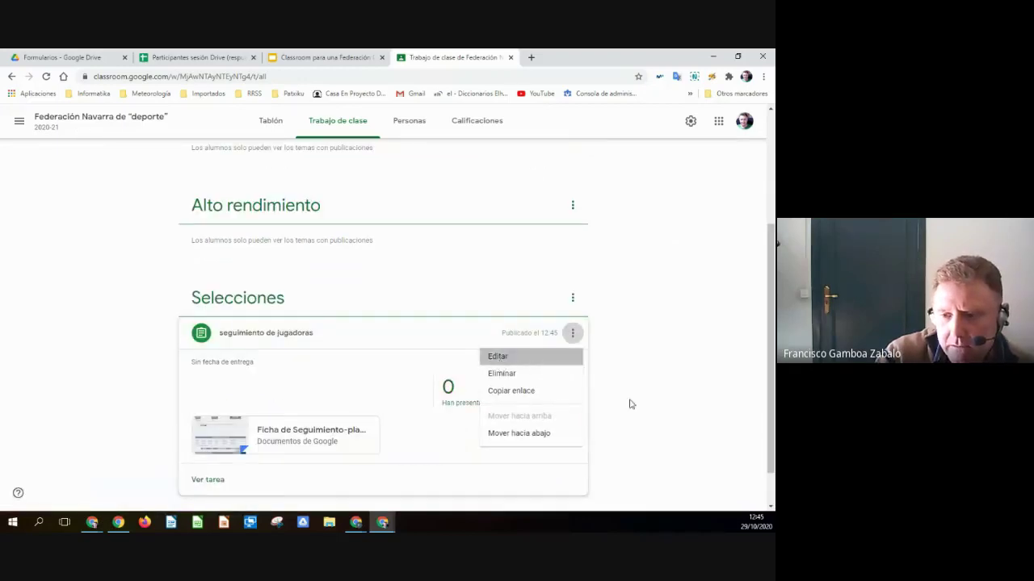
pyautogui.click(521, 314)
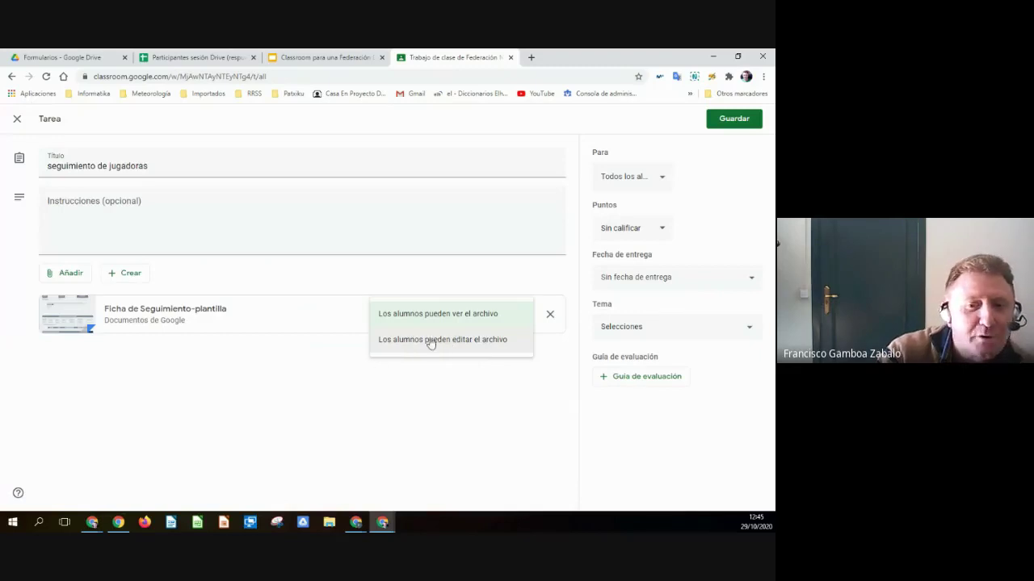
pyautogui.click(247, 387)
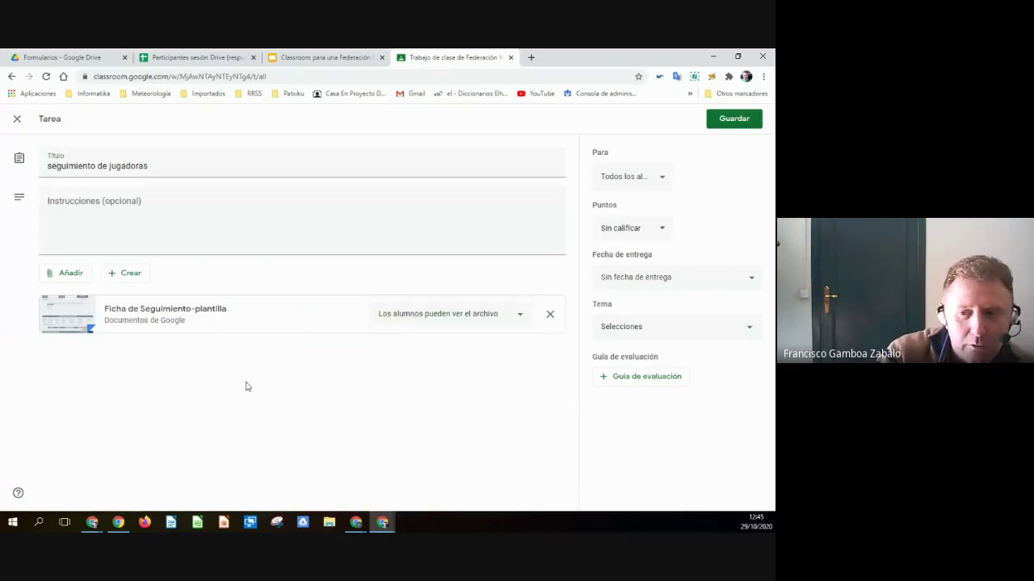
pyautogui.click(734, 121)
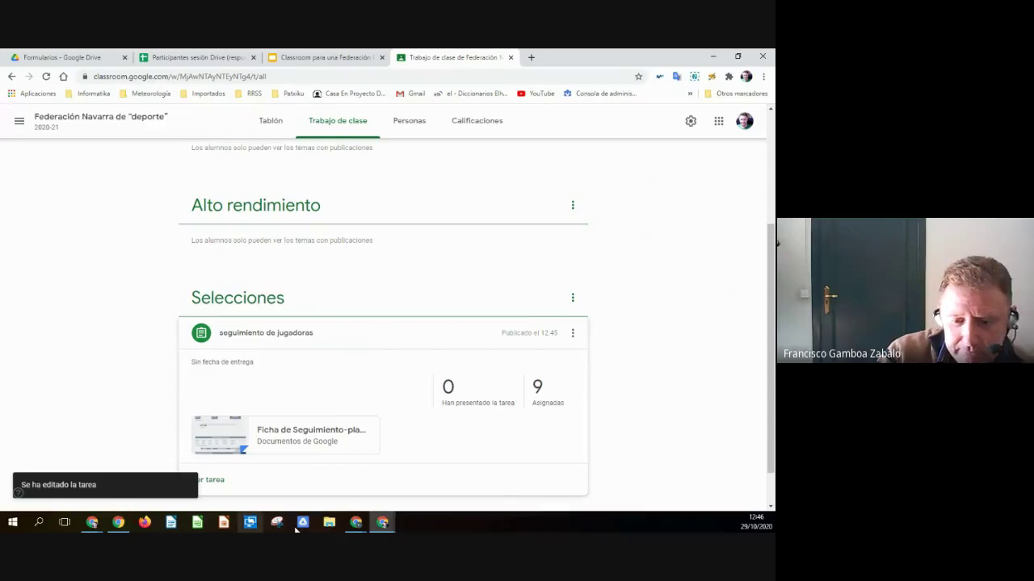
# - In the student's incognito window, reload the class and open the assignment's attached template
pyautogui.moveTo(93, 523)
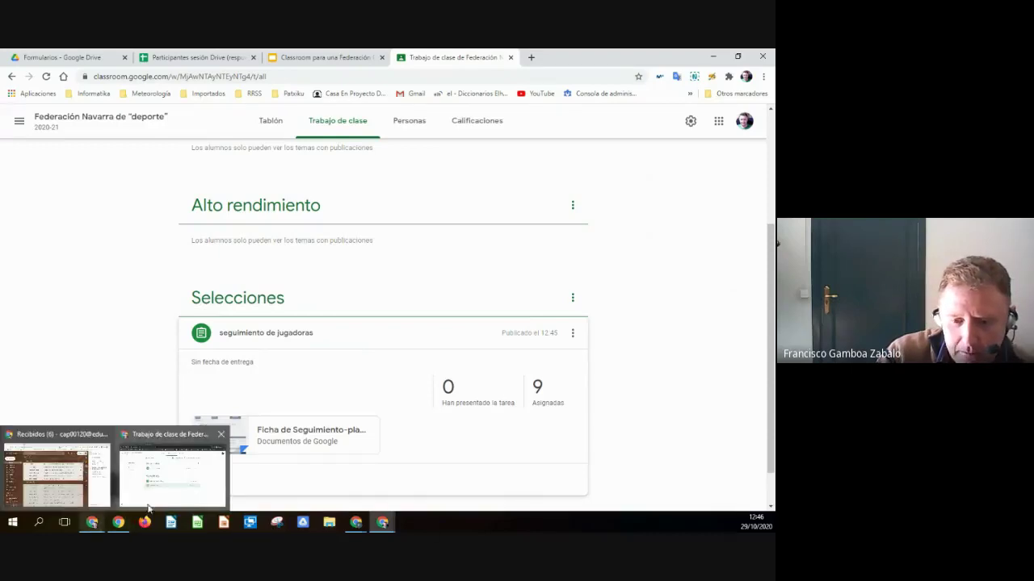
pyautogui.click(170, 477)
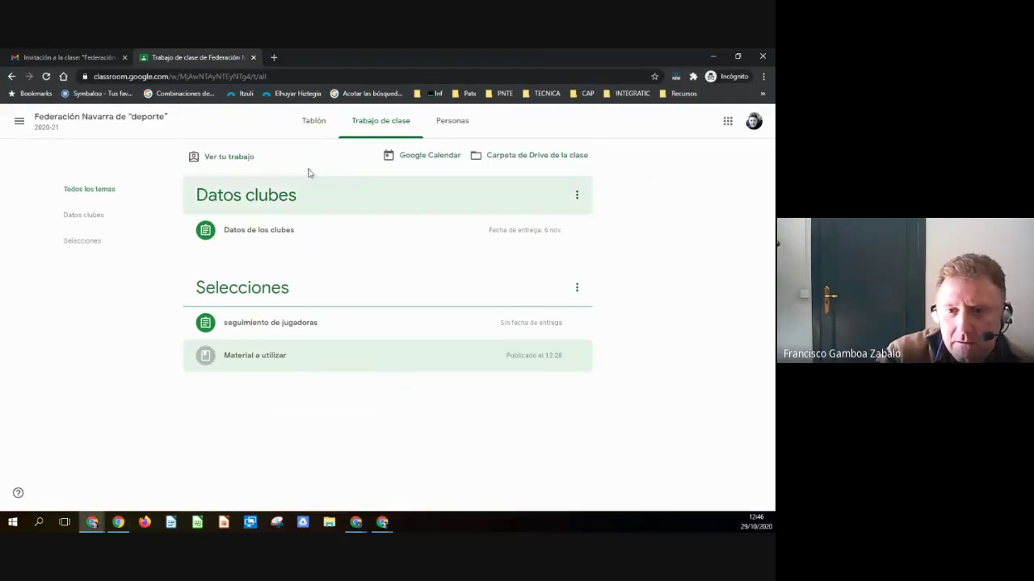
pyautogui.click(47, 77)
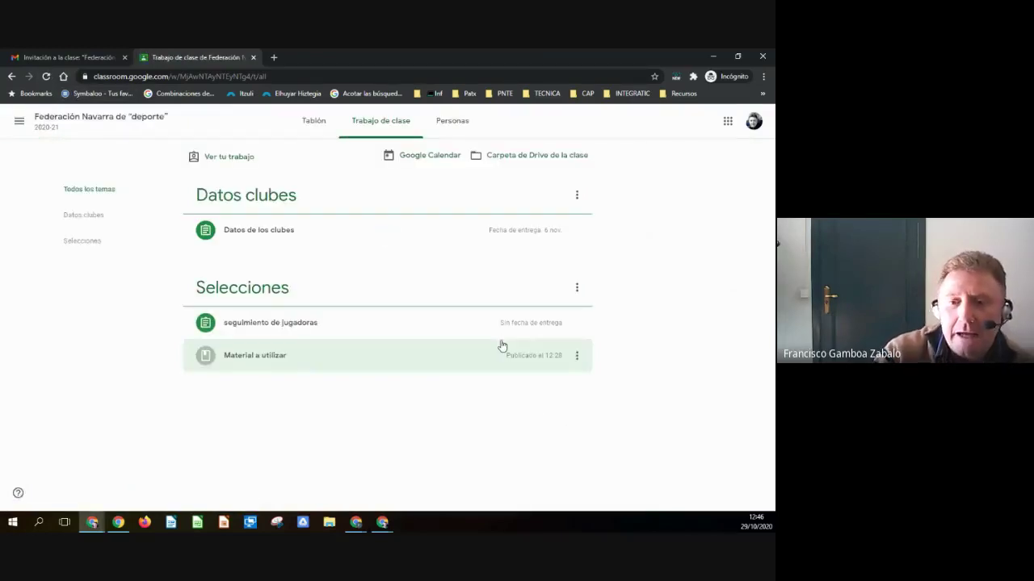
pyautogui.click(274, 324)
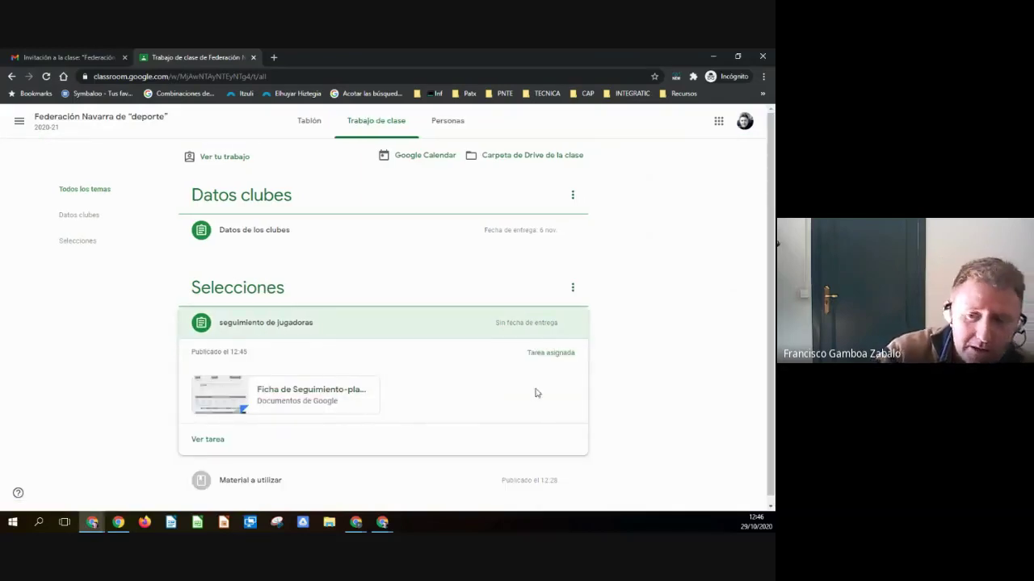
pyautogui.click(297, 393)
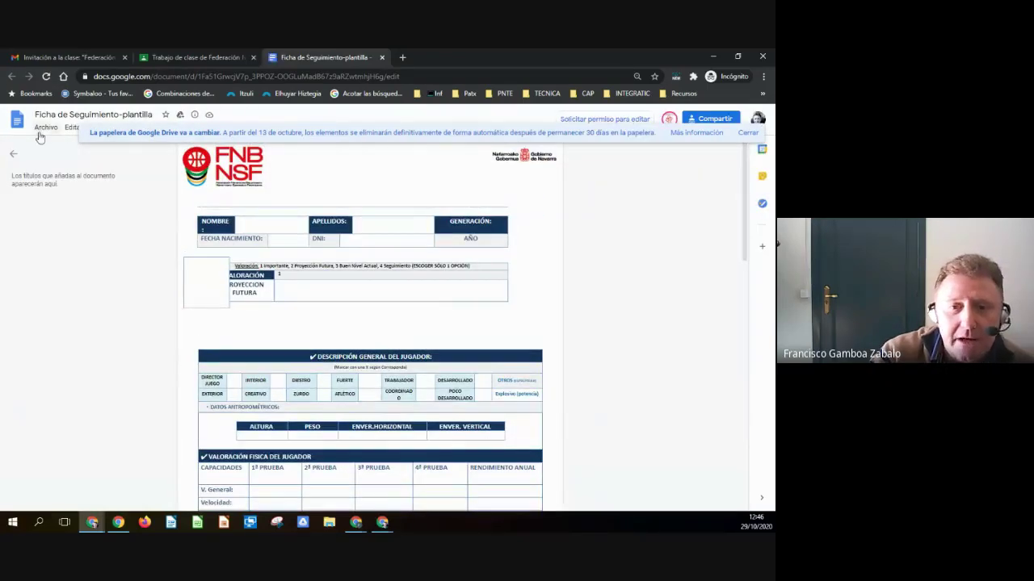
# - Check the template's Archivo menu, dismiss the Drive notice, and close the Docs tab
pyautogui.click(44, 128)
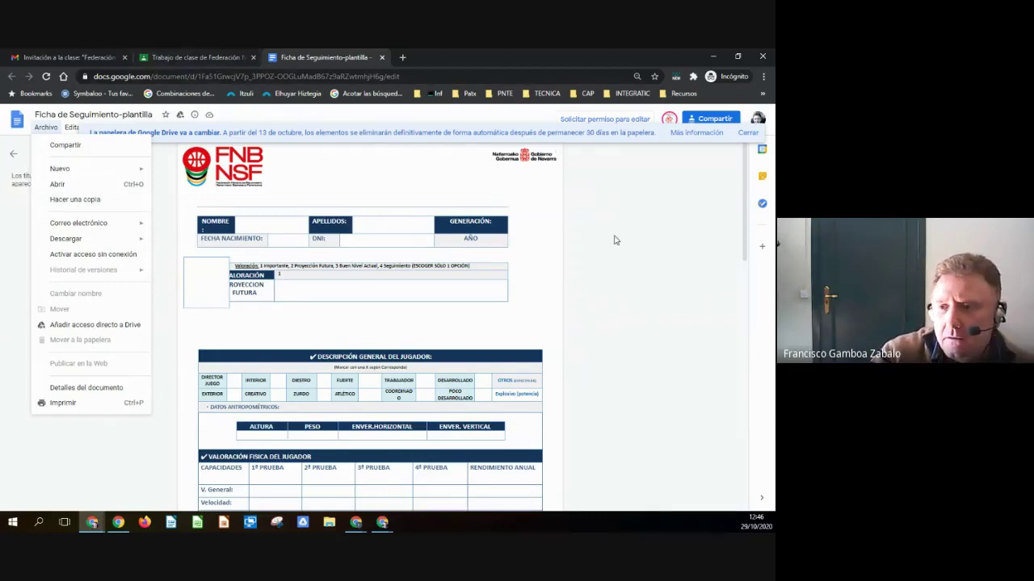
pyautogui.click(656, 220)
pyautogui.click(746, 132)
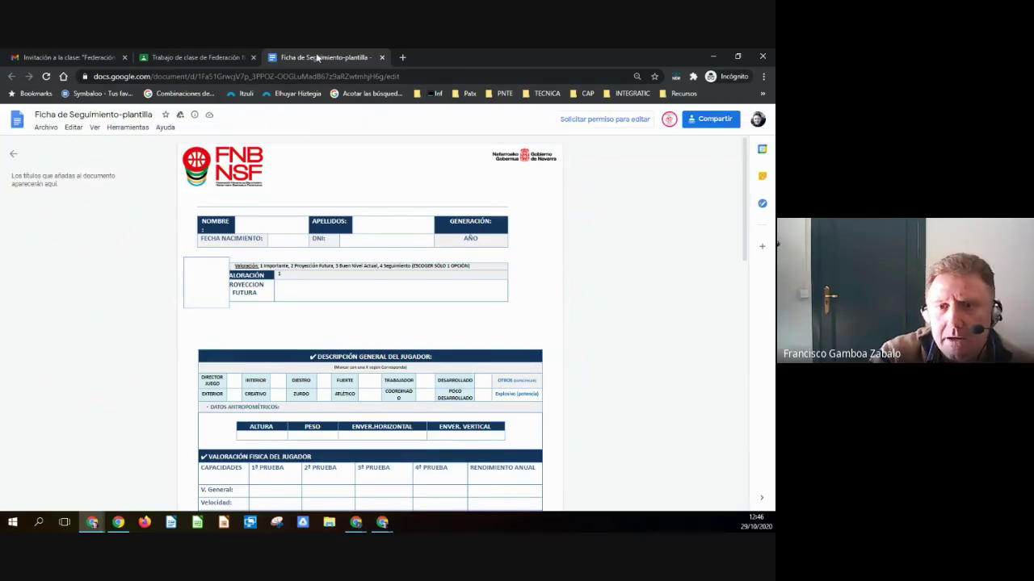
pyautogui.click(383, 57)
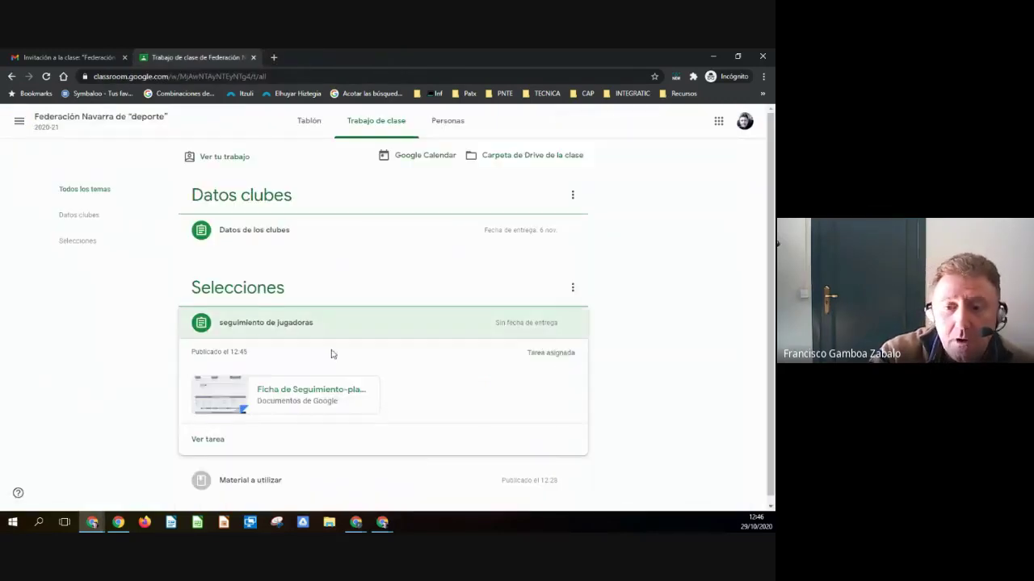
# - Open the 'seguimiento de jugadoras' assignment details as the student and dismiss the private-comments tip
pyautogui.scroll(-1, 415, 408)
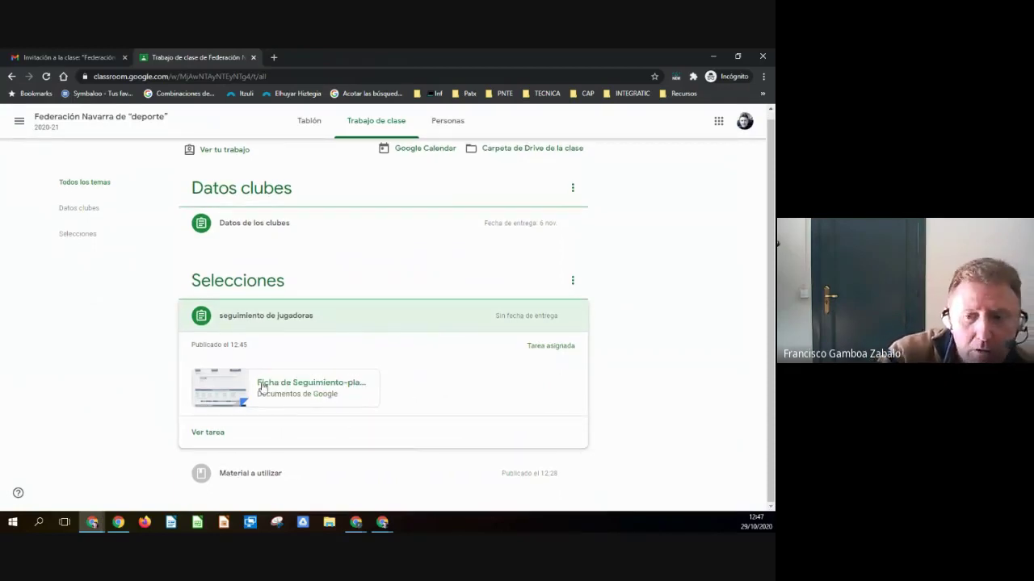
pyautogui.click(207, 433)
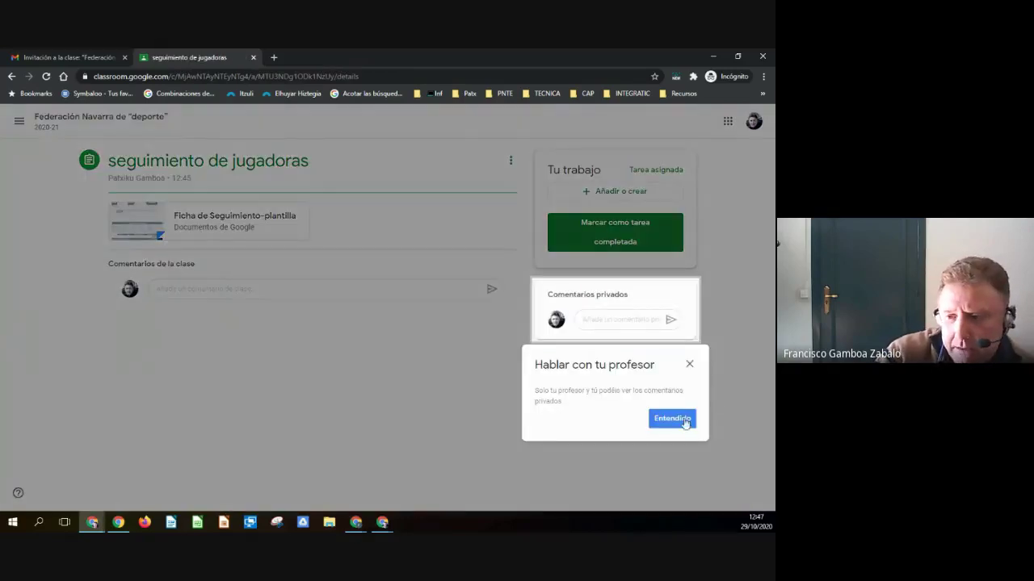
pyautogui.click(671, 419)
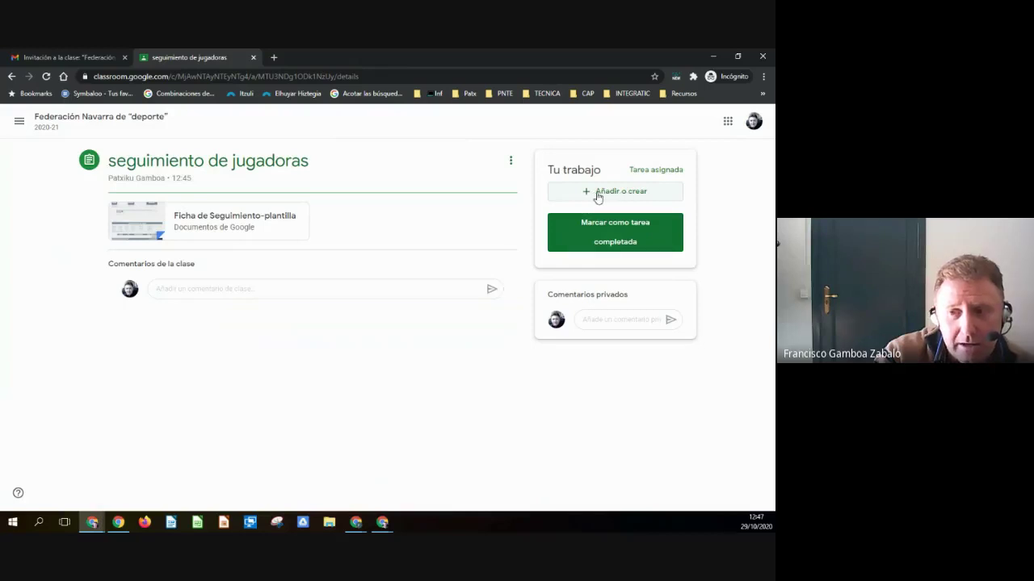
# - Try attaching the Ficha de Seguimiento file from Google Drive; it fails
pyautogui.click(597, 196)
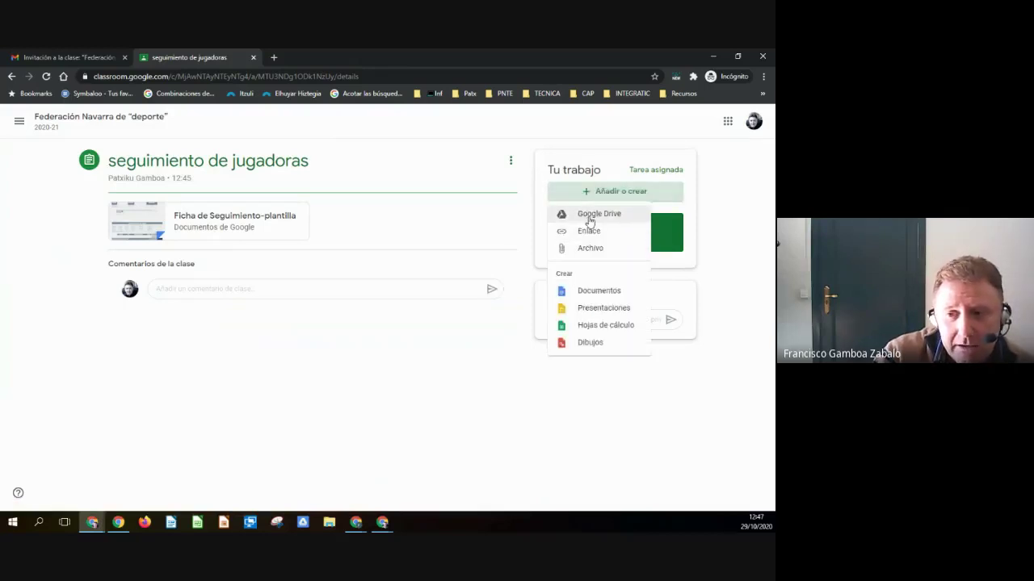
pyautogui.click(590, 218)
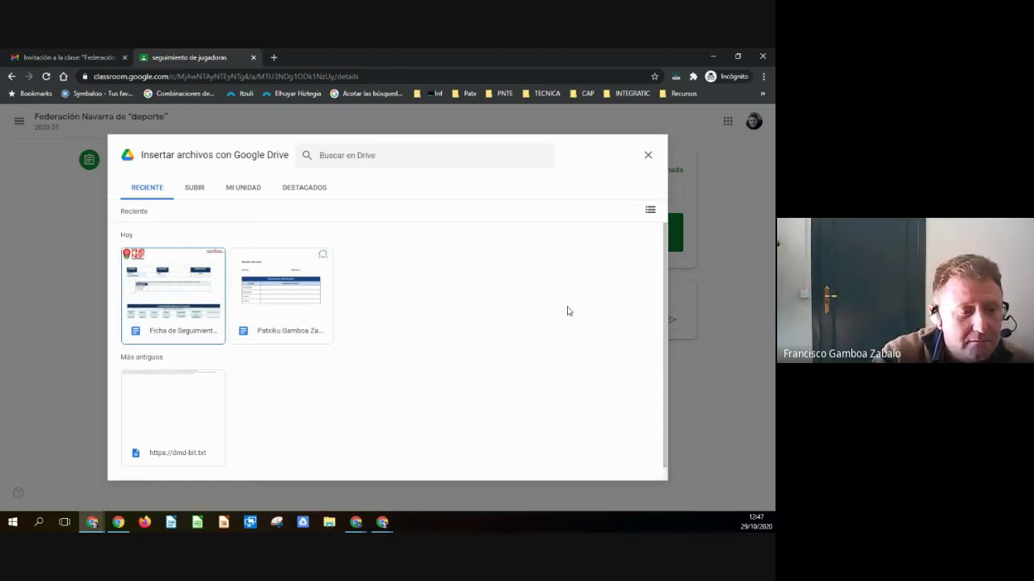
pyautogui.click(154, 307)
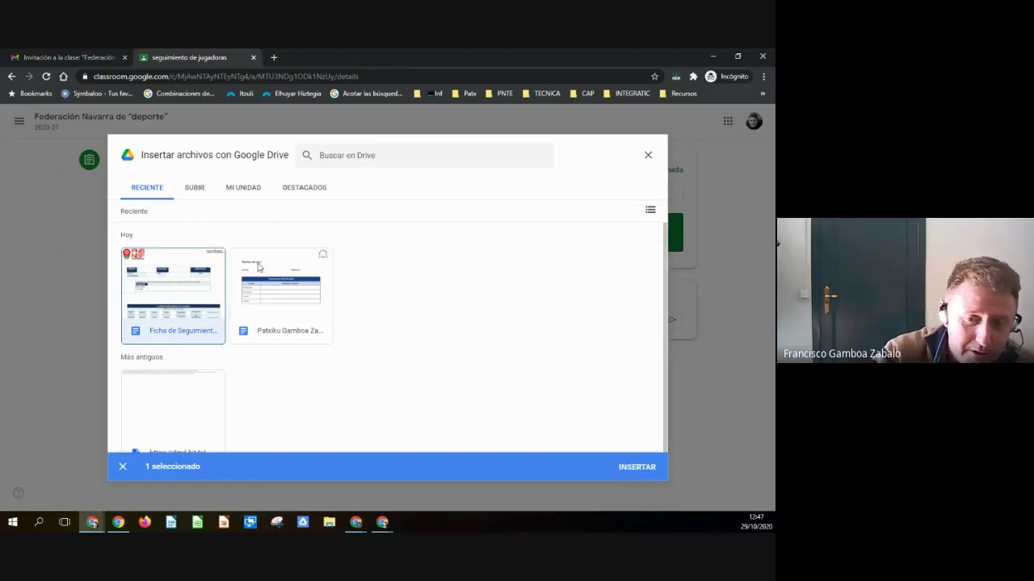
pyautogui.click(628, 468)
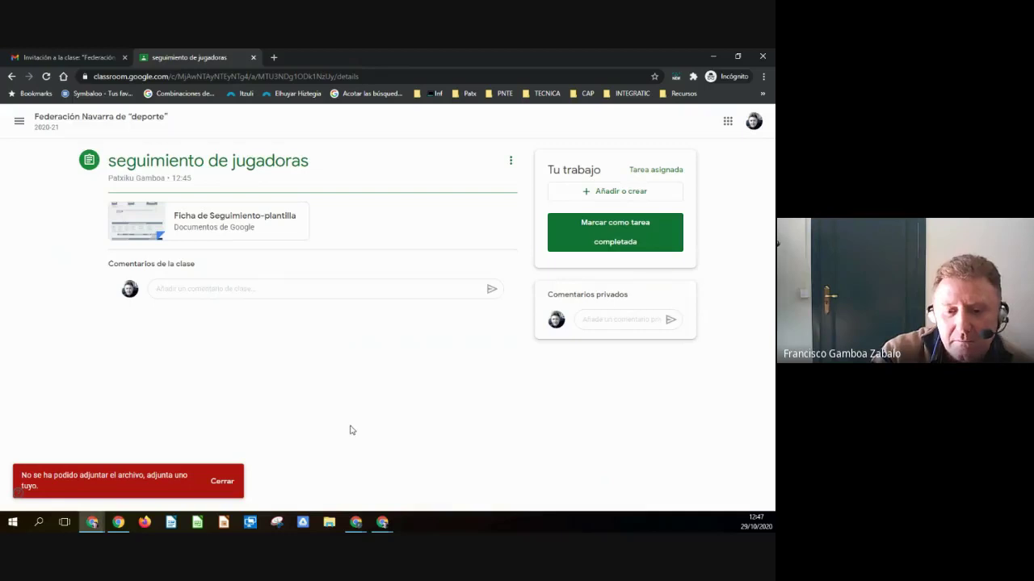
pyautogui.click(225, 484)
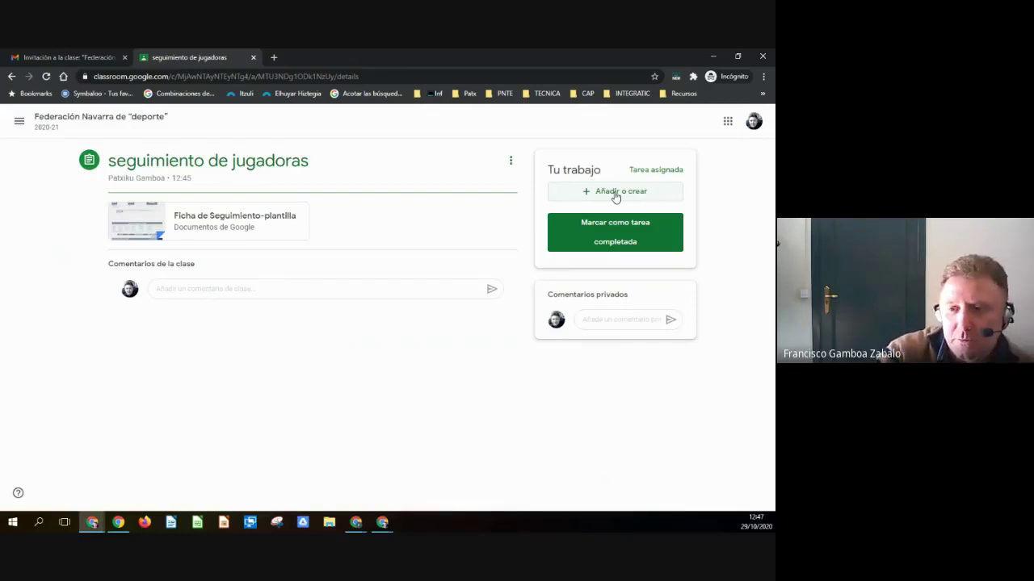
# - Start adding a link to the work, then cancel
pyautogui.click(615, 197)
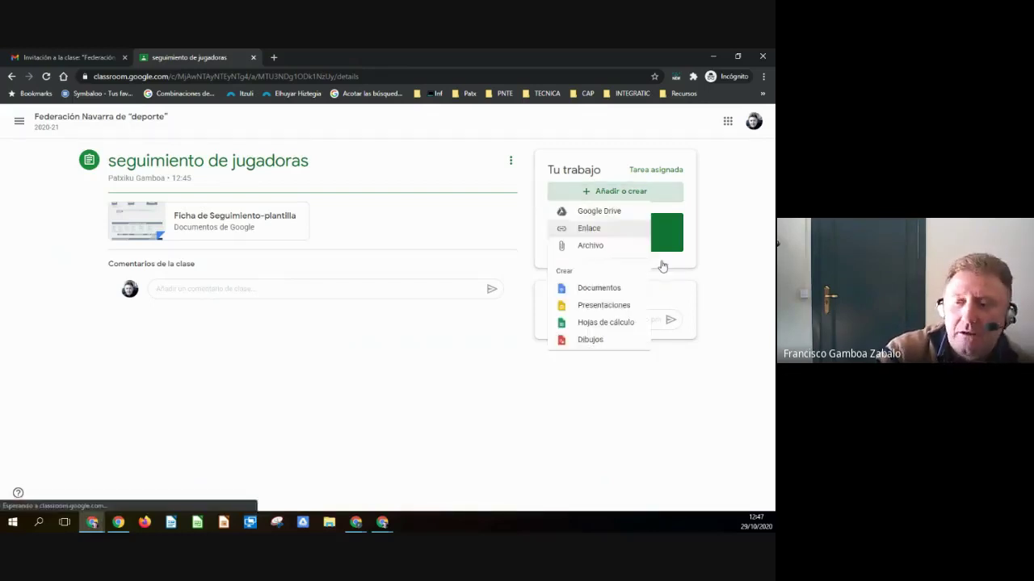
pyautogui.click(588, 232)
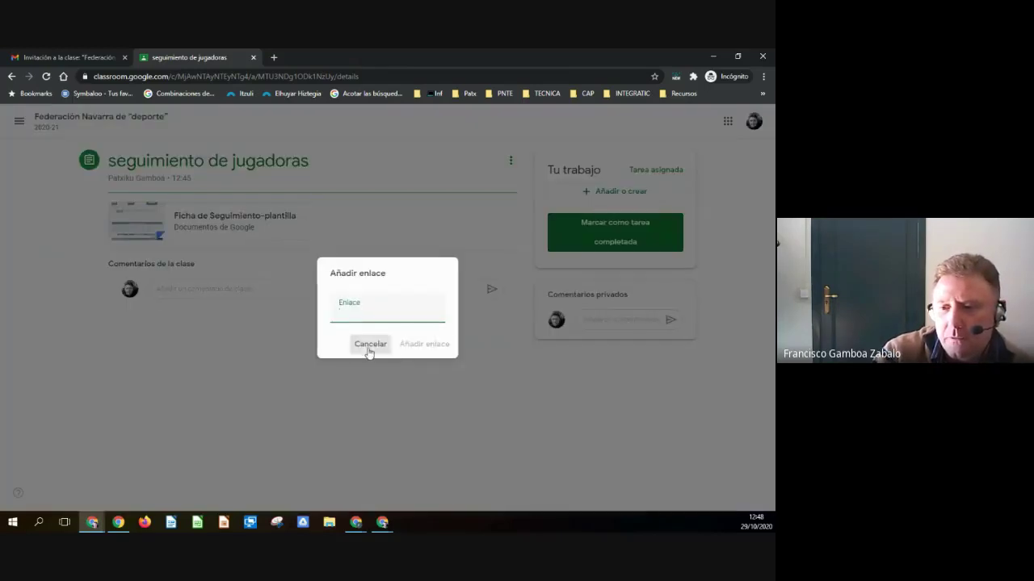
pyautogui.click(370, 344)
# - Attach the text file from My Drive to the work, then remove it
pyautogui.click(610, 190)
pyautogui.click(588, 215)
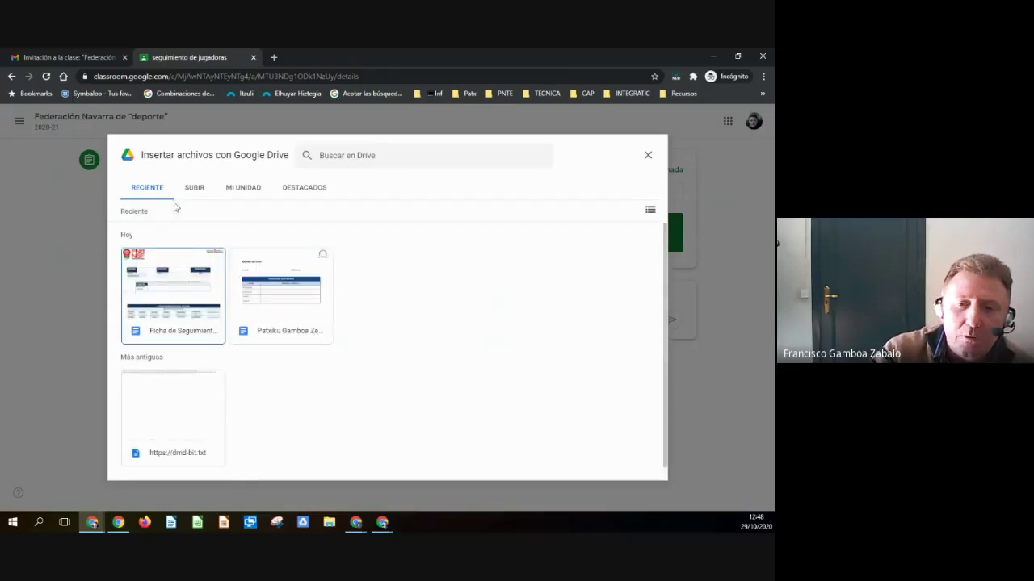
pyautogui.click(244, 191)
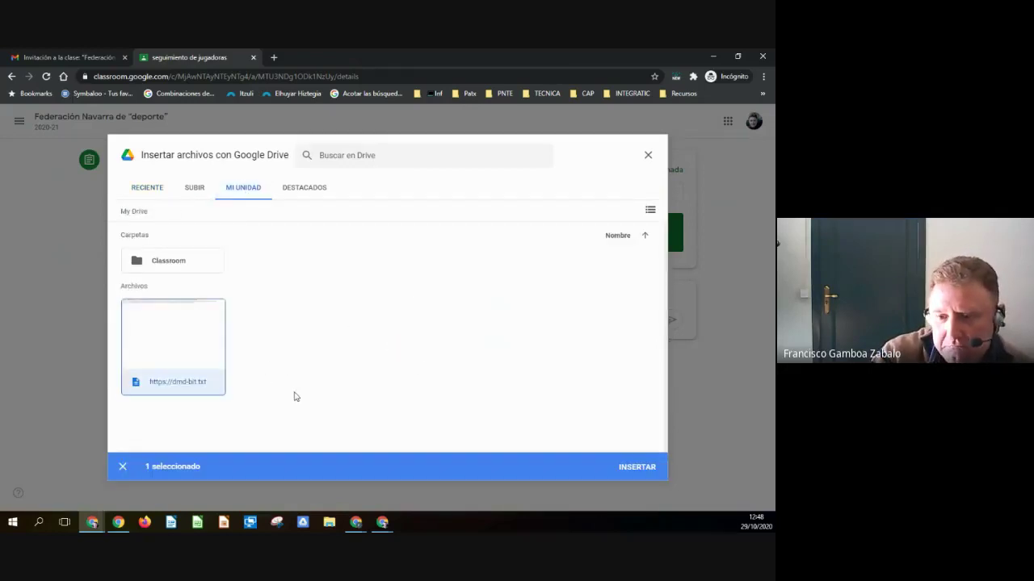
pyautogui.click(646, 470)
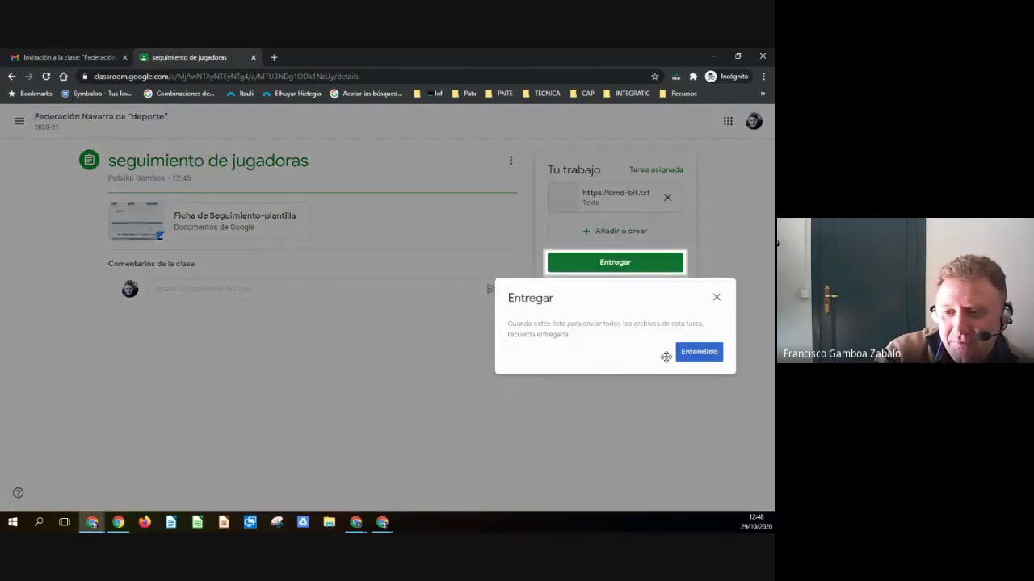
pyautogui.click(683, 353)
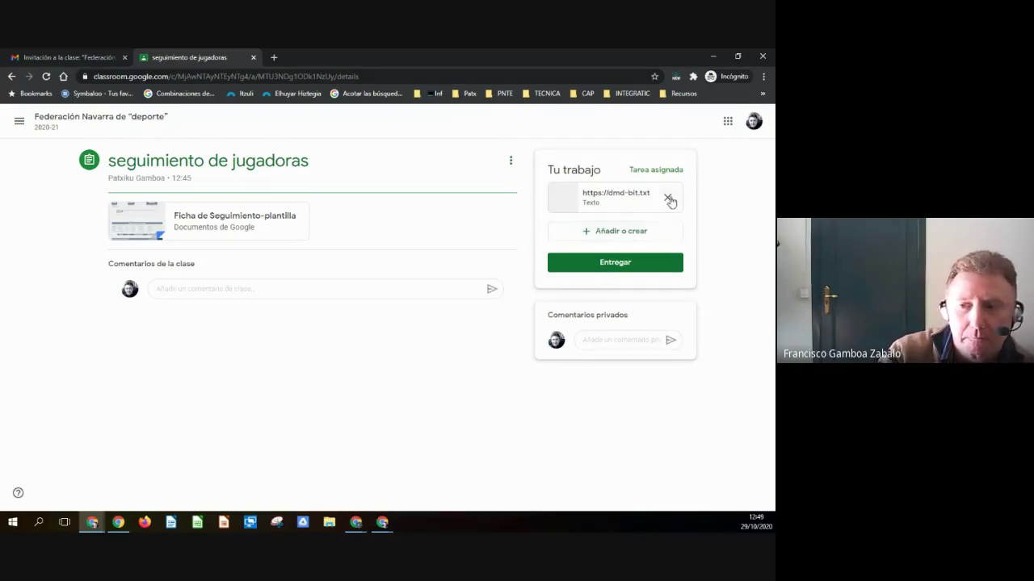
pyautogui.click(668, 199)
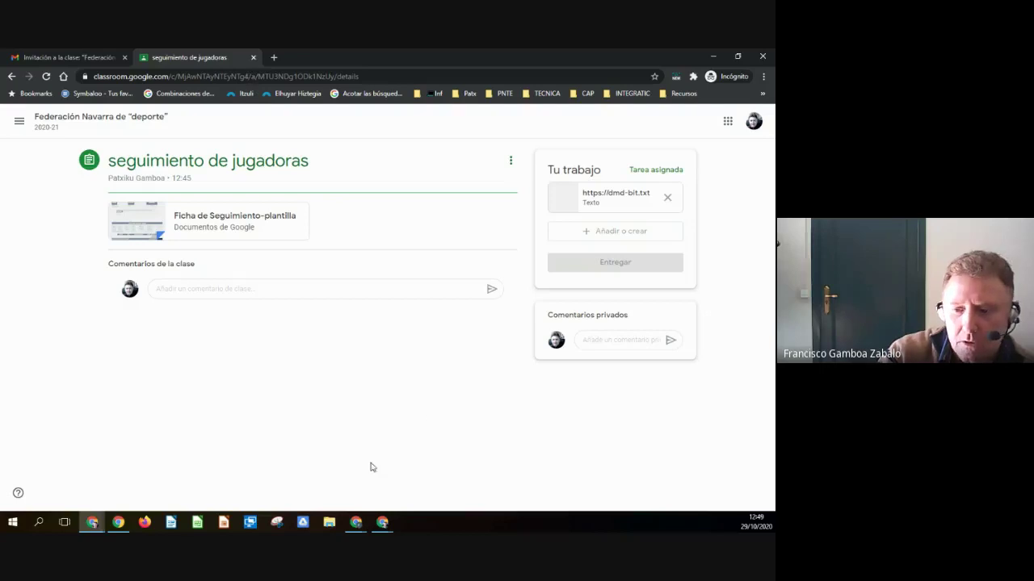
# - Return to the course presentation in Google Slides via the teacher's window
pyautogui.moveTo(381, 521)
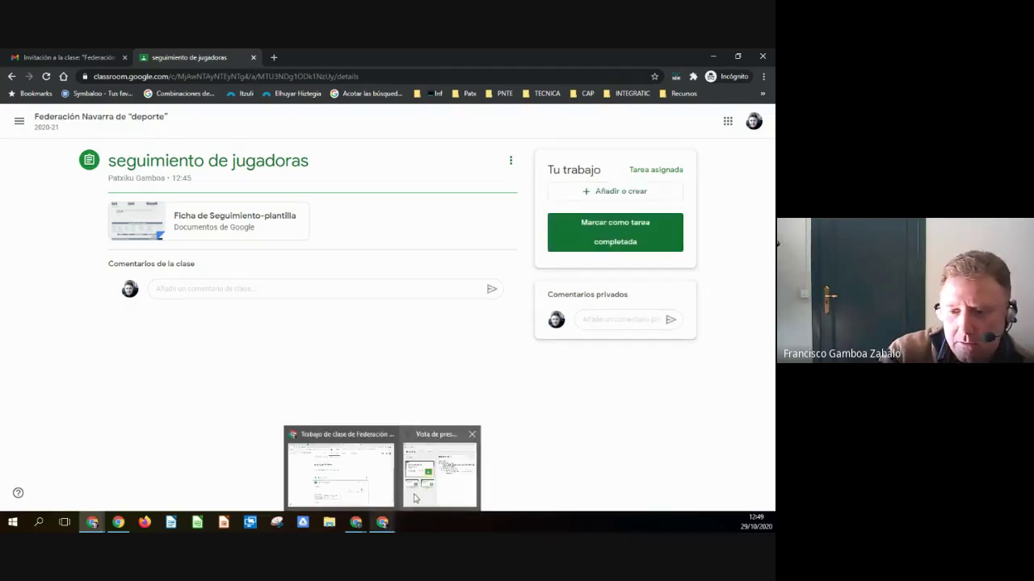
pyautogui.click(364, 493)
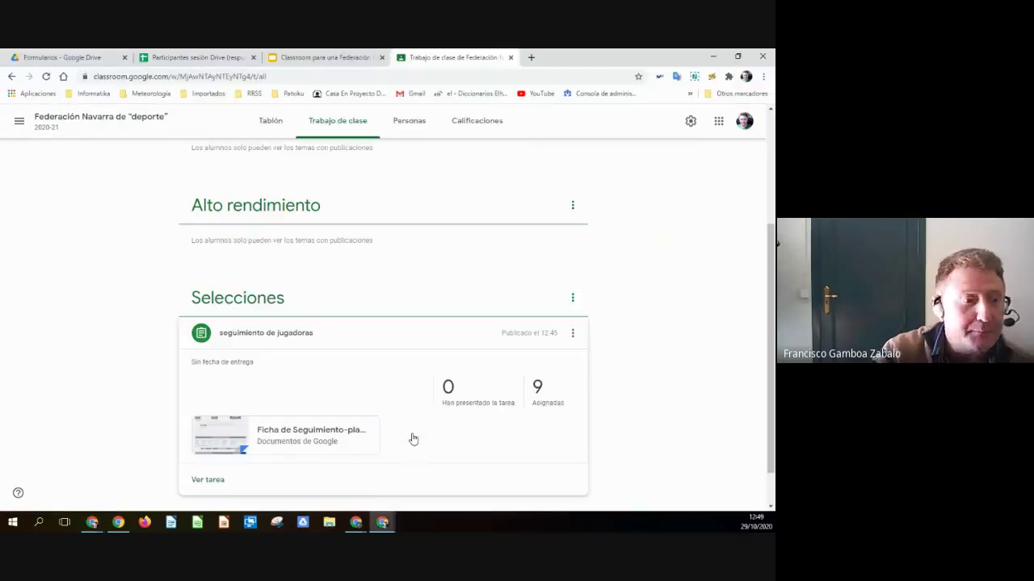
pyautogui.click(347, 58)
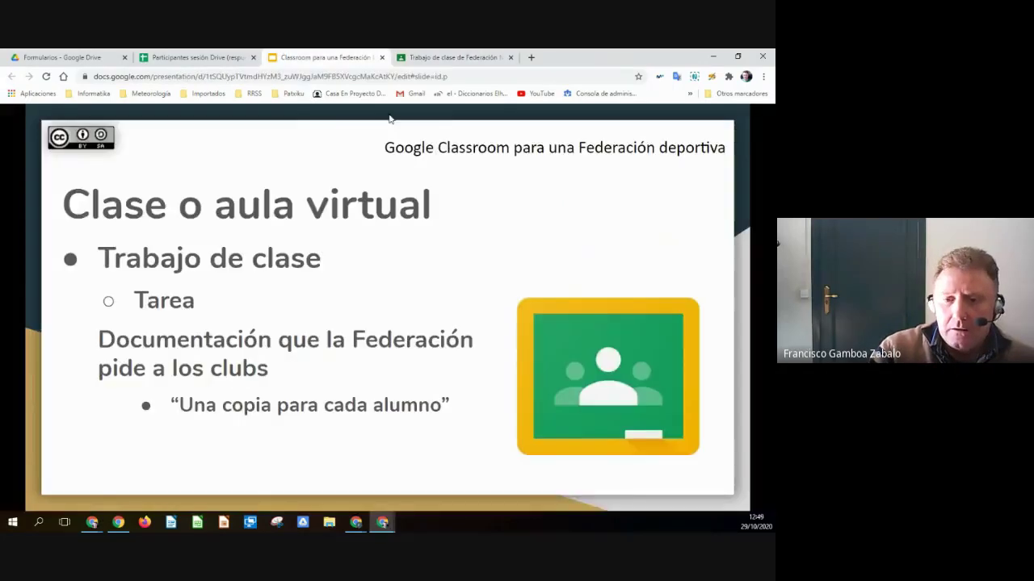
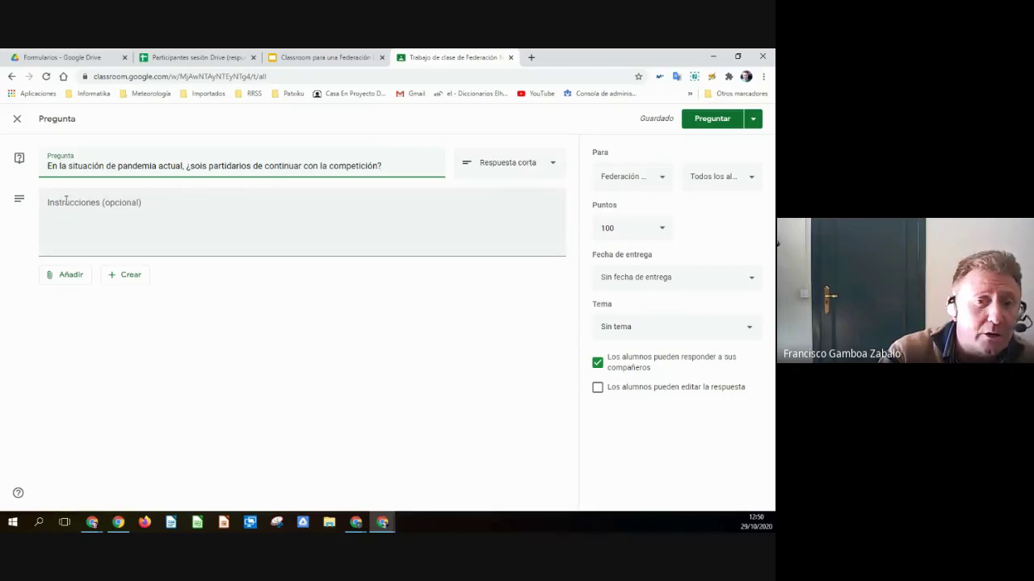
# - Switch the pandemic question to Varias opciones and enter the first answer, Sí
pyautogui.click(544, 168)
pyautogui.click(509, 185)
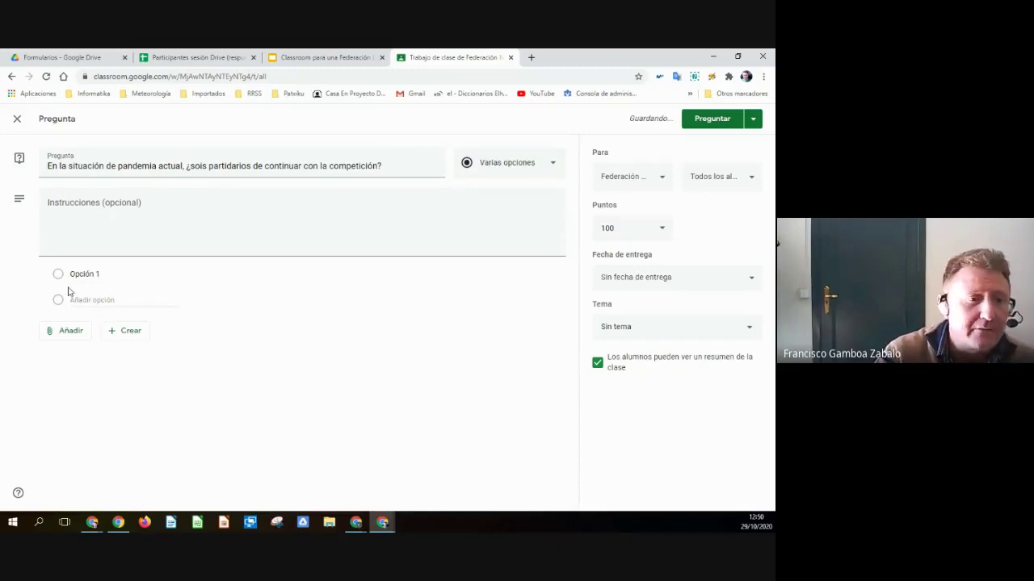
pyautogui.click(128, 275)
pyautogui.write('Sí')
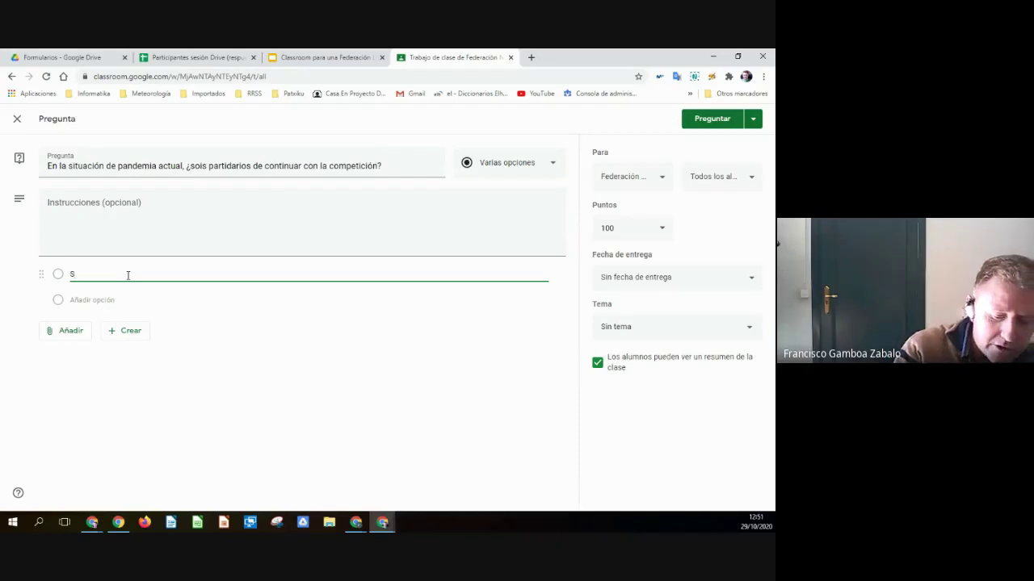
# - Add answer options No and the pasted 'Solo si se garantizan las medidas de seguridad'
pyautogui.click(73, 300)
pyautogui.write('No')
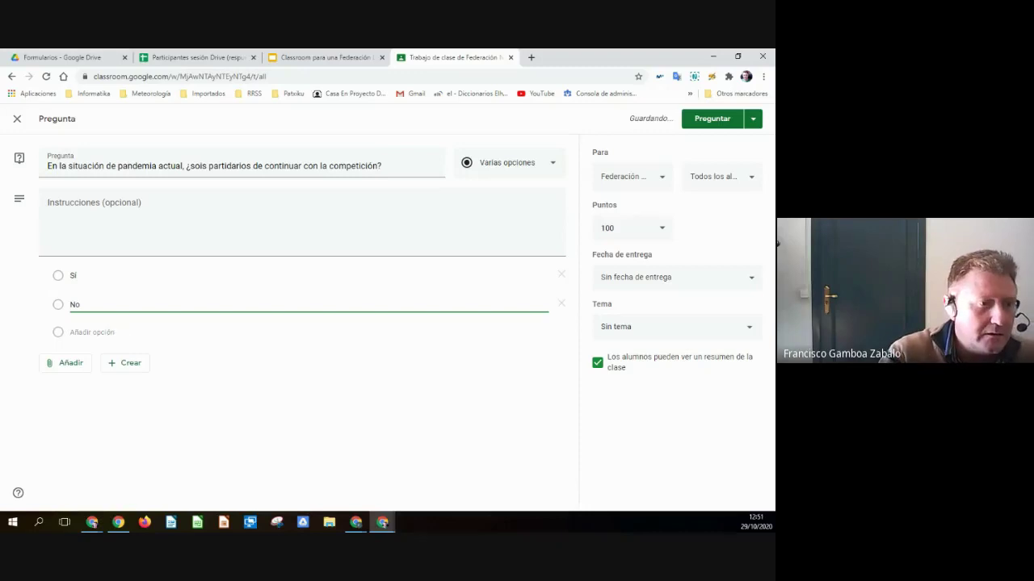
pyautogui.click(777, 242)
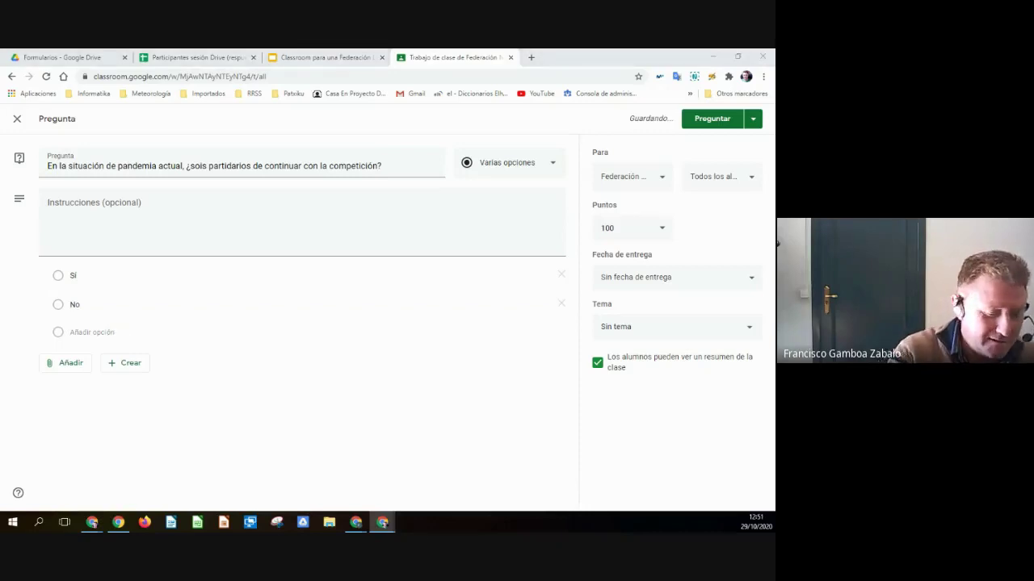
pyautogui.click(100, 333)
pyautogui.write('Solo si se garantizan las medidas de seguridad')
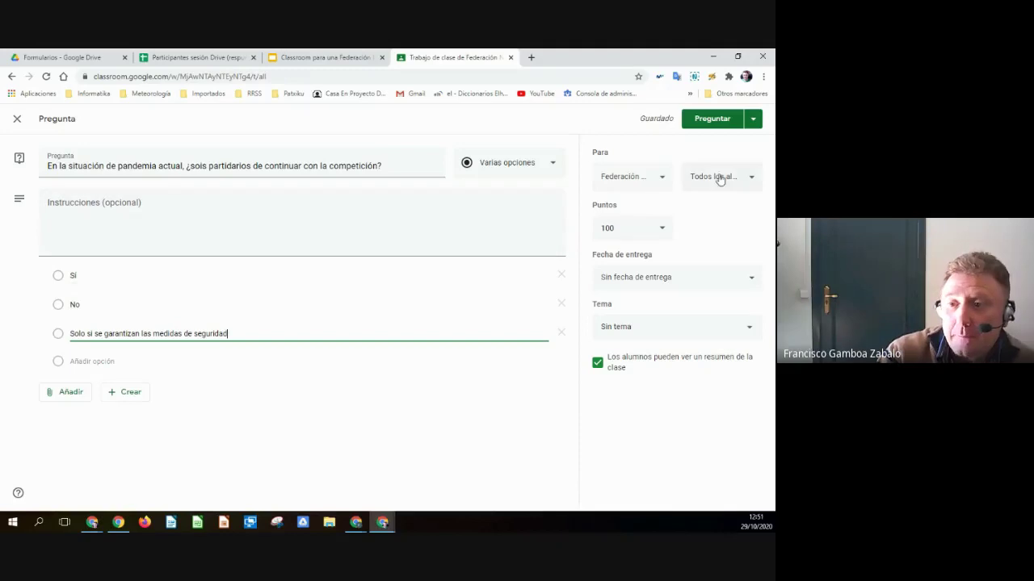
# - Make the question Sin calificar with a due date of 31 October
pyautogui.click(656, 231)
pyautogui.click(646, 250)
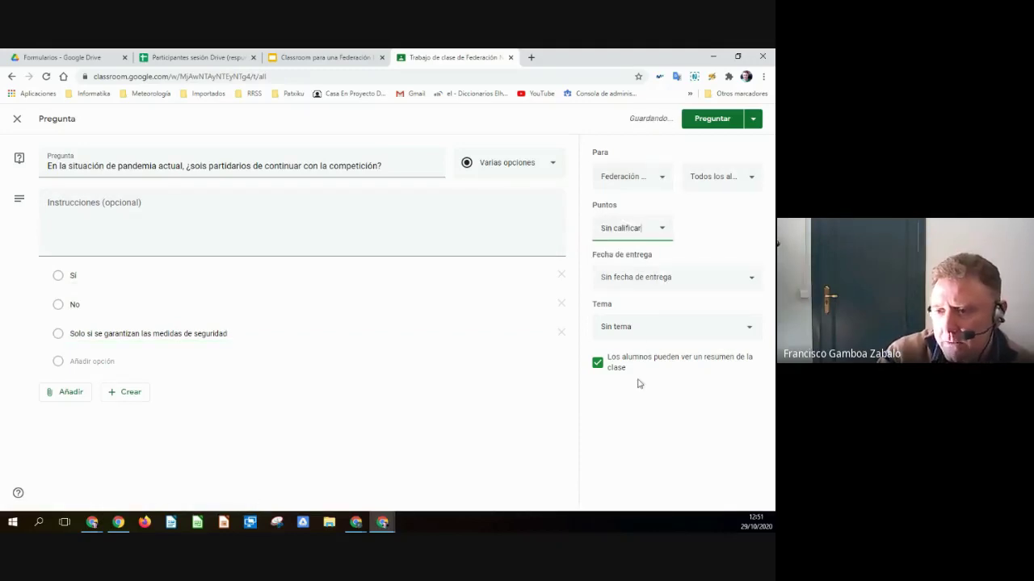
pyautogui.click(679, 279)
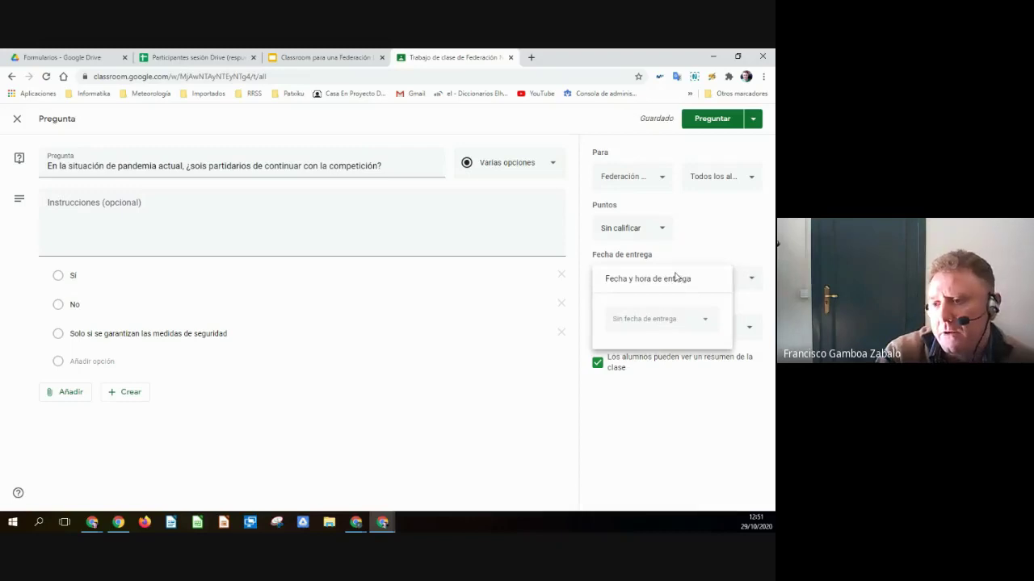
pyautogui.click(669, 322)
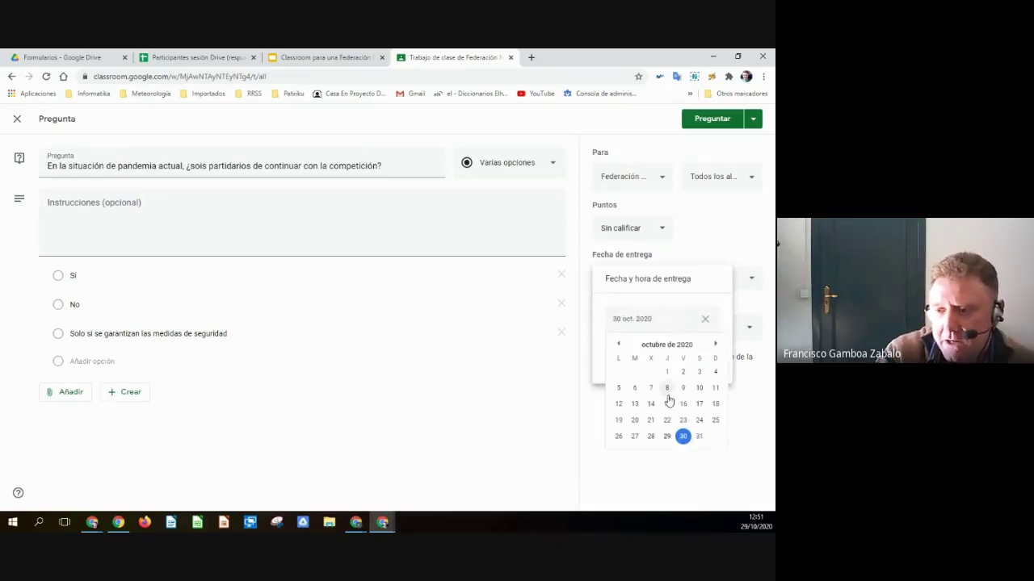
pyautogui.click(699, 436)
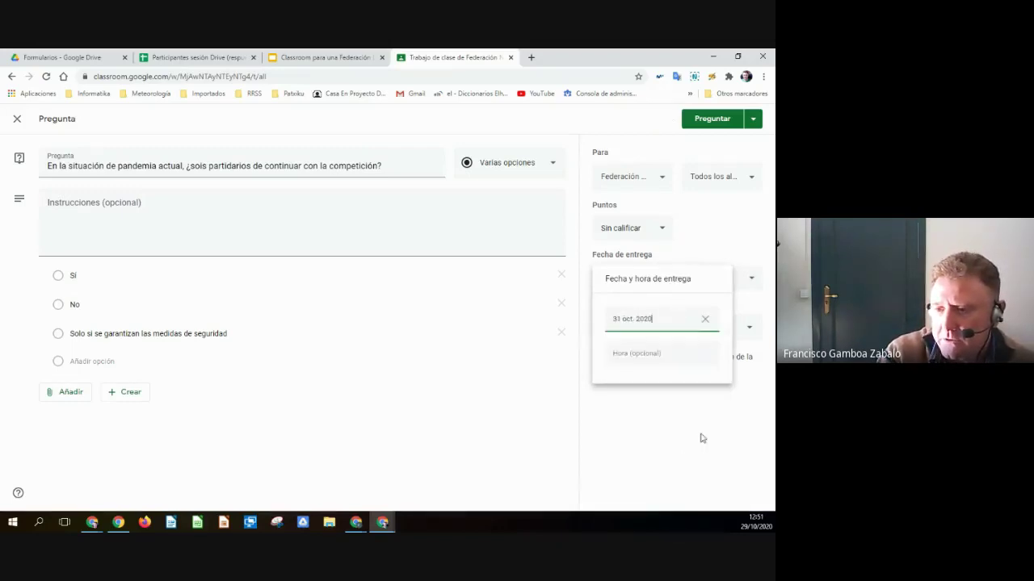
pyautogui.click(684, 283)
pyautogui.click(690, 262)
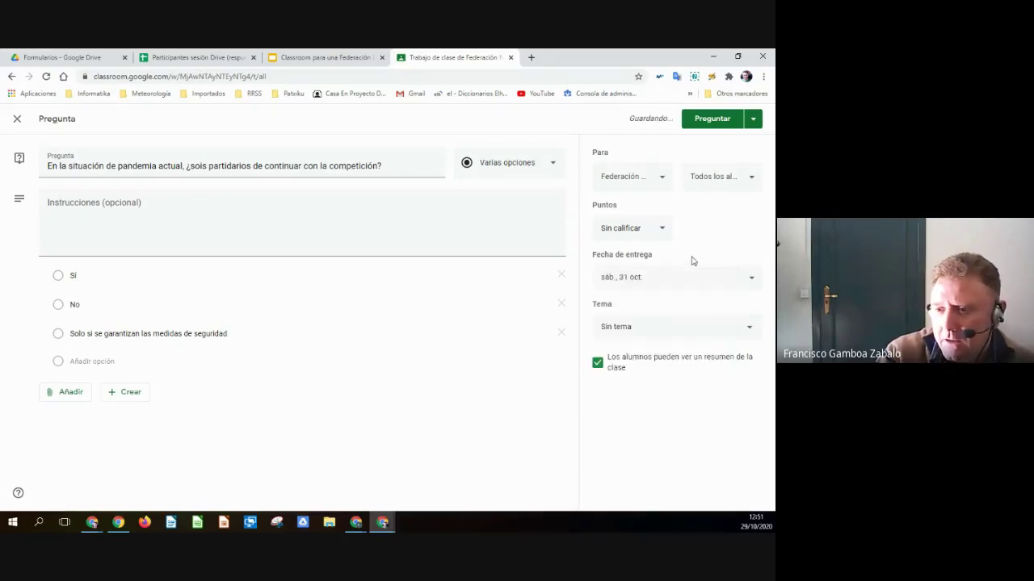
# - Keep it Sin tema, leave the class summary visible to students, and post it
pyautogui.click(668, 332)
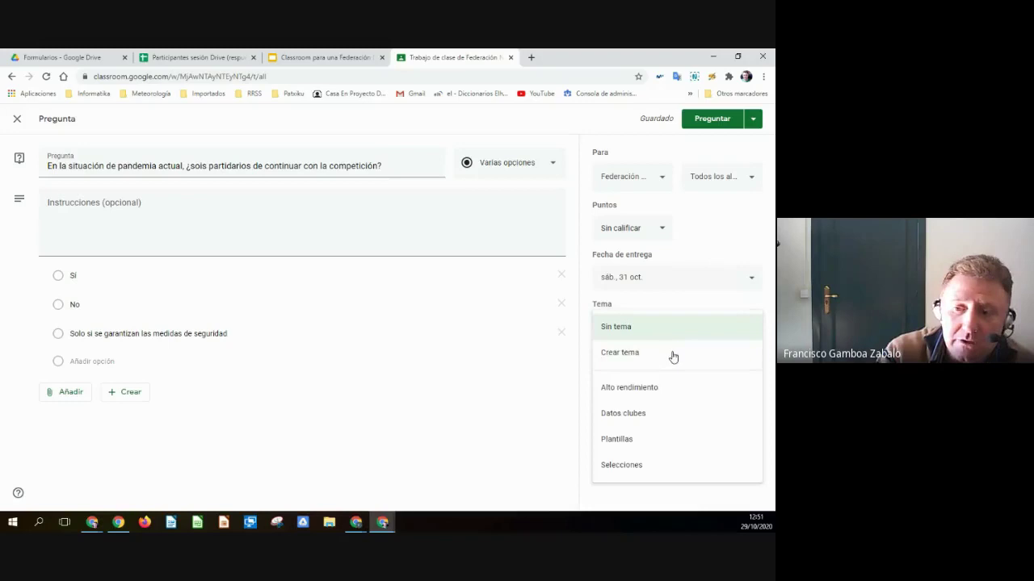
pyautogui.click(637, 328)
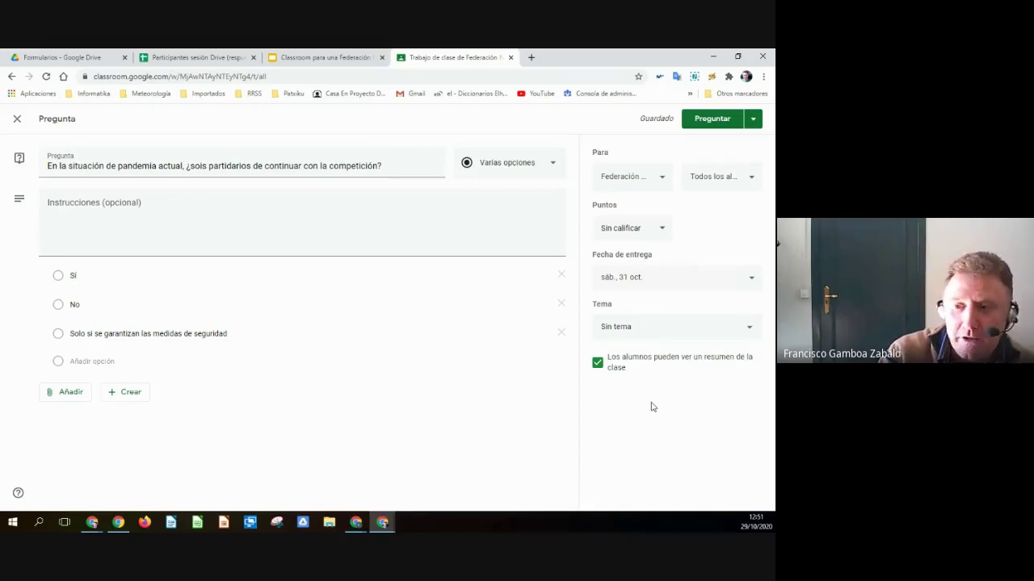
pyautogui.click(598, 364)
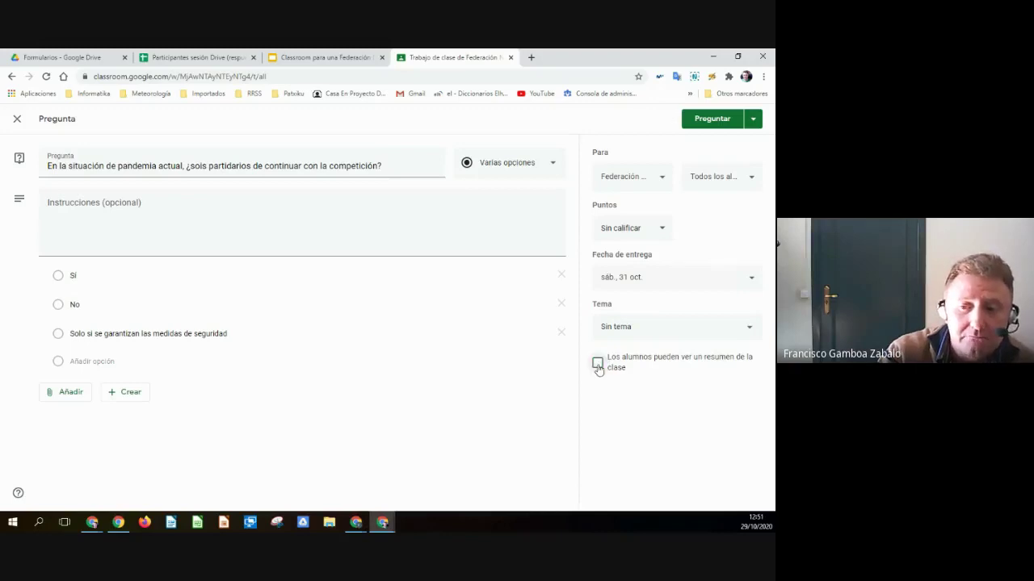
pyautogui.click(597, 364)
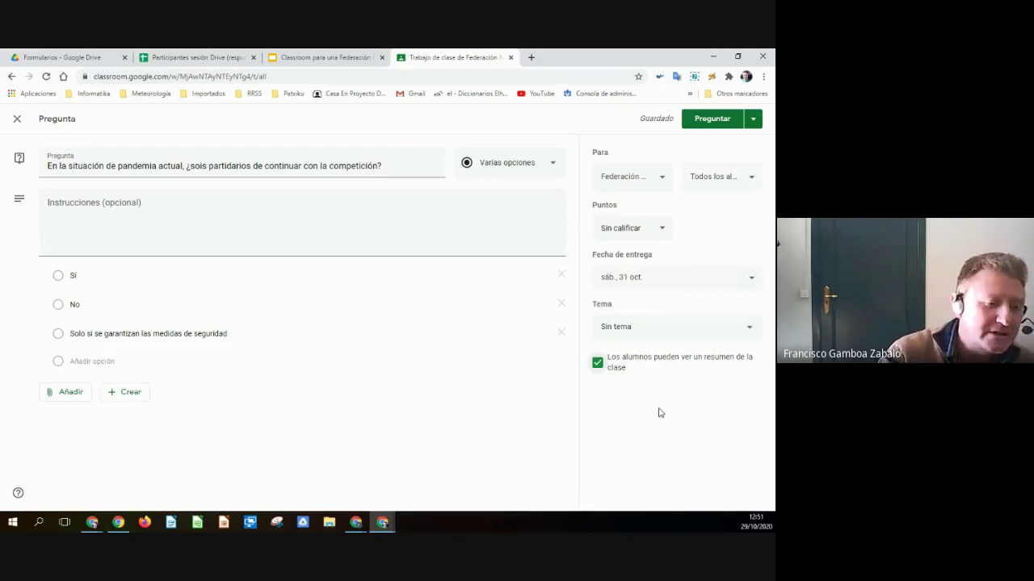
pyautogui.click(712, 118)
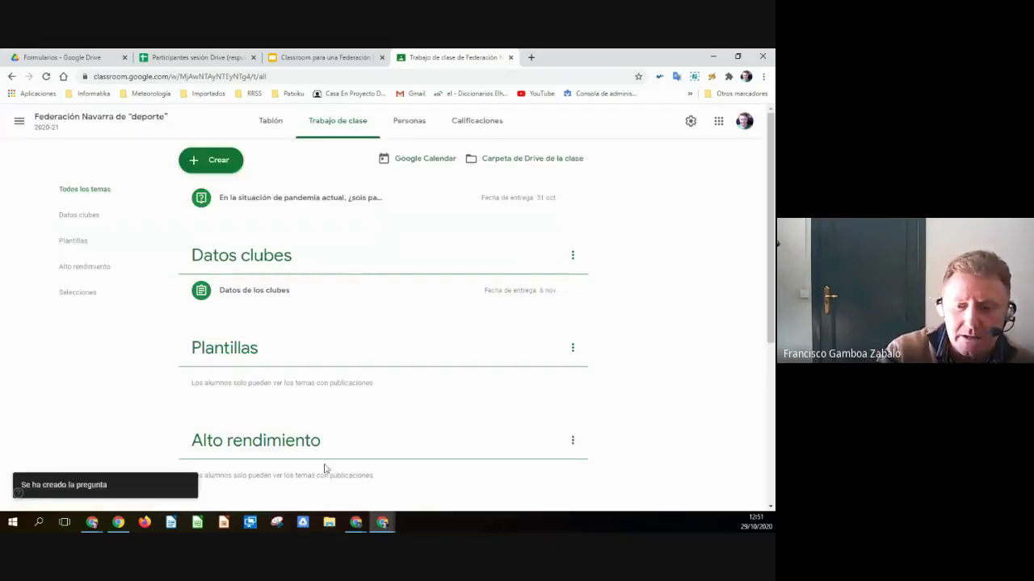
# - In the student's incognito window, open the class's classwork page and reload it
pyautogui.moveTo(90, 523)
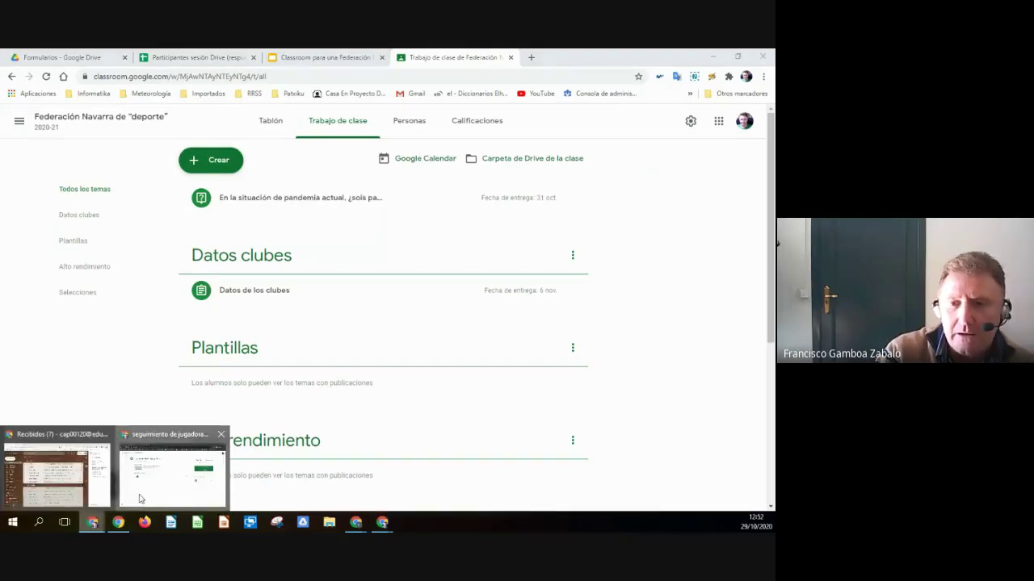
pyautogui.click(137, 494)
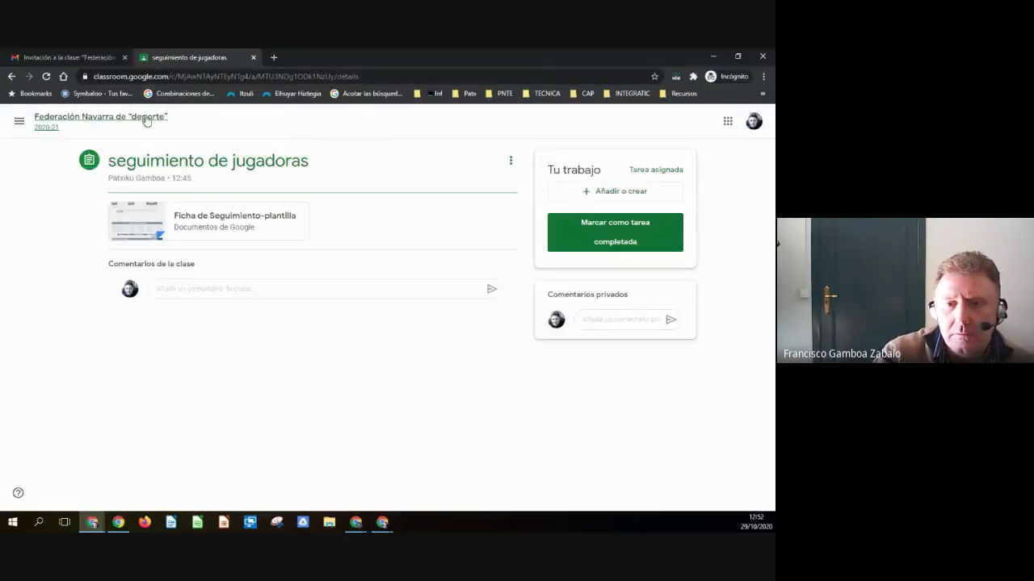
pyautogui.click(110, 121)
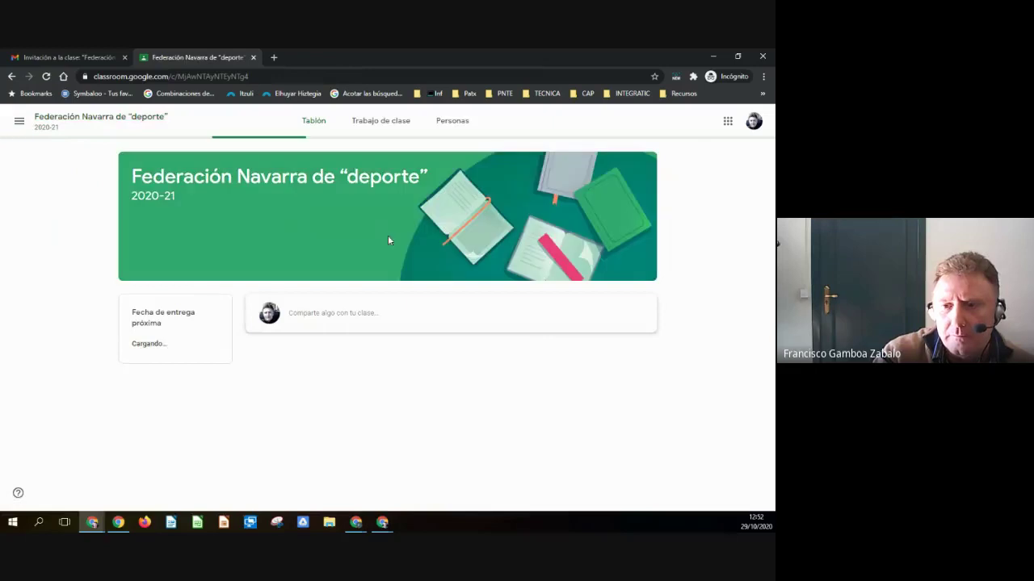
pyautogui.click(377, 125)
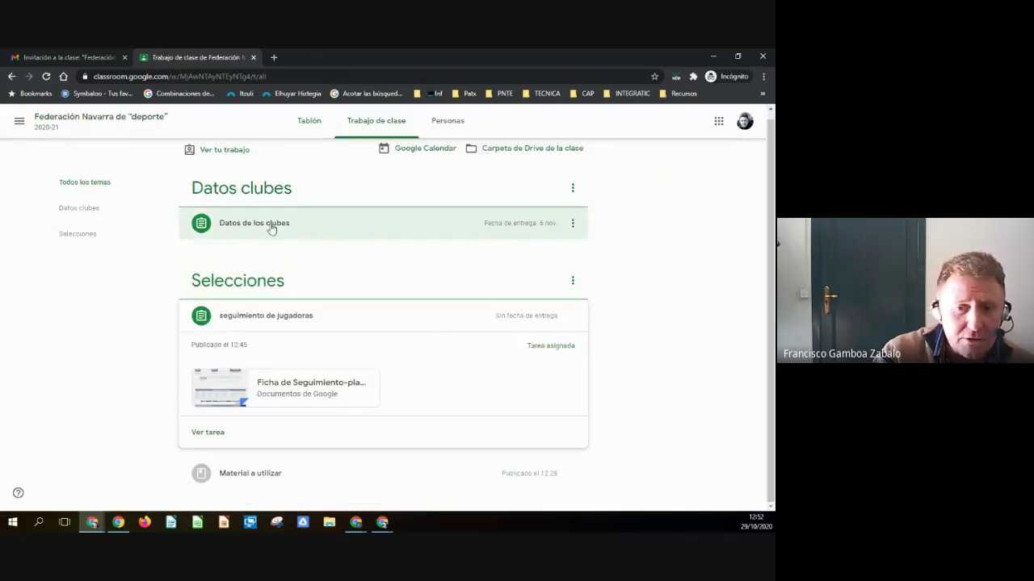
pyautogui.scroll(1, 122, 161)
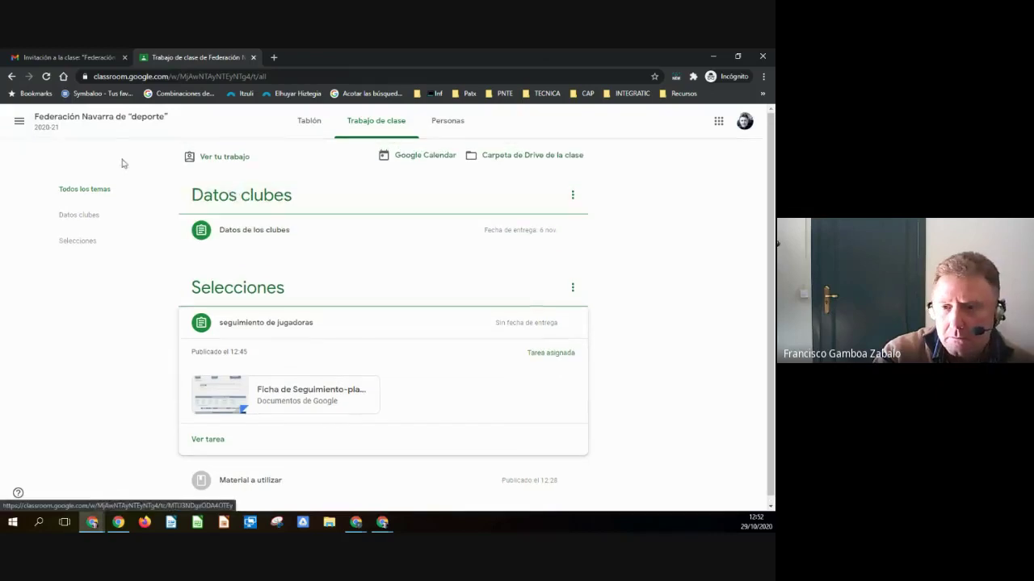
pyautogui.click(46, 76)
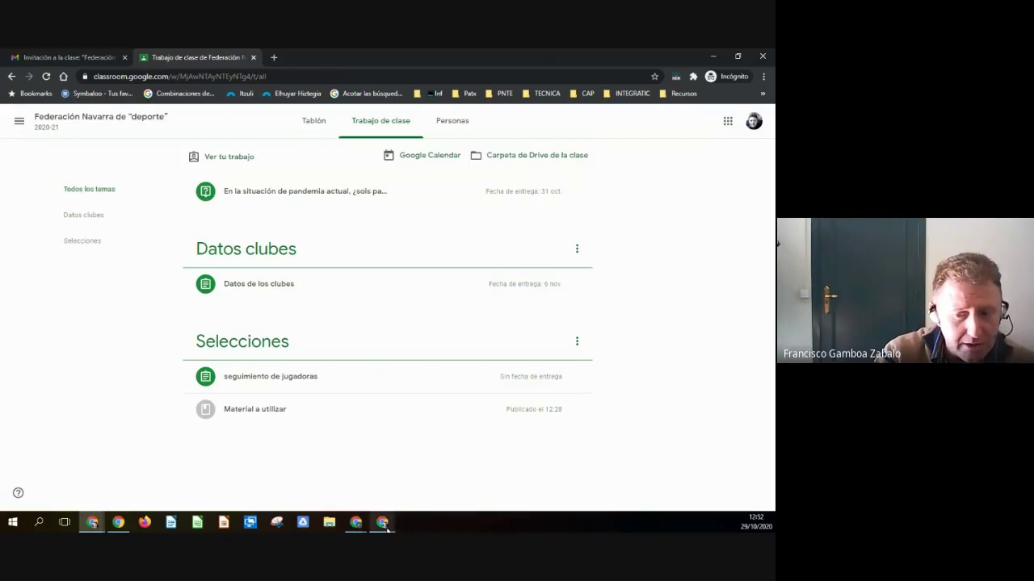
pyautogui.moveTo(385, 525)
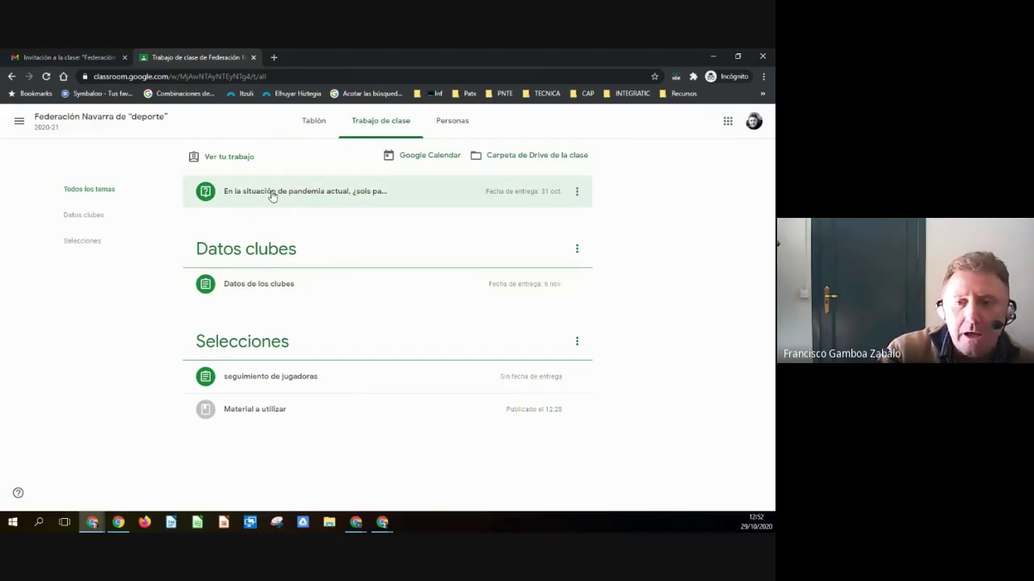
# - As the student, hand in 'Solo si se garantizan las medidas de seguridad', then return to the teacher's window
pyautogui.click(273, 195)
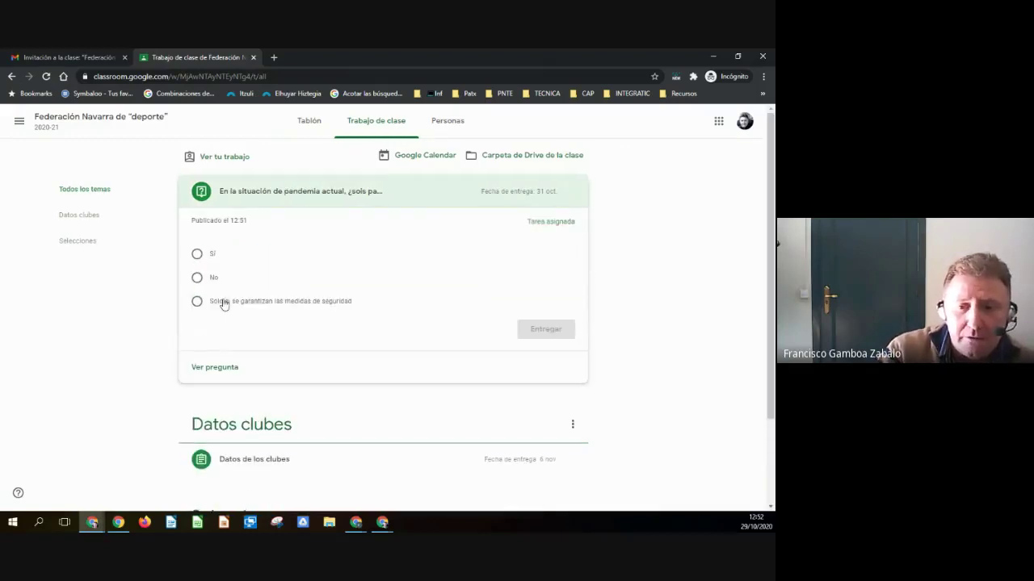
pyautogui.click(196, 302)
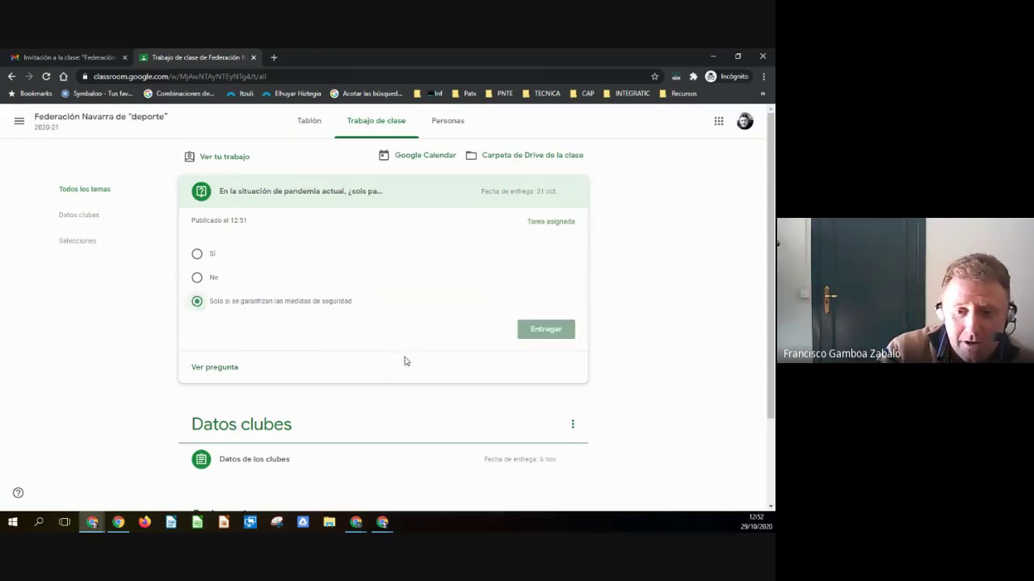
pyautogui.click(545, 329)
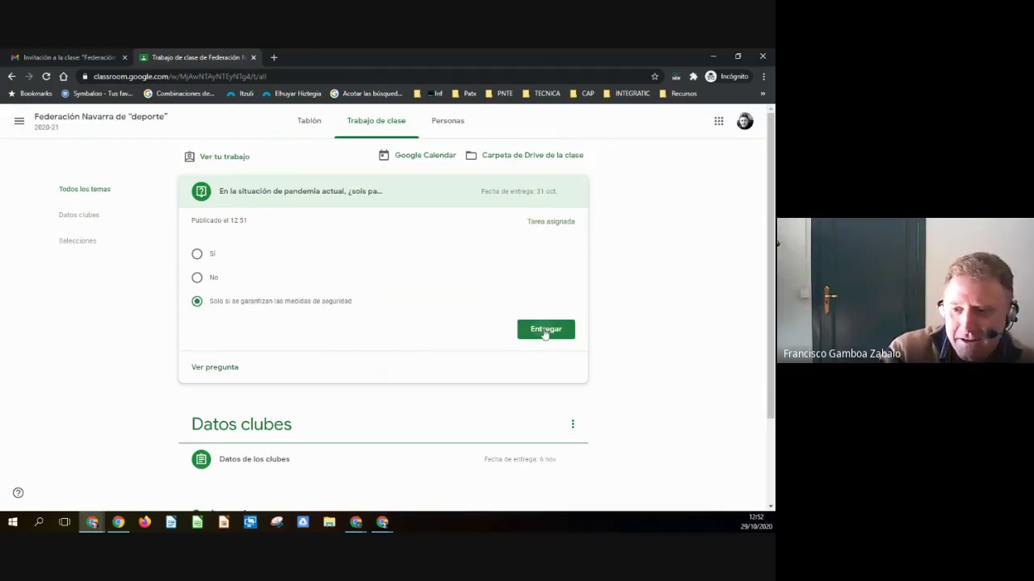
pyautogui.click(443, 335)
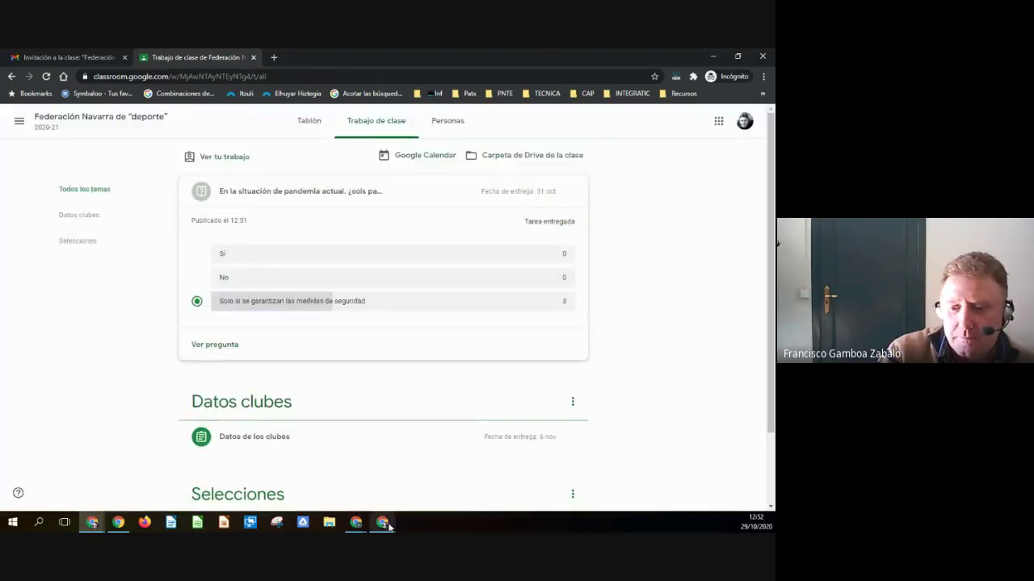
pyautogui.click(386, 524)
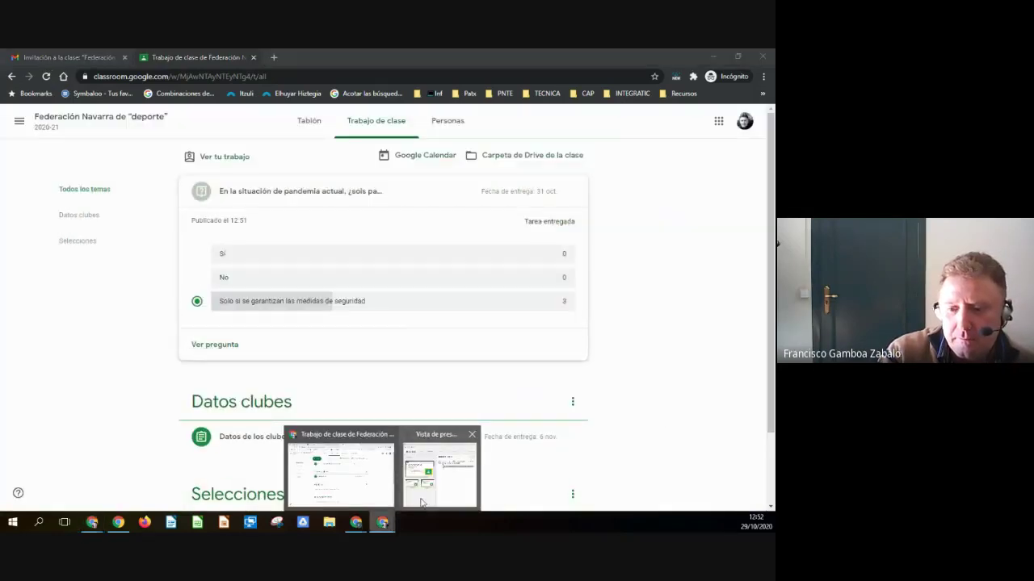
pyautogui.click(331, 493)
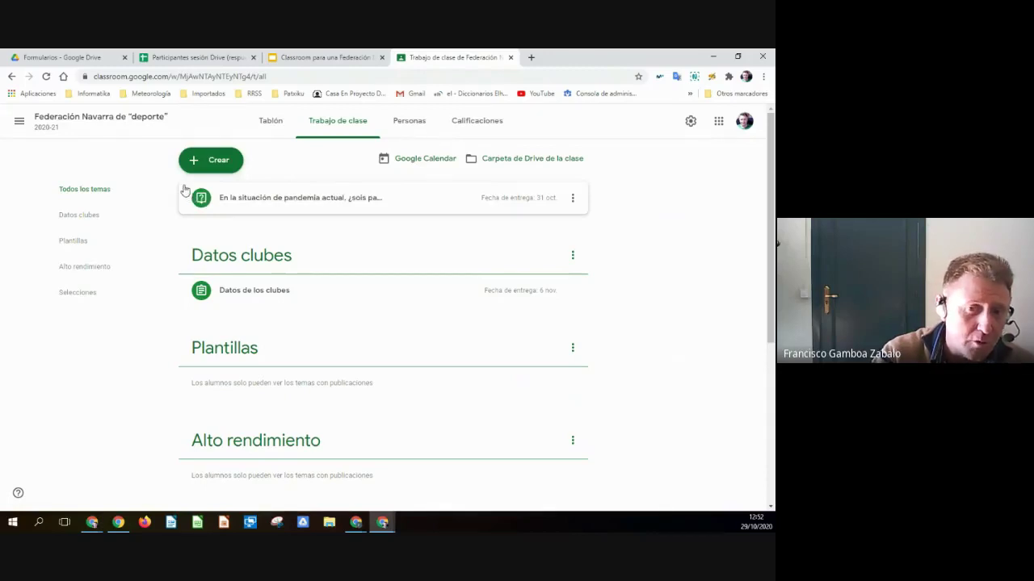
# - Expand the pandemic question to see 3 of 6 answered, then return to the Slides tab
pyautogui.moveTo(183, 190); pyautogui.dragTo(295, 178)
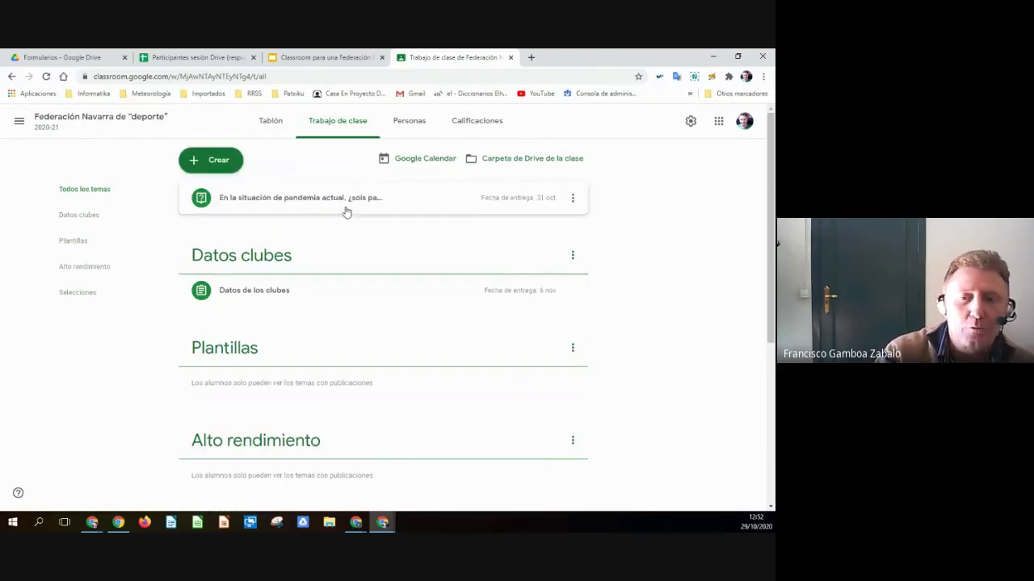
pyautogui.click(305, 202)
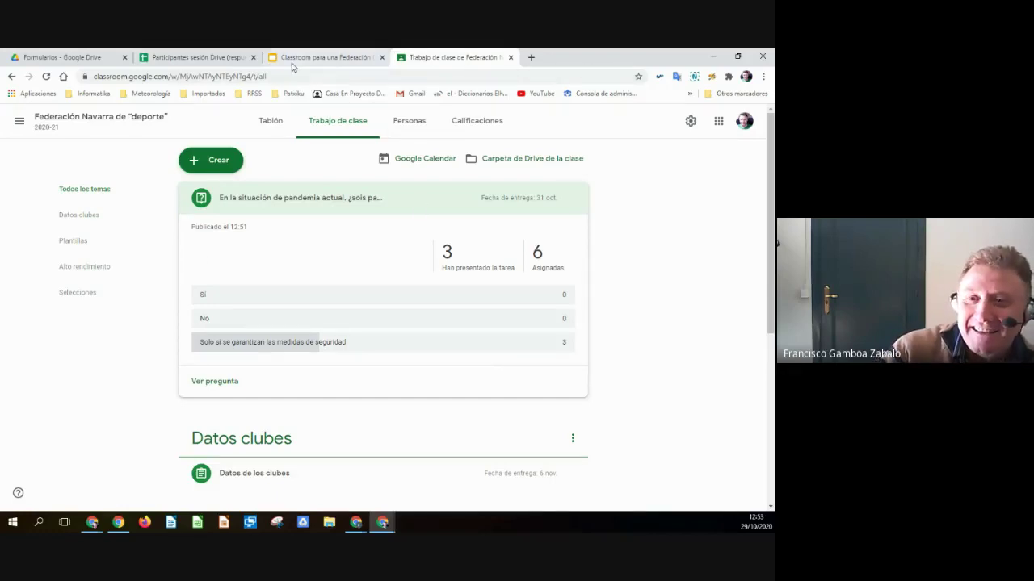
pyautogui.click(319, 57)
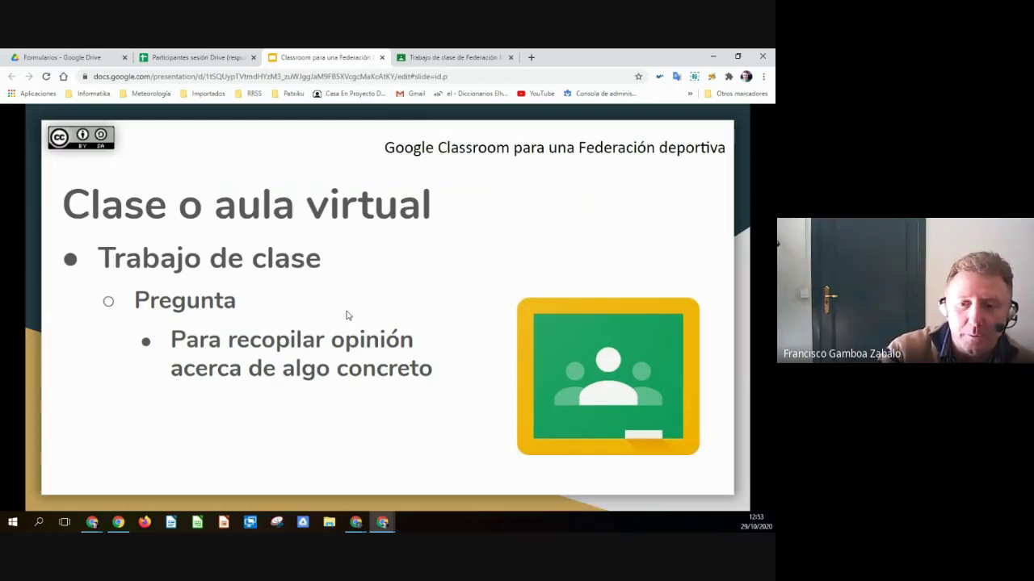
# - Advance to the Configuración slide, then open the class Stream in Classroom
pyautogui.press('Right')
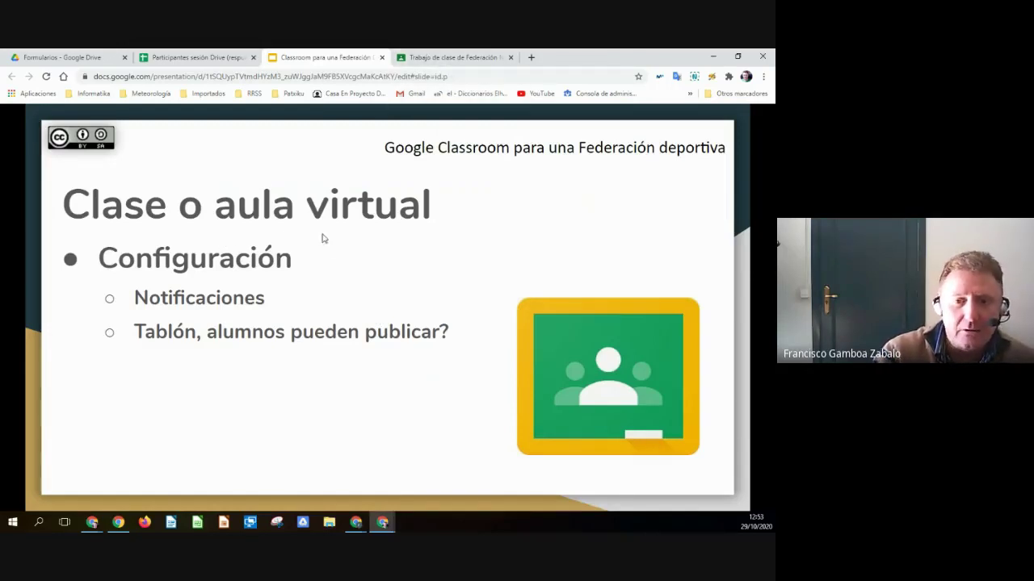
pyautogui.click(463, 58)
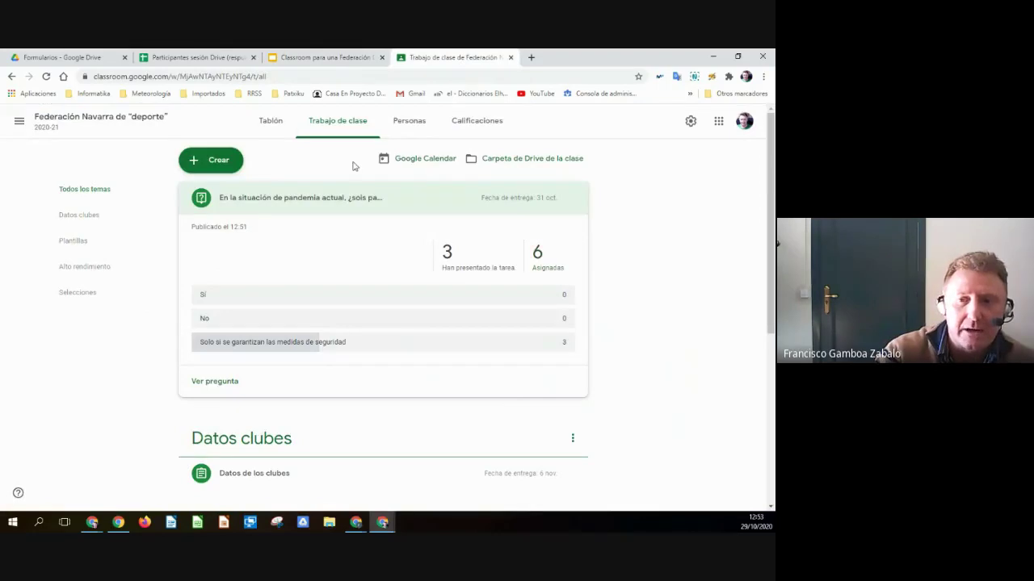
pyautogui.click(86, 123)
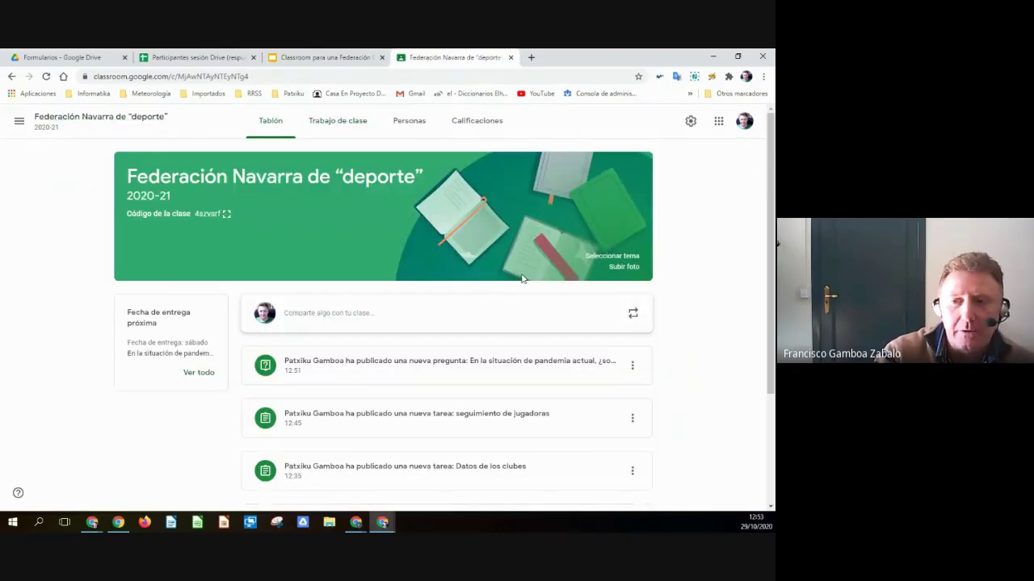
# - In class settings, review the Habilitado invitation-code options unchanged and display the class code enlarged
pyautogui.click(690, 121)
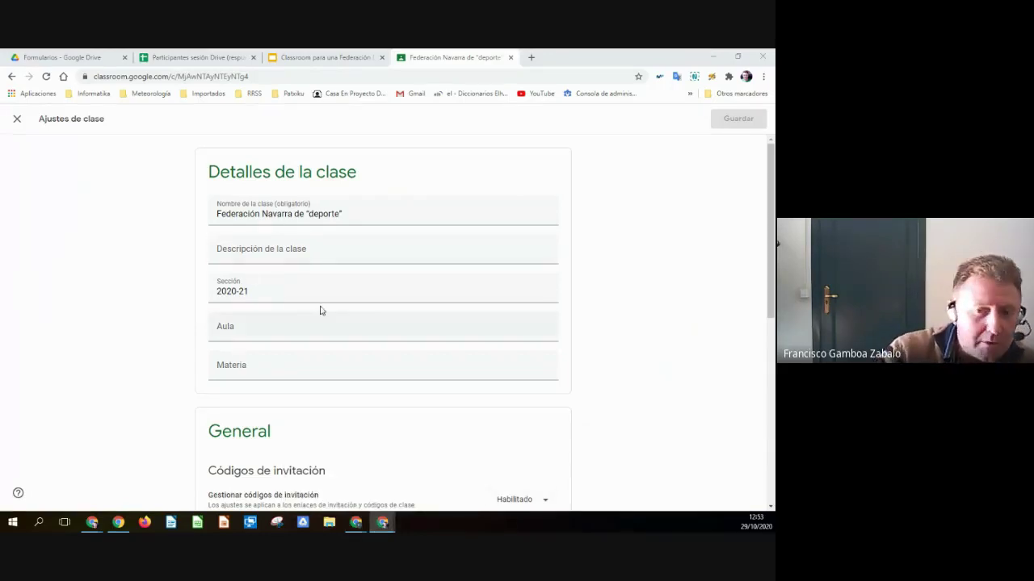
pyautogui.scroll(-2, 457, 290)
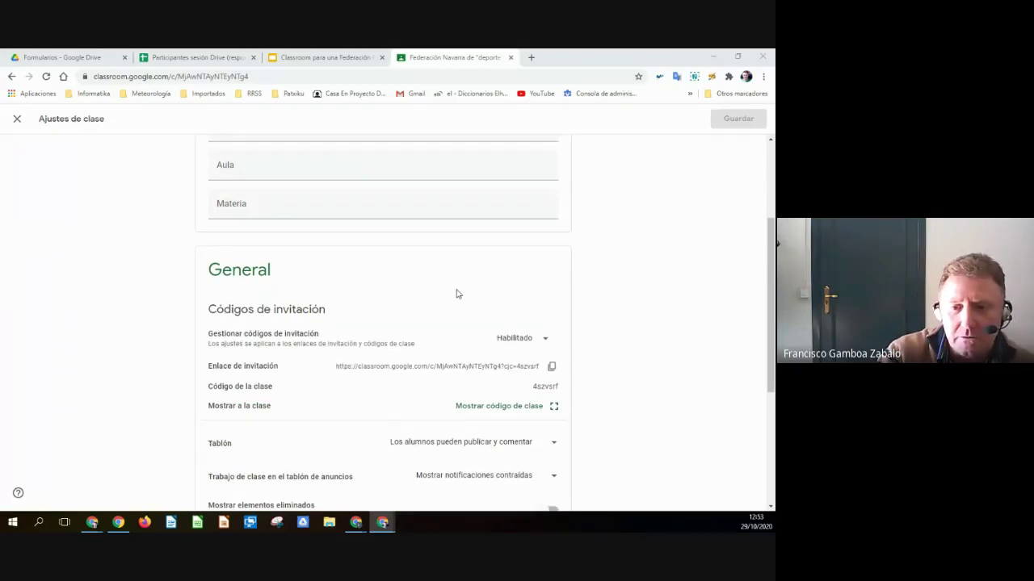
pyautogui.scroll(-1, 457, 294)
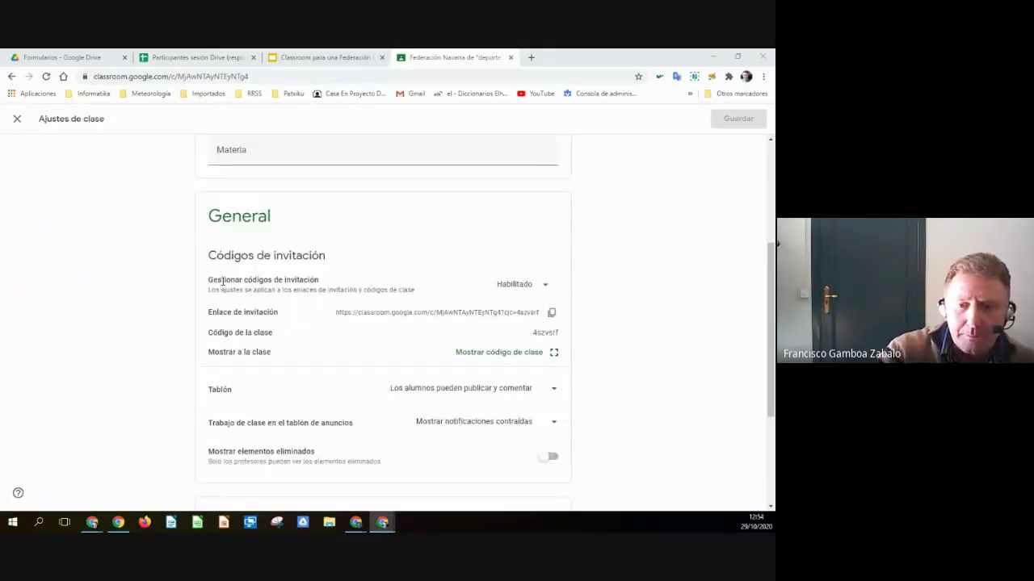
pyautogui.scroll(-1, 223, 281)
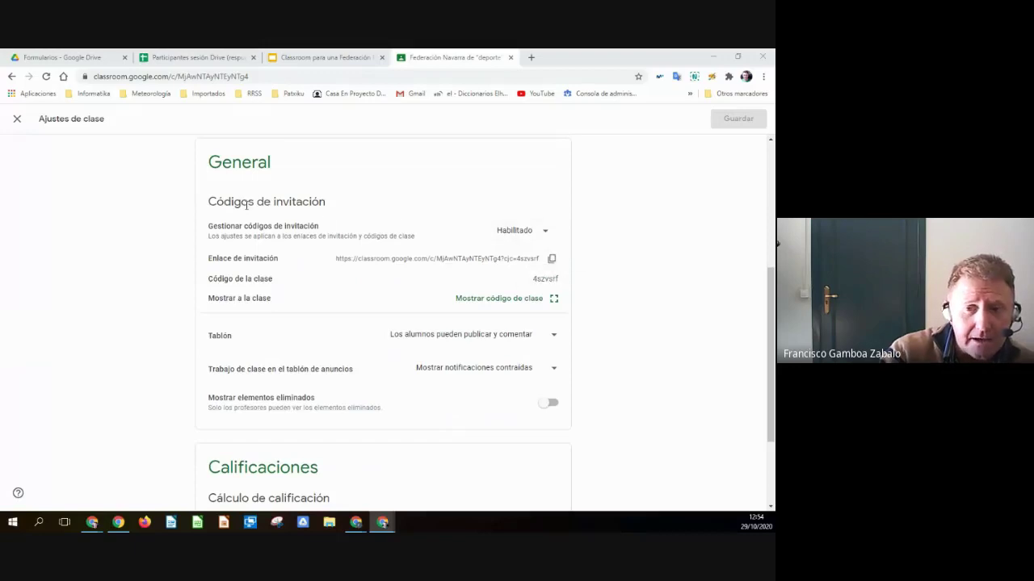
pyautogui.click(545, 233)
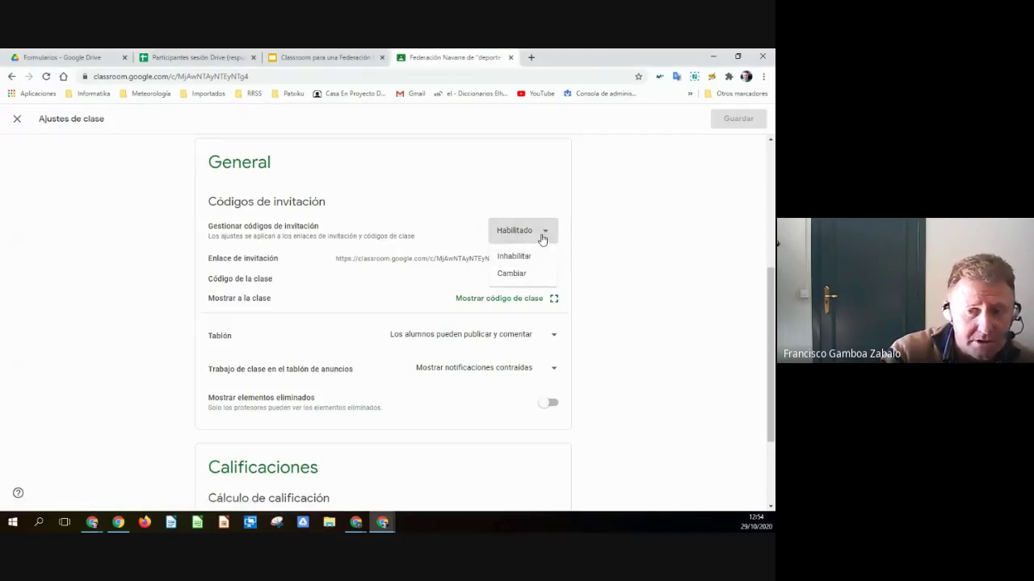
pyautogui.click(608, 231)
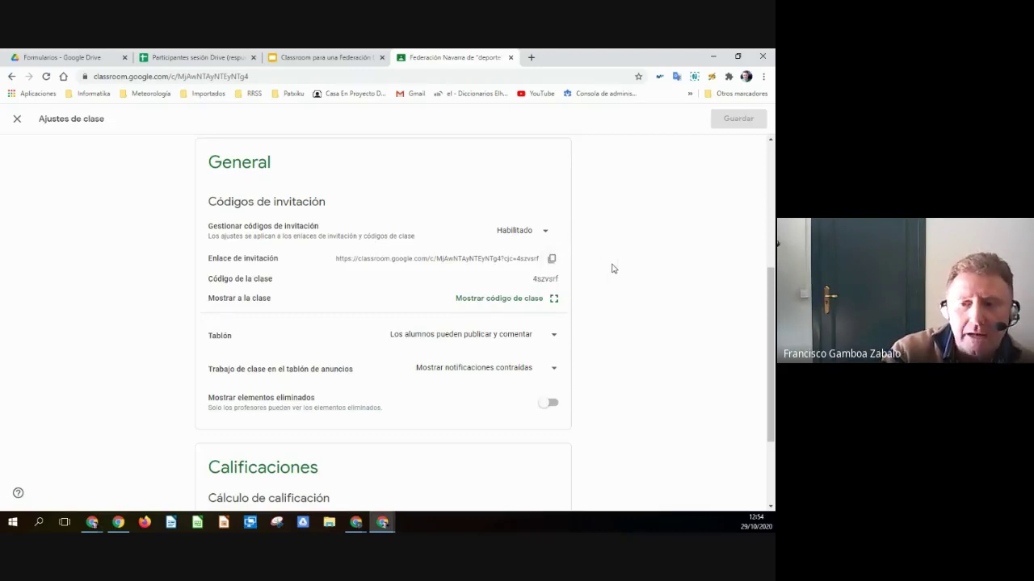
pyautogui.doubleClick(545, 279)
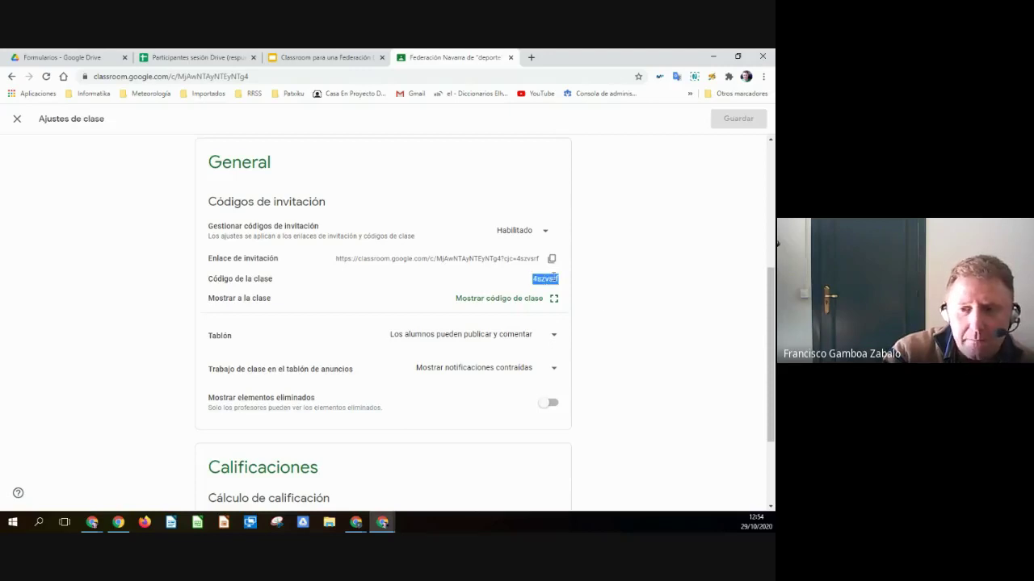
pyautogui.click(482, 300)
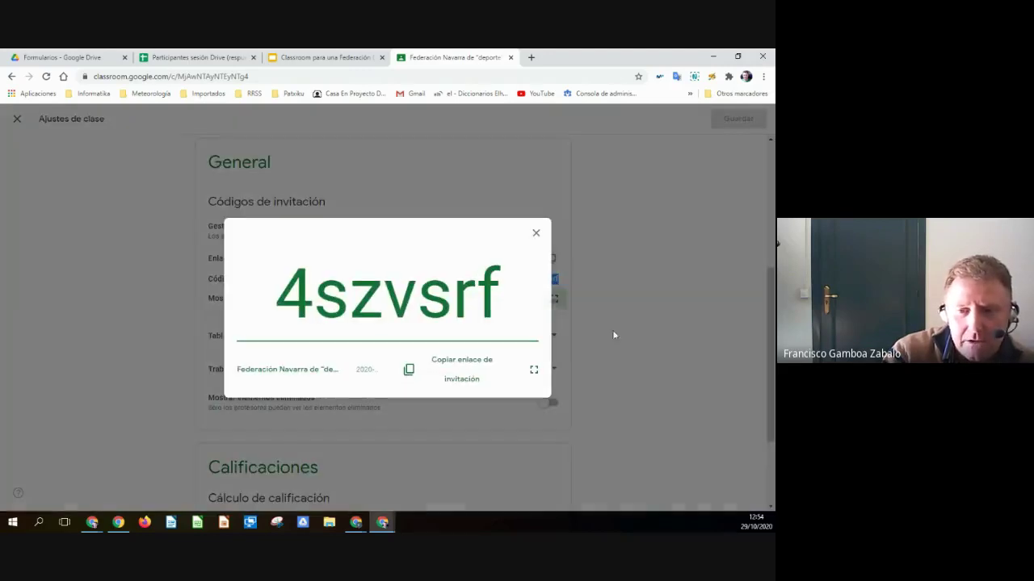
# - Show the class code full screen, then close it and the Ajustes de clase panel
pyautogui.click(533, 370)
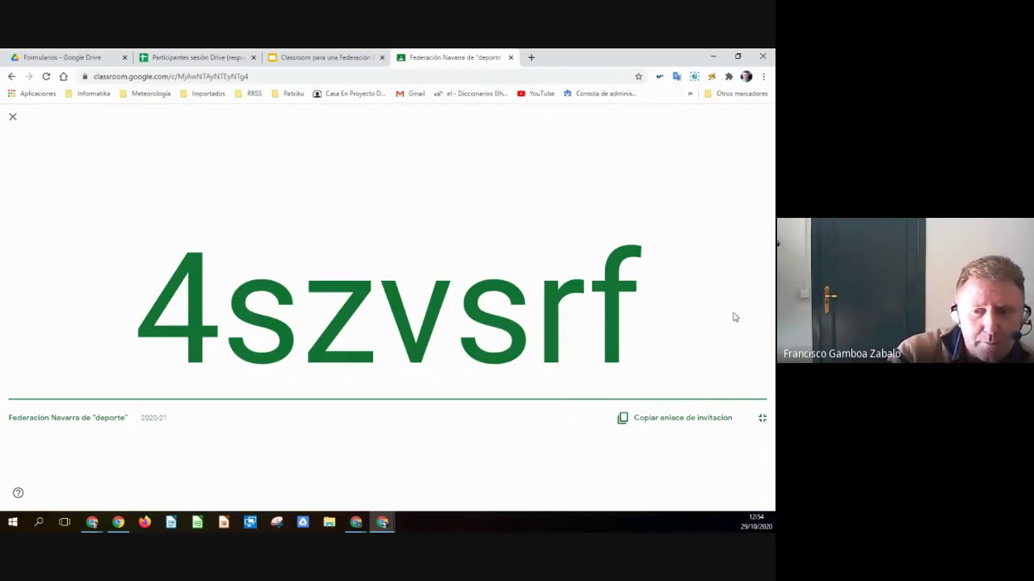
pyautogui.click(14, 117)
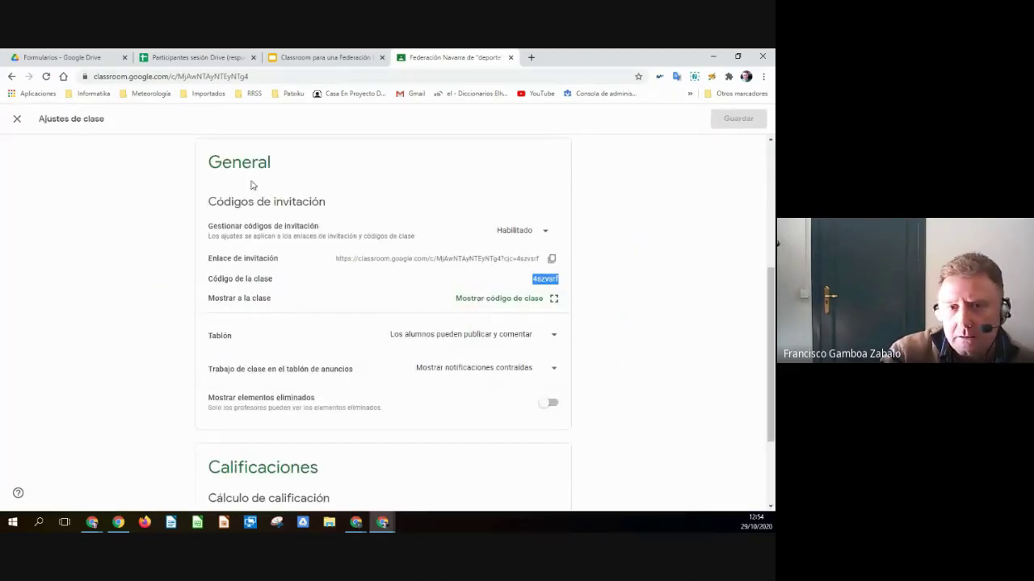
pyautogui.click(18, 121)
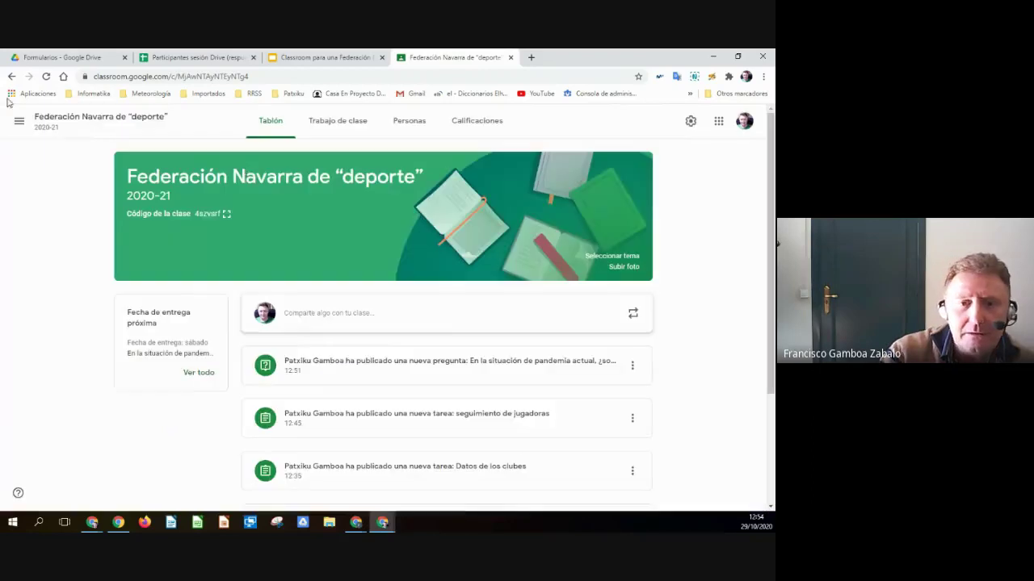
# - Go to the list of all classes and start joining a class with a code
pyautogui.click(19, 123)
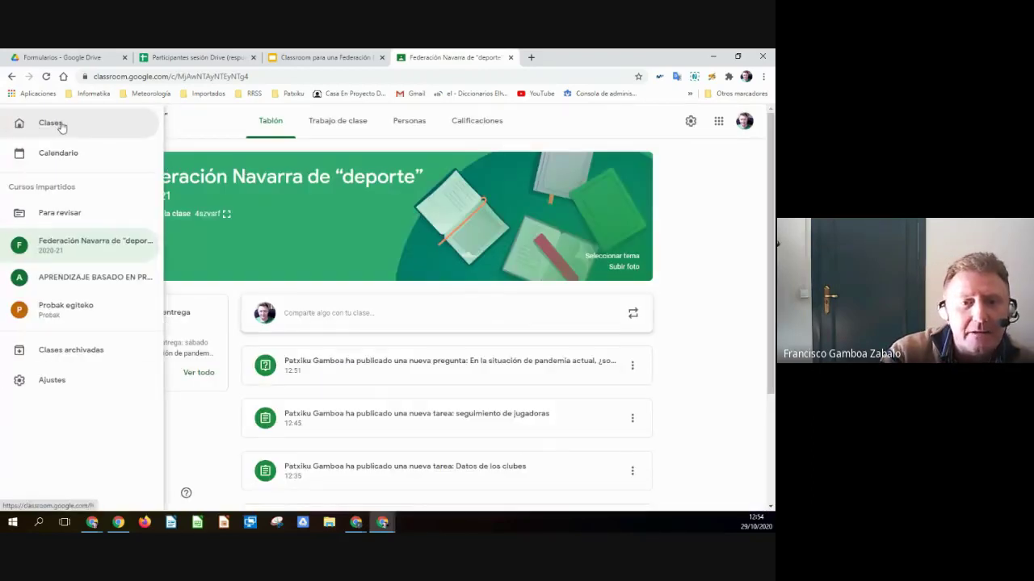
pyautogui.click(58, 127)
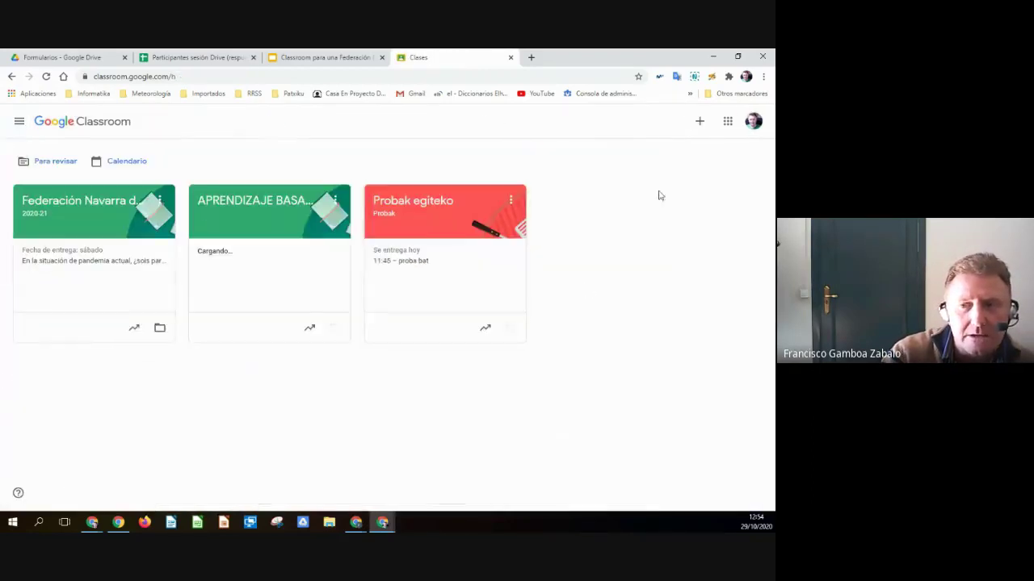
pyautogui.click(699, 122)
pyautogui.click(646, 146)
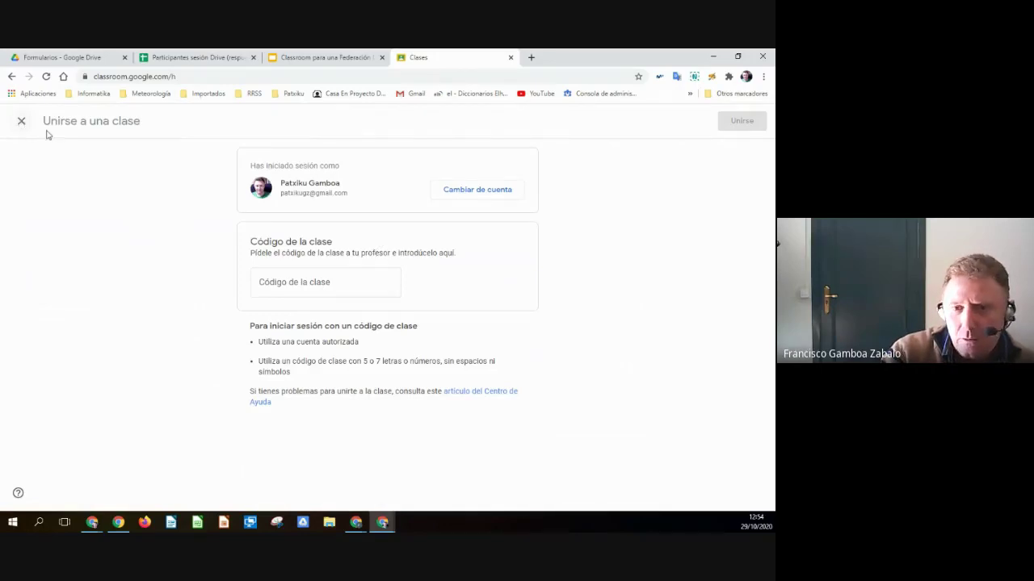
# - Clear the mistakenly entered 'Solo si' from the class code field and close the join page
pyautogui.click(373, 275)
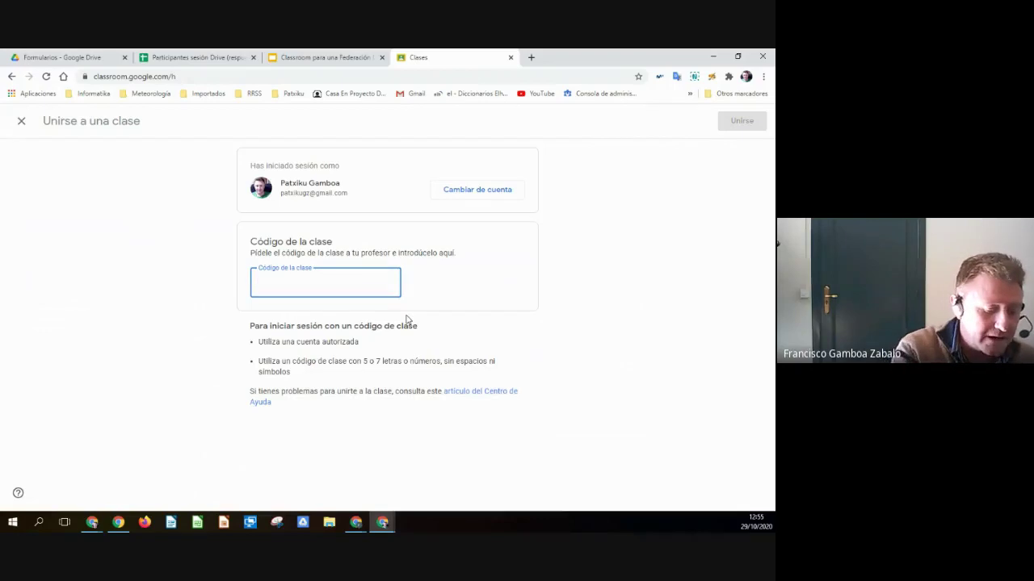
pyautogui.write('Solo si')
pyautogui.moveTo(373, 290); pyautogui.dragTo(223, 292)
pyautogui.press('BackSpace')
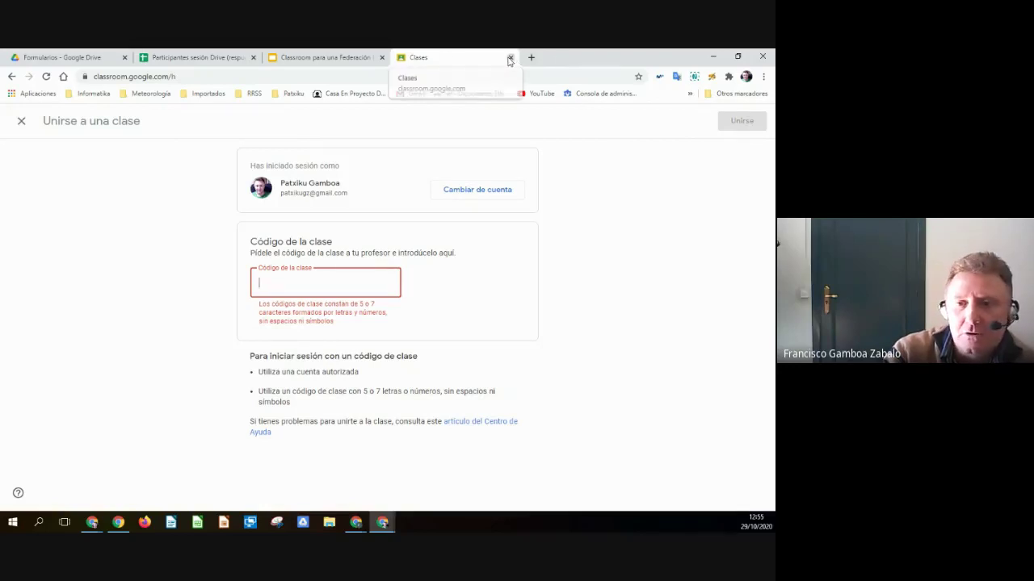
pyautogui.click(21, 120)
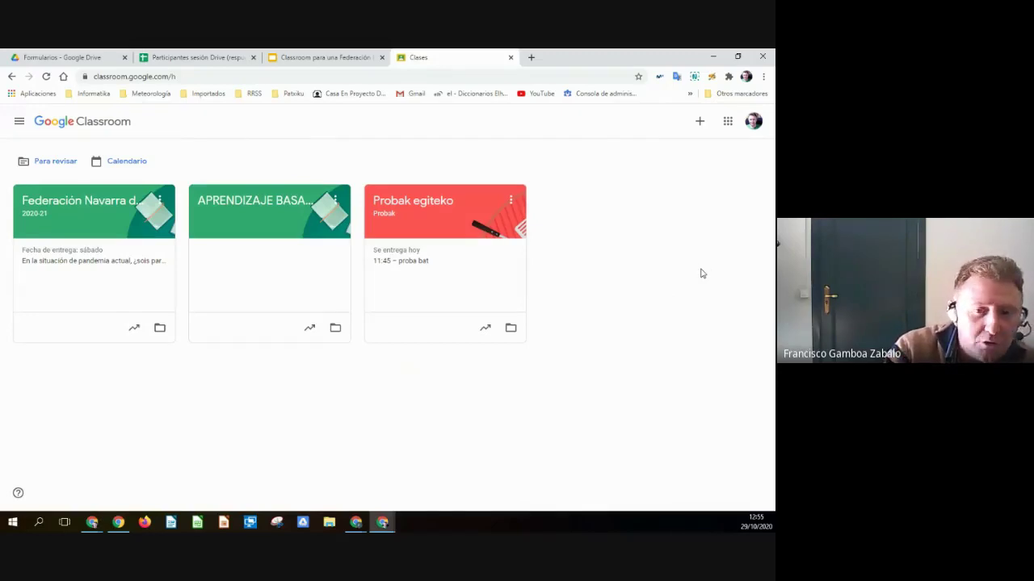
# - Open the Federación Navarra class, check Personas, then view Trabajo de clase after glancing at the slides
pyautogui.click(140, 231)
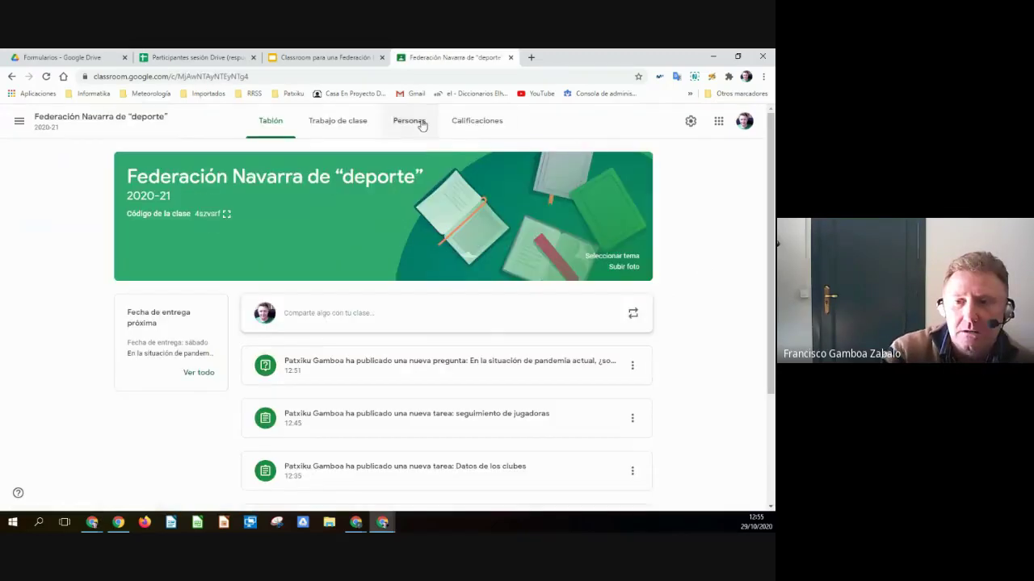
pyautogui.click(421, 126)
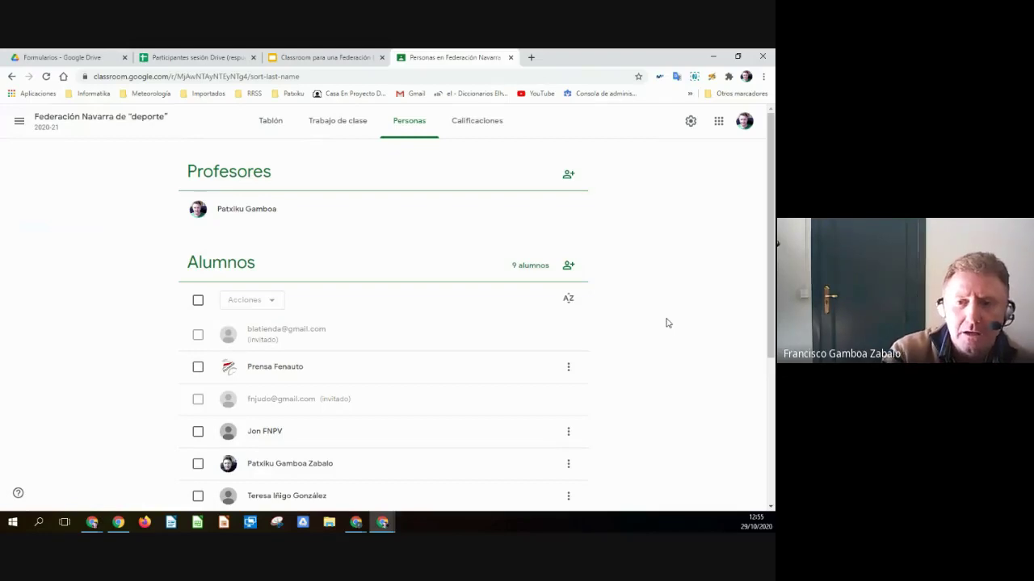
pyautogui.click(337, 121)
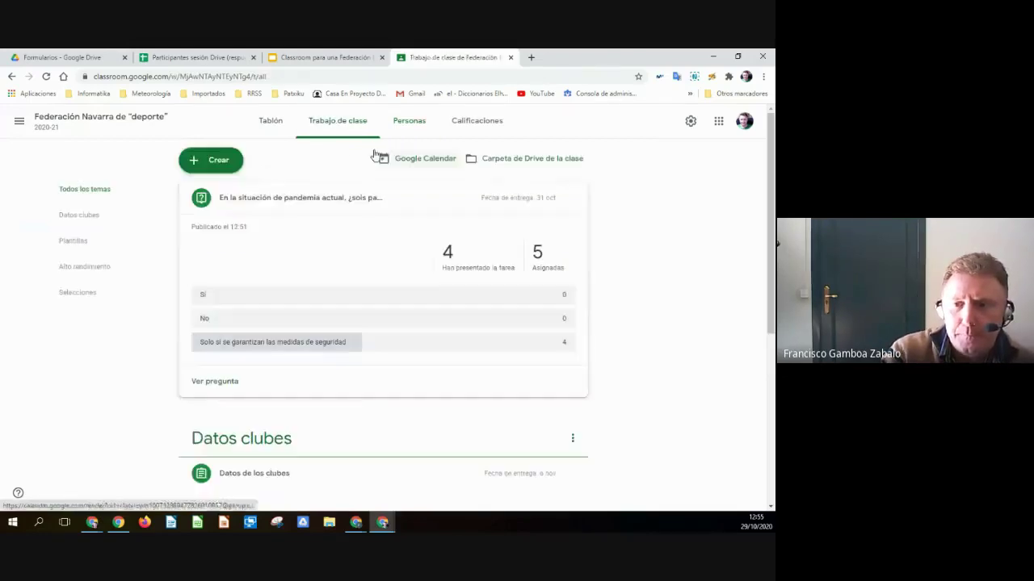
pyautogui.click(322, 57)
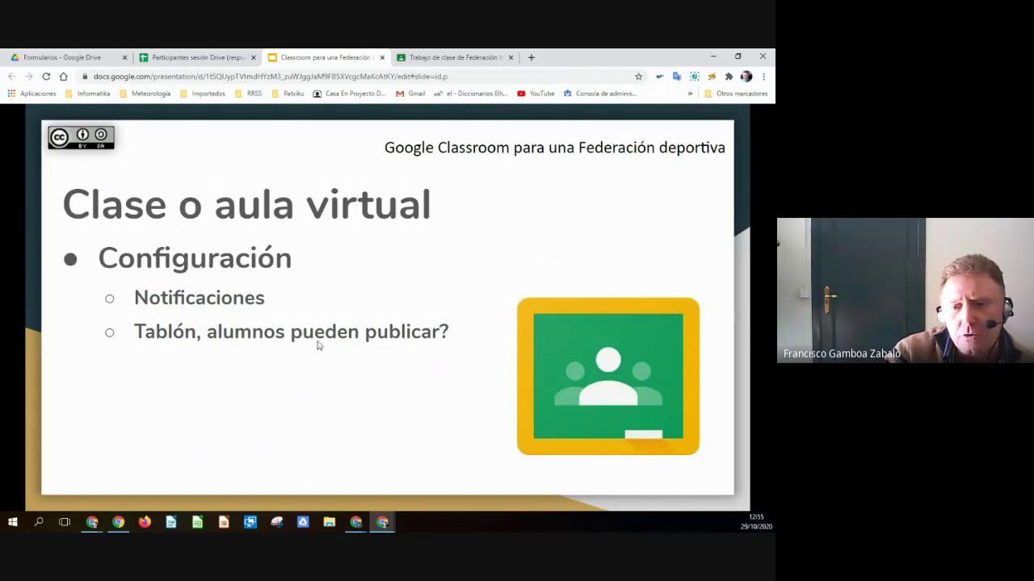
pyautogui.click(448, 57)
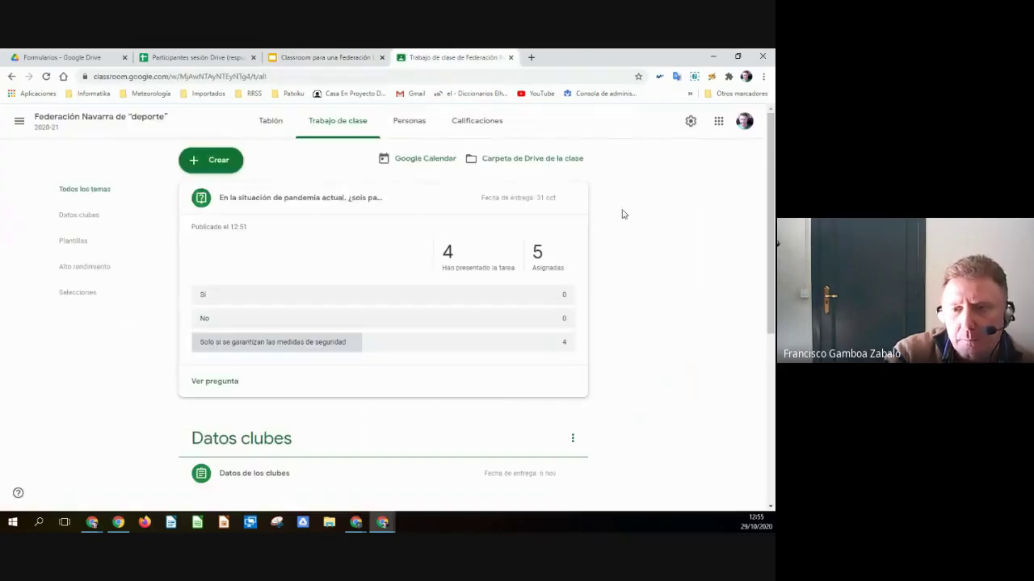
pyautogui.scroll(-2, 673, 279)
pyautogui.scroll(2, 670, 266)
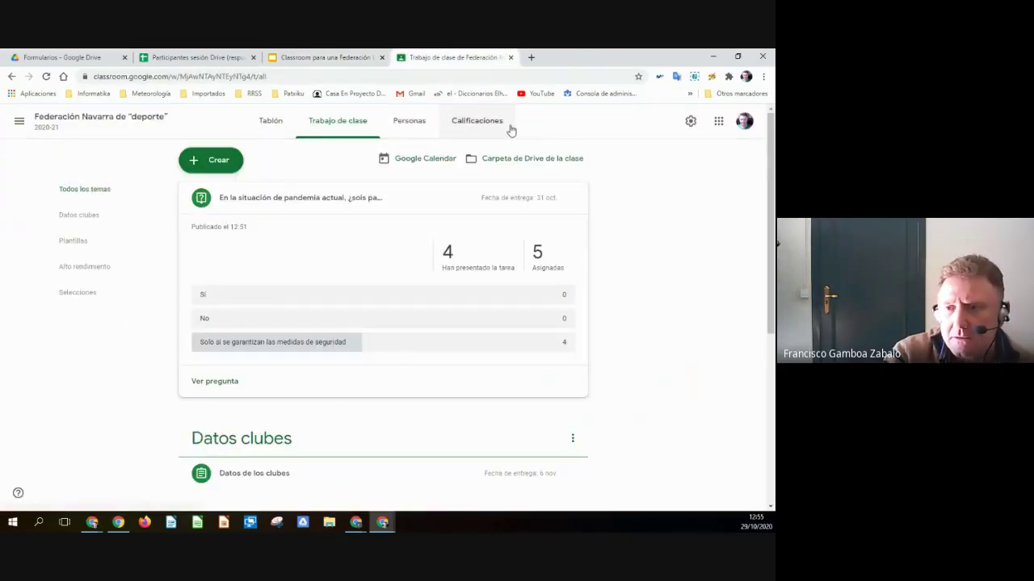
pyautogui.click(690, 122)
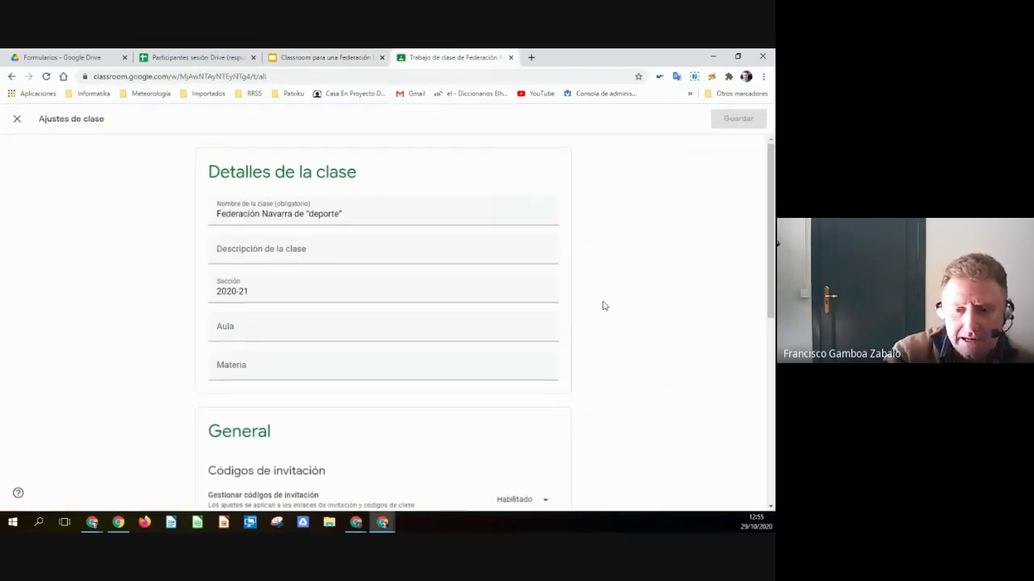
pyautogui.scroll(-4, 602, 306)
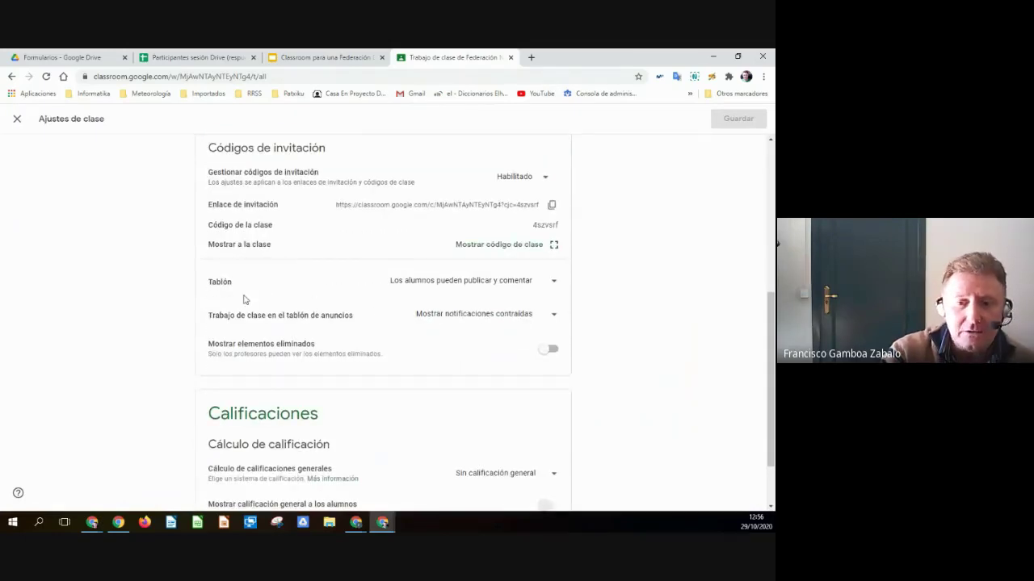
pyautogui.click(553, 282)
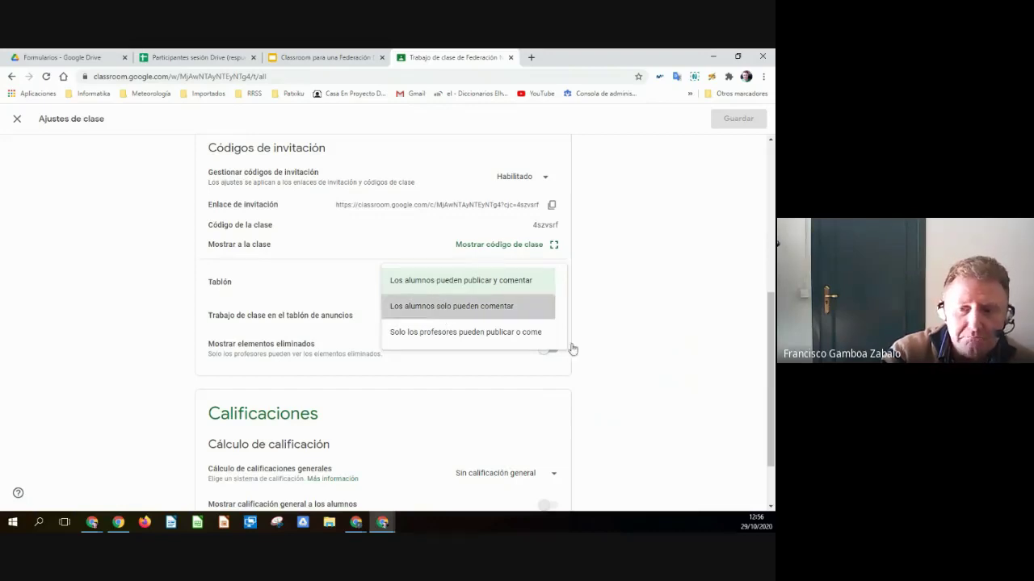
pyautogui.press('Return')
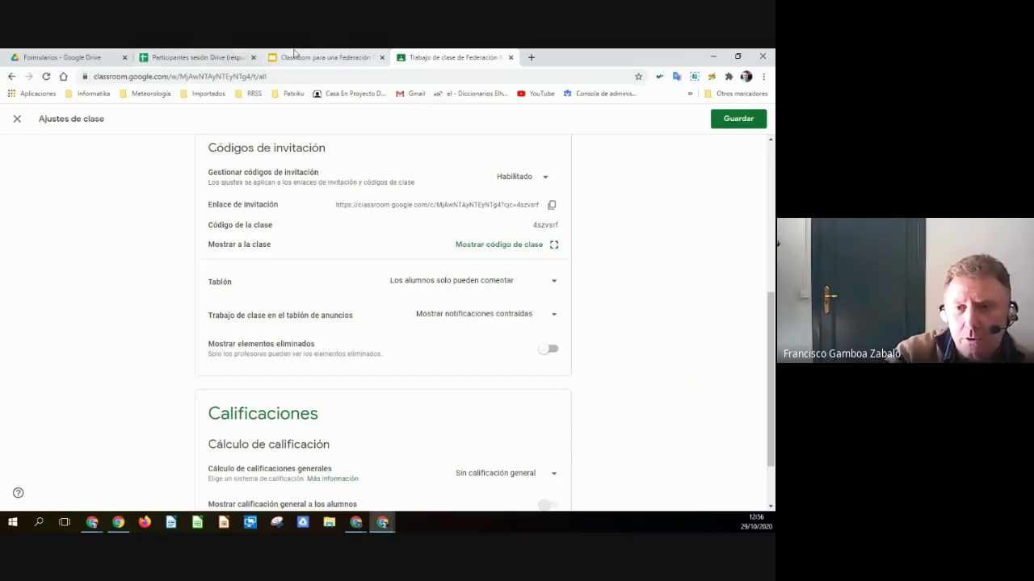
pyautogui.click(17, 119)
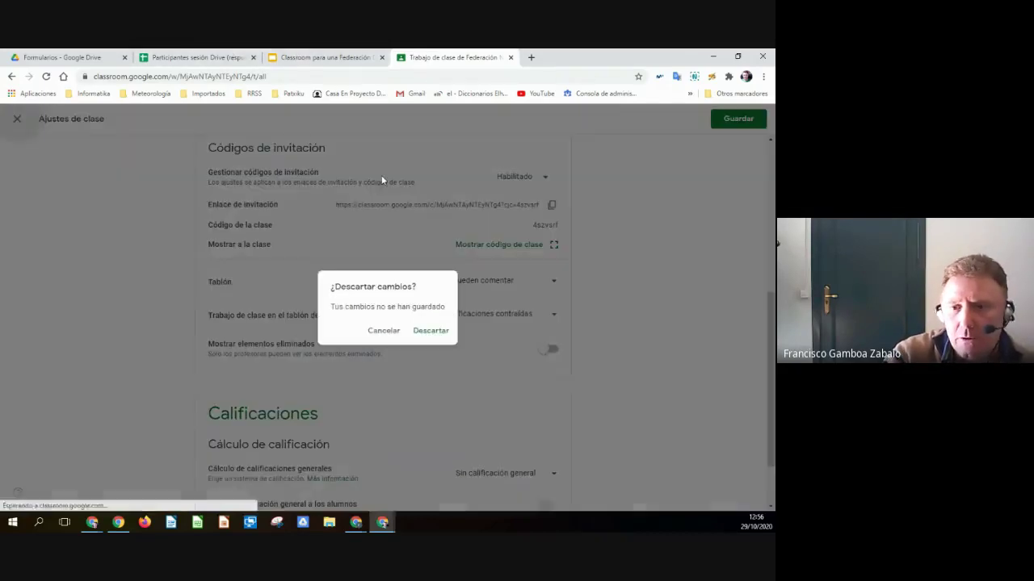
pyautogui.click(427, 332)
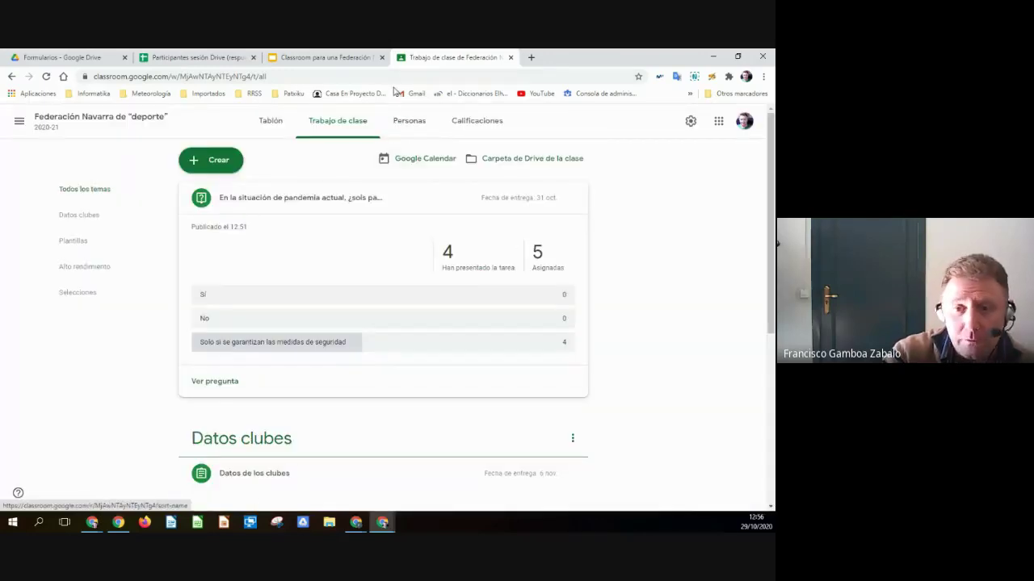
# - From the Tablón, set 'Trabajo de clase en el tablón de anuncios' to 'Ocultar notificaciones' and save
pyautogui.click(272, 122)
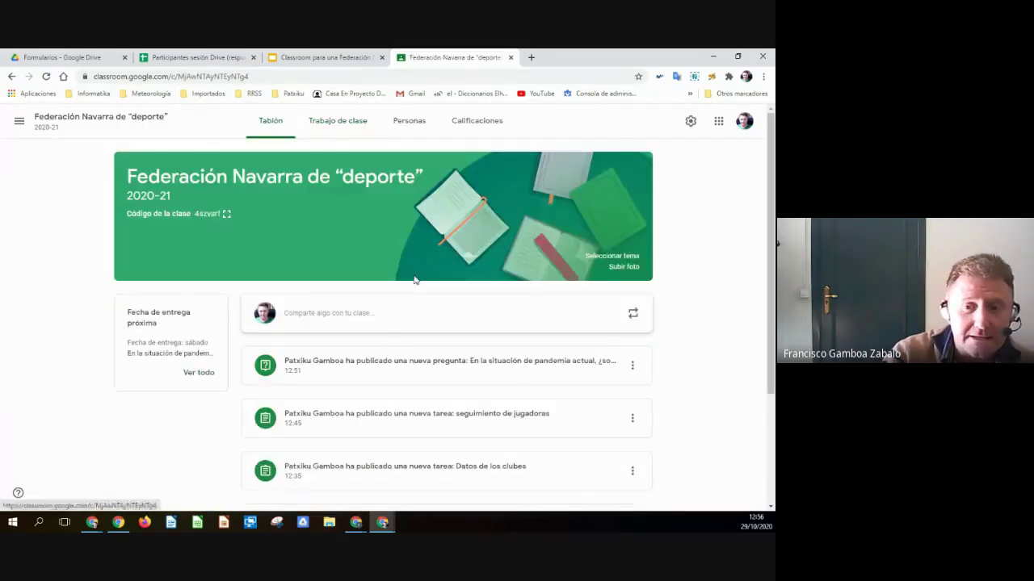
pyautogui.scroll(-2, 382, 348)
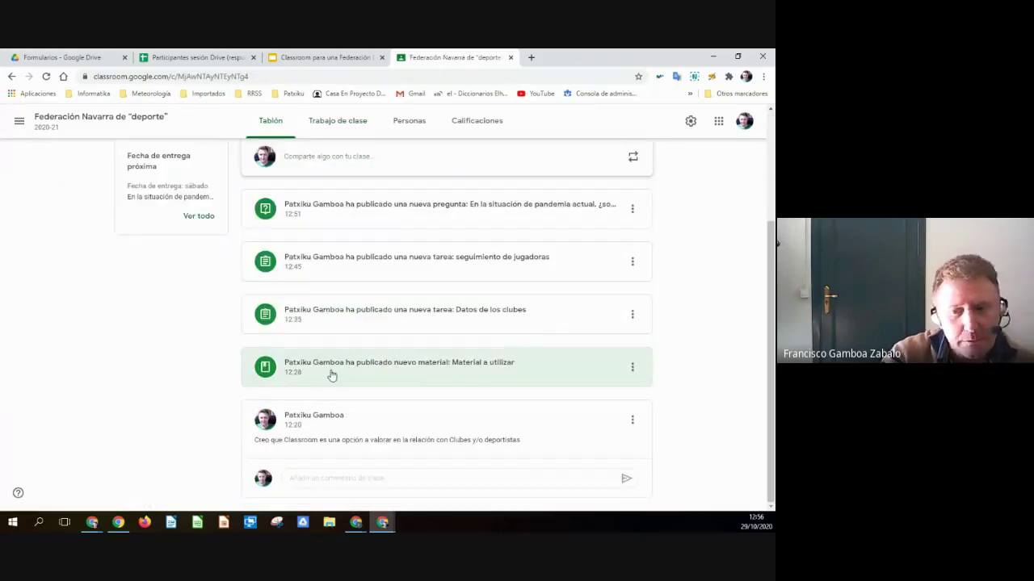
pyautogui.scroll(2, 473, 360)
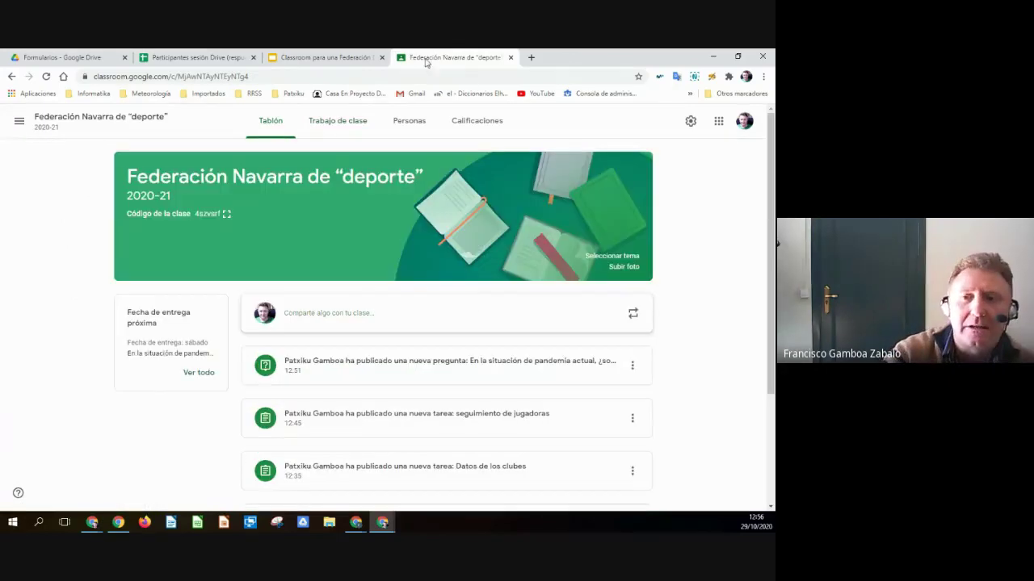
pyautogui.click(689, 121)
pyautogui.scroll(-4, 393, 354)
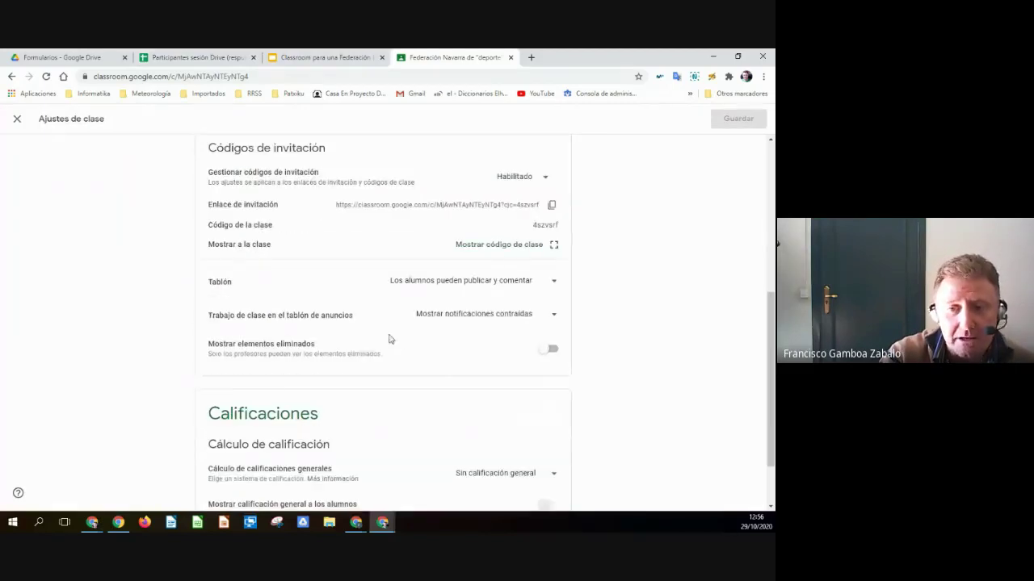
pyautogui.click(553, 315)
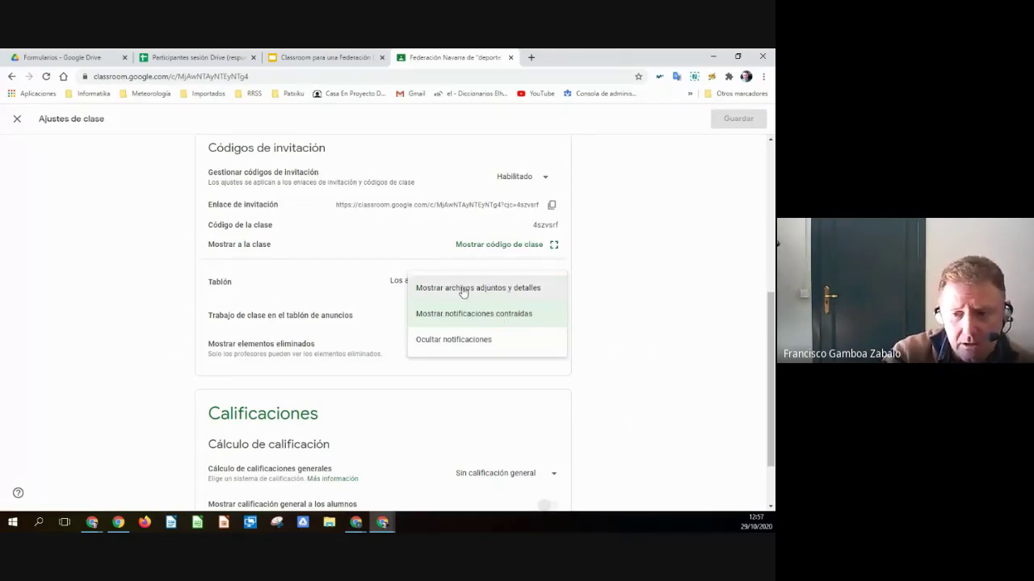
pyautogui.click(440, 340)
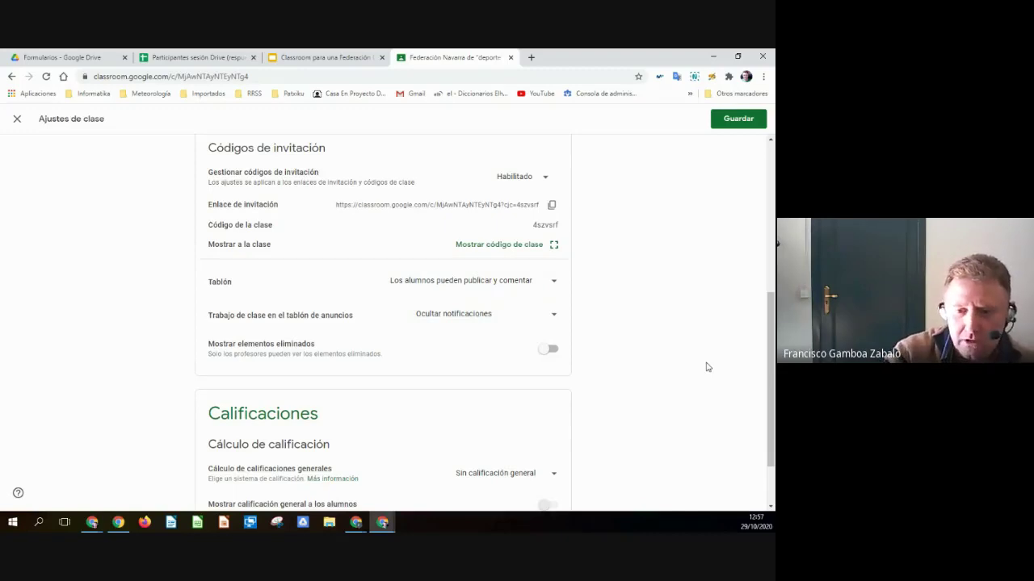
pyautogui.scroll(-2, 707, 367)
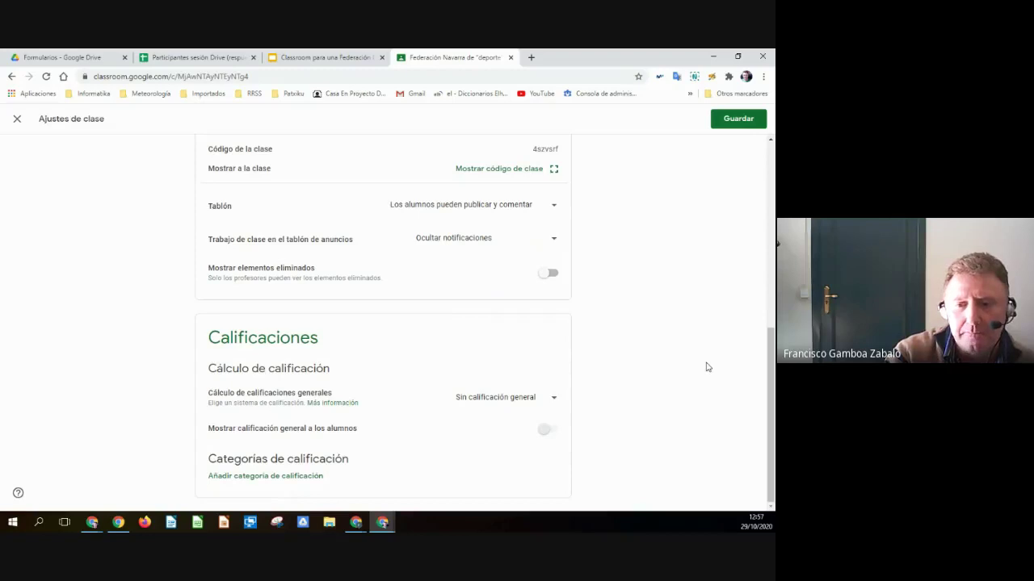
pyautogui.click(731, 126)
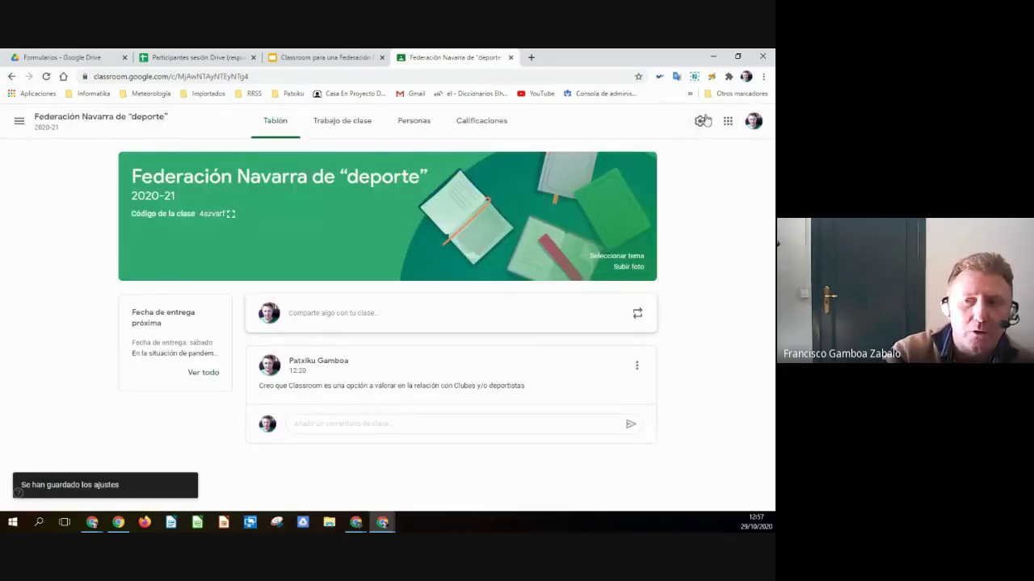
pyautogui.click(355, 56)
pyautogui.click(390, 326)
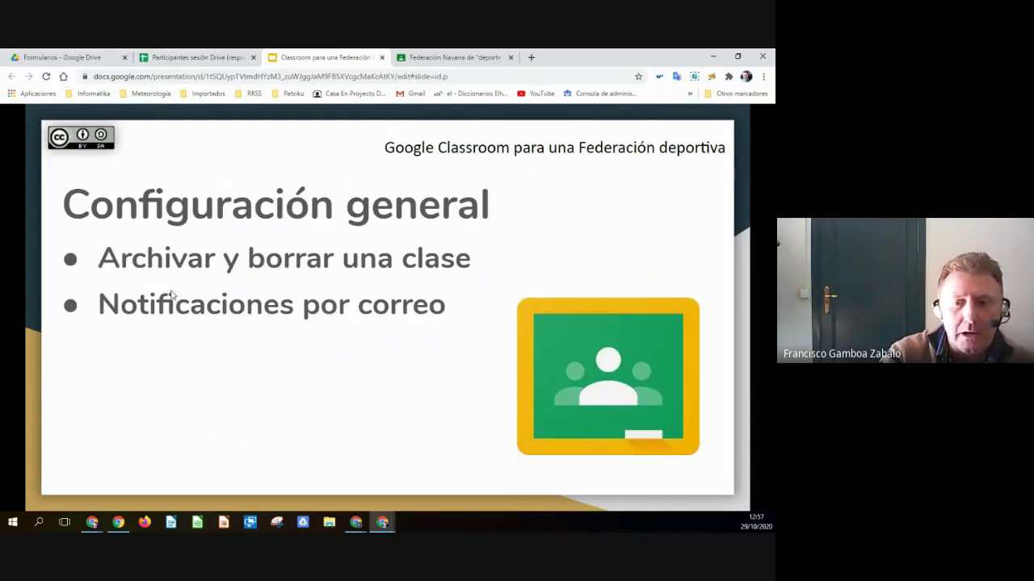
pyautogui.click(431, 59)
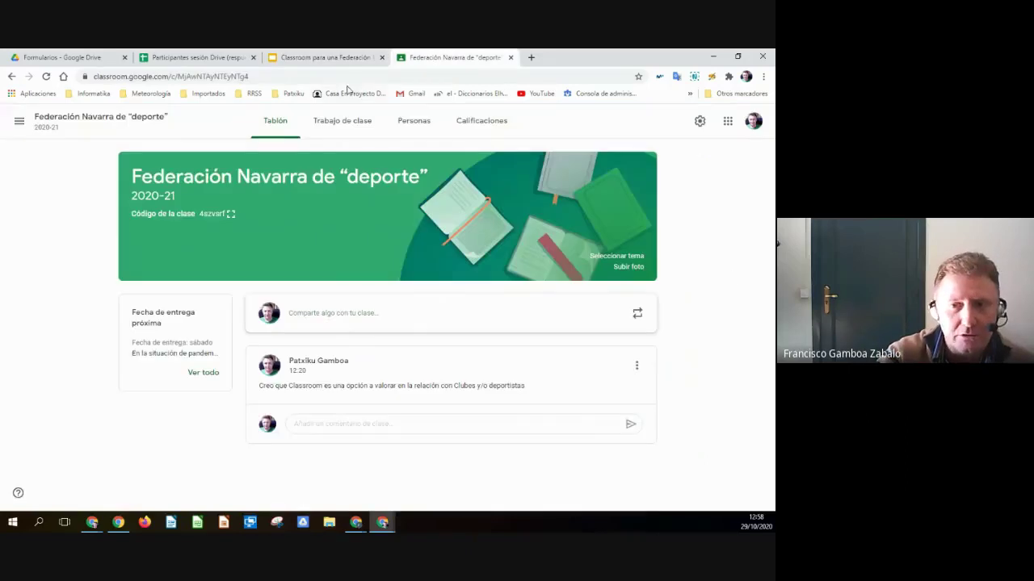
# - From the classes list, archive the Probak egiteko class and confirm Archivar
pyautogui.click(19, 123)
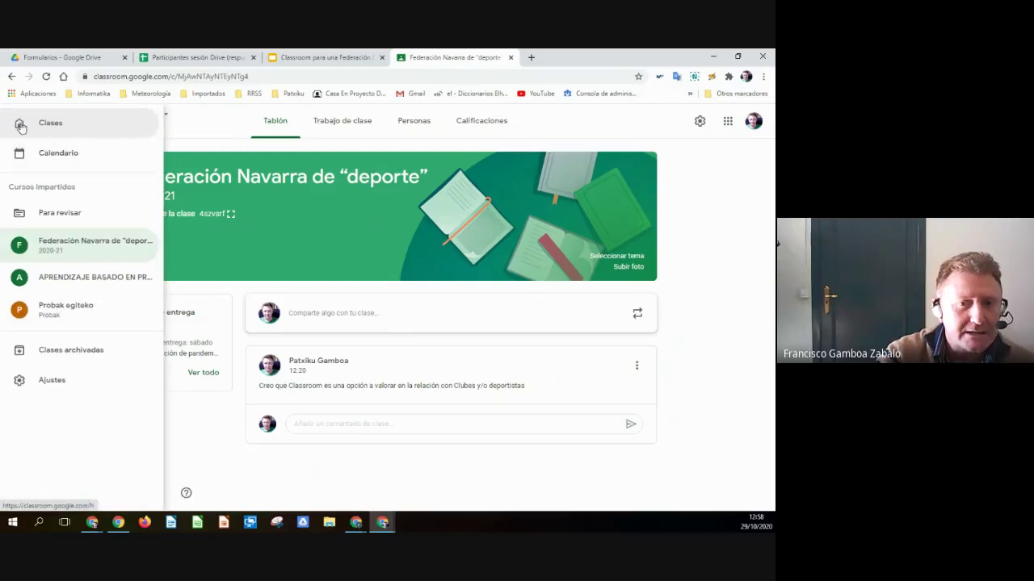
pyautogui.click(63, 130)
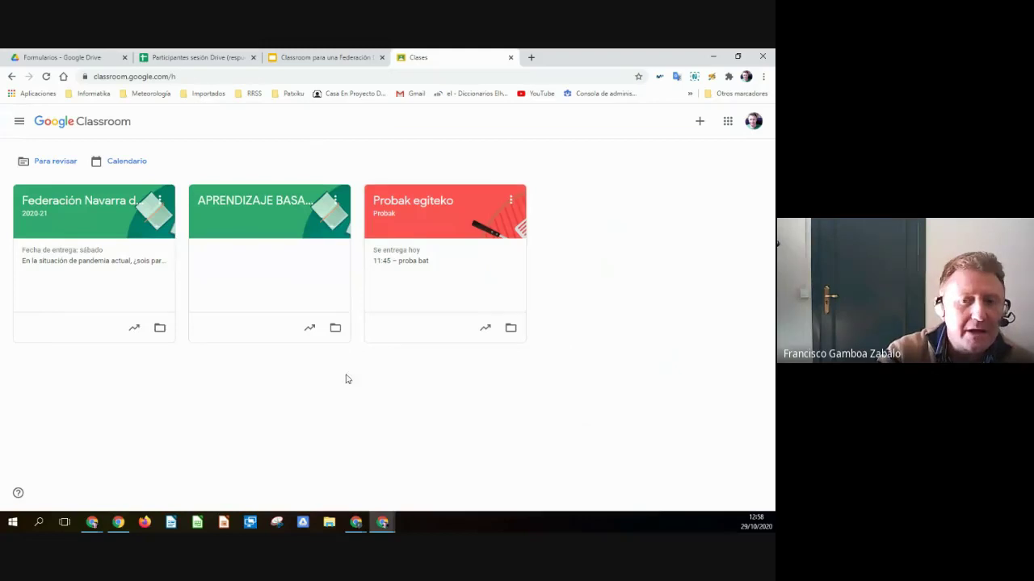
pyautogui.click(510, 200)
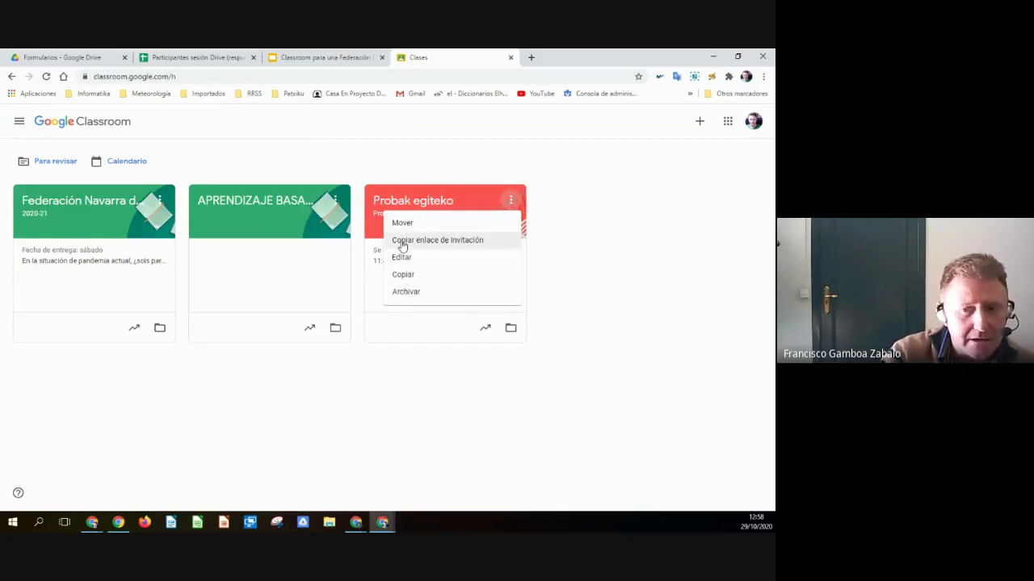
pyautogui.click(406, 292)
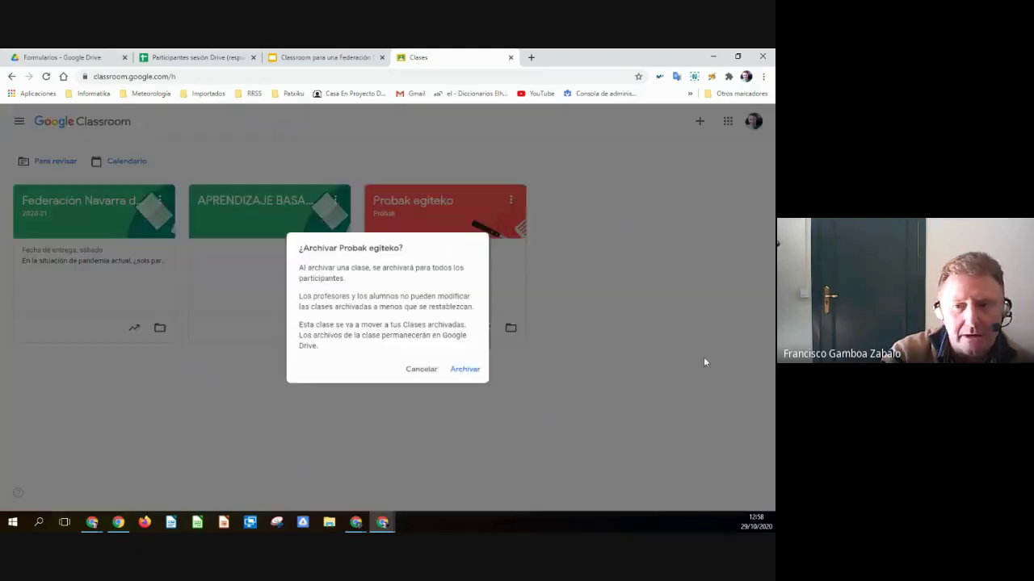
pyautogui.click(467, 370)
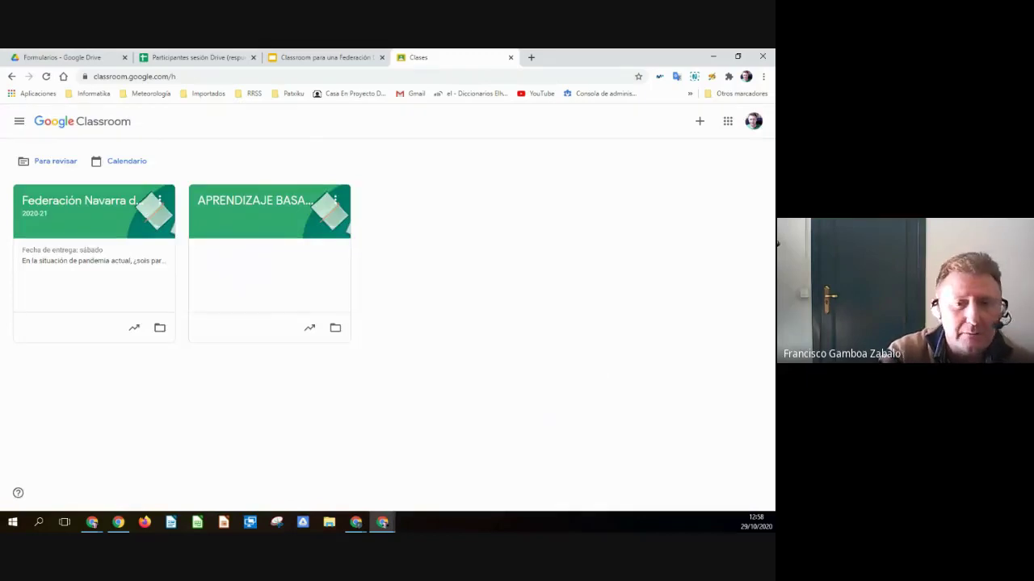
# - Restore Probak egiteko from Clases archivadas, confirming Restaurar
pyautogui.click(18, 123)
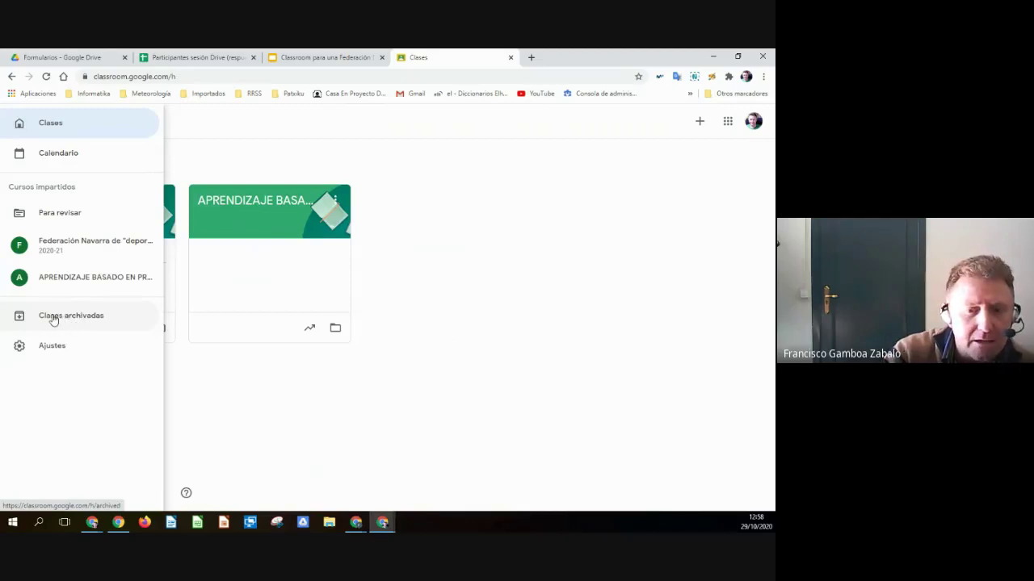
pyautogui.click(54, 320)
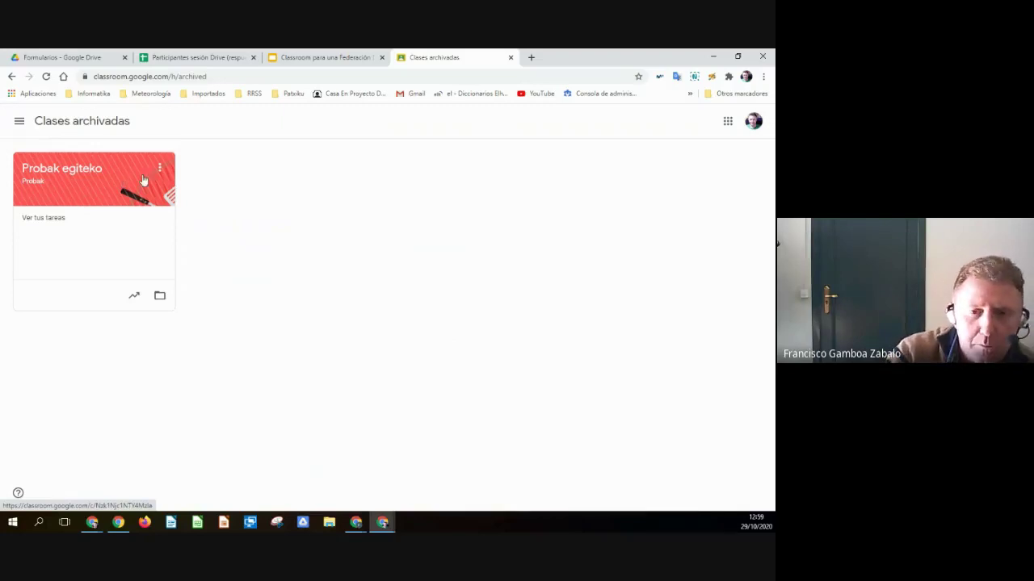
pyautogui.click(160, 169)
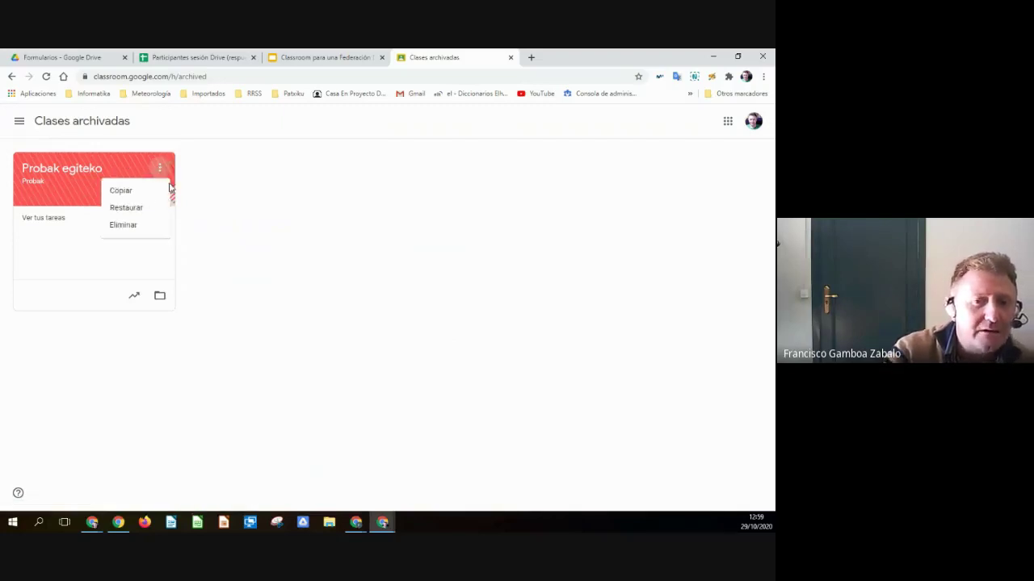
pyautogui.click(136, 210)
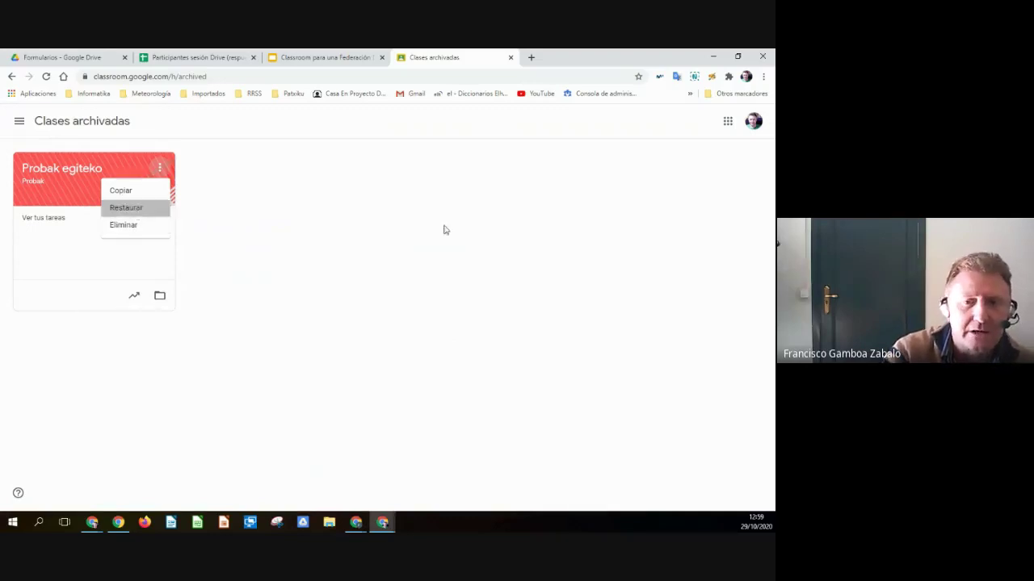
pyautogui.click(437, 357)
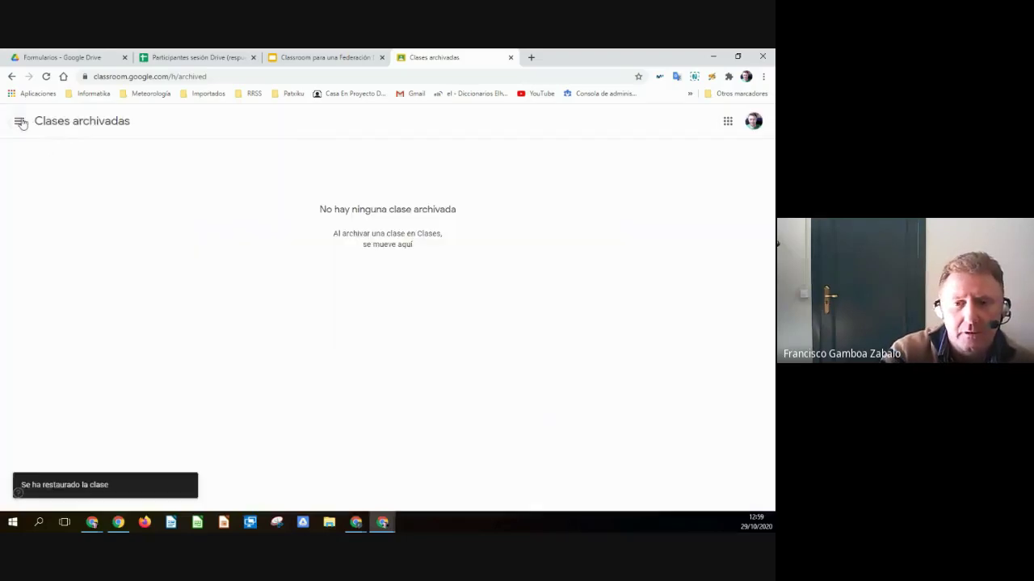
# - In Ajustes, switch Recibir notificaciones por correo off and back on
pyautogui.click(20, 122)
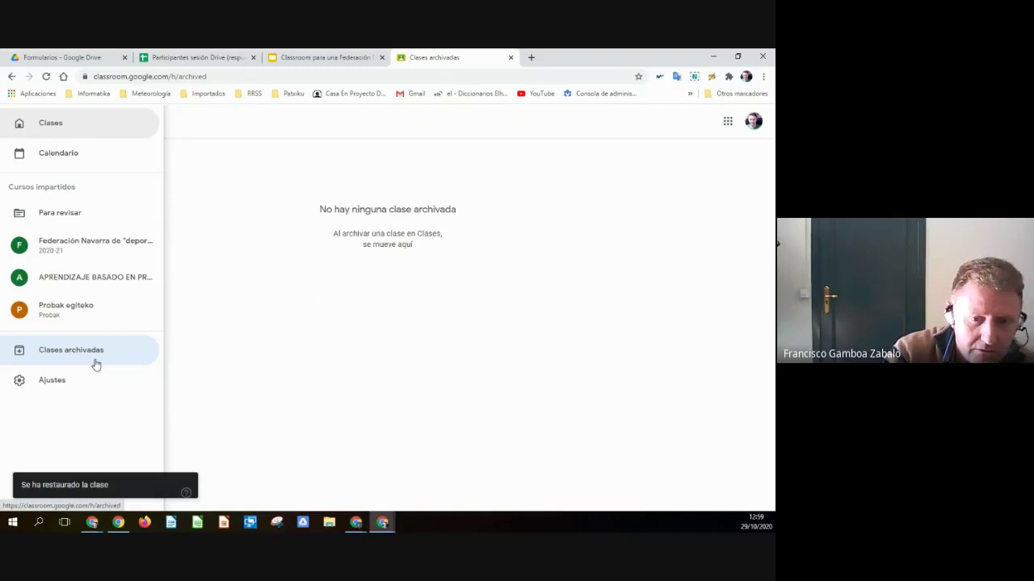
pyautogui.click(51, 384)
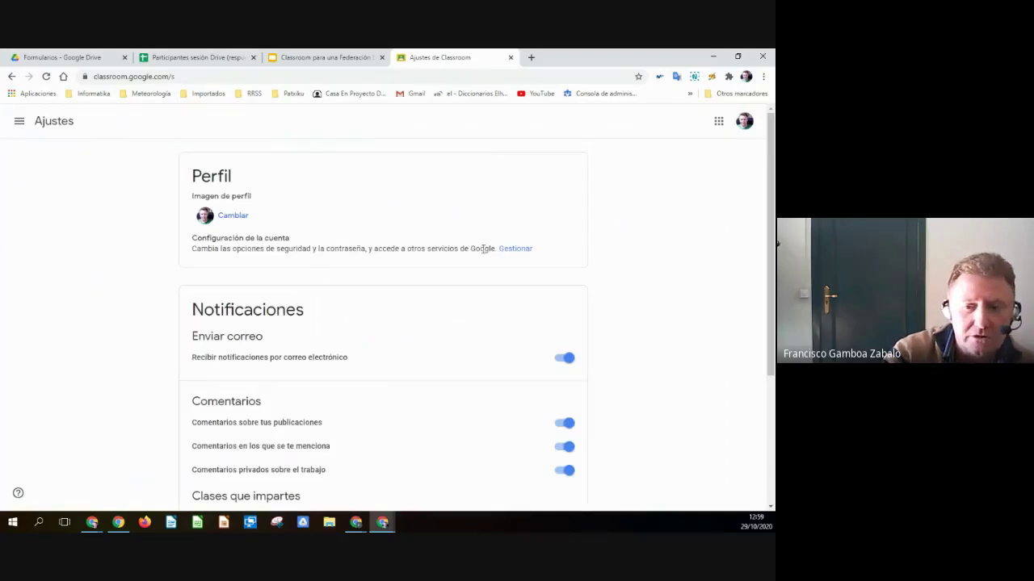
pyautogui.scroll(-2, 483, 249)
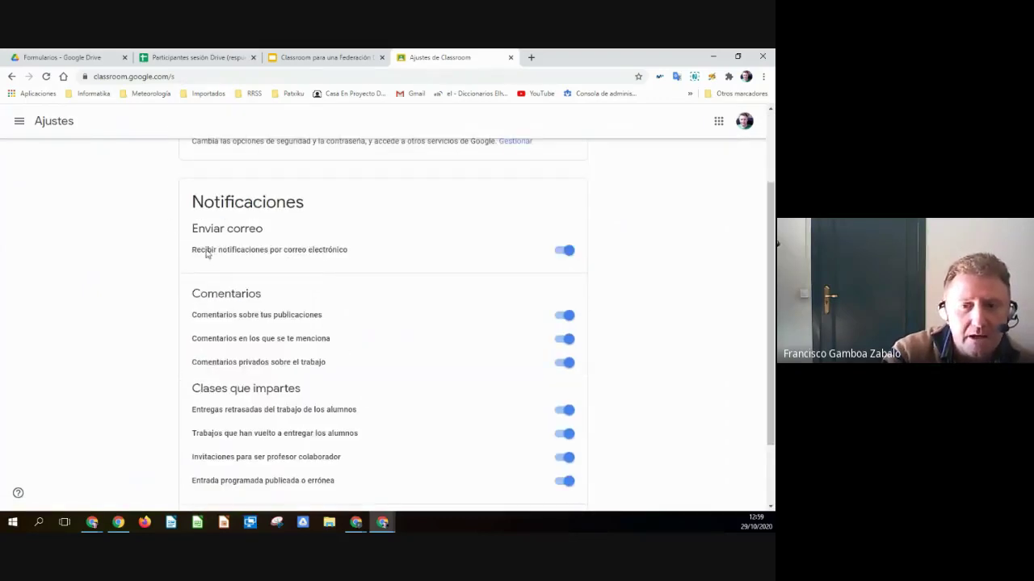
pyautogui.click(565, 251)
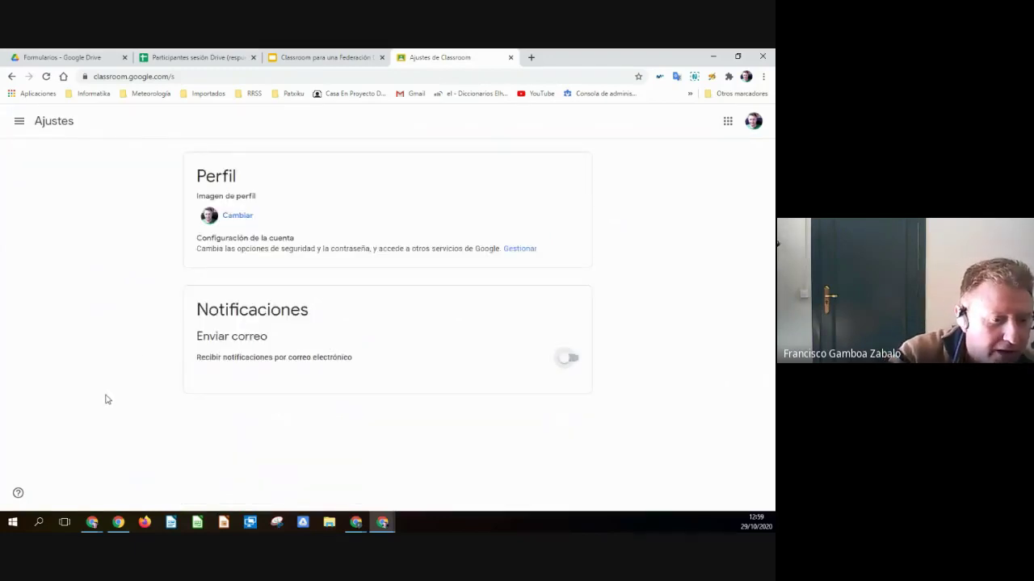
pyautogui.click(570, 360)
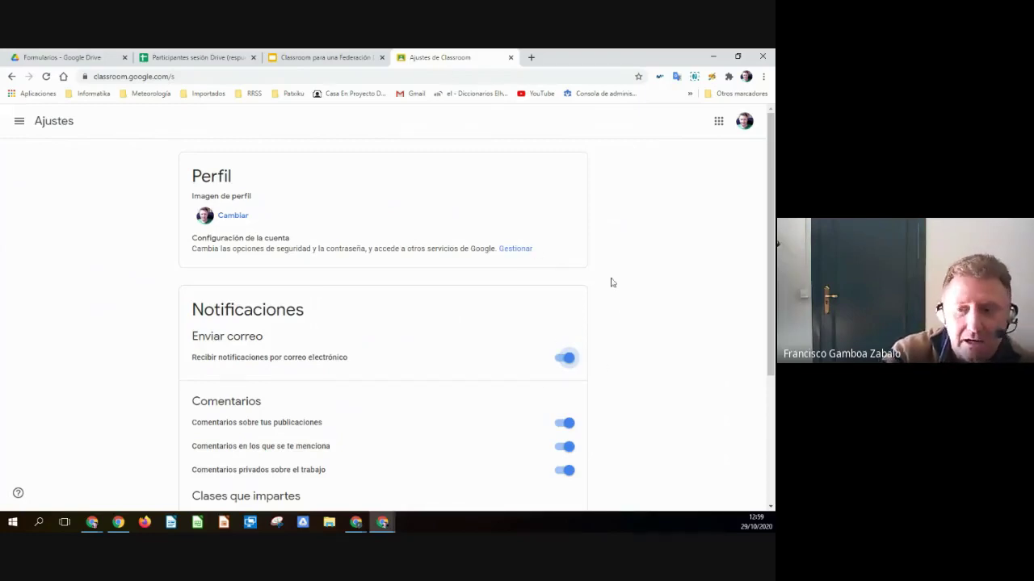
# - Expand Notificaciones de clase to review the per-class email settings
pyautogui.scroll(-3, 621, 314)
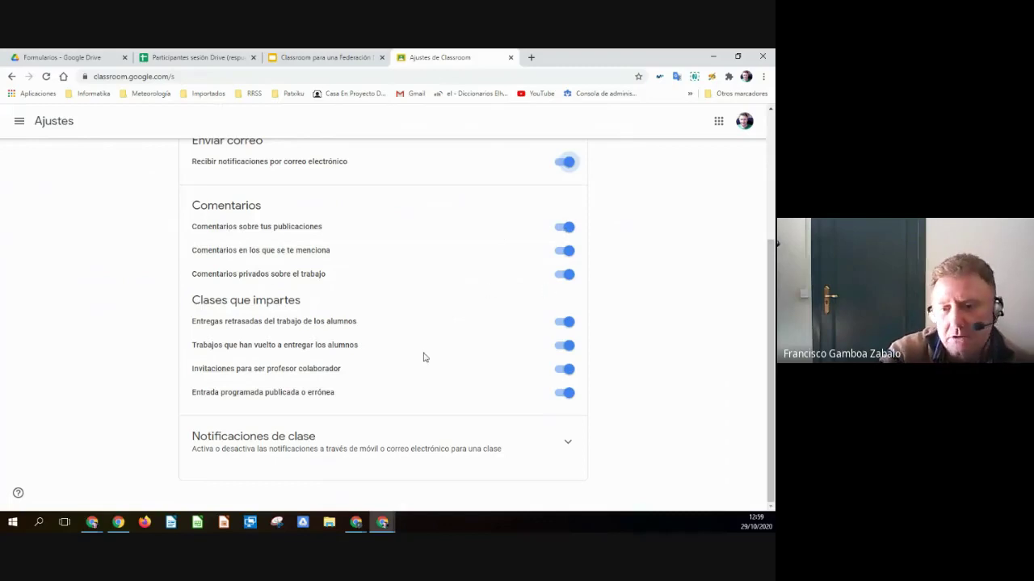
pyautogui.click(568, 443)
pyautogui.scroll(-1, 639, 429)
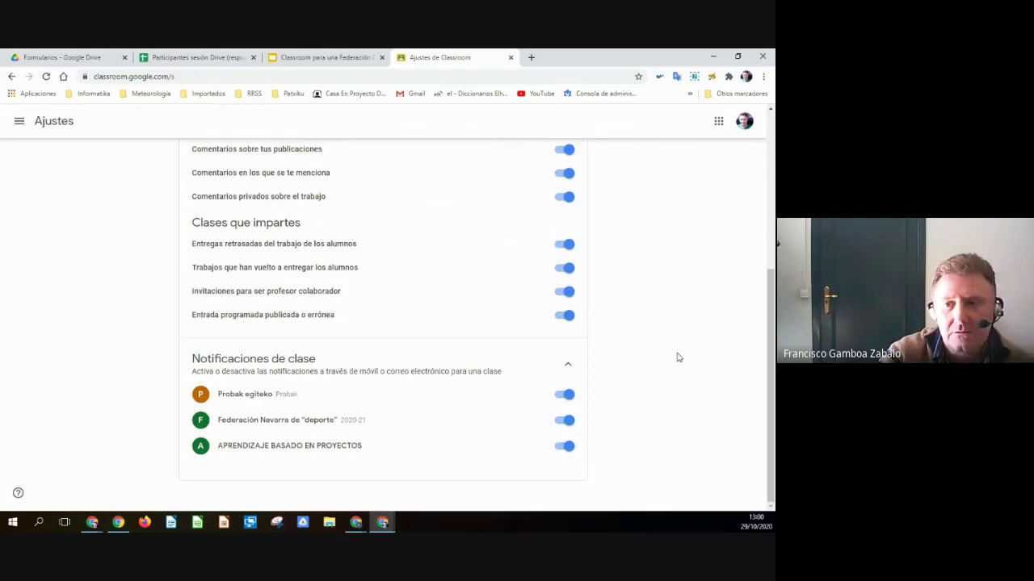
pyautogui.scroll(4, 614, 234)
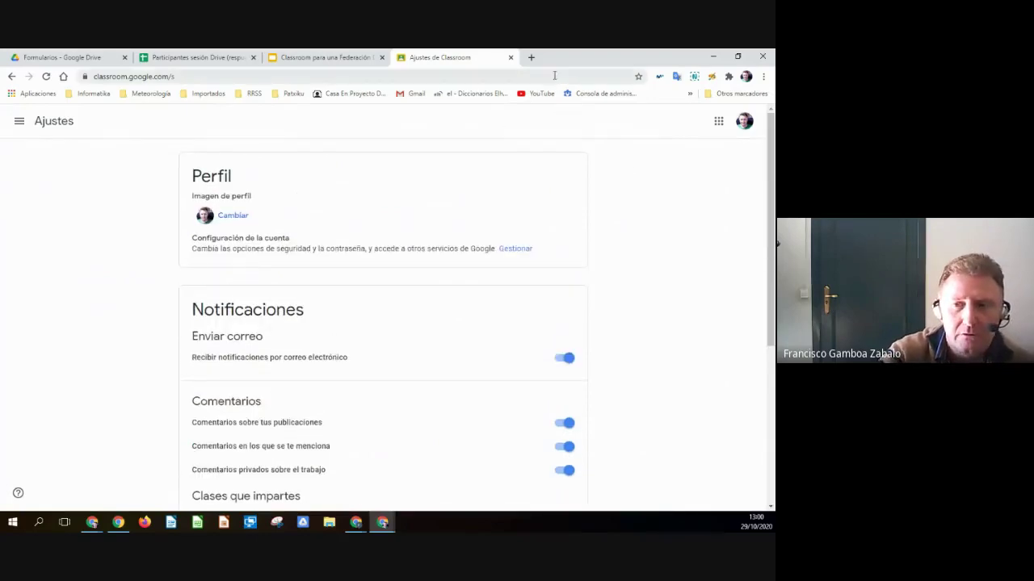
# - Close the Classroom slides tab and switch to the Formularios - Google Drive tab
pyautogui.click(323, 58)
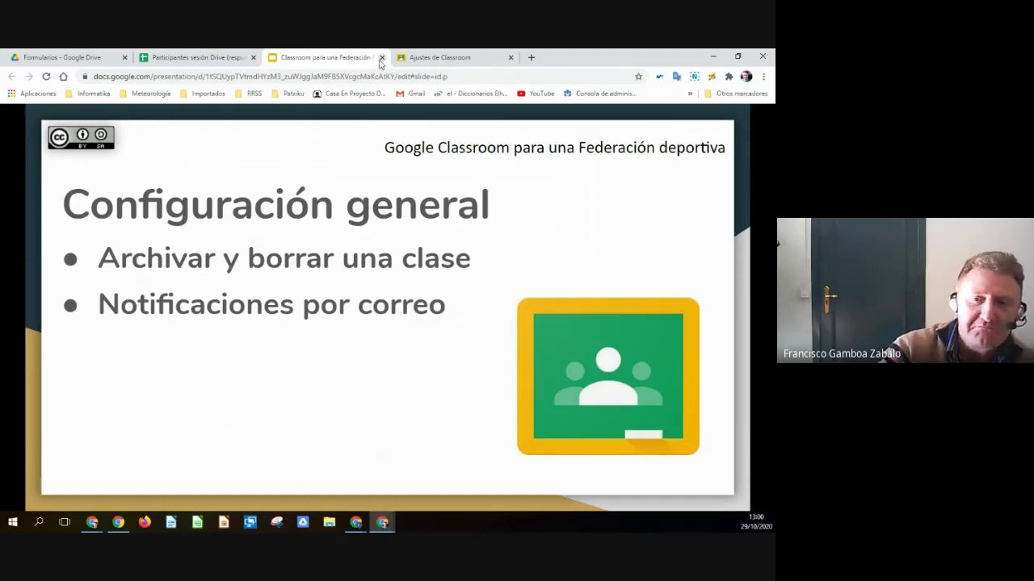
pyautogui.click(380, 60)
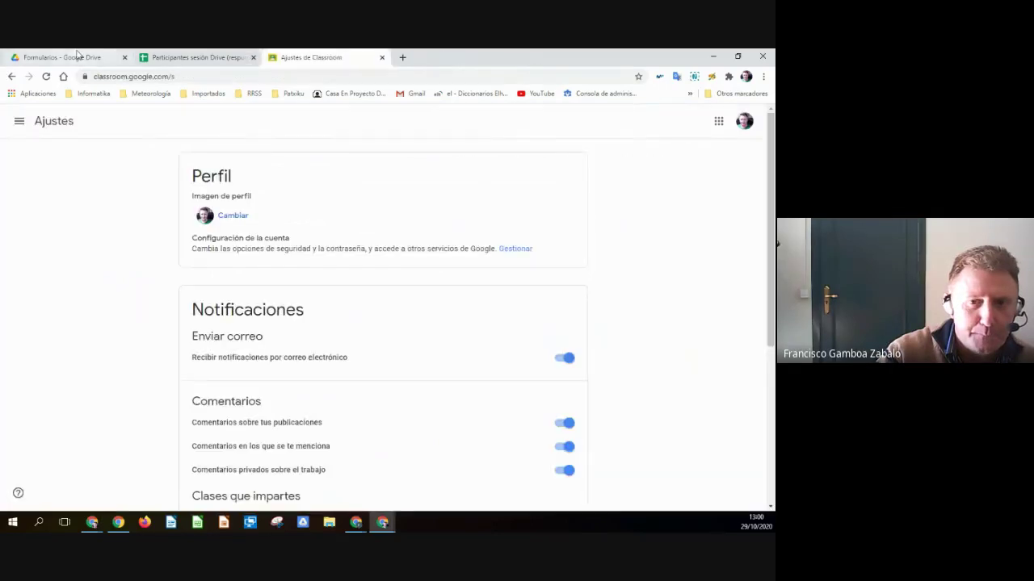
pyautogui.click(78, 56)
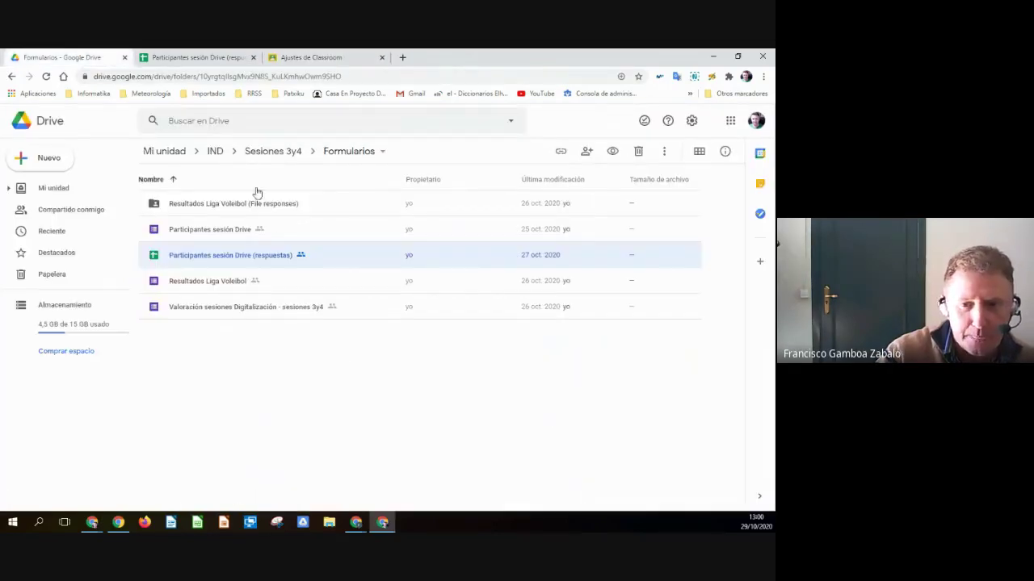
# - Open Formularios para una Federación Deportiva from the Sesiones 3y4 folder
pyautogui.click(254, 152)
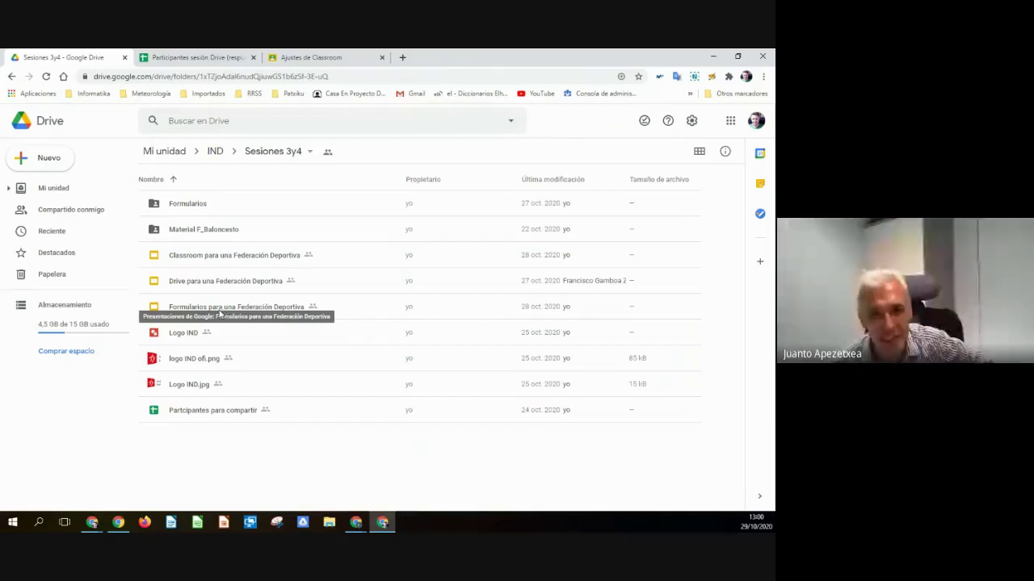
pyautogui.doubleClick(218, 312)
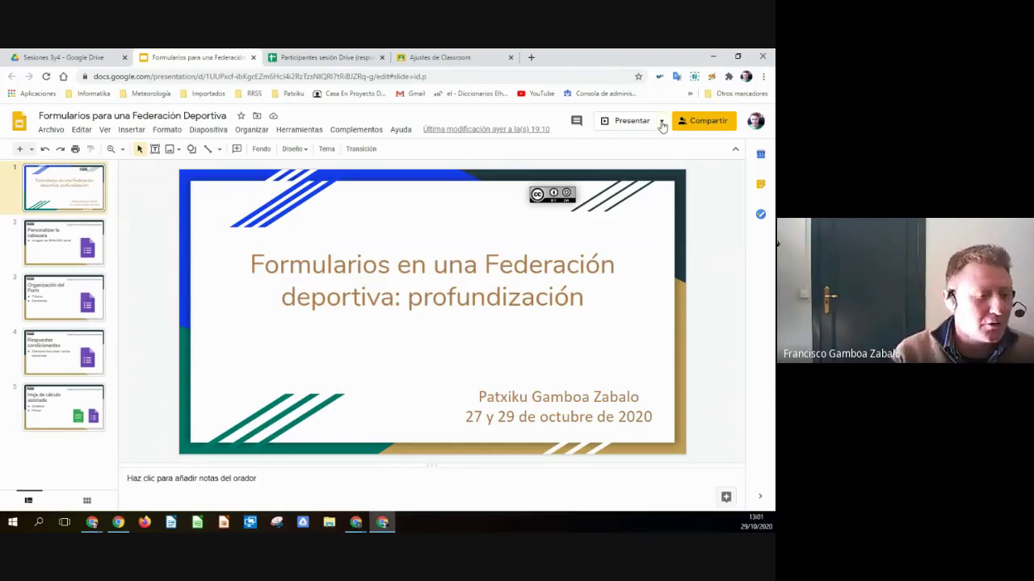
# - Present the Formularios deck in Vista de presentador with the slideshow in front
pyautogui.click(662, 122)
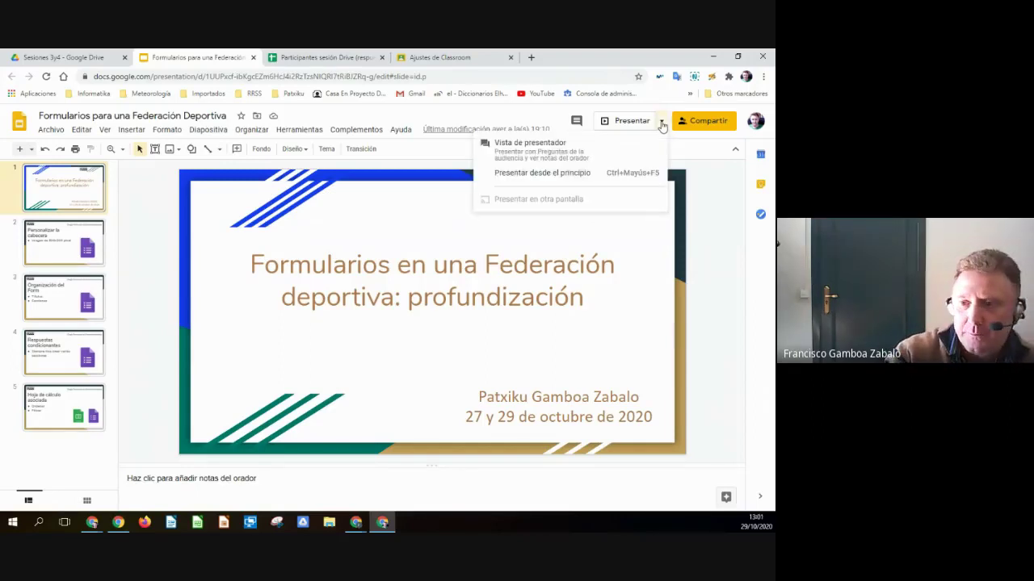
pyautogui.click(530, 144)
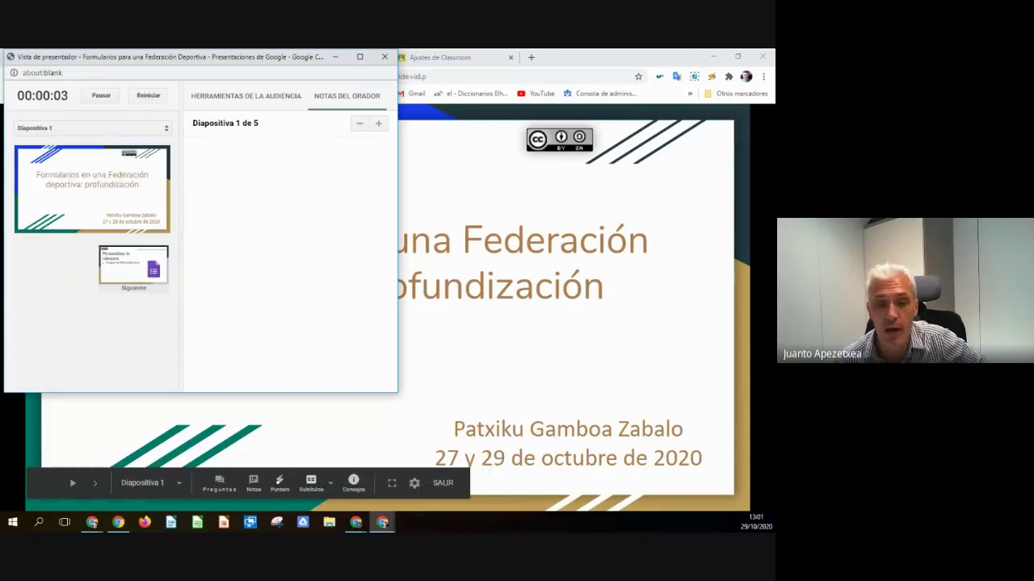
pyautogui.click(400, 161)
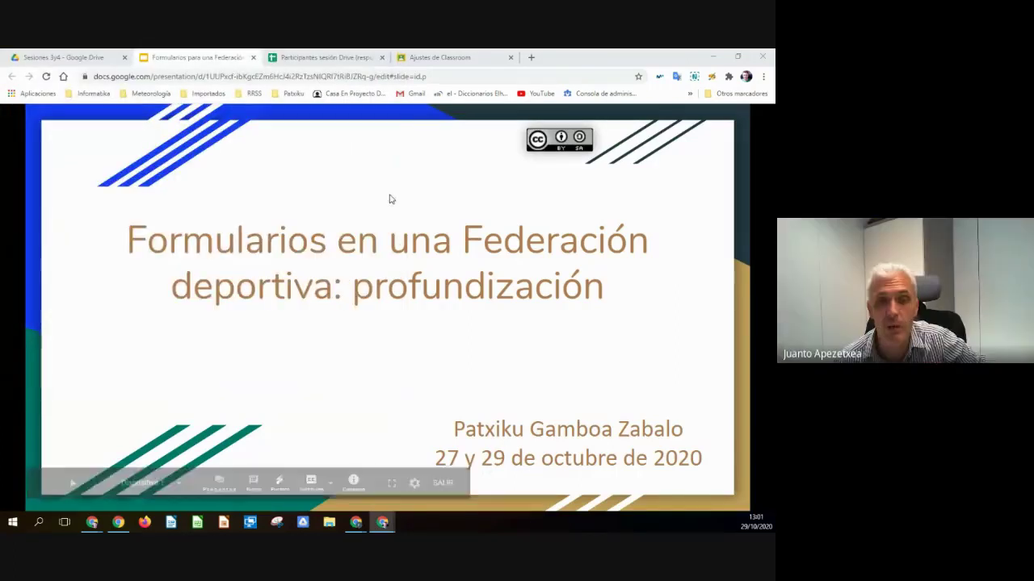
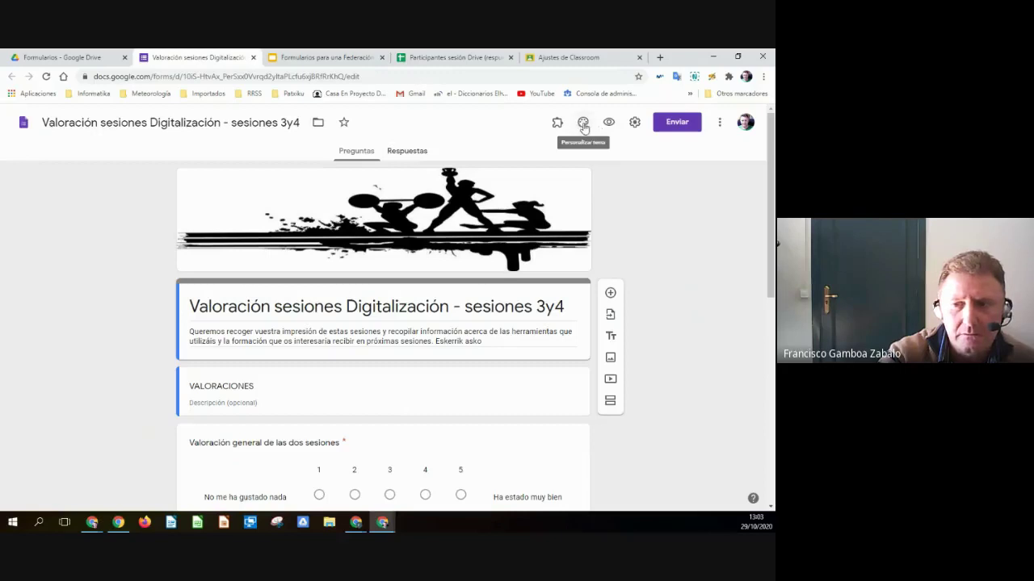
# - Remove the form's current header image and start uploading a new one, then go to Drive's Formularios folder
pyautogui.click(583, 124)
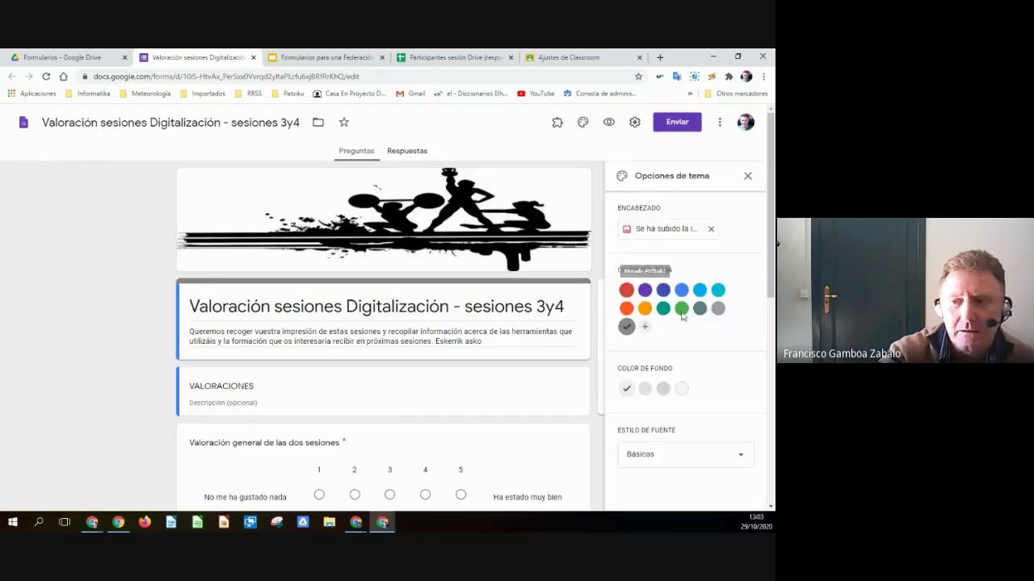
pyautogui.click(711, 231)
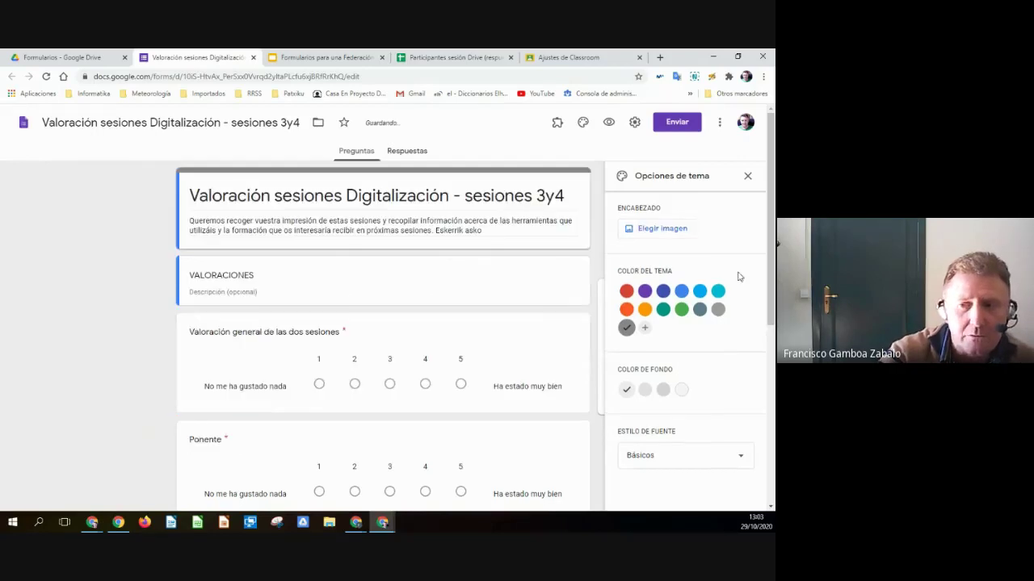
pyautogui.click(662, 229)
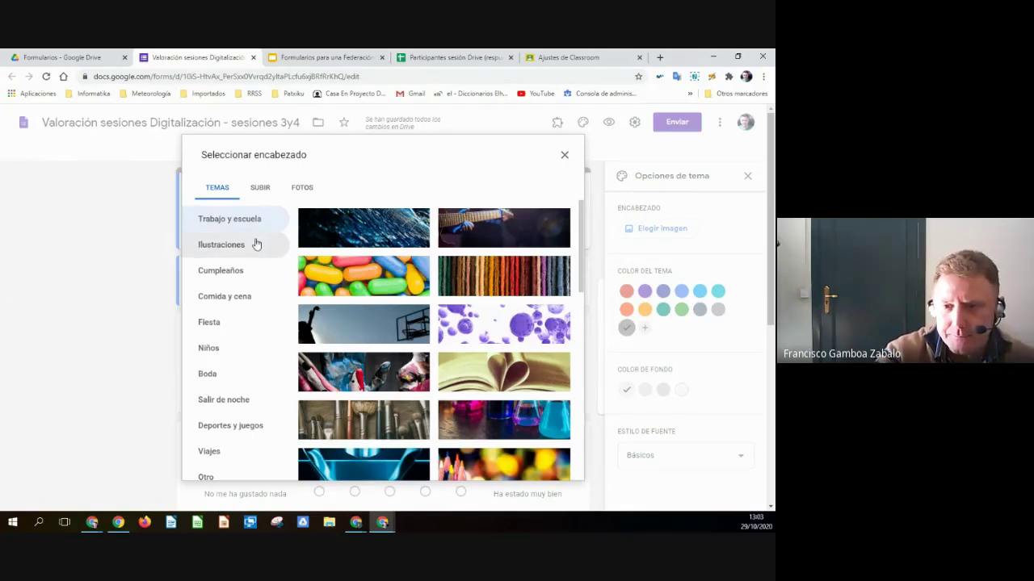
pyautogui.click(260, 188)
pyautogui.click(113, 57)
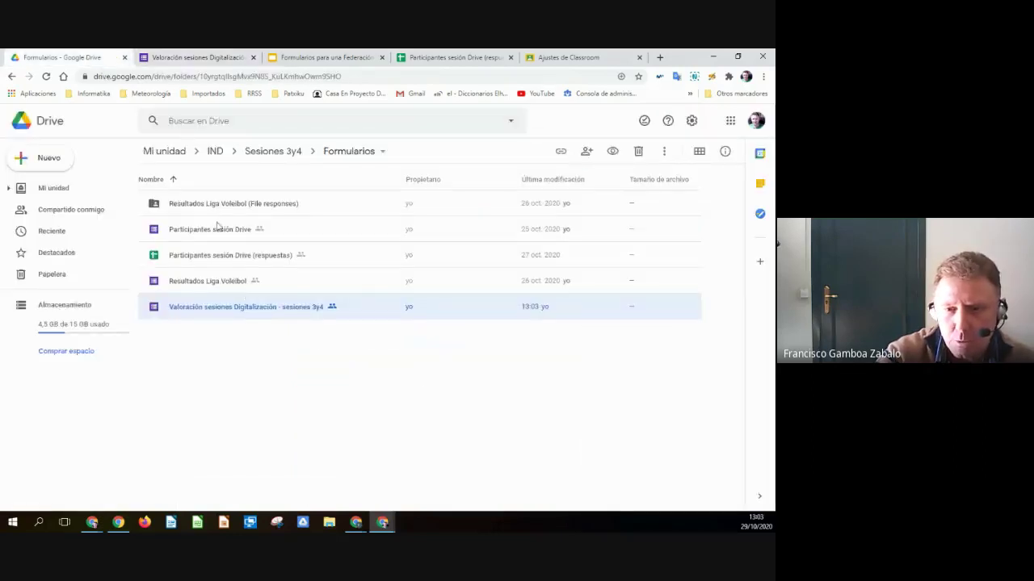
# - Download Logo IND.jpg from the Sesiones 3y4 folder into Downloads, then close the Classroom settings page
pyautogui.click(272, 151)
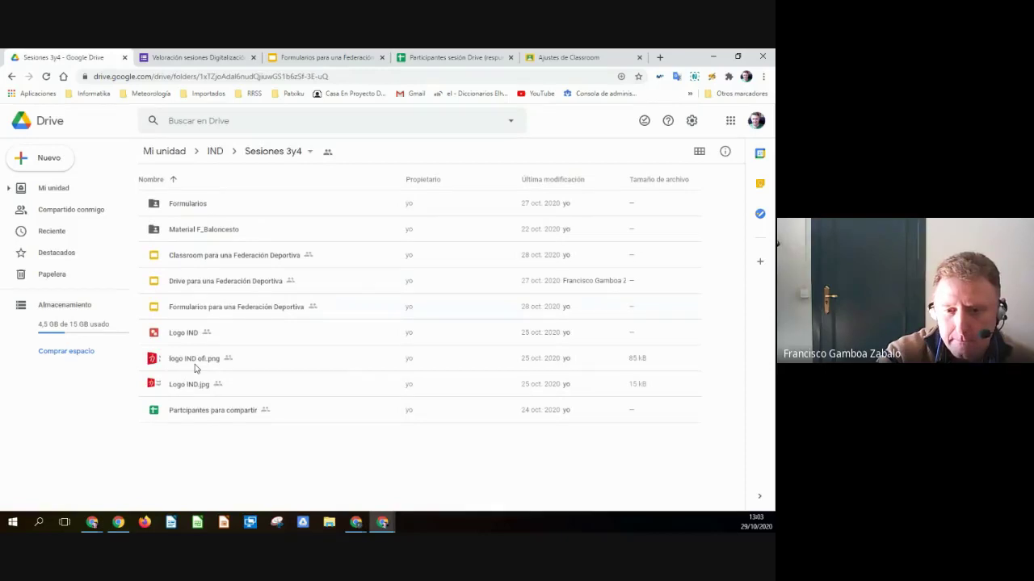
pyautogui.click(189, 385)
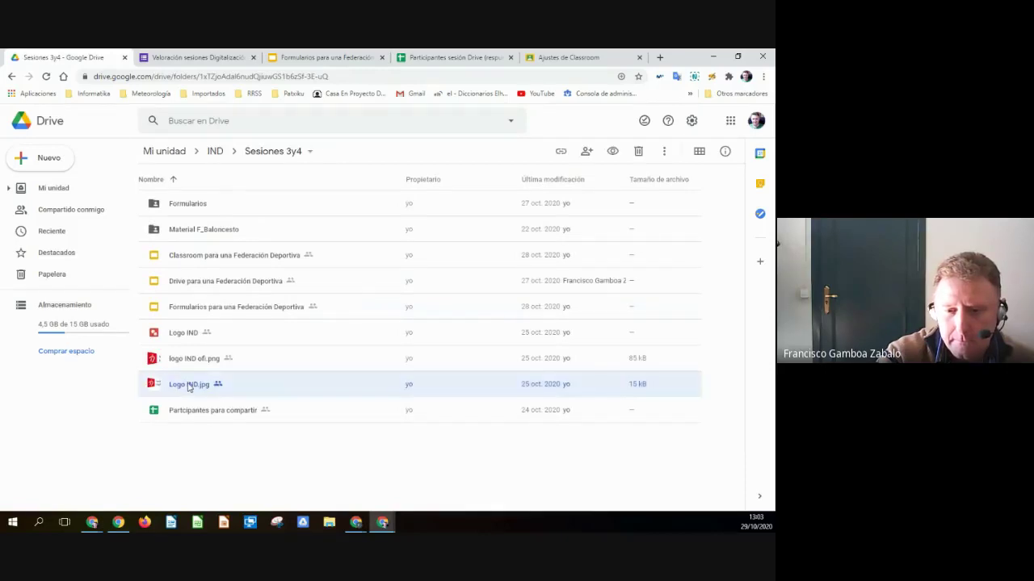
pyautogui.rightClick(188, 386)
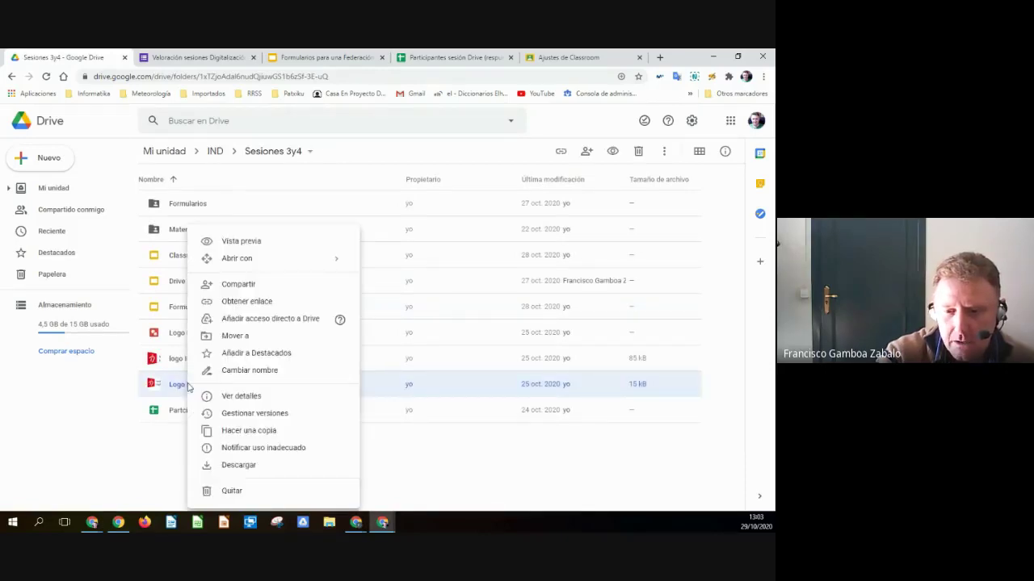
pyautogui.click(240, 466)
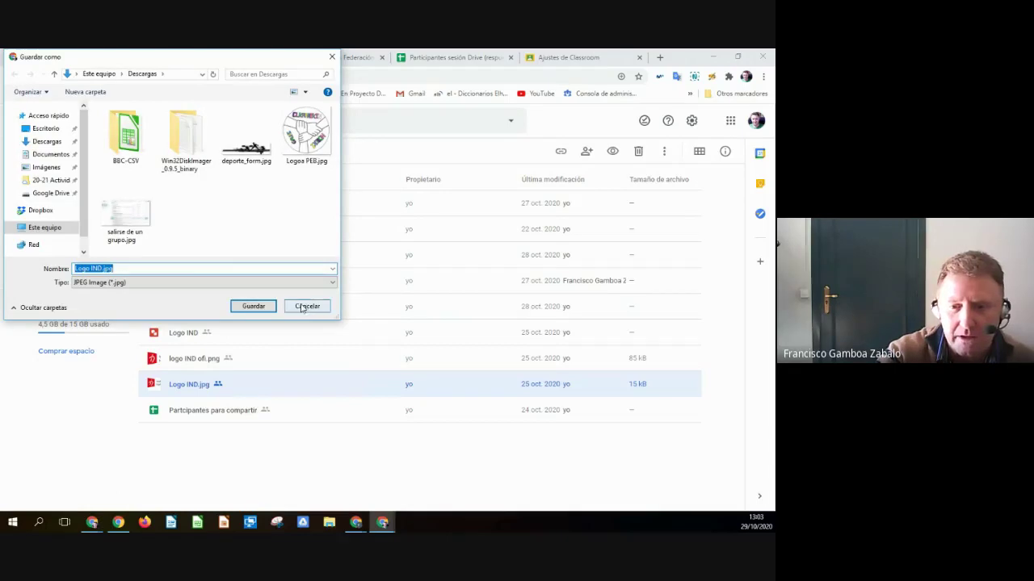
pyautogui.click(254, 306)
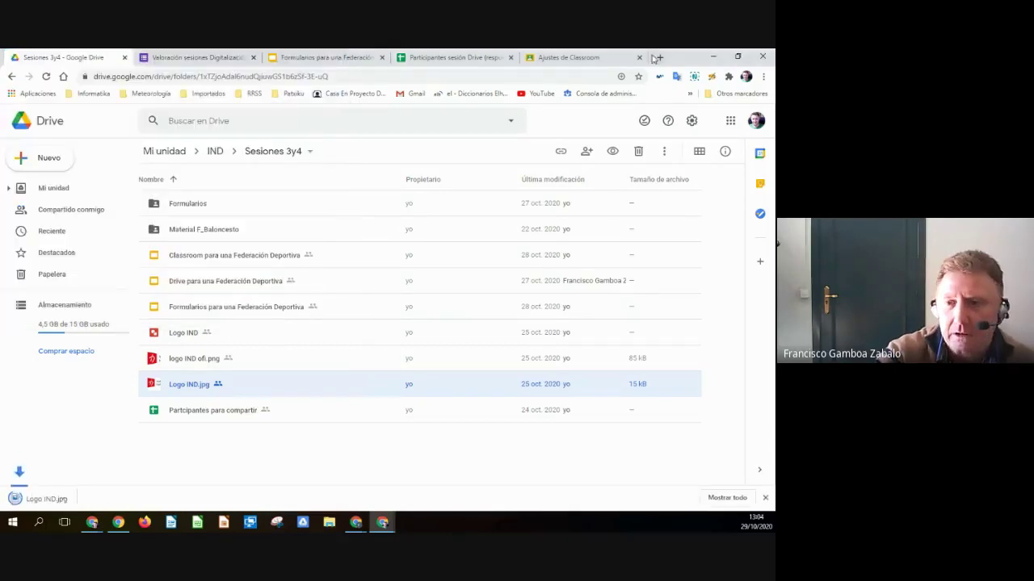
pyautogui.click(454, 59)
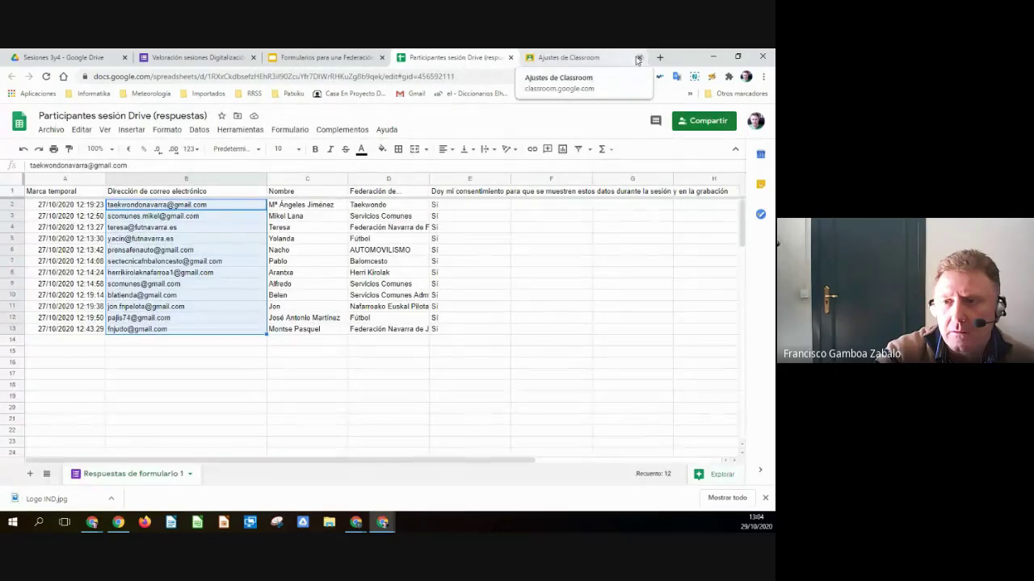
pyautogui.click(639, 58)
# - Look through the header picker's Fotos and Temas options before returning to Subir
pyautogui.click(151, 57)
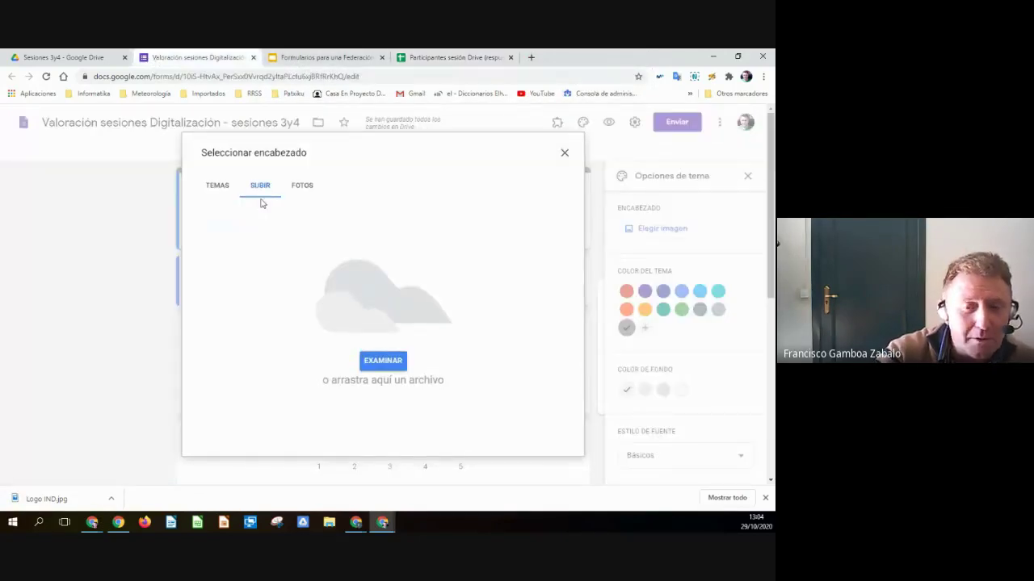
pyautogui.click(303, 192)
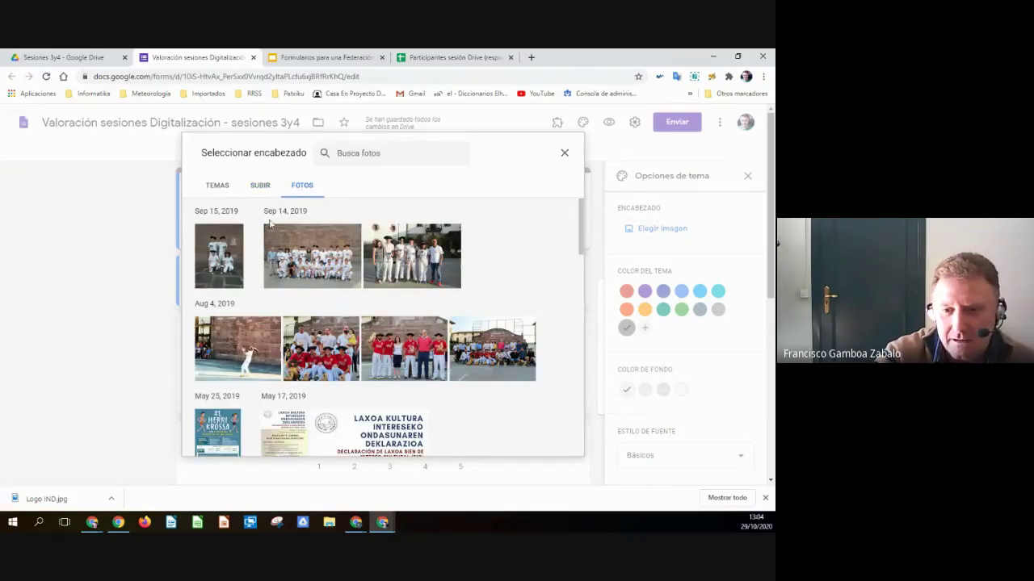
pyautogui.click(261, 189)
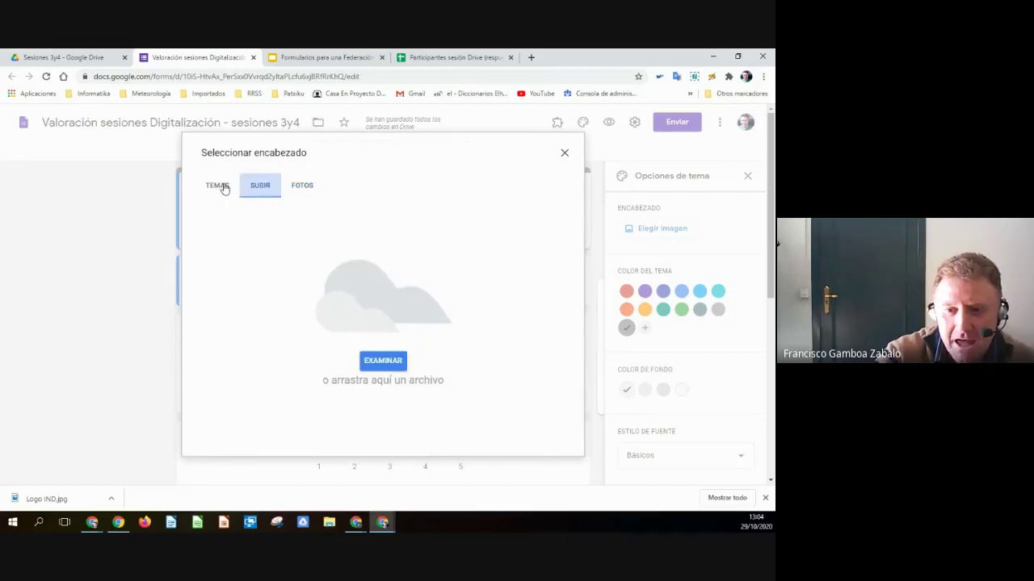
pyautogui.click(220, 187)
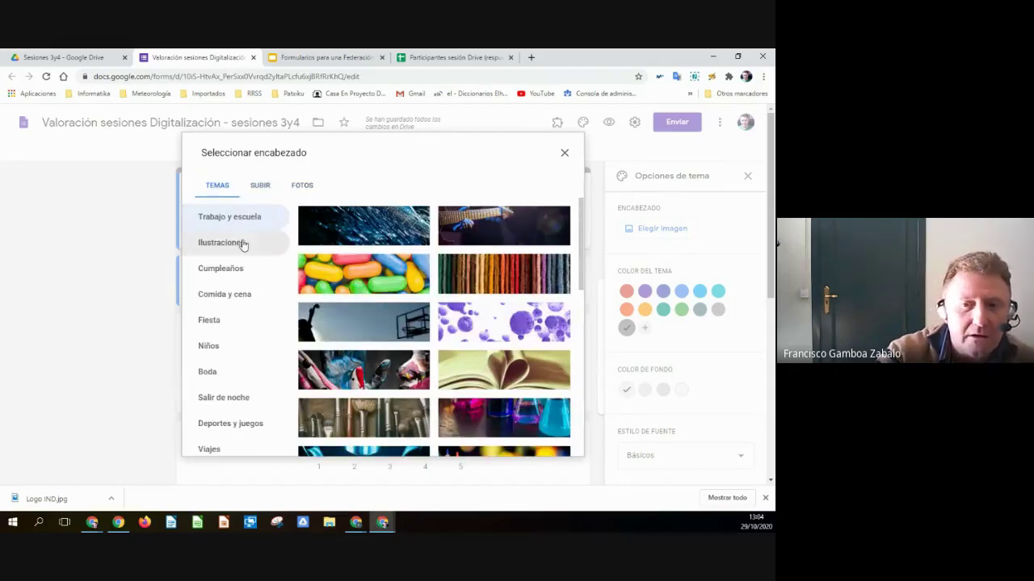
pyautogui.click(260, 188)
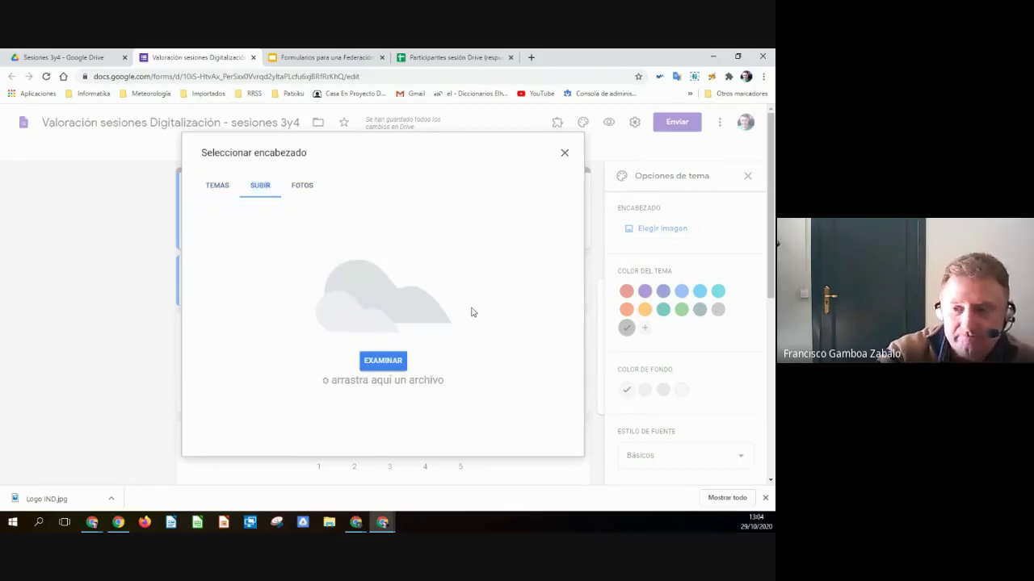
# - Upload Logo IND.jpg from Descargas and confirm it as the form header
pyautogui.click(401, 362)
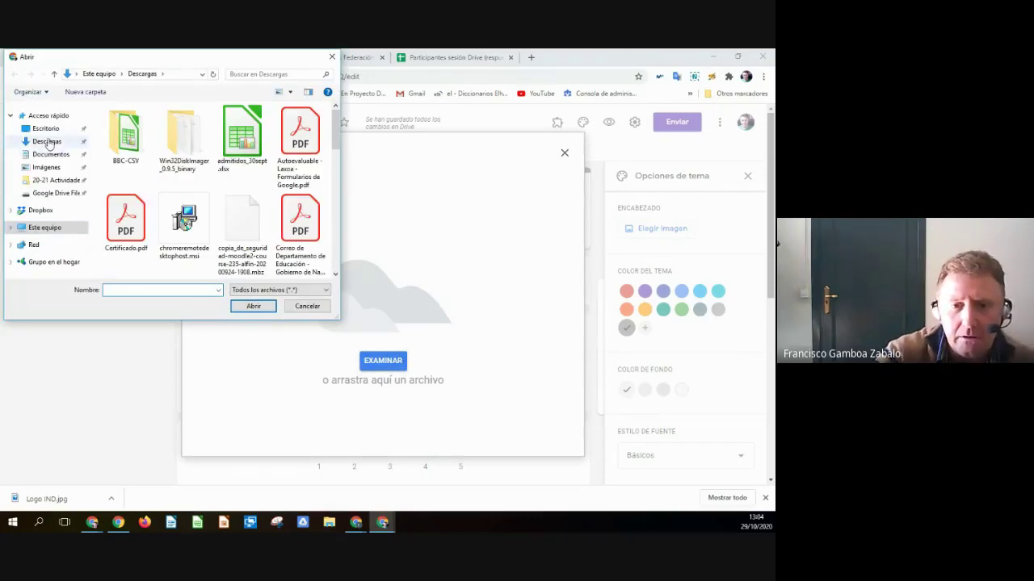
pyautogui.click(48, 142)
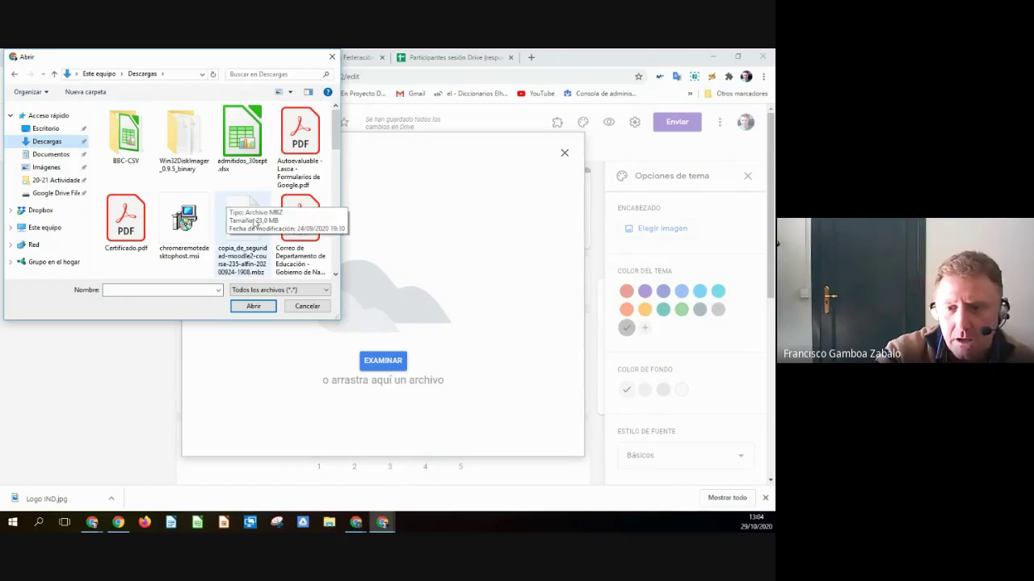
pyautogui.moveTo(333, 156); pyautogui.dragTo(336, 275)
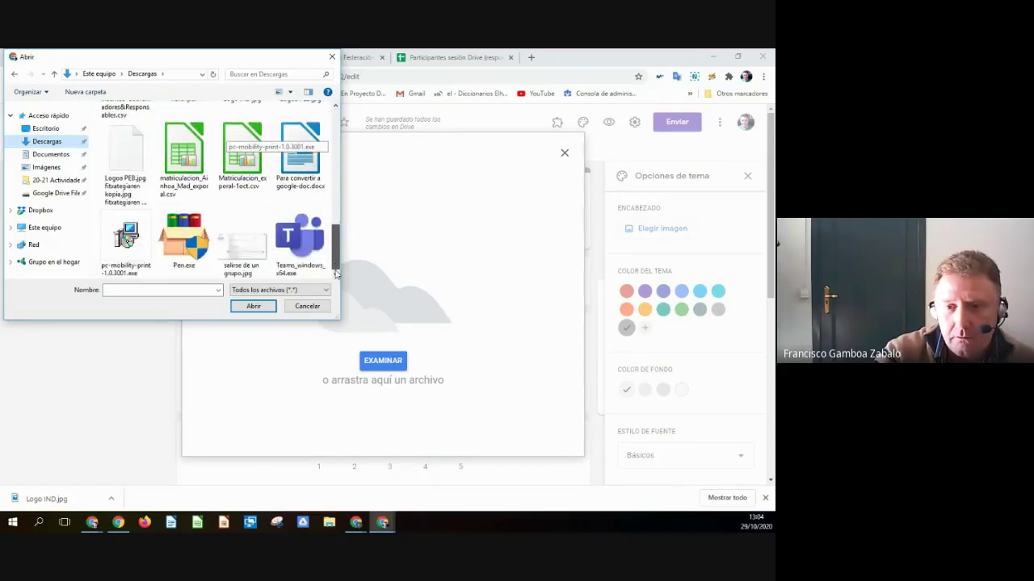
pyautogui.moveTo(336, 274); pyautogui.dragTo(332, 213)
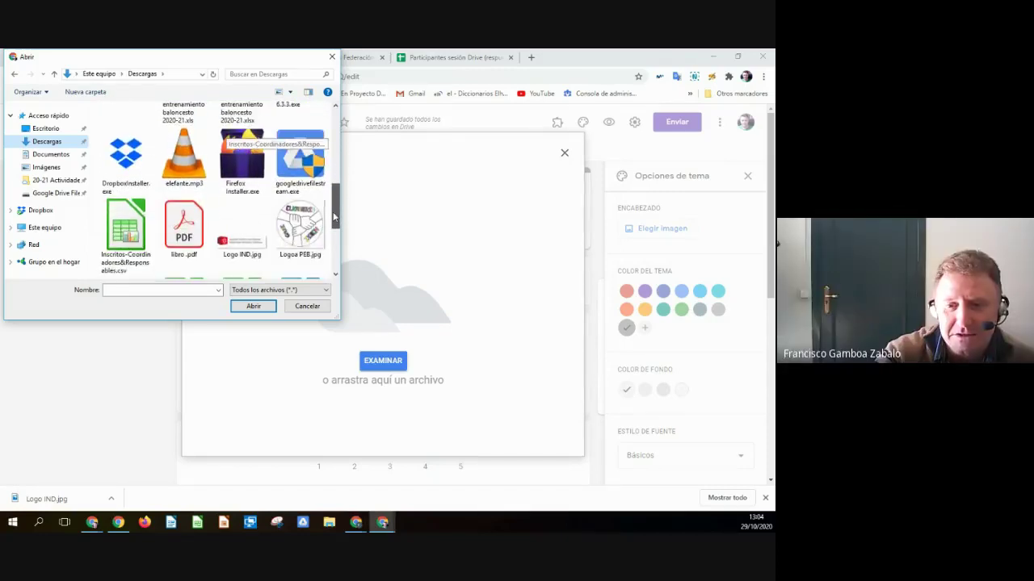
pyautogui.click(241, 231)
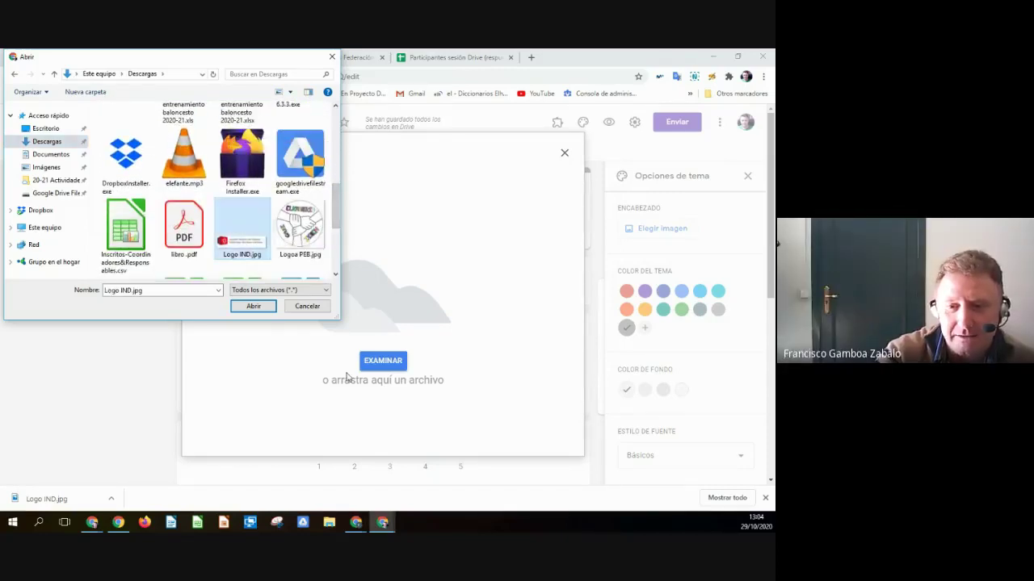
pyautogui.click(253, 307)
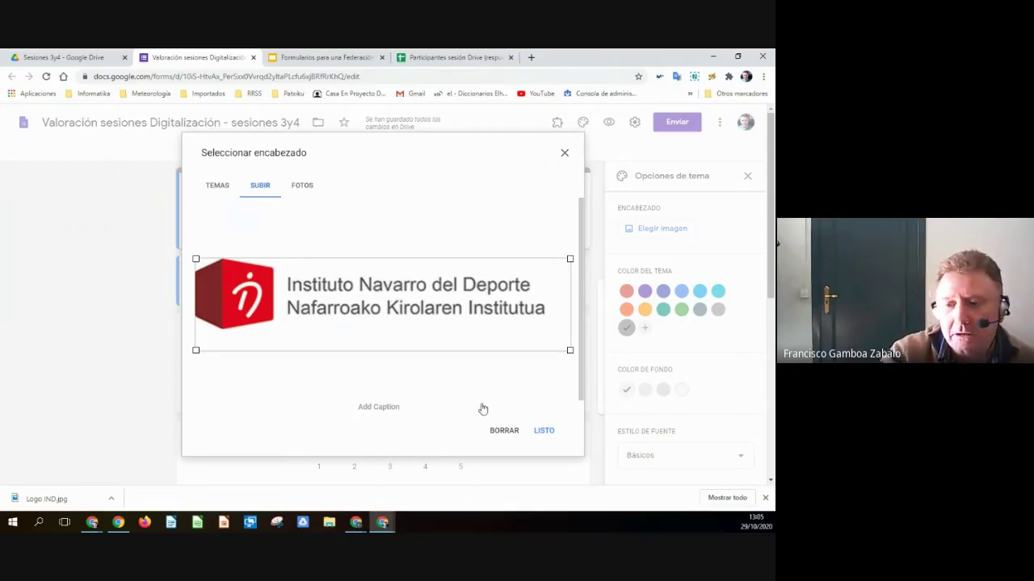
pyautogui.click(544, 433)
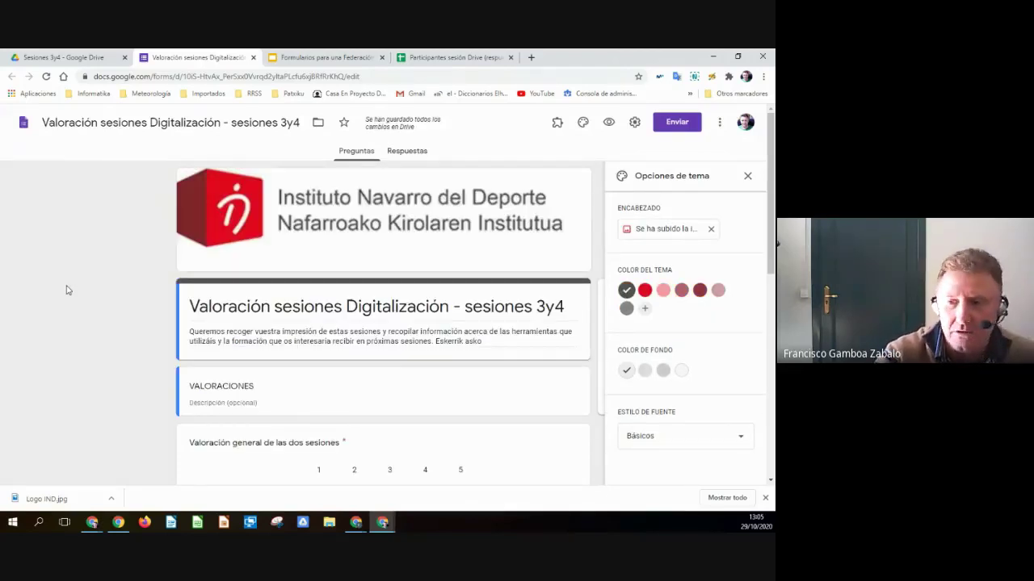
# - Close the theme options and review the form down to the Observaciones y aspectos a mejorar question
pyautogui.click(749, 177)
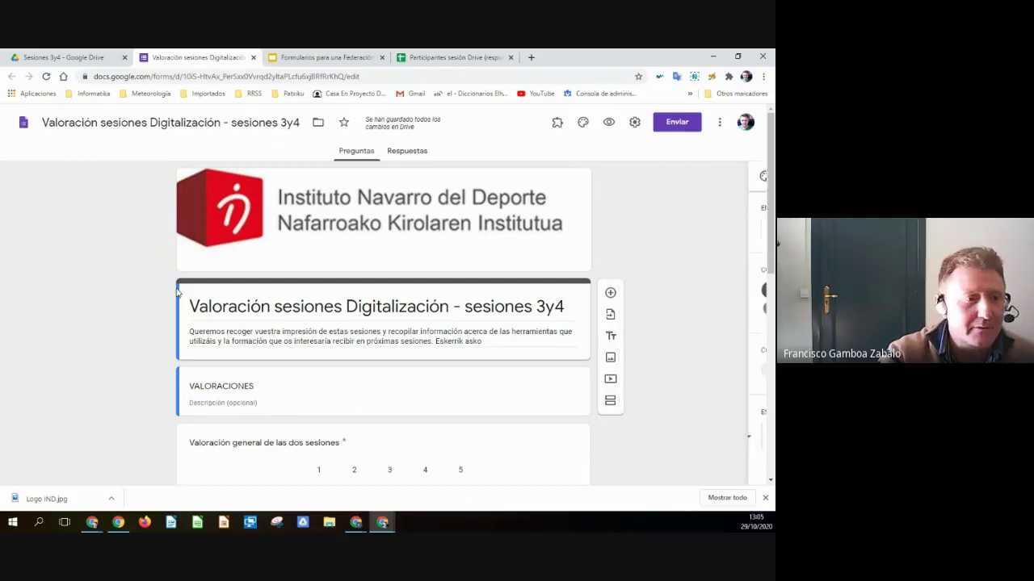
pyautogui.scroll(-3, 388, 376)
pyautogui.scroll(-4, 391, 383)
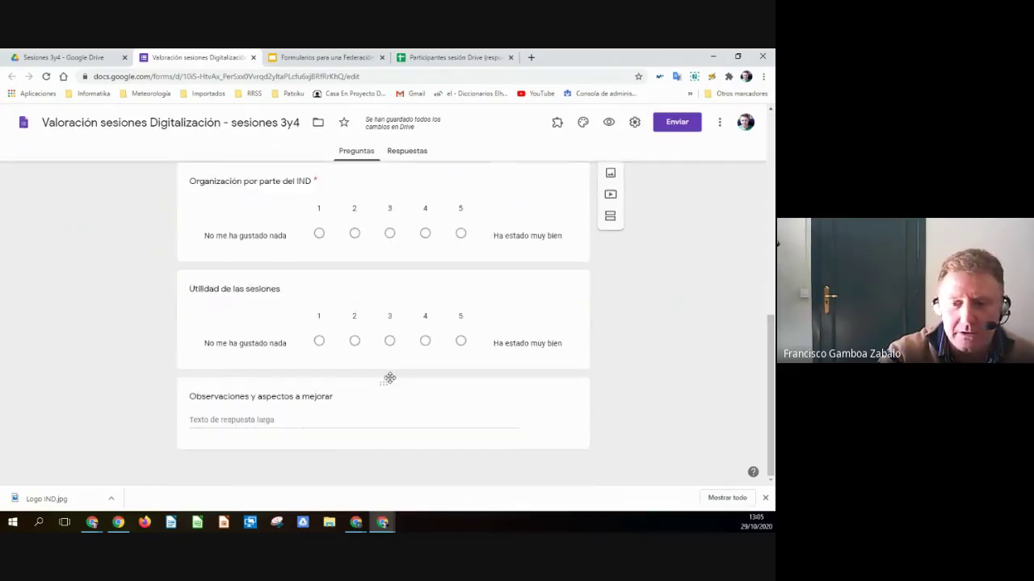
pyautogui.scroll(4, 226, 376)
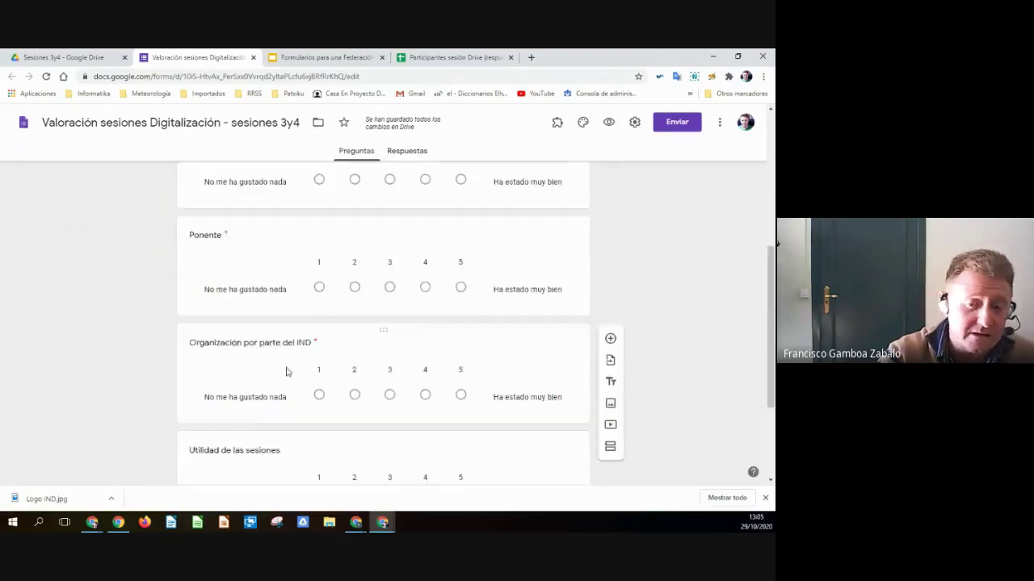
pyautogui.scroll(-4, 301, 340)
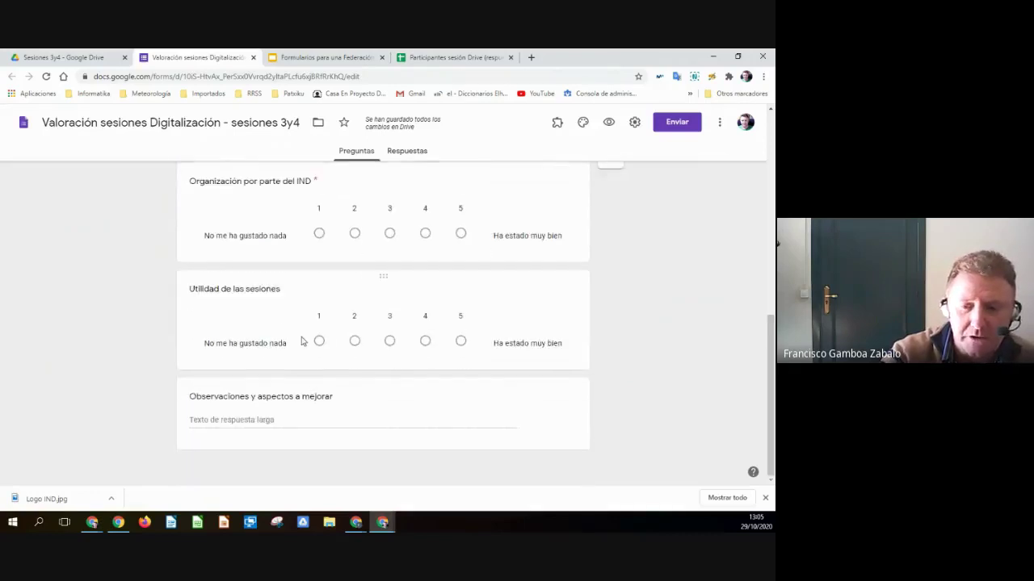
pyautogui.scroll(2, 335, 333)
pyautogui.scroll(-2, 337, 334)
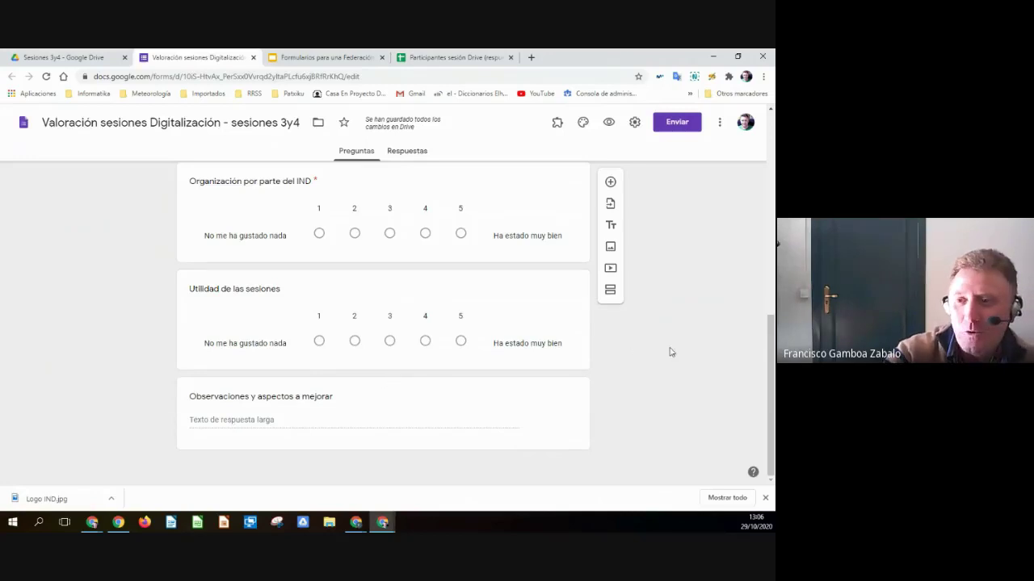
pyautogui.click(260, 417)
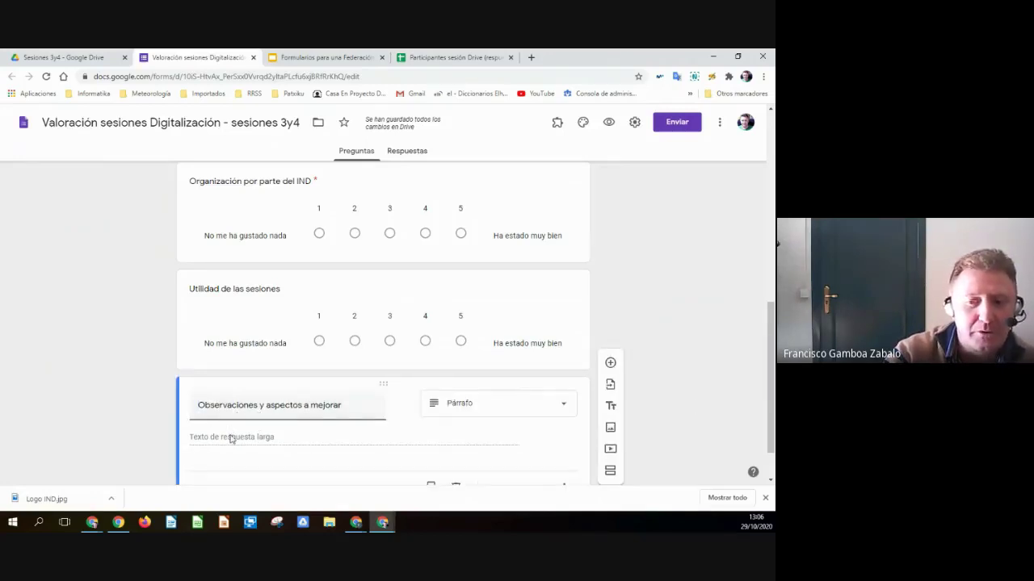
# - Change 'Observaciones y aspectos a mejorar' to the Párrafo question type, then return to the top
pyautogui.scroll(-1, 230, 439)
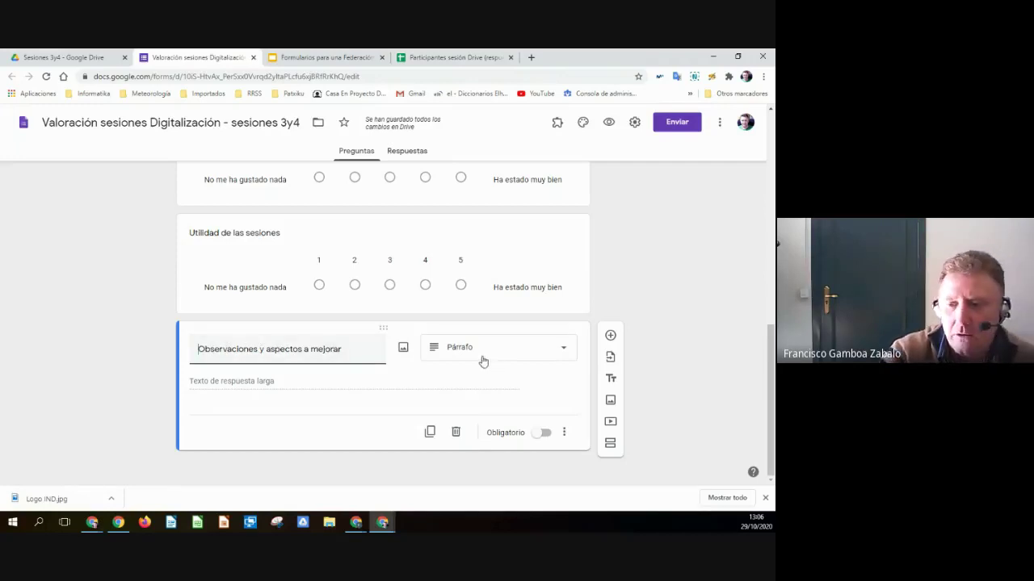
pyautogui.click(525, 356)
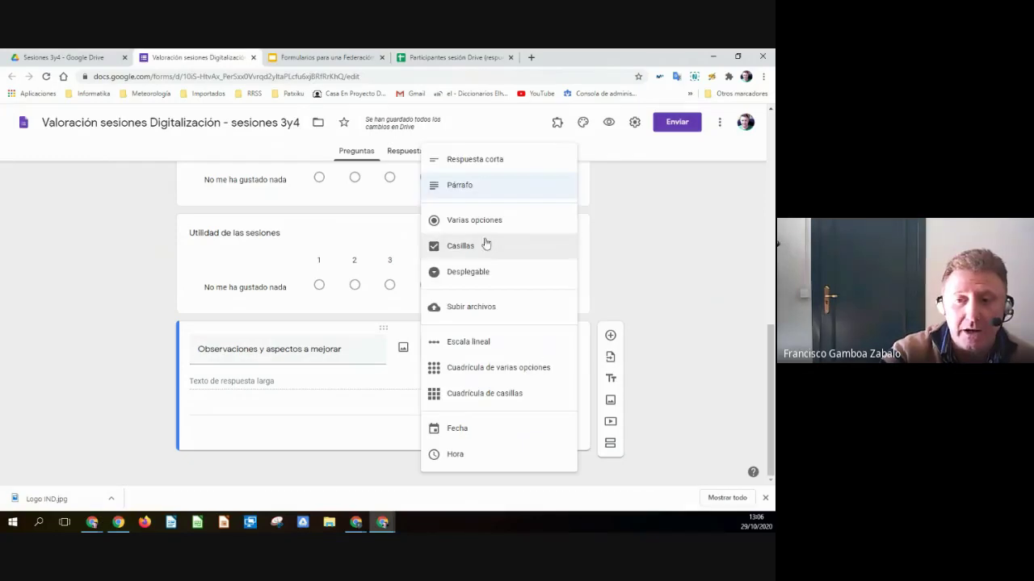
pyautogui.click(457, 185)
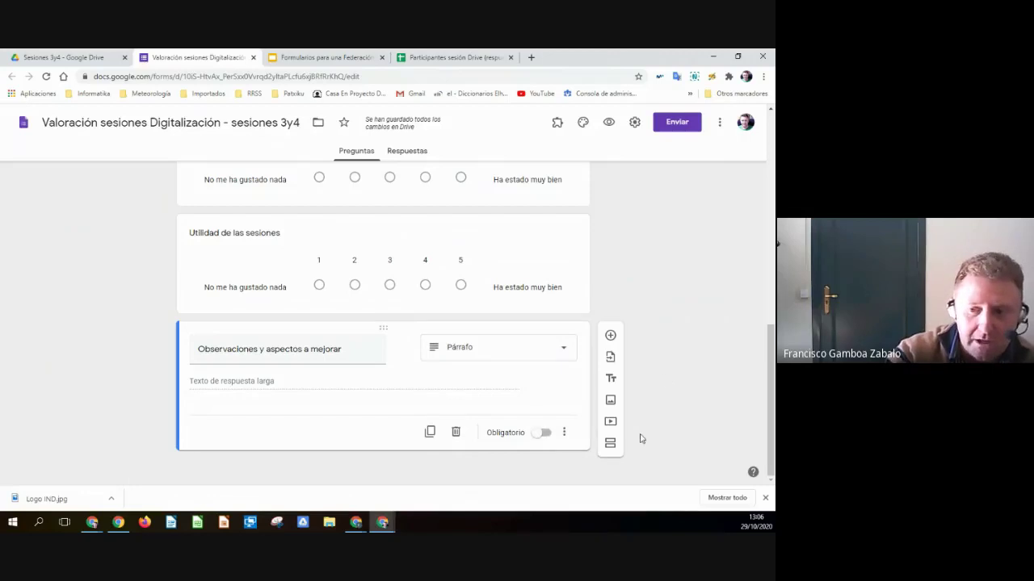
pyautogui.scroll(10, 666, 371)
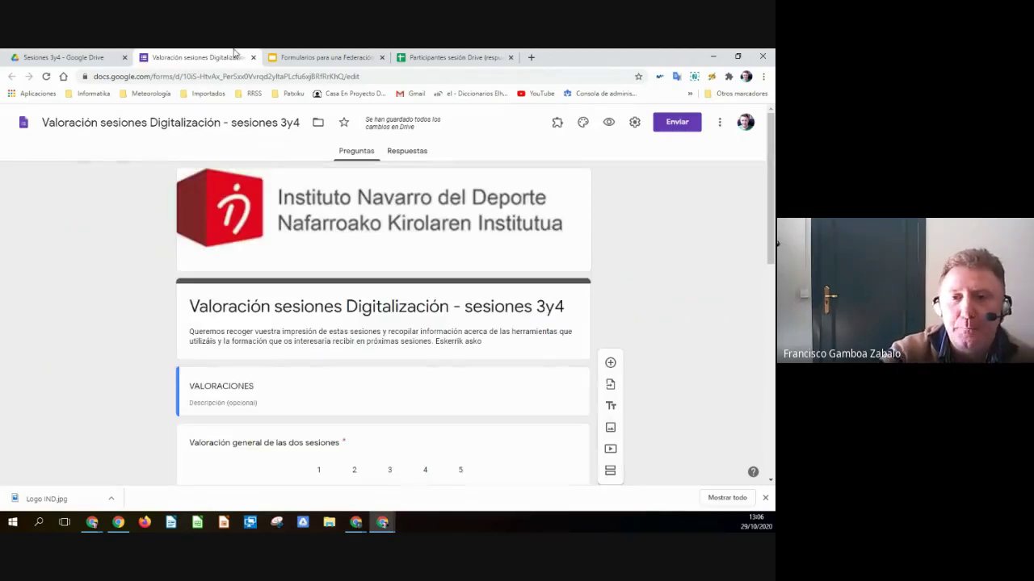
# - Advance the slides to 'Organización del Form', then open the Sesiones 3y4 Formularios folder in Drive
pyautogui.click(323, 57)
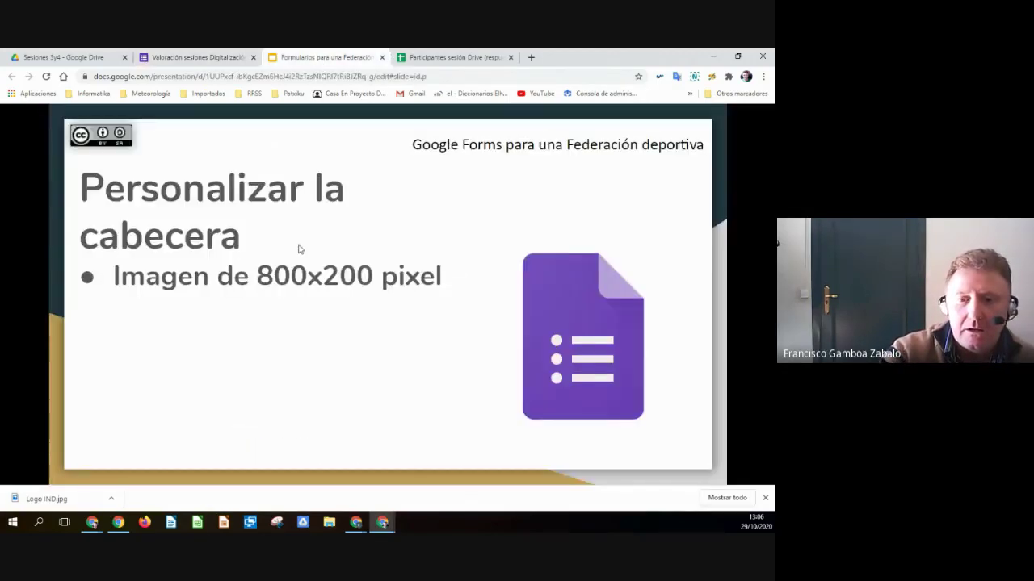
pyautogui.press('Right')
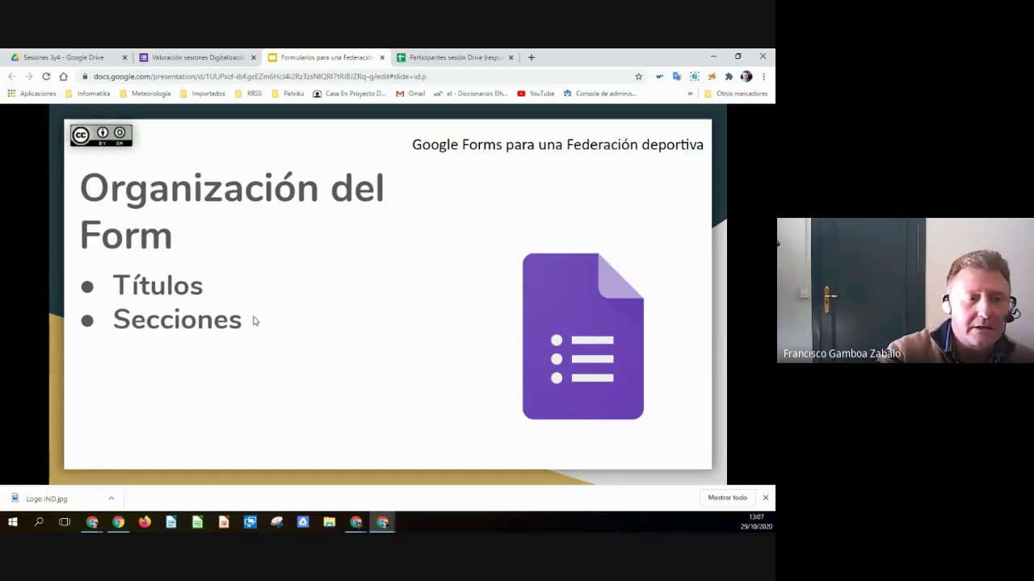
pyautogui.click(63, 58)
pyautogui.doubleClick(185, 203)
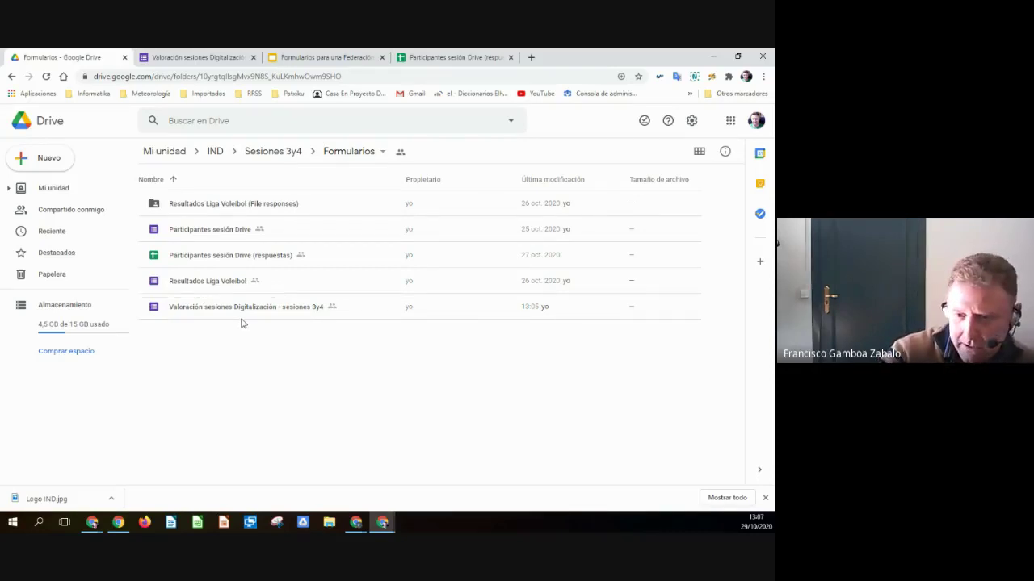
# - Open the Resultados Liga Voleibol form and review its ¿Se ha disputado el partido? Sí/No question
pyautogui.doubleClick(192, 286)
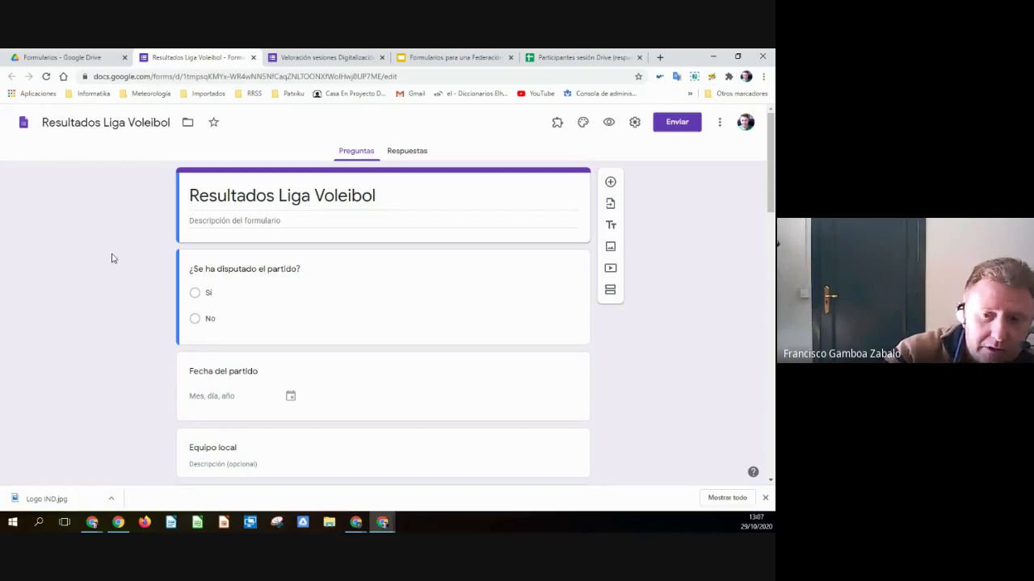
pyautogui.scroll(-1, 673, 325)
pyautogui.scroll(1, 673, 325)
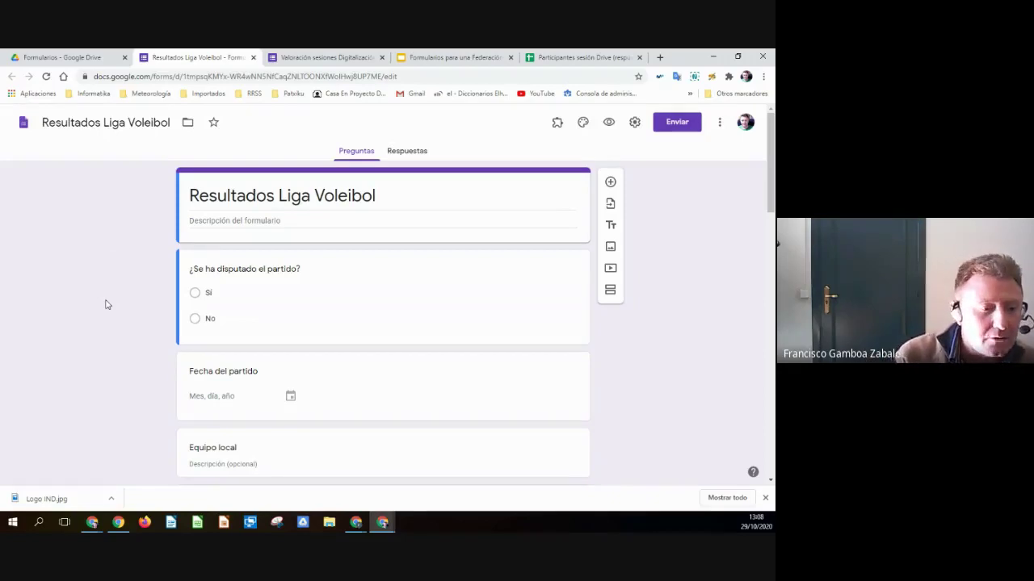
pyautogui.scroll(-3, 107, 287)
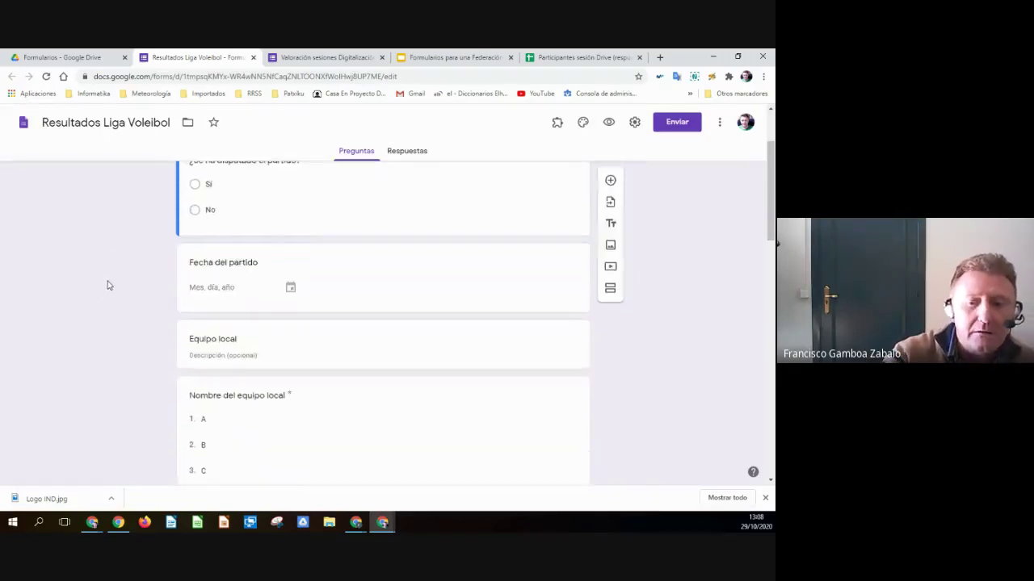
pyautogui.scroll(-10, 107, 287)
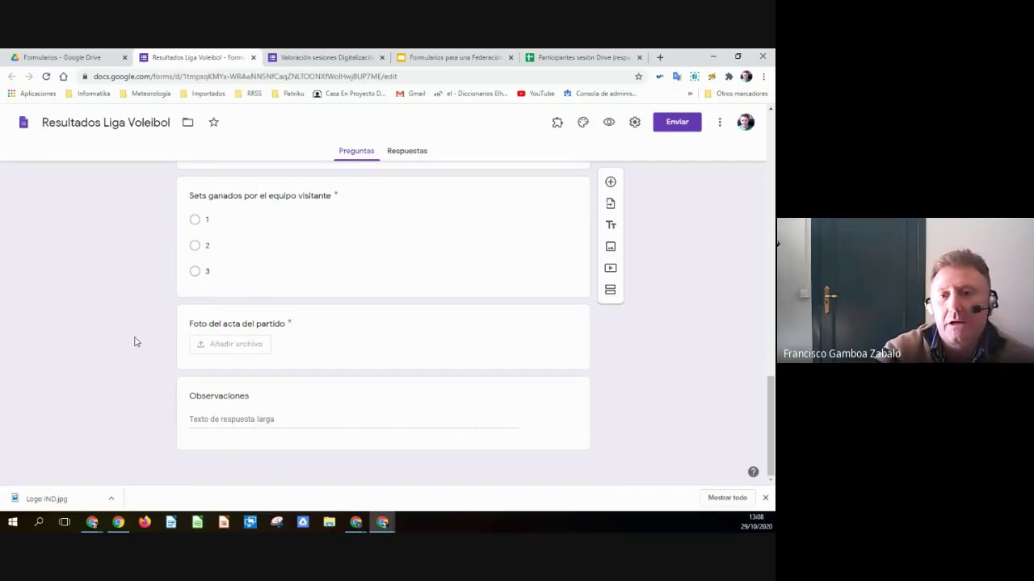
pyautogui.scroll(15, 136, 342)
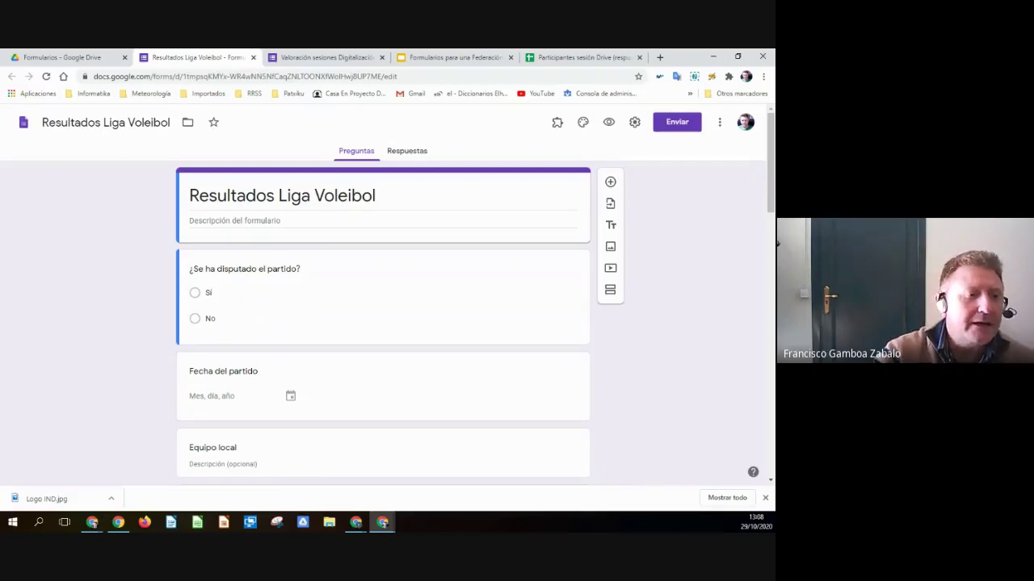
pyautogui.scroll(-2, 472, 405)
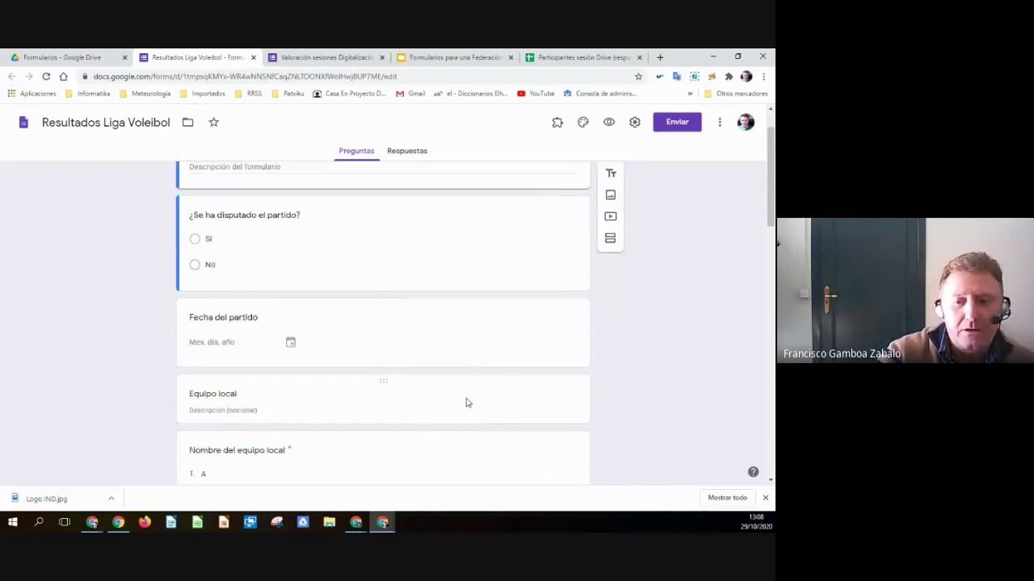
pyautogui.scroll(2, 438, 387)
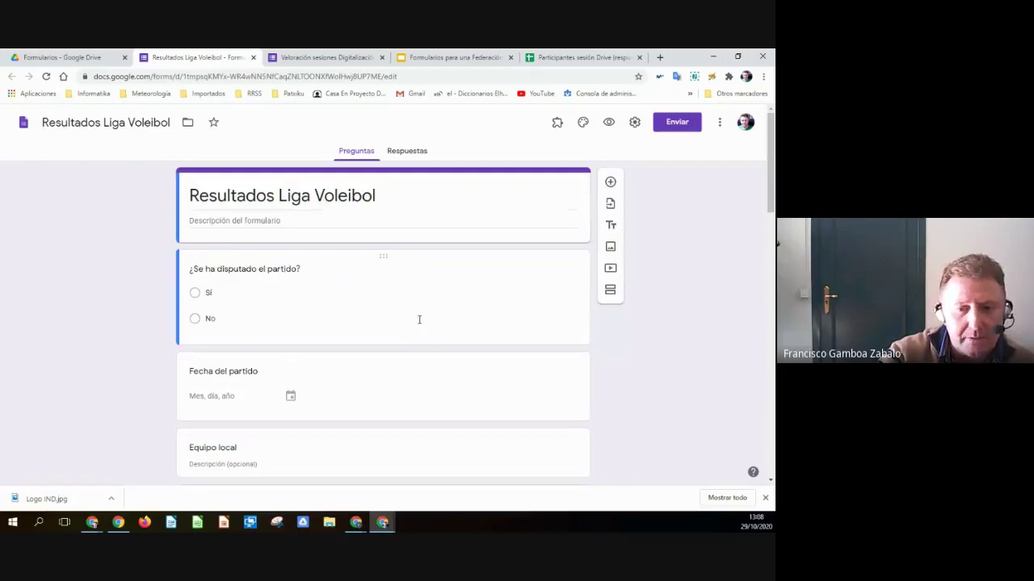
pyautogui.click(510, 313)
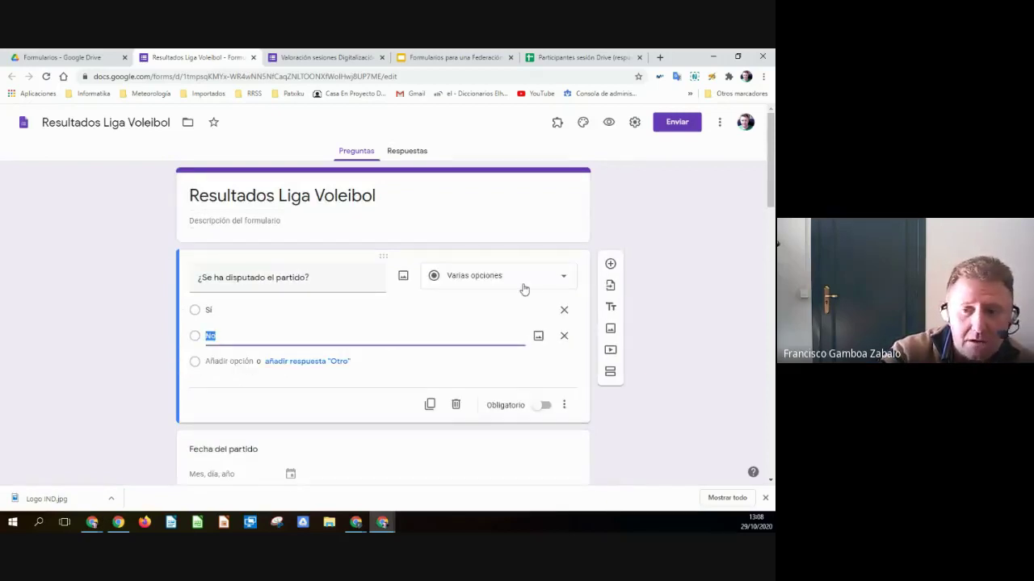
pyautogui.click(46, 277)
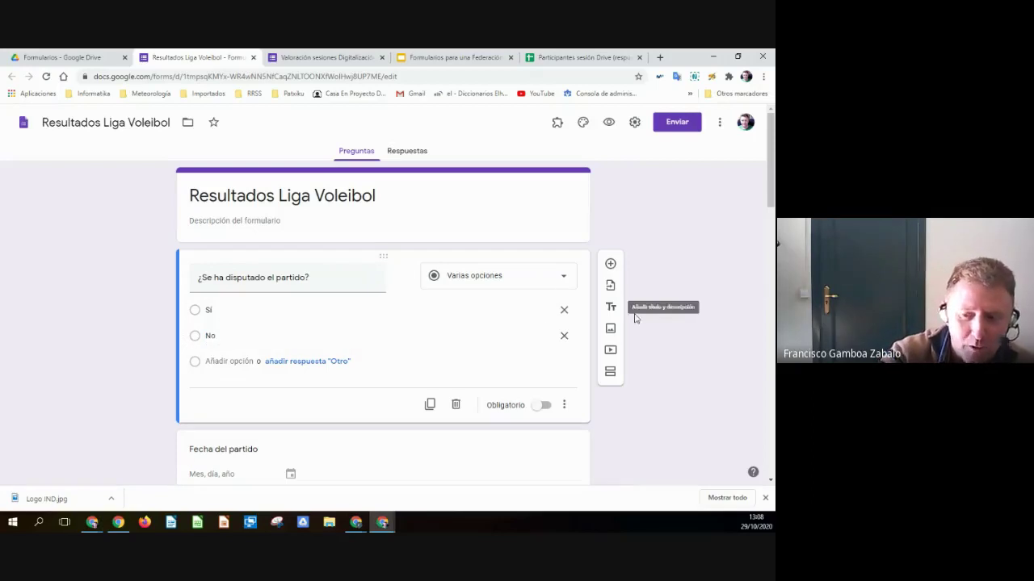
pyautogui.scroll(-2, 725, 332)
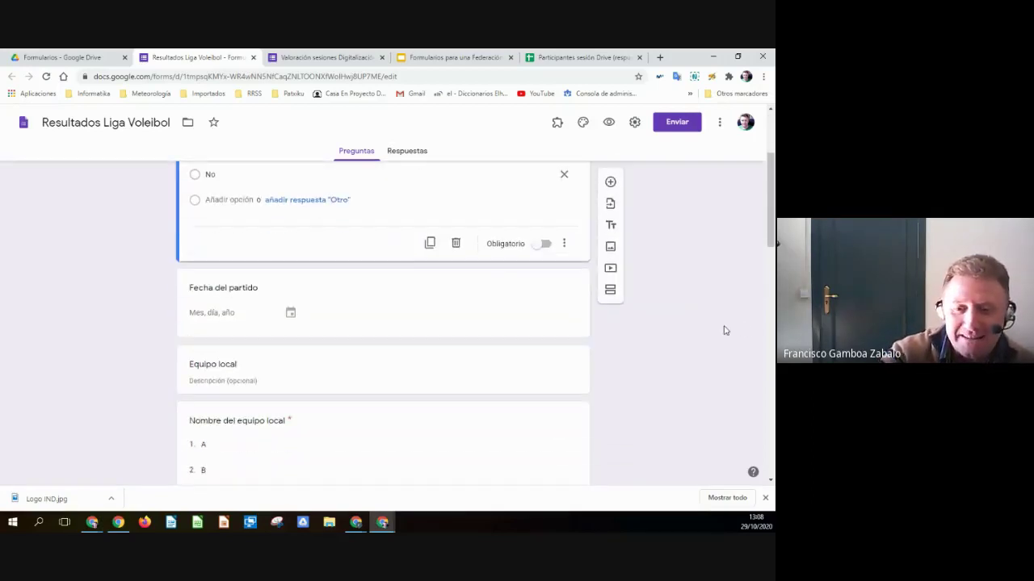
# - Keep Fecha del partido as a Fecha question and preview the form
pyautogui.click(495, 314)
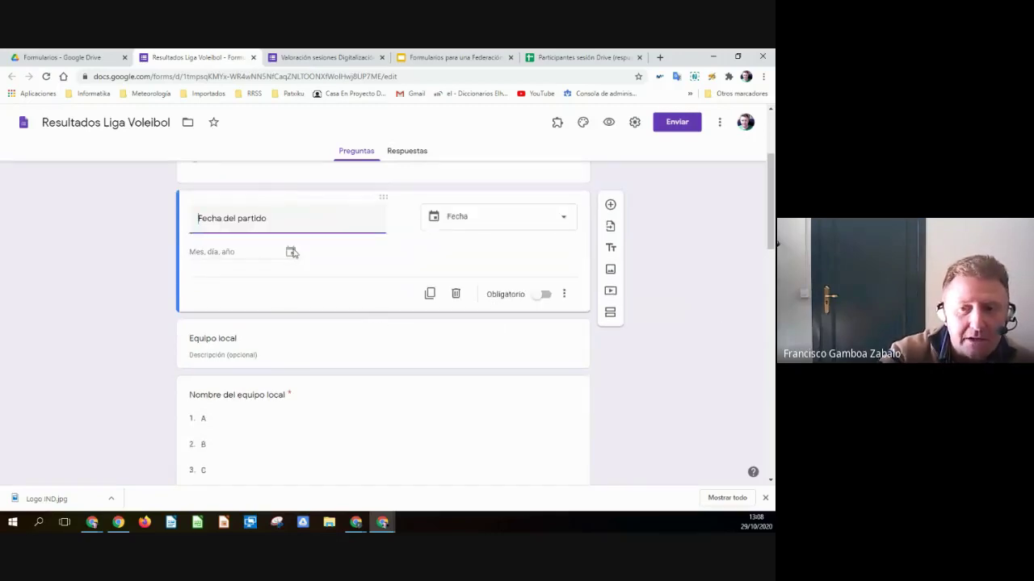
pyautogui.click(484, 223)
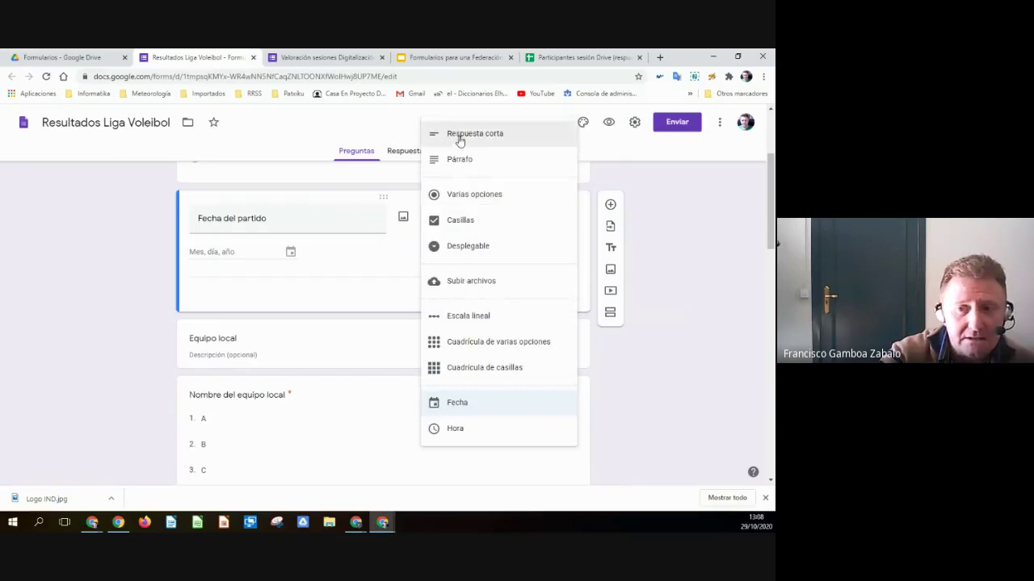
pyautogui.click(457, 403)
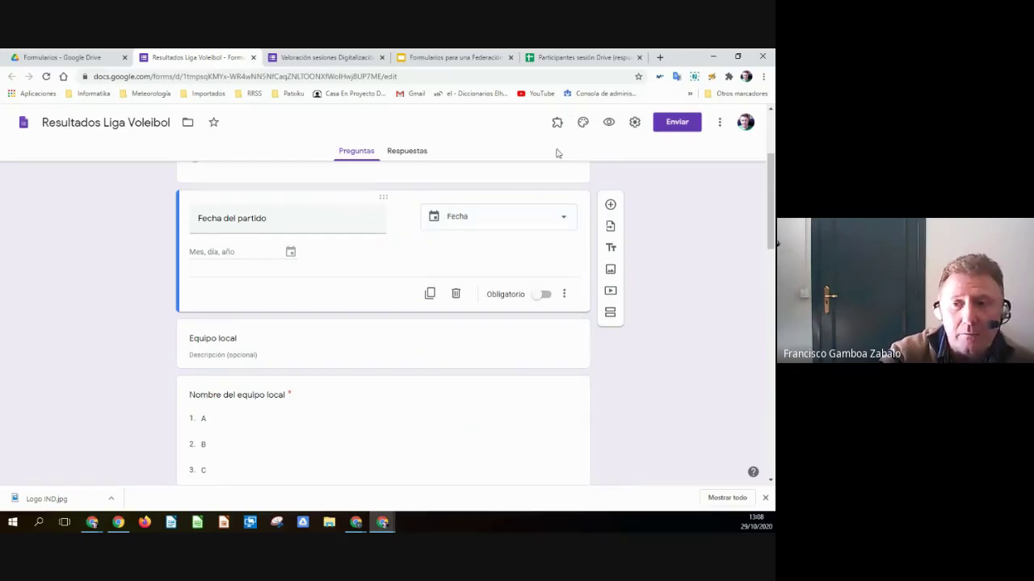
pyautogui.click(606, 123)
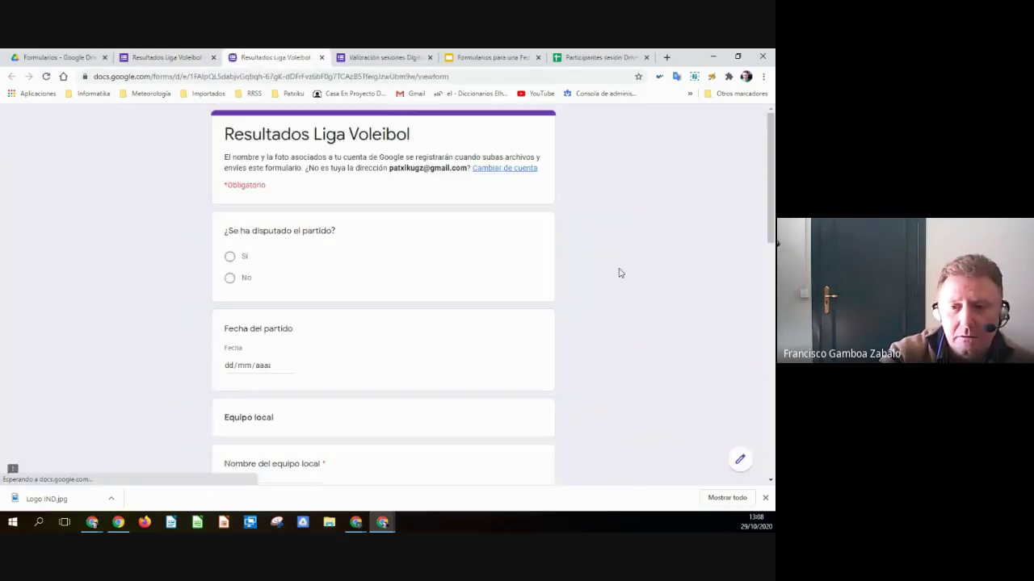
# - Try the Fecha del partido date picker in the preview, then close the preview
pyautogui.scroll(-2, 619, 273)
pyautogui.click(264, 258)
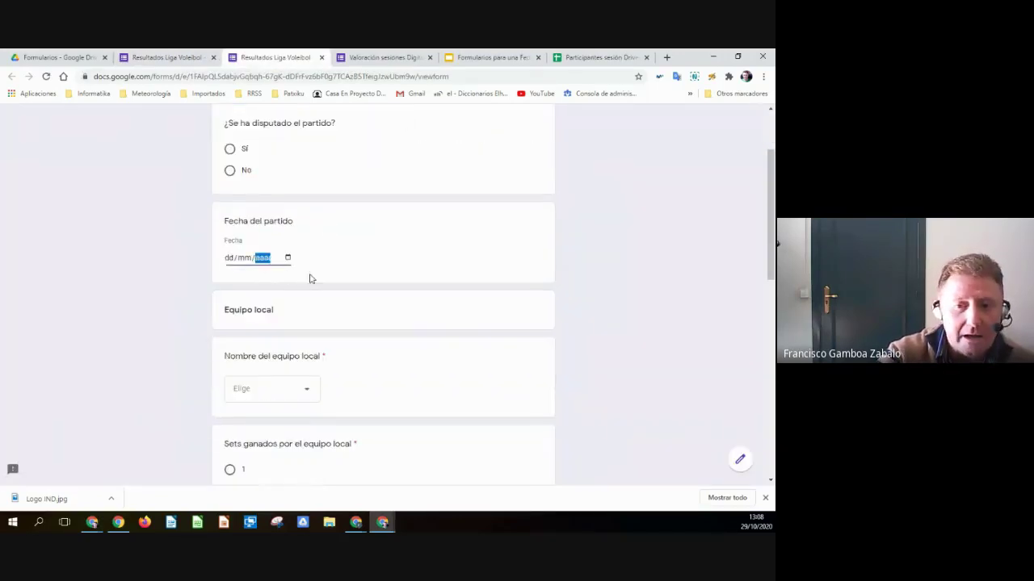
pyautogui.click(288, 257)
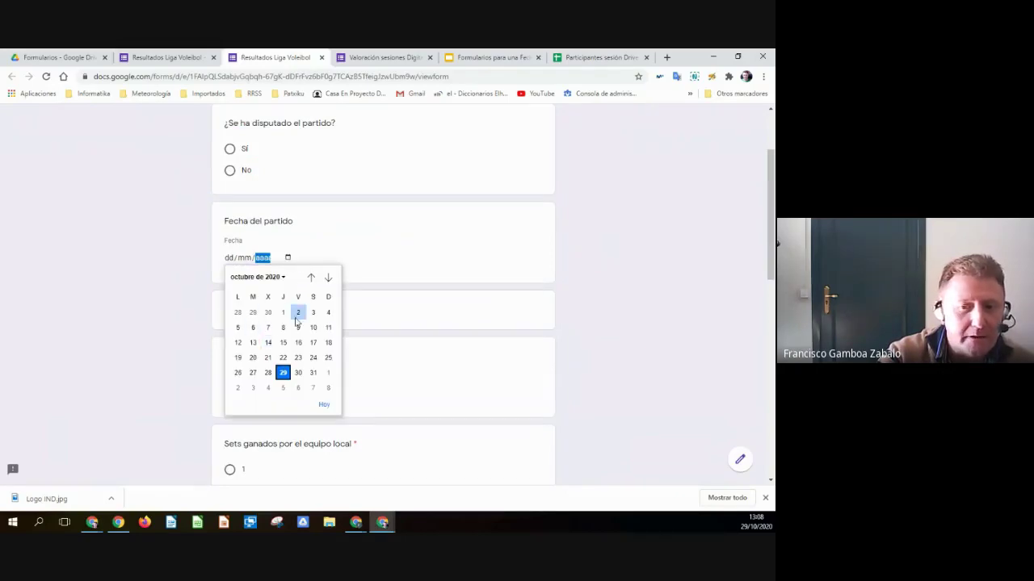
pyautogui.click(450, 284)
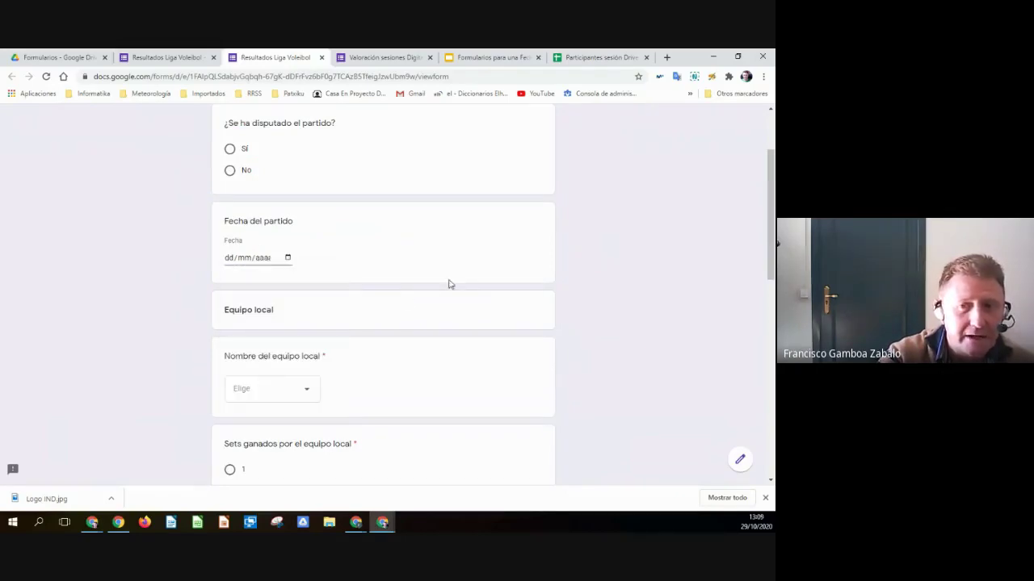
pyautogui.click(322, 57)
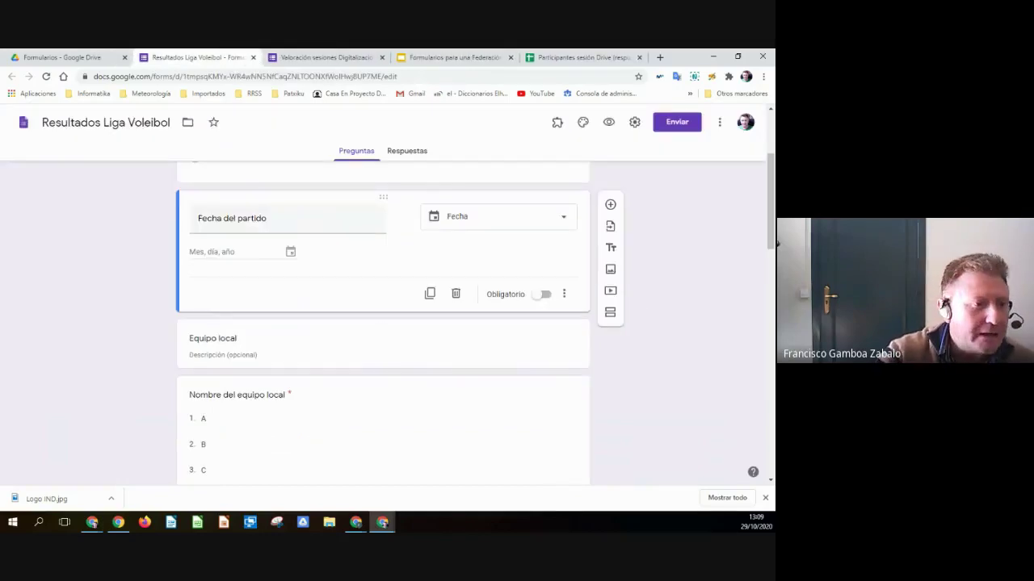
# - Select the Equipo local title block in the editor
pyautogui.scroll(-2, 303, 398)
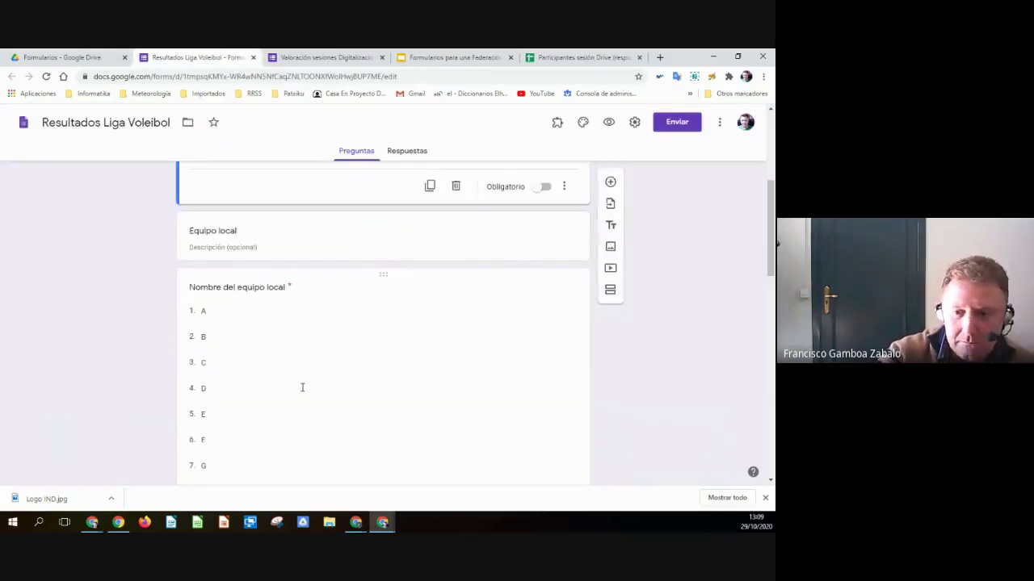
pyautogui.scroll(3, 300, 388)
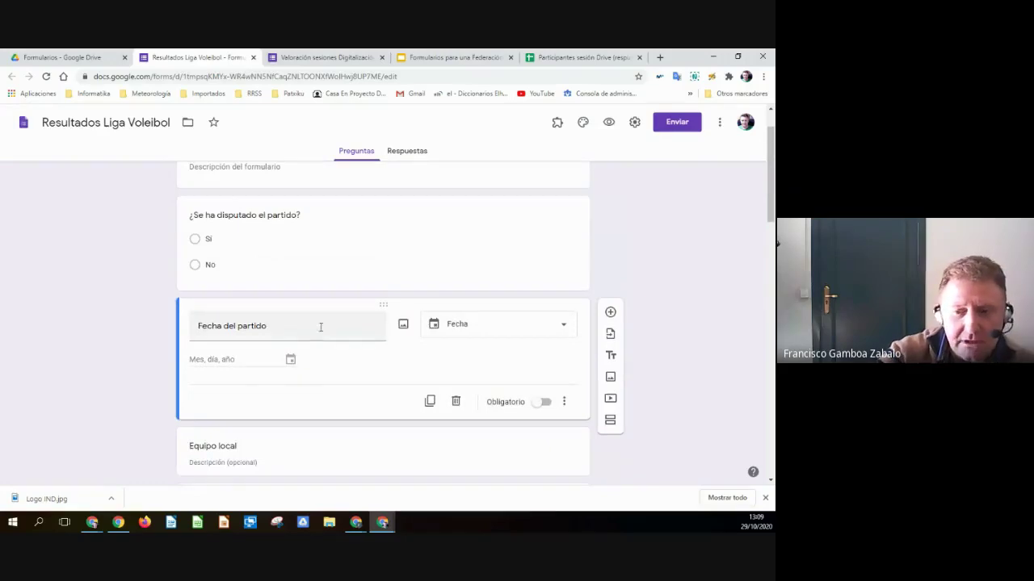
pyautogui.scroll(1, 314, 318)
pyautogui.scroll(-3, 316, 315)
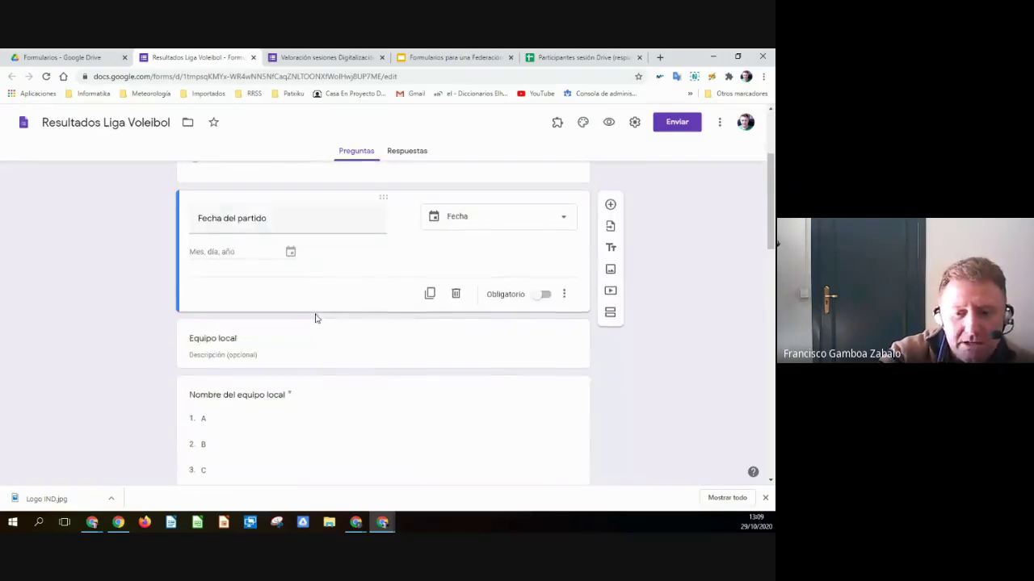
pyautogui.click(235, 321)
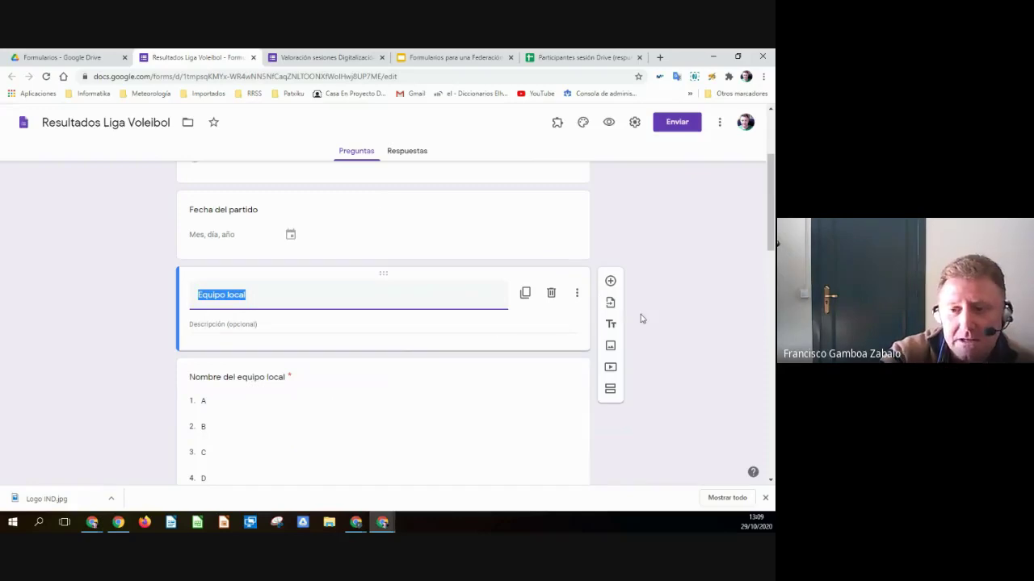
# - Check the form once more in preview, then delete the Equipo local title block
pyautogui.click(609, 122)
pyautogui.scroll(-2, 520, 289)
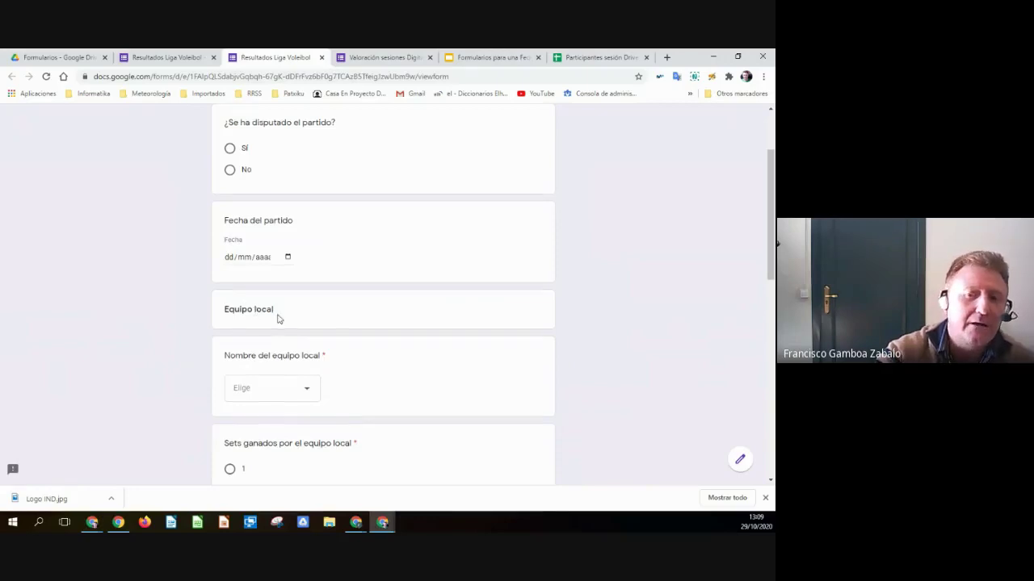
pyautogui.scroll(-1, 277, 318)
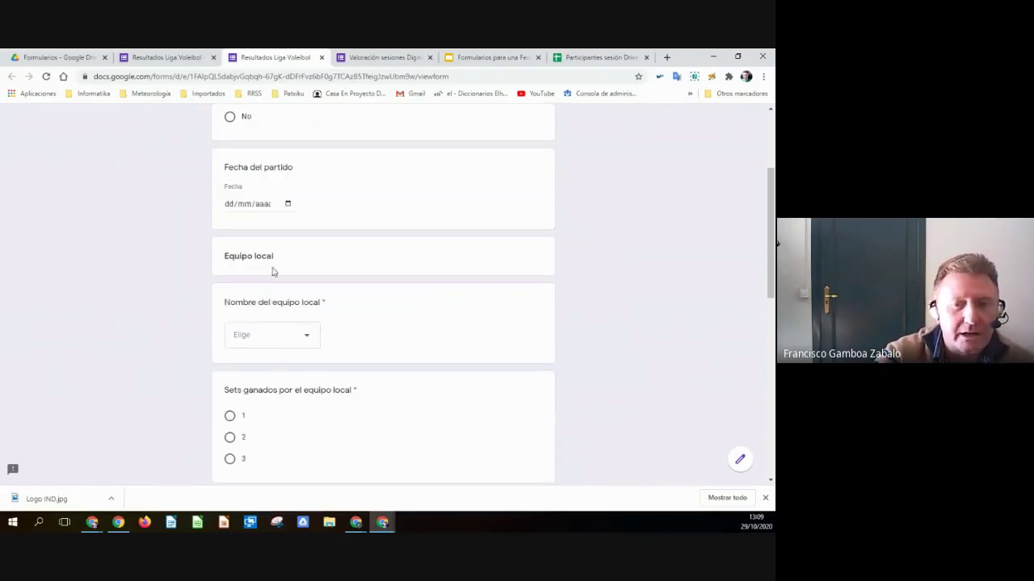
pyautogui.click(321, 58)
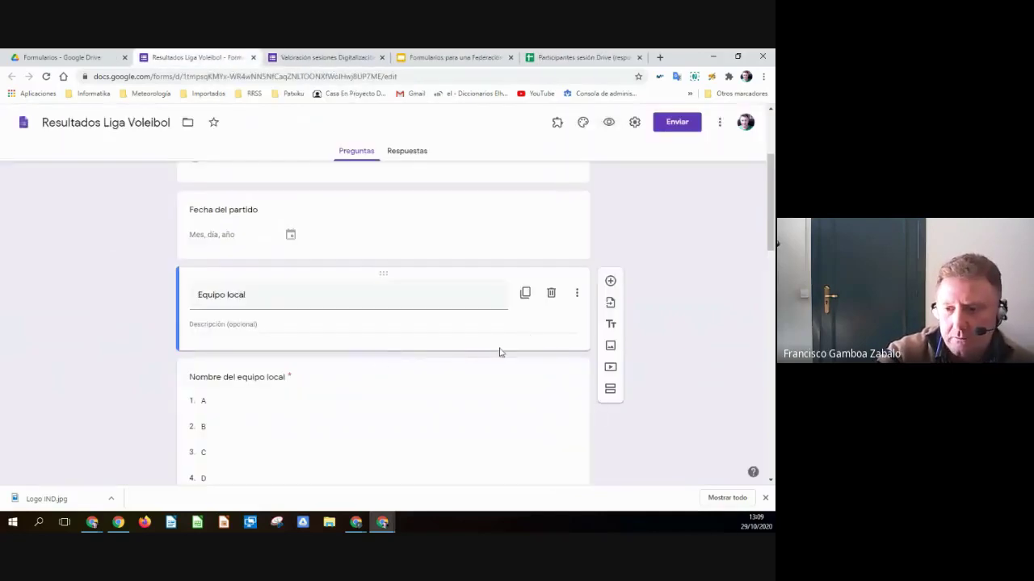
pyautogui.click(552, 294)
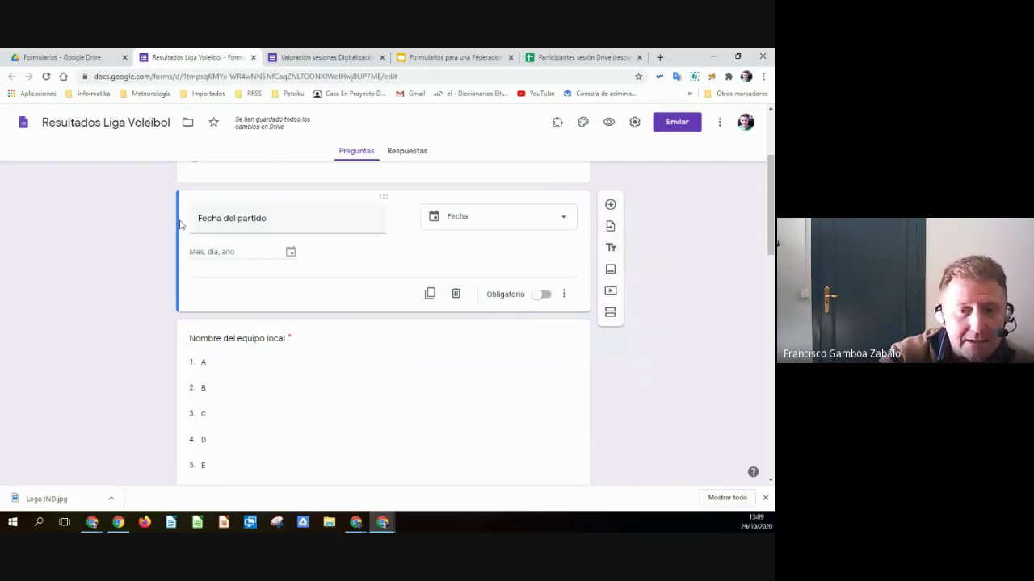
# - Add an 'Equipo local' title block below Fecha del partido, leaving its description empty
pyautogui.tripleClick(223, 218)
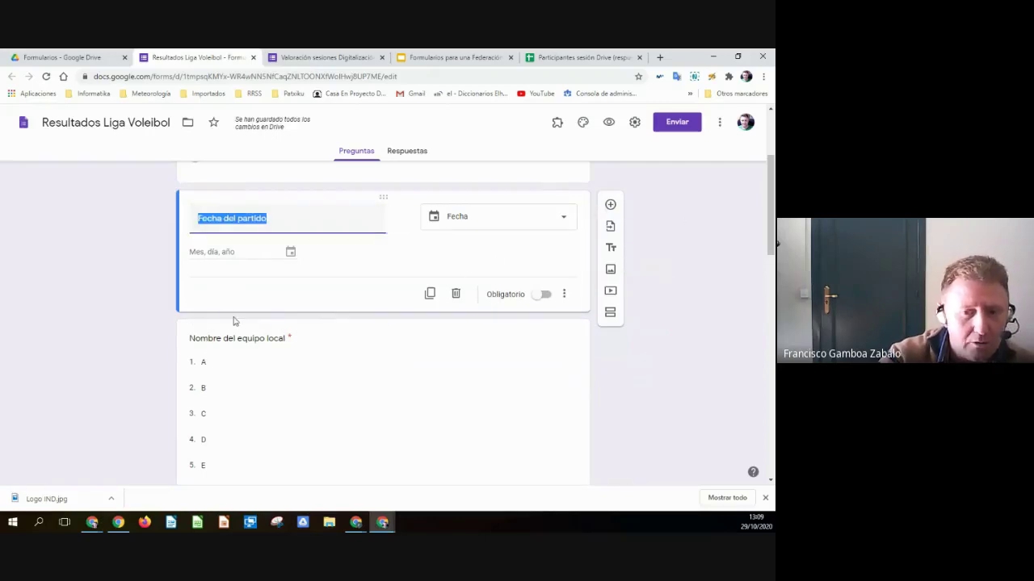
pyautogui.click(204, 377)
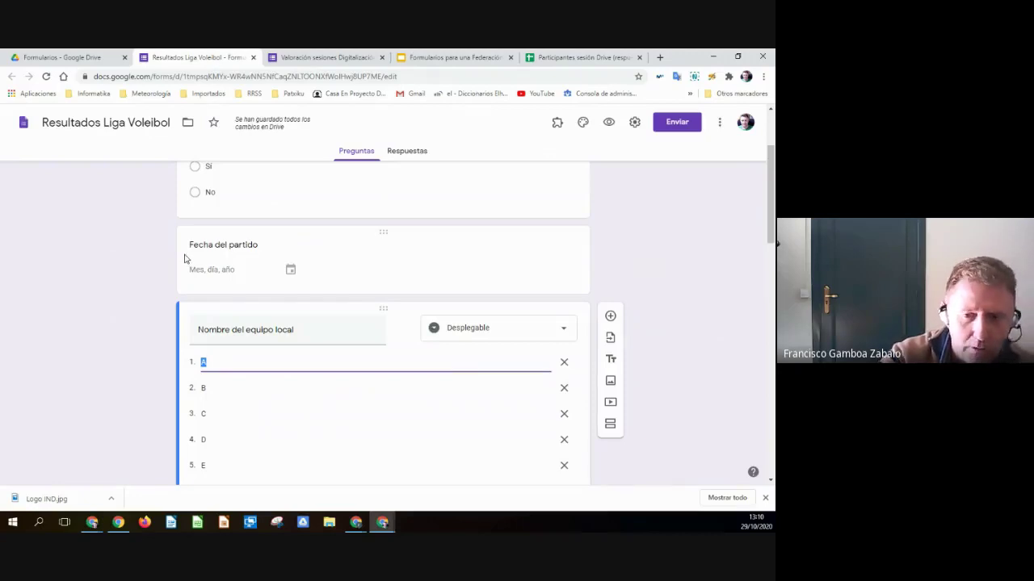
pyautogui.click(184, 258)
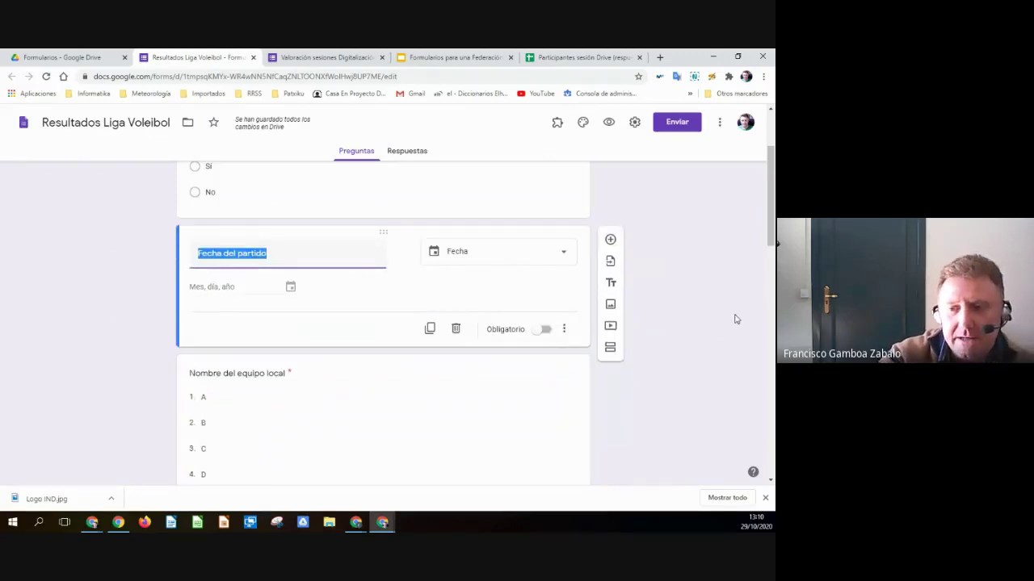
pyautogui.click(611, 283)
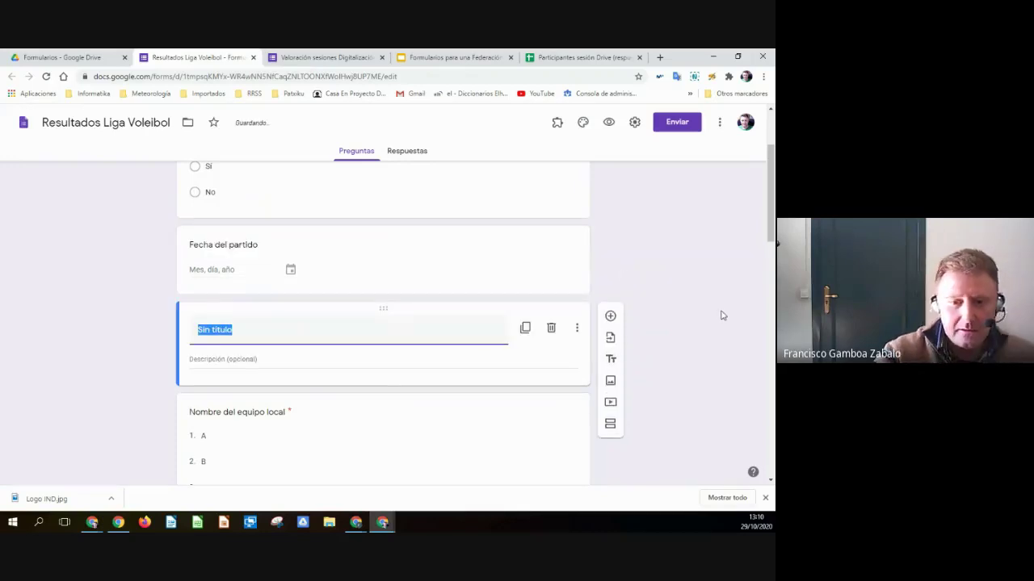
pyautogui.write('Equipo local')
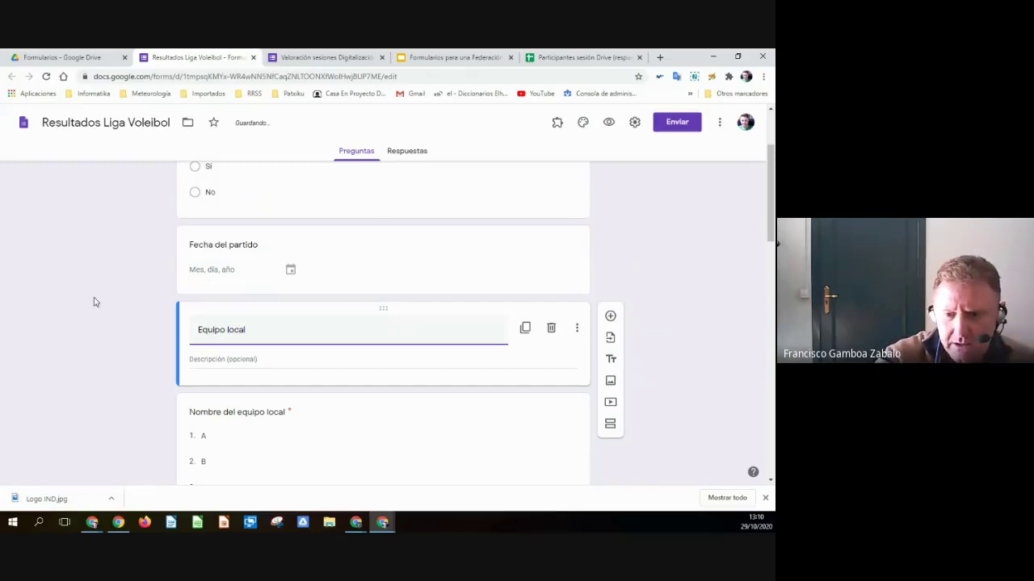
pyautogui.click(94, 302)
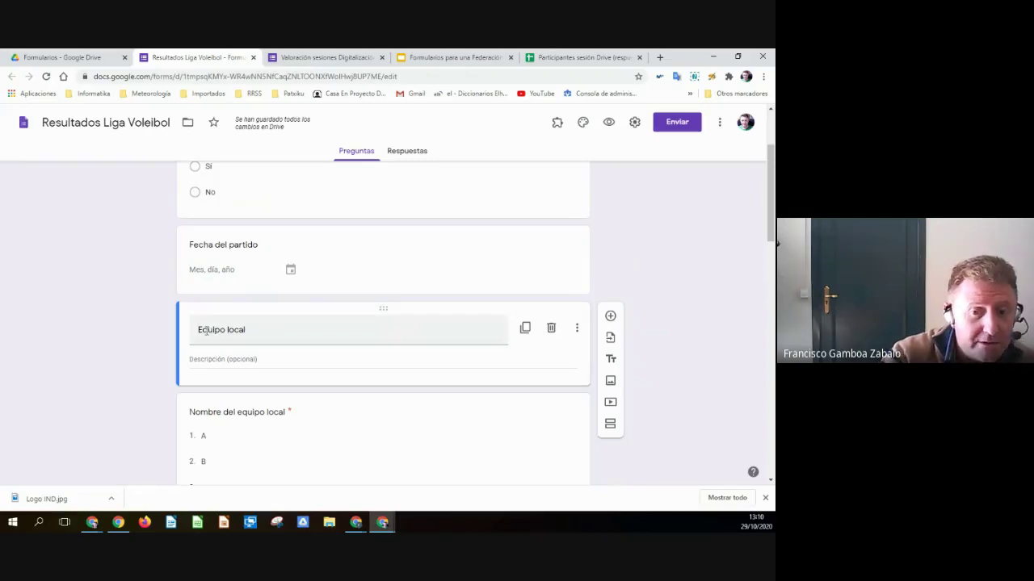
pyautogui.click(219, 360)
pyautogui.click(155, 346)
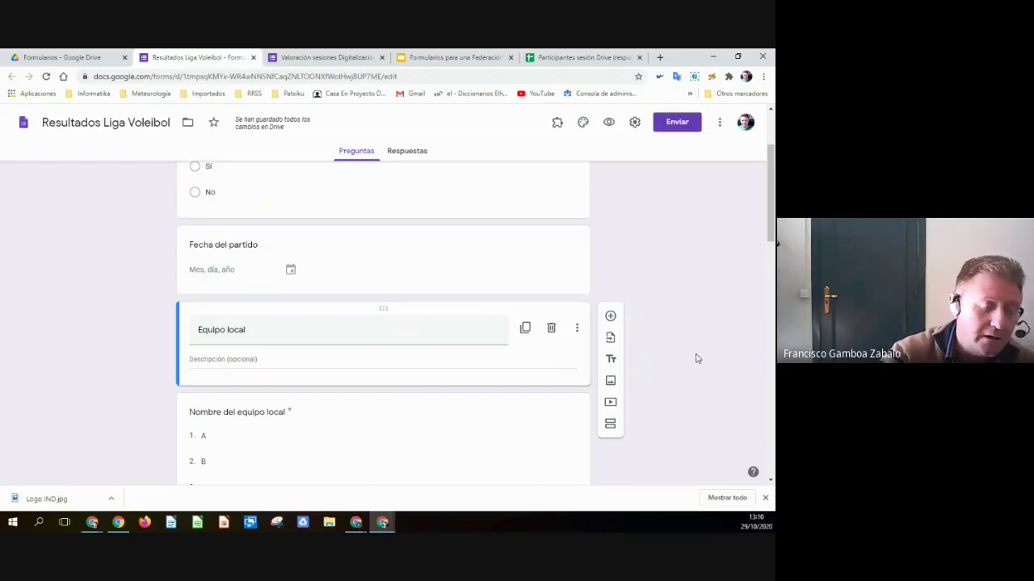
# - Preview the form to check the new Equipo local block, then return to the presentation
pyautogui.click(610, 123)
pyautogui.scroll(-2, 322, 299)
pyautogui.scroll(2, 315, 242)
pyautogui.scroll(-3, 307, 226)
pyautogui.scroll(-2, 309, 214)
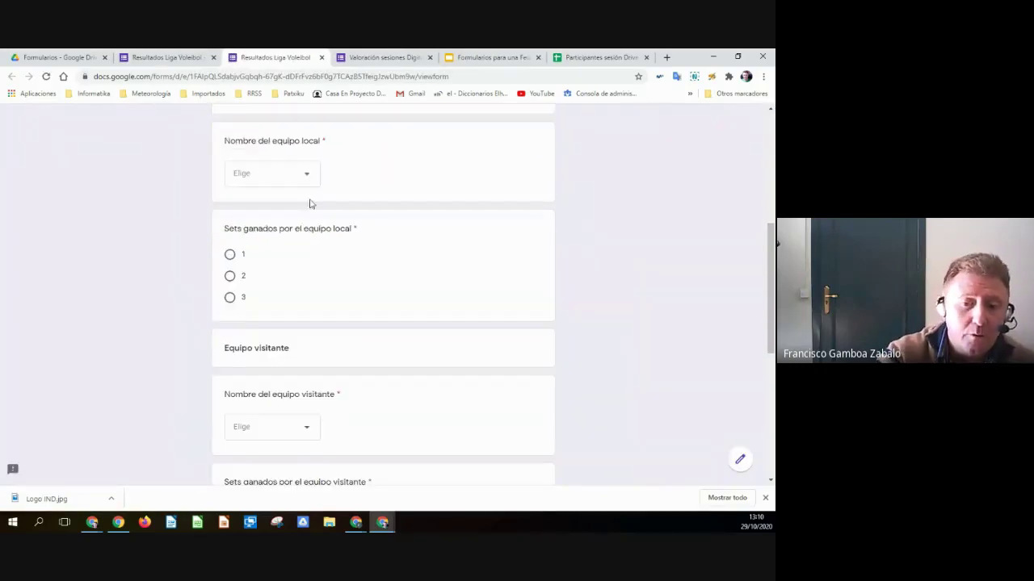
pyautogui.scroll(-1, 319, 278)
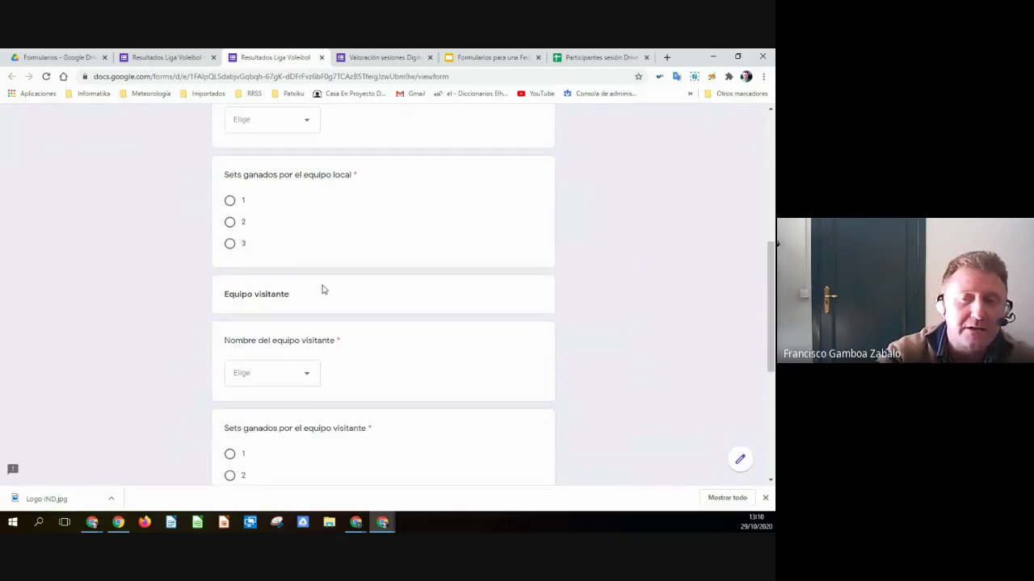
pyautogui.scroll(3, 322, 289)
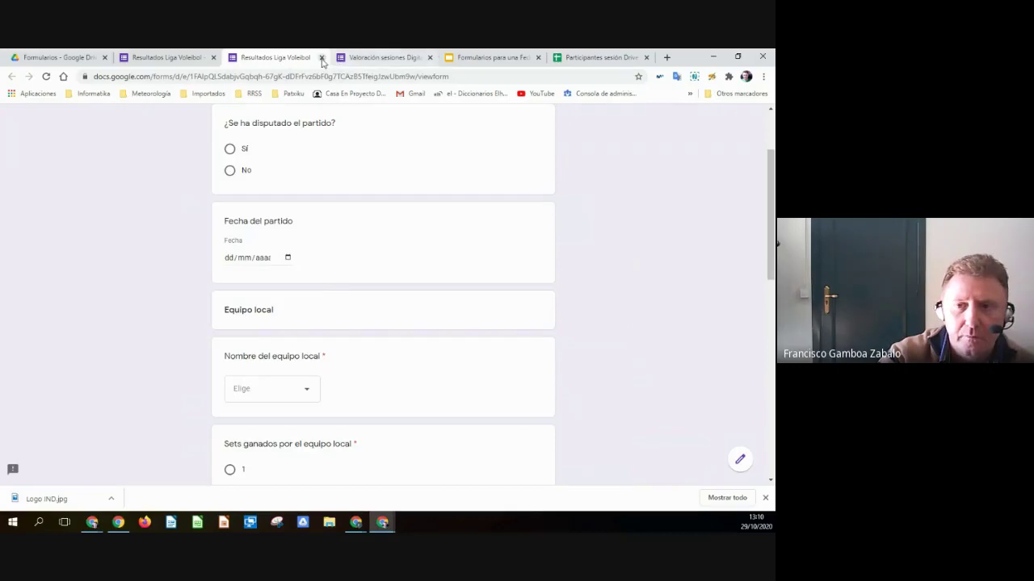
pyautogui.click(322, 58)
pyautogui.scroll(-2, 618, 314)
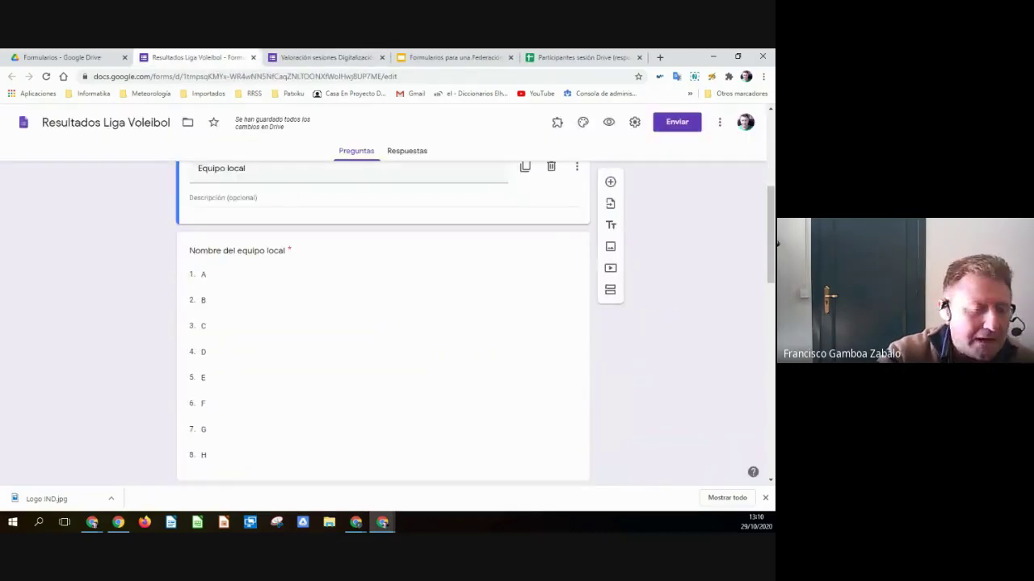
pyautogui.scroll(2, 295, 357)
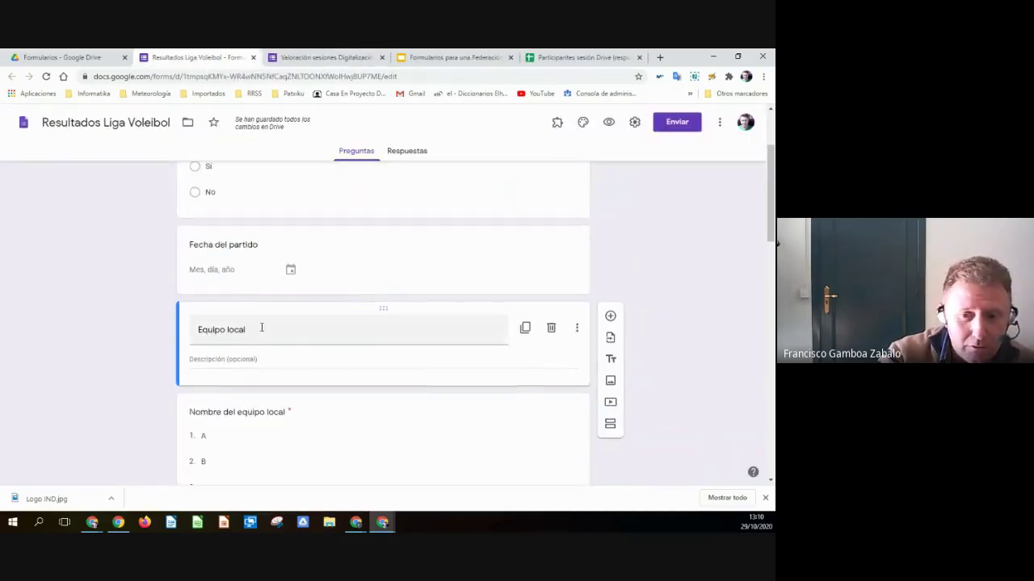
pyautogui.scroll(-2, 92, 307)
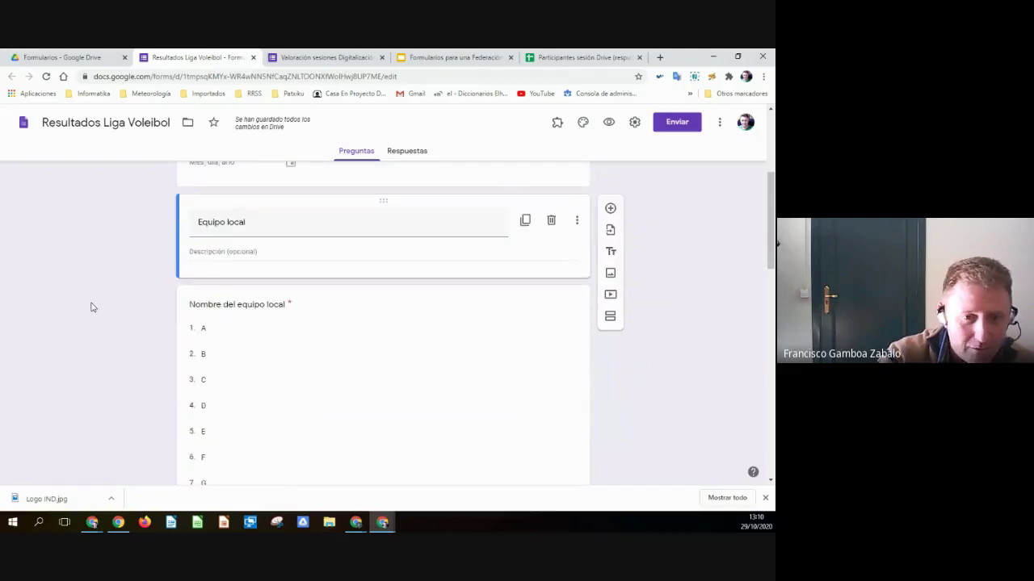
pyautogui.click(452, 57)
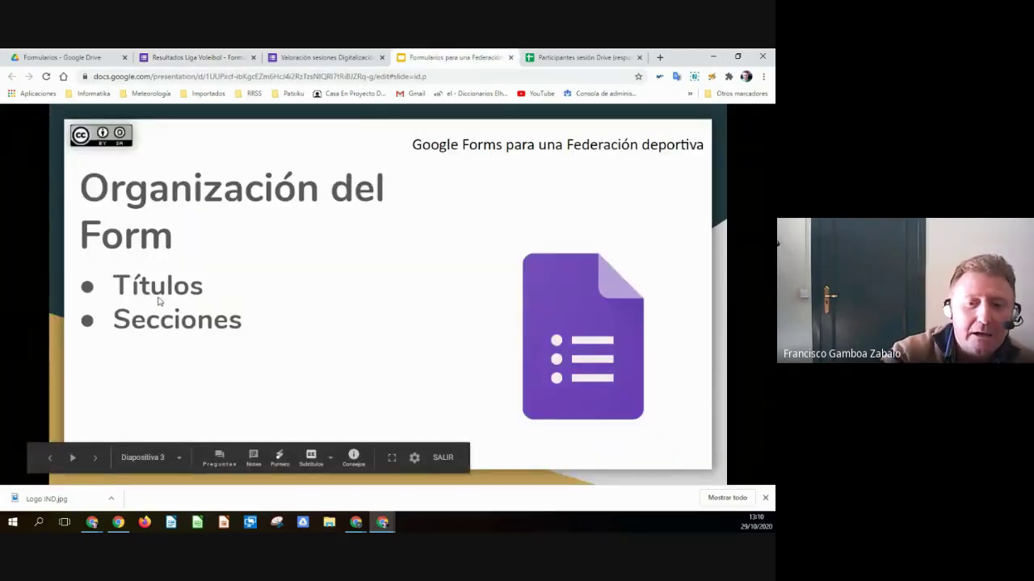
# - View the Respuestas condicionantes slide, return to Organización del Form, then switch back to the form
pyautogui.click(256, 352)
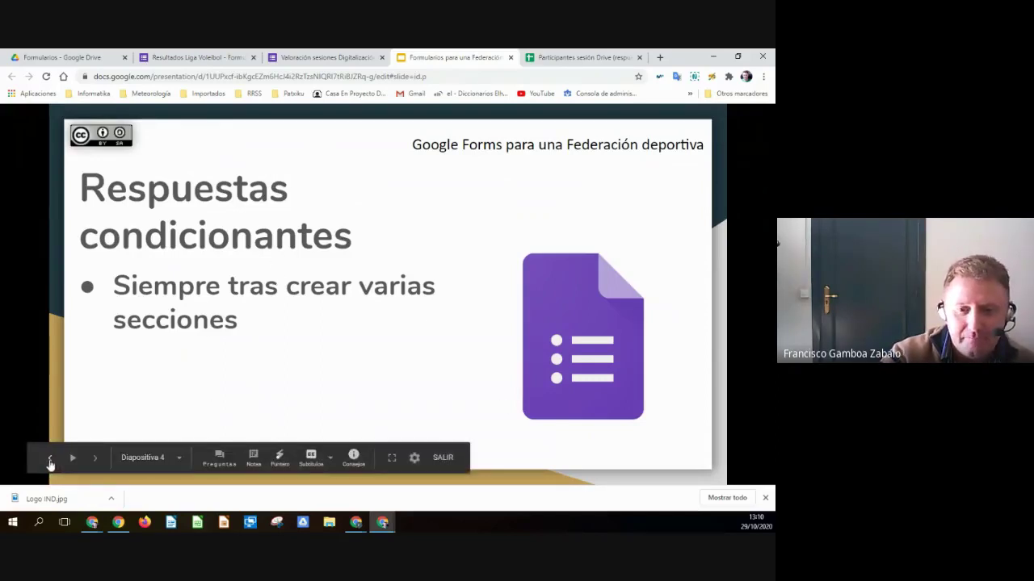
pyautogui.click(48, 458)
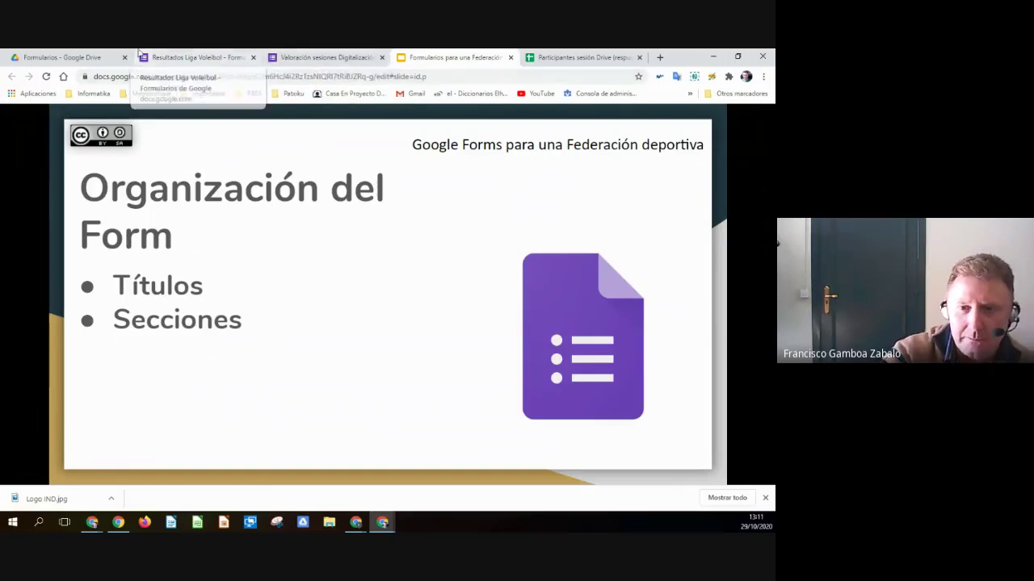
pyautogui.click(194, 58)
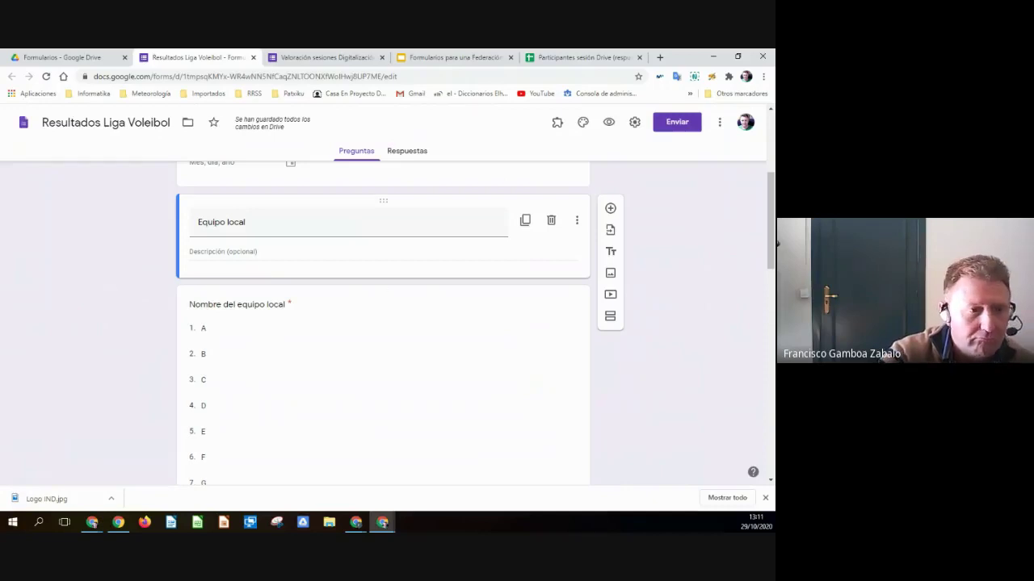
# - Add a new section after the Foto del acta del partido question and title it 'Partido no jugado'
pyautogui.scroll(-2, 412, 270)
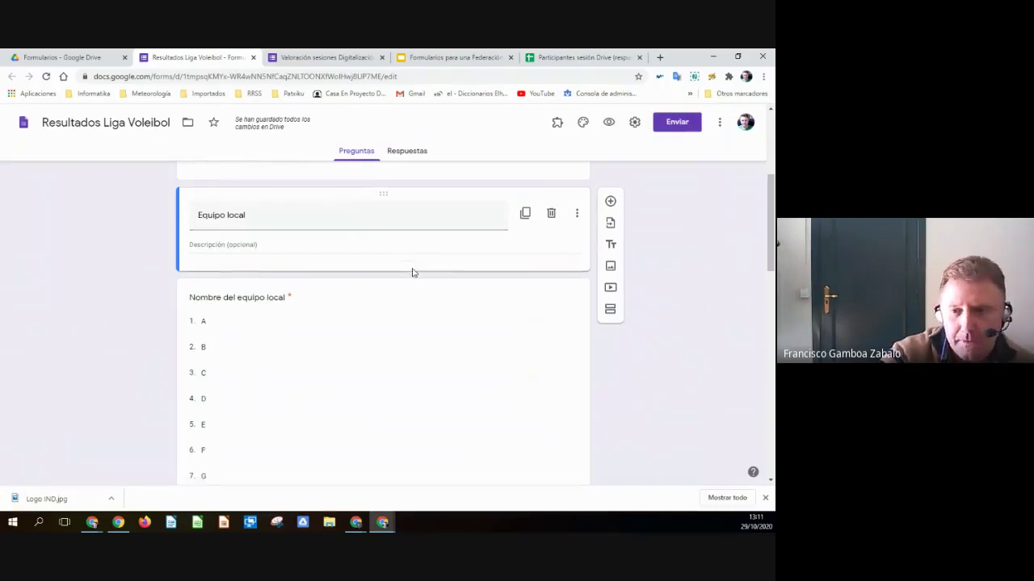
pyautogui.scroll(3, 413, 269)
pyautogui.scroll(2, 413, 272)
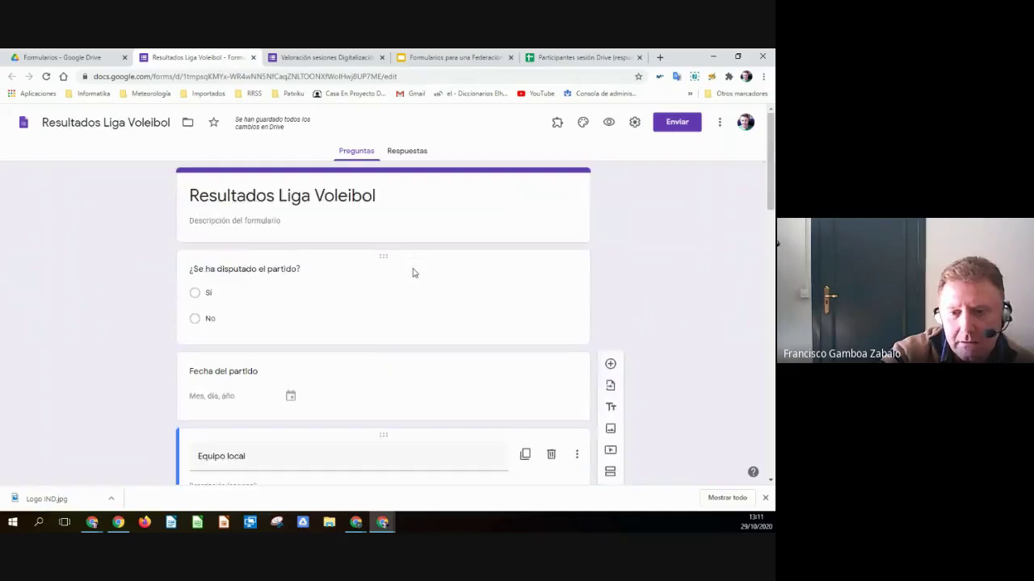
pyautogui.scroll(-15, 412, 272)
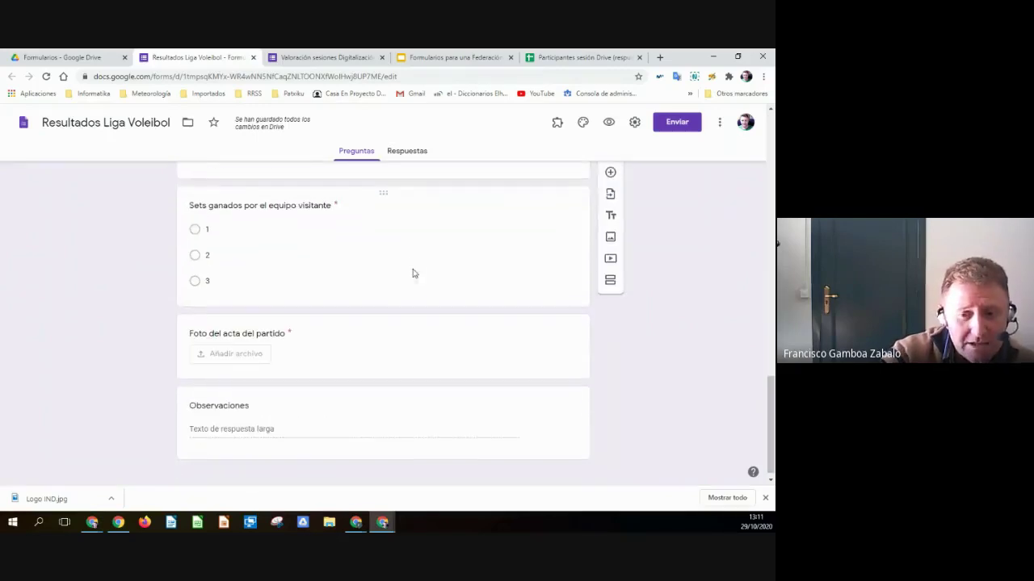
pyautogui.scroll(-1, 413, 272)
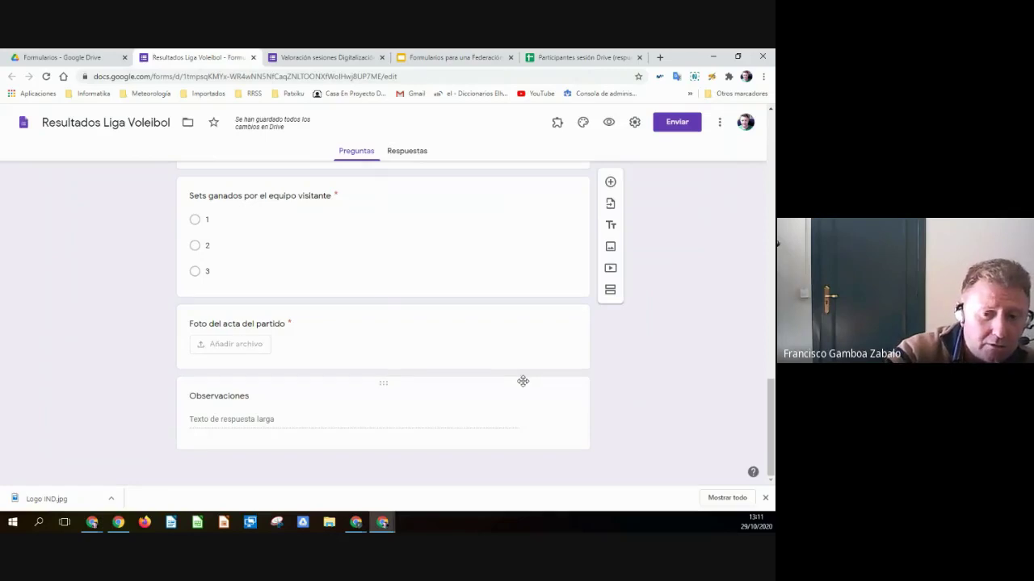
pyautogui.click(181, 339)
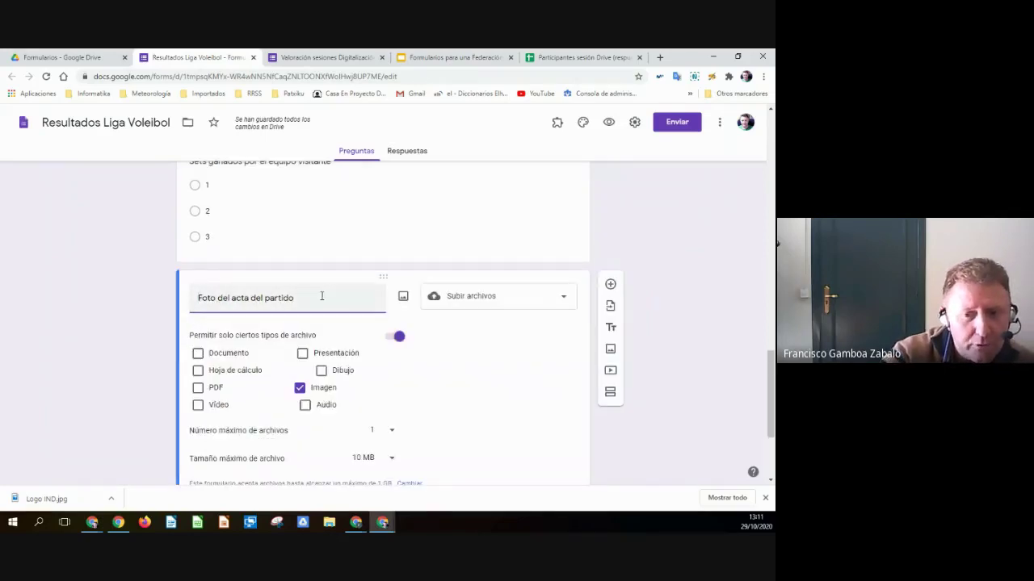
pyautogui.scroll(-2, 166, 305)
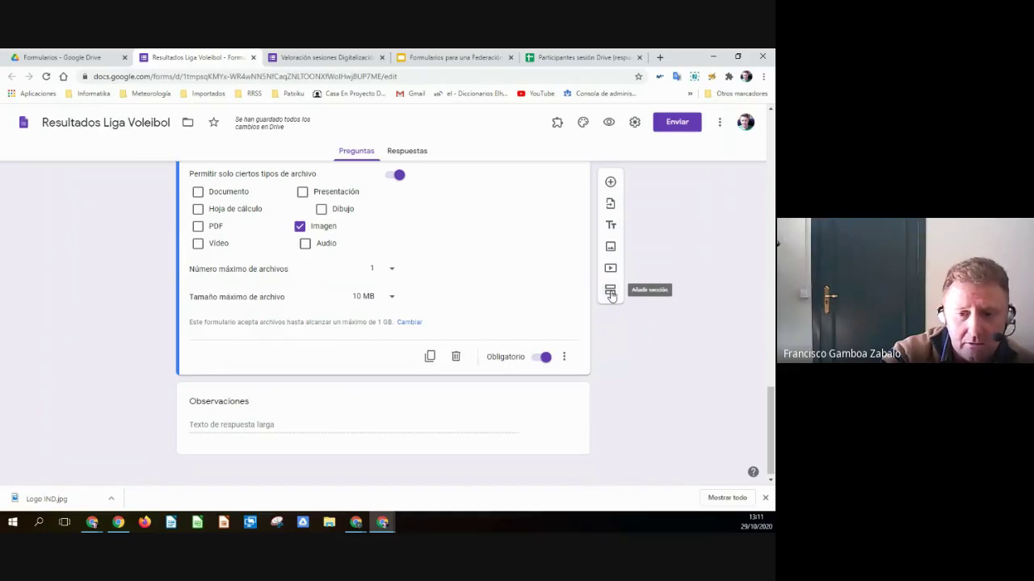
pyautogui.click(611, 292)
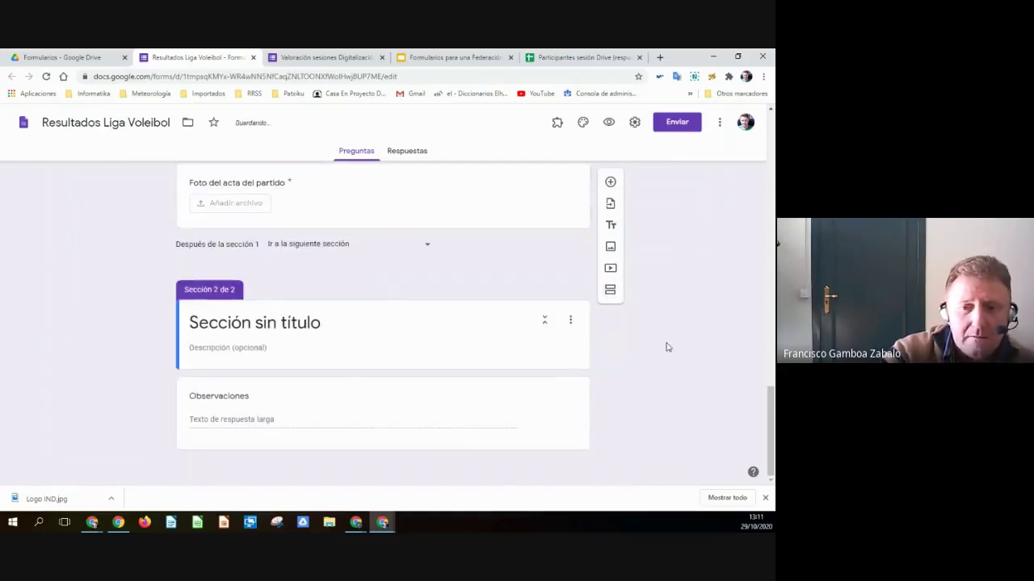
pyautogui.click(211, 326)
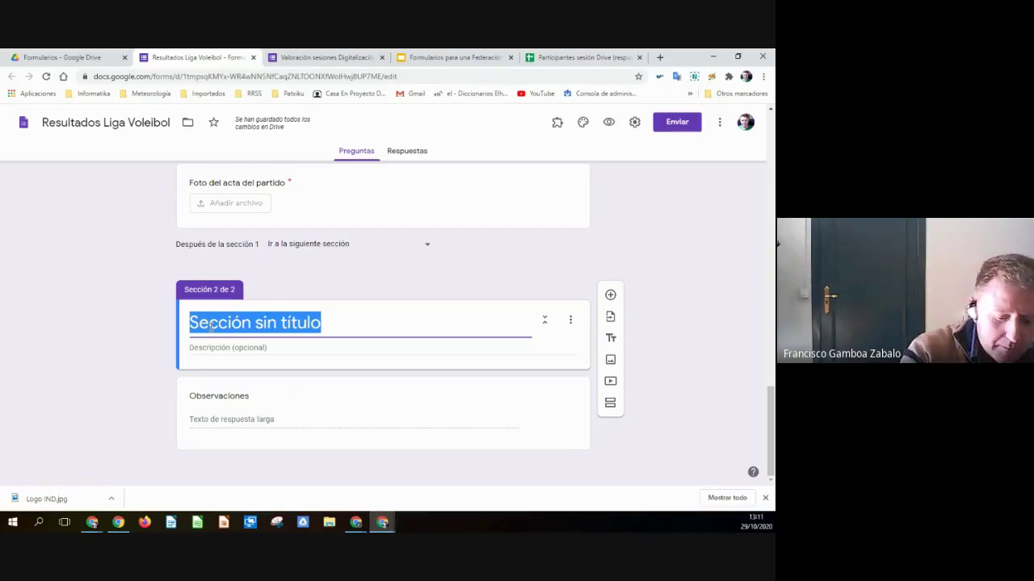
pyautogui.write('Partido no juga')
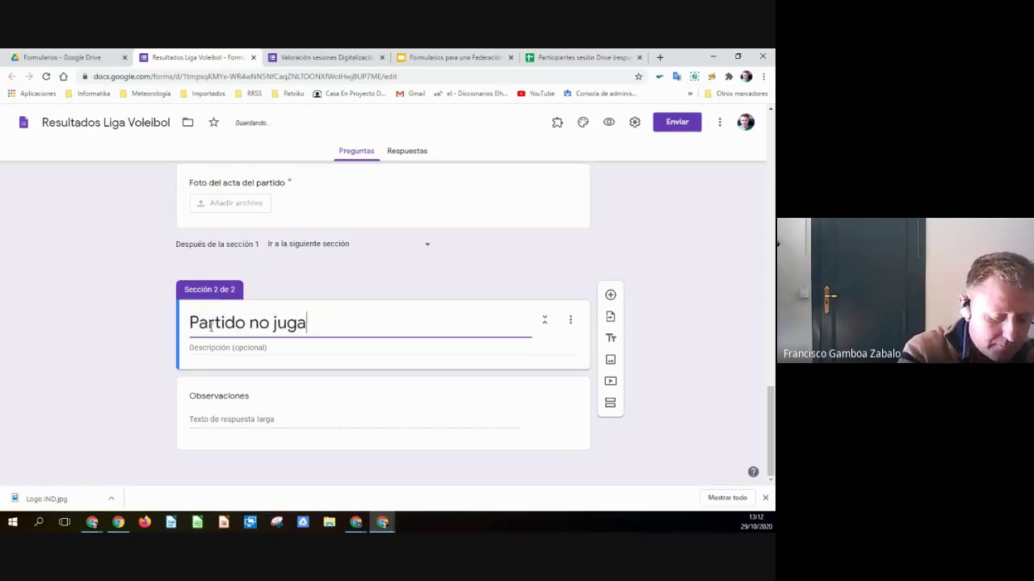
pyautogui.write('do')
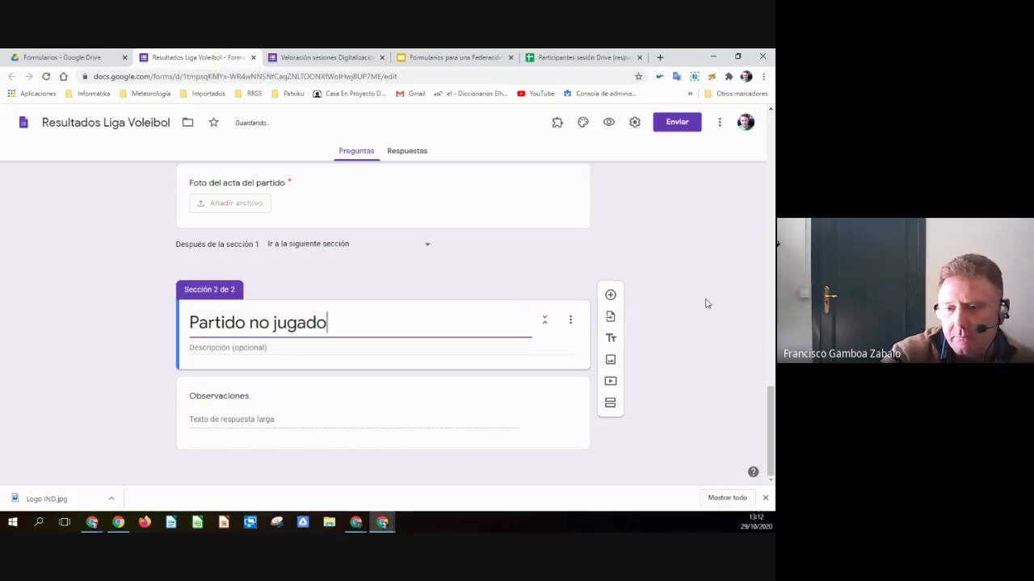
# - Empty the Observaciones question's title, then advance the course slides to 'Respuestas condicionantes'
pyautogui.click(270, 419)
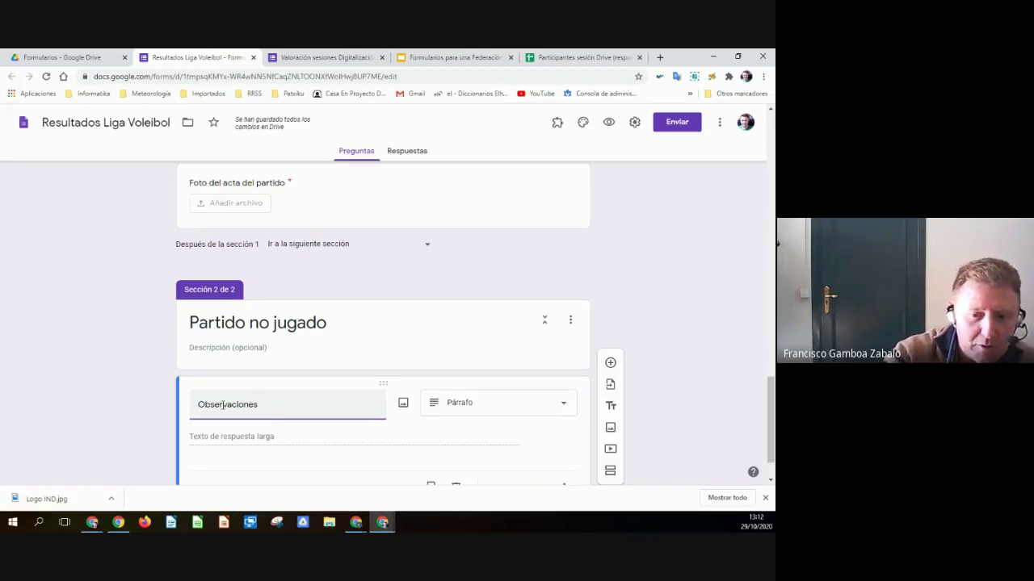
pyautogui.write('dsd')
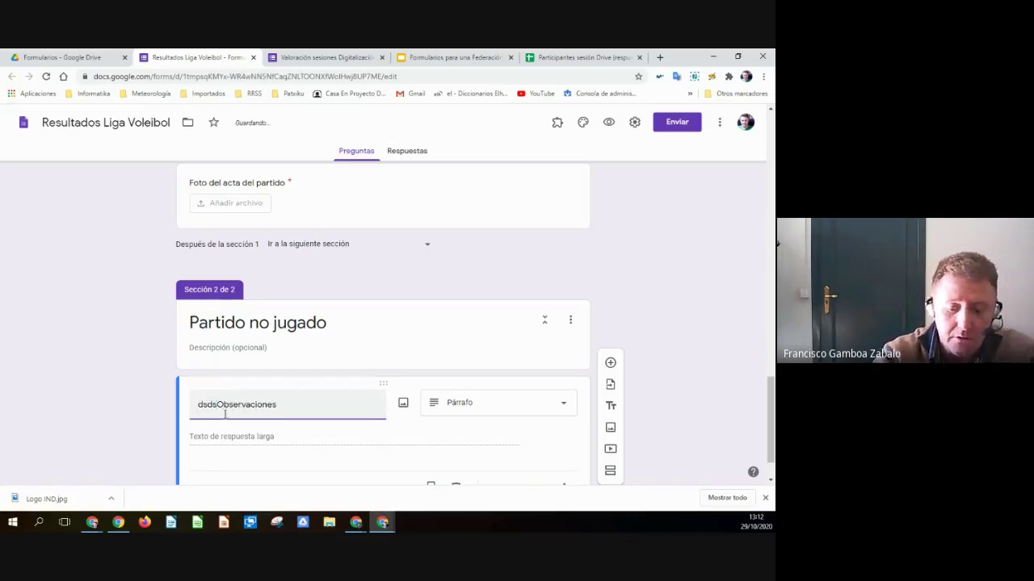
pyautogui.moveTo(294, 399); pyautogui.dragTo(173, 406)
pyautogui.press('BackSpace')
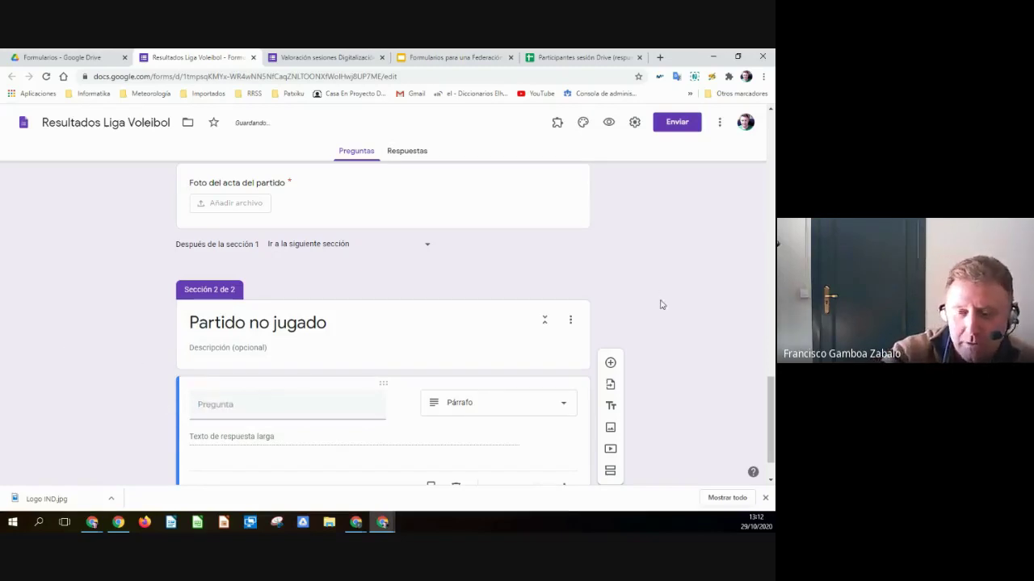
pyautogui.scroll(2, 669, 307)
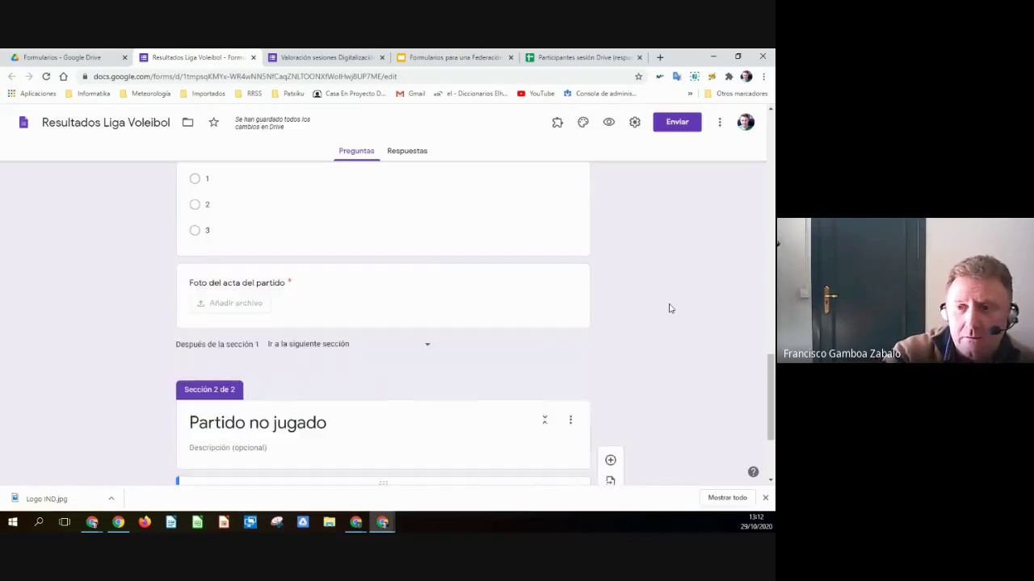
pyautogui.scroll(-2, 674, 210)
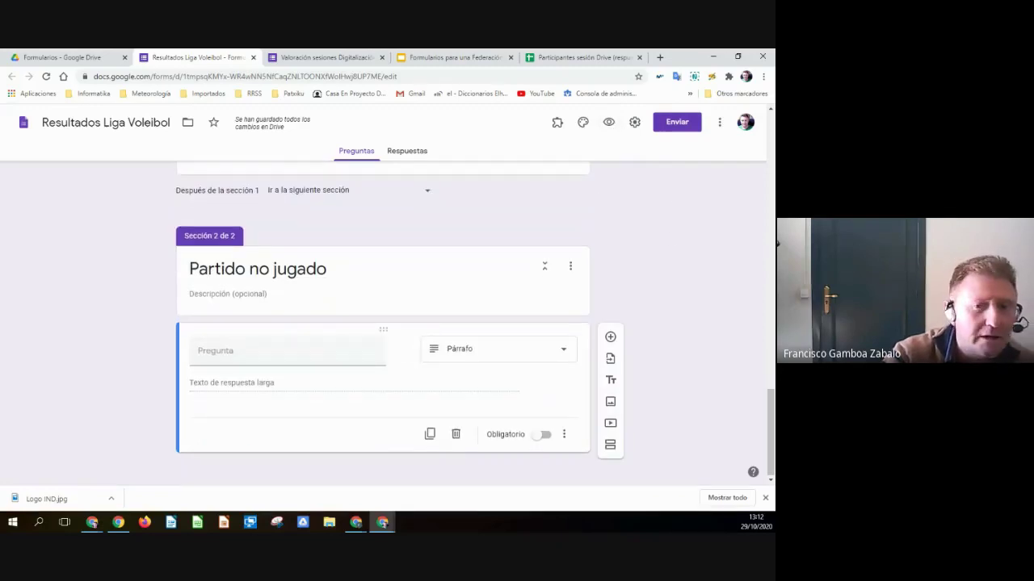
pyautogui.click(453, 57)
pyautogui.click(334, 374)
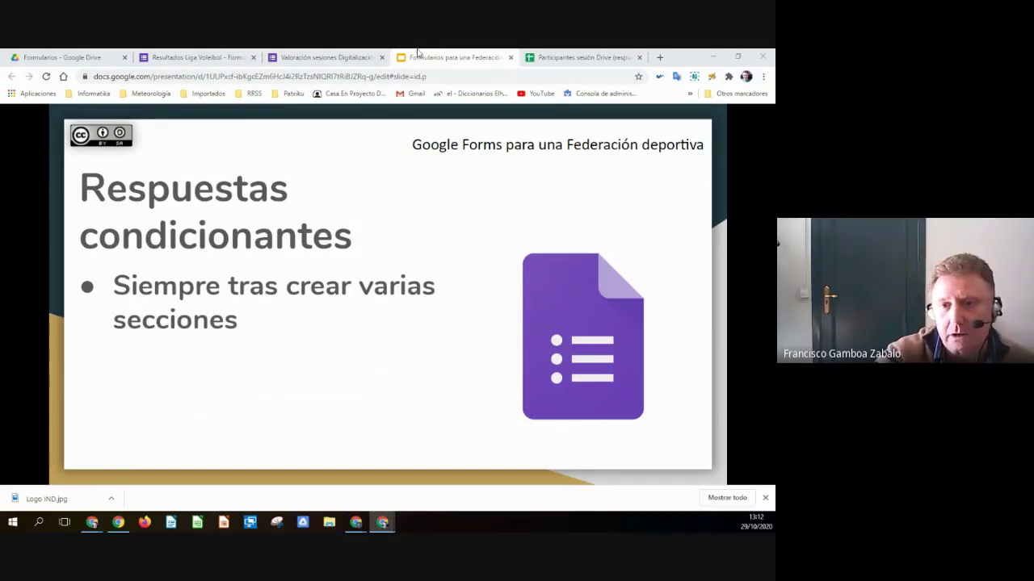
# - Title the section's question 'razón por la que no se ha jugado', keeping the Párrafo answer type
pyautogui.click(198, 57)
pyautogui.click(268, 353)
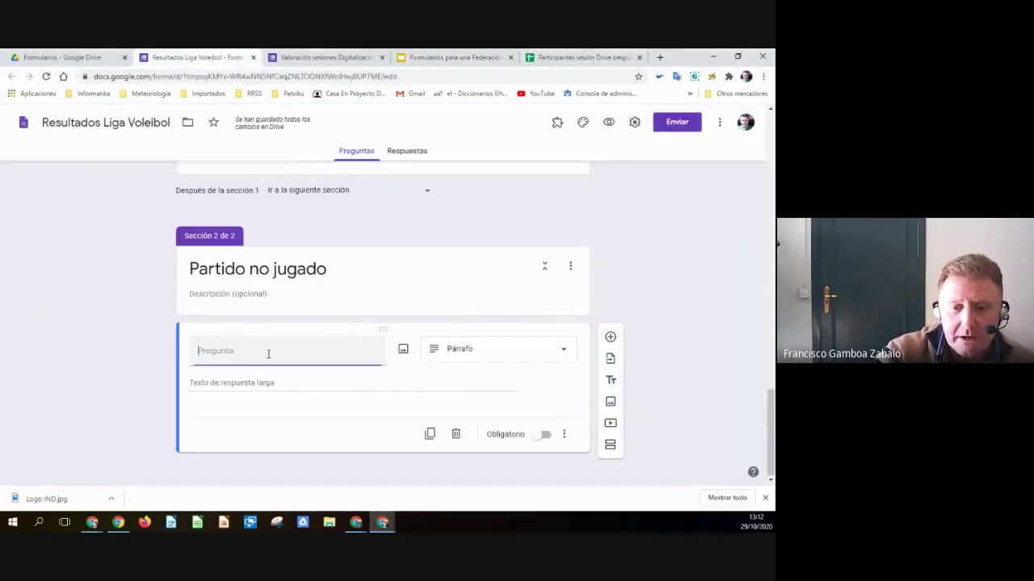
pyautogui.write('razón por la que no se ha jugado')
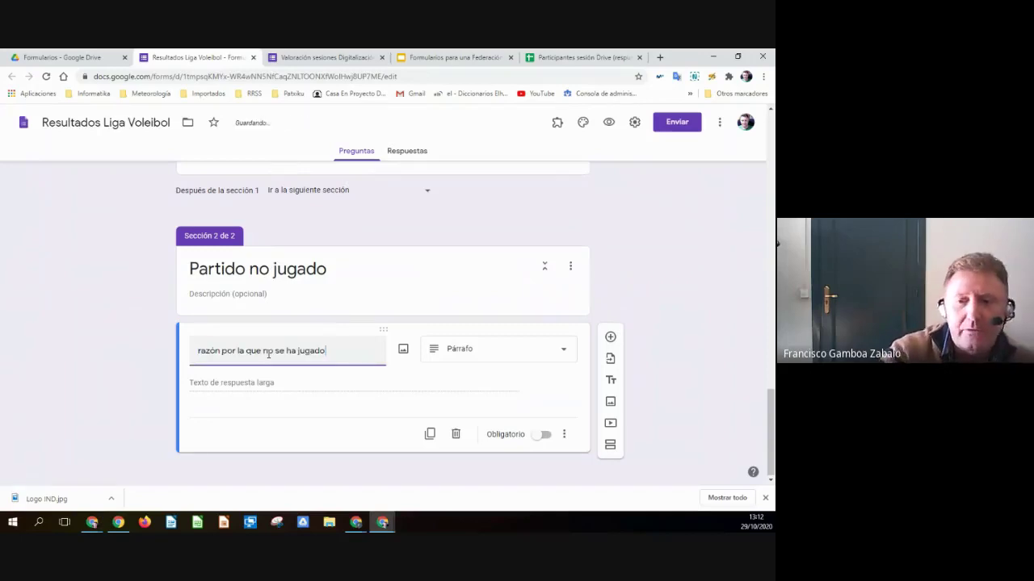
pyautogui.click(535, 353)
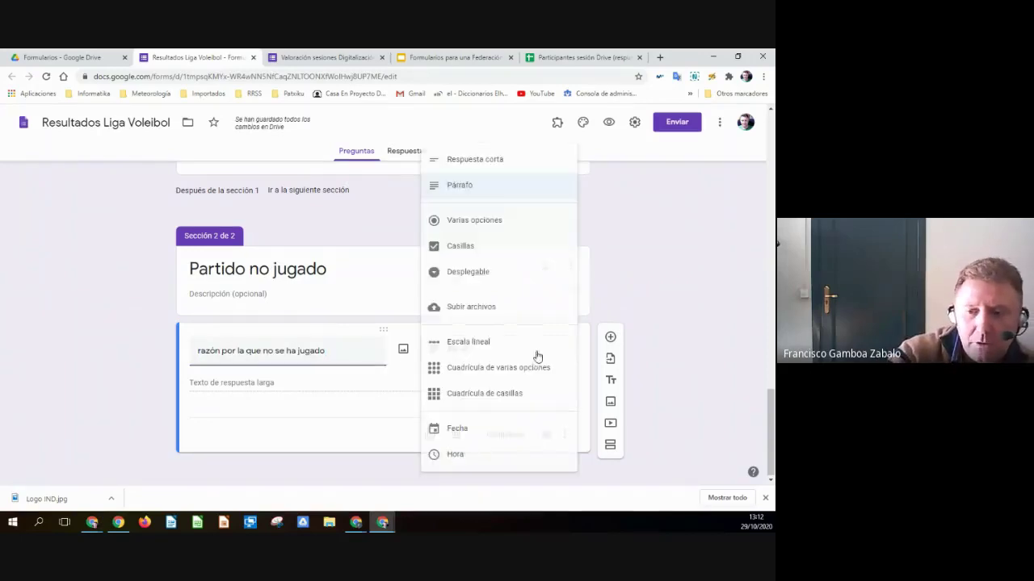
pyautogui.click(471, 190)
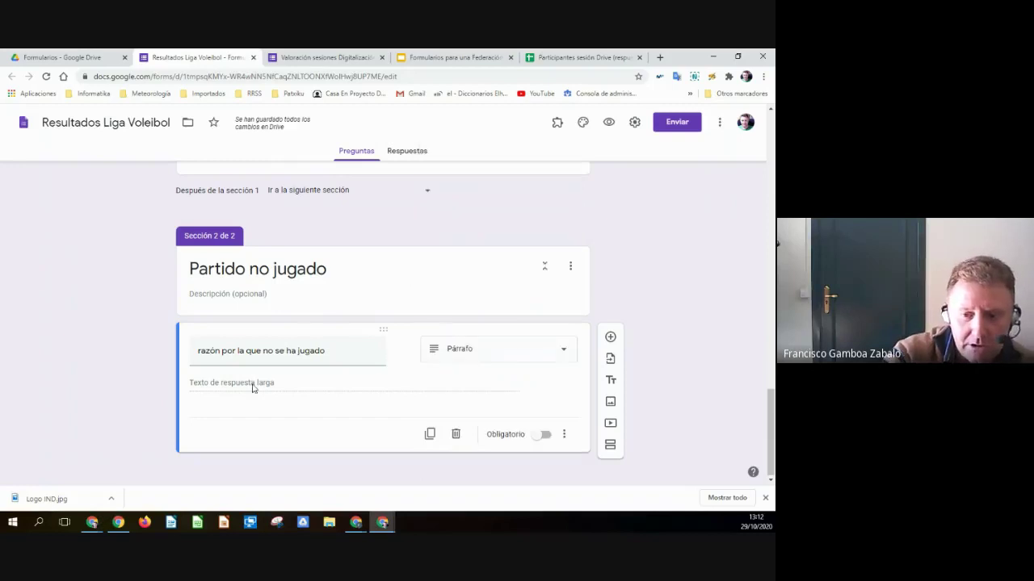
pyautogui.click(498, 360)
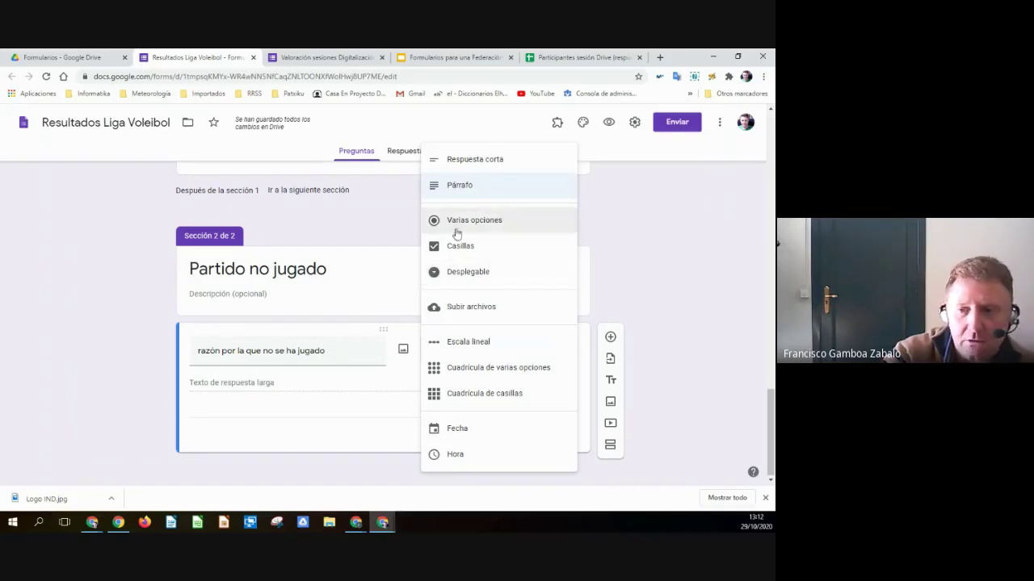
pyautogui.click(465, 191)
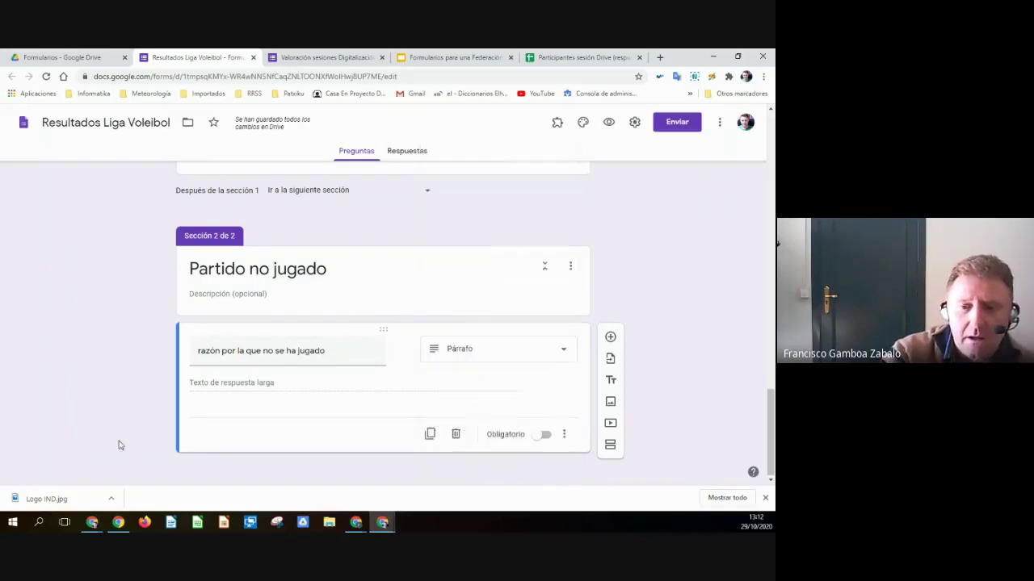
pyautogui.click(560, 354)
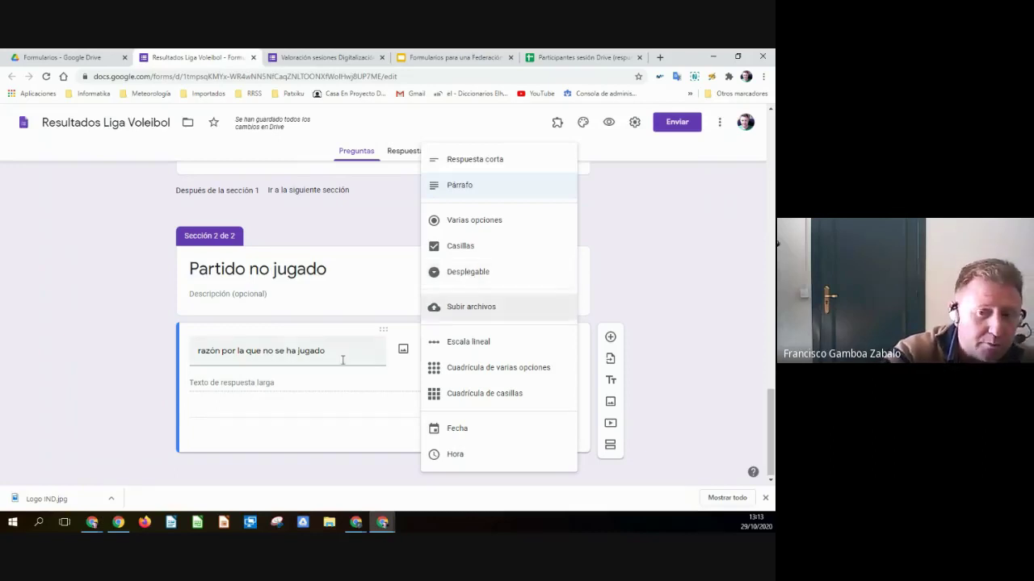
pyautogui.click(294, 382)
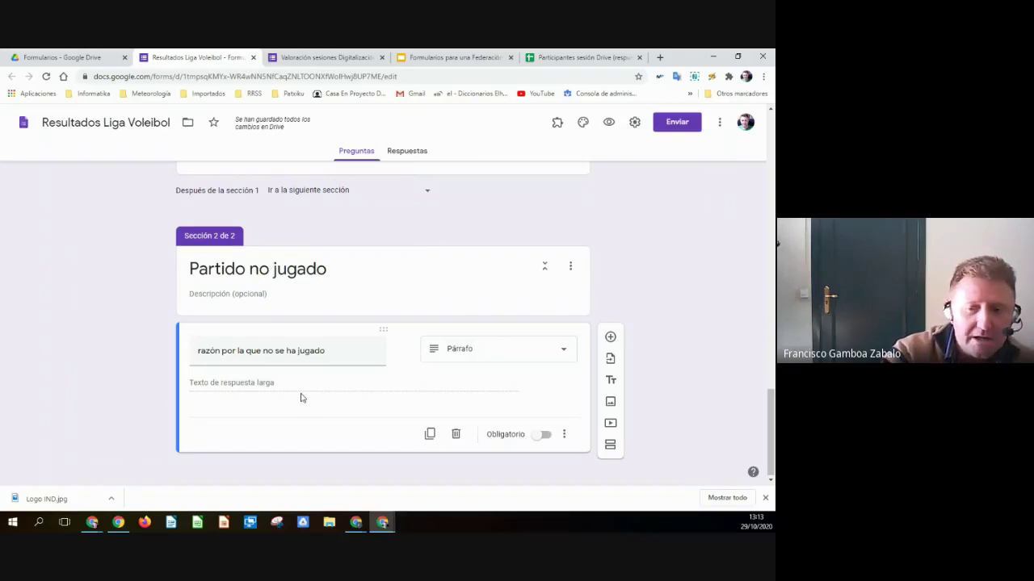
pyautogui.scroll(3, 724, 384)
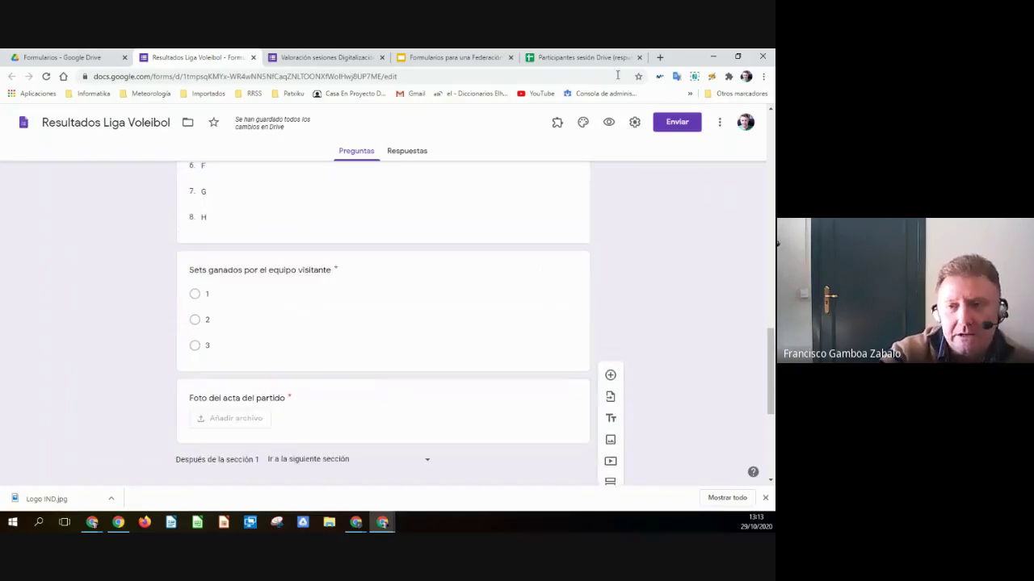
# - In the preview, answer Sí, set the match date to 01/10/2020 and choose home team B
pyautogui.click(609, 122)
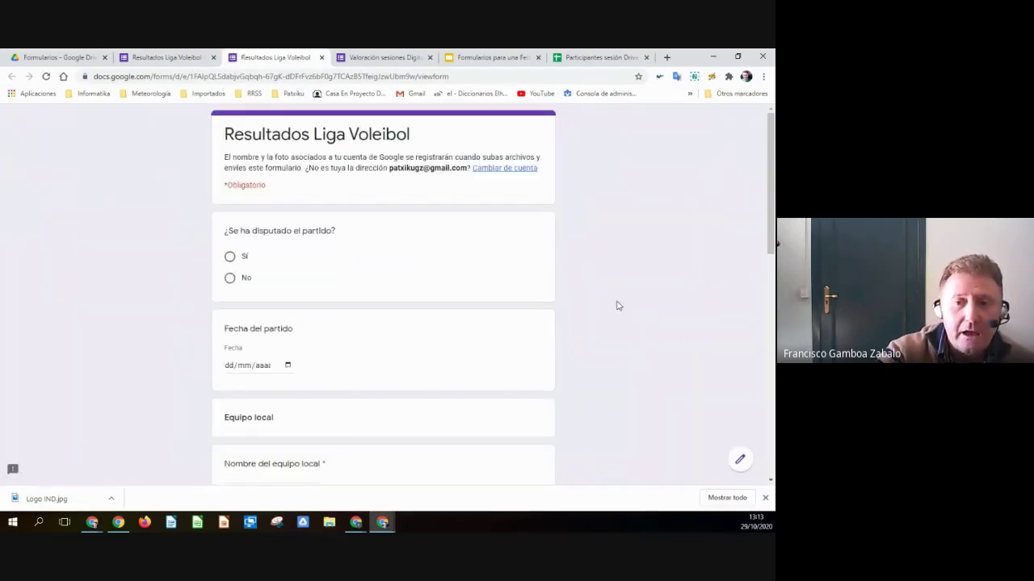
pyautogui.scroll(-4, 304, 256)
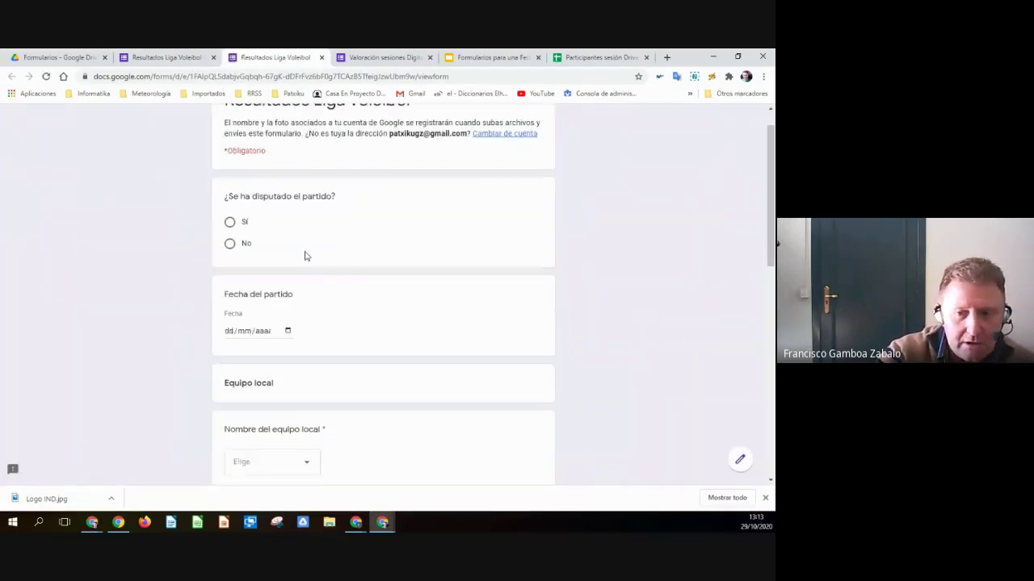
pyautogui.scroll(-3, 353, 253)
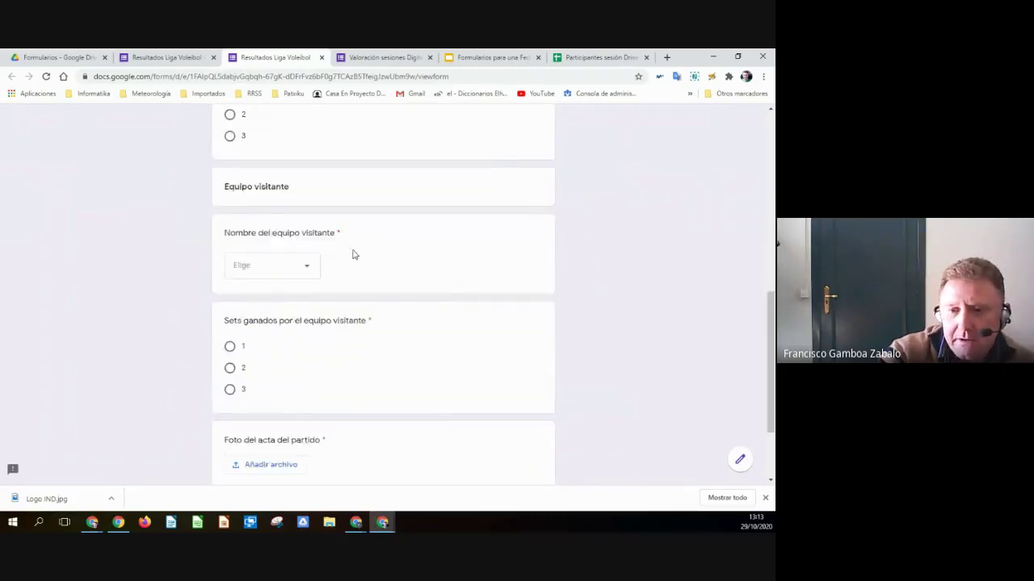
pyautogui.scroll(4, 323, 186)
pyautogui.scroll(2, 293, 201)
pyautogui.click(229, 256)
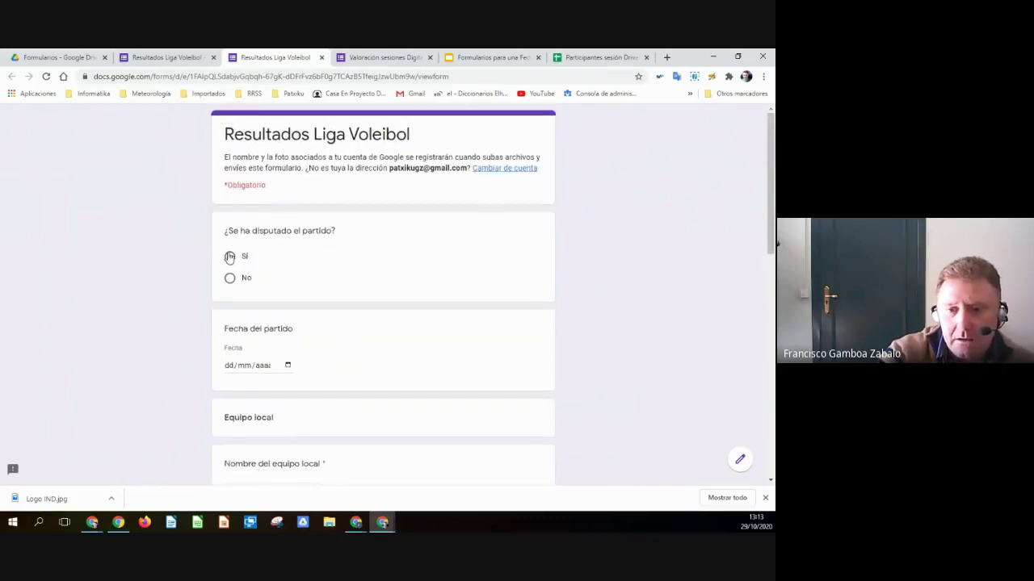
pyautogui.scroll(-1, 319, 298)
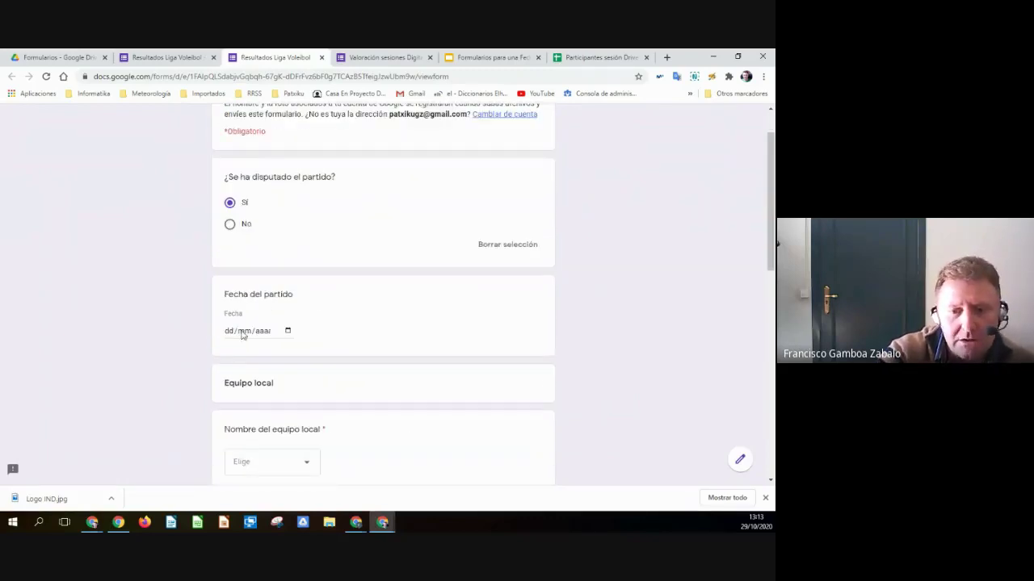
pyautogui.click(287, 331)
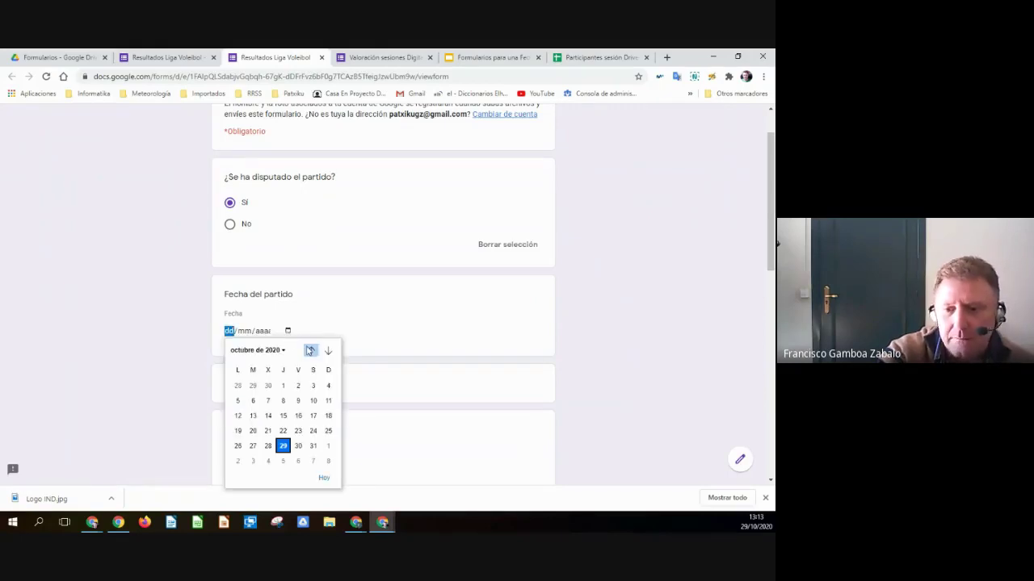
pyautogui.click(284, 388)
pyautogui.scroll(-2, 261, 258)
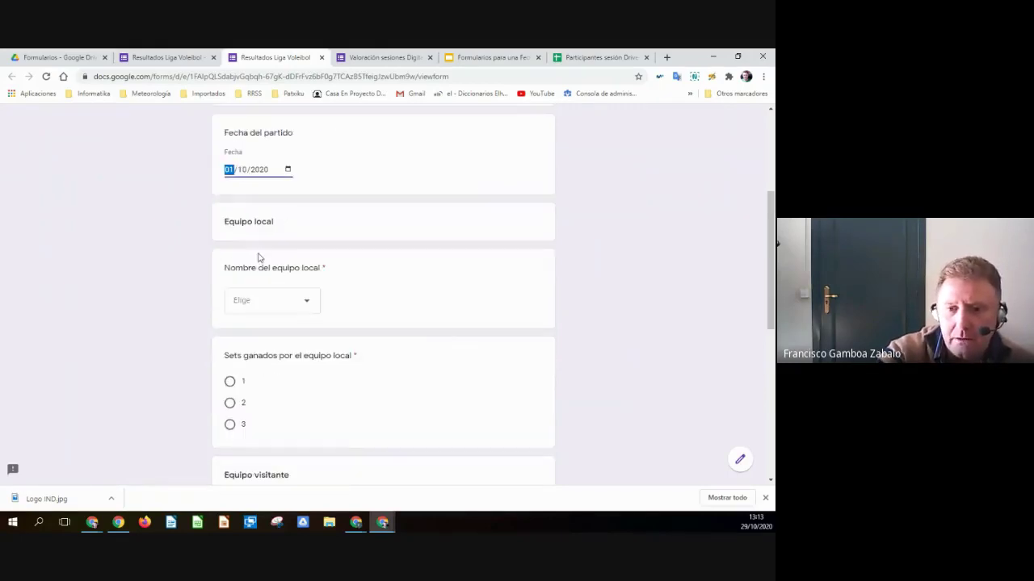
pyautogui.click(274, 299)
pyautogui.click(272, 306)
# - Record 1 home set and 2 visitor sets, choose visitor C, and try Siguiente without a photo
pyautogui.scroll(-2, 253, 281)
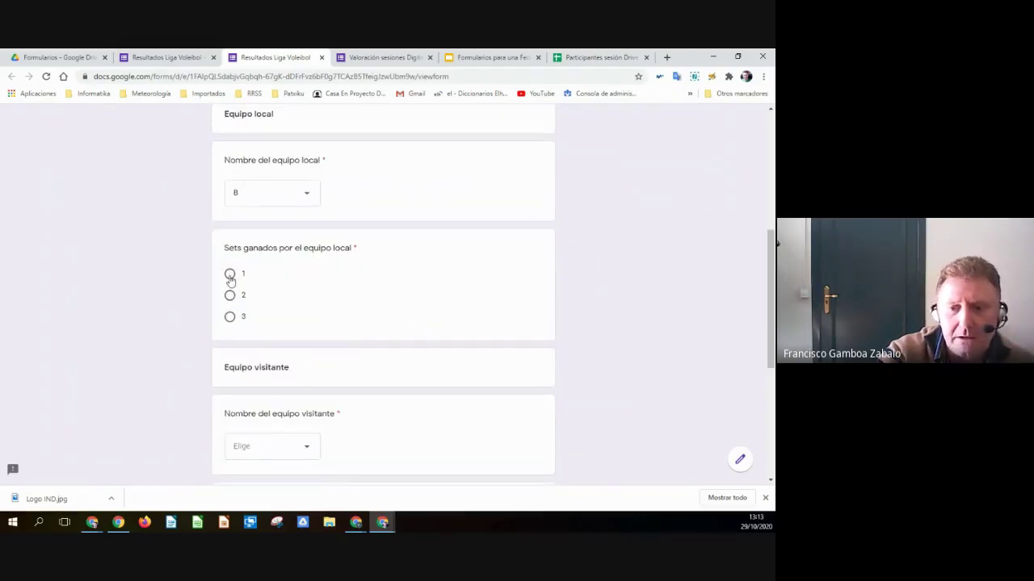
pyautogui.click(230, 275)
pyautogui.scroll(-2, 420, 343)
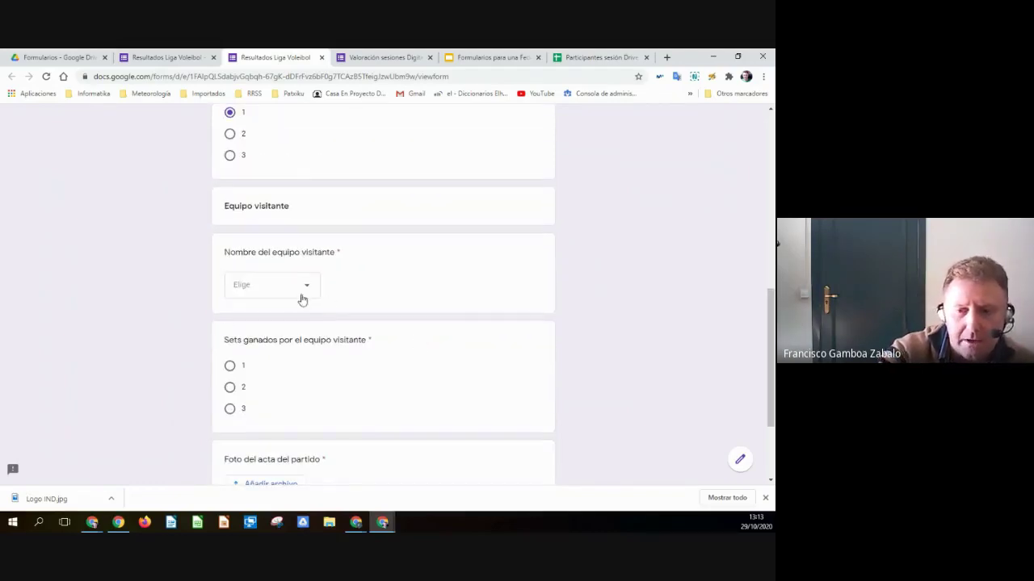
pyautogui.scroll(-2, 304, 296)
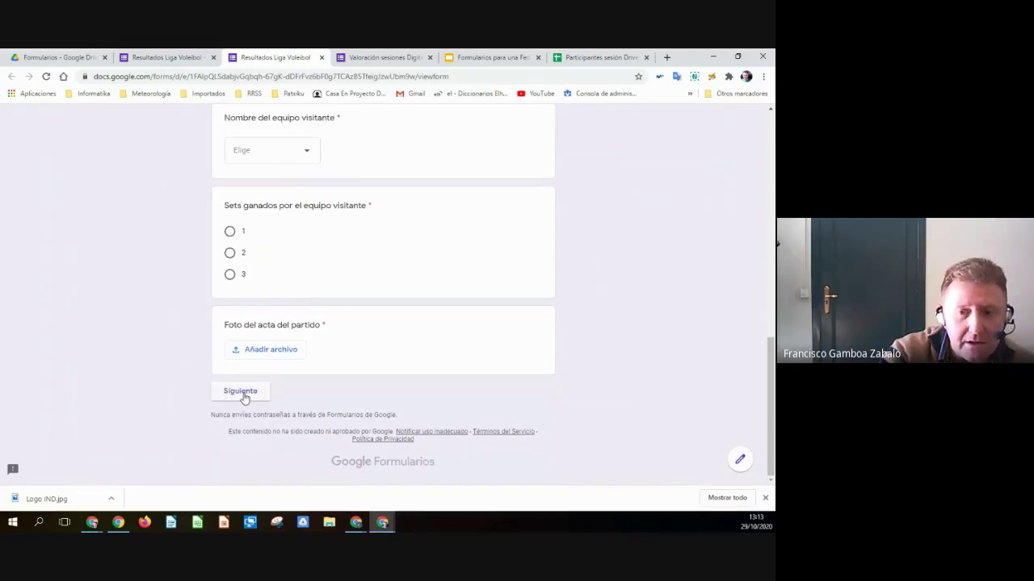
pyautogui.click(231, 254)
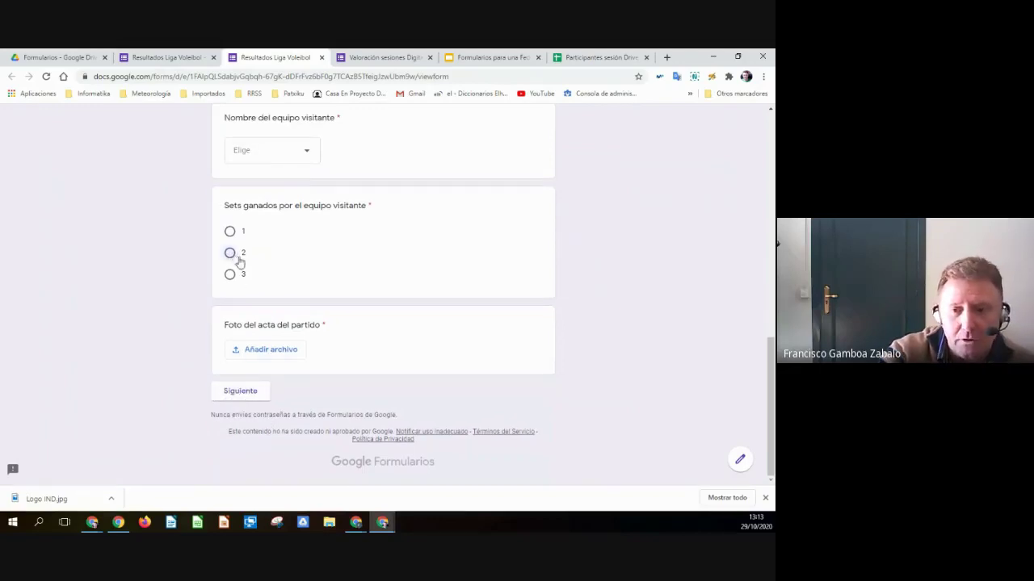
pyautogui.scroll(2, 359, 327)
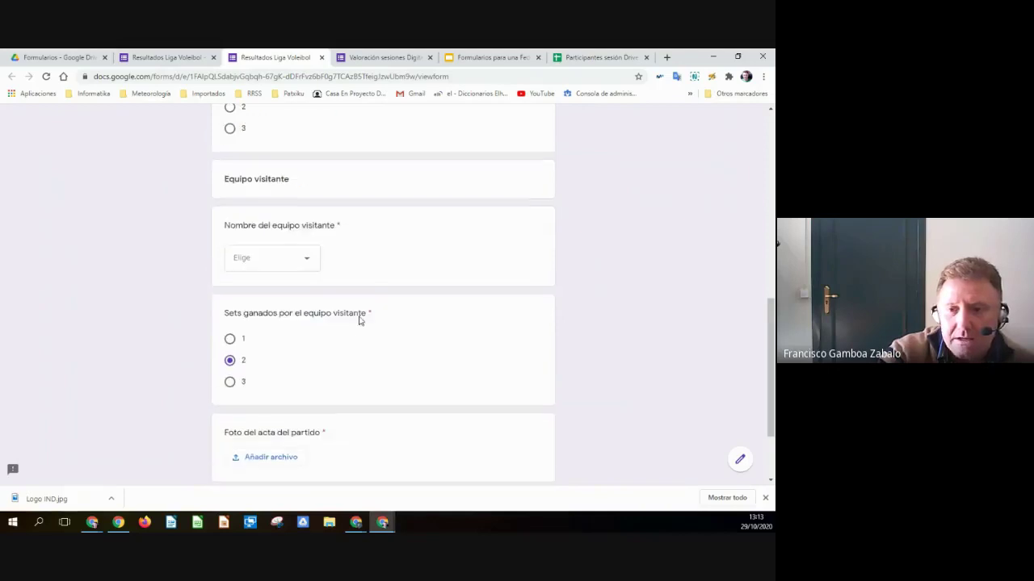
pyautogui.click(300, 268)
pyautogui.click(235, 328)
pyautogui.scroll(-3, 323, 360)
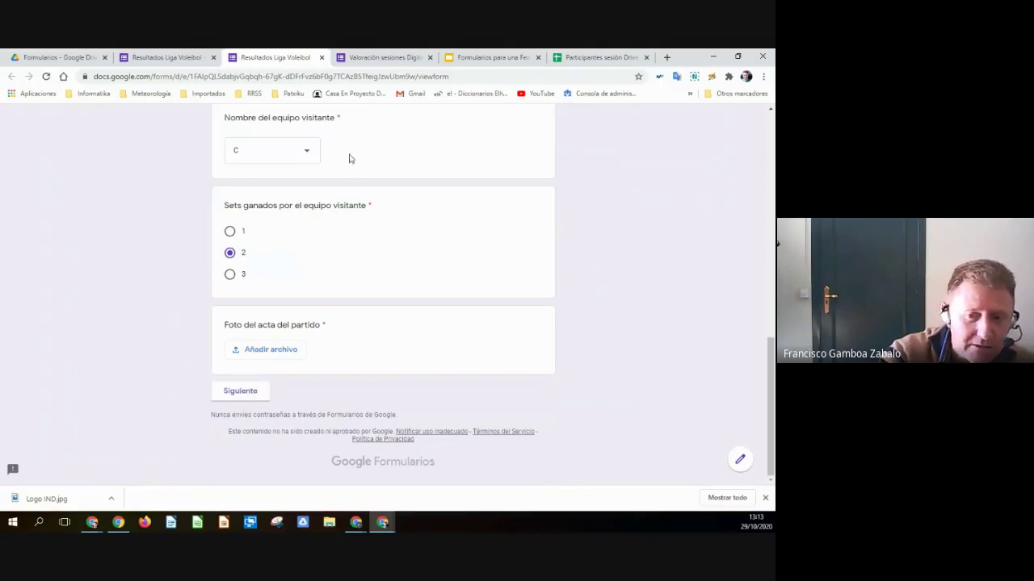
pyautogui.click(241, 392)
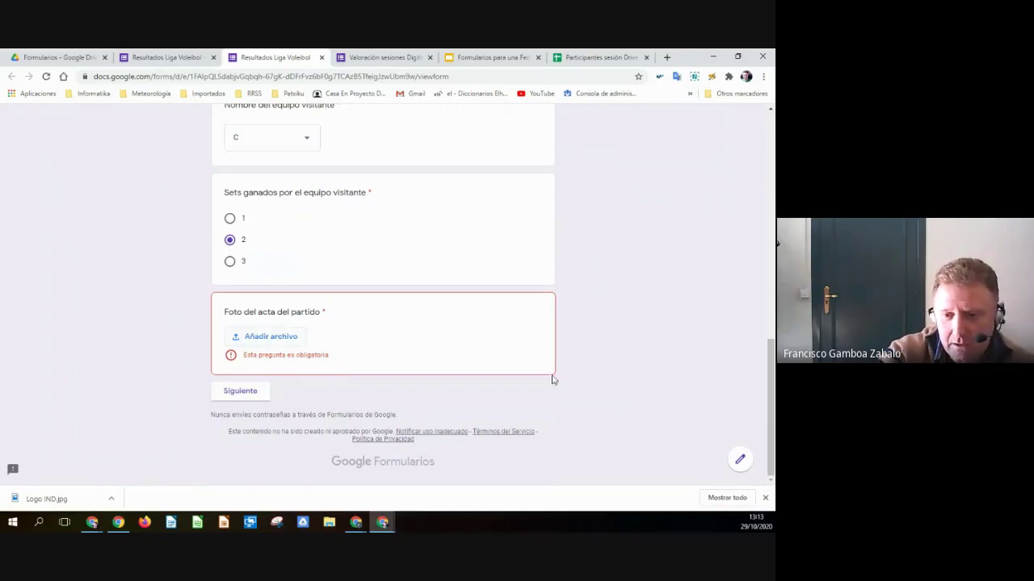
pyautogui.scroll(4, 326, 325)
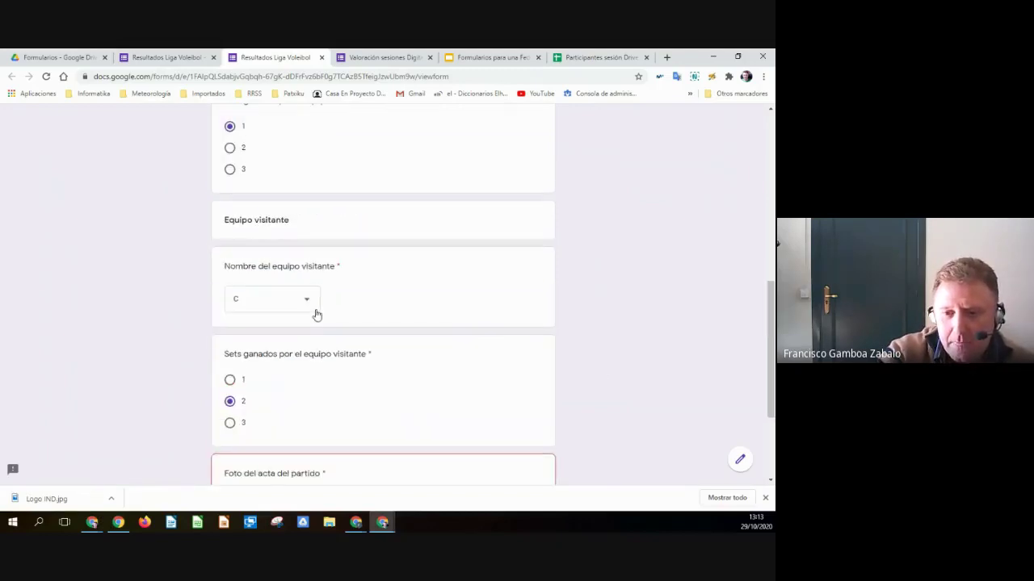
pyautogui.scroll(-1, 317, 314)
pyautogui.scroll(4, 315, 283)
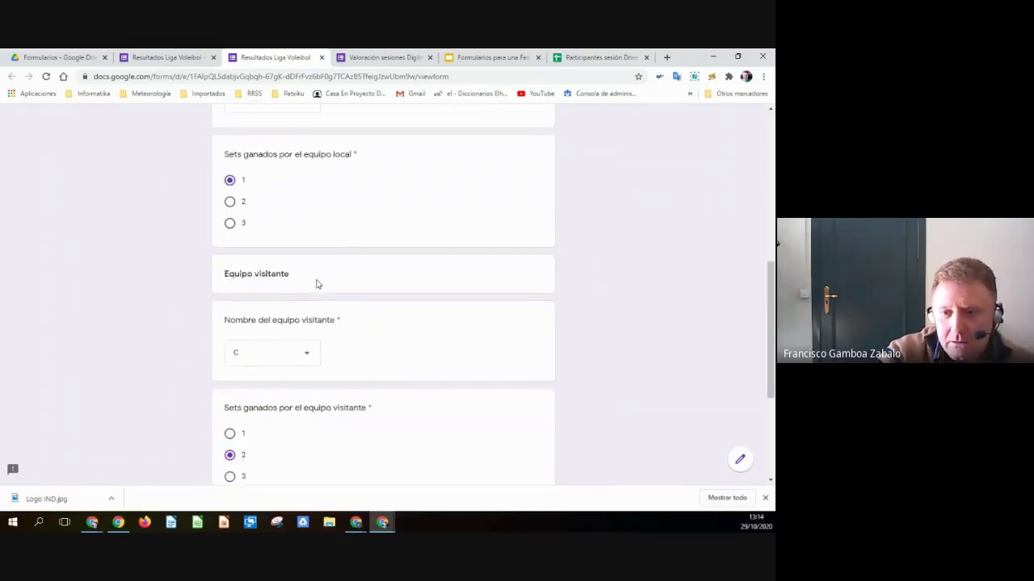
pyautogui.scroll(-5, 315, 283)
pyautogui.scroll(1, 317, 283)
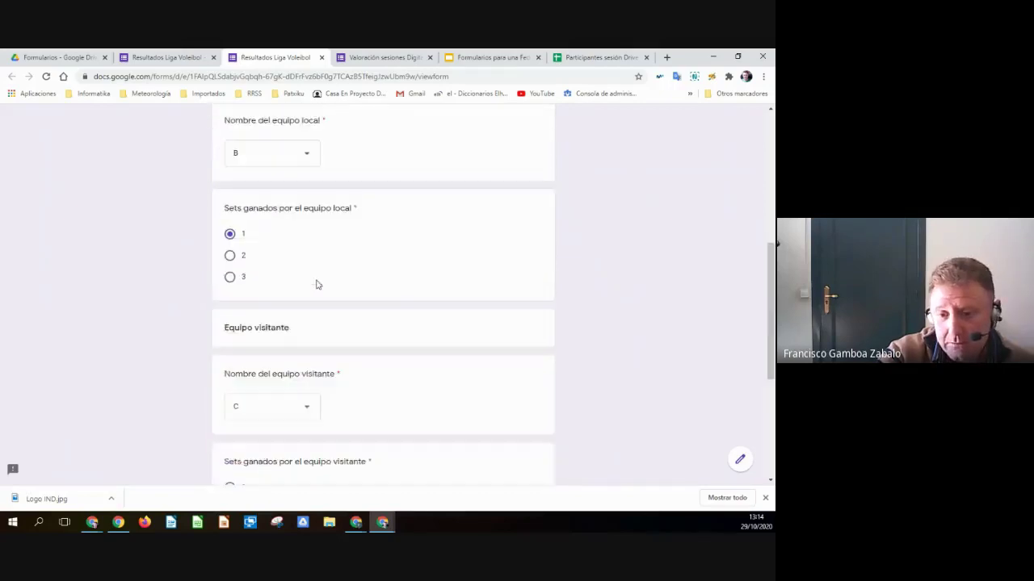
pyautogui.scroll(-1, 317, 281)
# - Browse the Insertar un archivo picker for the match photo, then cancel it without choosing a file
pyautogui.click(300, 397)
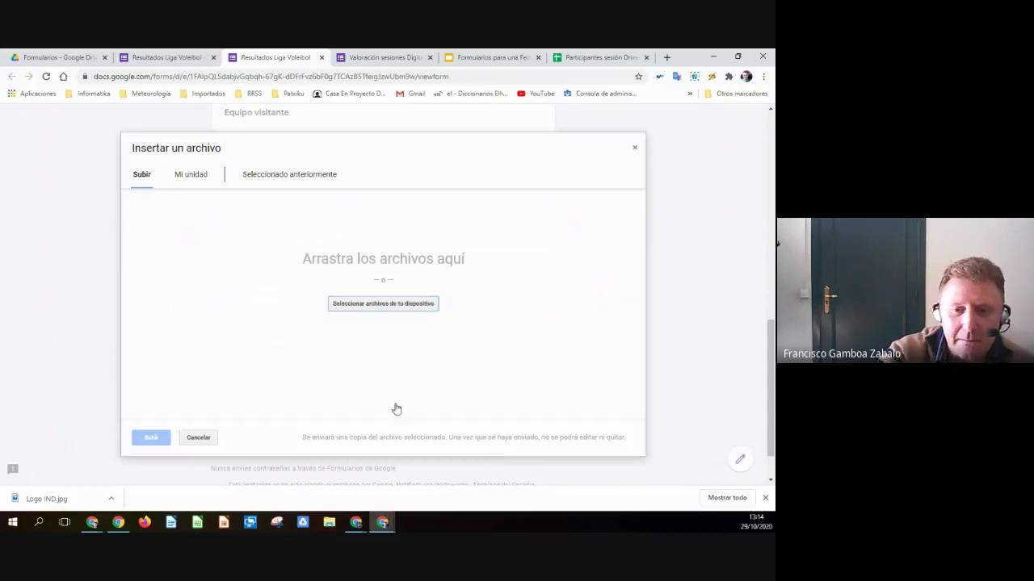
pyautogui.click(192, 176)
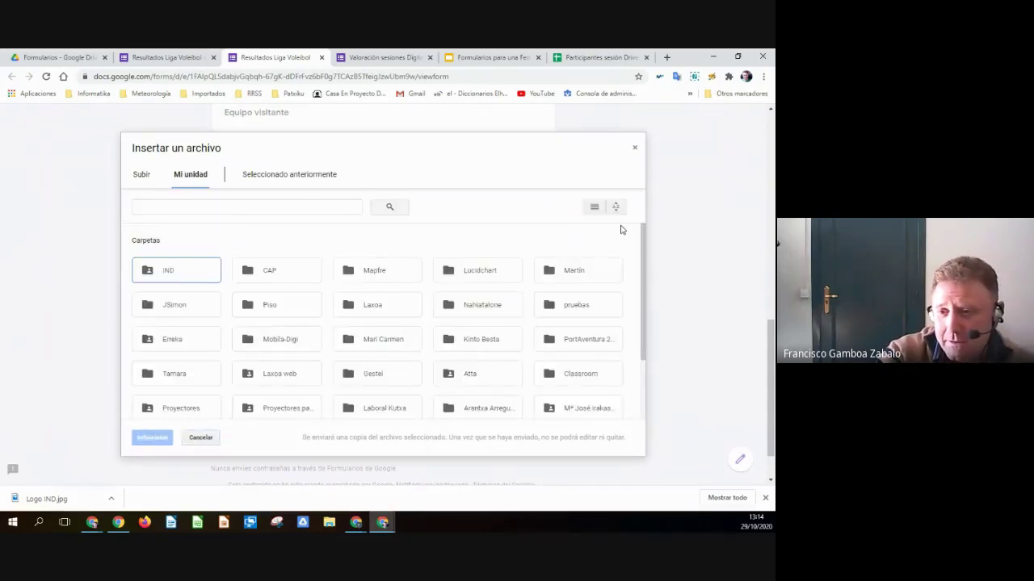
pyautogui.click(299, 176)
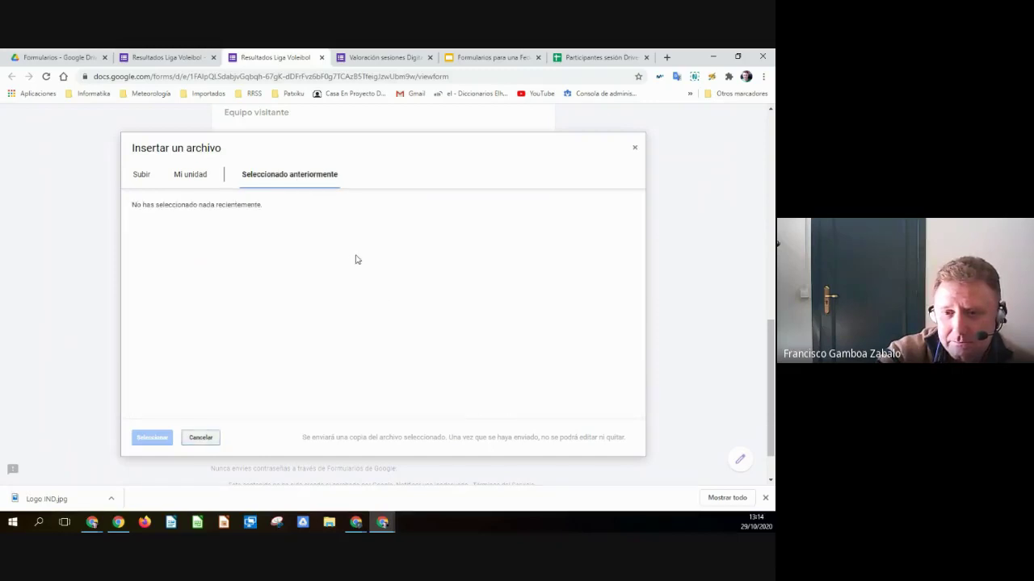
pyautogui.click(194, 177)
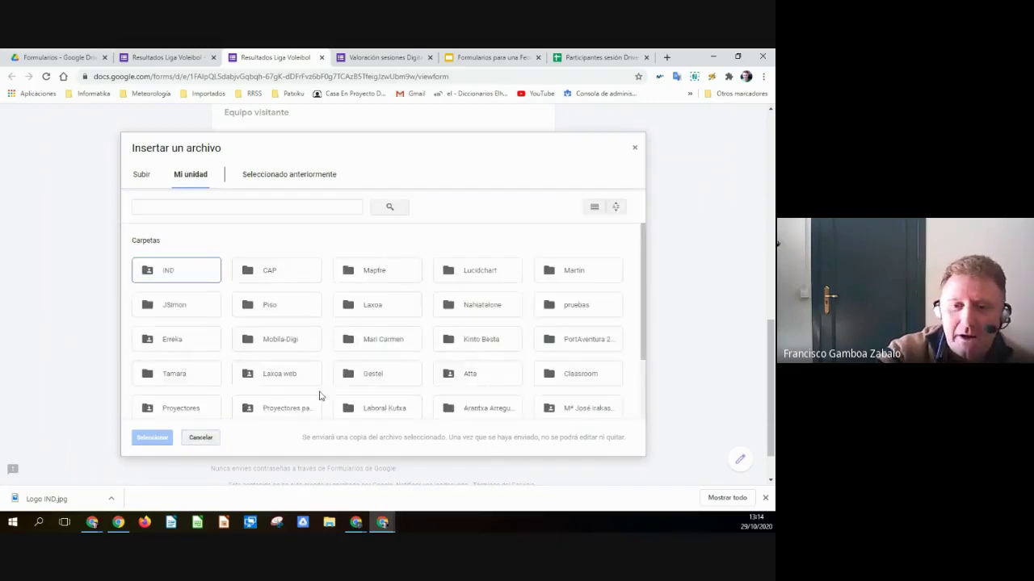
pyautogui.click(200, 436)
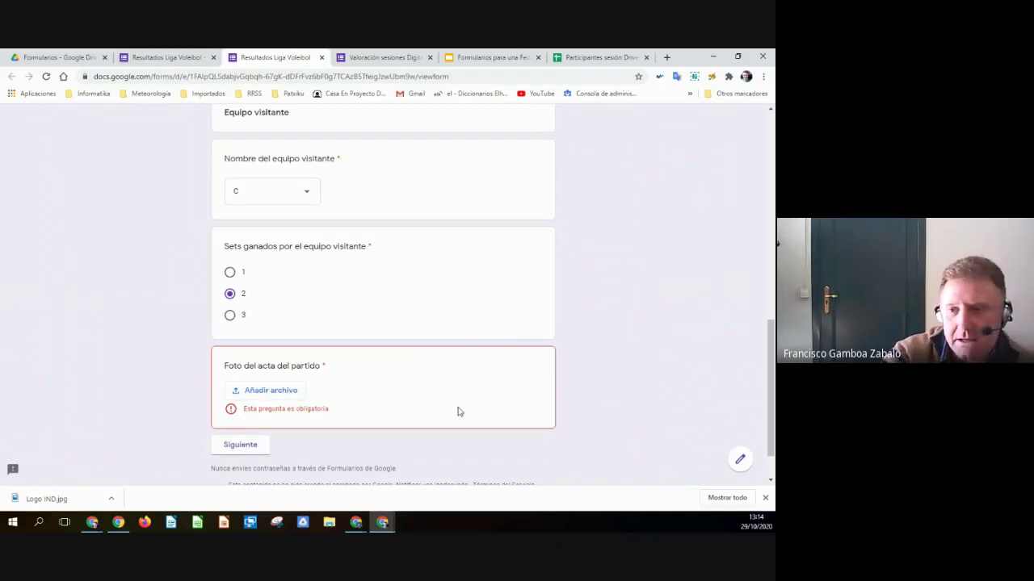
# - Turn off Obligatorio on the Foto del acta del partido question and reload the preview
pyautogui.click(174, 54)
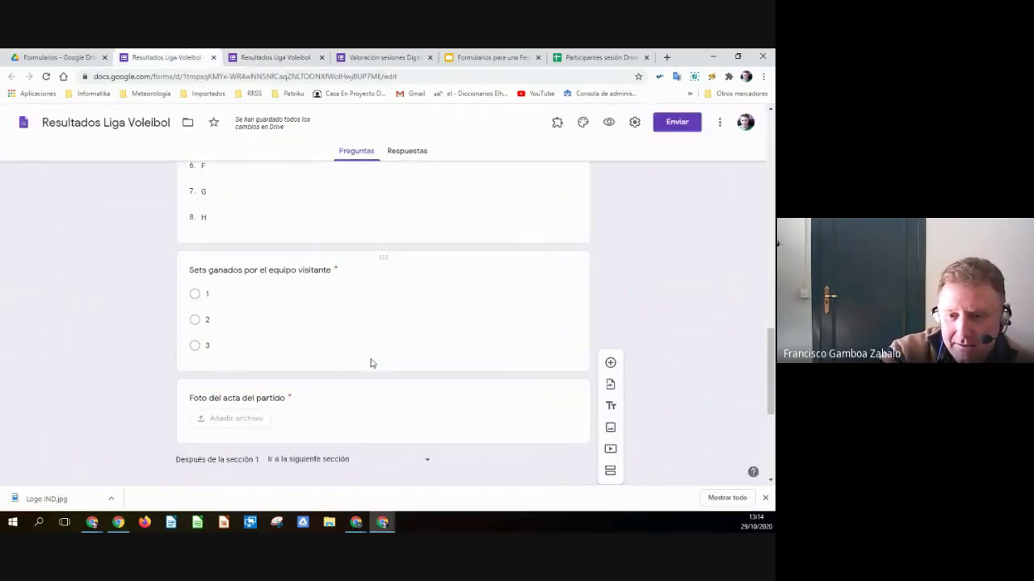
pyautogui.scroll(1, 370, 363)
pyautogui.scroll(-3, 371, 362)
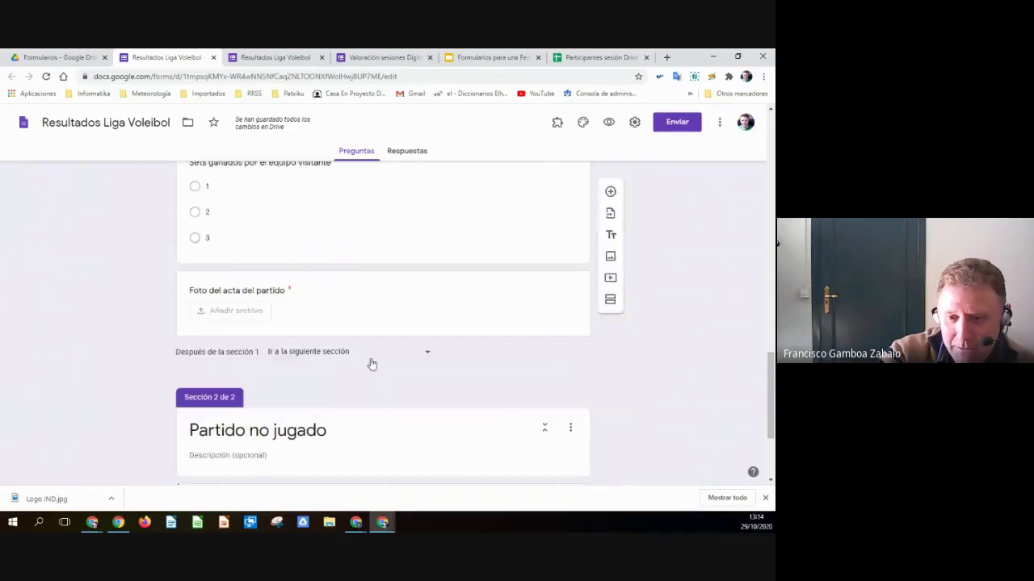
pyautogui.click(331, 312)
pyautogui.scroll(-1, 544, 404)
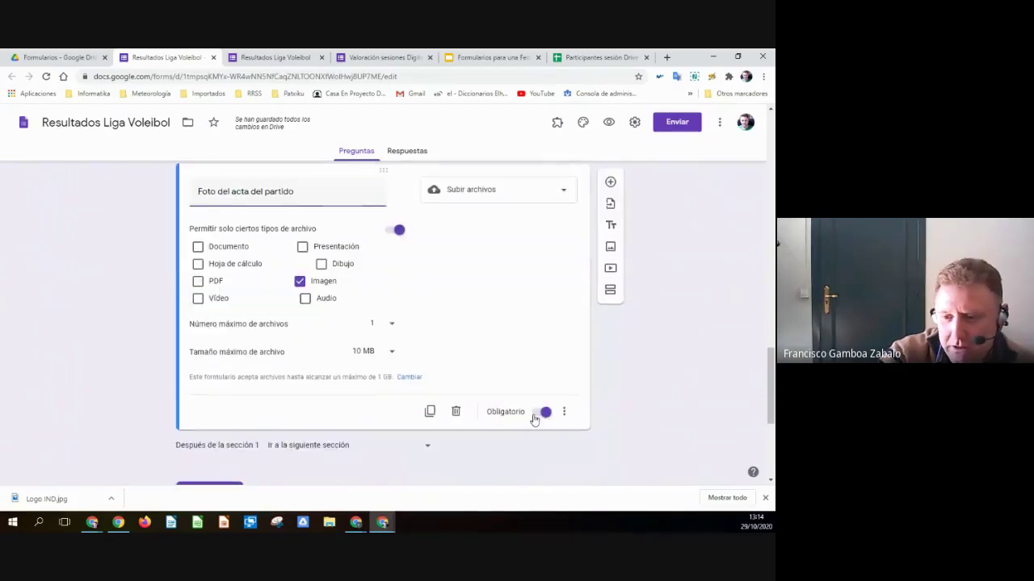
pyautogui.click(536, 415)
pyautogui.click(277, 63)
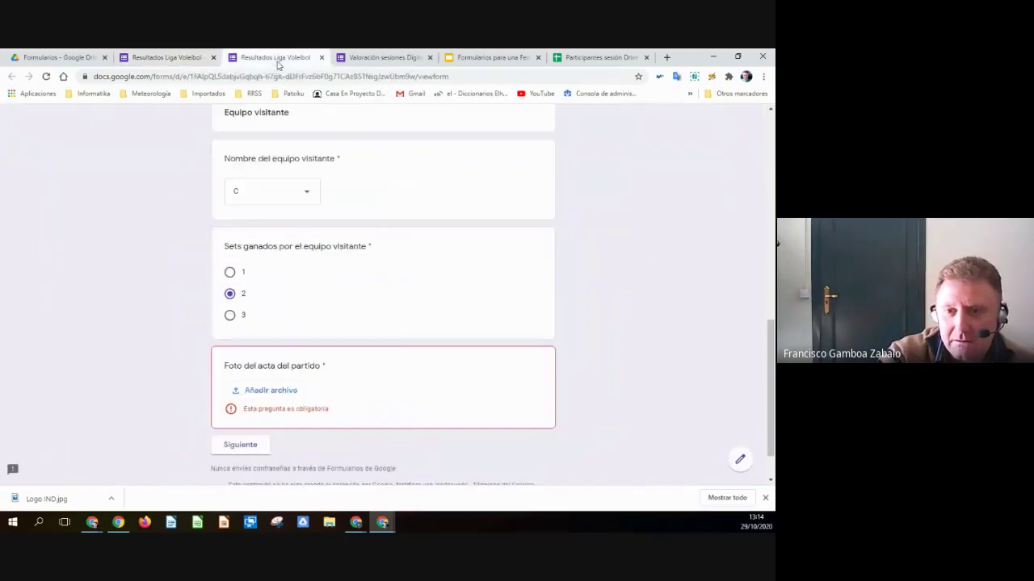
pyautogui.moveTo(617, 316); pyautogui.dragTo(242, 315)
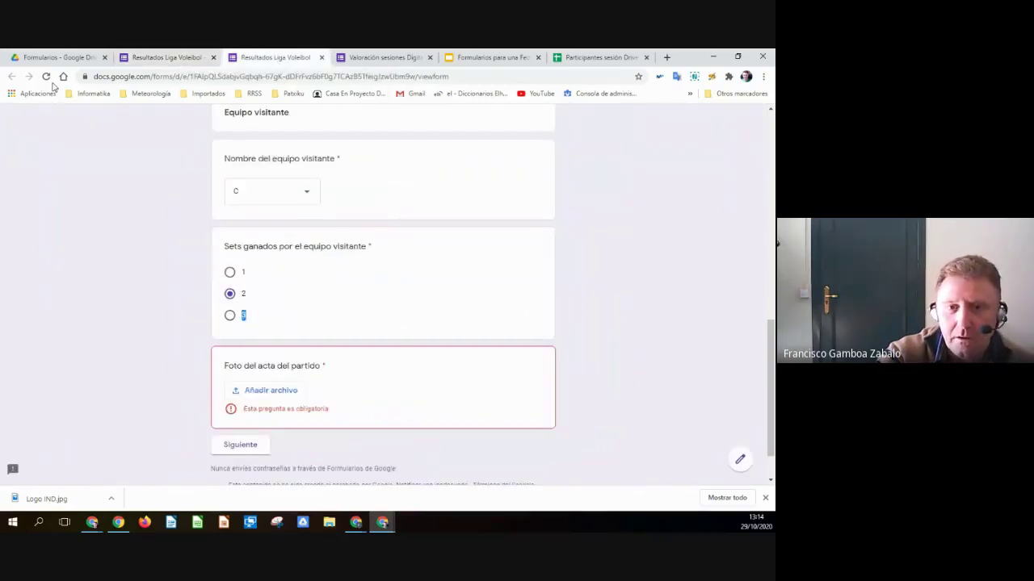
pyautogui.click(46, 76)
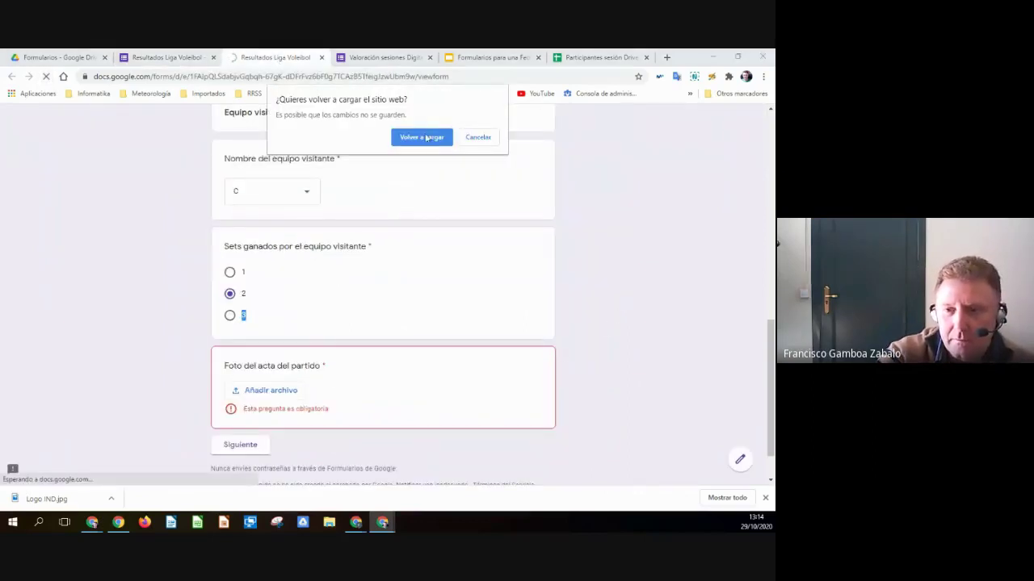
pyautogui.click(422, 137)
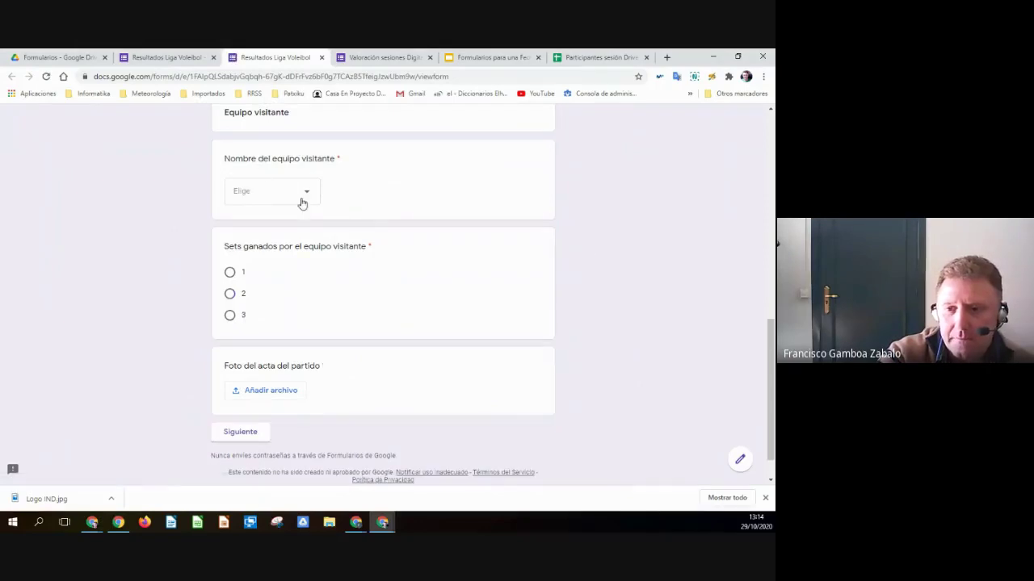
# - In the preview, answer Sí, pick a match date and choose team A as home team
pyautogui.scroll(6, 302, 203)
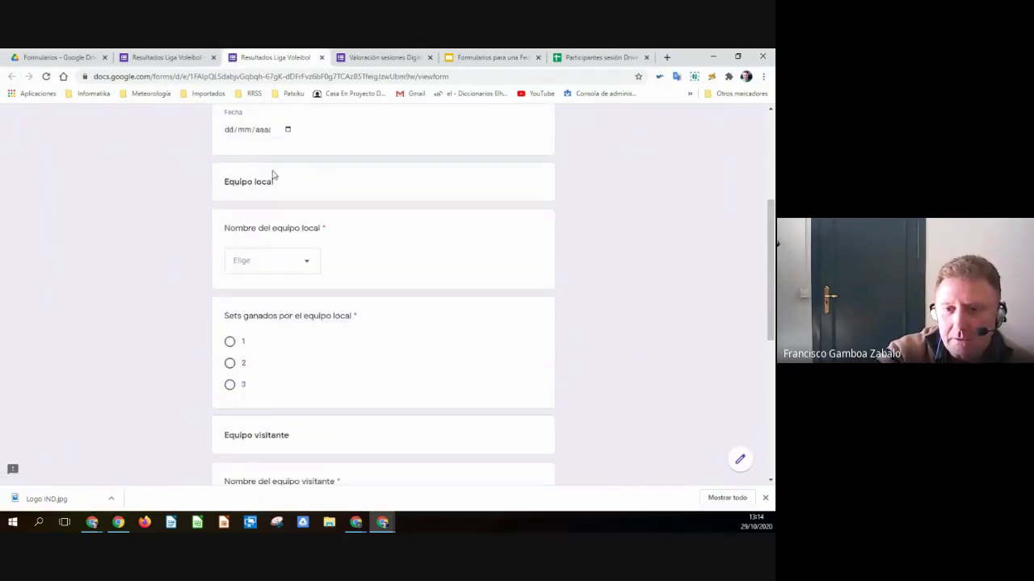
pyautogui.scroll(4, 267, 198)
pyautogui.click(229, 236)
pyautogui.scroll(-2, 263, 315)
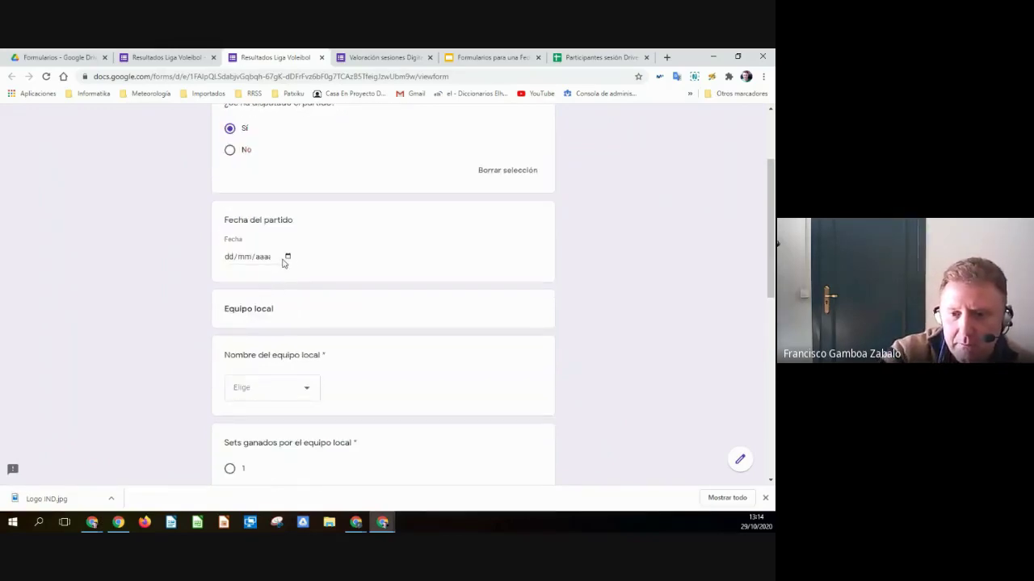
pyautogui.click(287, 257)
pyautogui.click(237, 310)
pyautogui.scroll(-2, 240, 142)
pyautogui.click(269, 231)
pyautogui.click(256, 267)
# - Mark 3 home sets, choose visitor B with 1 set, and continue without a photo
pyautogui.scroll(-2, 242, 202)
pyautogui.click(229, 135)
pyautogui.click(291, 275)
pyautogui.click(239, 300)
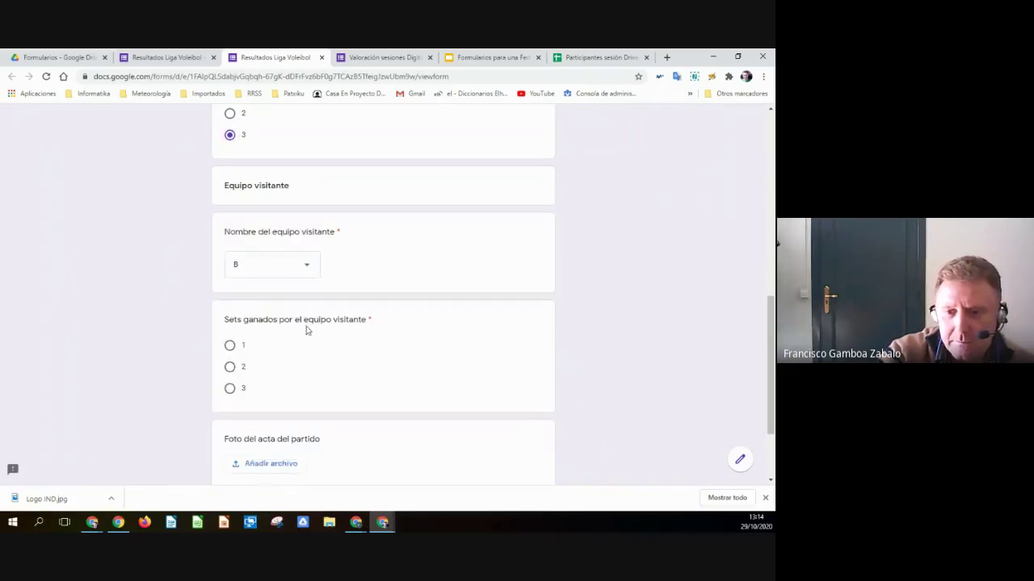
pyautogui.click(241, 347)
pyautogui.scroll(-2, 362, 406)
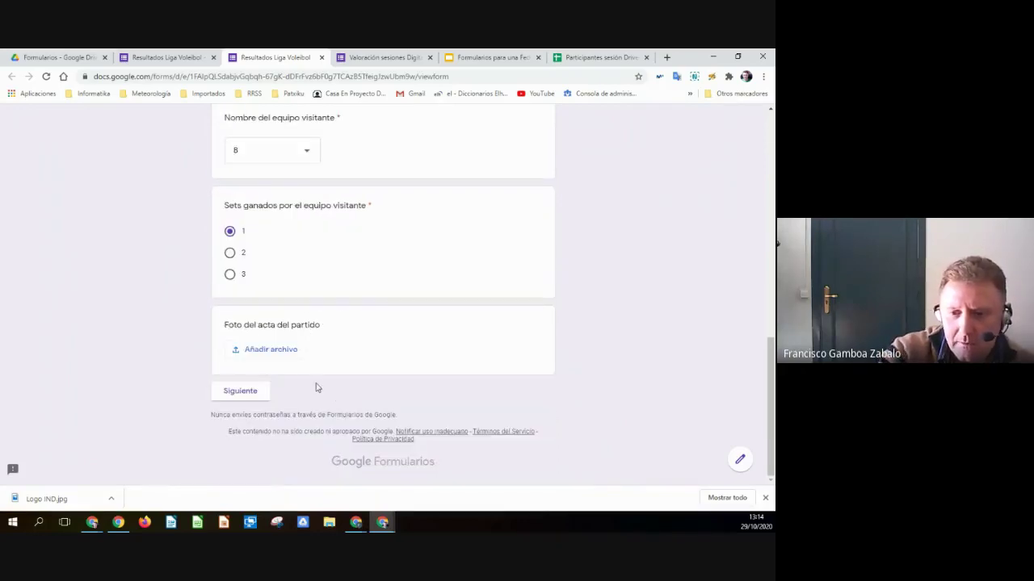
pyautogui.click(249, 394)
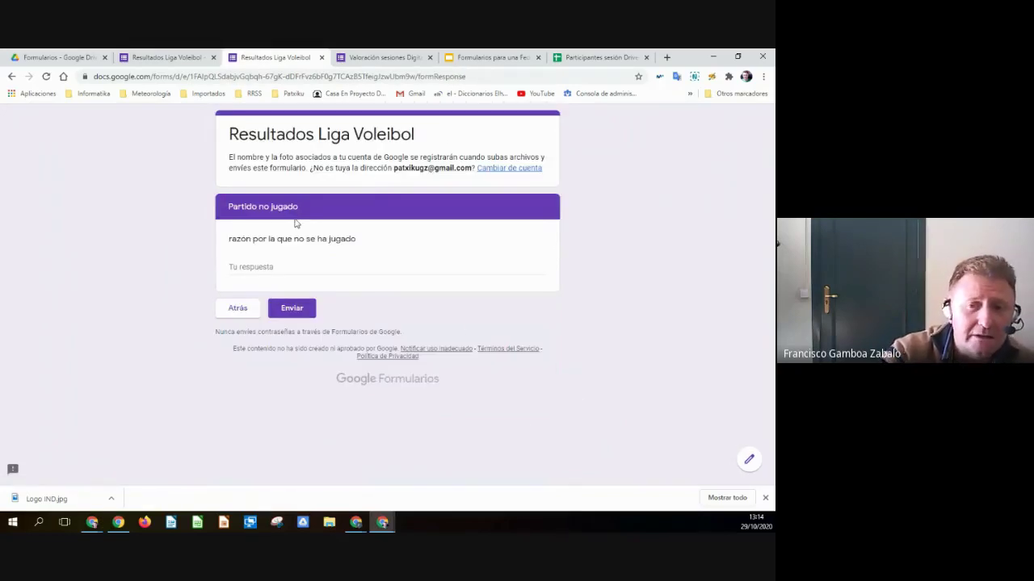
# - Go back from the reason question to the first section and close the preview tab
pyautogui.click(289, 269)
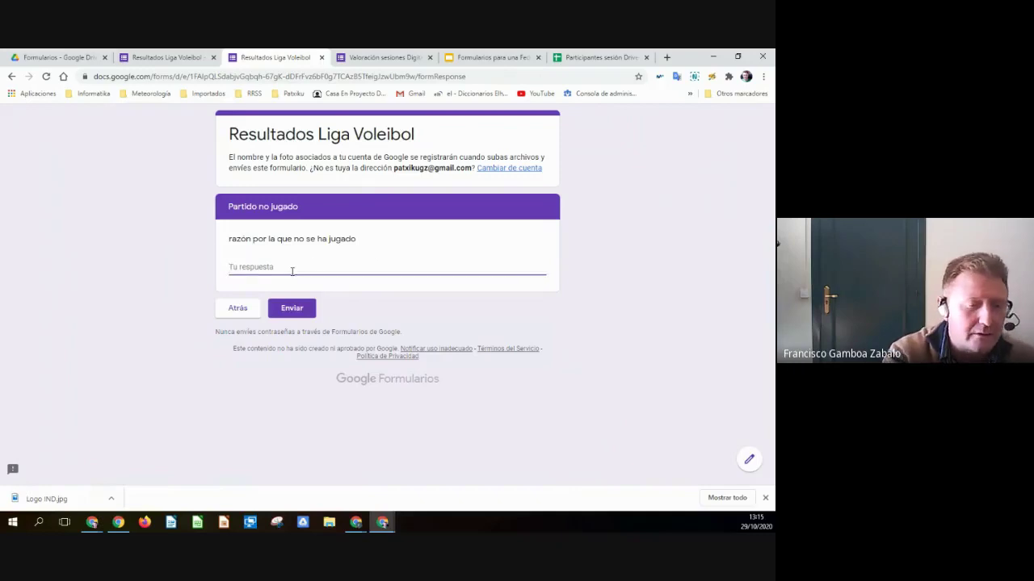
pyautogui.click(241, 320)
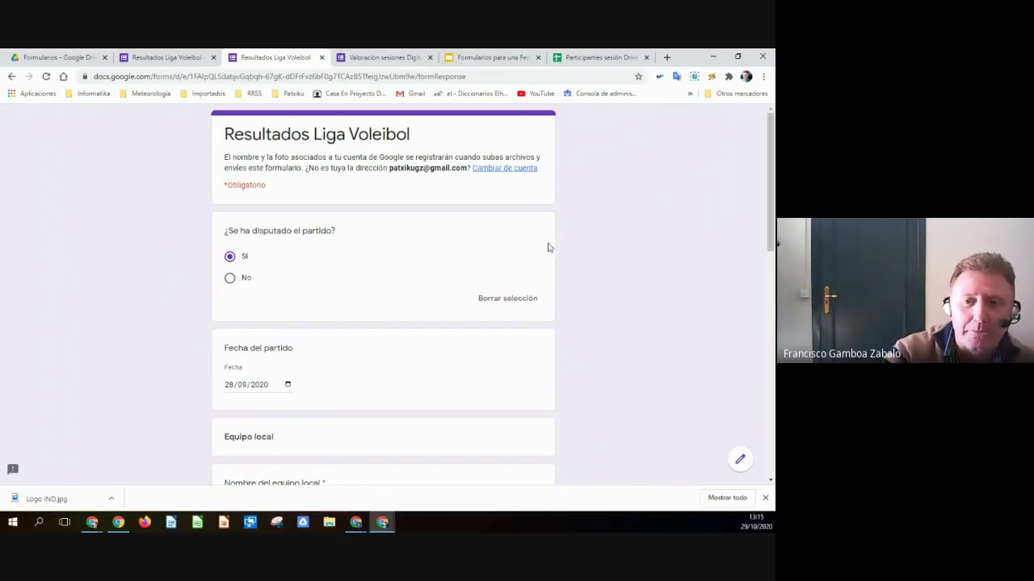
pyautogui.click(321, 57)
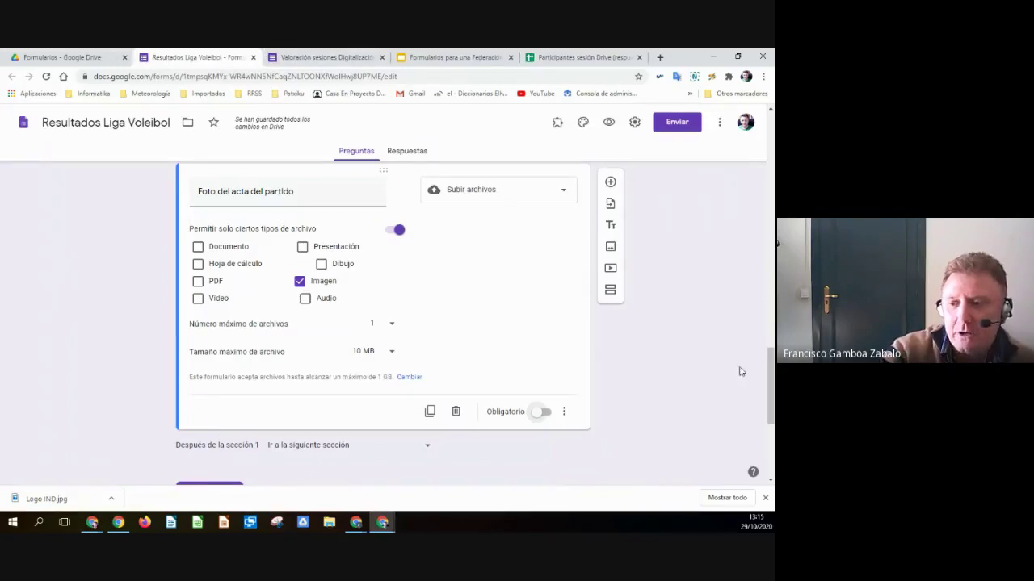
pyautogui.moveTo(772, 389); pyautogui.dragTo(769, 159)
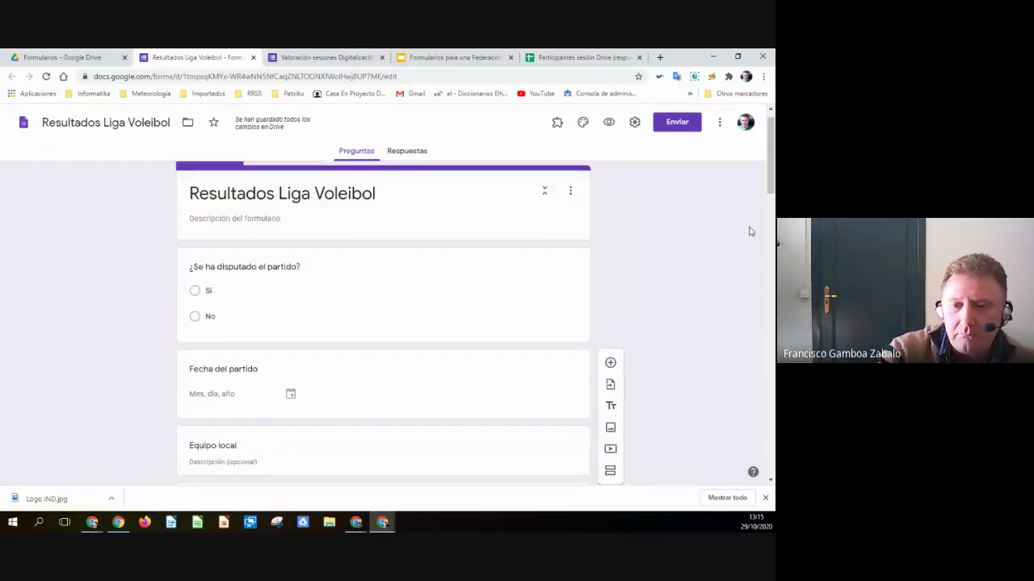
pyautogui.scroll(-5, 757, 240)
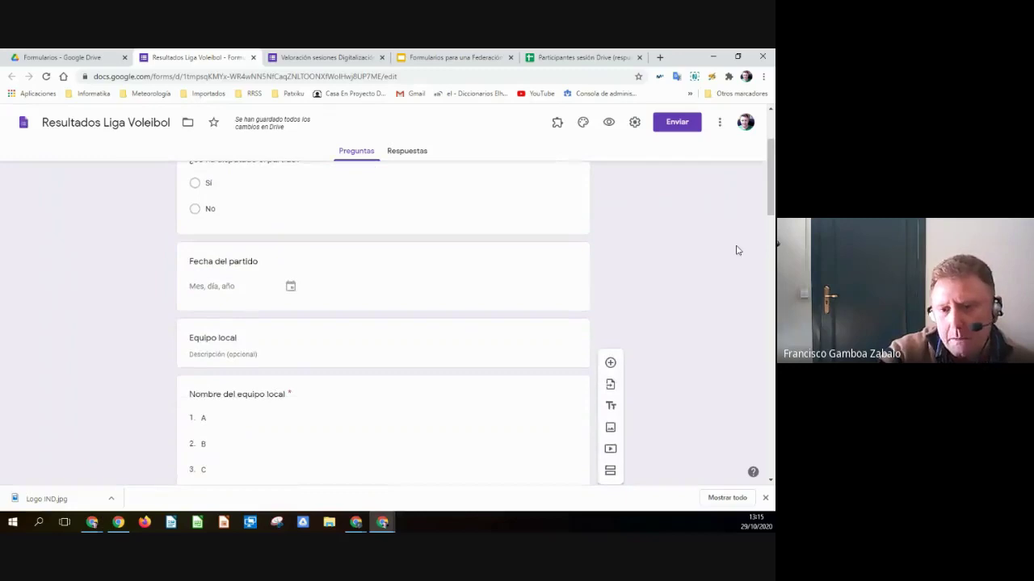
pyautogui.scroll(-2, 731, 247)
pyautogui.scroll(2, 565, 323)
pyautogui.click(283, 373)
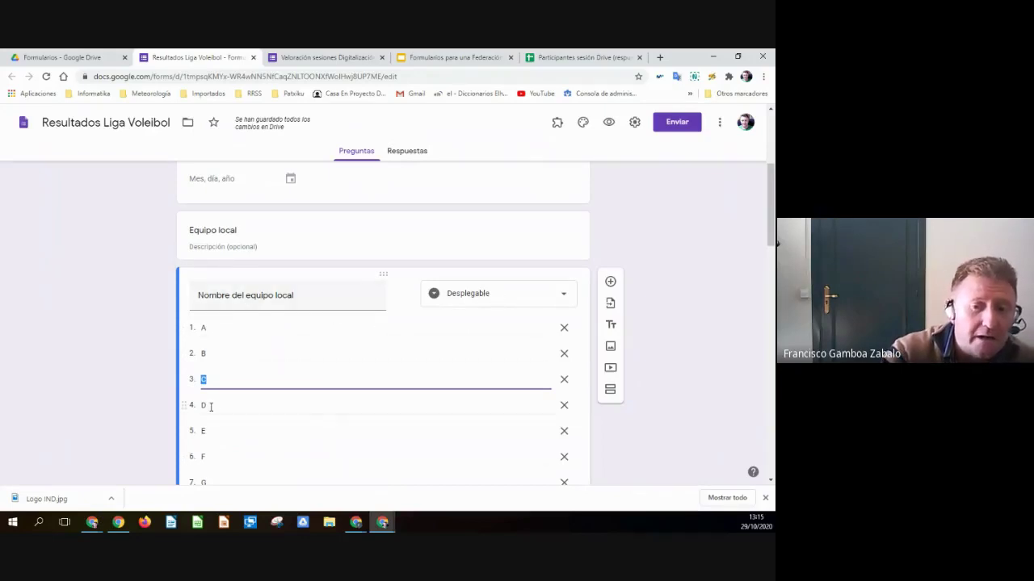
pyautogui.scroll(-2, 218, 405)
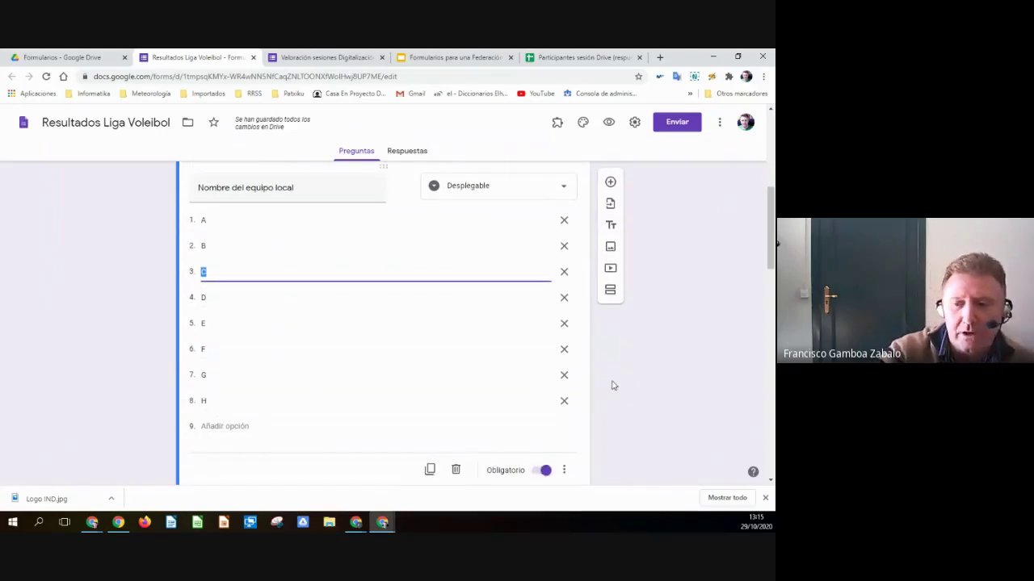
pyautogui.scroll(-3, 657, 371)
pyautogui.scroll(-2, 675, 375)
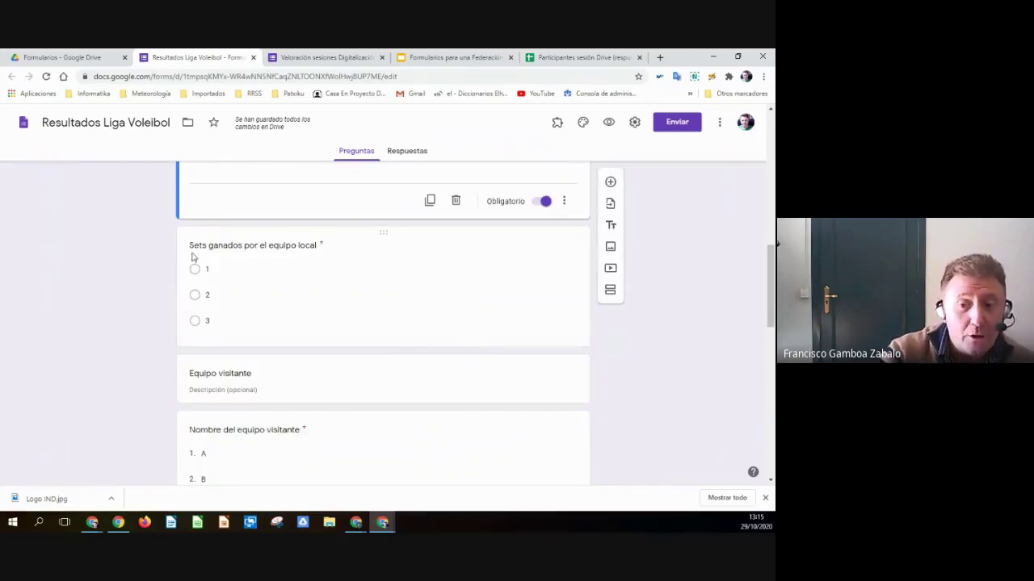
pyautogui.click(231, 293)
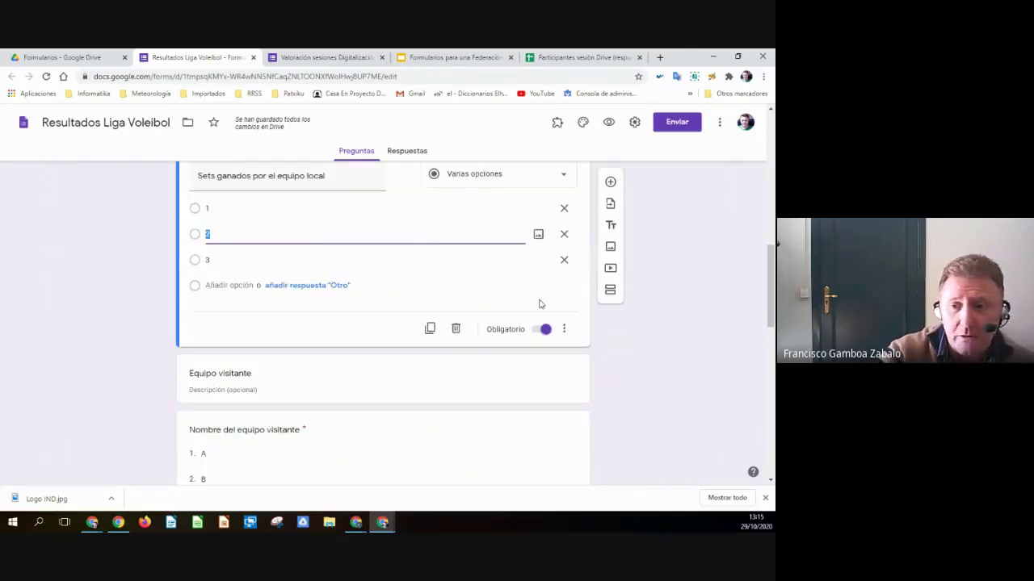
pyautogui.click(563, 232)
pyautogui.click(506, 220)
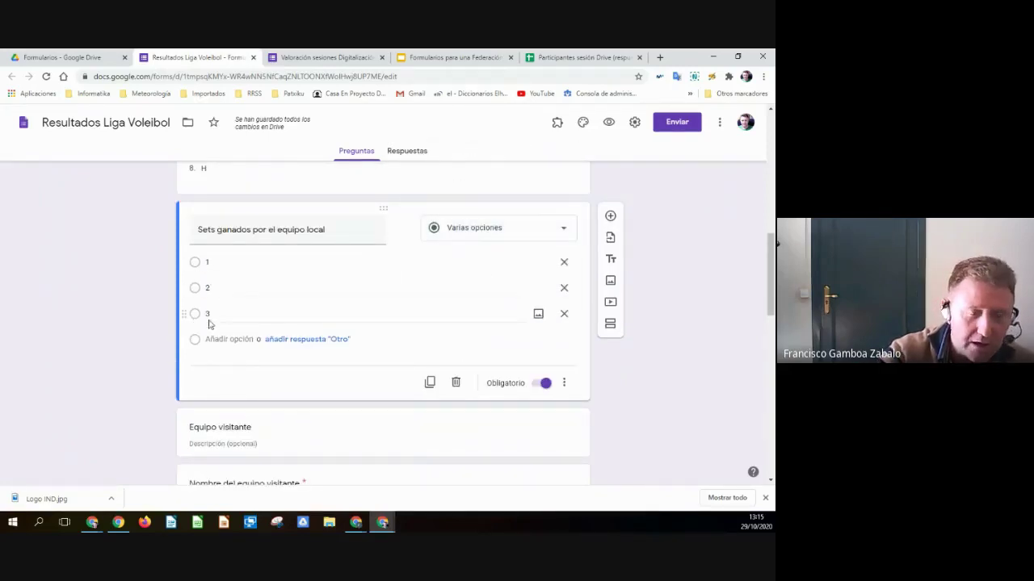
pyautogui.click(512, 234)
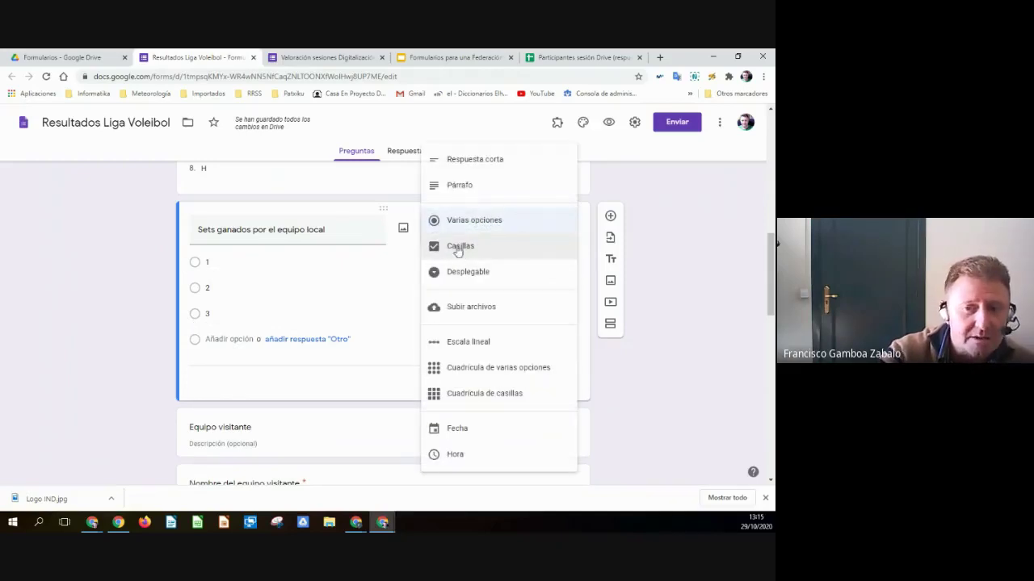
pyautogui.click(457, 221)
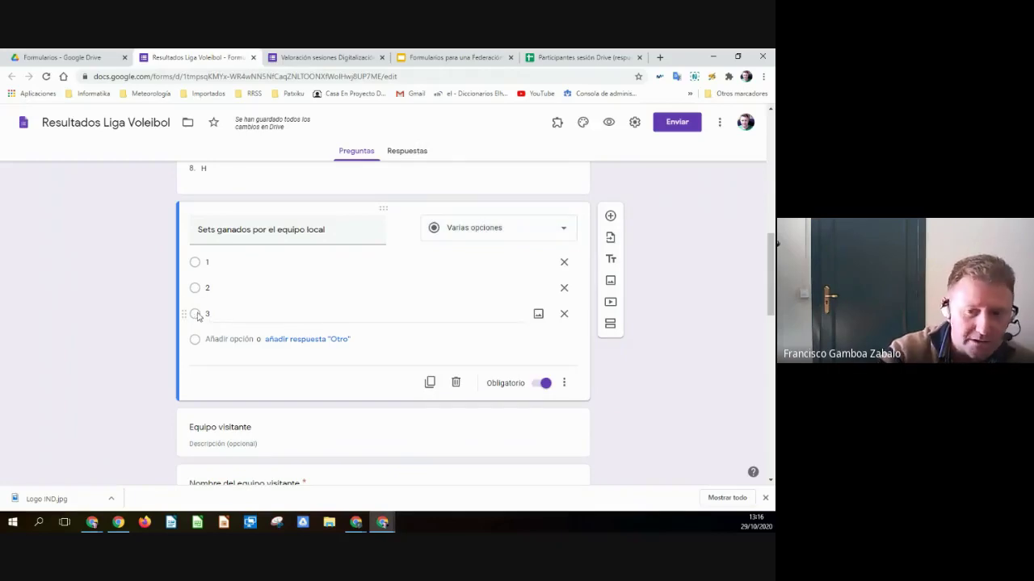
pyautogui.scroll(-5, 395, 341)
pyautogui.scroll(-7, 396, 341)
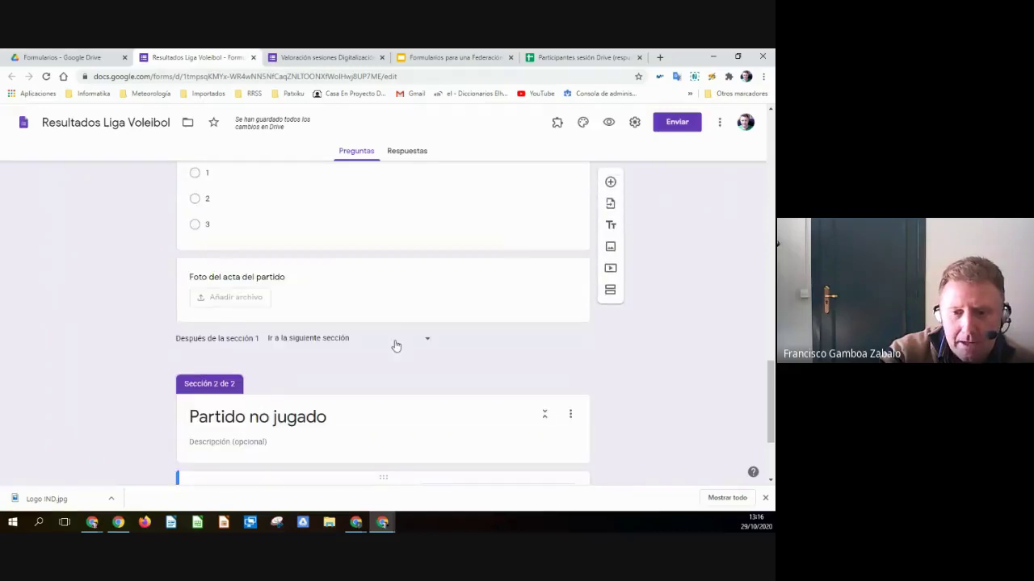
pyautogui.click(265, 279)
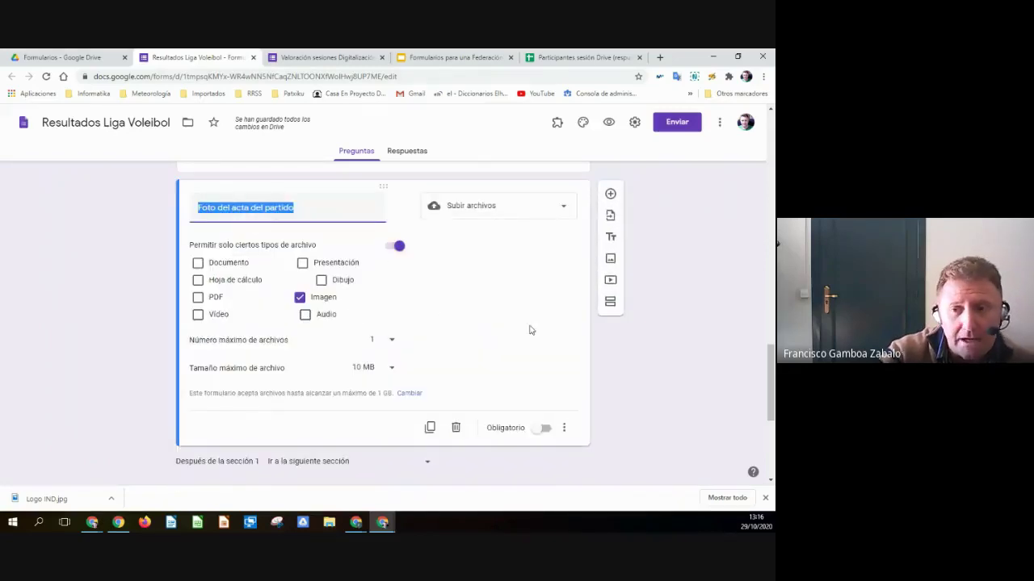
pyautogui.click(506, 270)
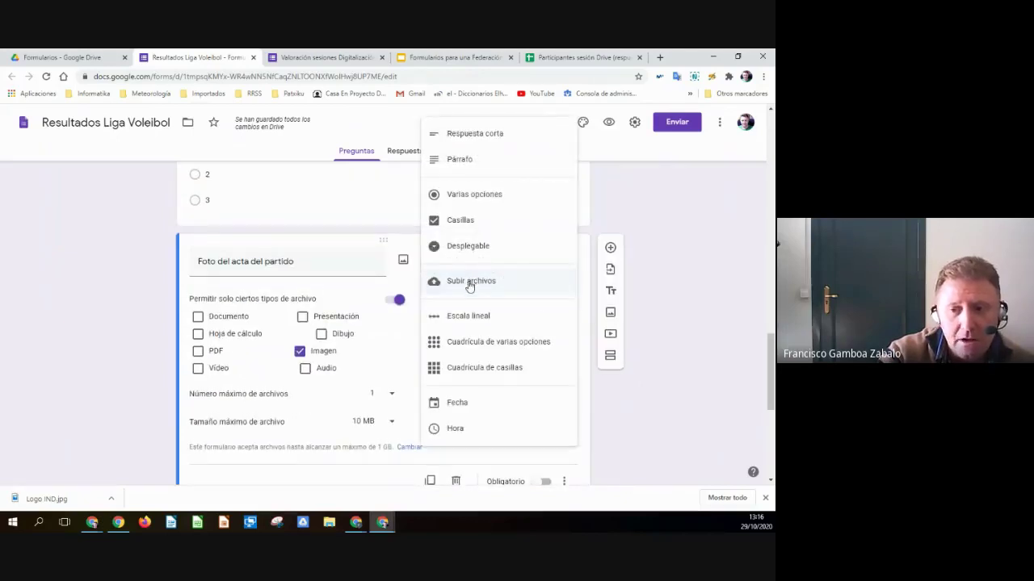
pyautogui.click(470, 286)
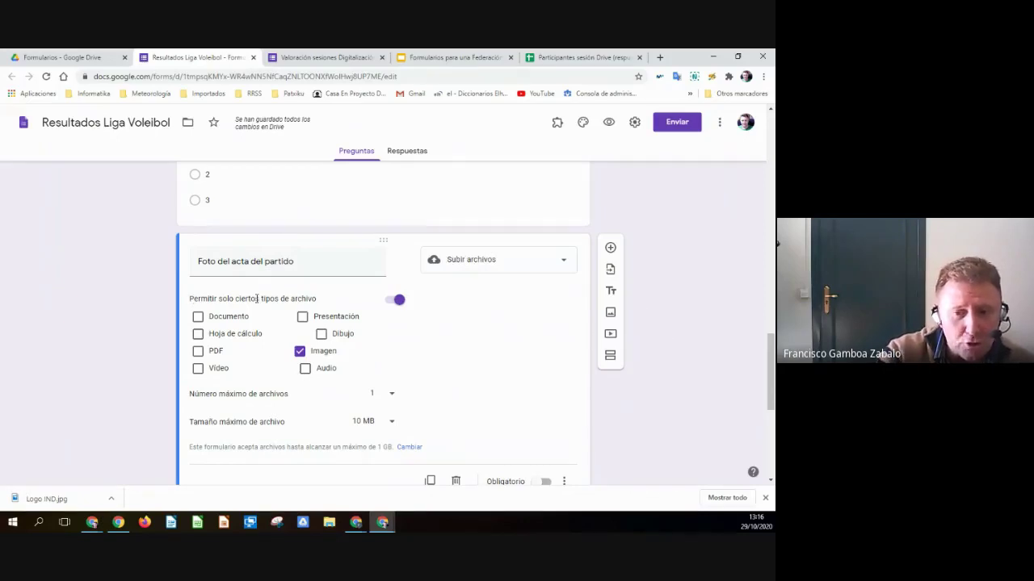
pyautogui.click(396, 299)
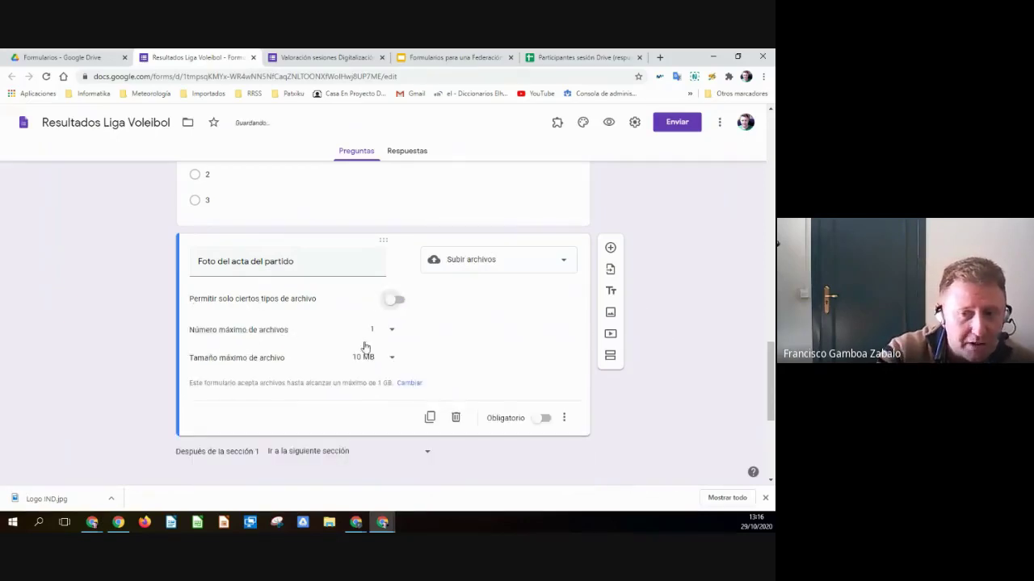
pyautogui.click(397, 301)
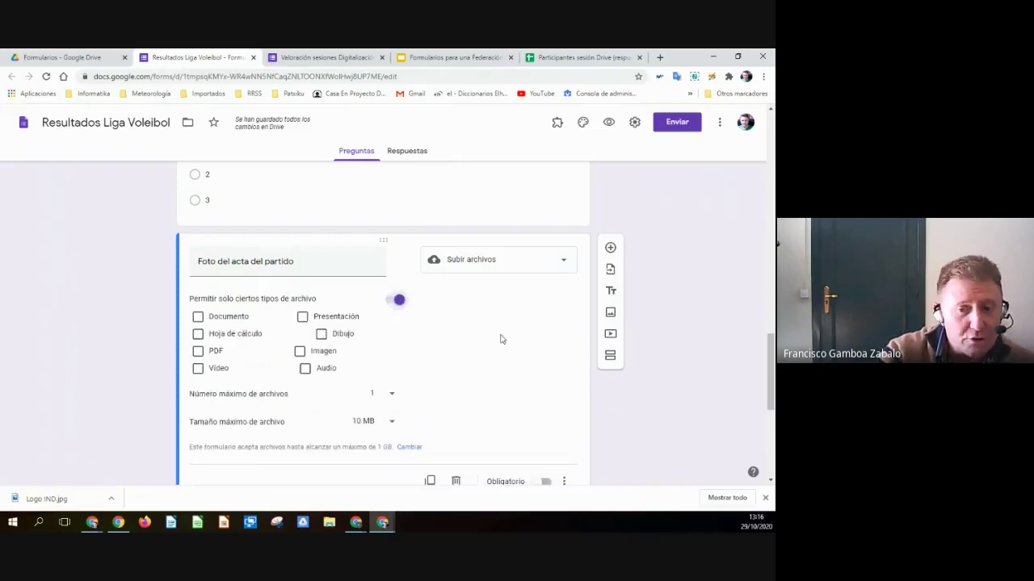
pyautogui.click(299, 351)
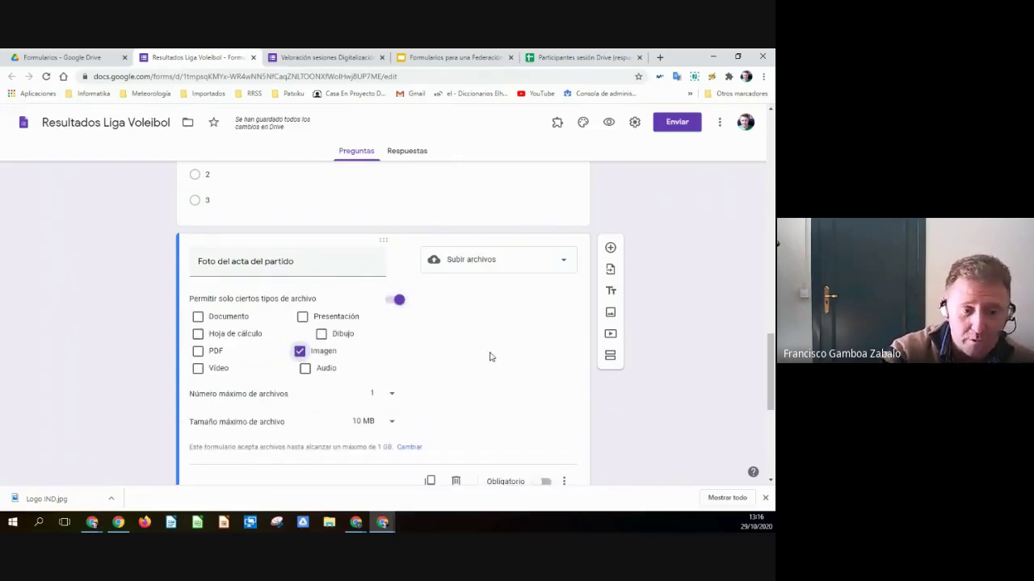
pyautogui.scroll(-2, 490, 356)
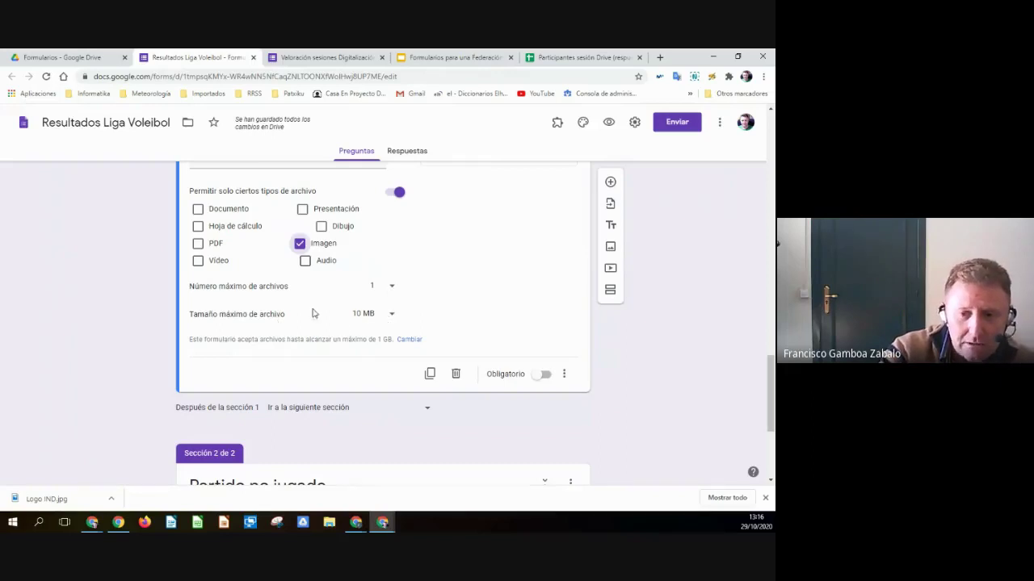
pyautogui.click(393, 316)
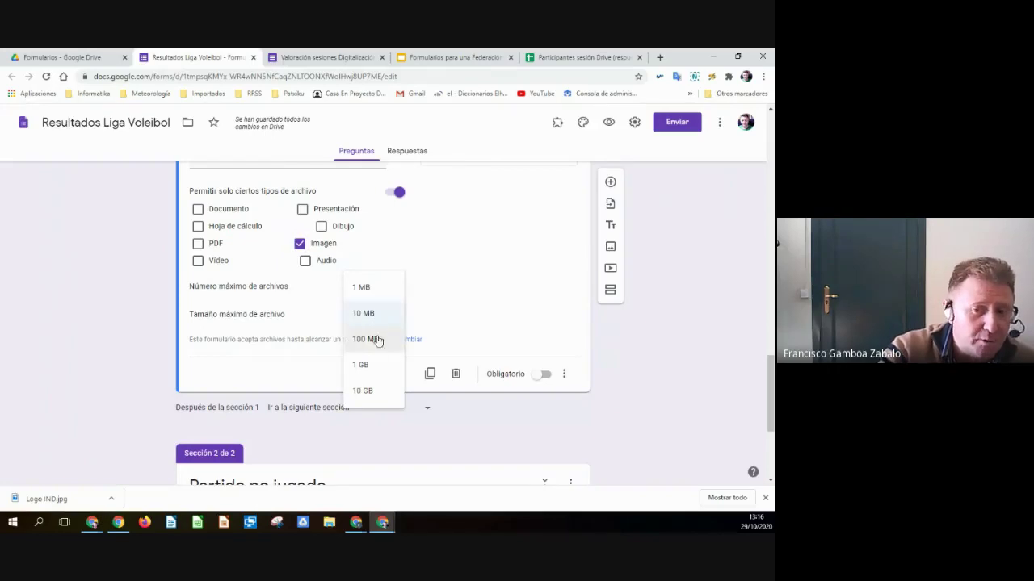
pyautogui.click(438, 320)
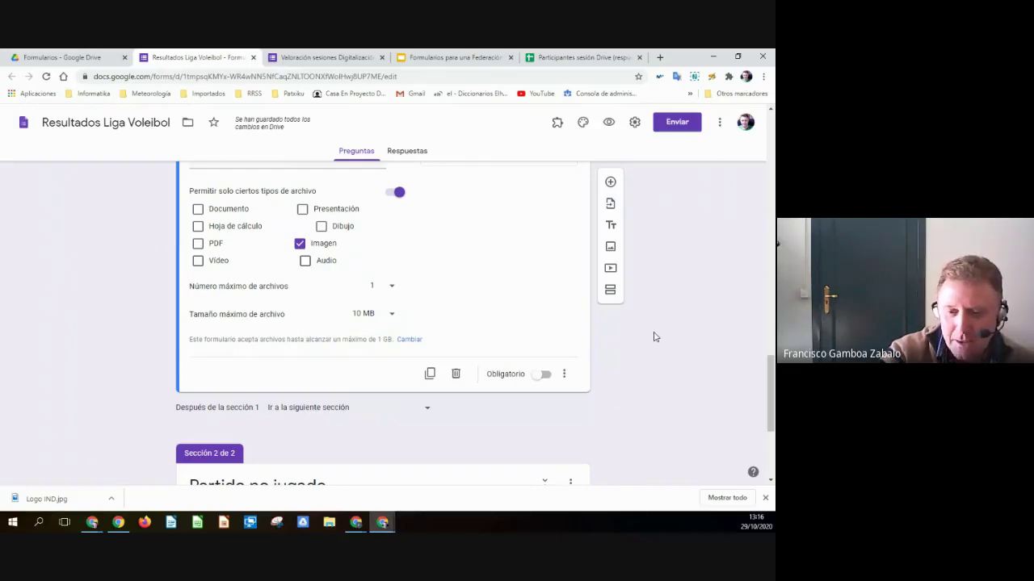
pyautogui.scroll(-1, 658, 338)
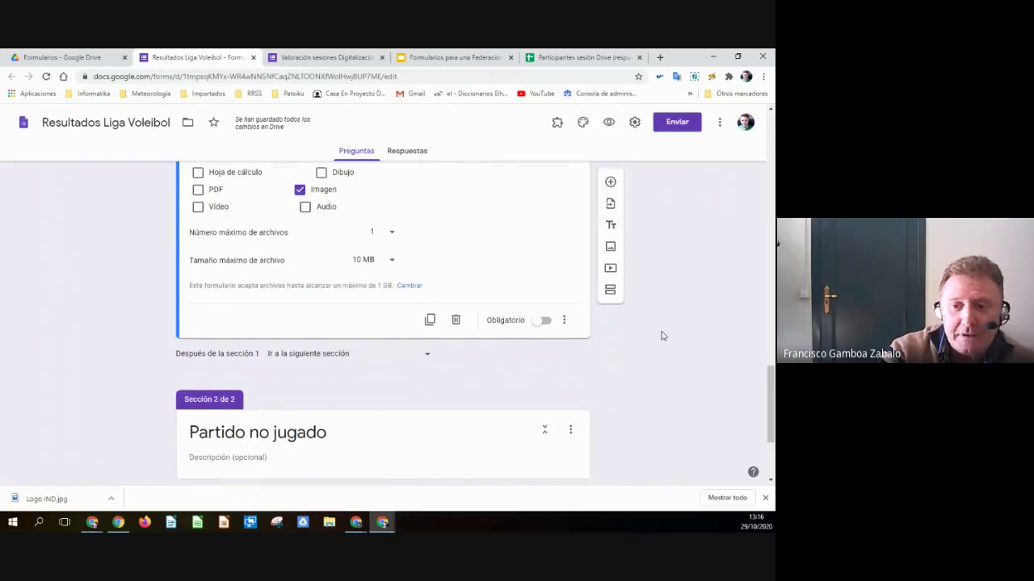
pyautogui.scroll(1, 630, 327)
pyautogui.scroll(8, 646, 330)
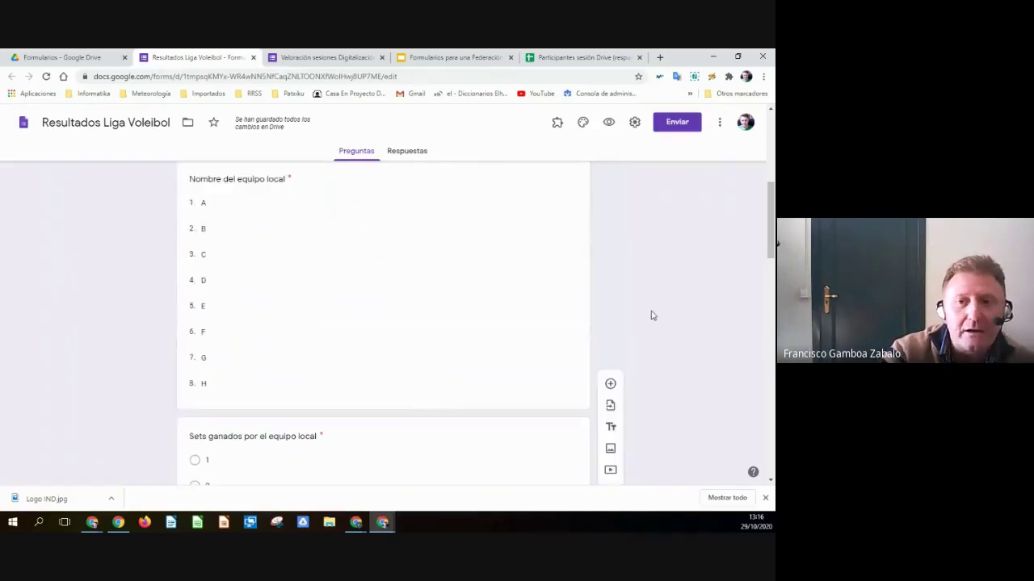
pyautogui.click(473, 58)
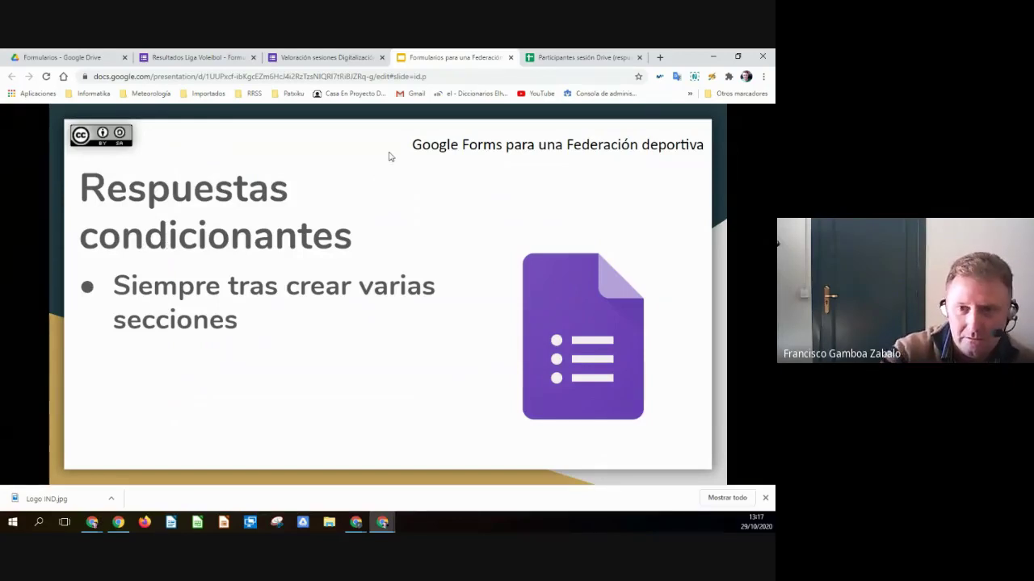
pyautogui.click(226, 58)
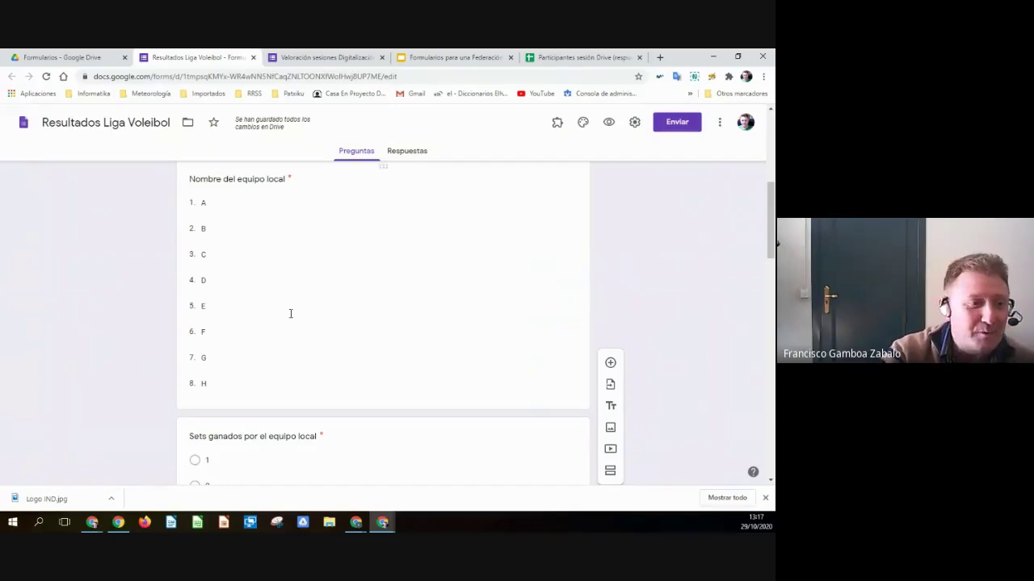
pyautogui.scroll(5, 410, 322)
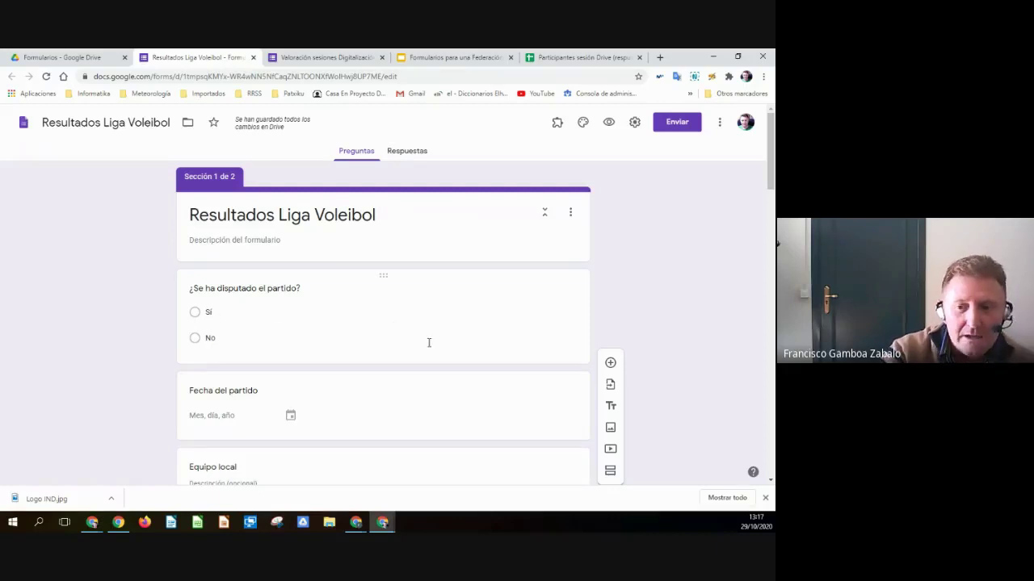
# - Make ¿Se ha disputado el partido? required and enable Ir a la sección según la respuesta
pyautogui.click(358, 333)
pyautogui.click(180, 317)
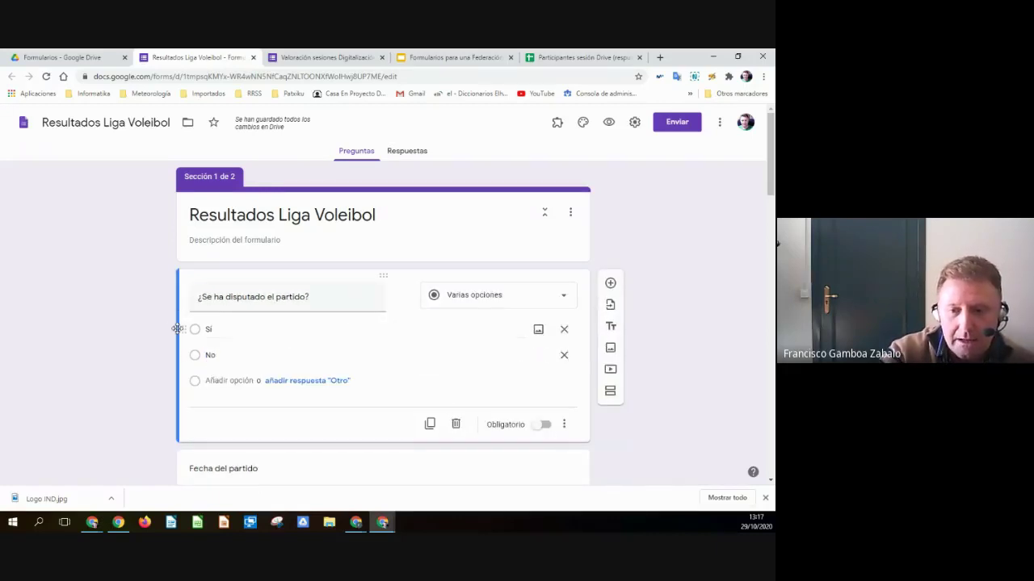
pyautogui.click(544, 425)
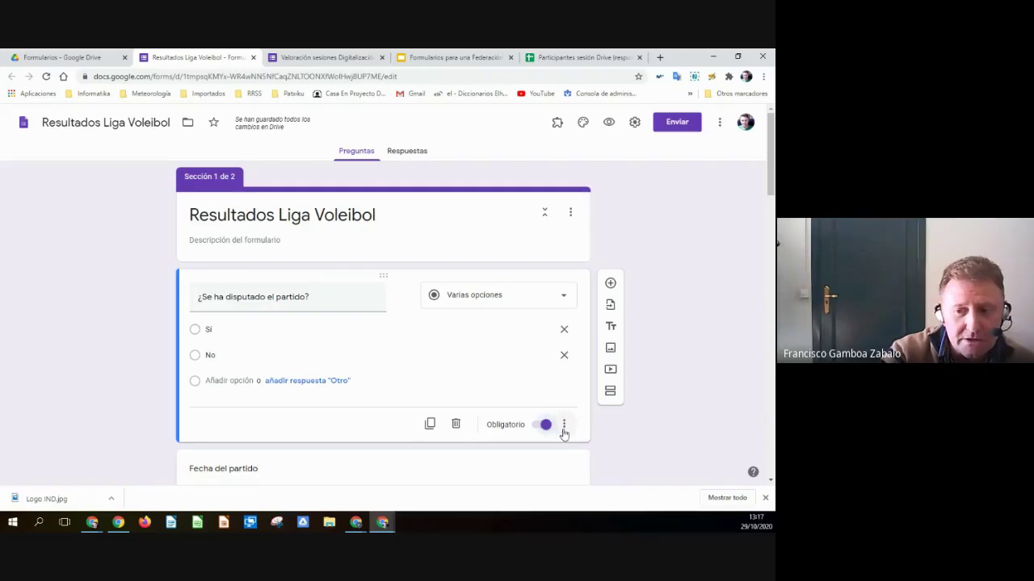
pyautogui.click(566, 426)
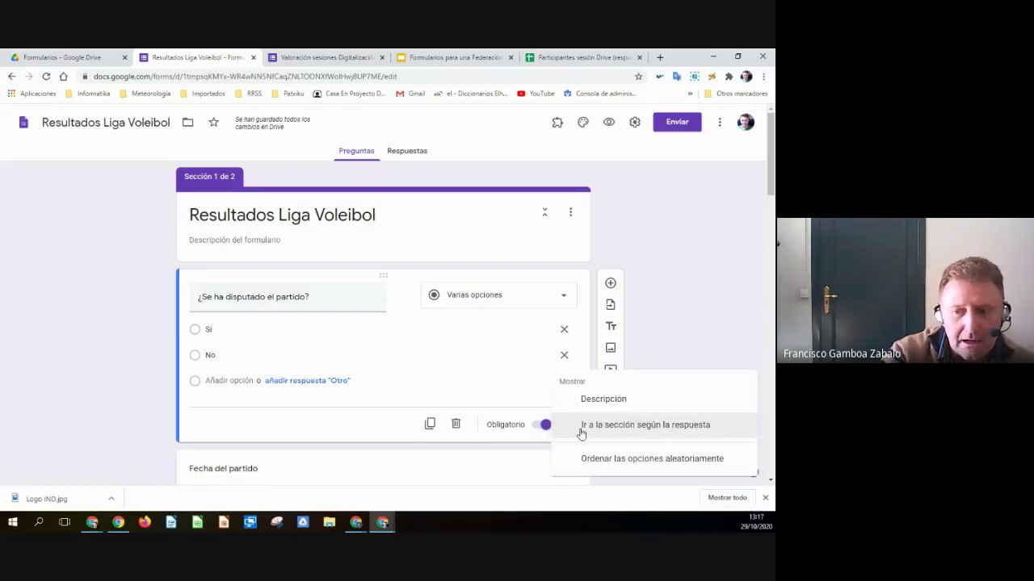
pyautogui.click(655, 429)
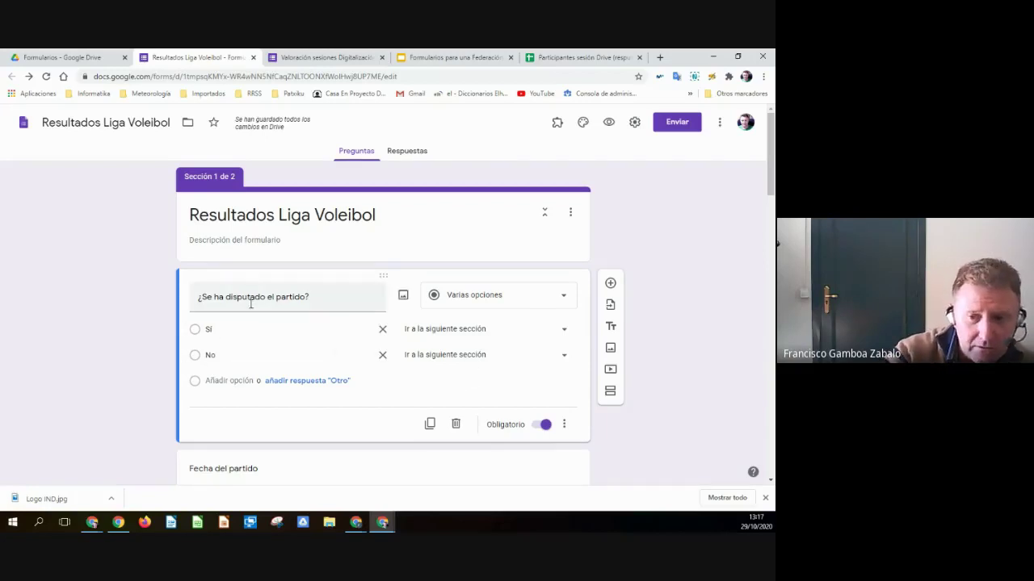
# - Route Sí answers to section 1 and No answers to section 2, Partido no jugado
pyautogui.scroll(-2, 138, 367)
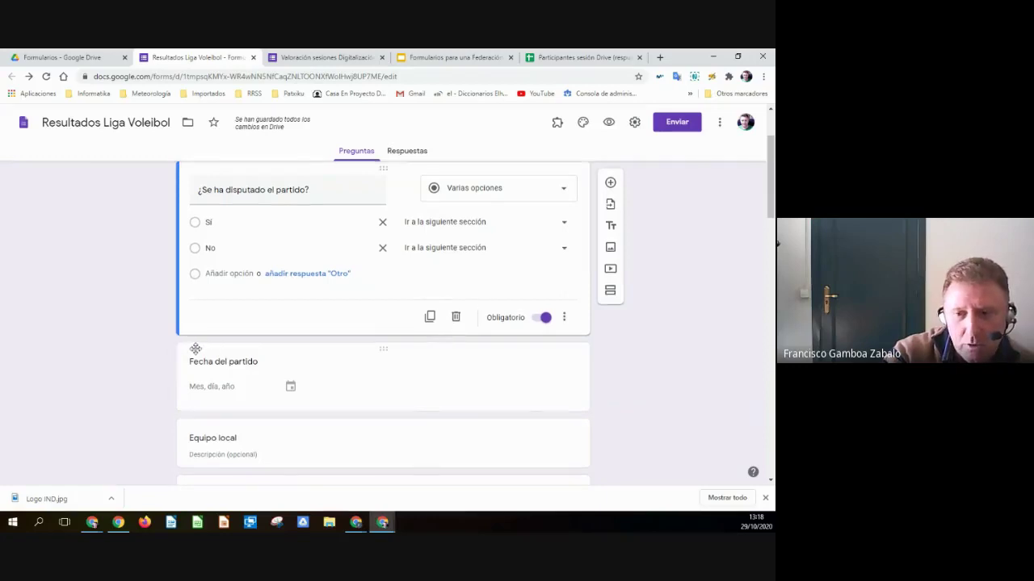
pyautogui.scroll(2, 196, 347)
pyautogui.click(562, 331)
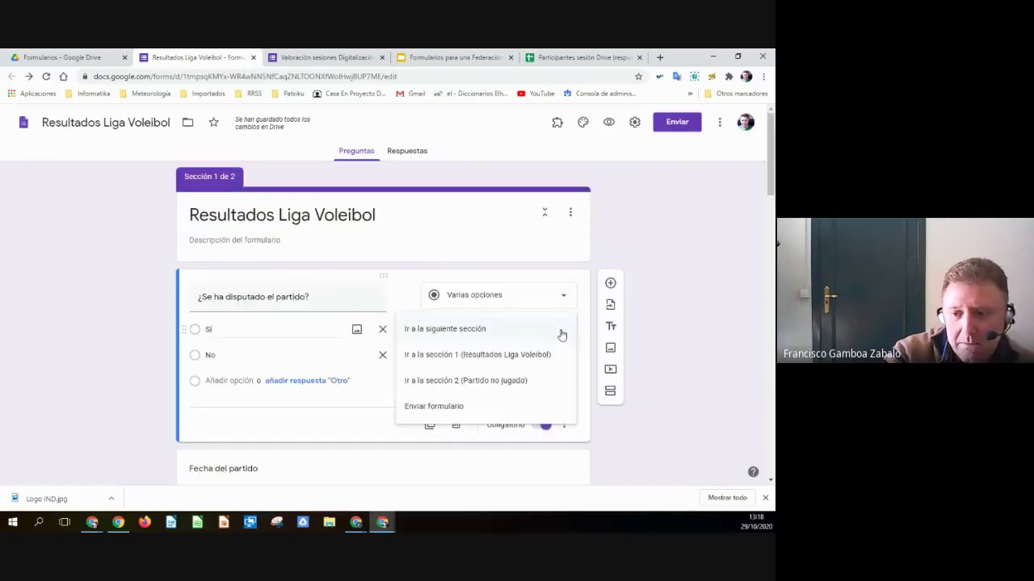
pyautogui.click(457, 356)
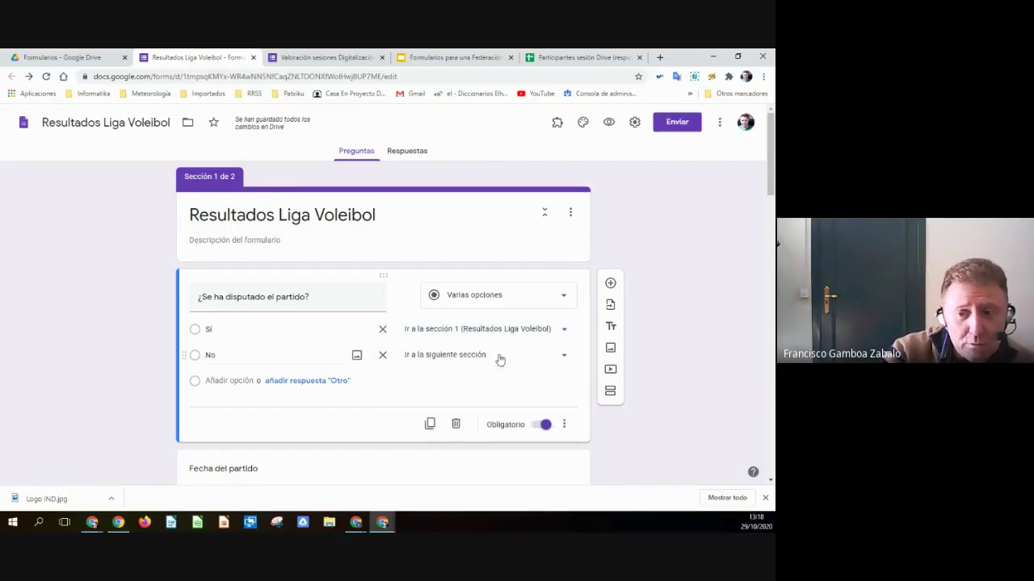
pyautogui.click(565, 360)
pyautogui.click(443, 409)
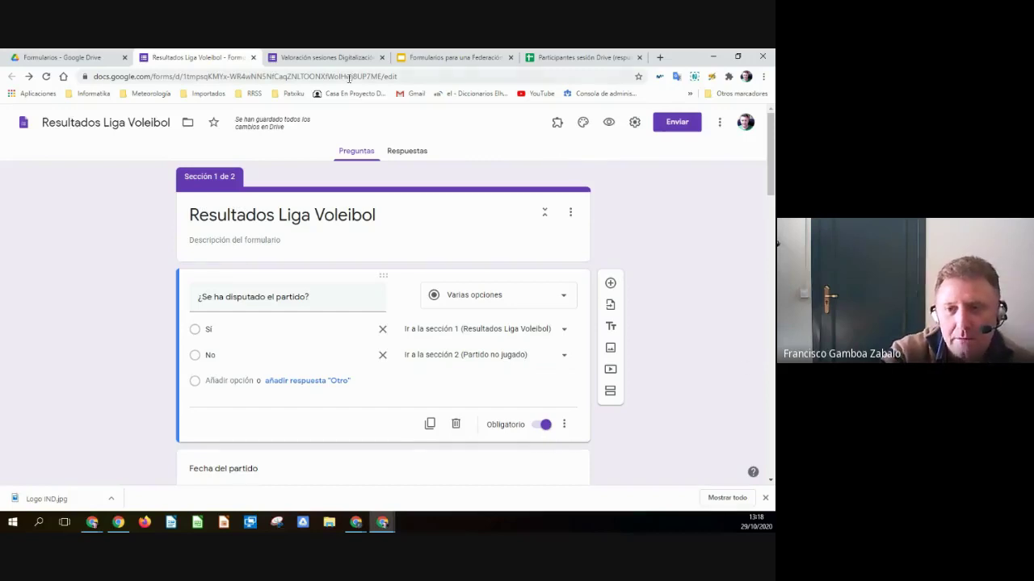
# - Preview the form, answer Sí and try Siguiente, which the required home-team question blocks
pyautogui.click(607, 125)
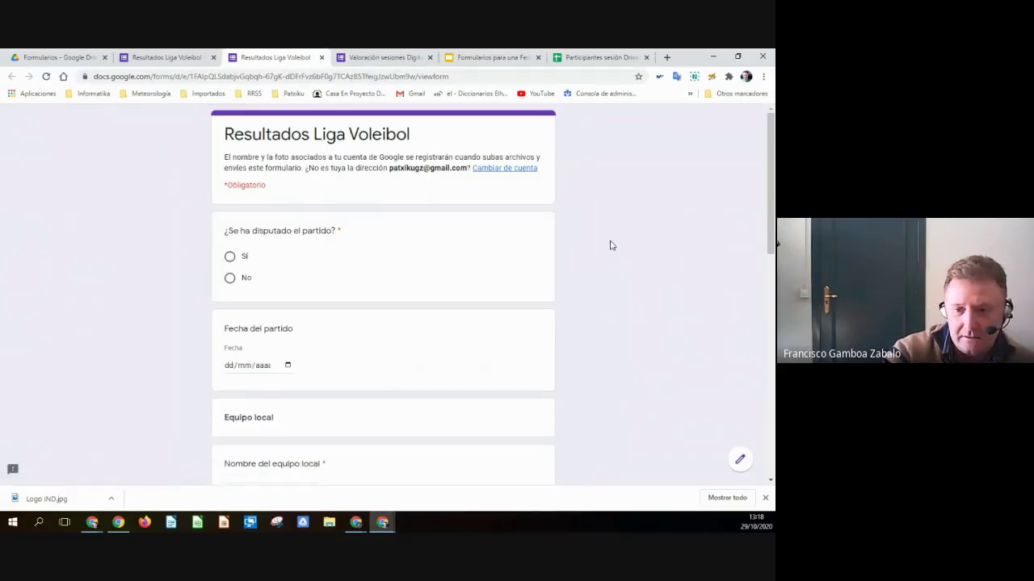
pyautogui.scroll(-3, 612, 244)
pyautogui.scroll(3, 614, 242)
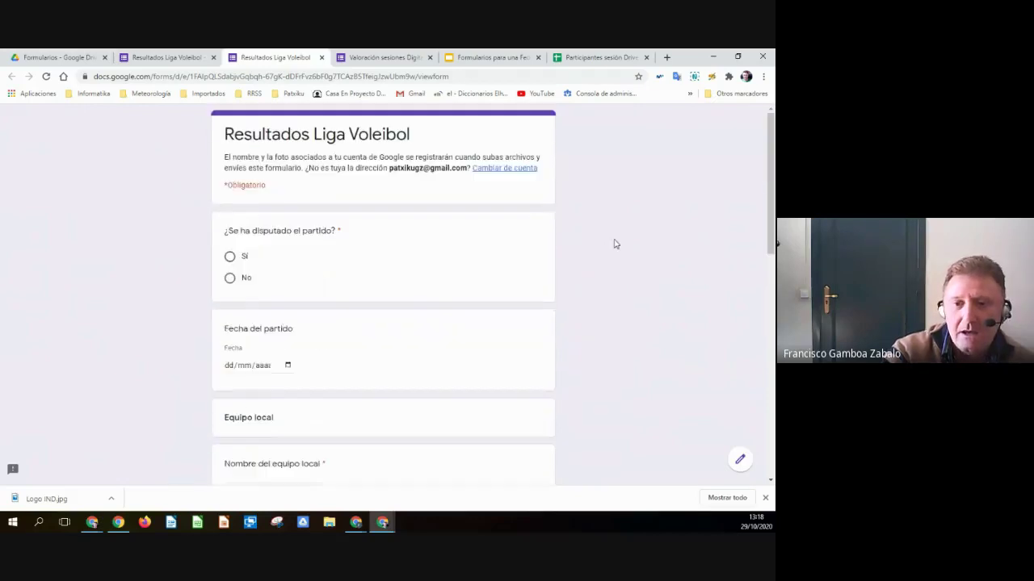
pyautogui.click(230, 257)
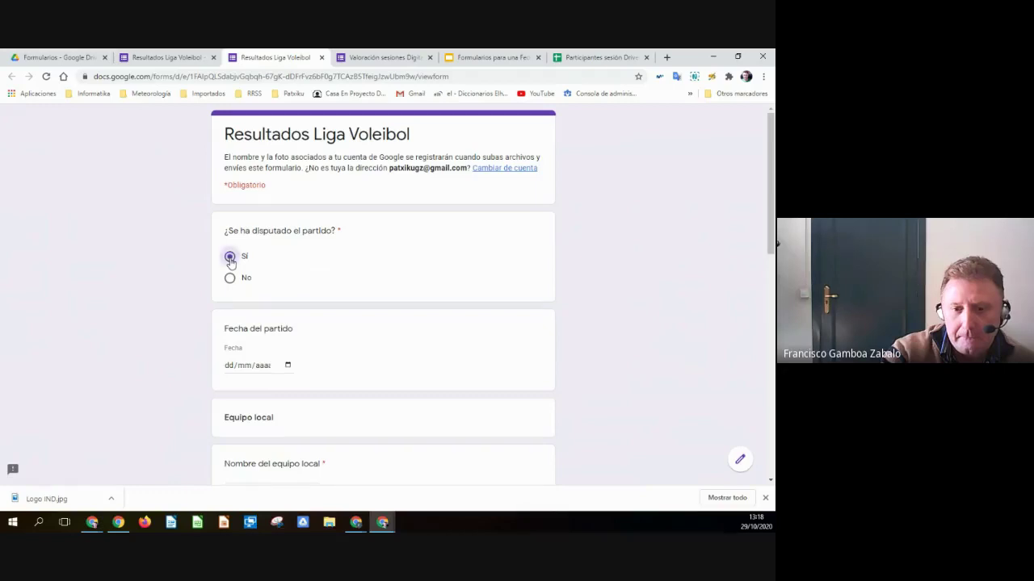
pyautogui.scroll(-15, 230, 260)
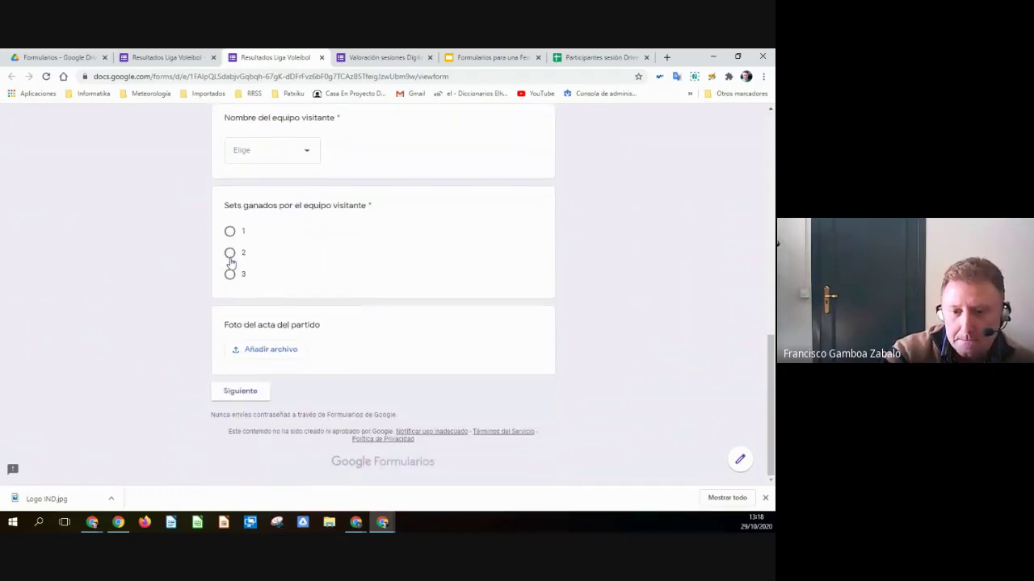
pyautogui.click(241, 392)
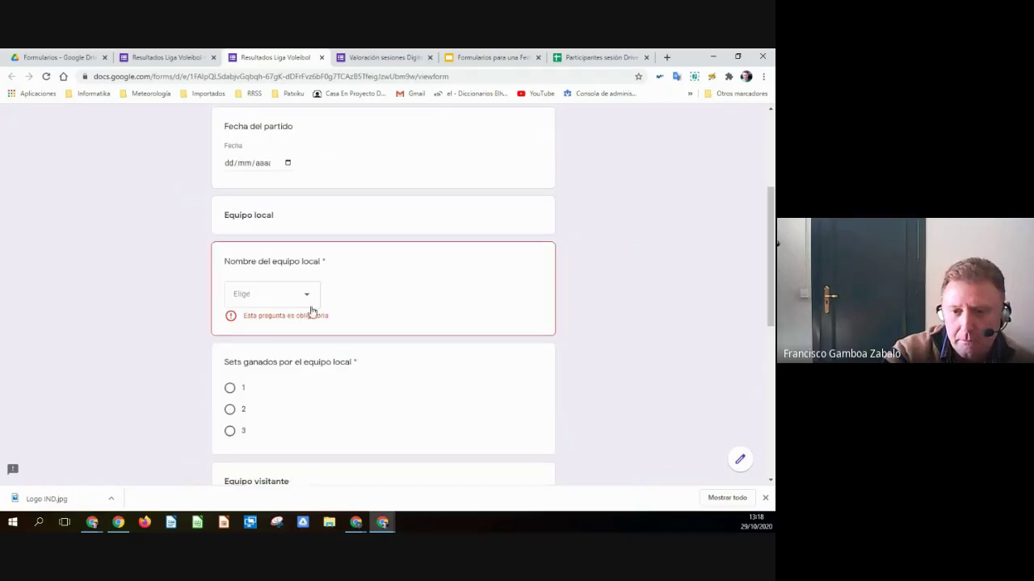
pyautogui.scroll(3, 613, 290)
pyautogui.click(377, 54)
pyautogui.click(278, 53)
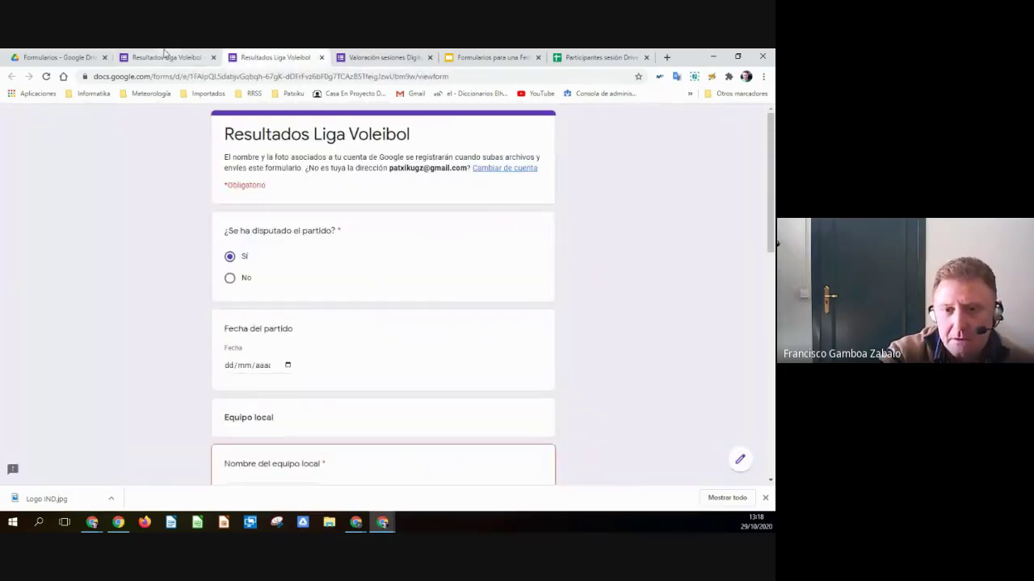
# - In the editor, briefly route Sí to the next section, then set it back to section 1
pyautogui.click(161, 57)
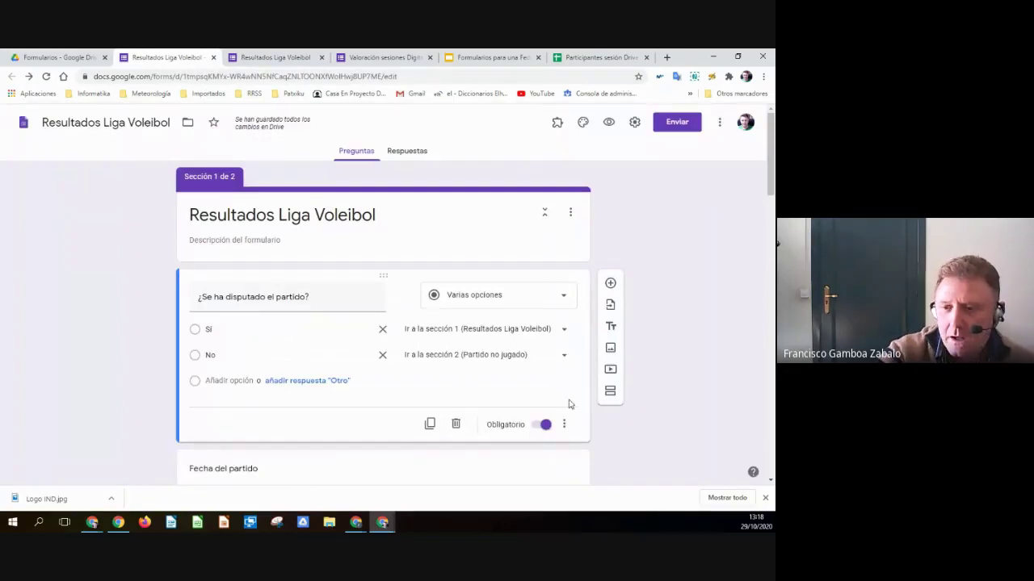
pyautogui.click(557, 331)
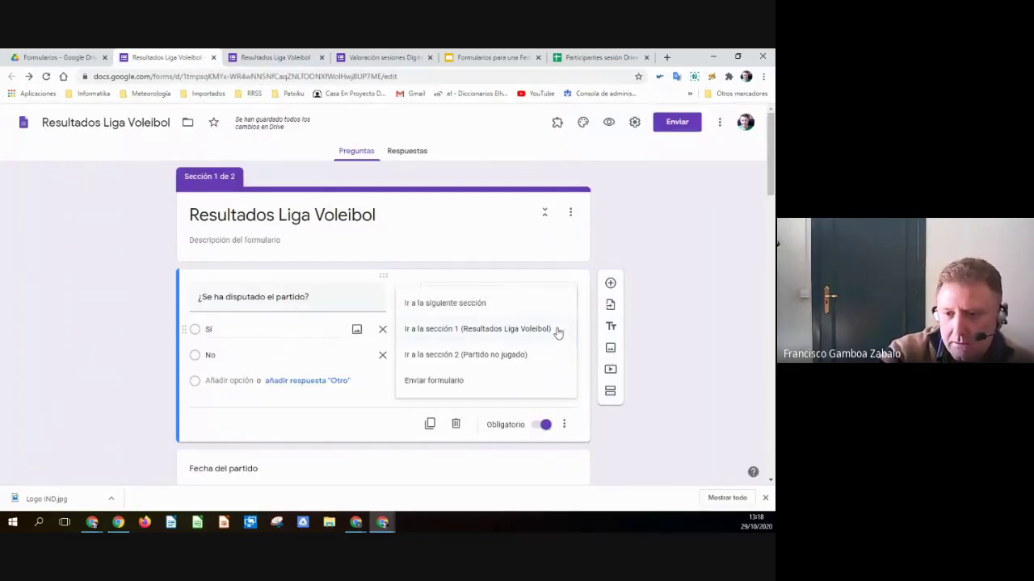
pyautogui.click(467, 305)
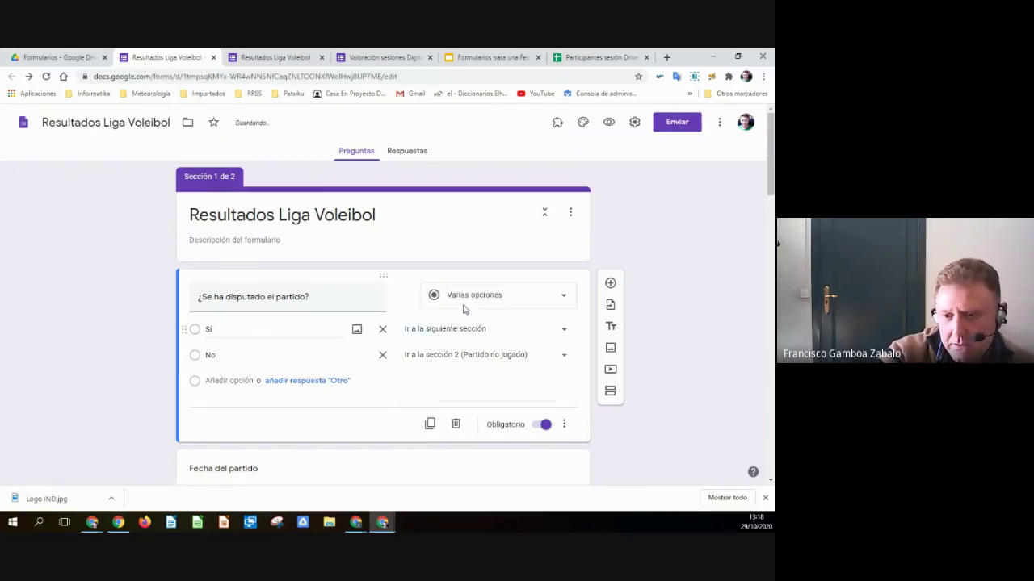
pyautogui.click(535, 300)
pyautogui.press('Escape')
pyautogui.click(542, 331)
pyautogui.click(490, 356)
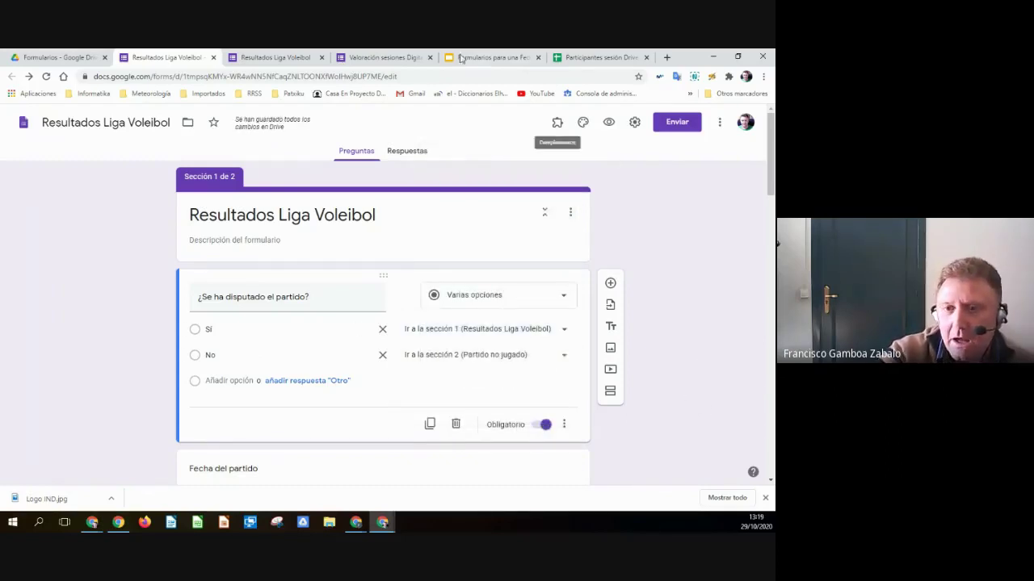
# - In the preview, answer No and try Siguiente, then return to the editor
pyautogui.click(266, 57)
pyautogui.click(230, 279)
pyautogui.scroll(-6, 468, 350)
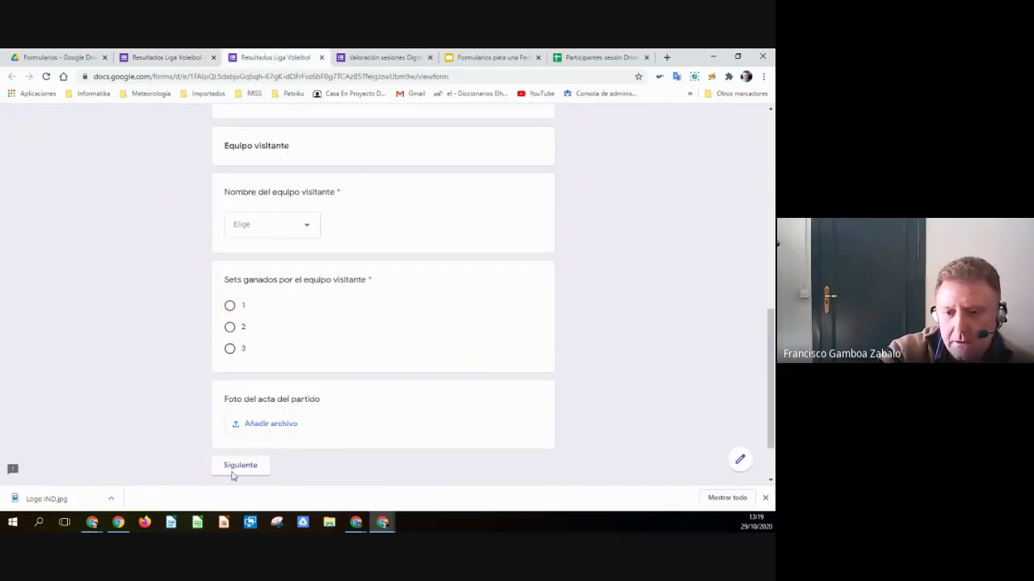
pyautogui.click(240, 466)
pyautogui.scroll(3, 337, 480)
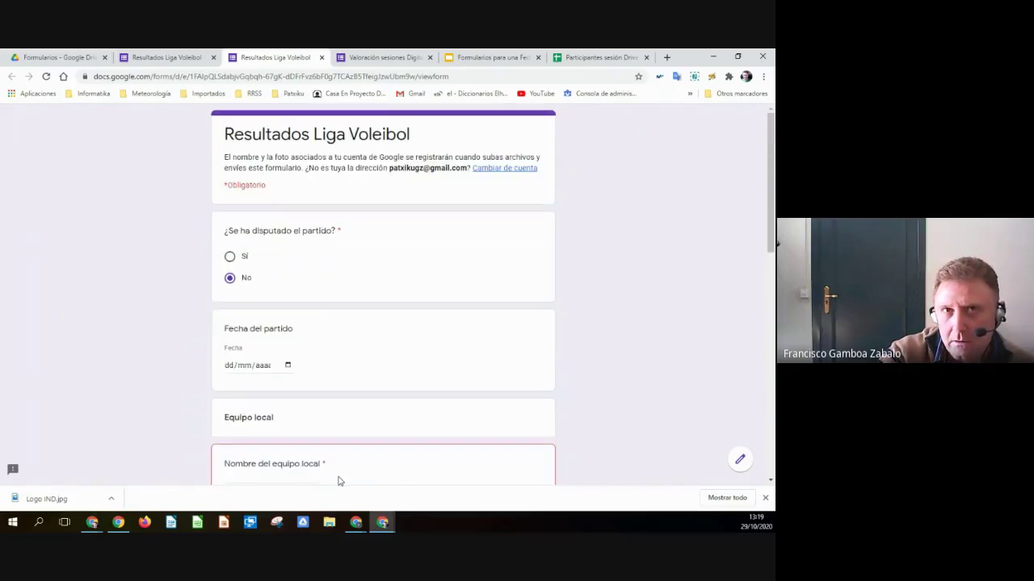
pyautogui.click(166, 57)
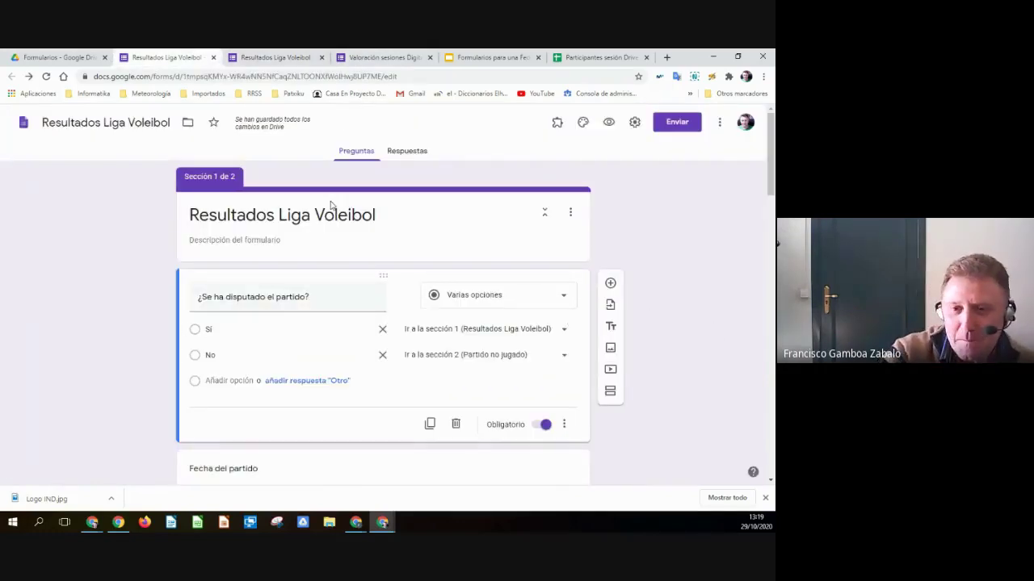
pyautogui.scroll(-1, 690, 318)
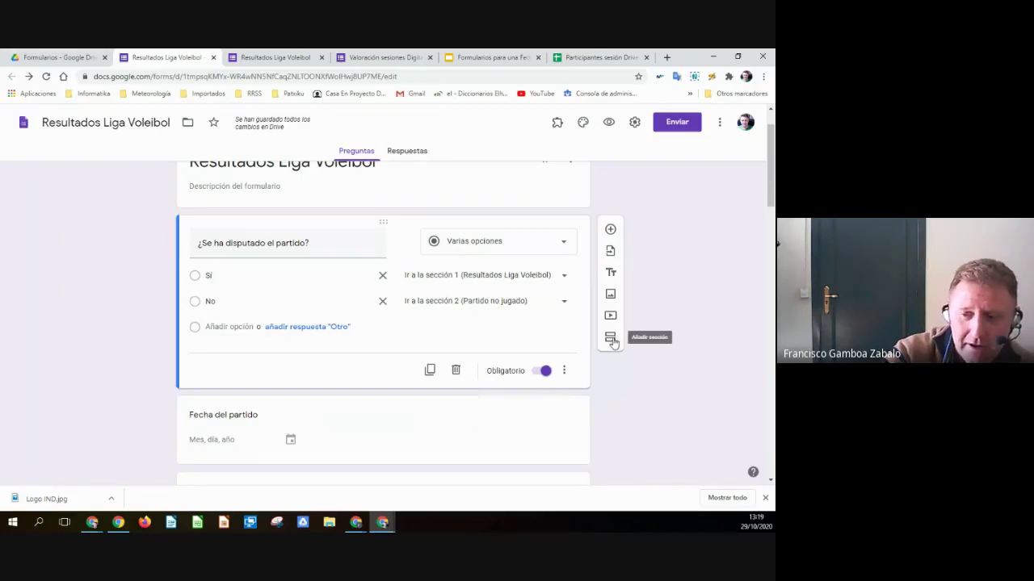
# - Title the new section starting at Fecha del partido 'Partido jugado'
pyautogui.scroll(-15, 630, 367)
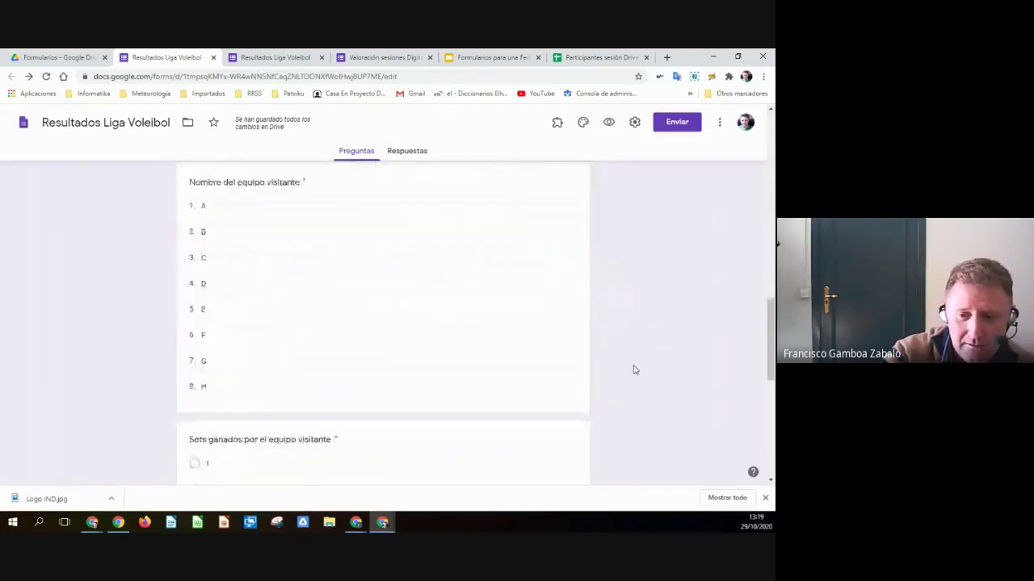
pyautogui.scroll(-3, 634, 370)
pyautogui.scroll(6, 459, 291)
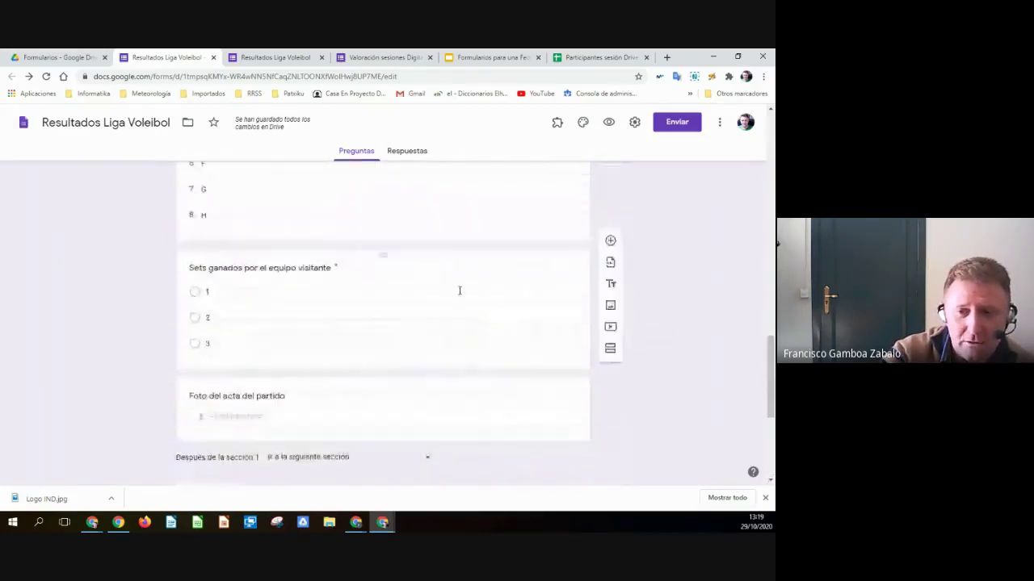
pyautogui.scroll(8, 460, 289)
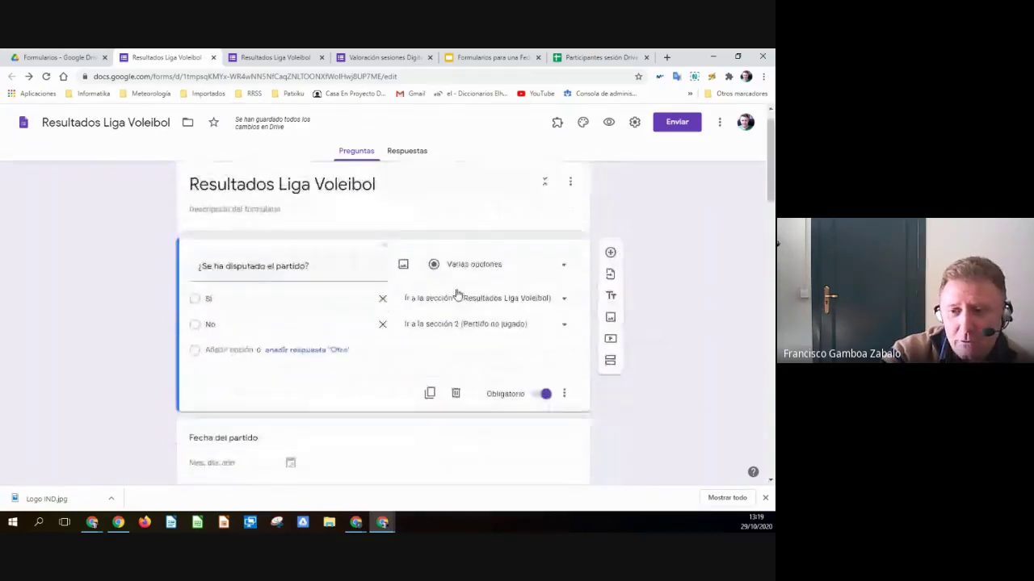
pyautogui.scroll(-2, 565, 345)
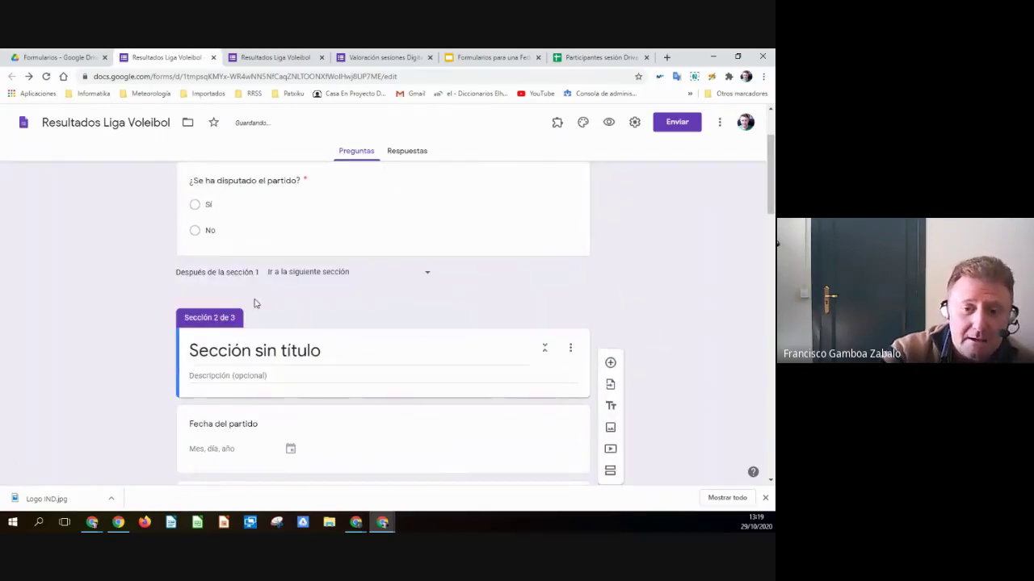
pyautogui.click(220, 353)
pyautogui.write('P')
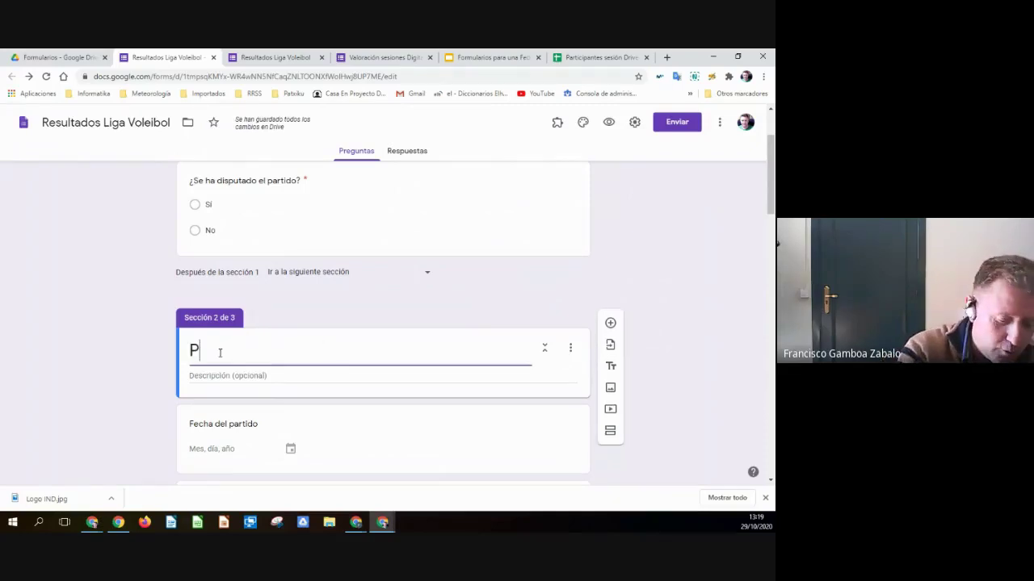
pyautogui.write('artido ')
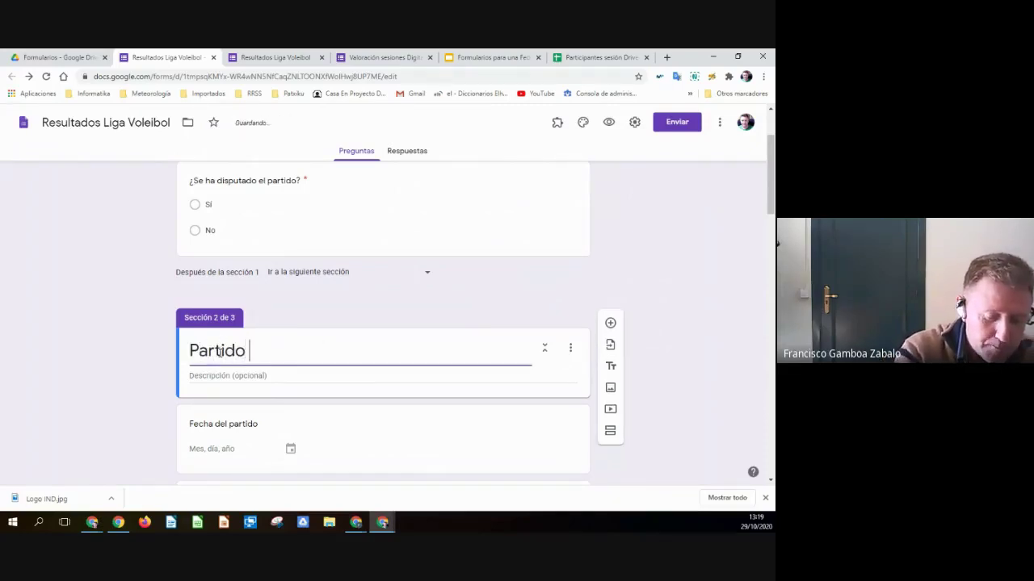
pyautogui.write('jugado')
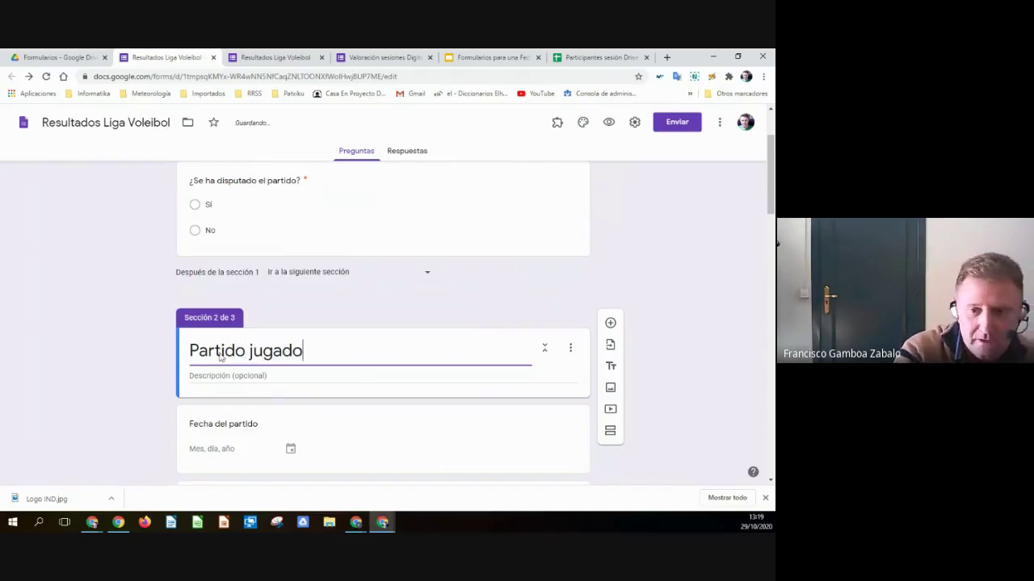
pyautogui.click(686, 265)
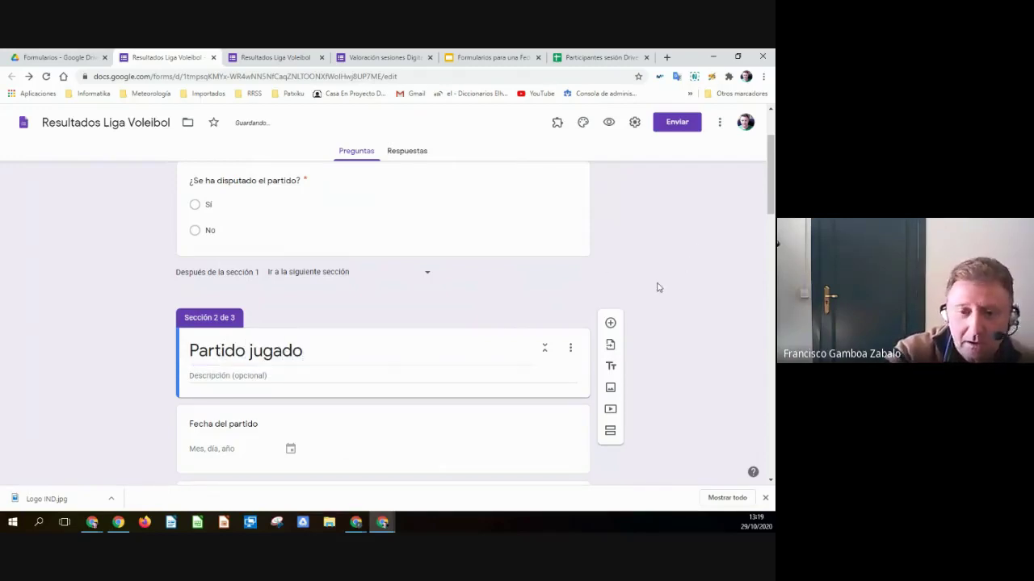
pyautogui.scroll(-1, 658, 287)
pyautogui.scroll(-1, 657, 288)
pyautogui.scroll(3, 274, 329)
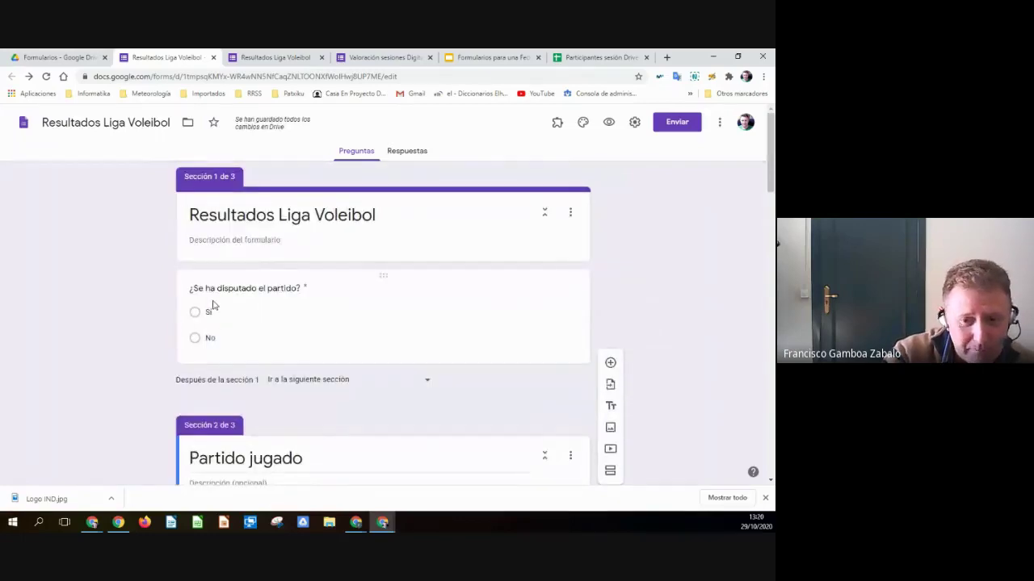
pyautogui.scroll(-2, 210, 310)
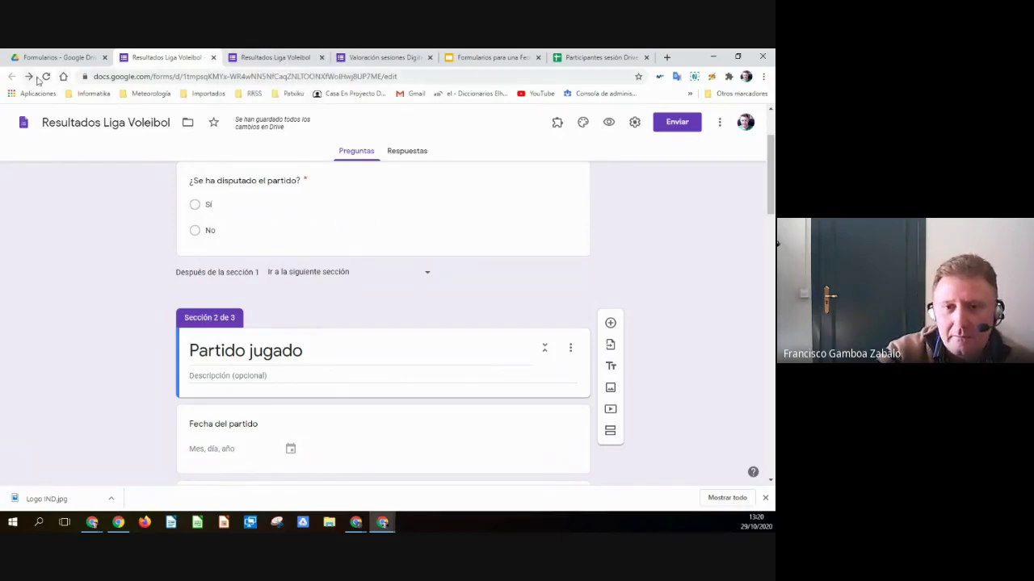
# - Reload the preview, answer Sí and see it loop back to the first question, then return to the editor
pyautogui.click(242, 65)
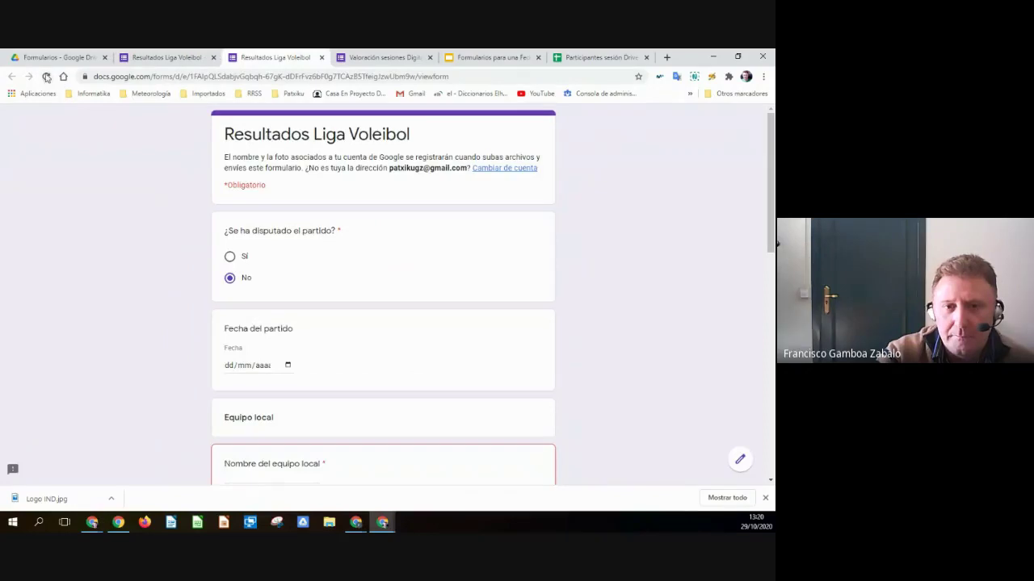
pyautogui.click(46, 75)
pyautogui.click(421, 138)
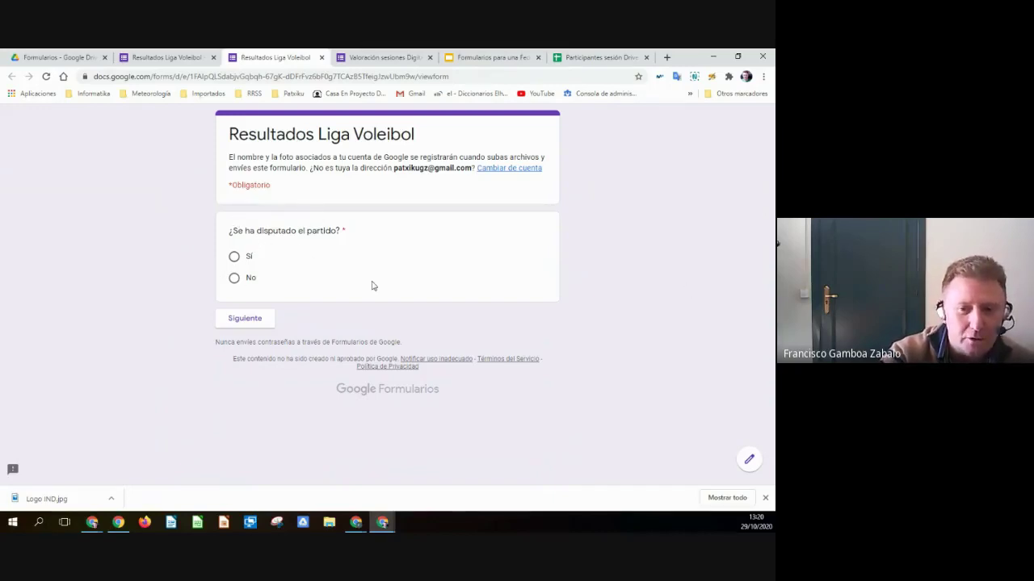
pyautogui.click(234, 257)
pyautogui.click(234, 320)
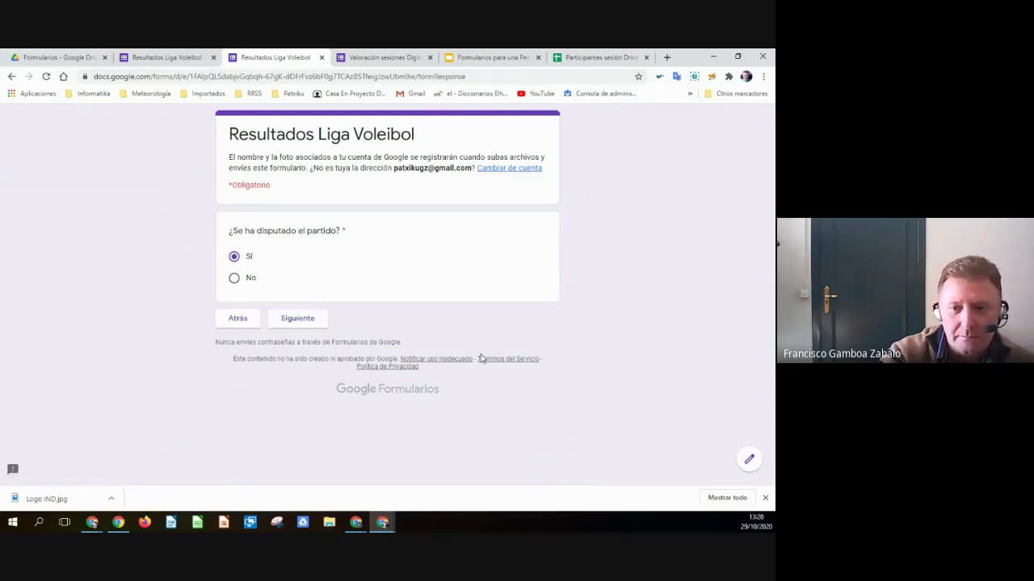
pyautogui.click(168, 55)
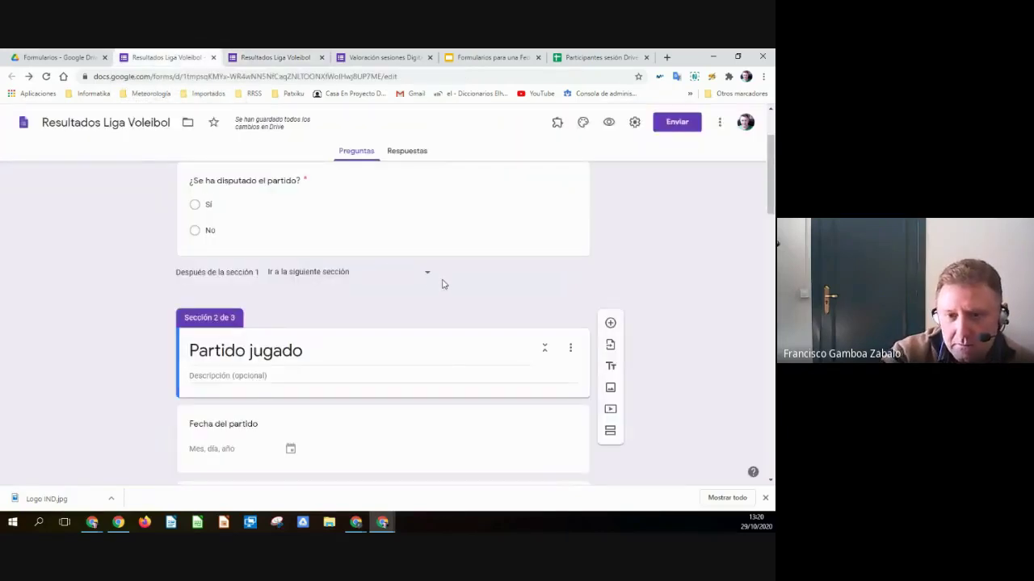
# - Route the Sí answer of the match-played question to section 2 (Partido jugado), then reopen the preview
pyautogui.scroll(2, 442, 282)
pyautogui.click(363, 315)
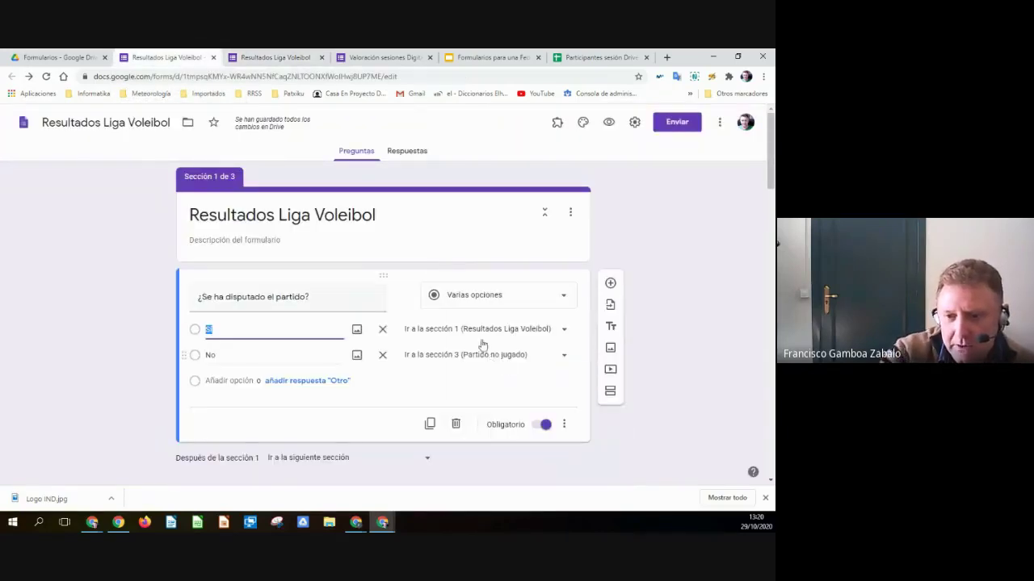
pyautogui.click(563, 335)
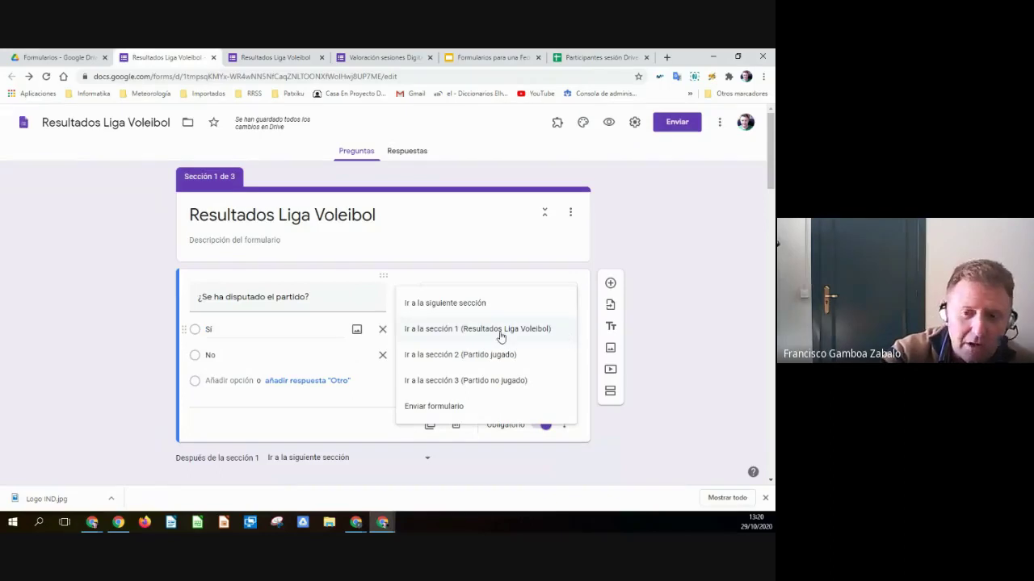
pyautogui.click(436, 355)
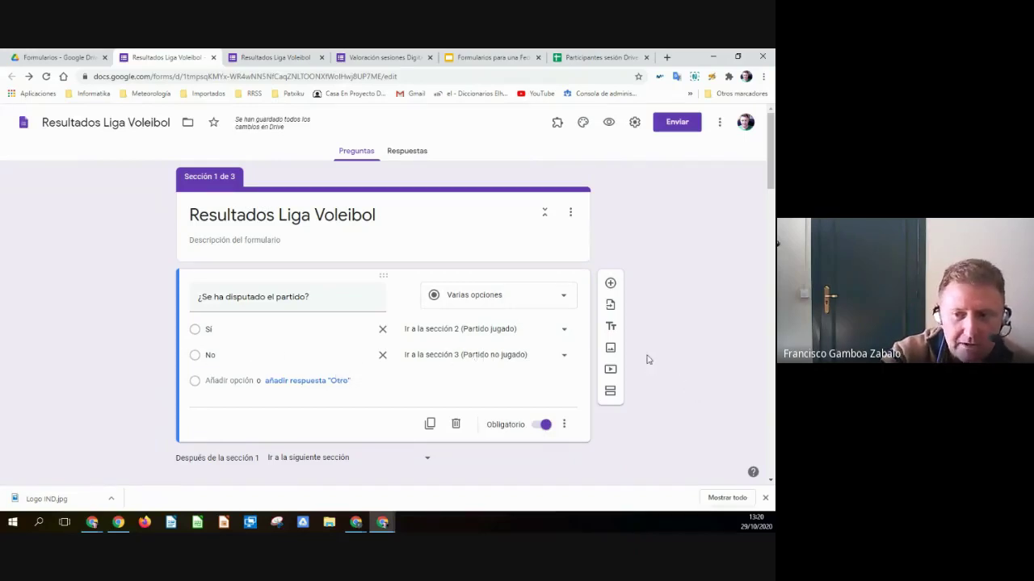
pyautogui.click(282, 57)
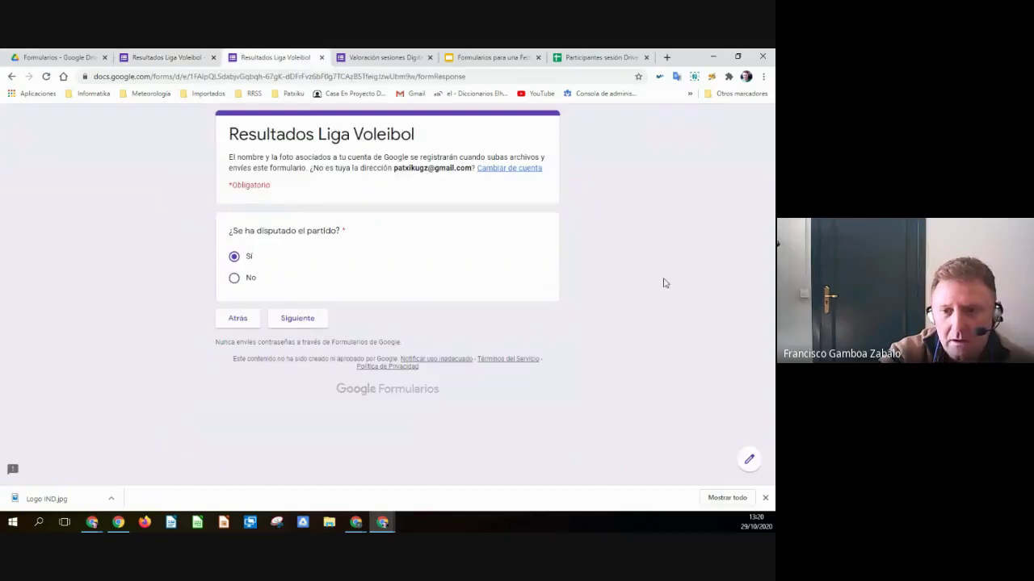
# - Reload the preview and confirm Sí leads to the Partido jugado section, then return to the editor
pyautogui.click(47, 77)
pyautogui.press('Return')
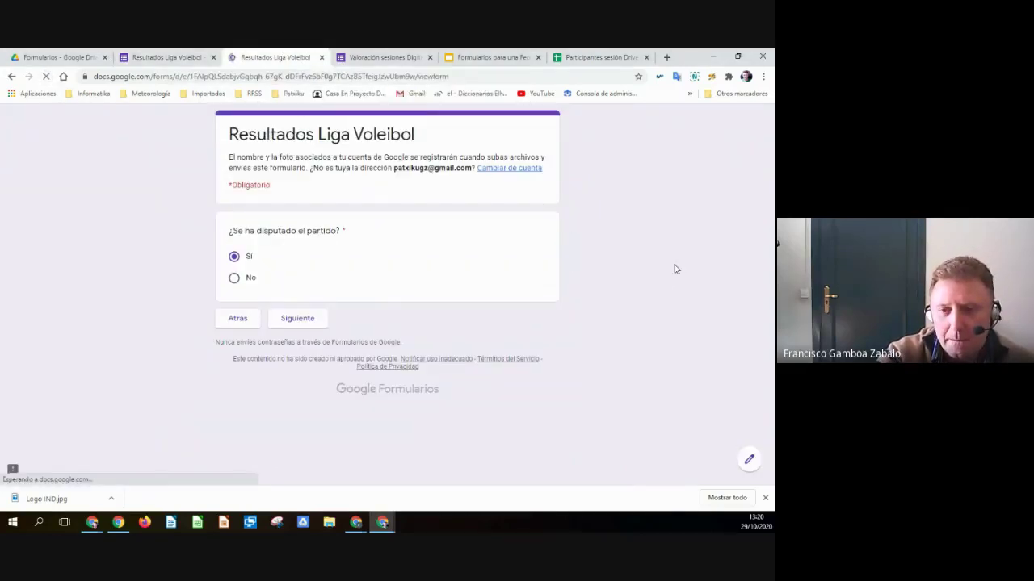
pyautogui.click(234, 257)
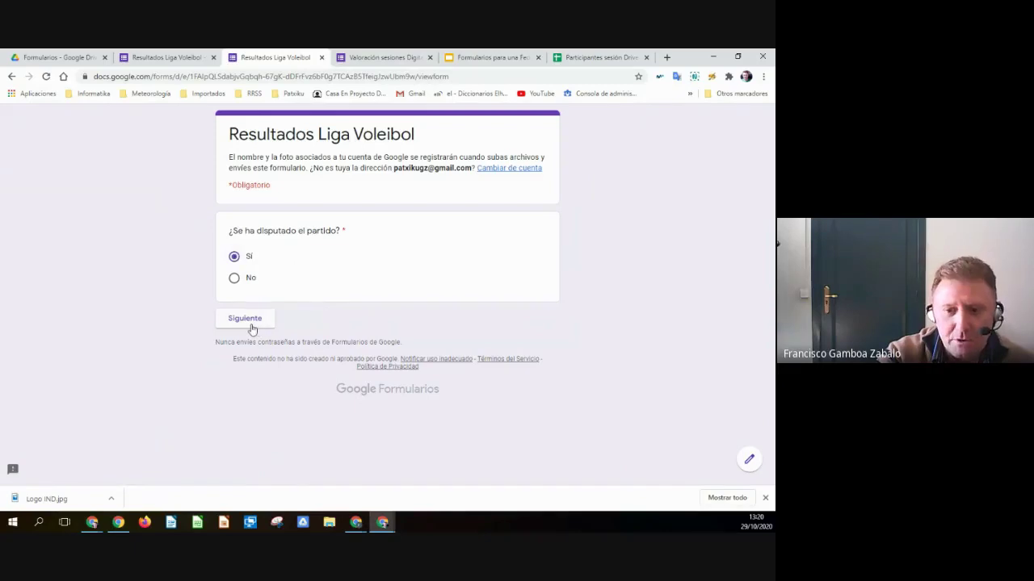
pyautogui.click(257, 325)
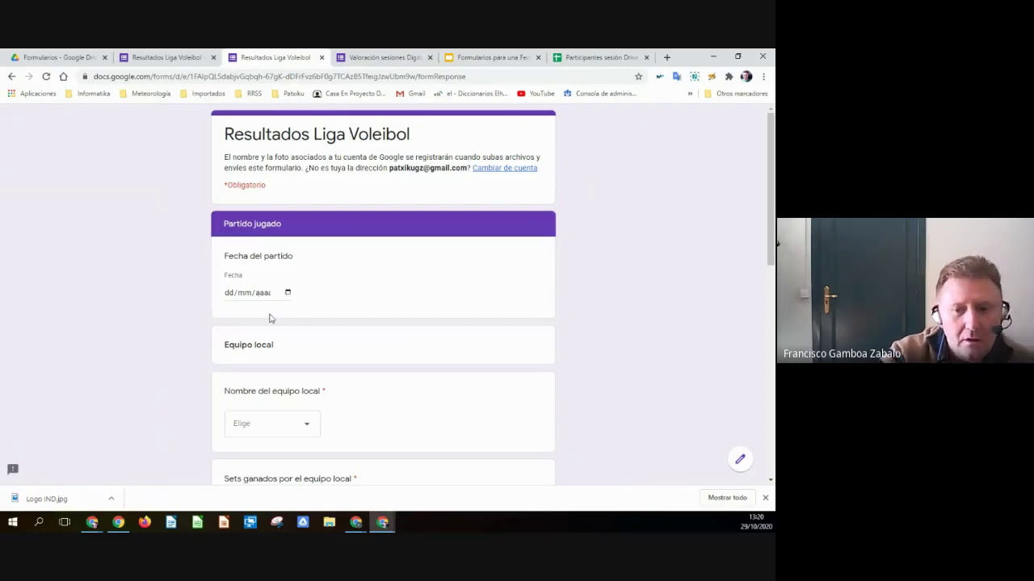
pyautogui.scroll(-6, 270, 320)
pyautogui.scroll(-2, 272, 349)
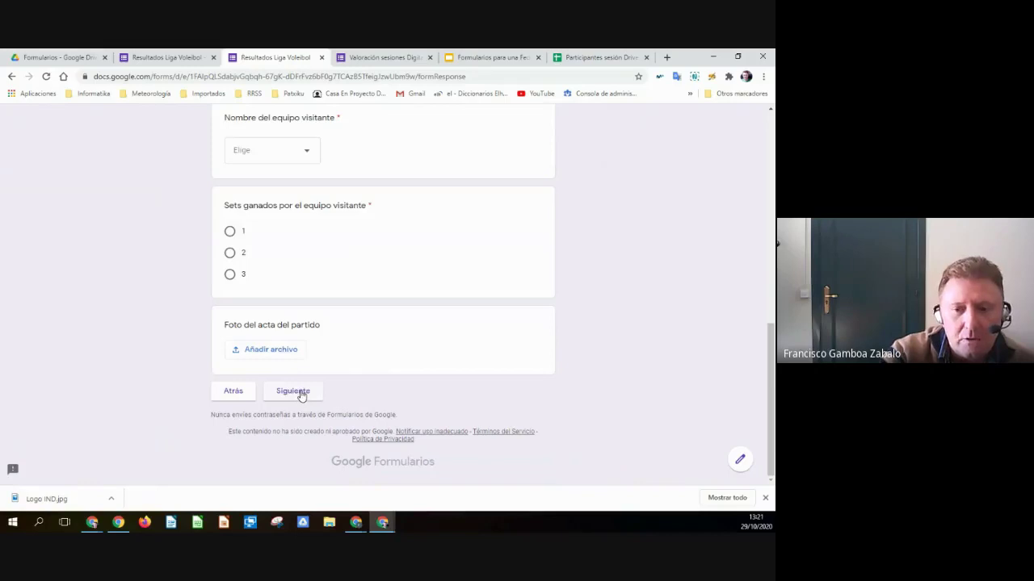
pyautogui.scroll(4, 493, 321)
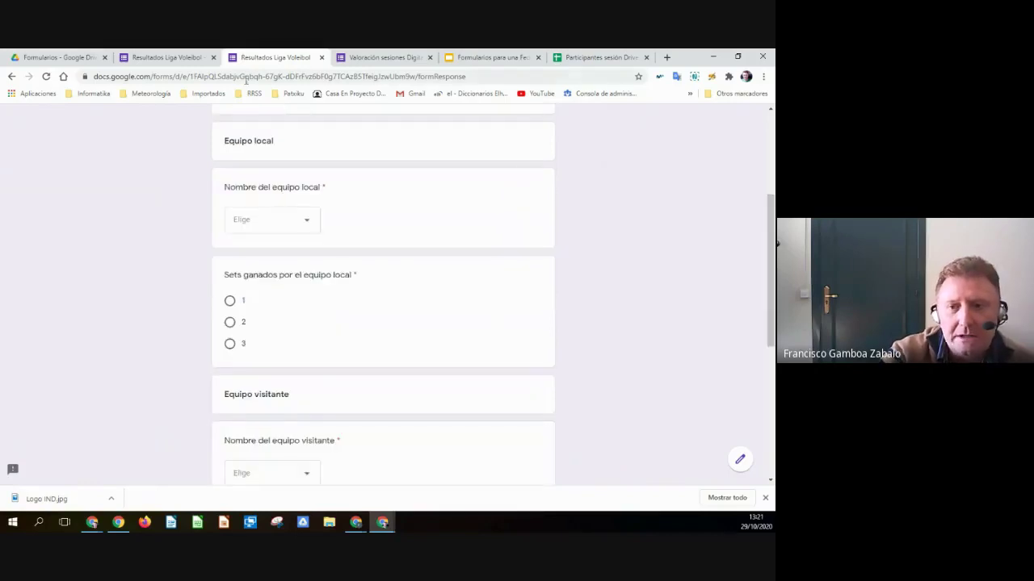
pyautogui.click(400, 58)
pyautogui.click(166, 57)
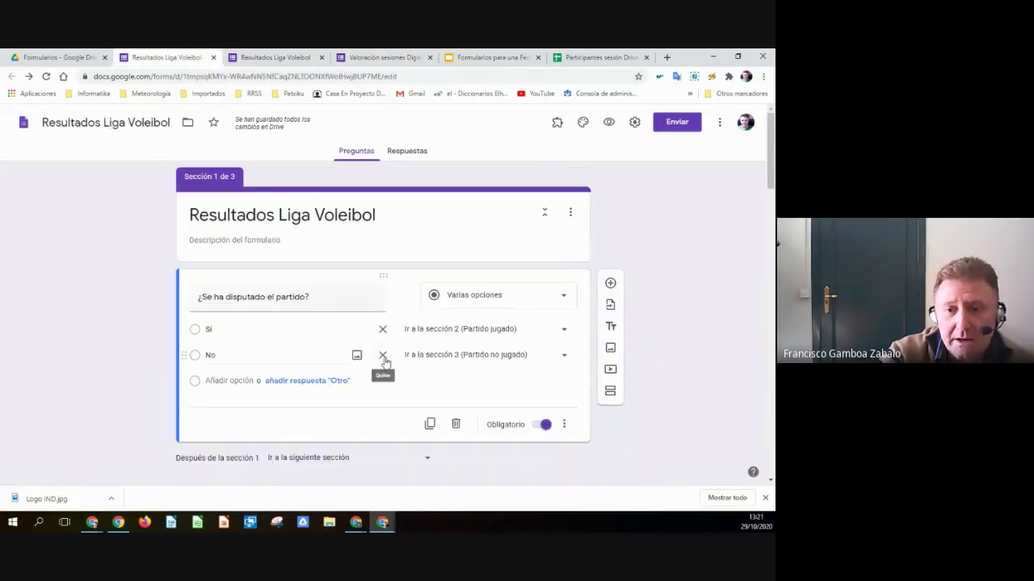
# - Check the No option, then verify in the preview that No reaches the reason question, answering 'kjkjaskj'
pyautogui.click(206, 355)
pyautogui.scroll(-3, 531, 392)
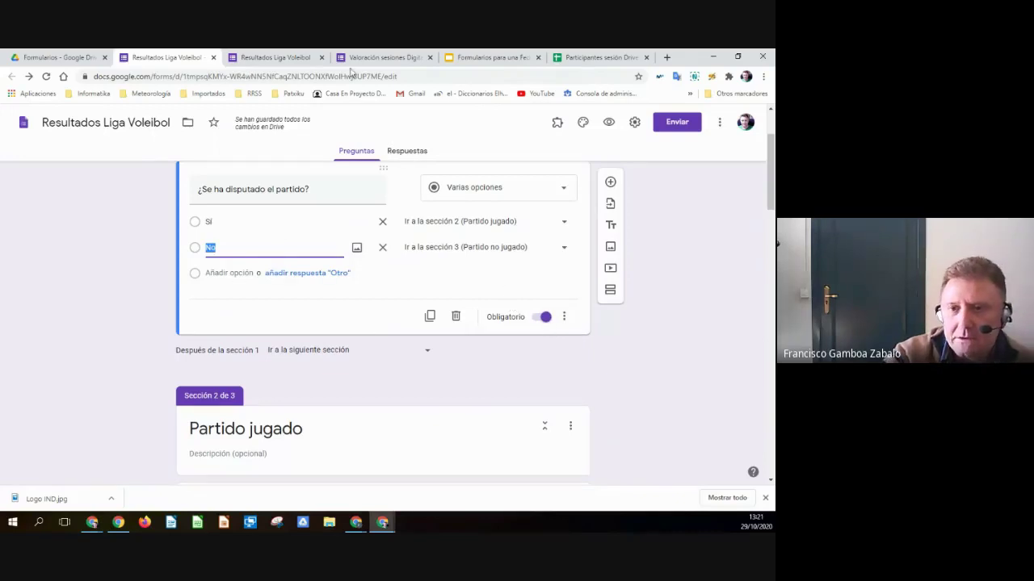
pyautogui.click(282, 58)
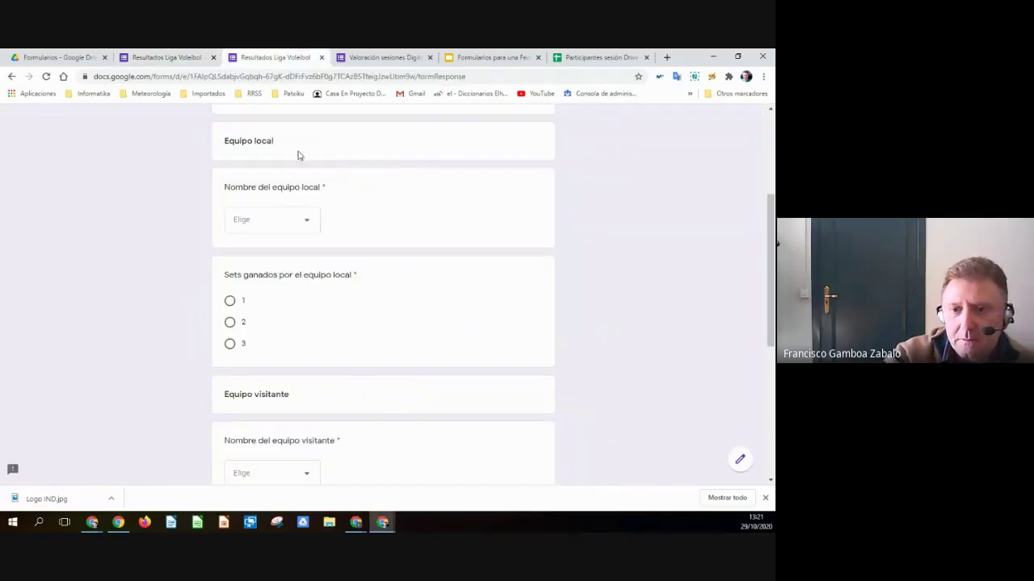
pyautogui.click(46, 76)
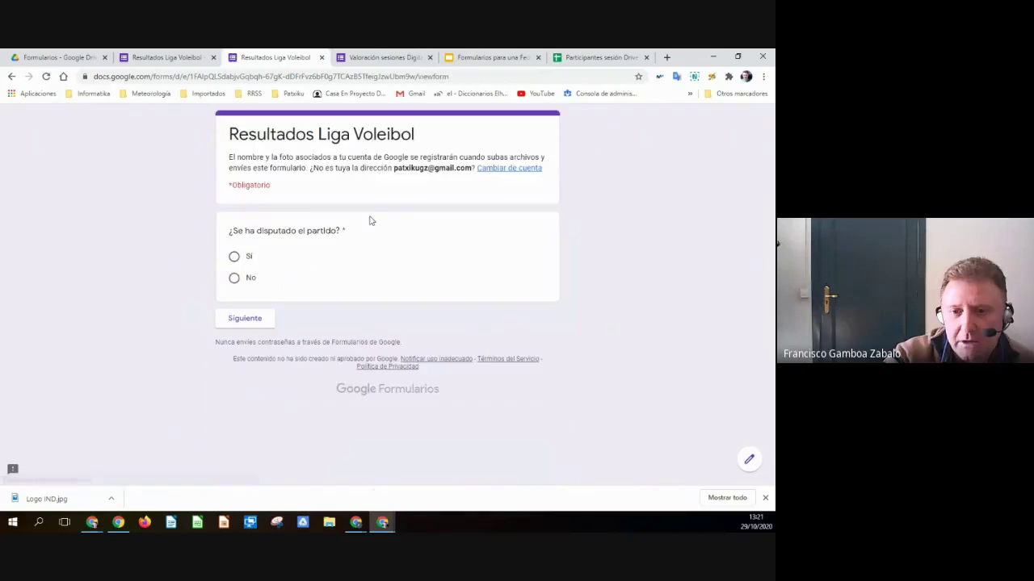
pyautogui.click(244, 278)
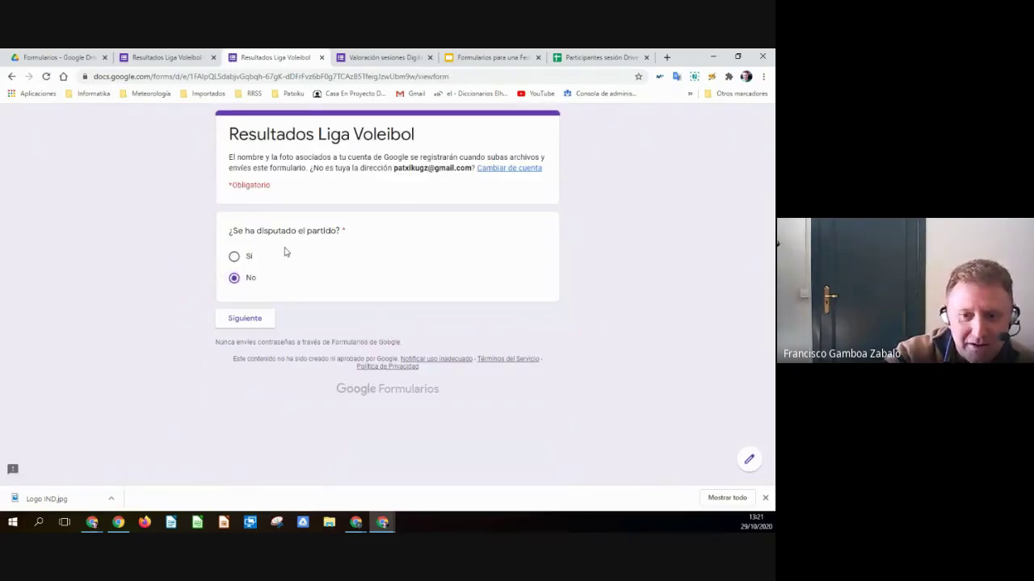
pyautogui.click(242, 321)
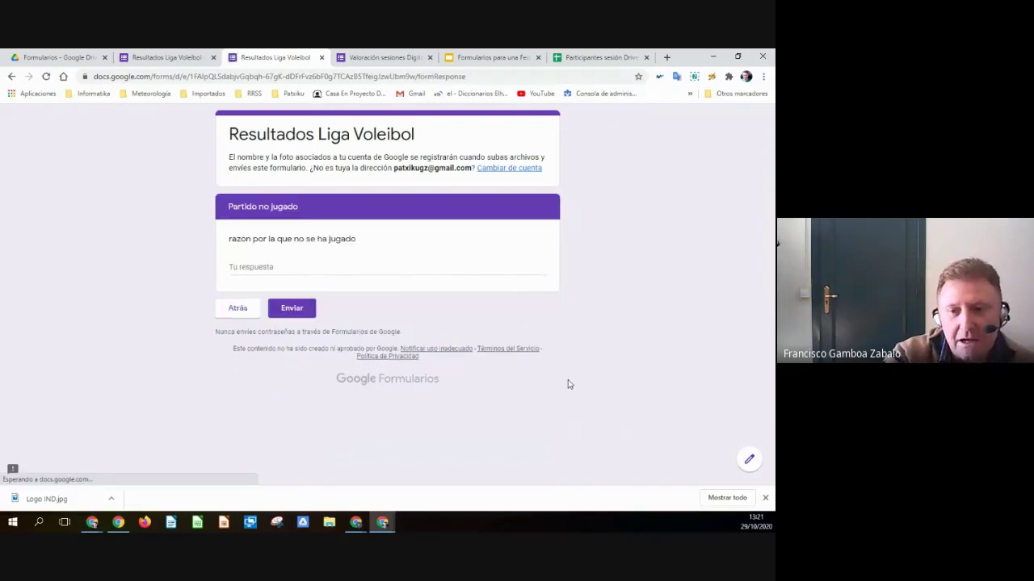
pyautogui.click(260, 266)
pyautogui.write('kjkjaskj')
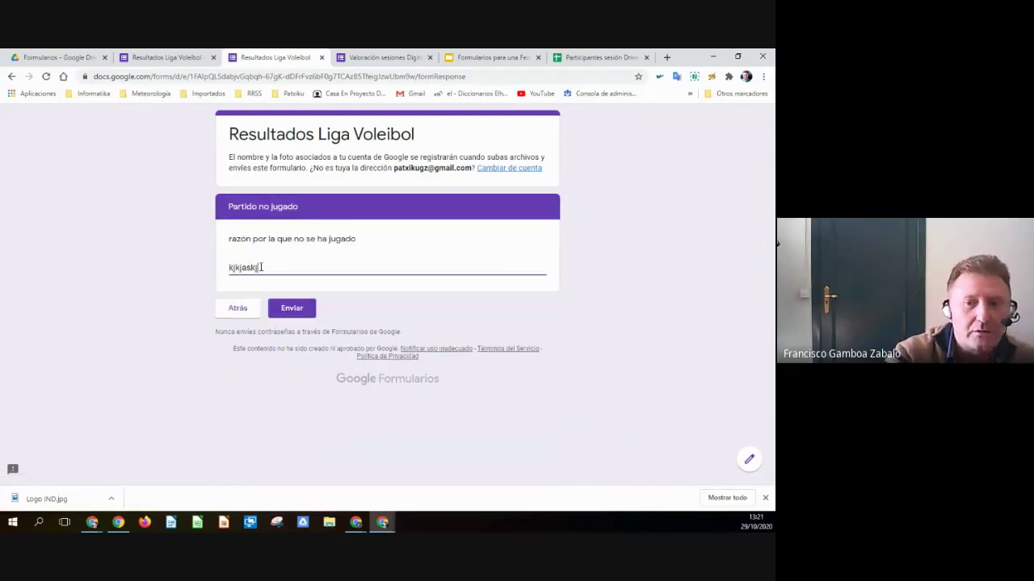
pyautogui.click(176, 55)
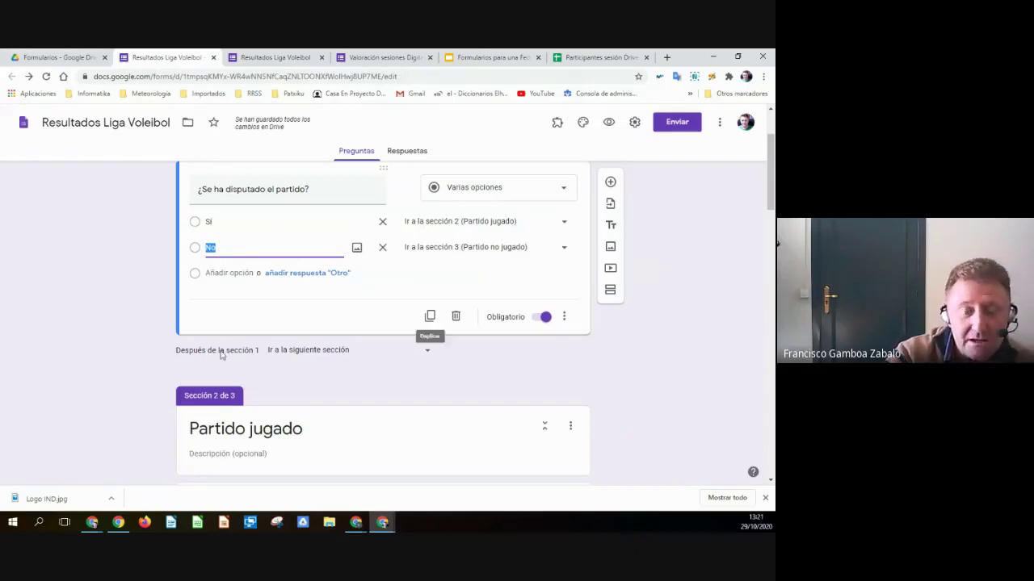
# - Scroll to the end of section 2 and open its 'Después de la sección 2' destination menu
pyautogui.scroll(1, 227, 316)
pyautogui.scroll(-1, 230, 317)
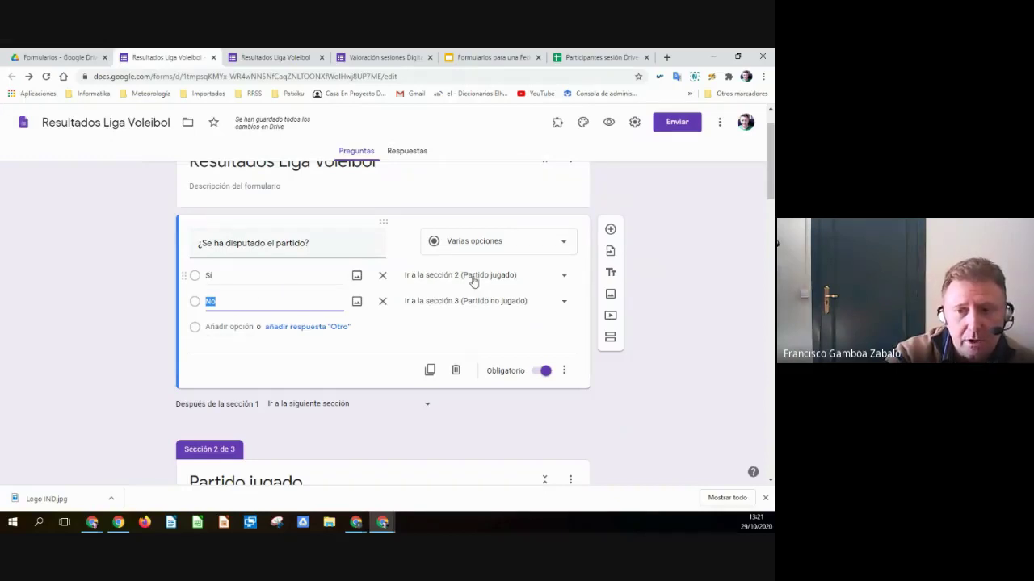
pyautogui.scroll(-4, 410, 318)
pyautogui.scroll(-6, 288, 330)
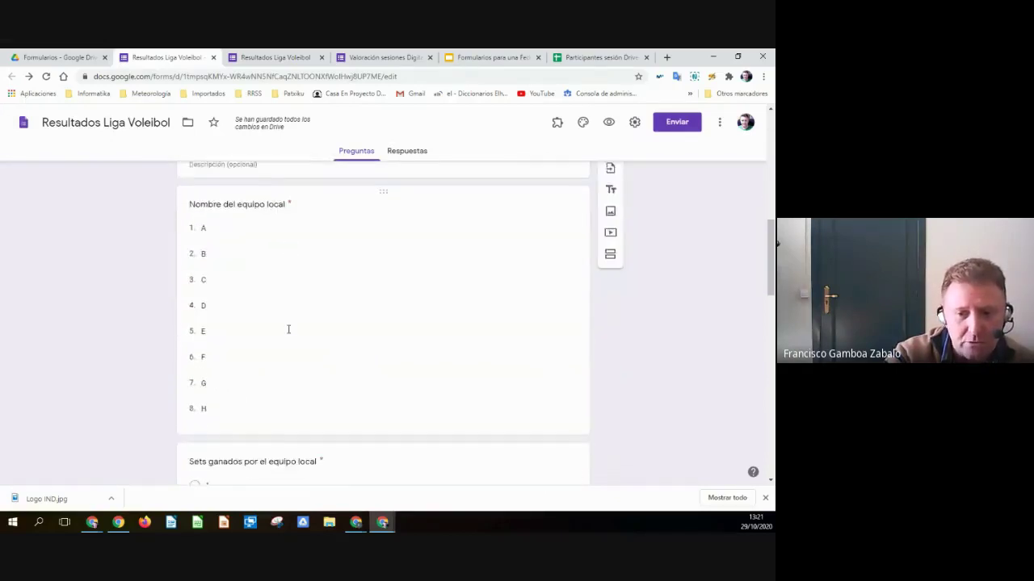
pyautogui.scroll(-6, 284, 330)
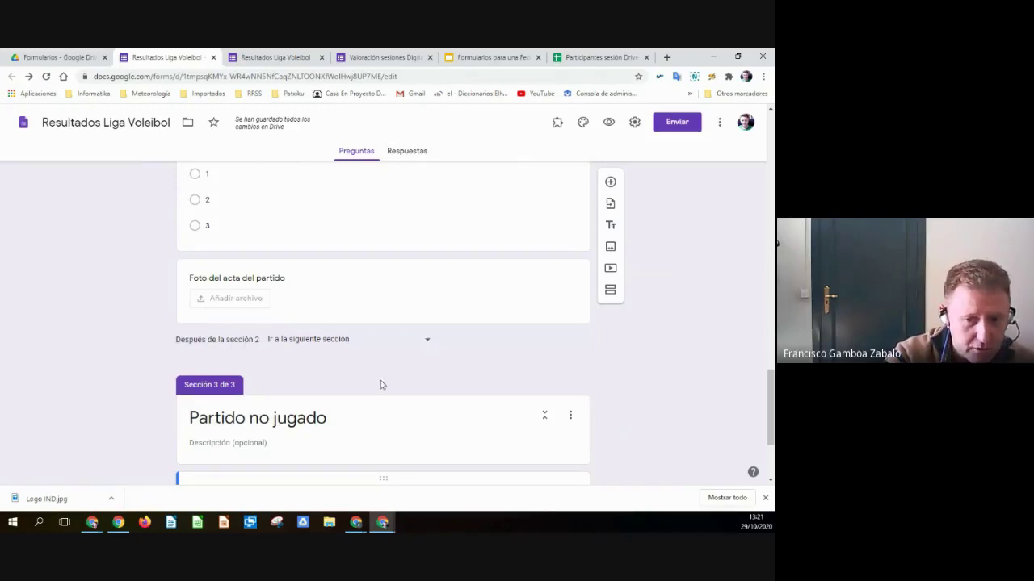
pyautogui.click(427, 339)
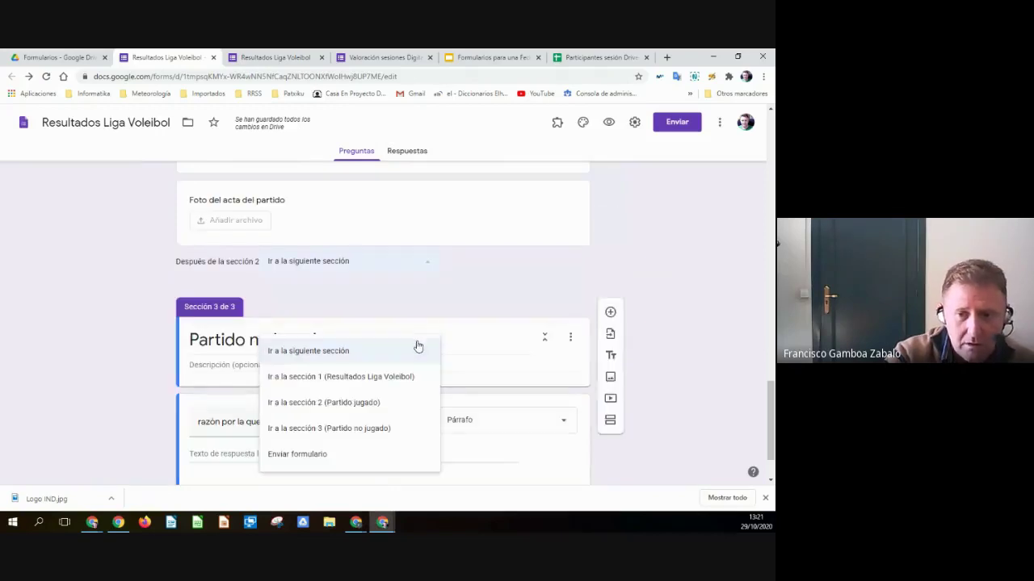
# - Choose 'Enviar formulario' so section 2 Partido jugado submits the form
pyautogui.click(295, 454)
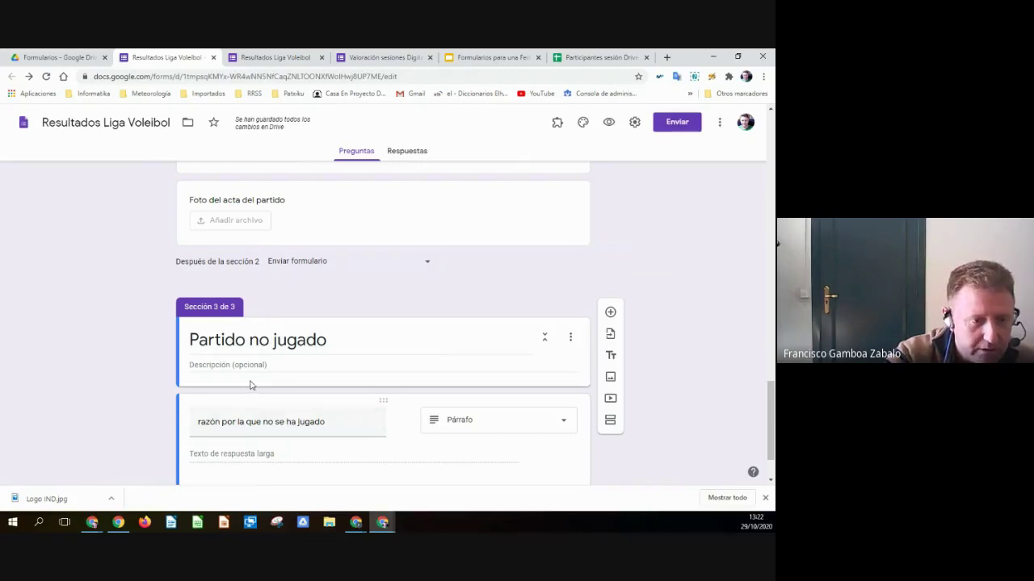
# - Reload the preview, answer Sí, and confirm the Partido jugado page now ends with Enviar
pyautogui.click(275, 57)
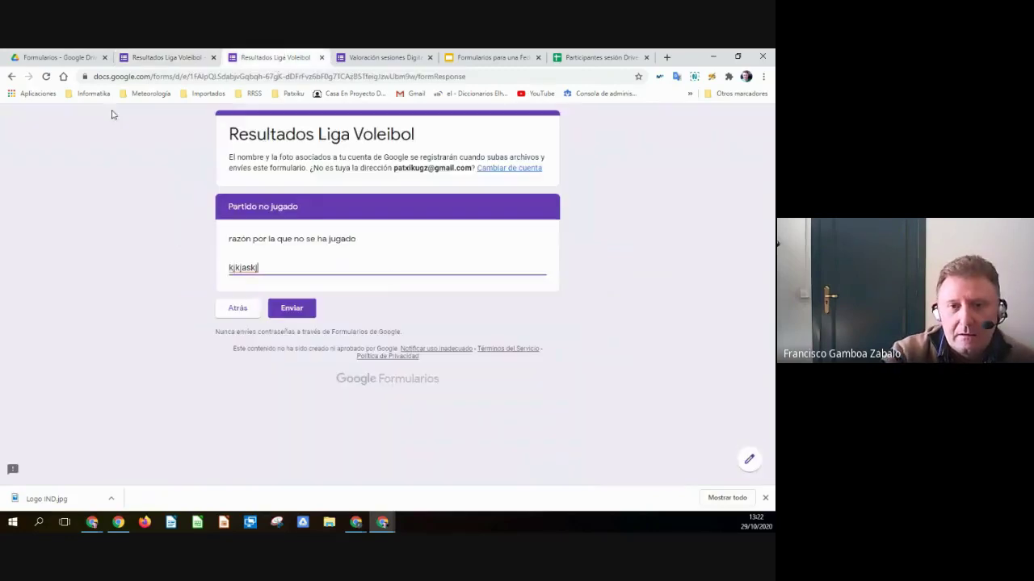
pyautogui.click(48, 76)
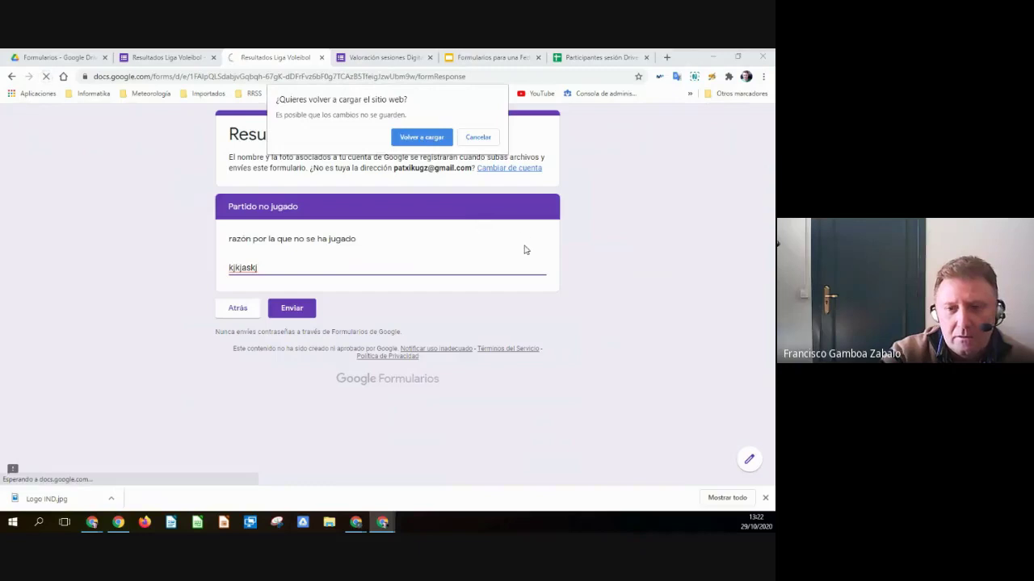
pyautogui.click(422, 138)
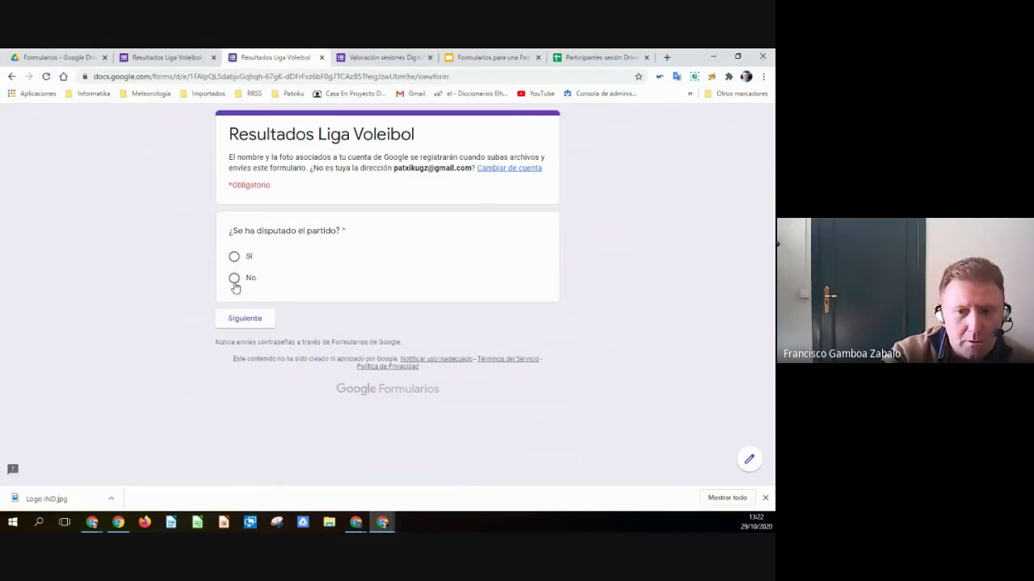
pyautogui.click(233, 258)
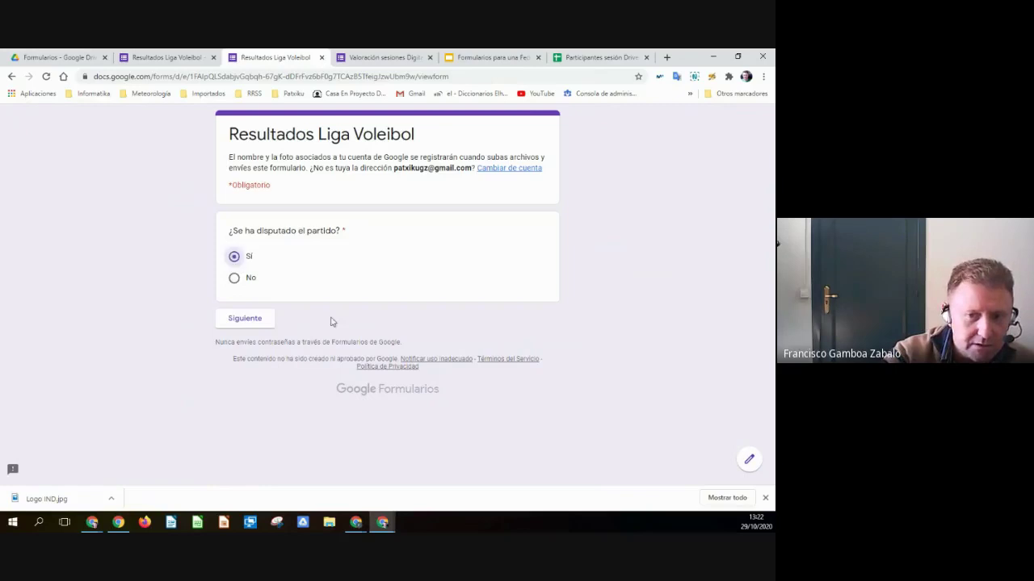
pyautogui.click(244, 319)
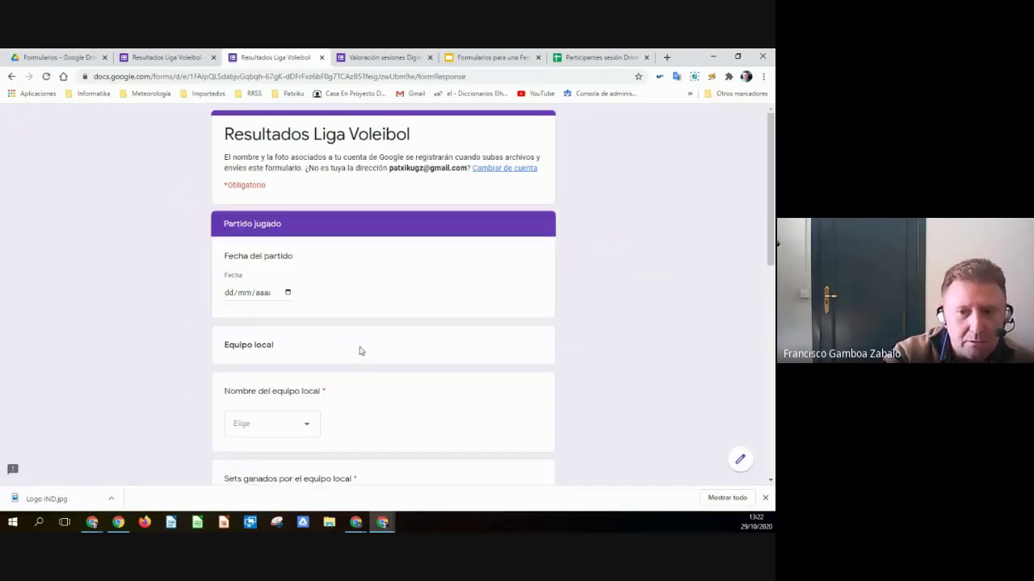
pyautogui.scroll(-2, 323, 329)
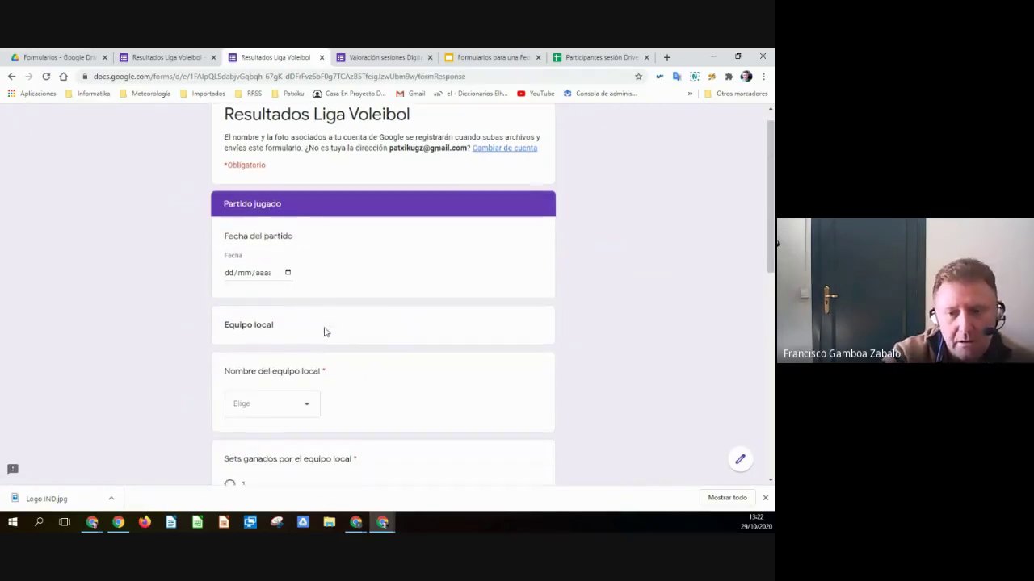
pyautogui.scroll(-8, 320, 283)
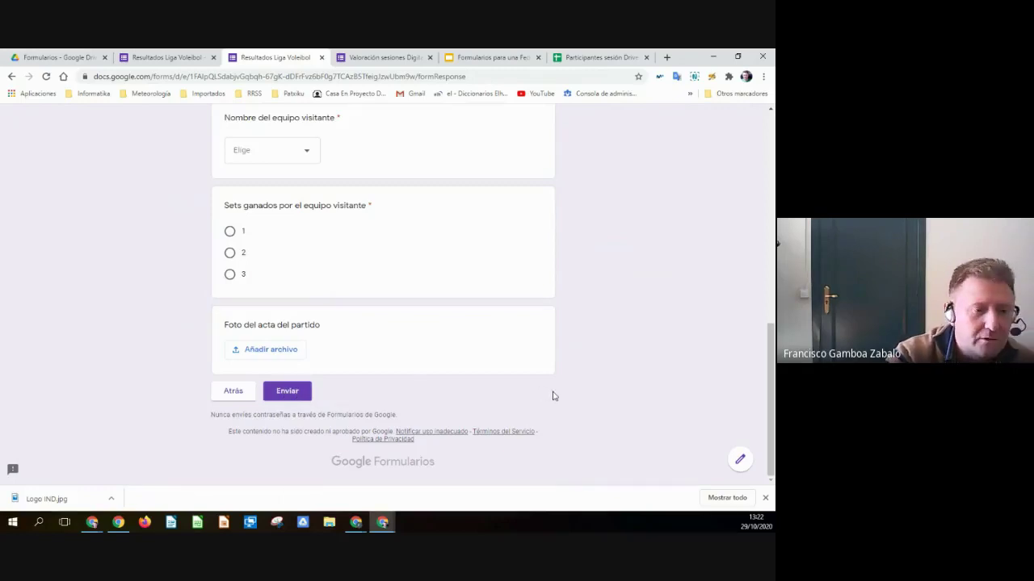
pyautogui.scroll(7, 553, 396)
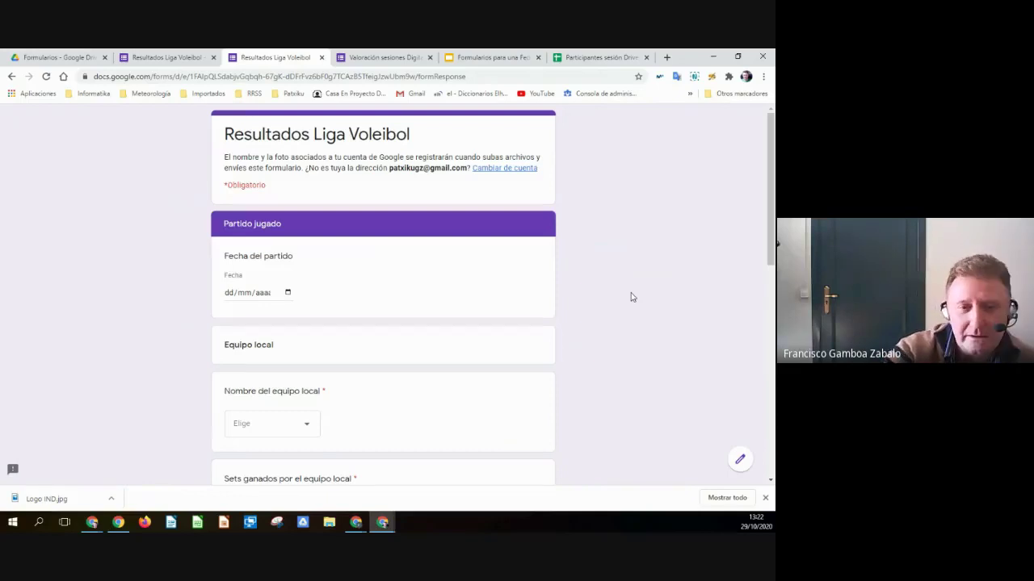
pyautogui.click(157, 58)
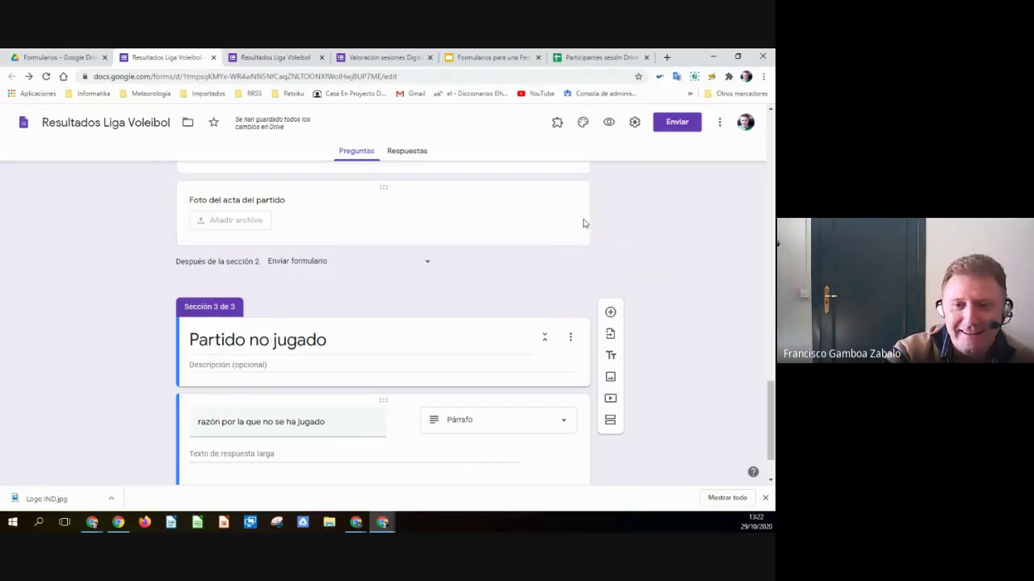
# - Review the section 1 question's Sí/No routing to sections 2 and 3, then return to the course slides
pyautogui.scroll(-1, 315, 297)
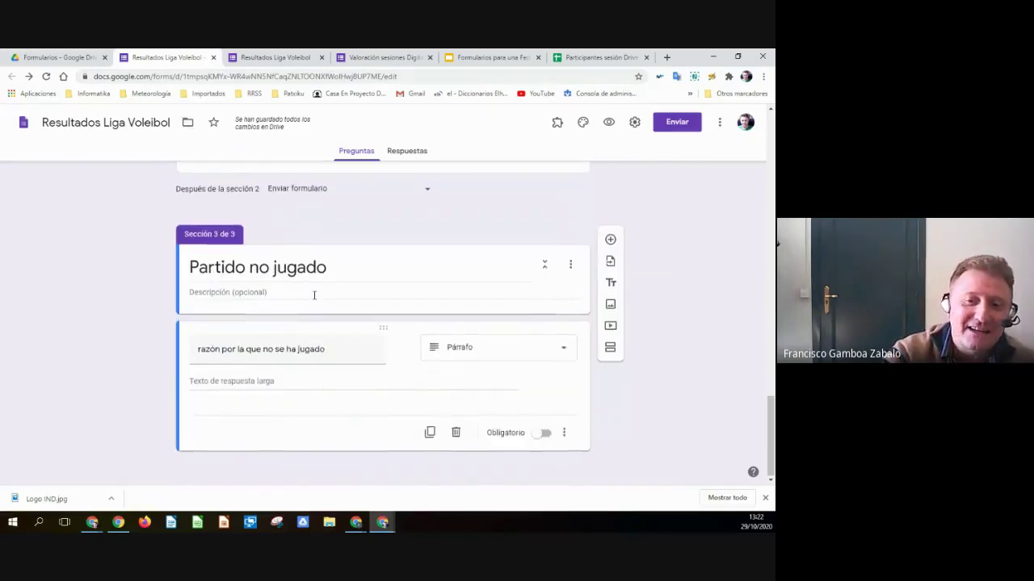
pyautogui.scroll(1, 314, 295)
pyautogui.scroll(1, 314, 298)
pyautogui.scroll(-2, 314, 299)
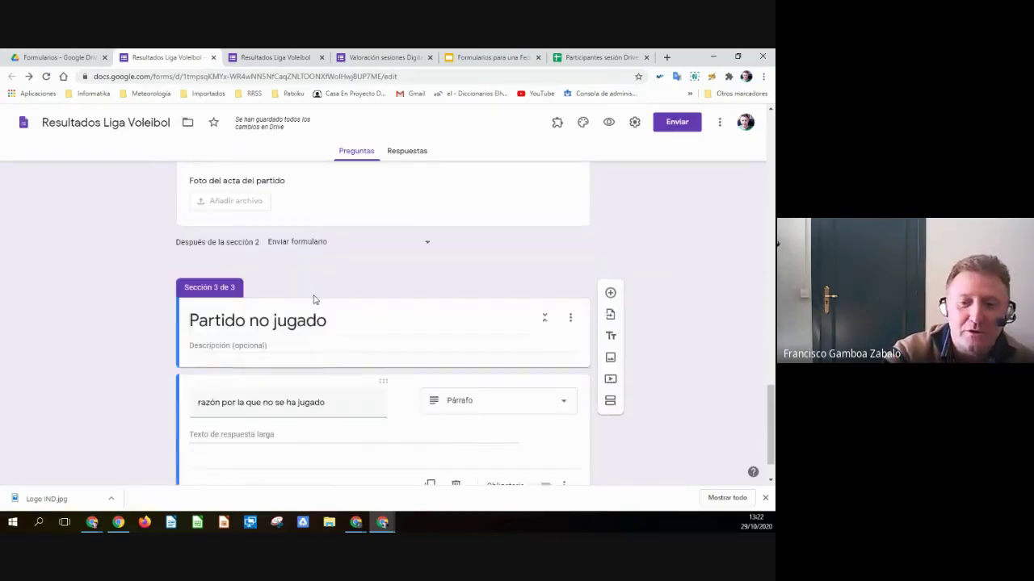
pyautogui.scroll(-1, 315, 299)
pyautogui.scroll(6, 314, 297)
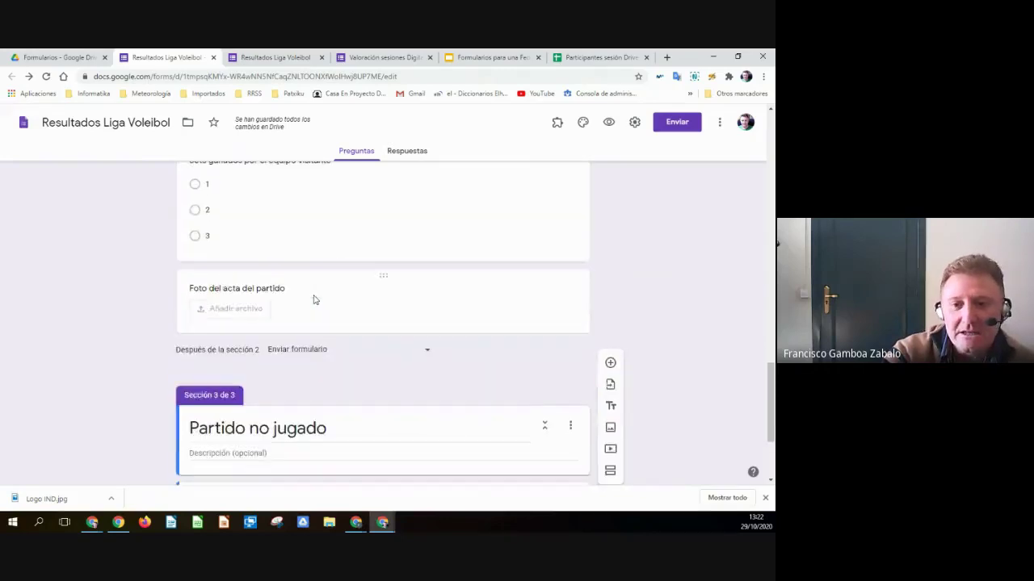
pyautogui.scroll(8, 314, 295)
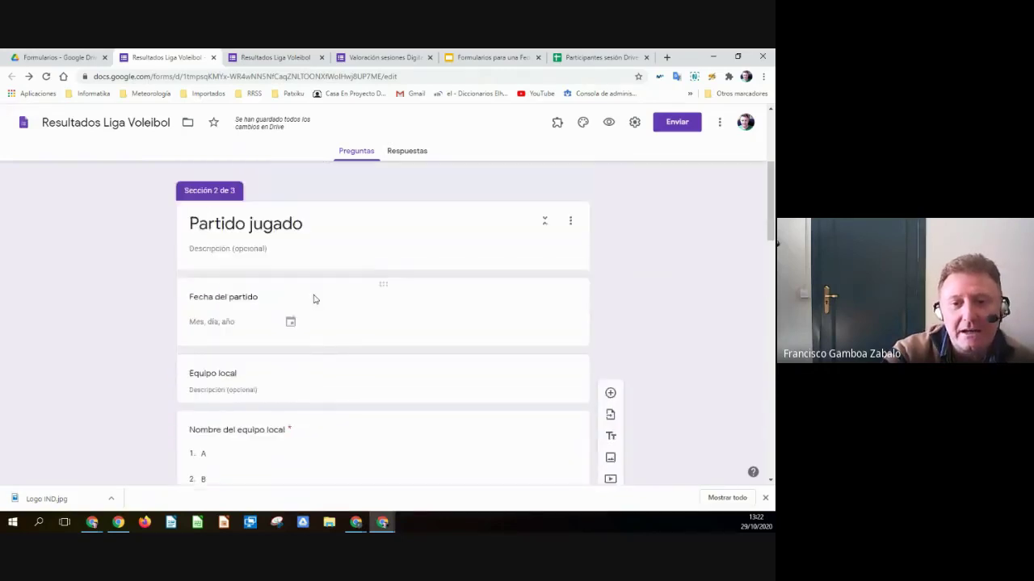
pyautogui.scroll(2, 472, 391)
pyautogui.click(454, 336)
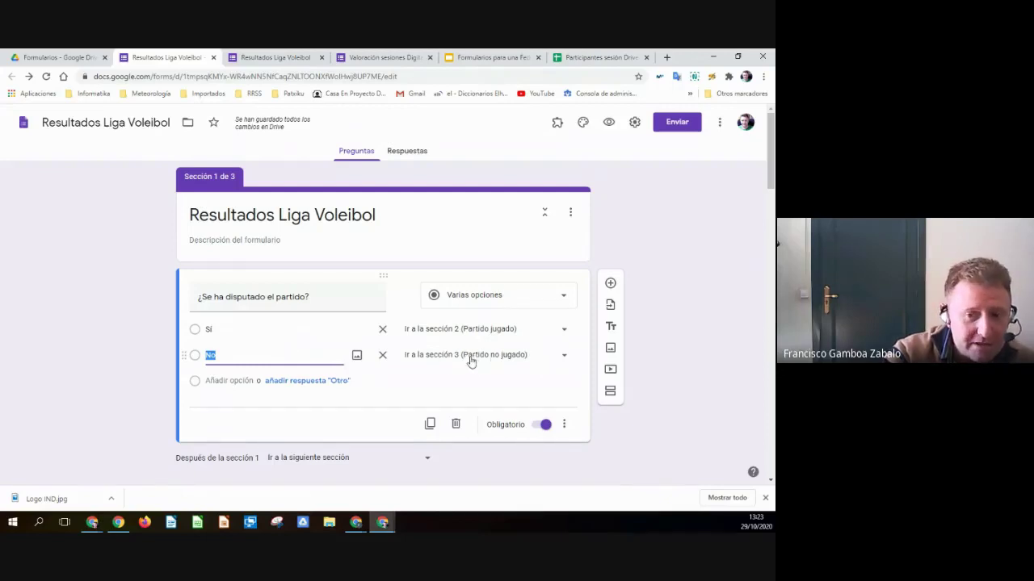
pyautogui.scroll(-8, 472, 360)
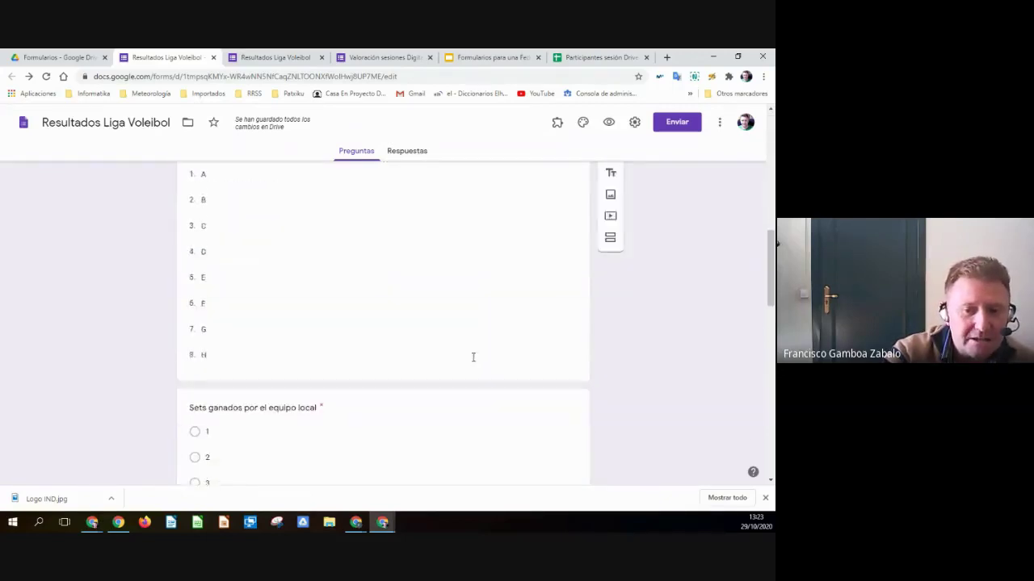
pyautogui.scroll(-12, 474, 357)
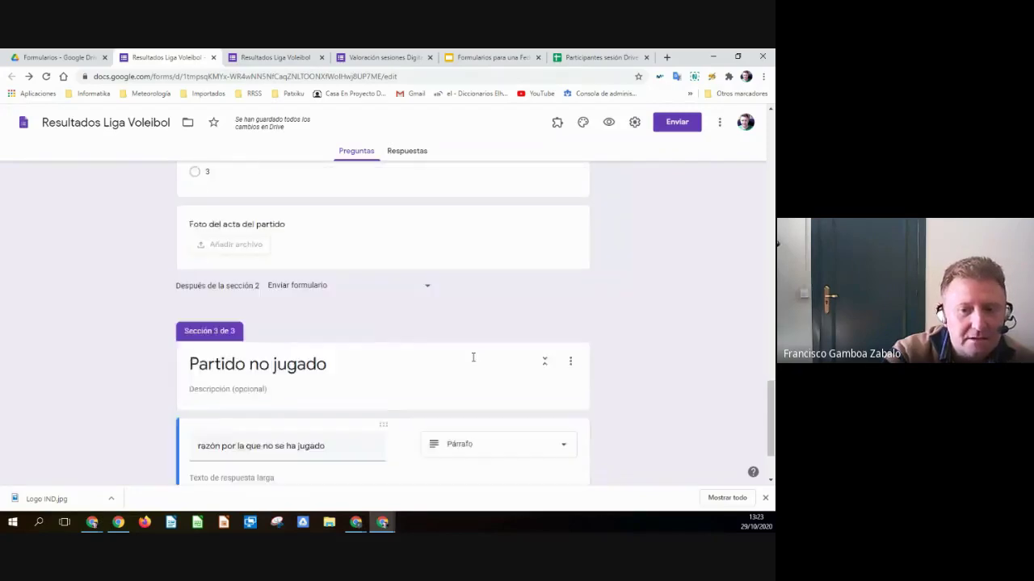
pyautogui.scroll(-2, 473, 359)
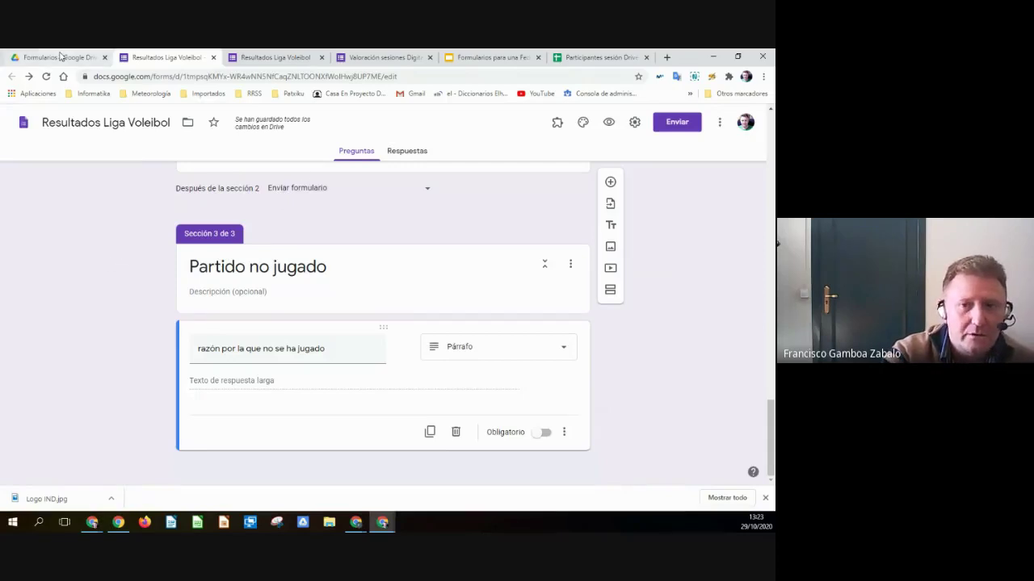
pyautogui.click(488, 58)
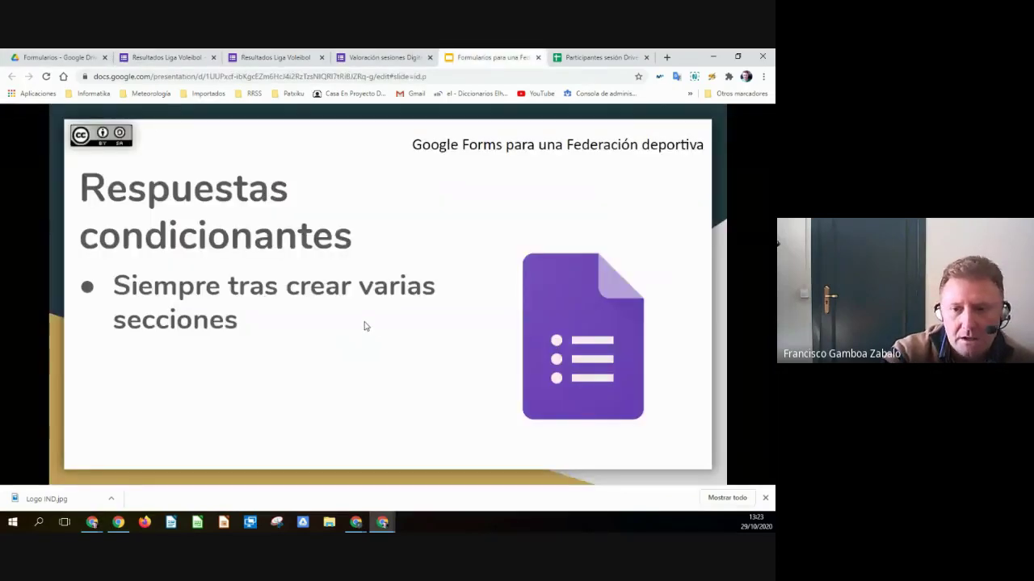
# - Advance to the 'Hoja de cálculo asociada' slide and close one Resultados Liga Voleibol tab
pyautogui.press('Right')
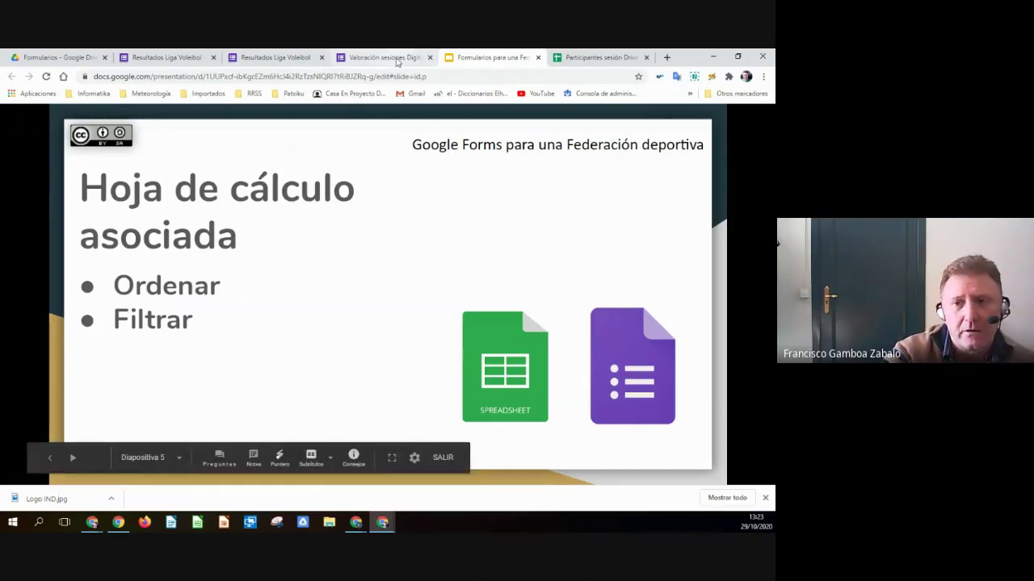
pyautogui.click(213, 57)
# - Close the remaining Resultados Liga Voleibol tab, leaving the page, and the Valoración sesiones form
pyautogui.click(214, 57)
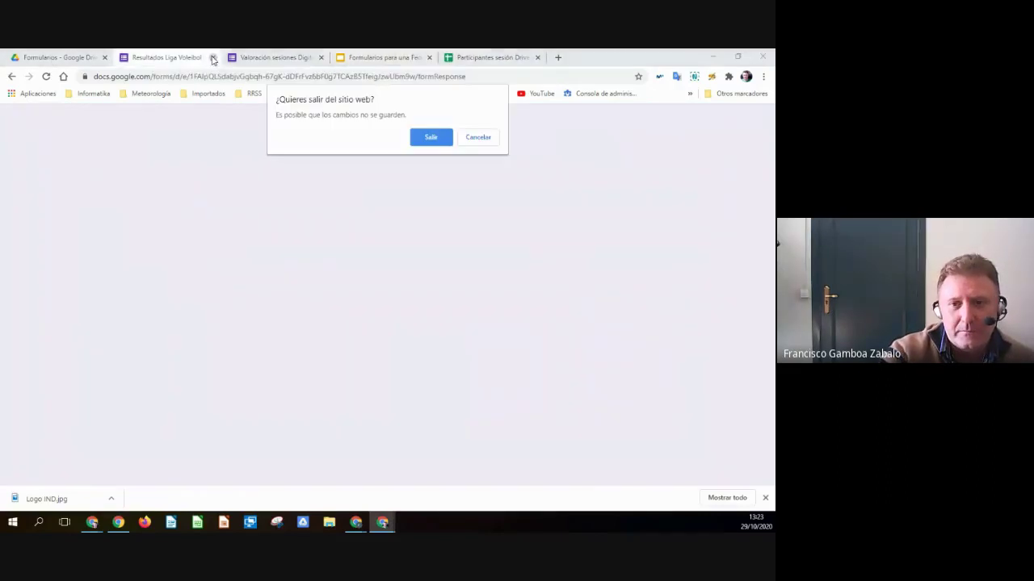
pyautogui.click(428, 137)
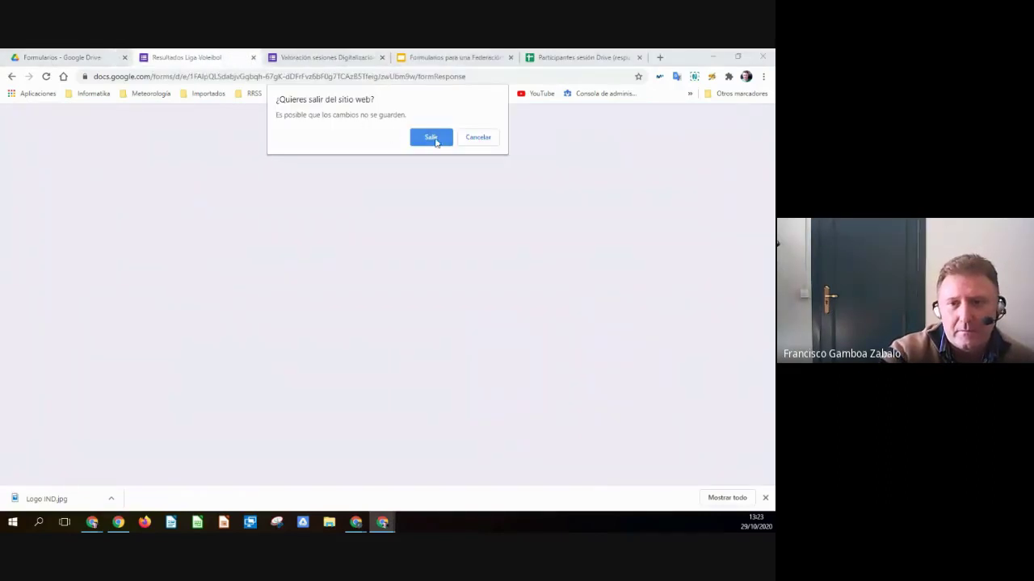
pyautogui.click(253, 57)
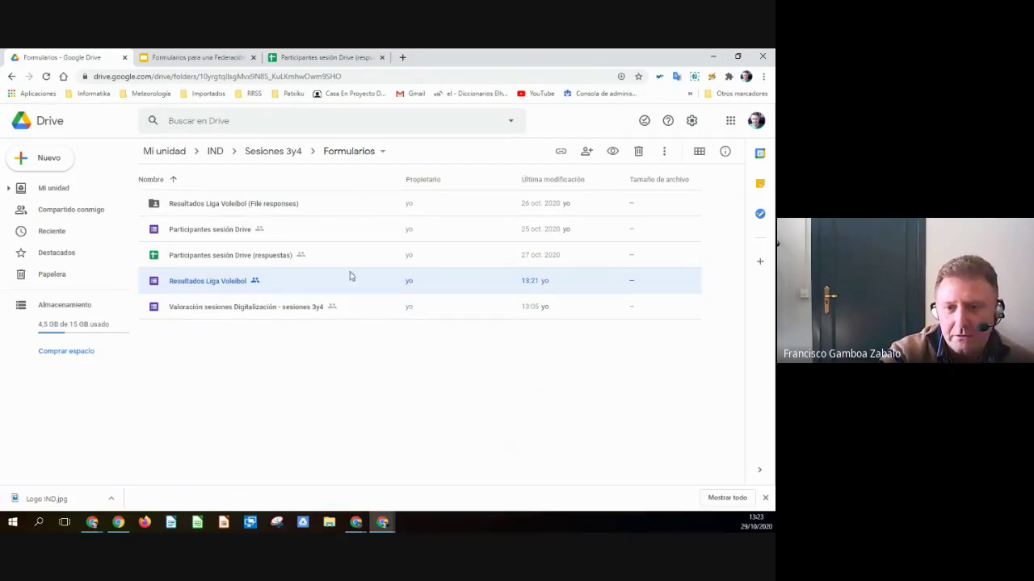
# - Go up through Sesiones 3y4 to the IND folder in Drive and open the Datos clubs form
pyautogui.click(389, 330)
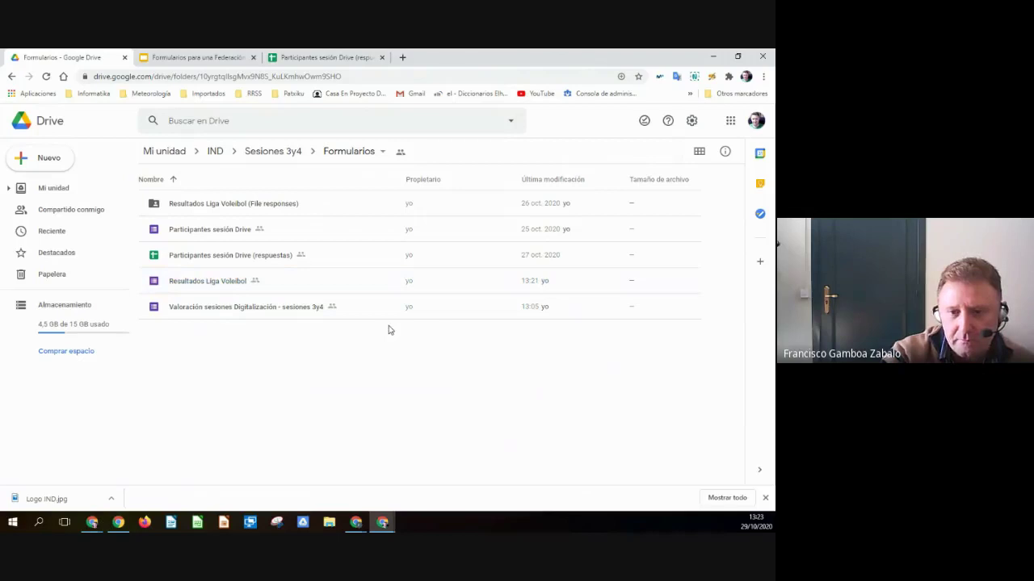
pyautogui.click(356, 152)
pyautogui.click(205, 360)
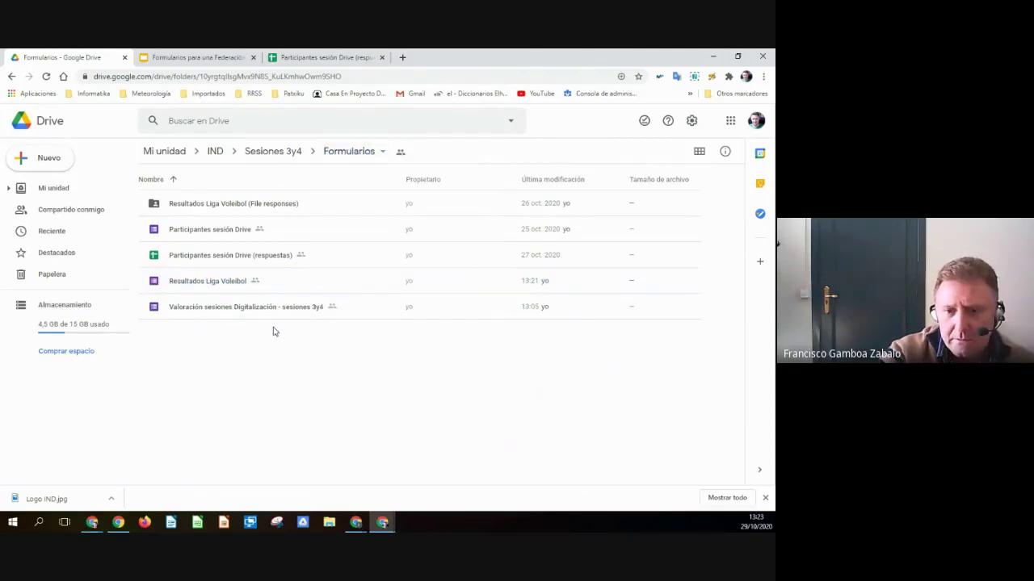
pyautogui.click(263, 154)
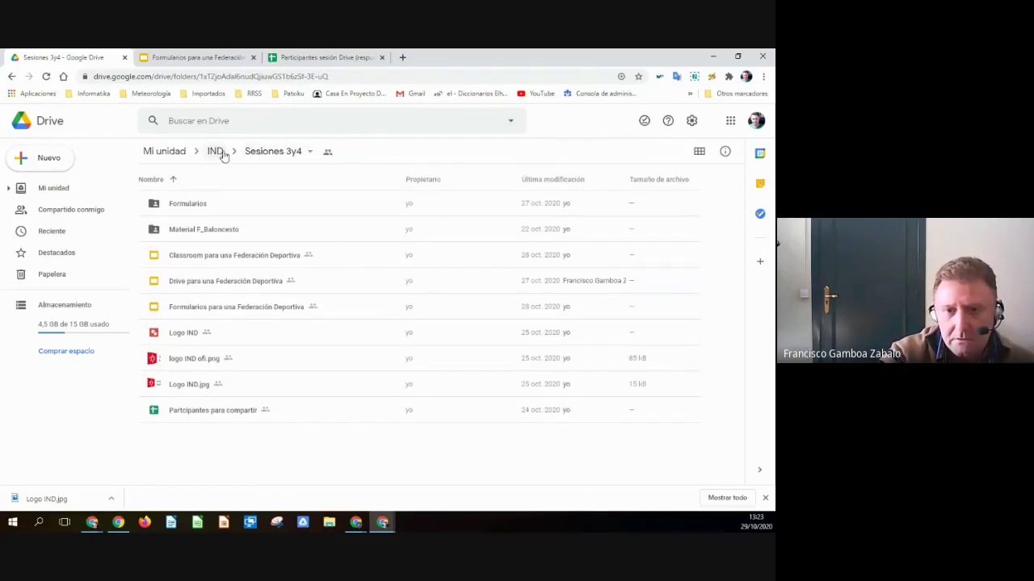
pyautogui.click(218, 152)
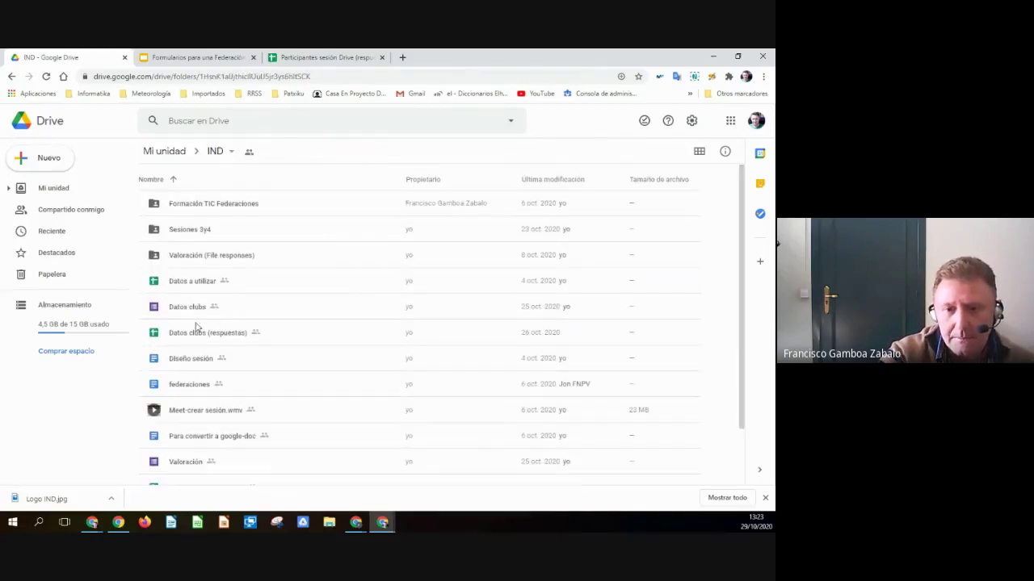
pyautogui.doubleClick(189, 307)
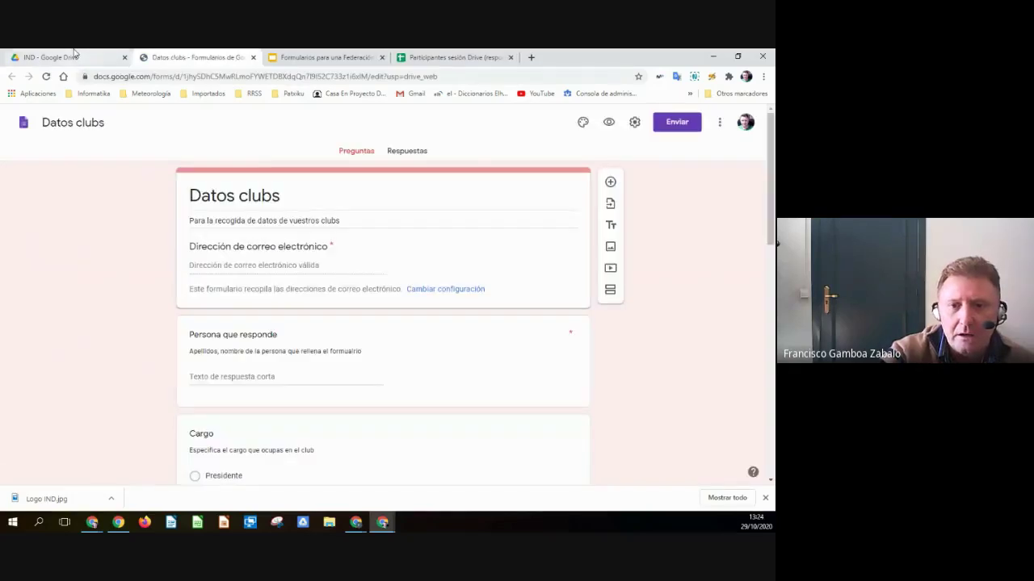
# - Browse the Datos clubs questions and its 20 responses, then return to the IND folder in Drive
pyautogui.click(74, 57)
pyautogui.click(137, 56)
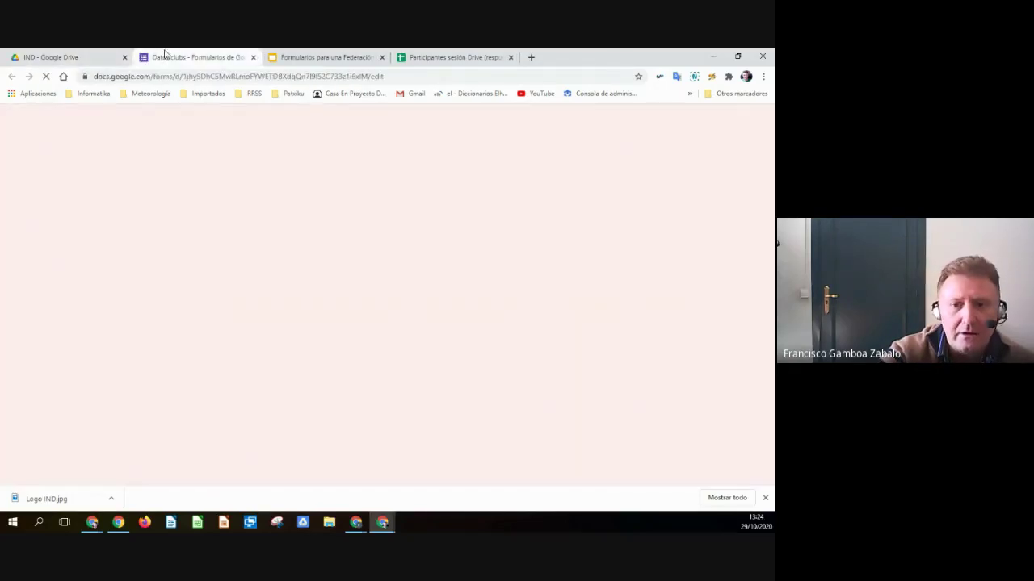
pyautogui.scroll(-10, 446, 259)
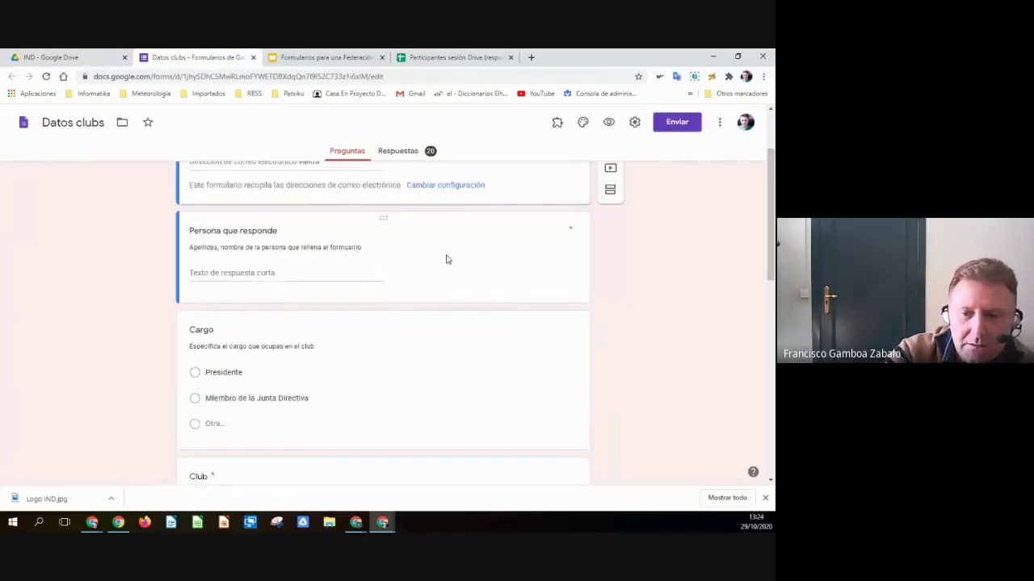
pyautogui.scroll(5, 446, 265)
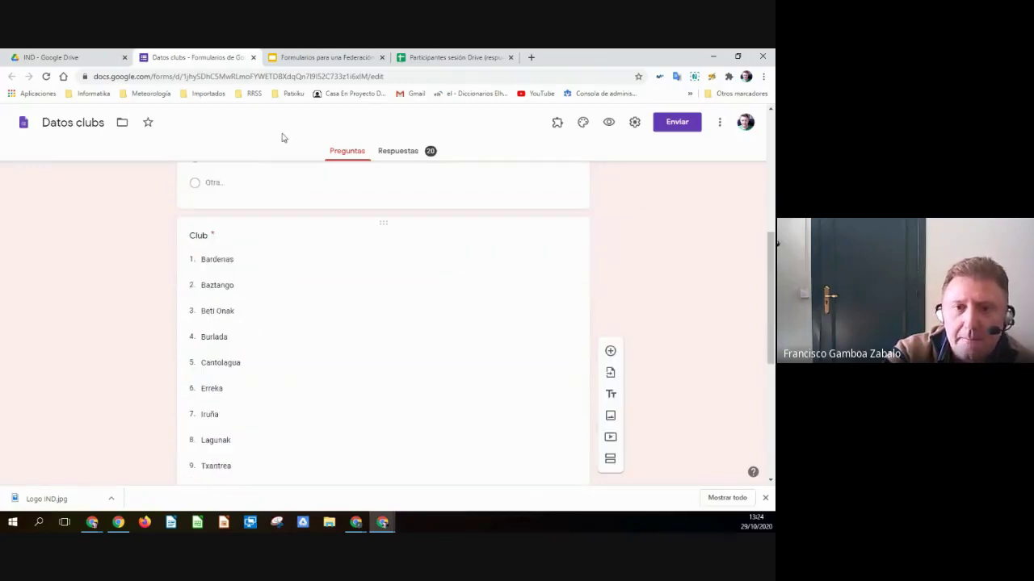
pyautogui.click(76, 55)
pyautogui.click(160, 53)
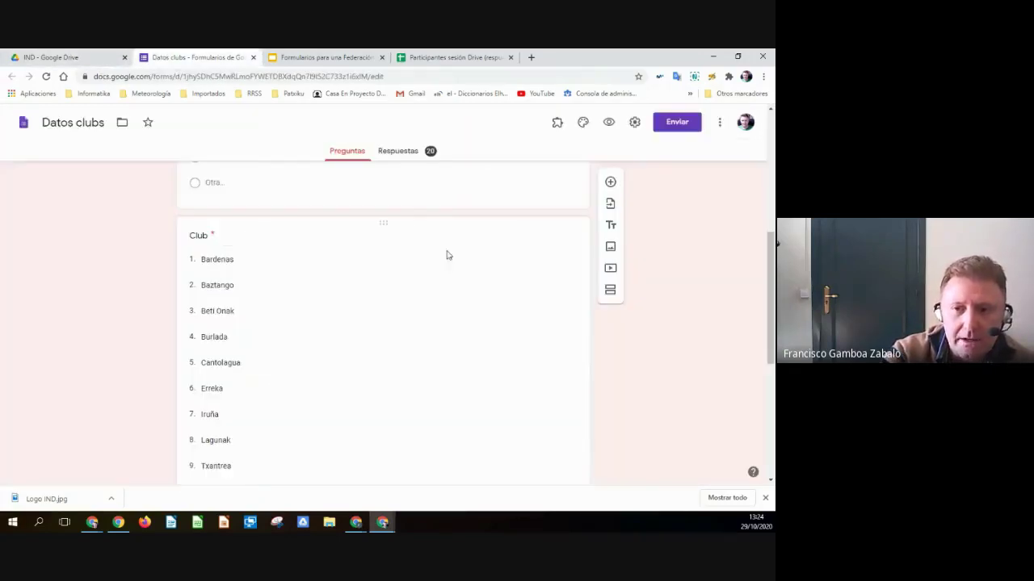
pyautogui.click(400, 152)
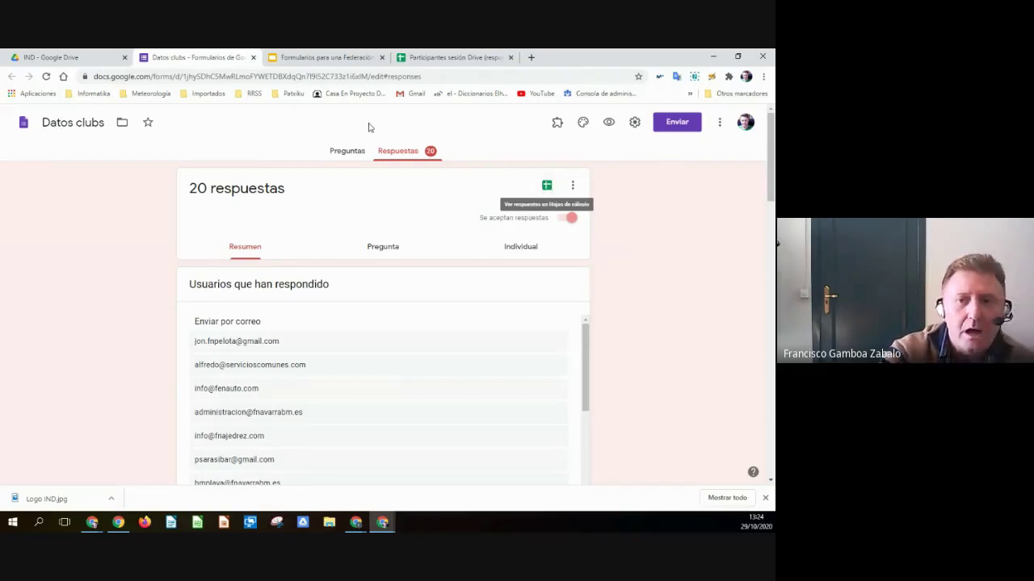
pyautogui.click(69, 57)
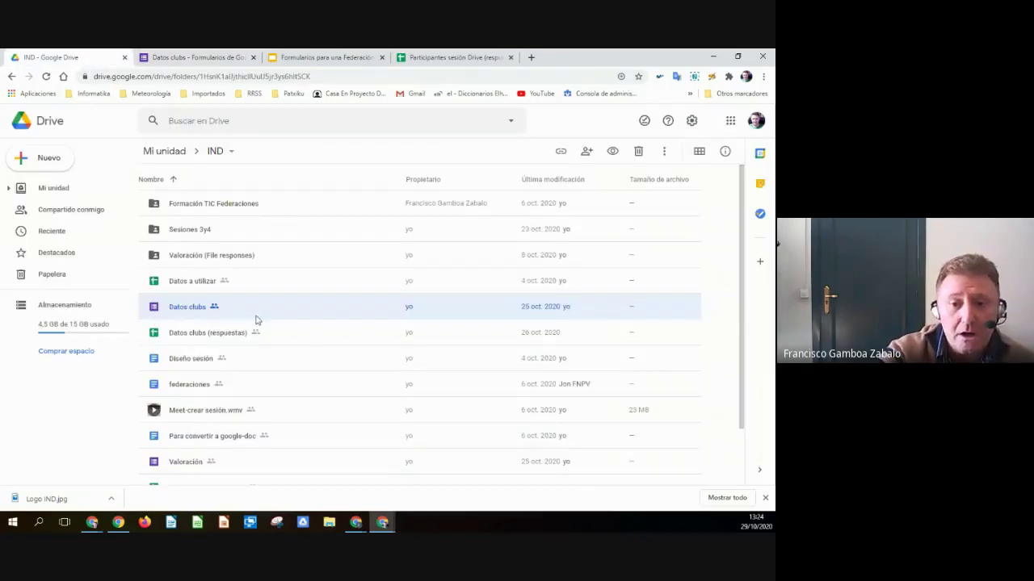
# - Open and close Datos a utilizar, then open Datos clubs (respuestas) with its 20 responses from Drive
pyautogui.doubleClick(185, 285)
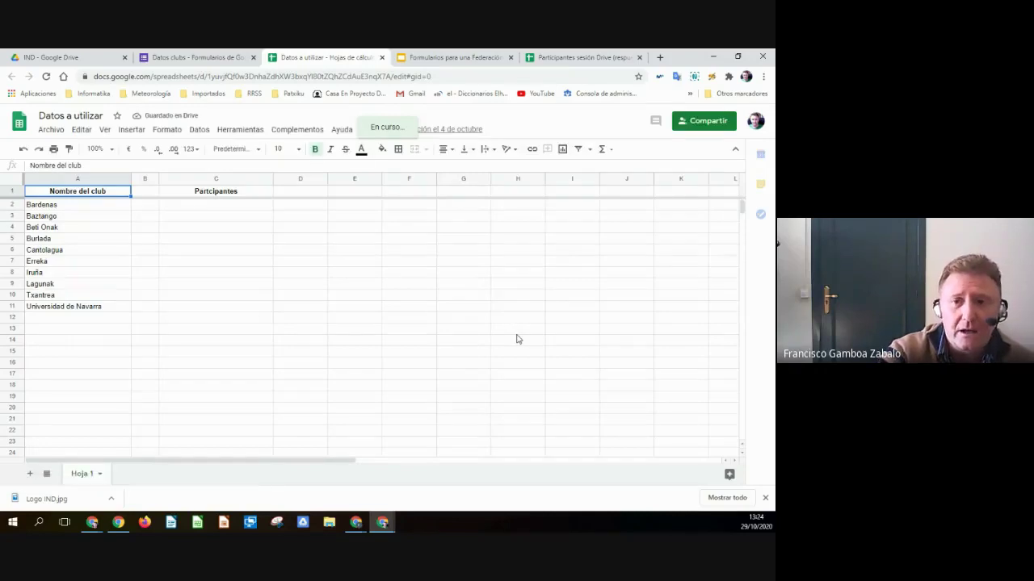
pyautogui.click(382, 58)
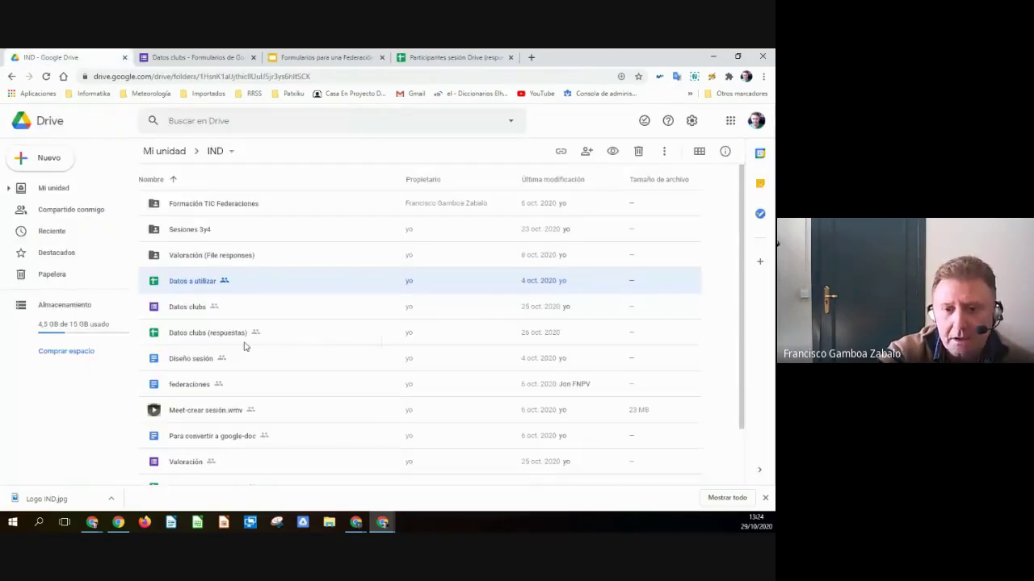
pyautogui.doubleClick(188, 333)
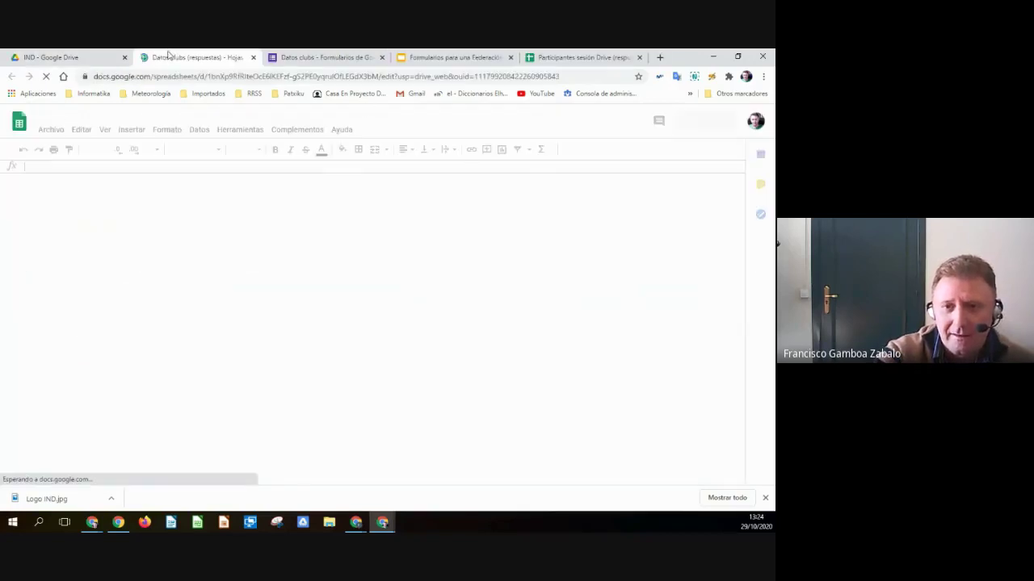
pyautogui.moveTo(167, 53); pyautogui.dragTo(299, 55)
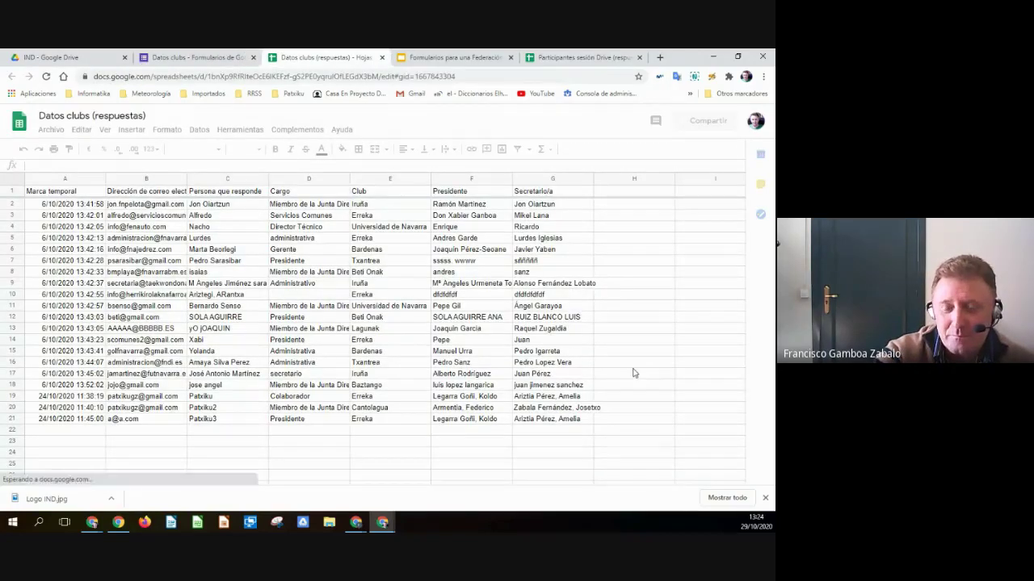
pyautogui.click(169, 55)
pyautogui.click(323, 56)
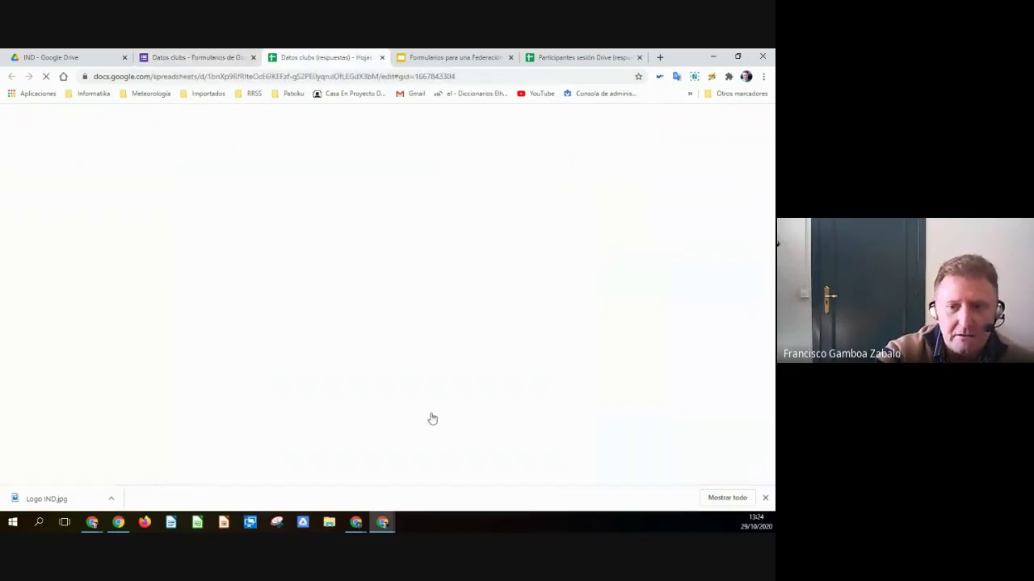
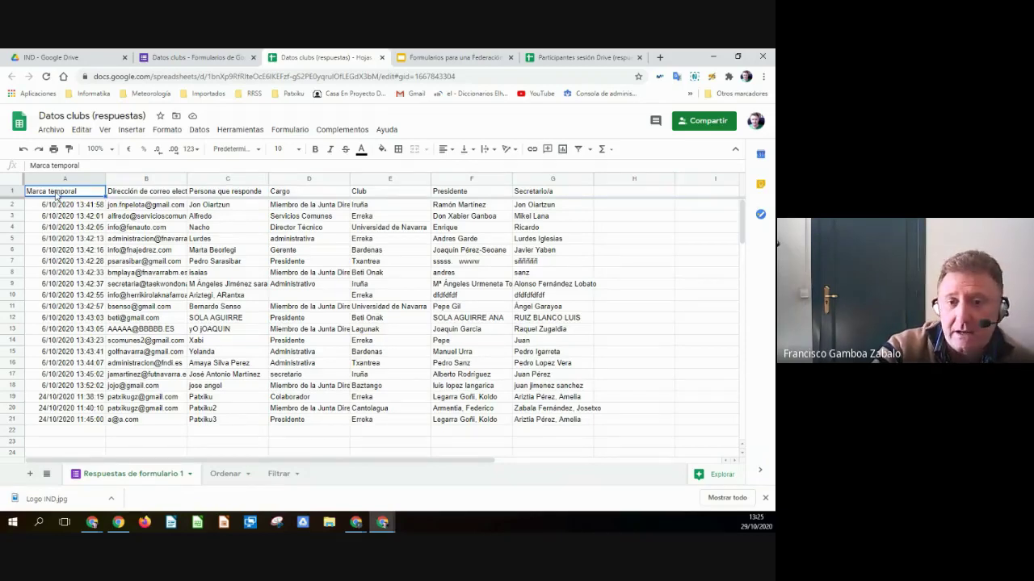
# - Try sorting the response table A1:H21 by Club with a header row, then undo it
pyautogui.moveTo(56, 194); pyautogui.dragTo(595, 424)
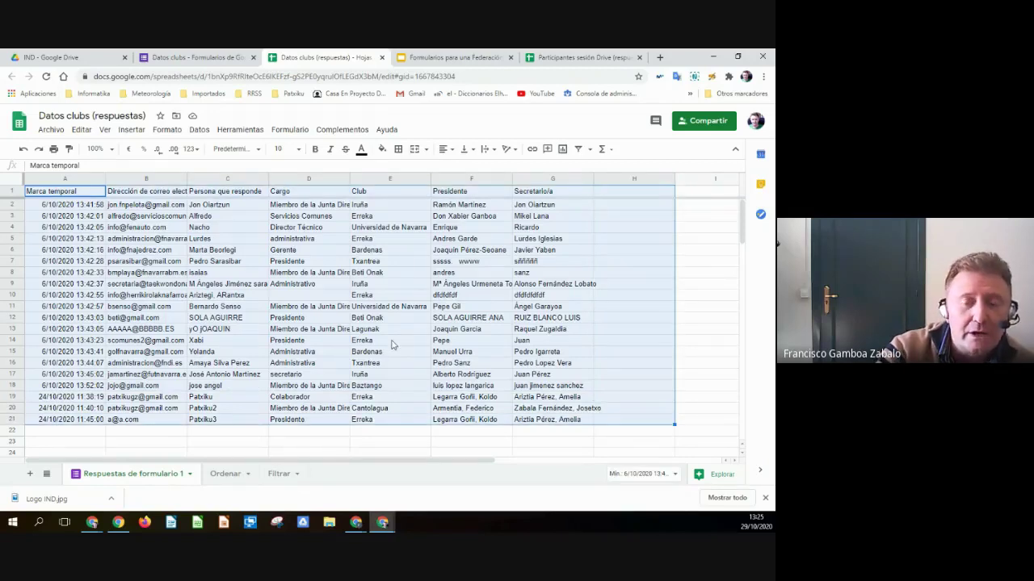
pyautogui.click(199, 131)
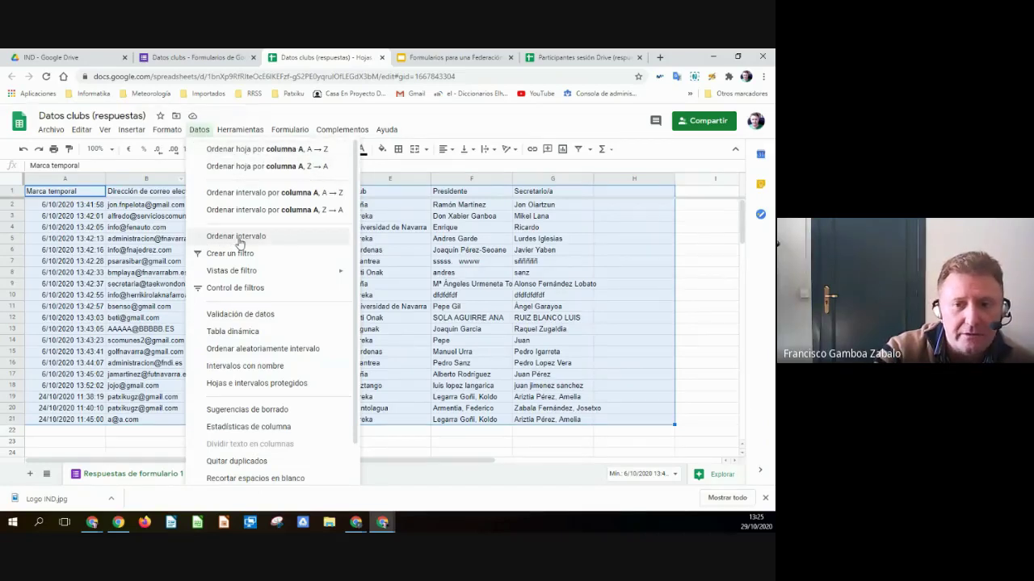
pyautogui.click(244, 239)
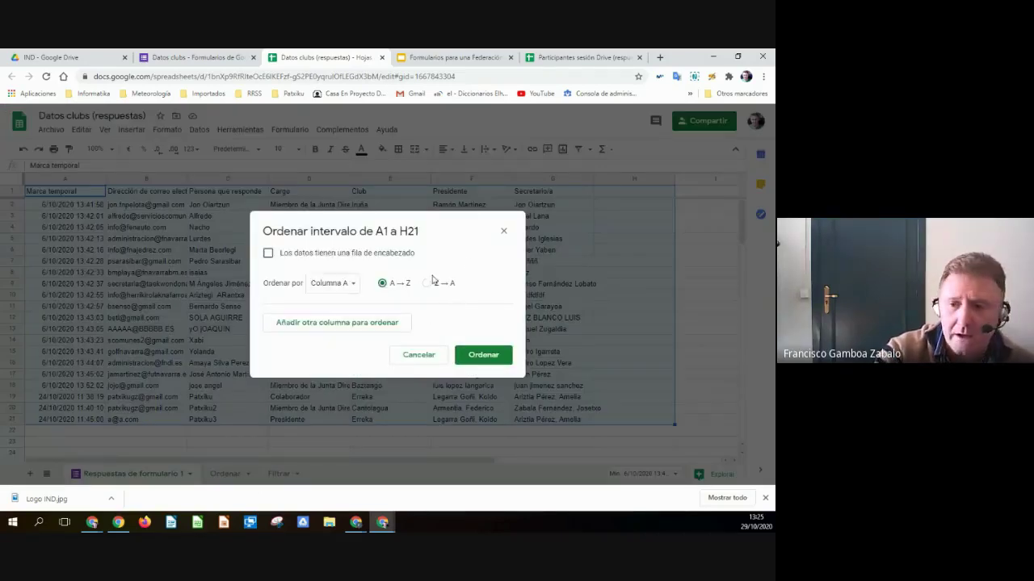
pyautogui.click(270, 255)
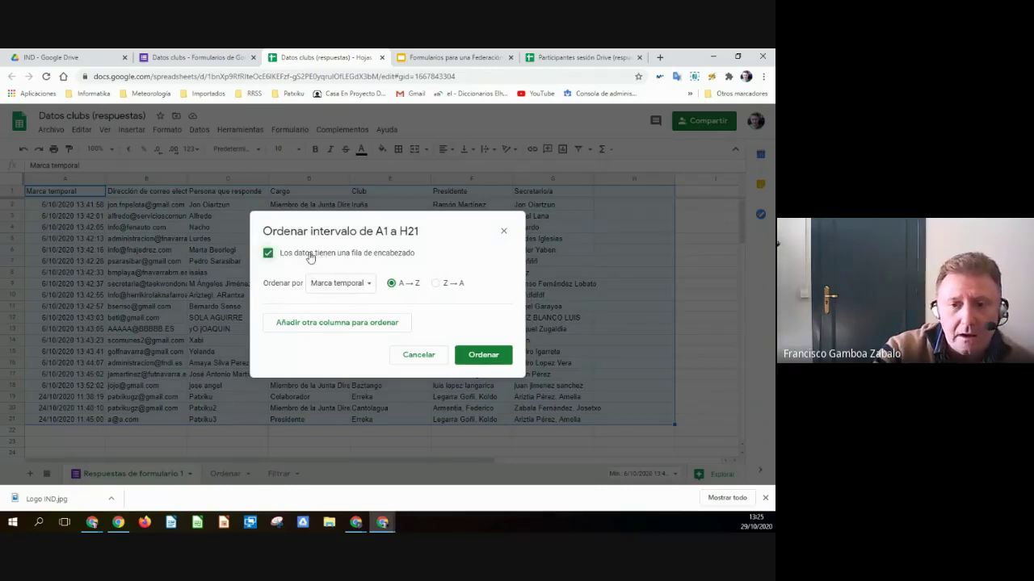
pyautogui.click(357, 289)
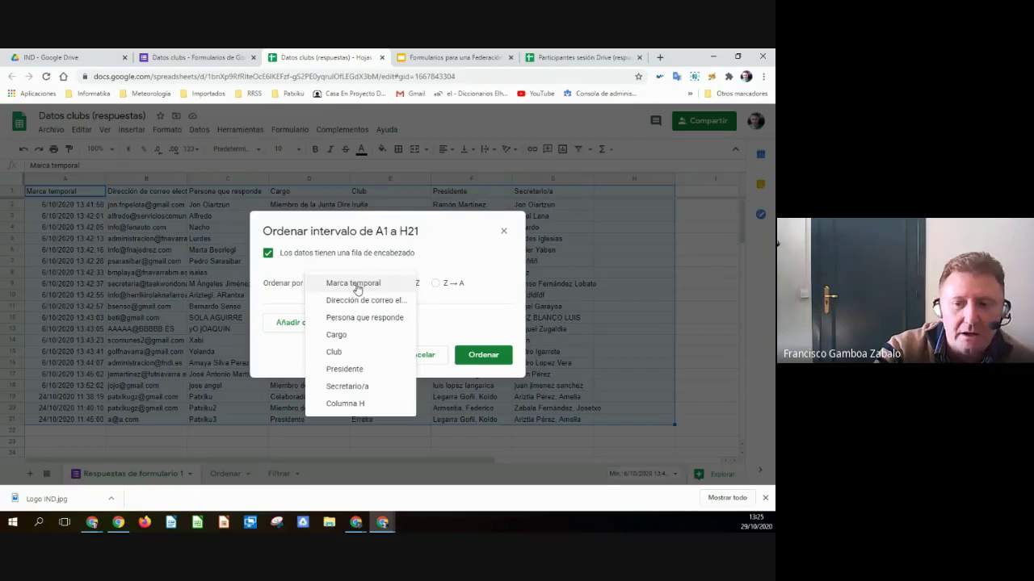
pyautogui.click(363, 353)
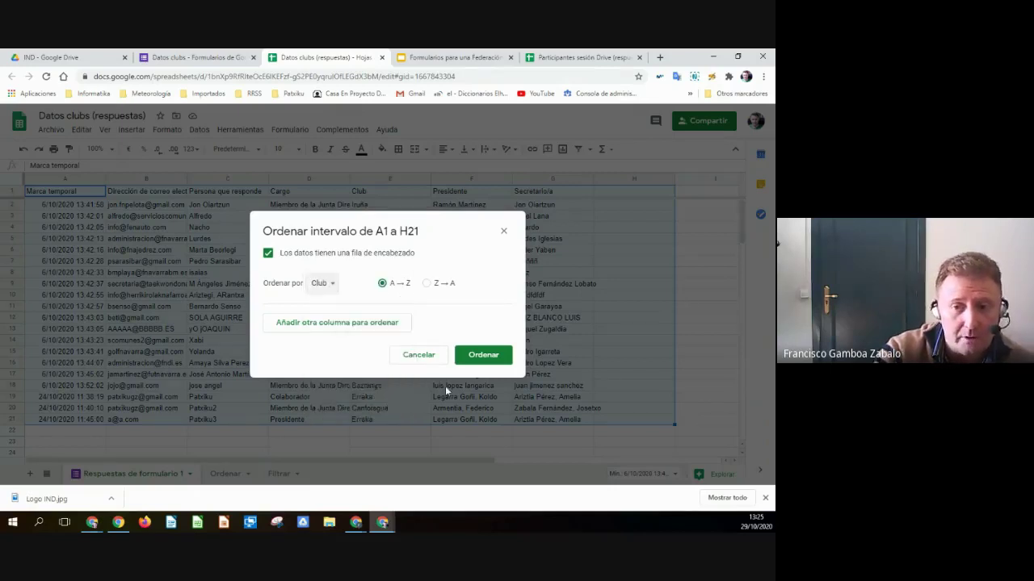
pyautogui.click(479, 358)
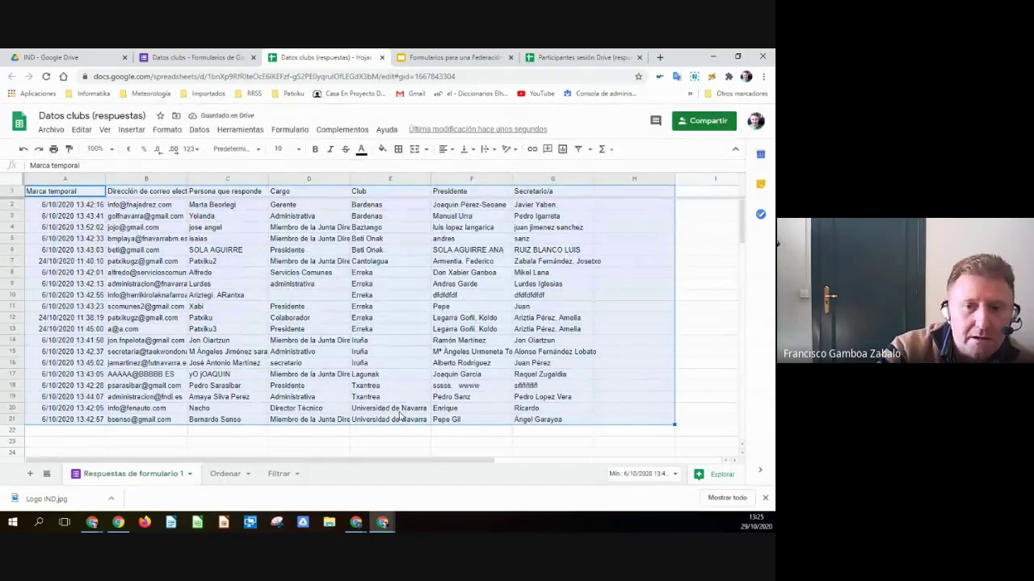
pyautogui.click(23, 149)
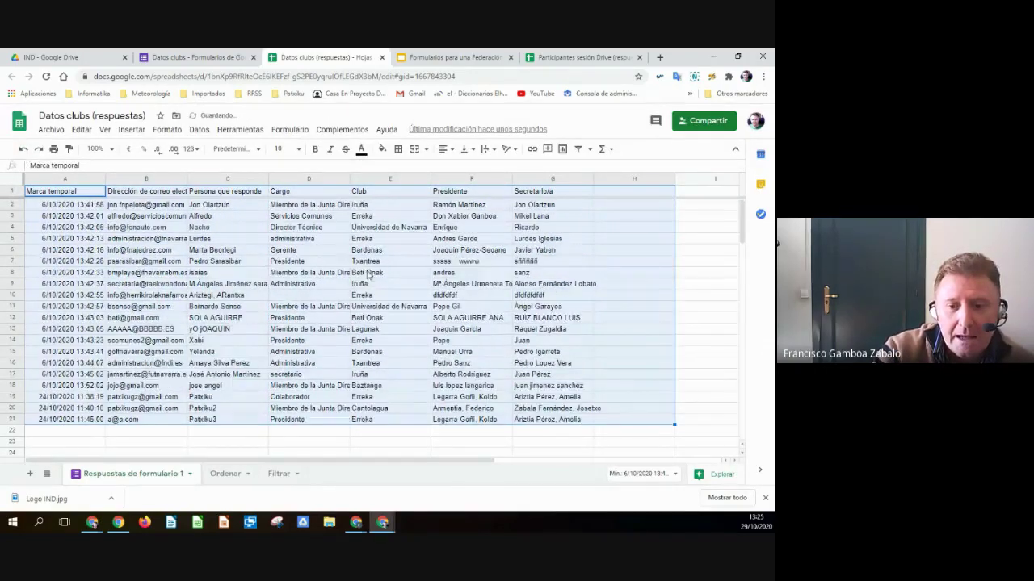
pyautogui.click(709, 332)
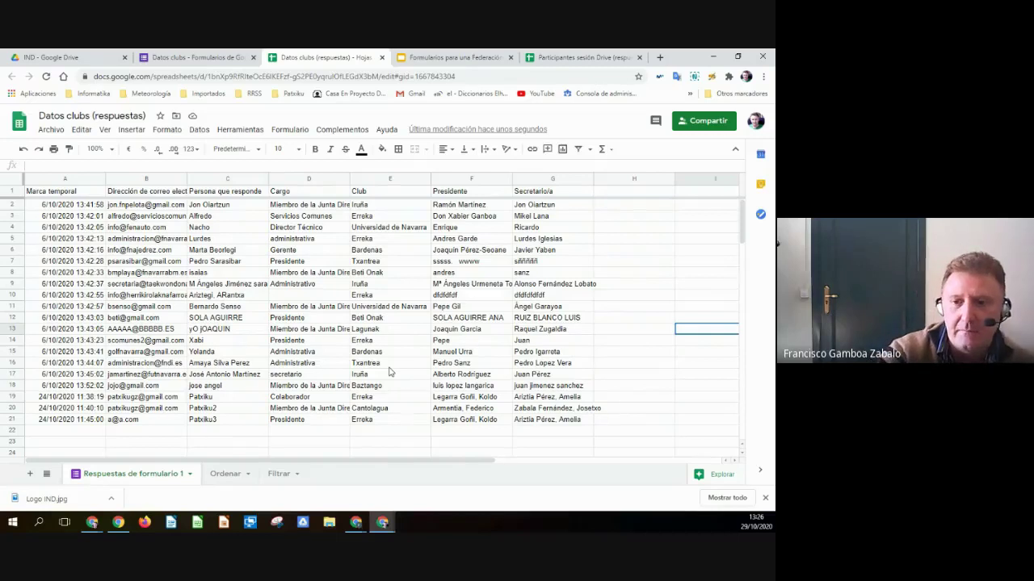
# - Replace Ordenar!A1 with a formula referencing the responses sheet's email header B1
pyautogui.click(225, 474)
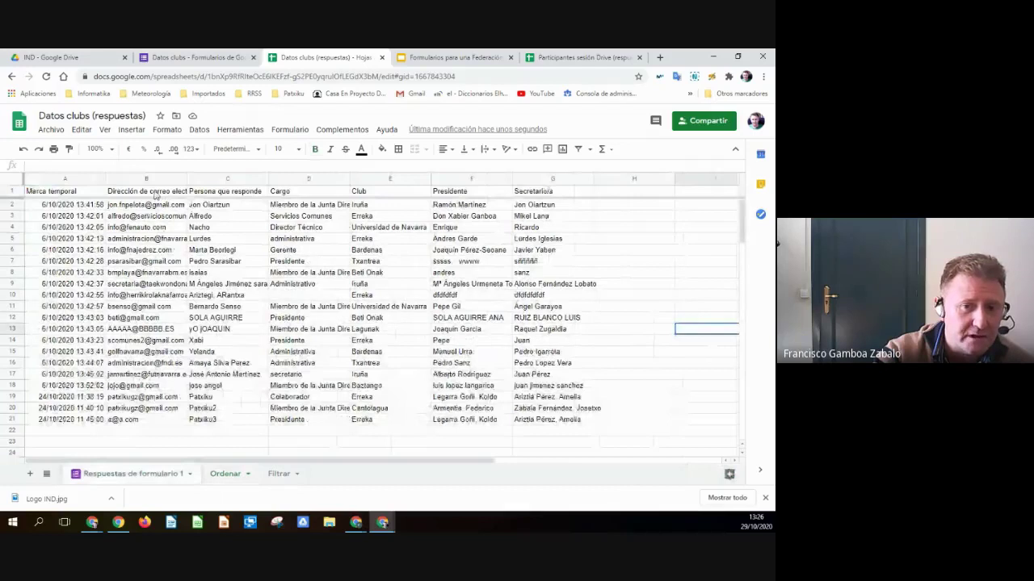
pyautogui.click(155, 195)
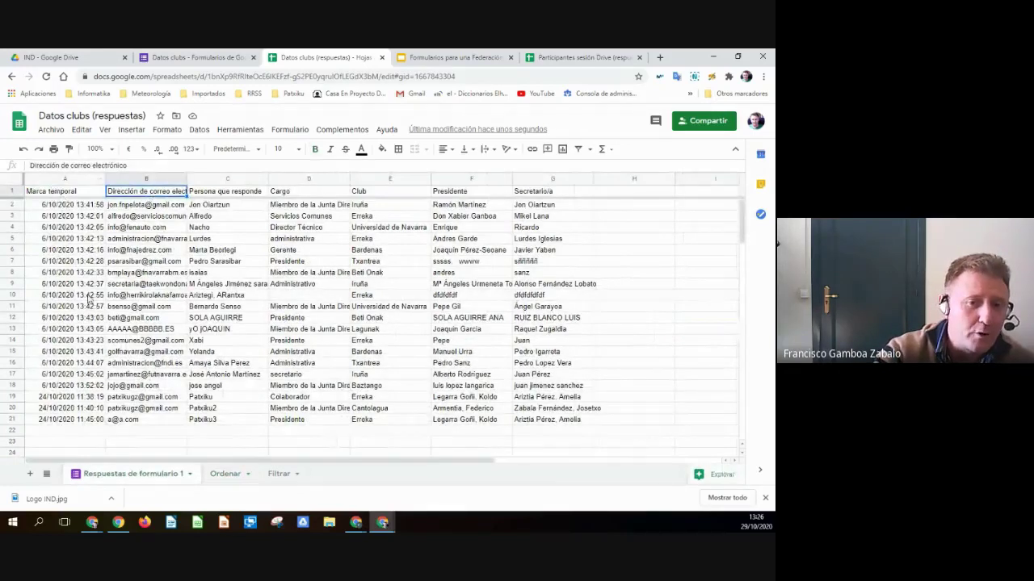
pyautogui.click(231, 474)
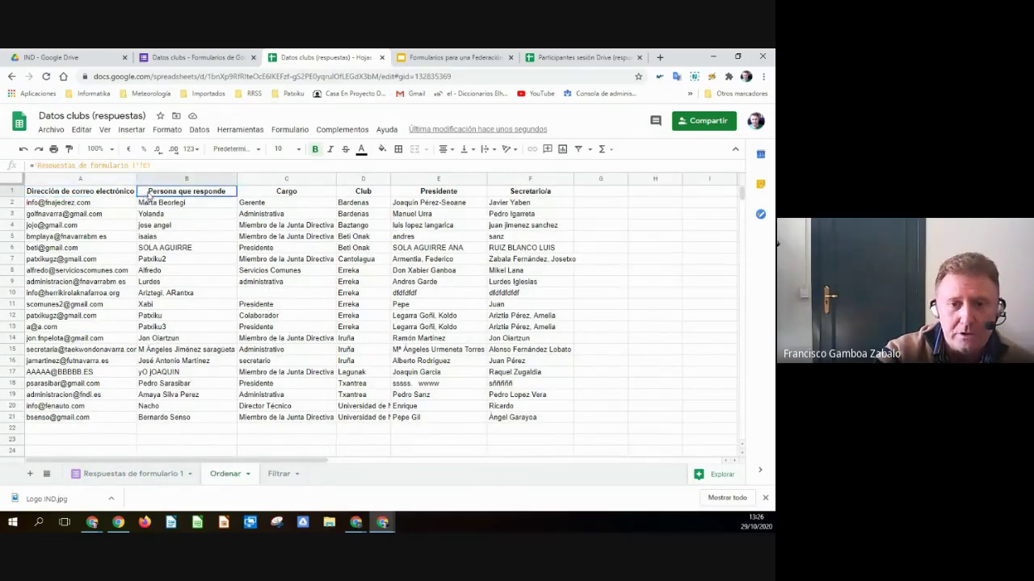
pyautogui.press('Delete')
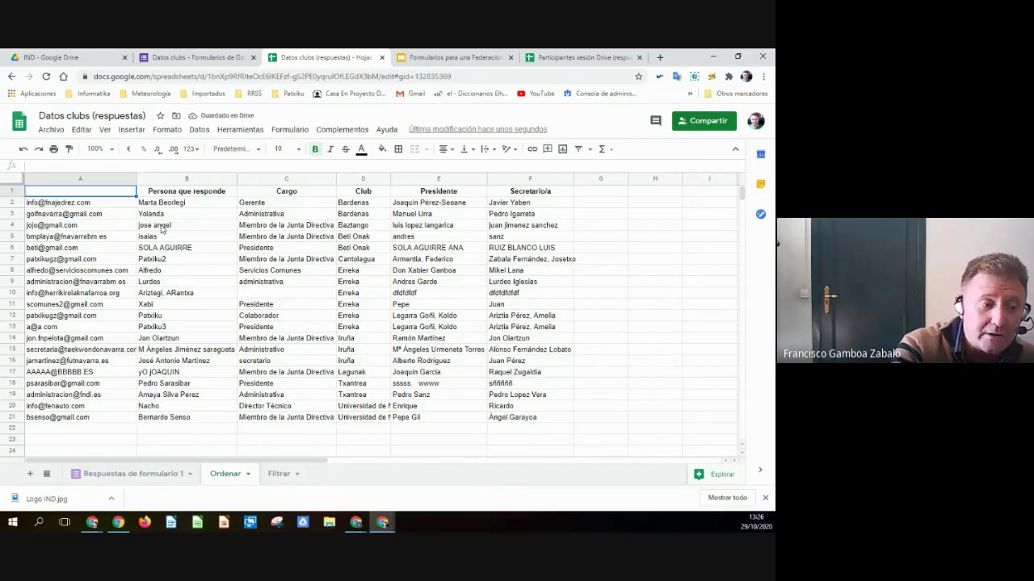
pyautogui.write('=')
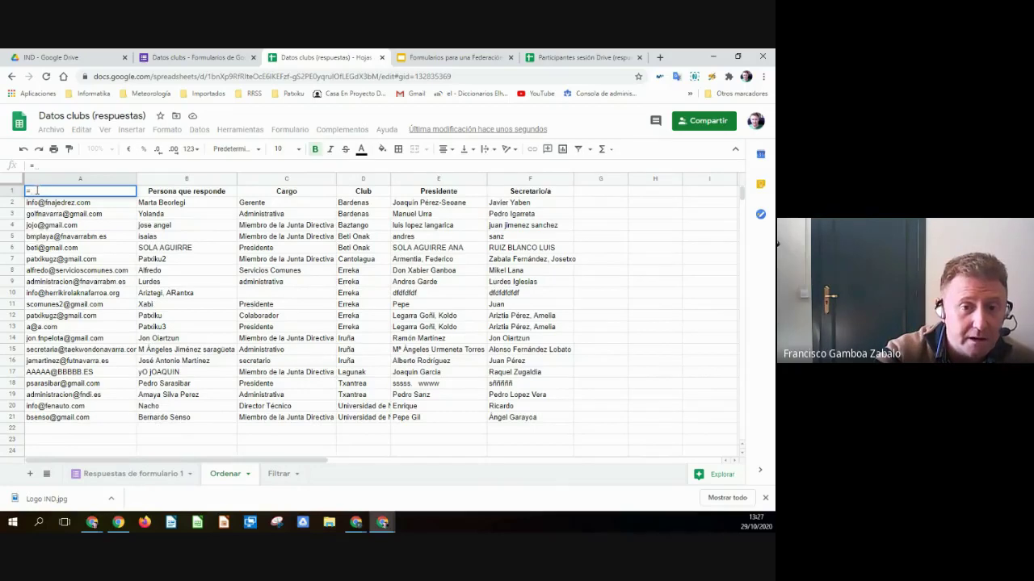
pyautogui.click(126, 475)
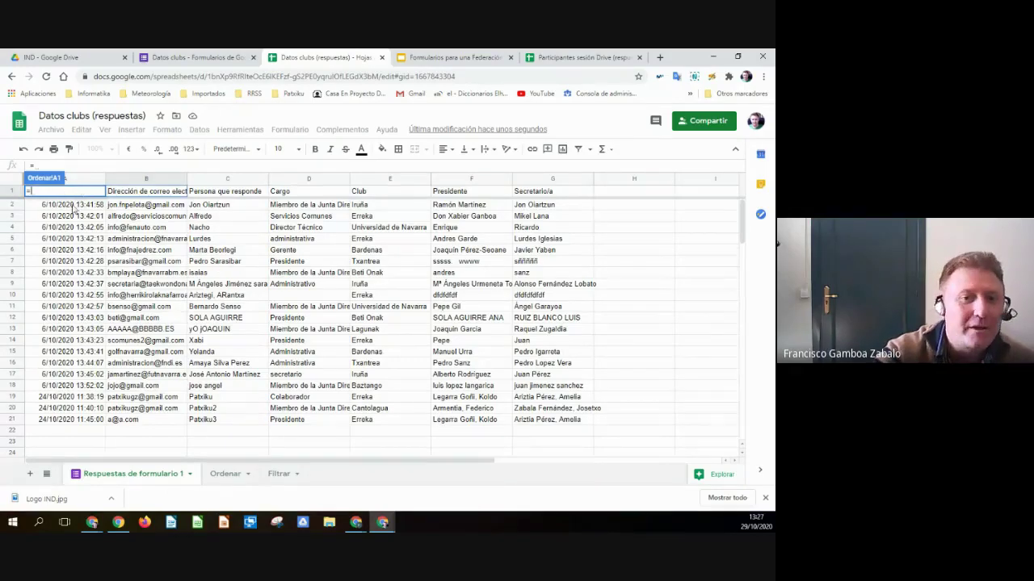
pyautogui.click(141, 196)
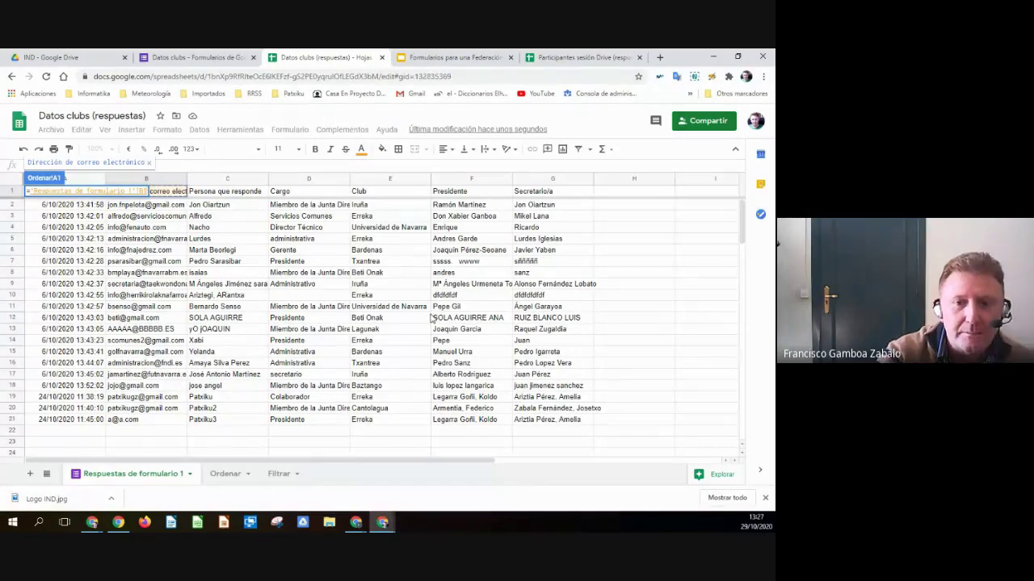
pyautogui.press('Return')
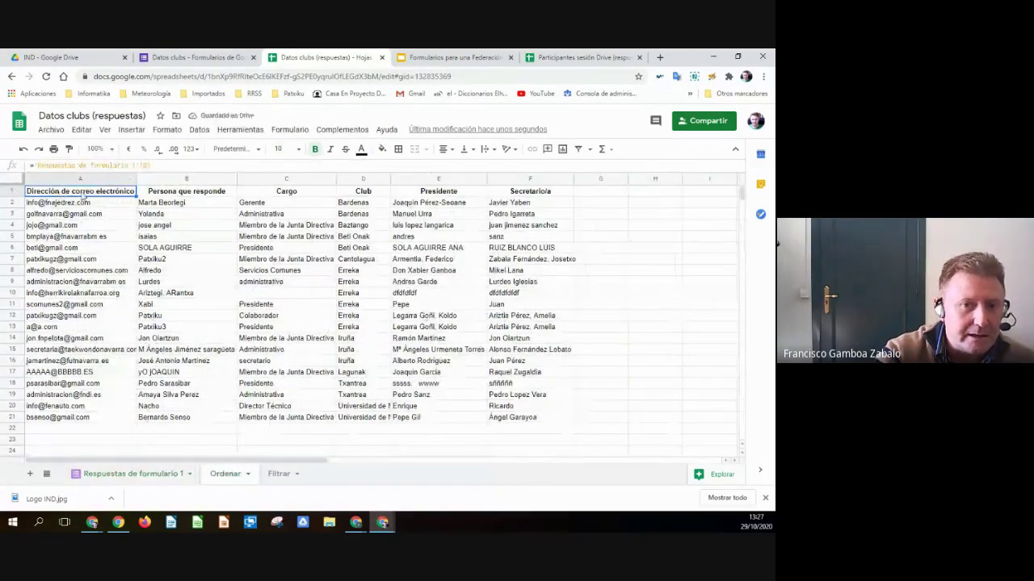
# - Compare the A1 and A2 formulas with the responses sheet, then clear header cells B1:F1
pyautogui.click(63, 204)
pyautogui.click(56, 192)
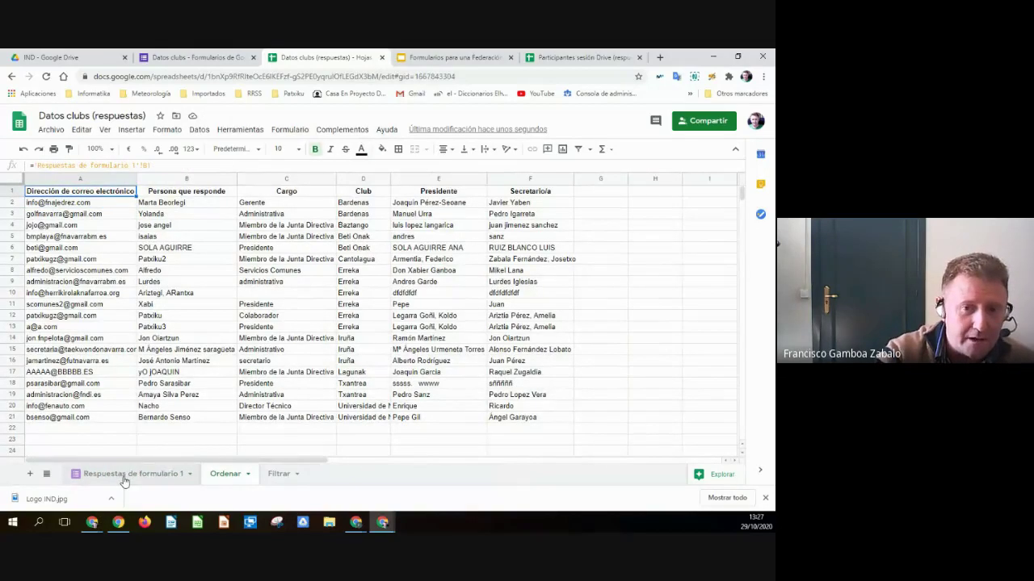
pyautogui.click(125, 474)
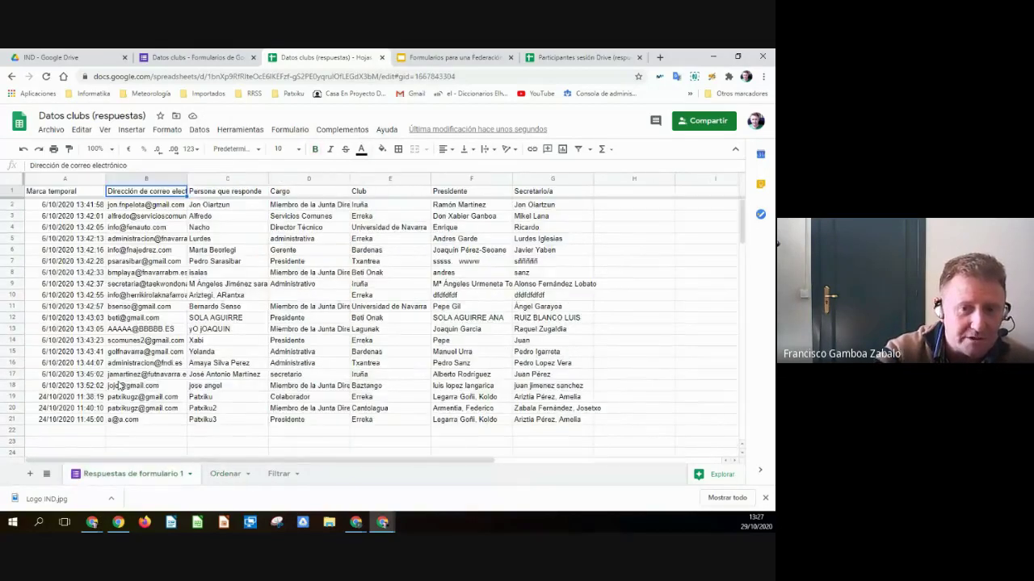
pyautogui.click(225, 473)
pyautogui.click(139, 473)
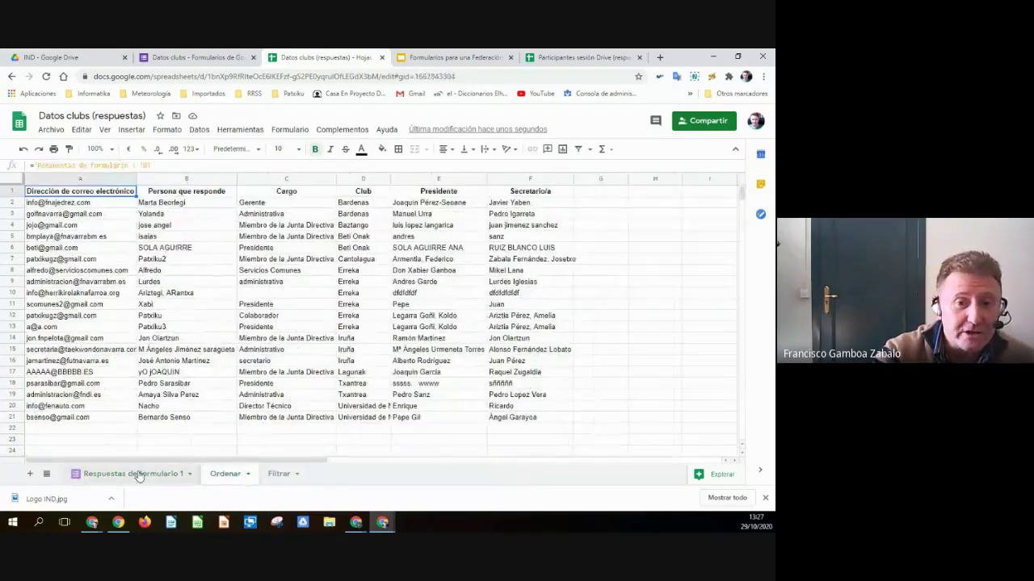
pyautogui.click(225, 473)
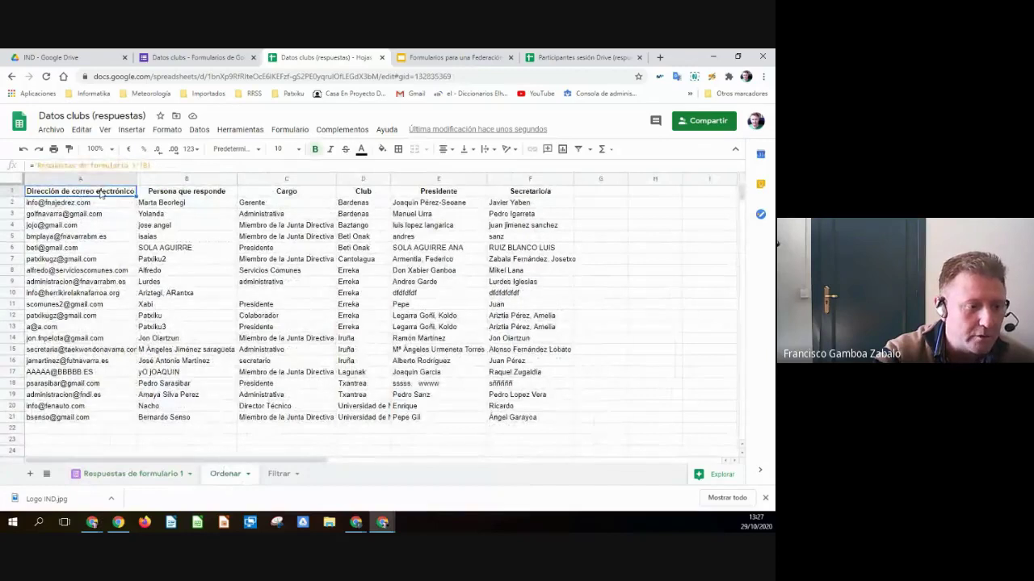
pyautogui.click(165, 194)
pyautogui.keyDown('shift'); pyautogui.click(524, 193); pyautogui.keyUp('shift')
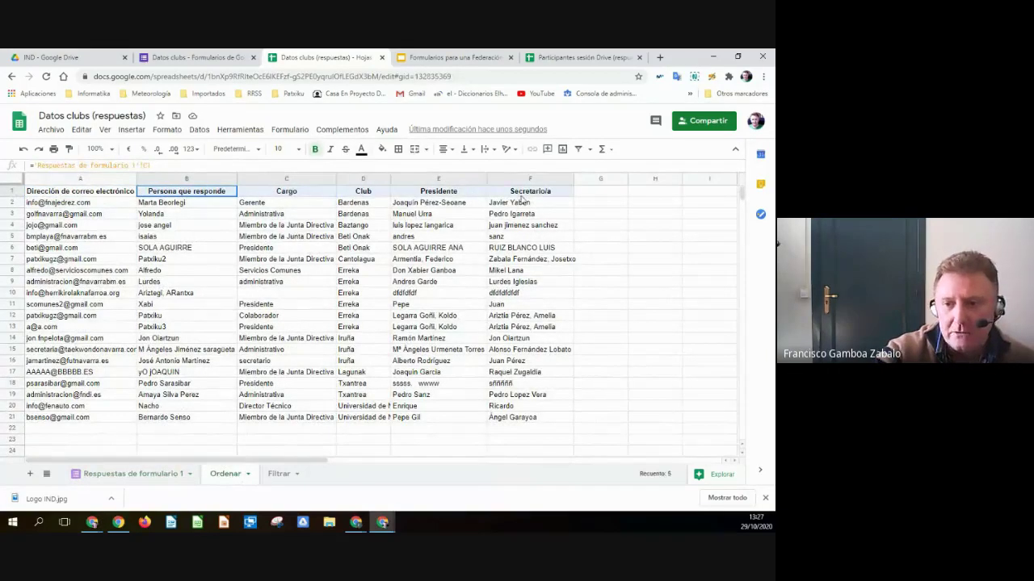
pyautogui.press('Delete')
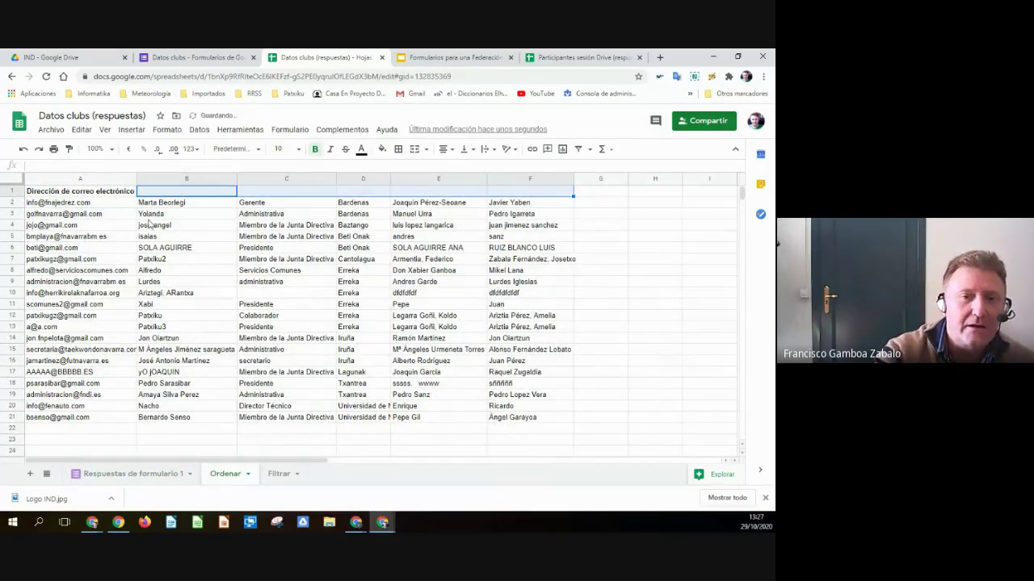
pyautogui.click(125, 208)
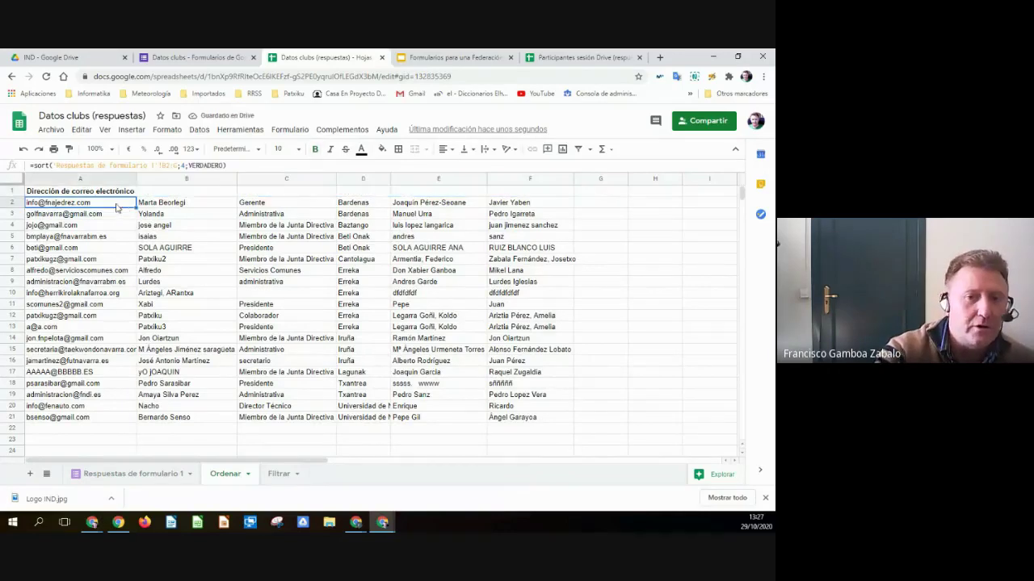
# - Copy the A1 header formula across to F1 so B1:F1 show Persona que responde through Secretario/a
pyautogui.click(95, 195)
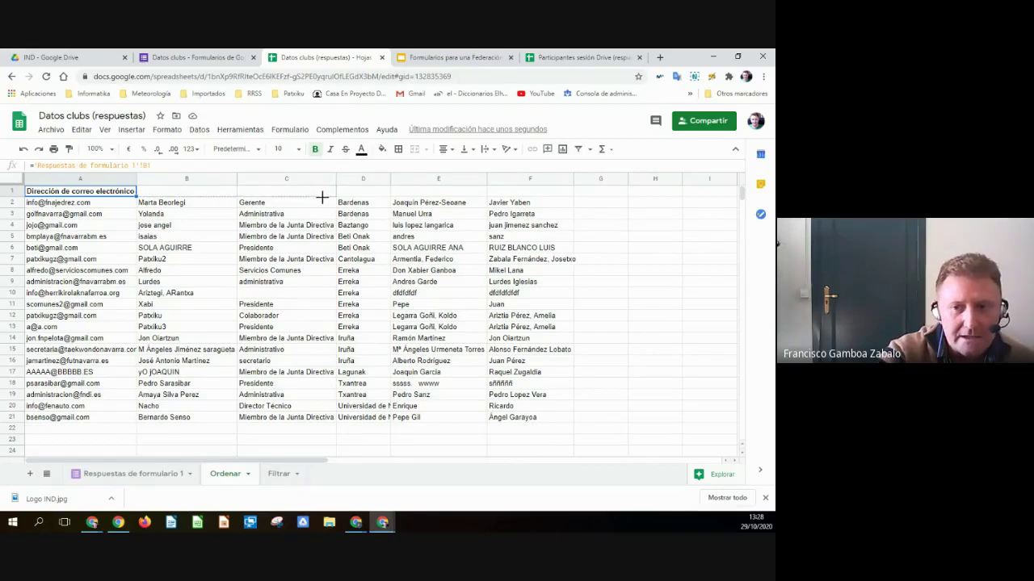
pyautogui.moveTo(431, 198); pyautogui.dragTo(529, 197)
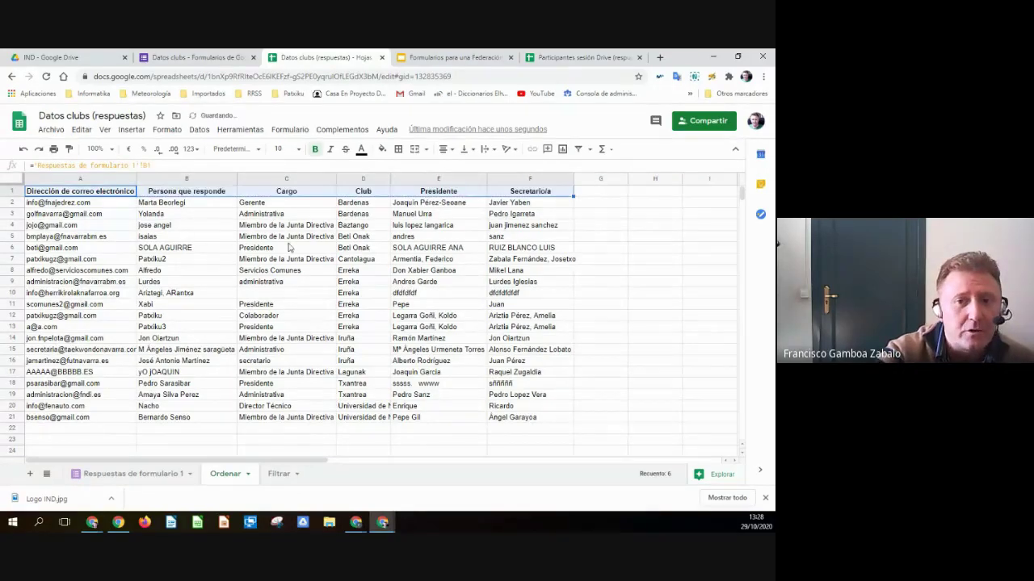
pyautogui.click(135, 196)
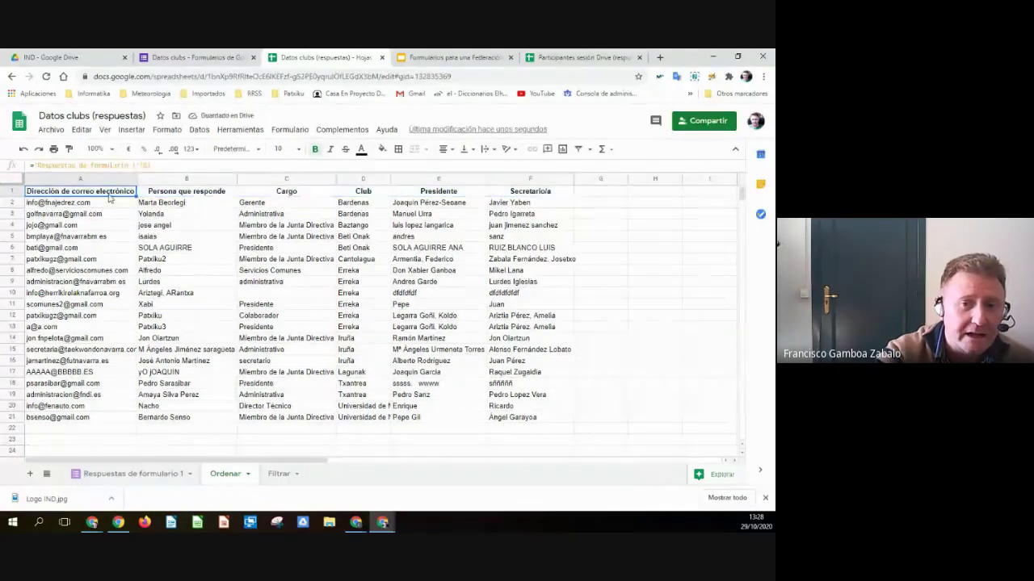
pyautogui.click(165, 192)
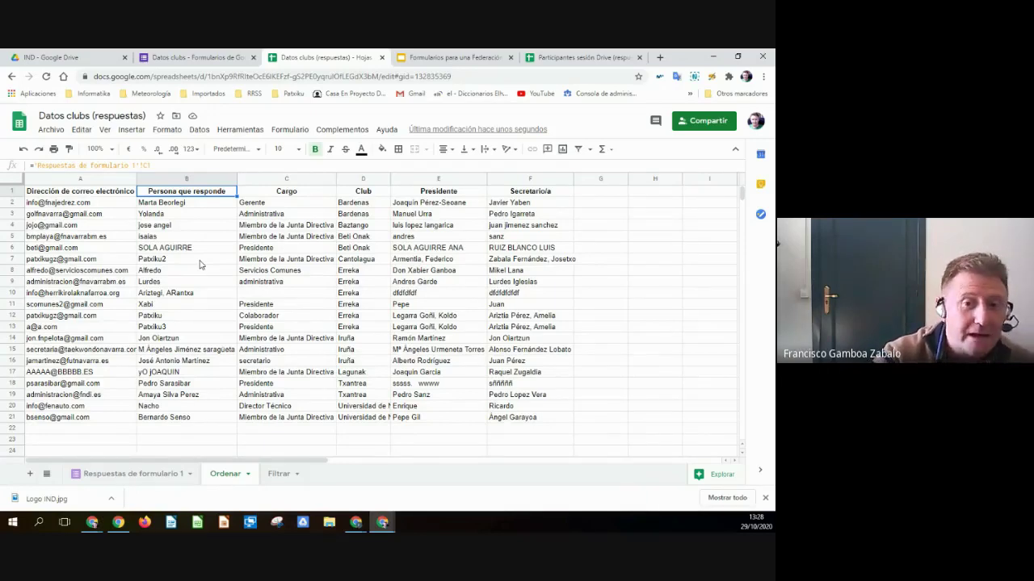
pyautogui.click(52, 205)
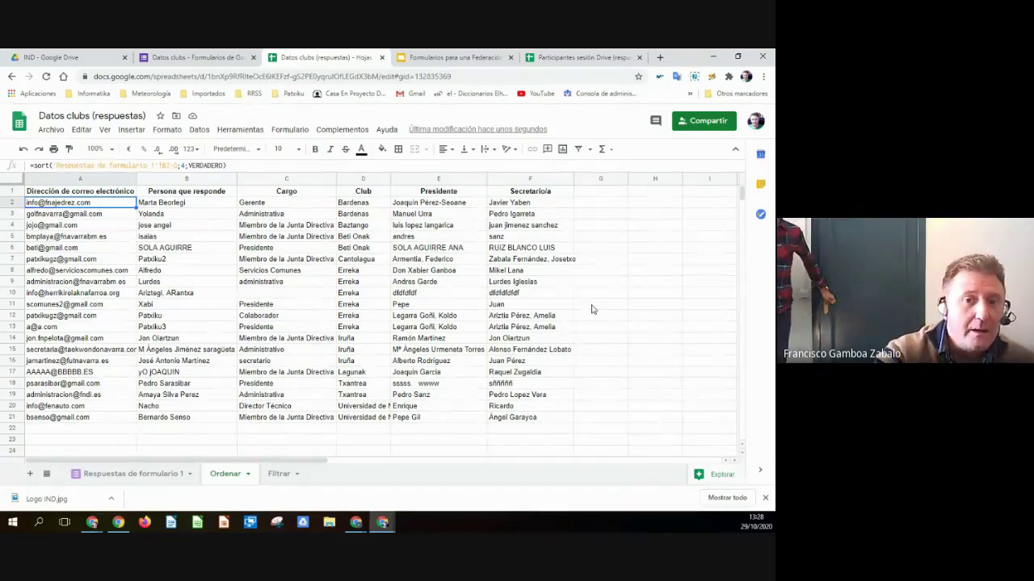
pyautogui.click(152, 474)
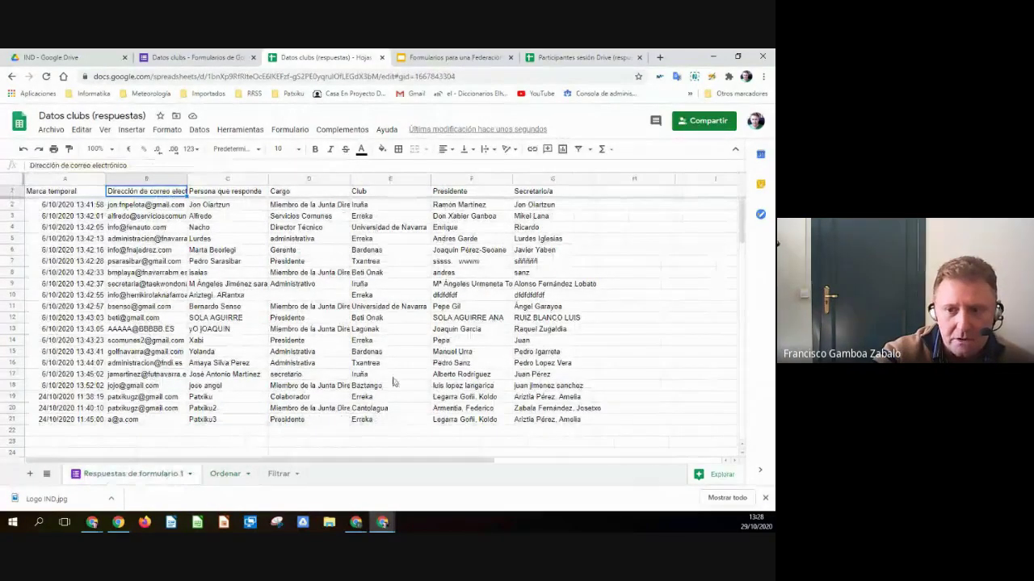
pyautogui.click(227, 474)
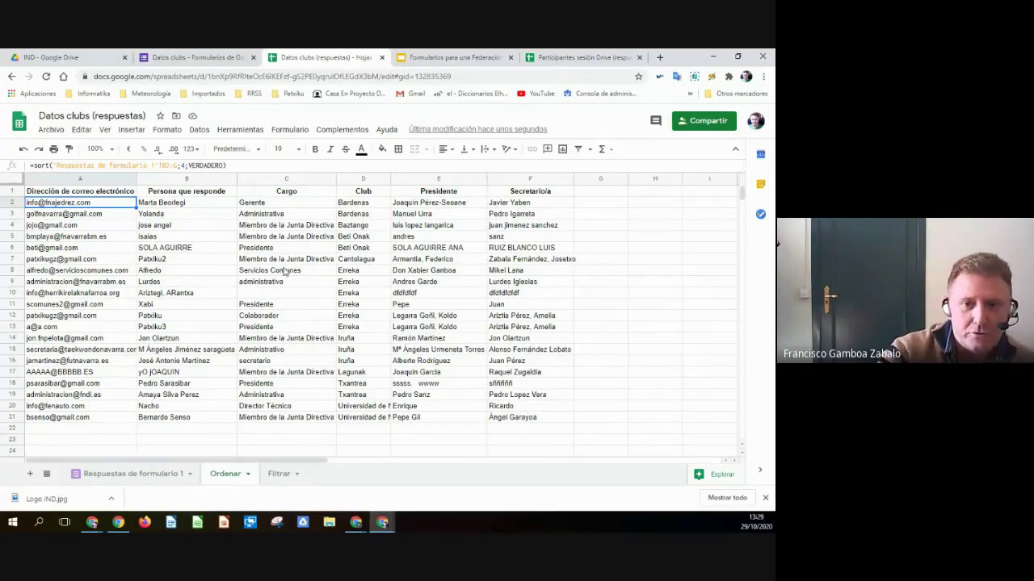
pyautogui.click(159, 204)
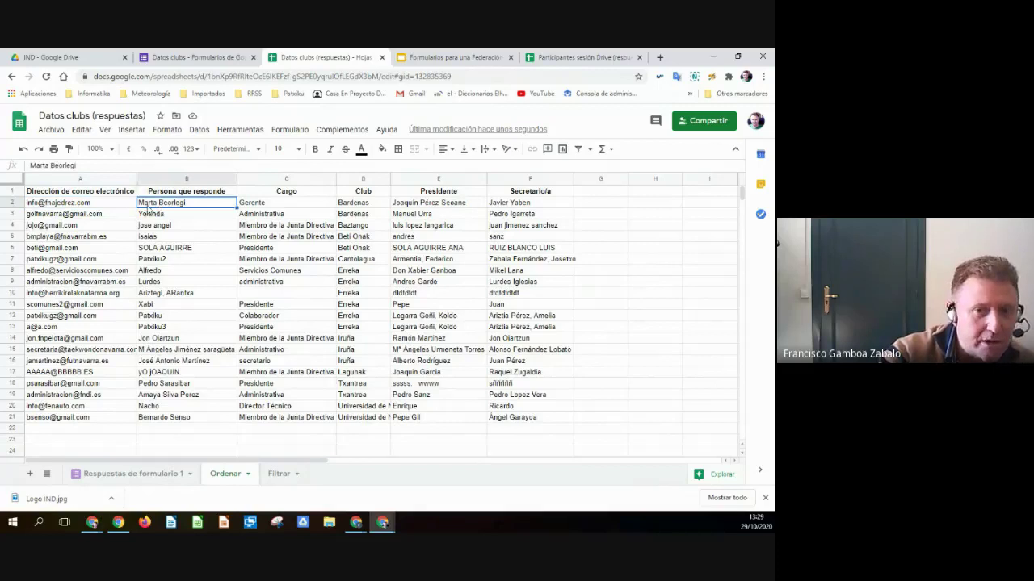
pyautogui.click(251, 207)
pyautogui.click(273, 238)
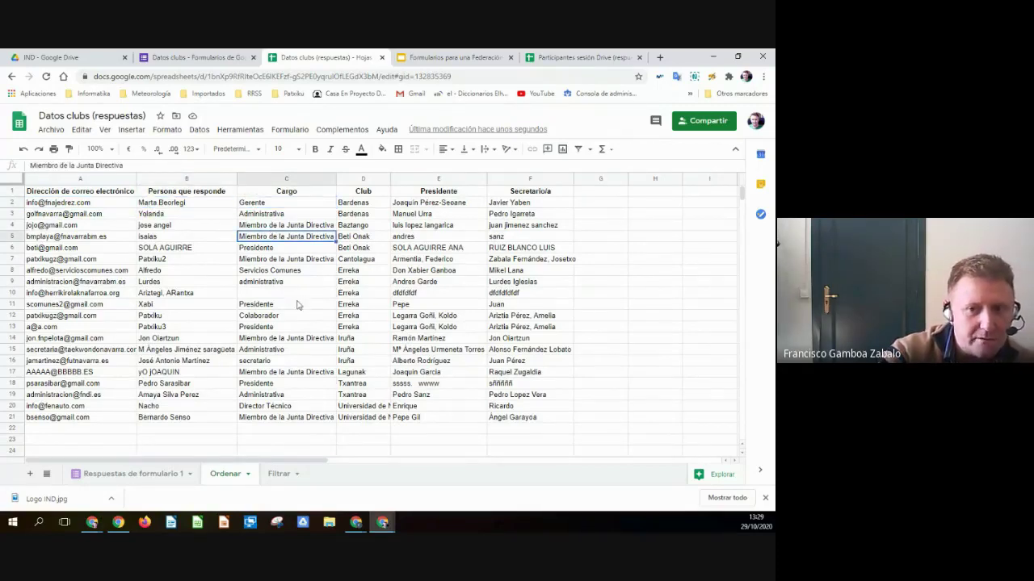
pyautogui.click(401, 307)
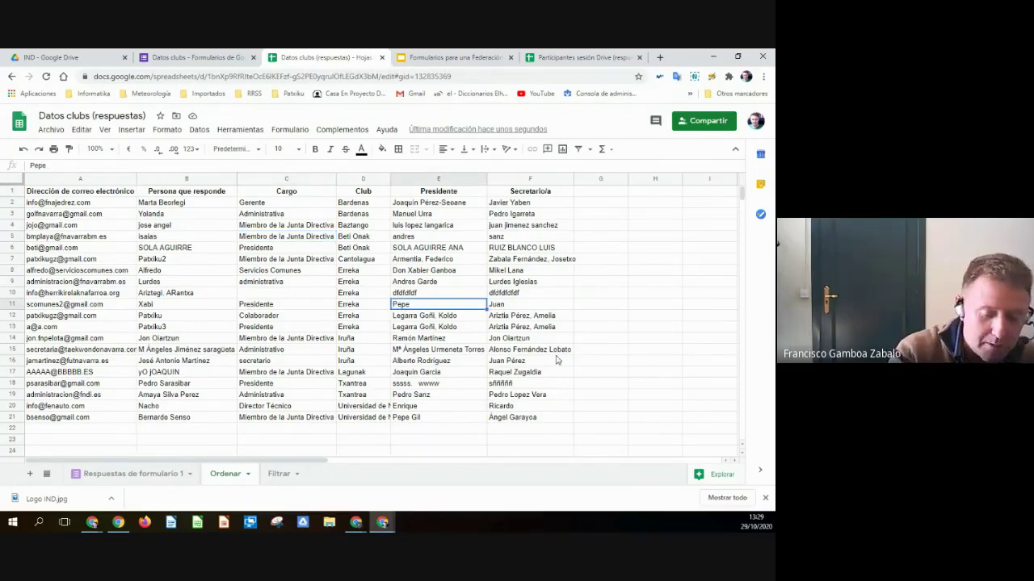
pyautogui.write('paco')
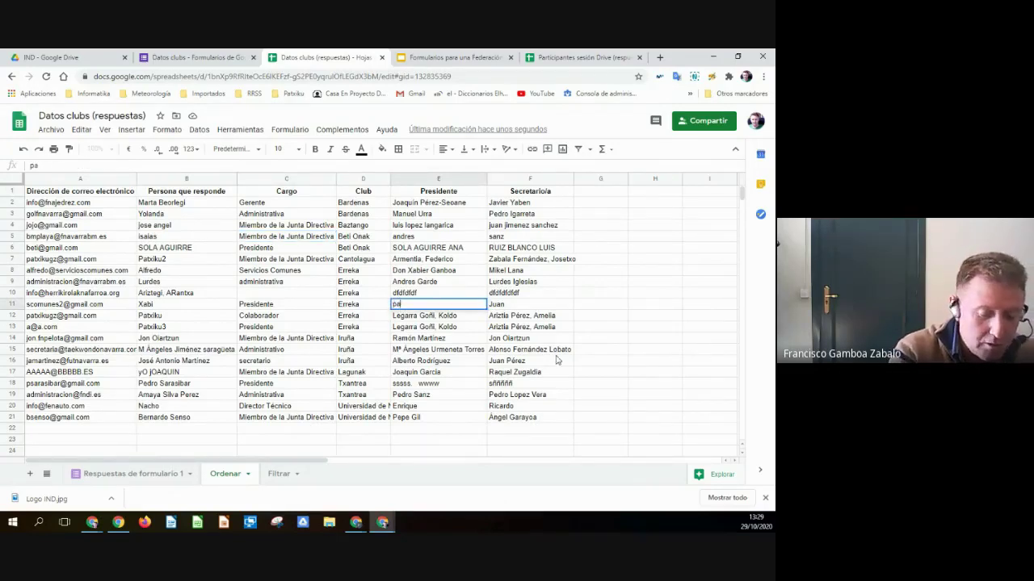
pyautogui.press('Return')
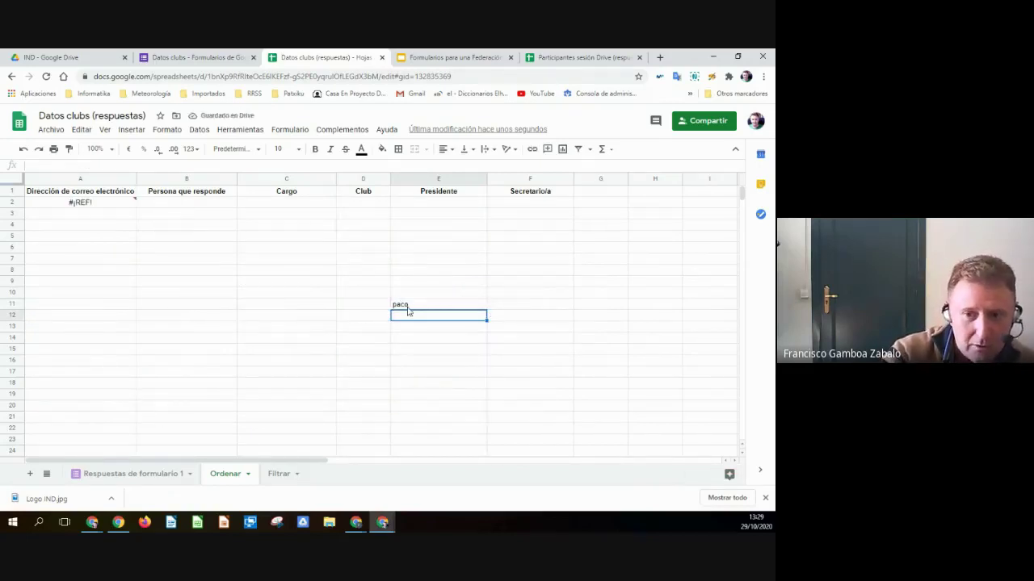
pyautogui.click(24, 149)
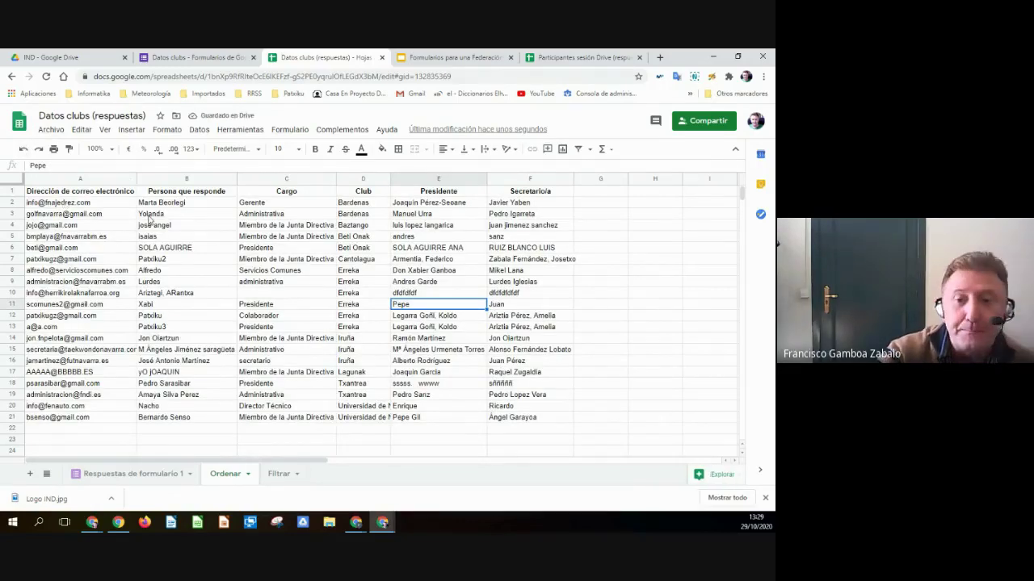
pyautogui.click(86, 204)
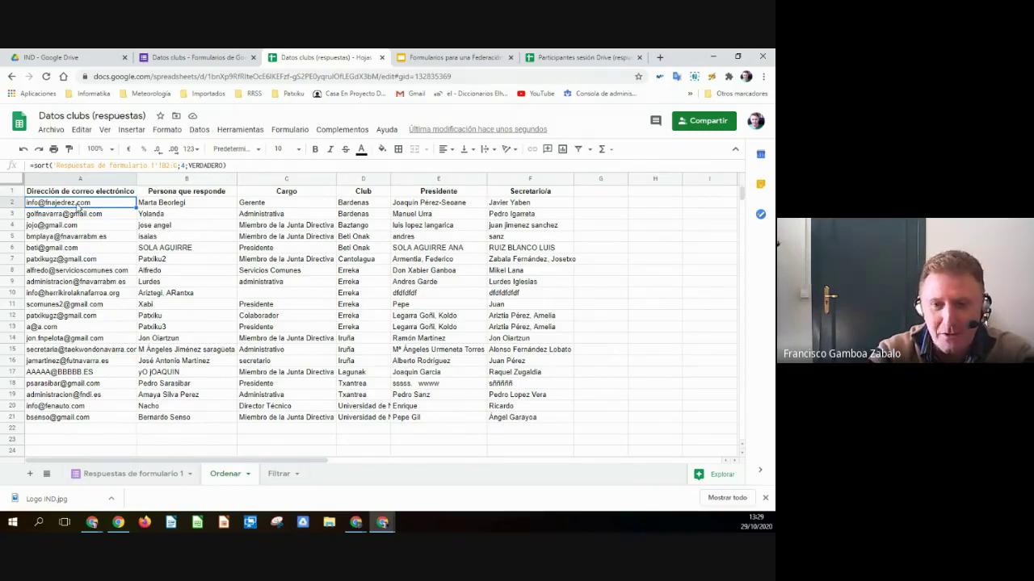
# - Delete the old SORT formula from Ordenar!A2 and start a new =sort( formula
pyautogui.press('Delete')
pyautogui.click(55, 166)
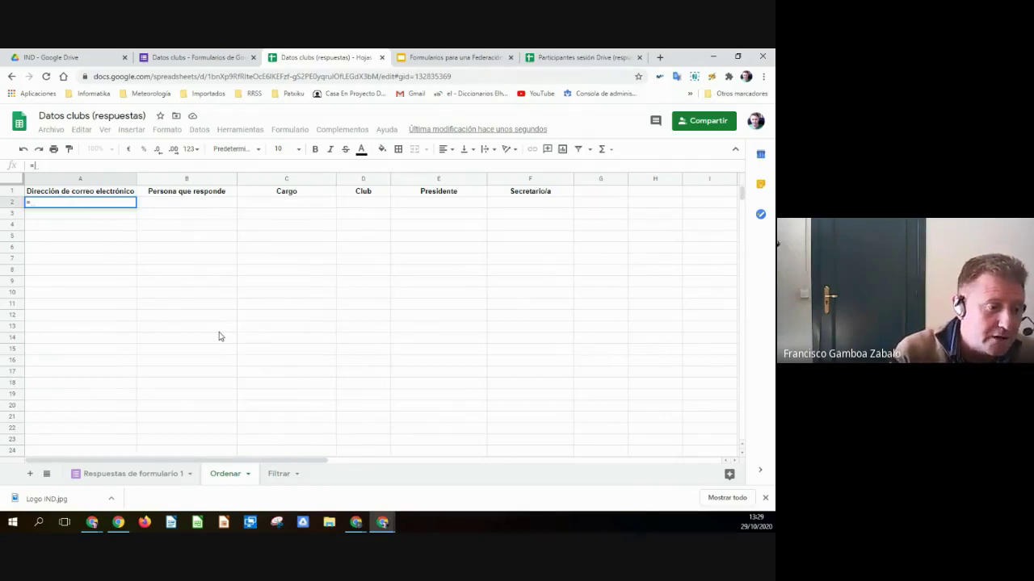
pyautogui.write('sort')
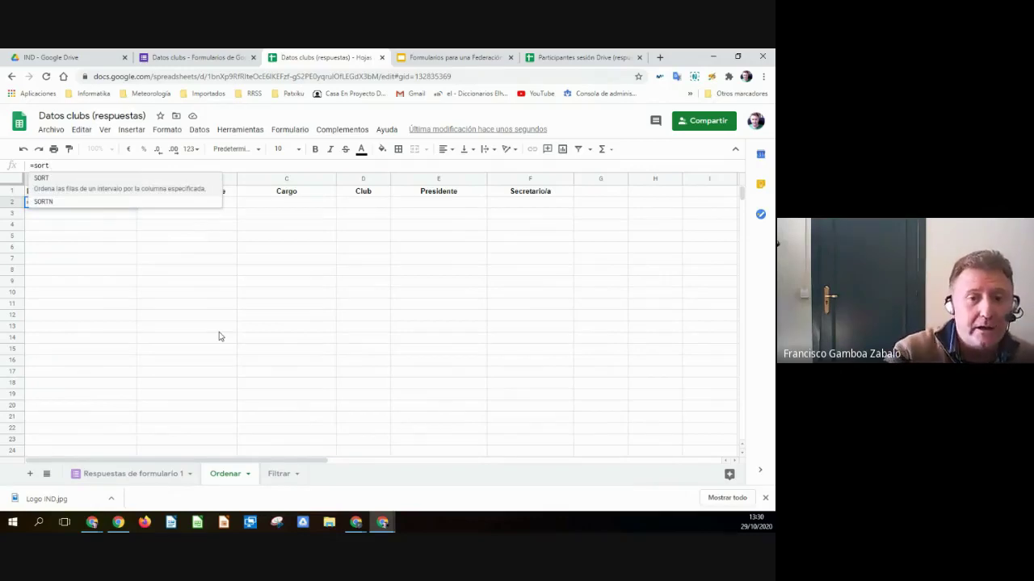
pyautogui.click(60, 165)
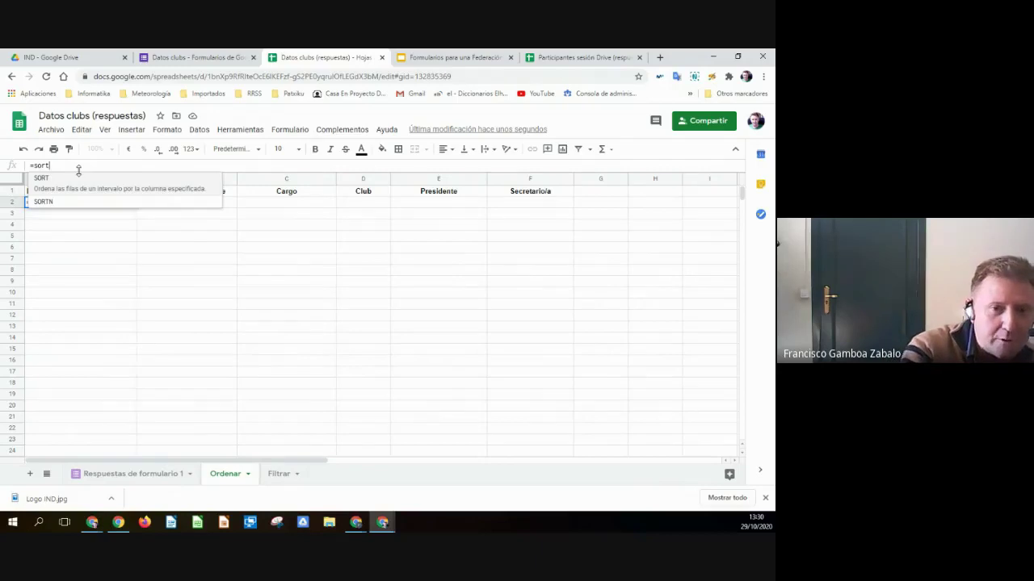
pyautogui.write('(')
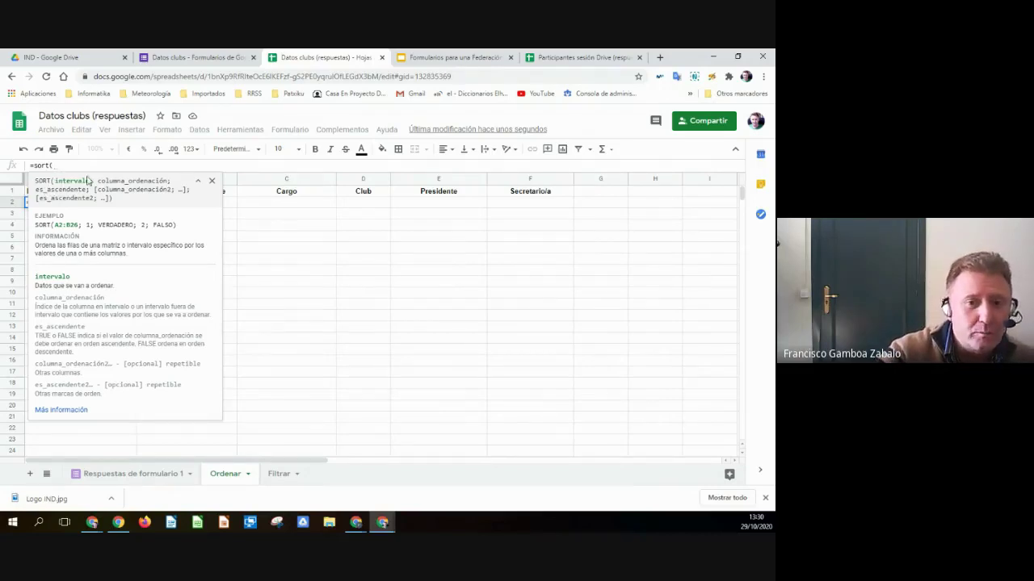
# - Select 'Respuestas de formulario 1'!B2:G21 as the range for the new SORT formula
pyautogui.click(134, 474)
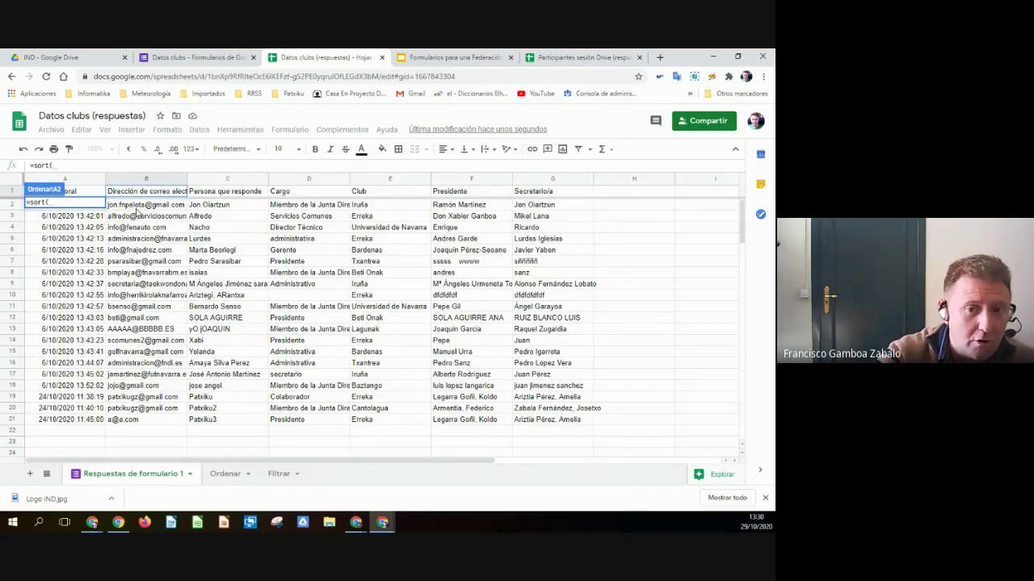
pyautogui.moveTo(134, 208); pyautogui.dragTo(557, 424)
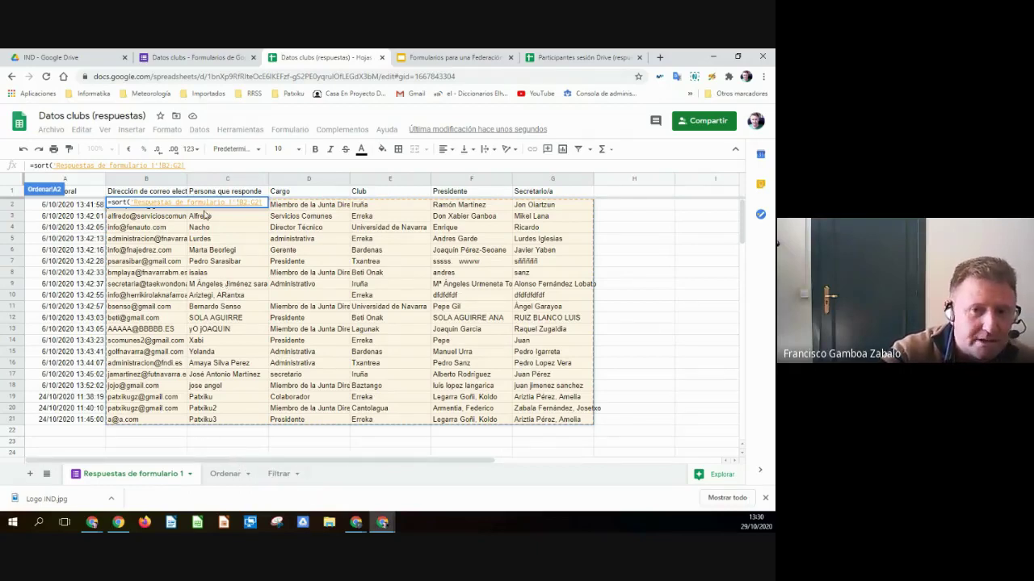
pyautogui.click(191, 165)
# - Make the range open-ended B2:G and finish with ;4;verdadero) to sort ascending by Club
pyautogui.press('BackSpace')
pyautogui.press('BackSpace')
pyautogui.press('BackSpace')
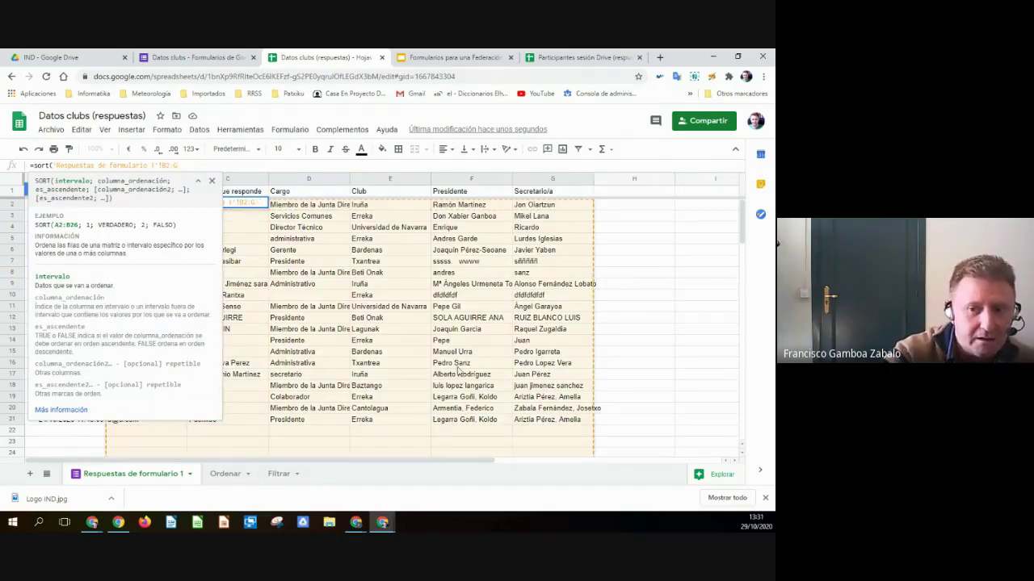
pyautogui.scroll(-5, 496, 395)
pyautogui.scroll(5, 496, 398)
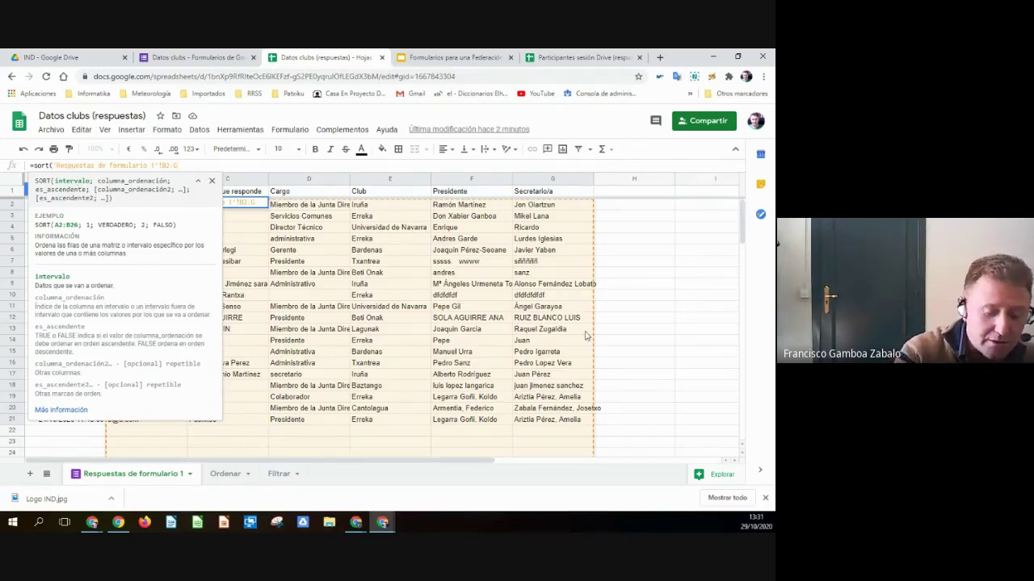
pyautogui.write(';')
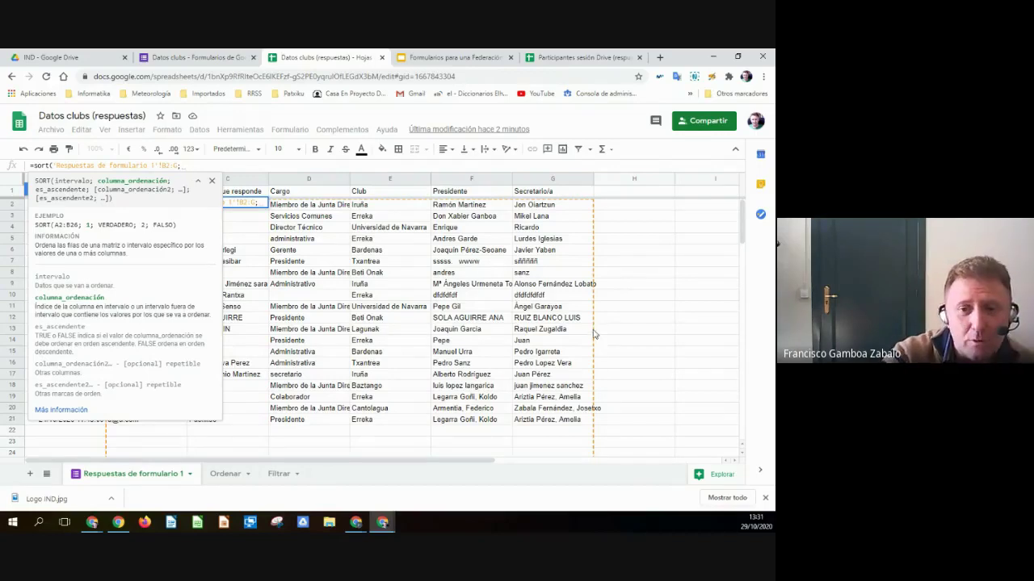
pyautogui.click(198, 182)
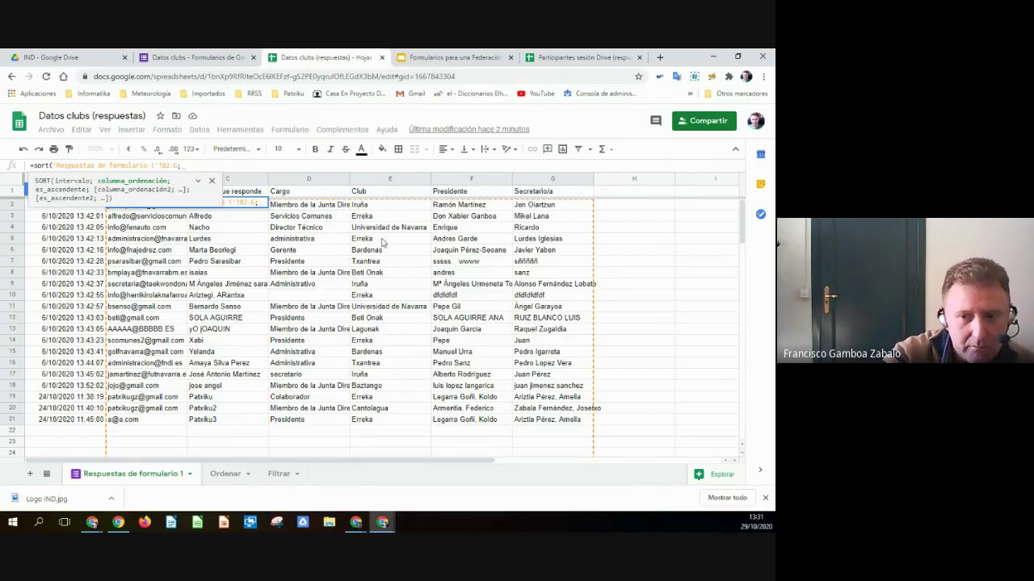
pyautogui.write('4')
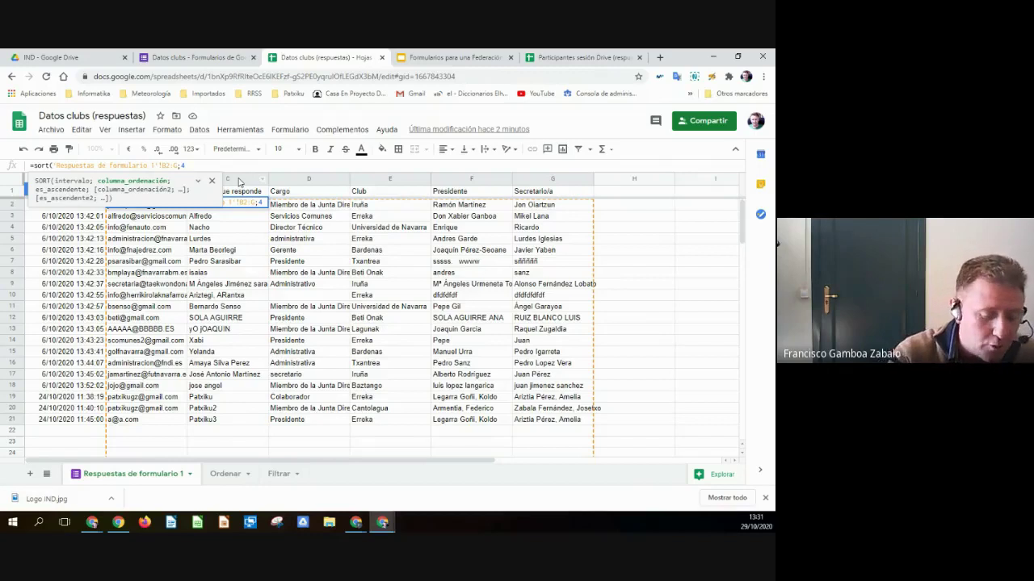
pyautogui.write(';')
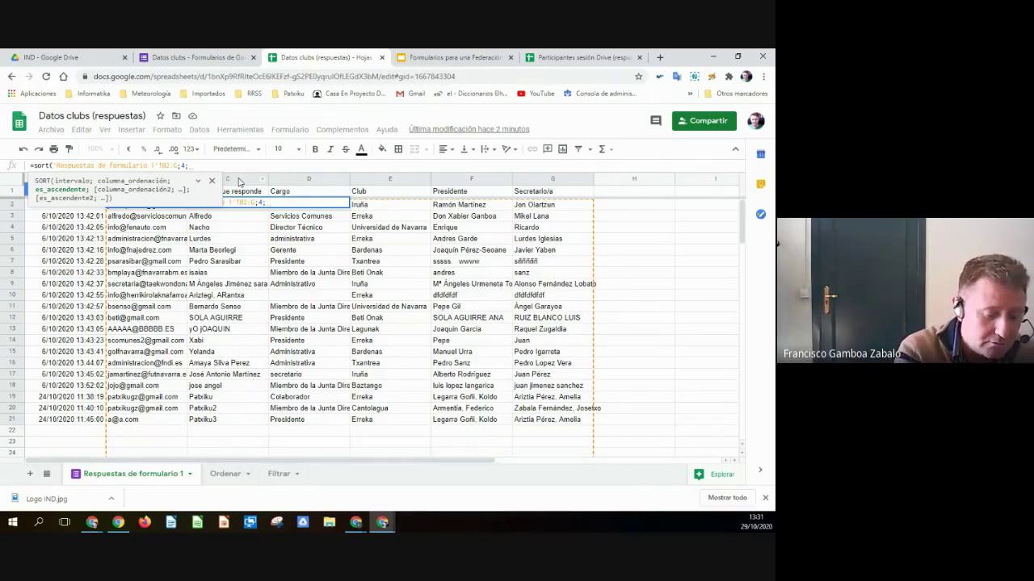
pyautogui.write('verdadero')
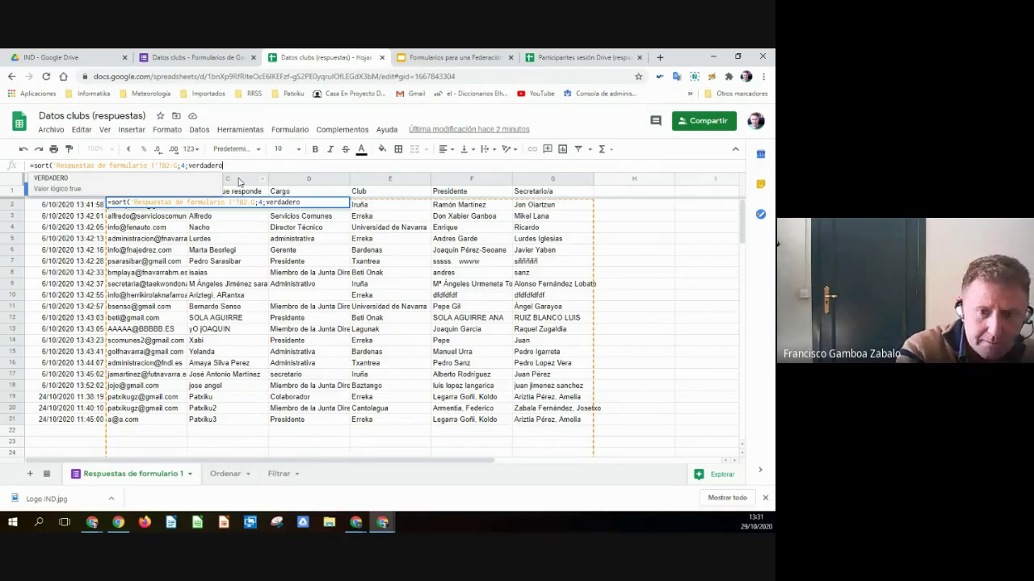
pyautogui.write(')')
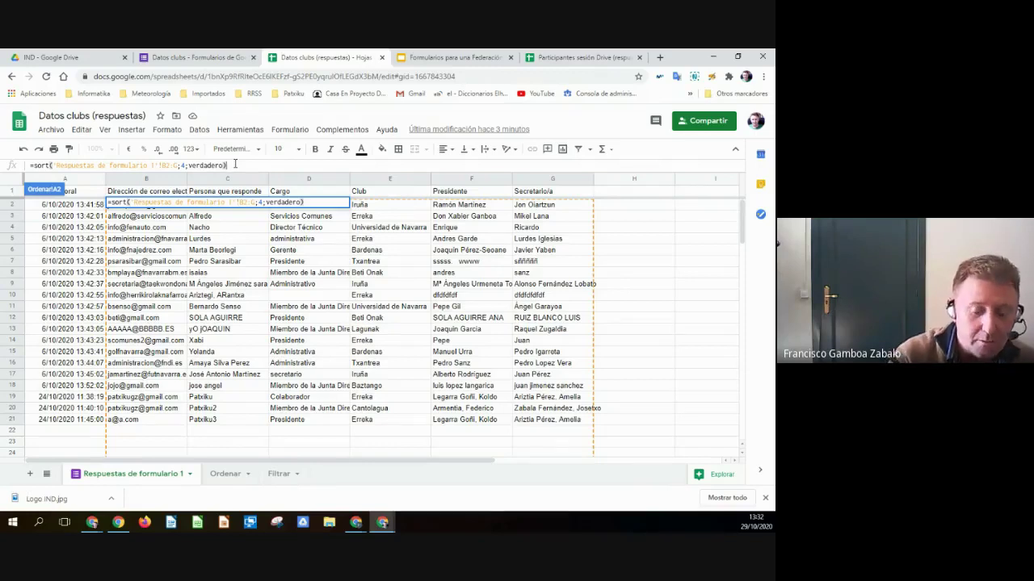
pyautogui.press('Return')
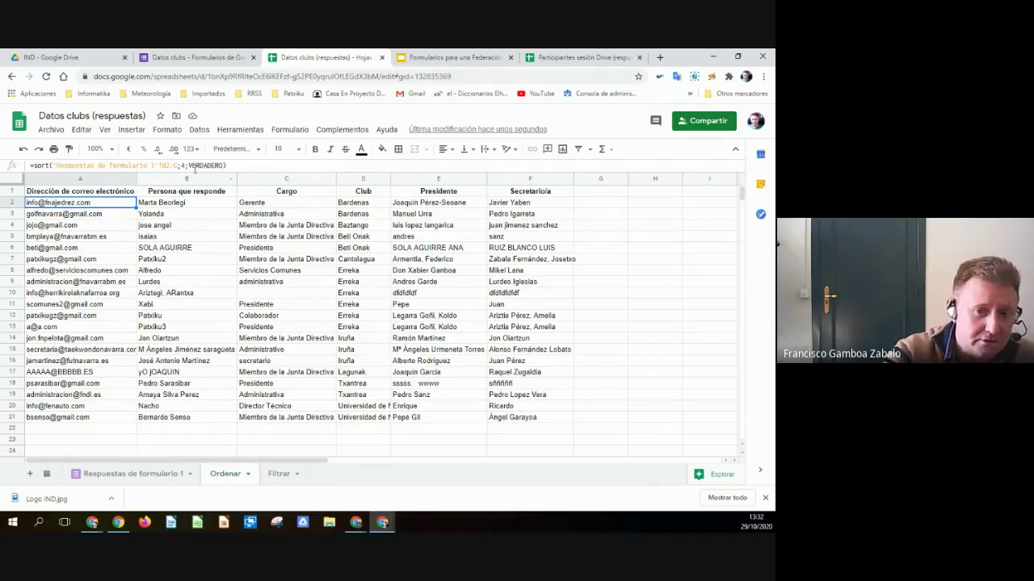
# - Add a second ascending key on column 3 to the SORT formula, fixing the extra parenthesis
pyautogui.click(225, 166)
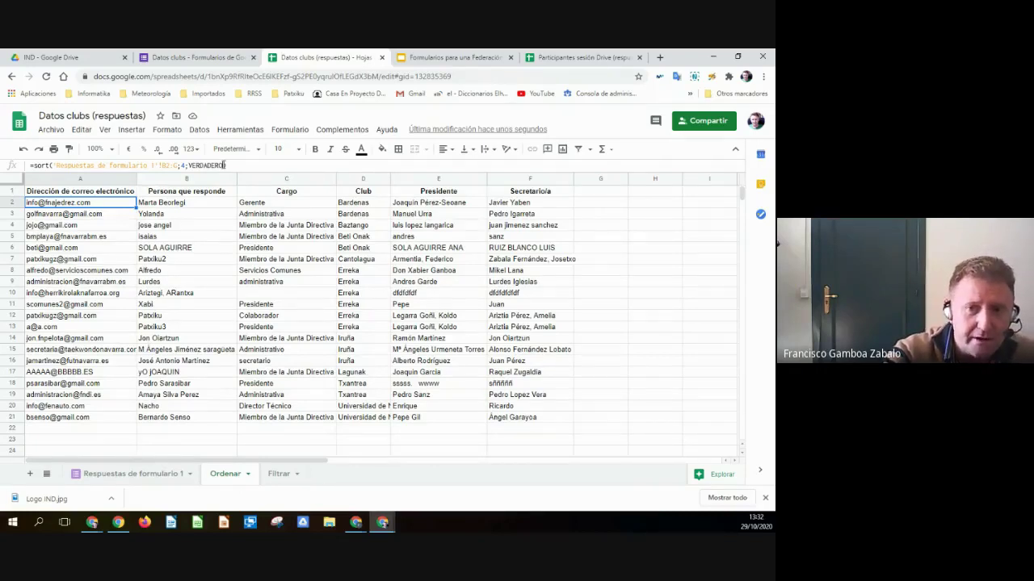
pyautogui.write(')')
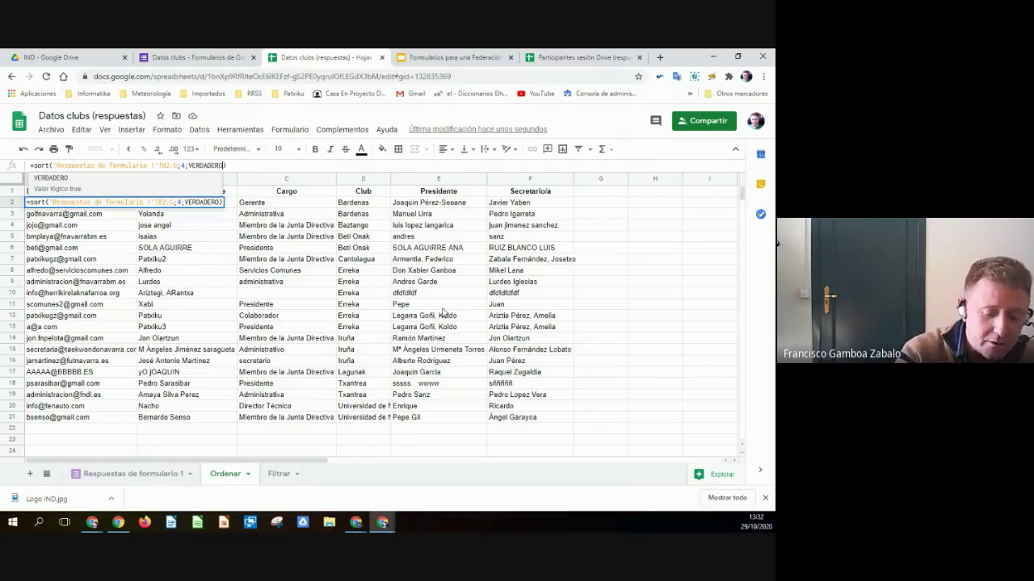
pyautogui.write(';')
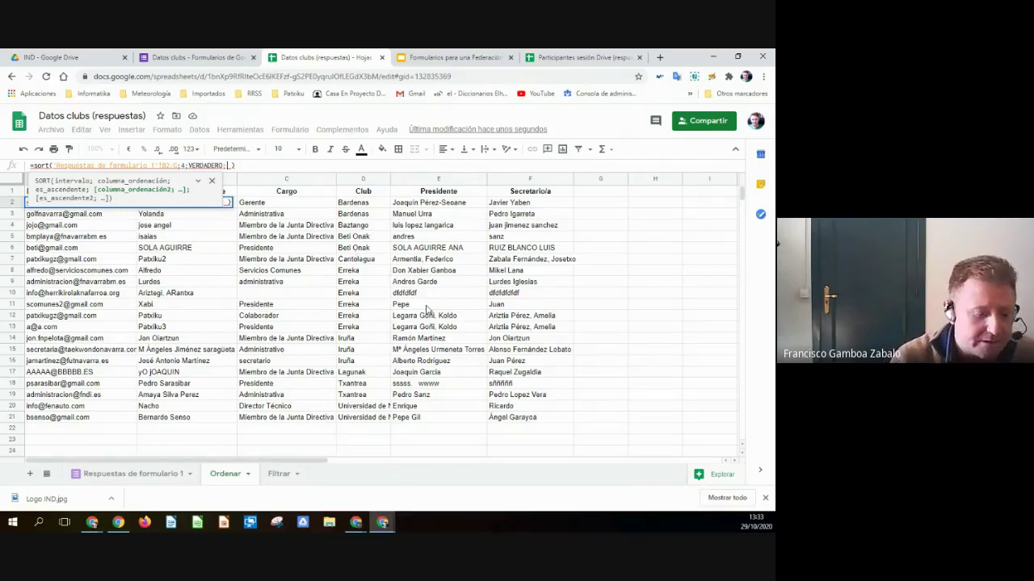
pyautogui.write('3')
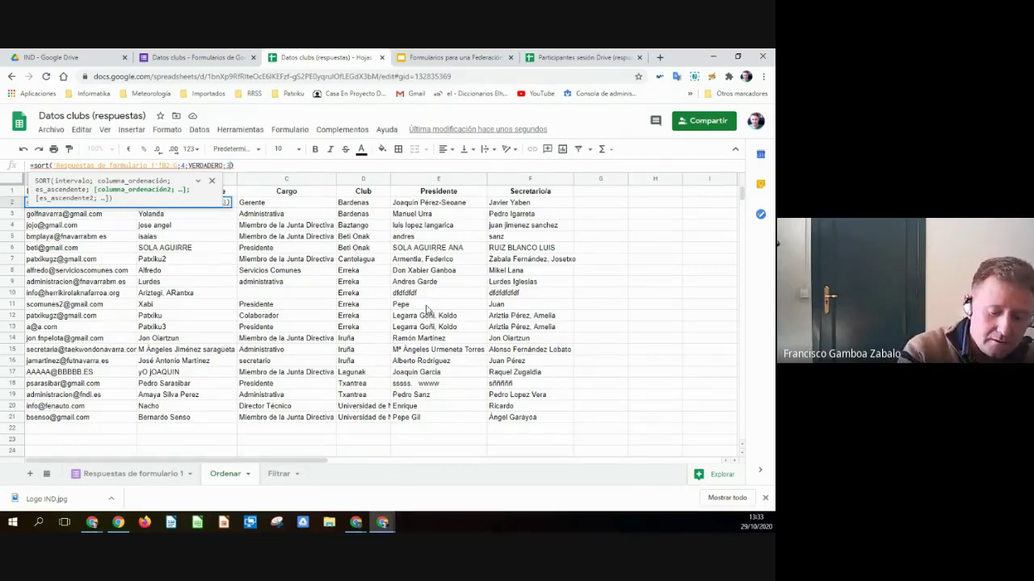
pyautogui.write(';')
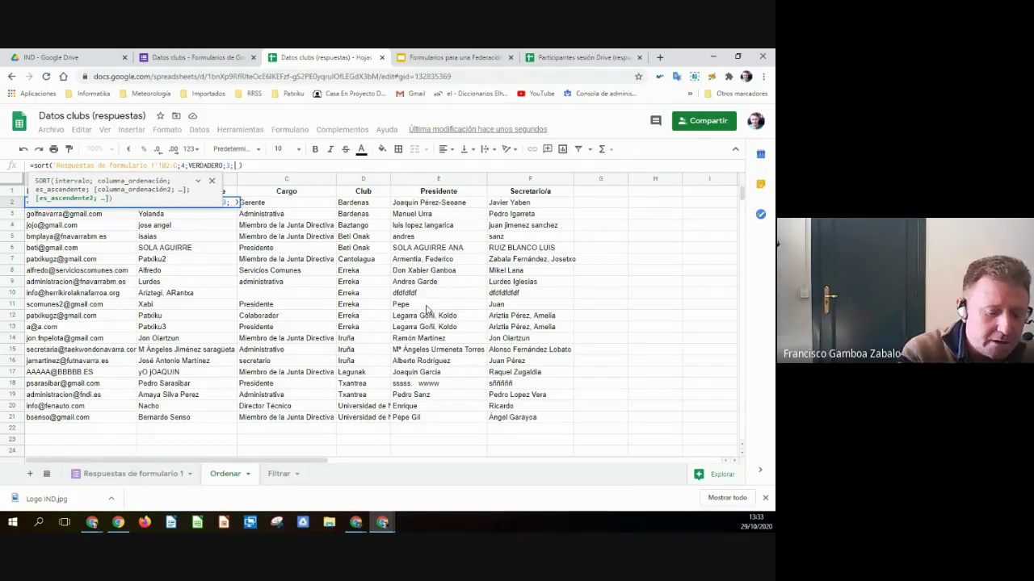
pyautogui.write('dadero')
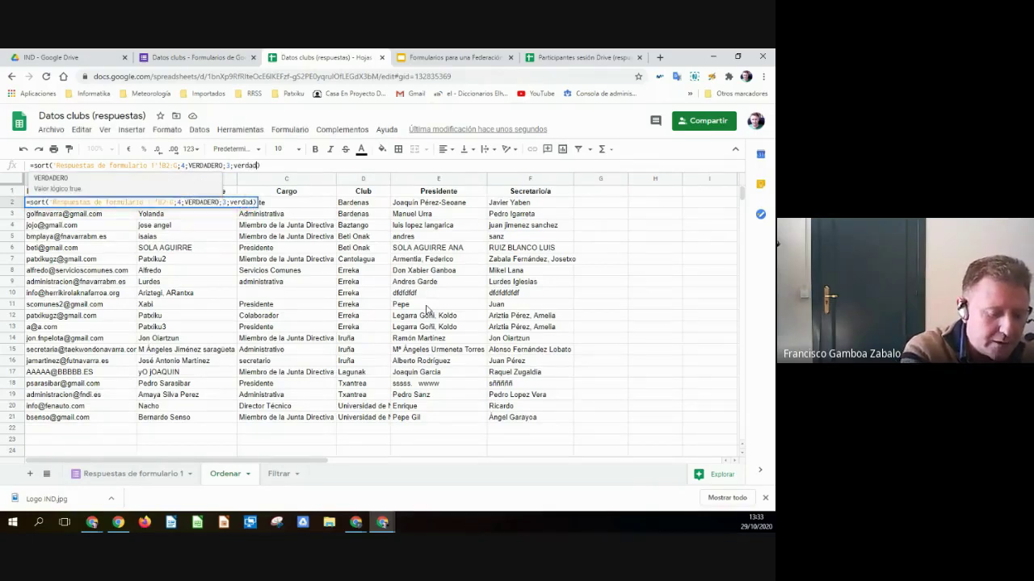
pyautogui.write(')')
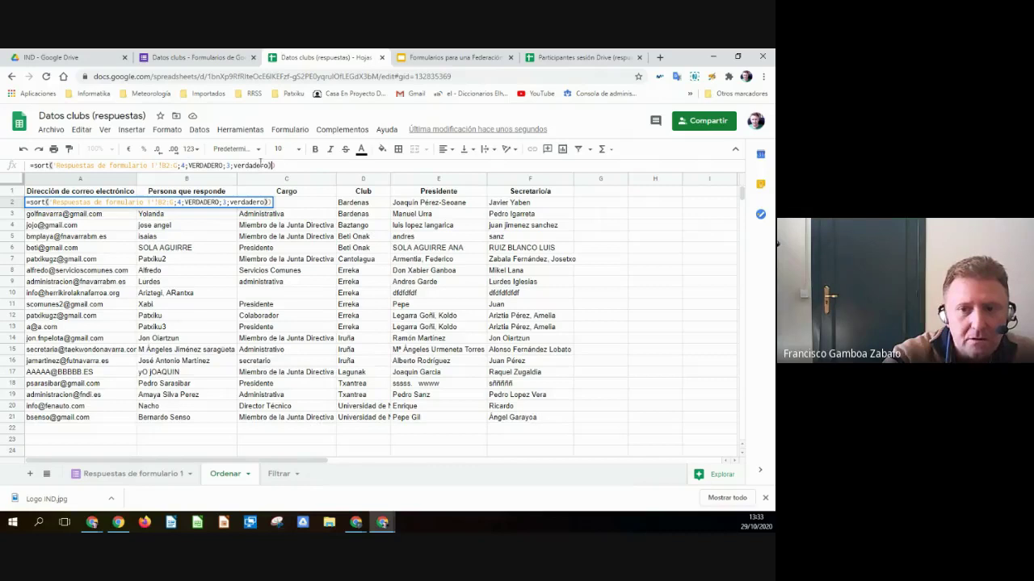
pyautogui.press('BackSpace')
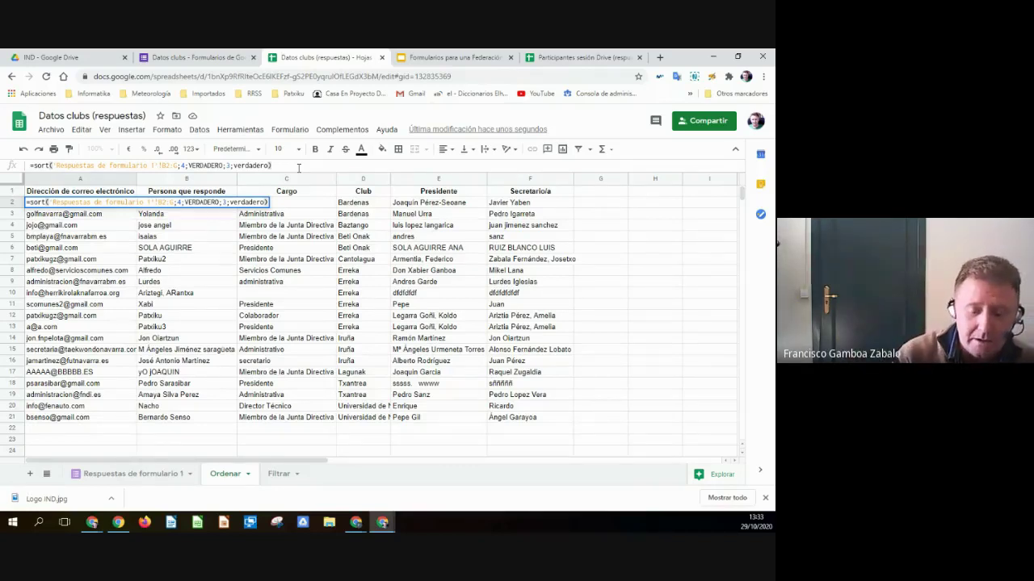
pyautogui.press('Return')
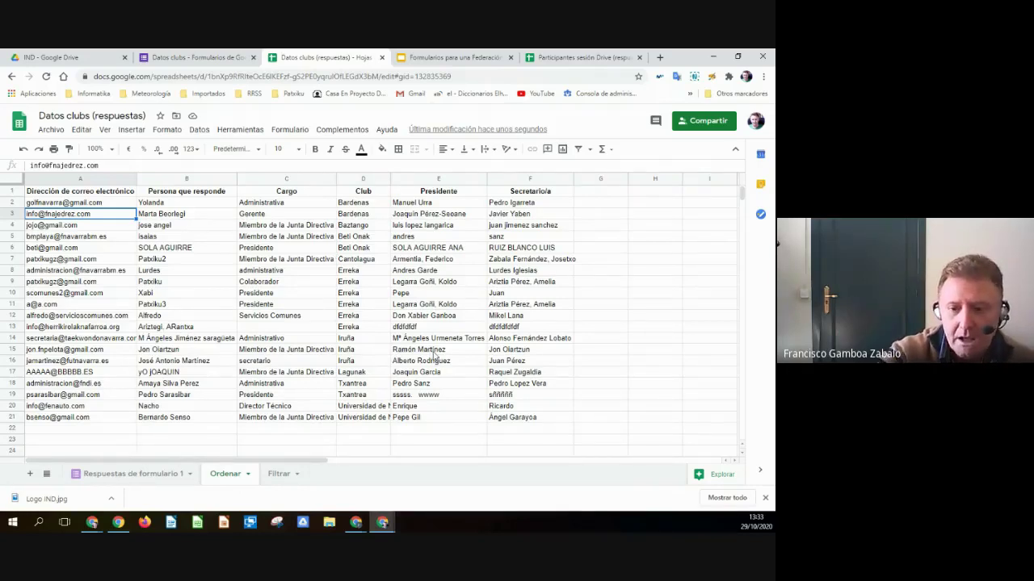
# - Create a filter on the Respuestas de formulario 1 table from the Club header
pyautogui.click(283, 476)
pyautogui.click(129, 476)
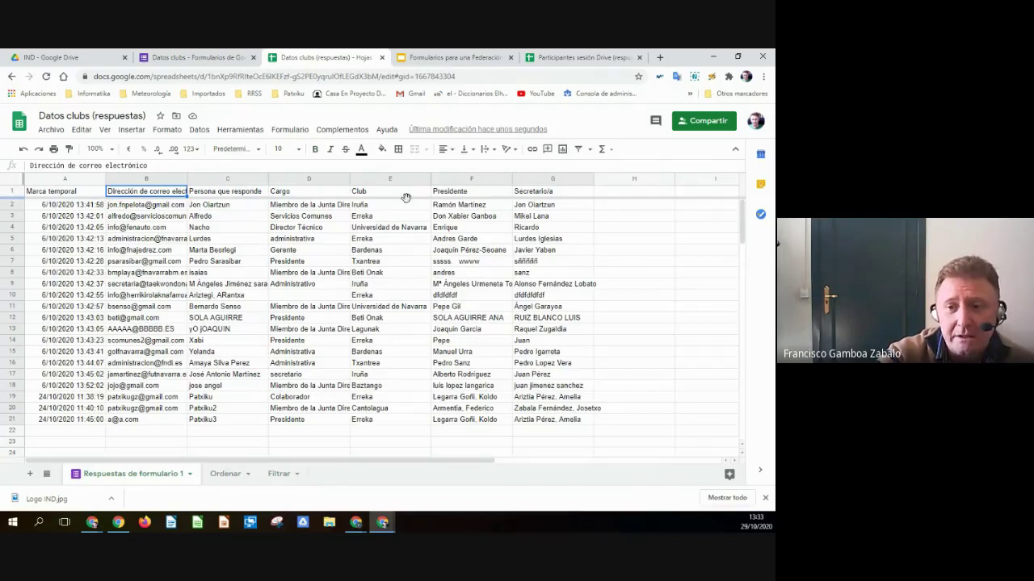
pyautogui.click(380, 206)
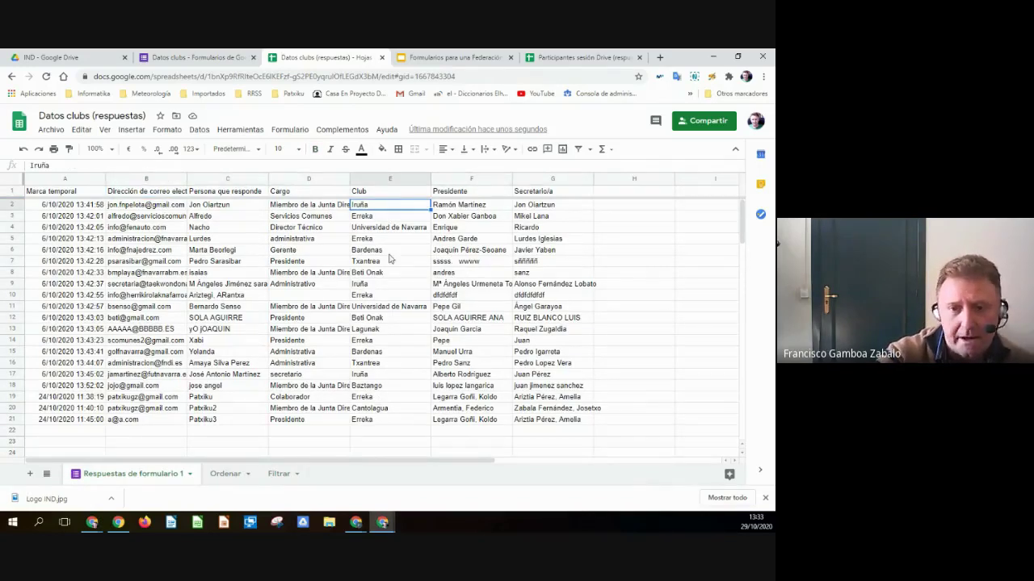
pyautogui.click(377, 192)
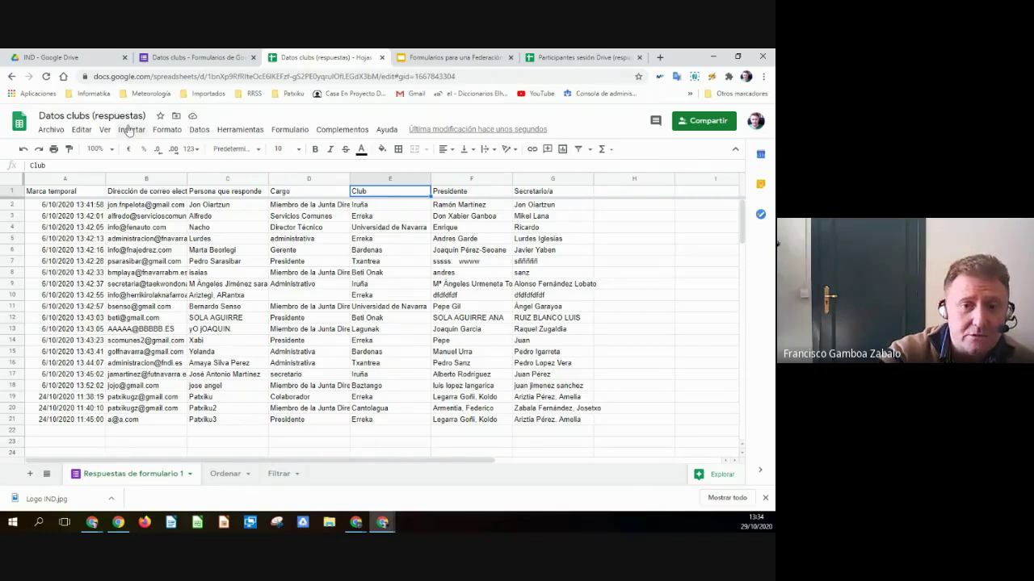
pyautogui.click(198, 130)
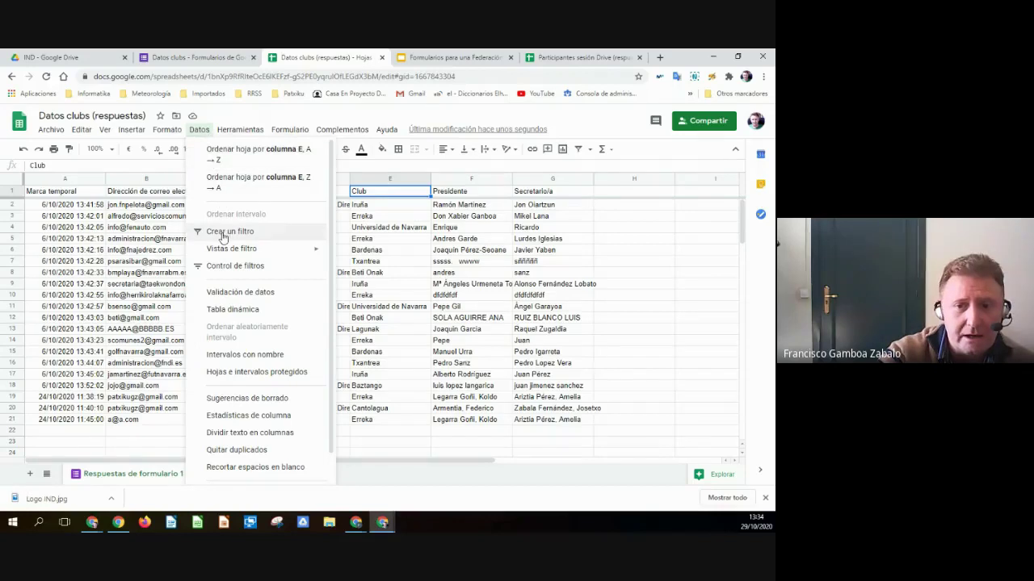
pyautogui.press('Return')
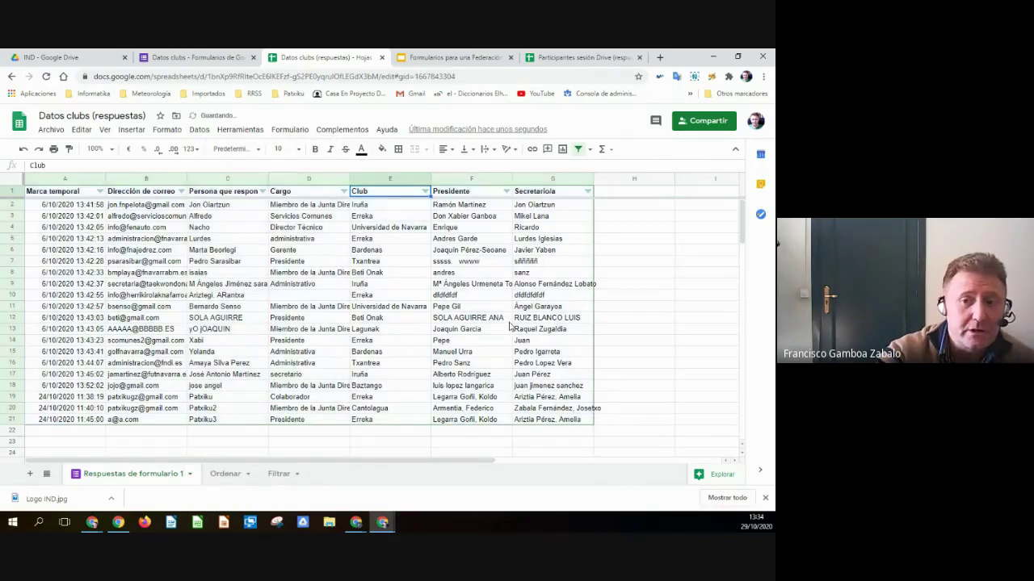
# - Filter the Club column to show only the Erreka rows
pyautogui.click(424, 192)
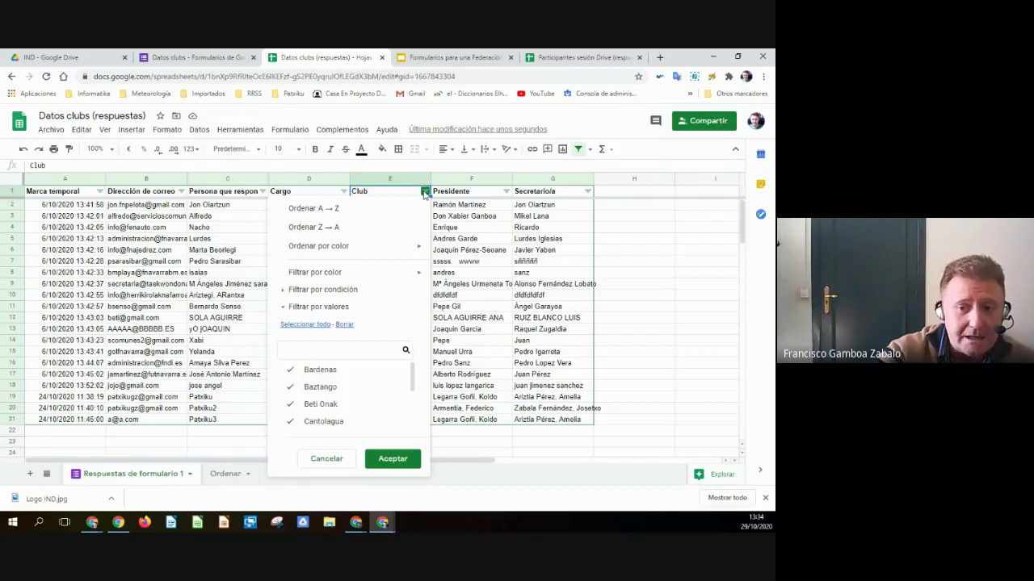
pyautogui.click(346, 325)
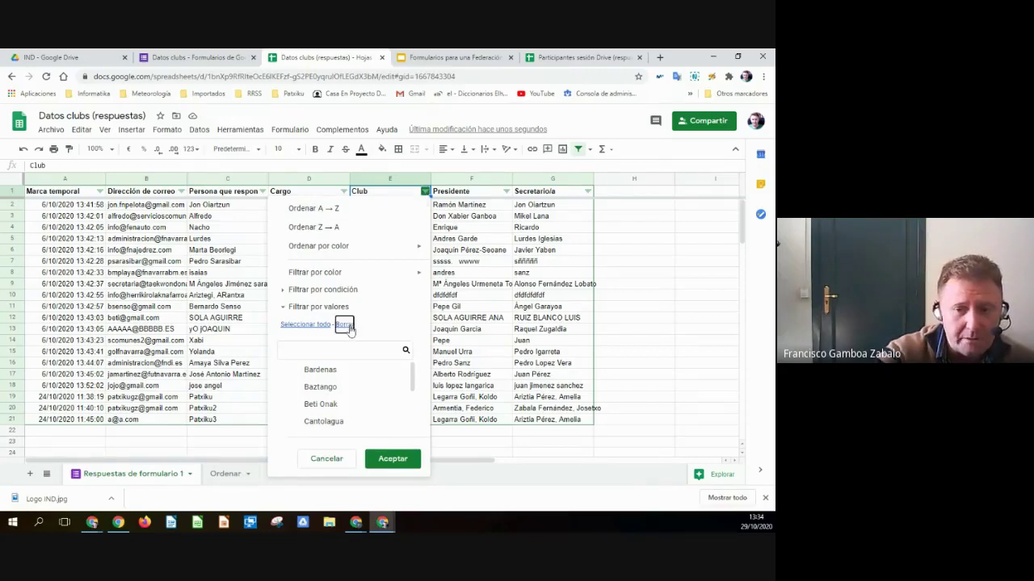
pyautogui.scroll(-5, 335, 408)
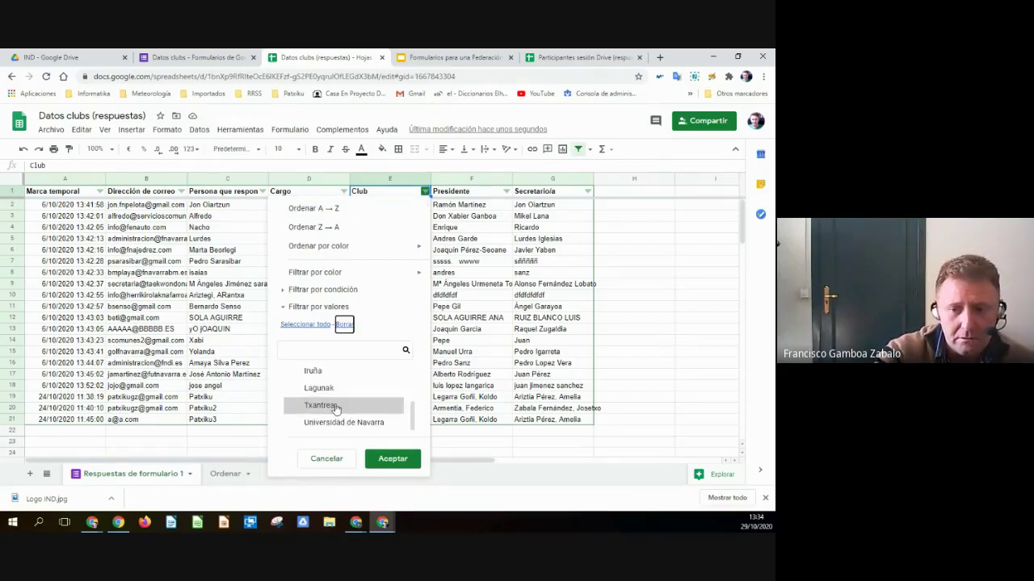
pyautogui.scroll(3, 335, 407)
pyautogui.click(319, 407)
pyautogui.click(399, 460)
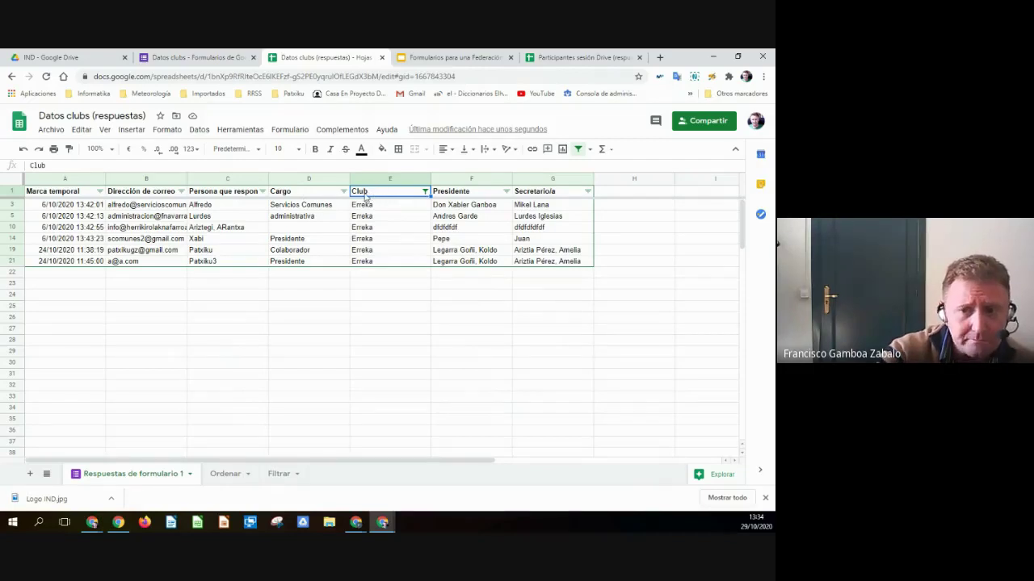
# - Turn off the filter to show all responses again and go to the Filtrar sheet
pyautogui.click(425, 191)
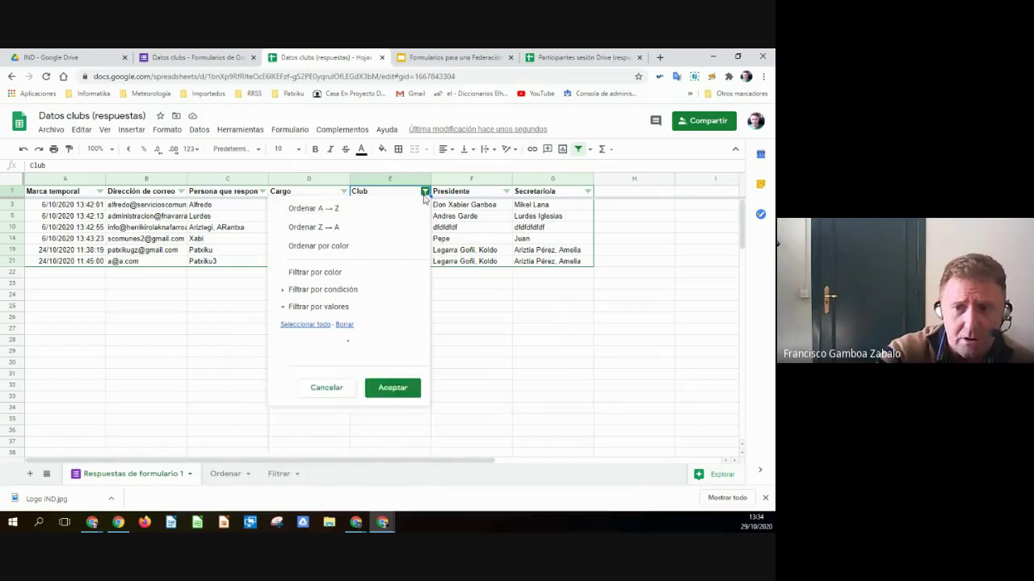
pyautogui.click(197, 131)
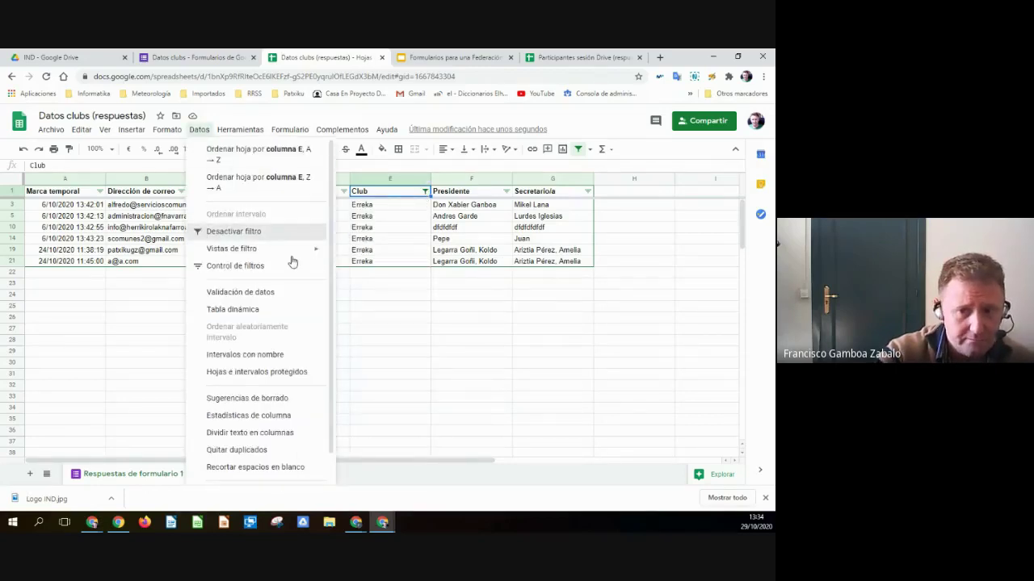
pyautogui.click(227, 234)
pyautogui.click(288, 479)
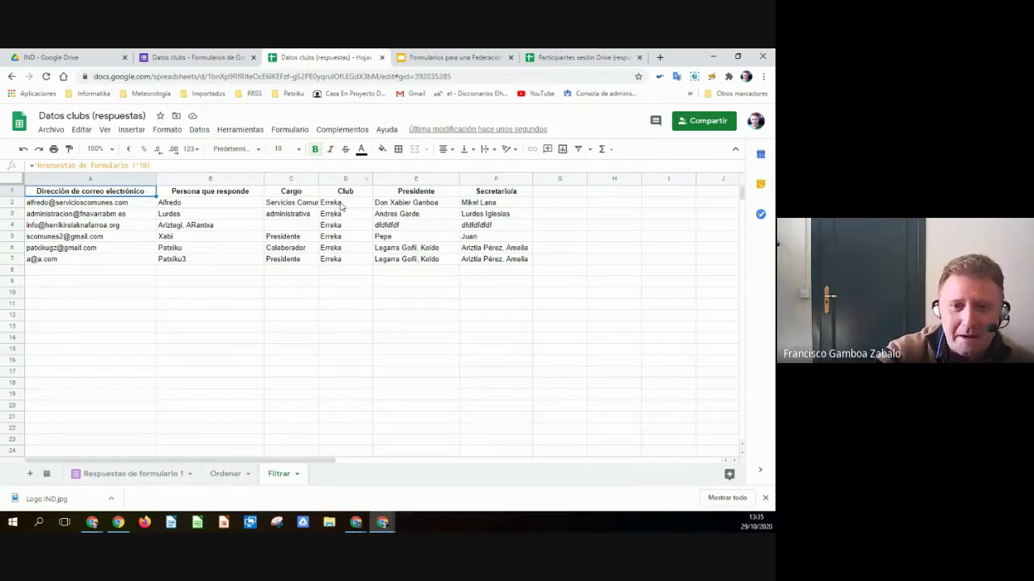
# - Review the Erreka FILTER formula in Filtrar!A2 with its help, then delete it
pyautogui.click(90, 207)
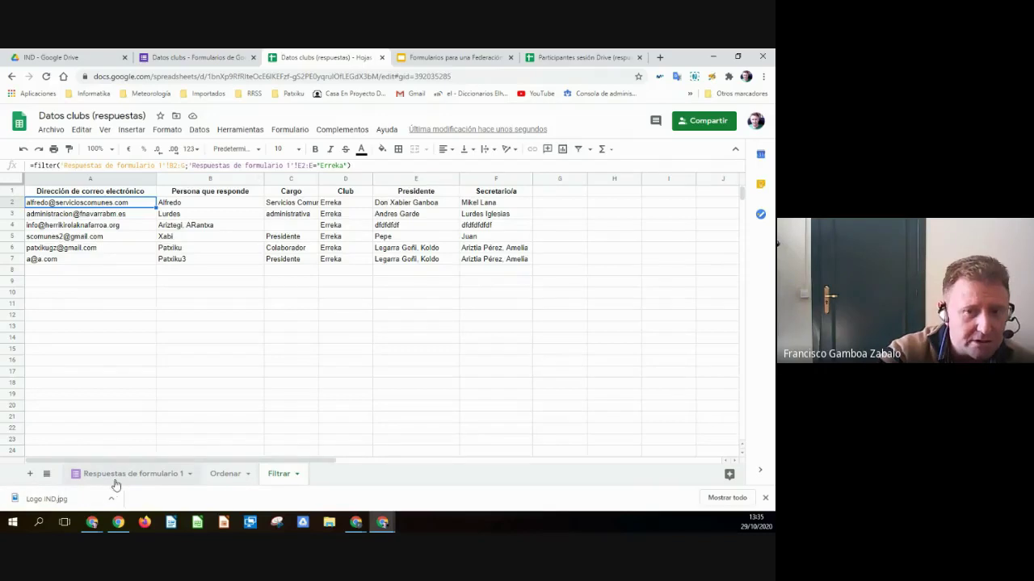
pyautogui.click(56, 165)
pyautogui.click(197, 181)
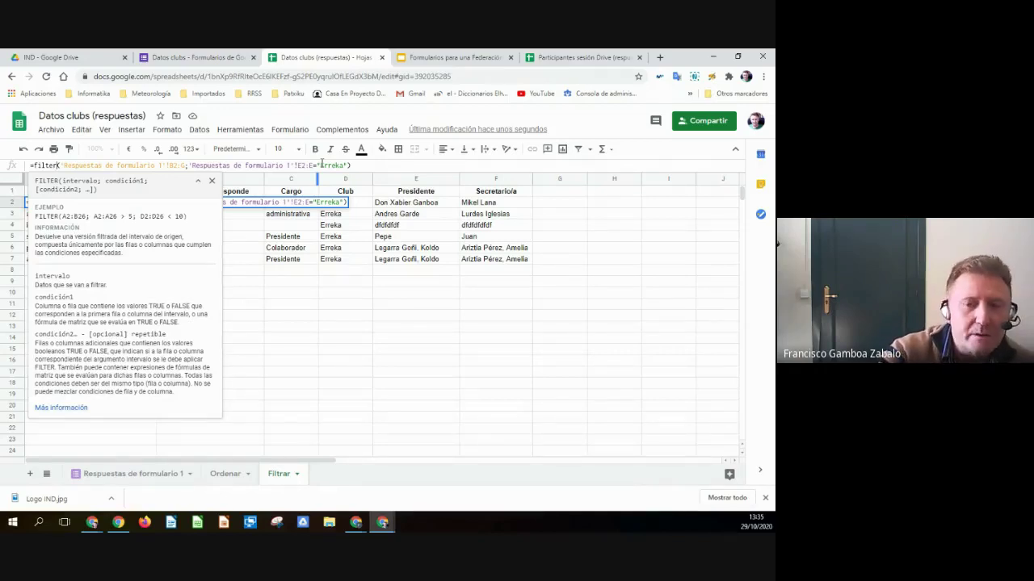
pyautogui.click(333, 226)
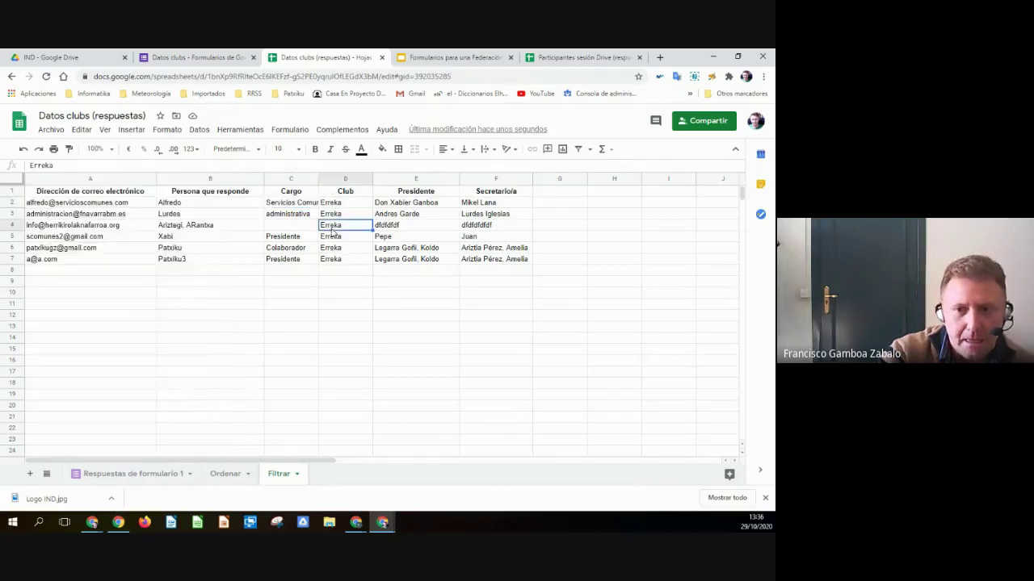
pyautogui.click(71, 205)
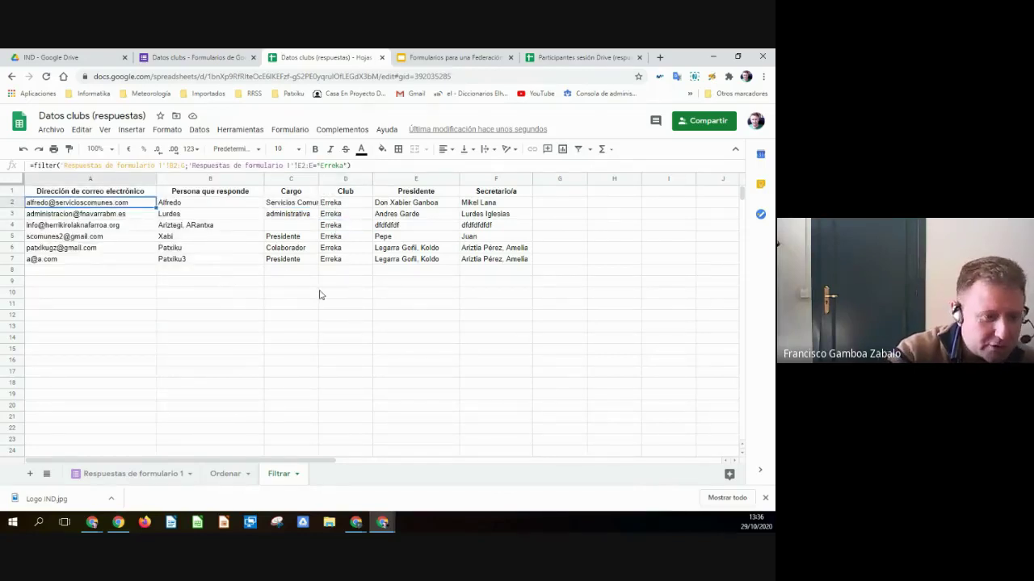
pyautogui.press('Delete')
pyautogui.click(60, 164)
# - Enter =filter( in cell A2 of the Filtrar sheet
pyautogui.write('=')
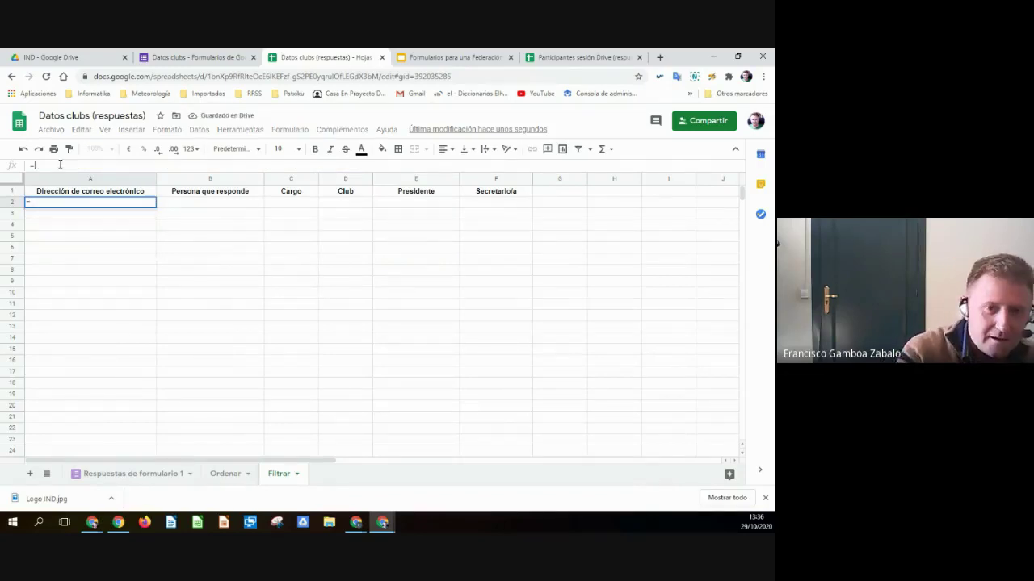
pyautogui.write('fil')
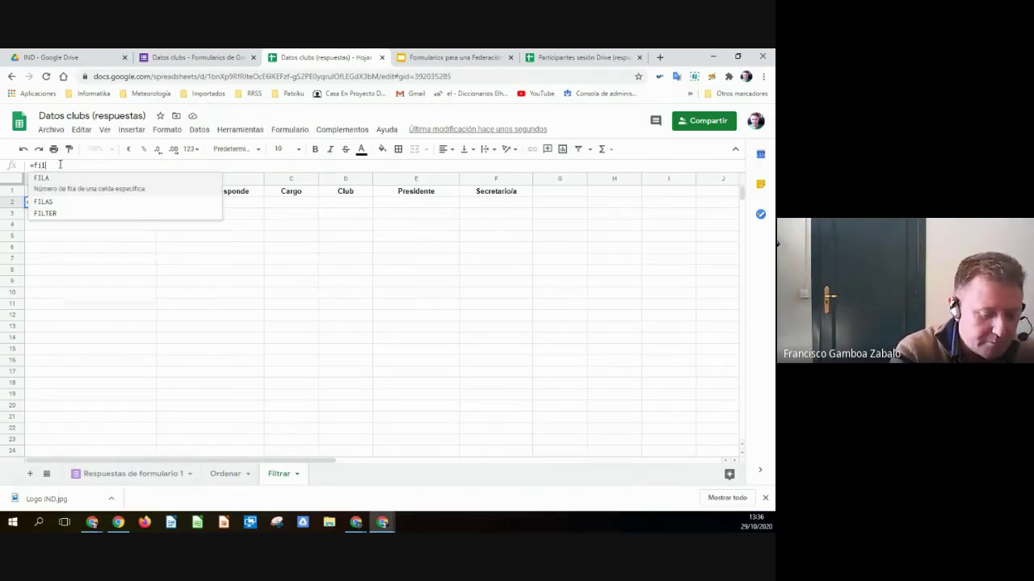
pyautogui.write('ter')
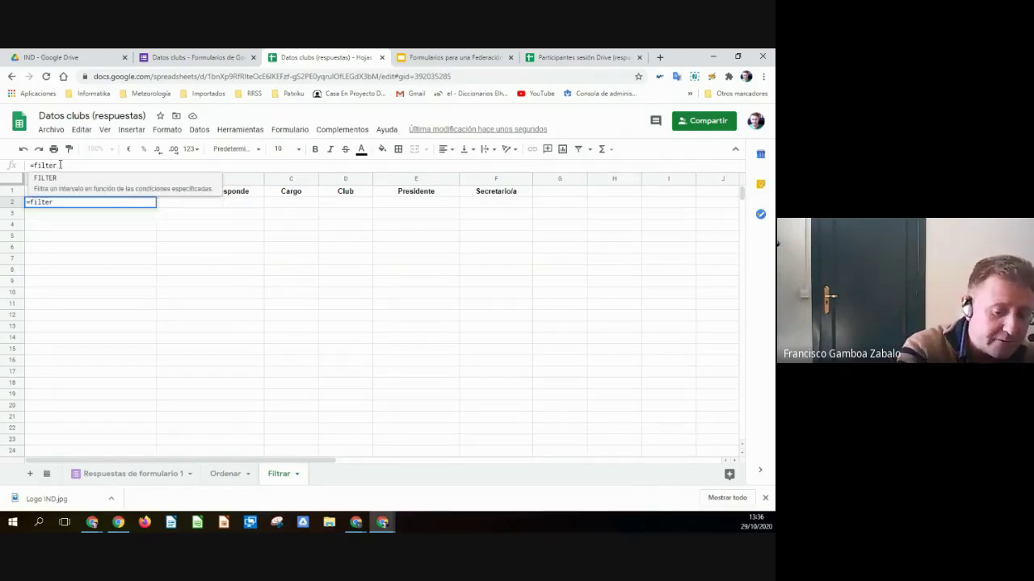
pyautogui.write('(')
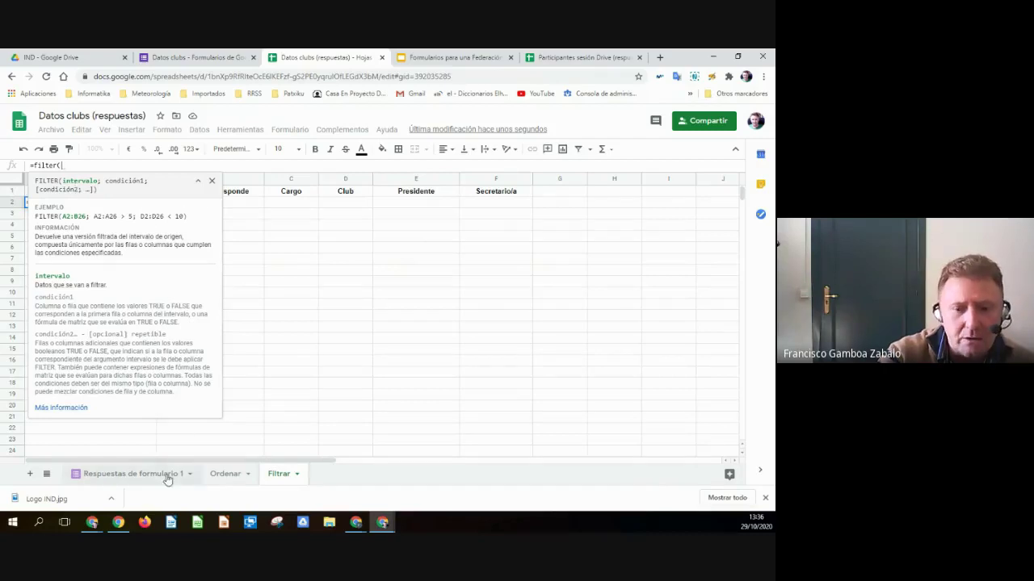
# - Set the FILTER data range to 'Respuestas de formulario 1'!B3:G
pyautogui.click(141, 474)
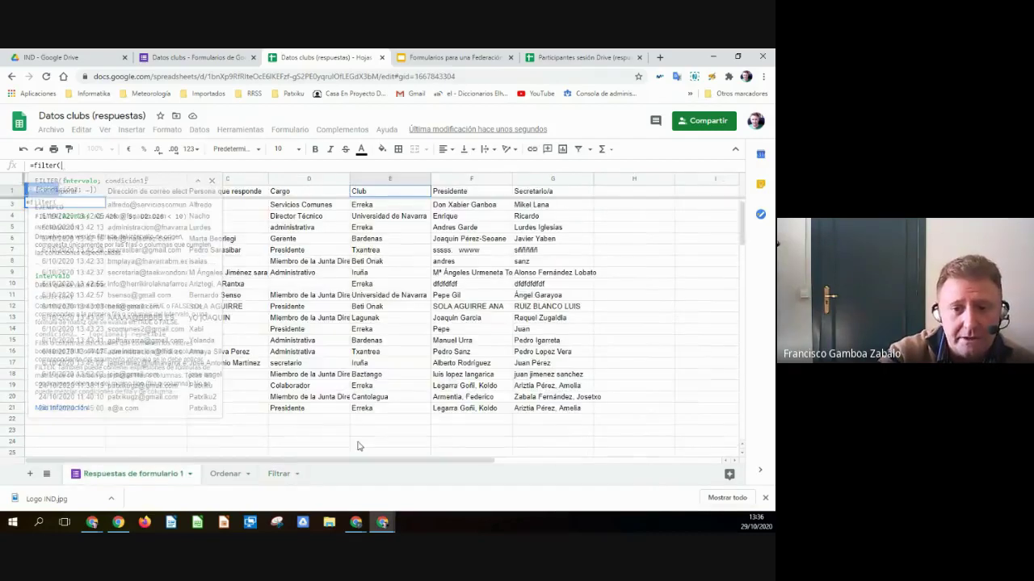
pyautogui.moveTo(145, 205); pyautogui.dragTo(390, 340)
pyautogui.moveTo(446, 371); pyautogui.dragTo(557, 408)
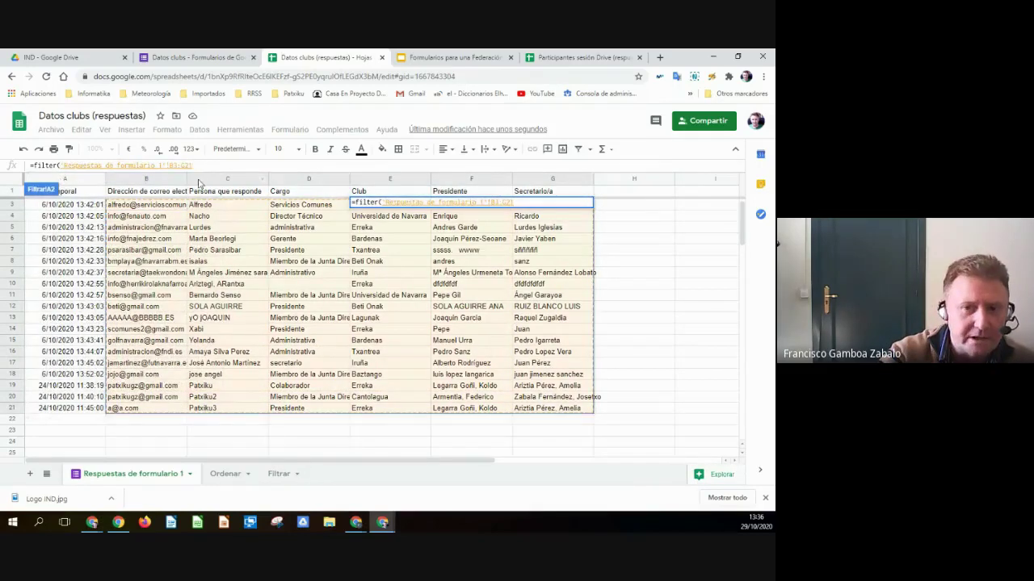
pyautogui.click(202, 166)
pyautogui.press('BackSpace')
pyautogui.press('BackSpace')
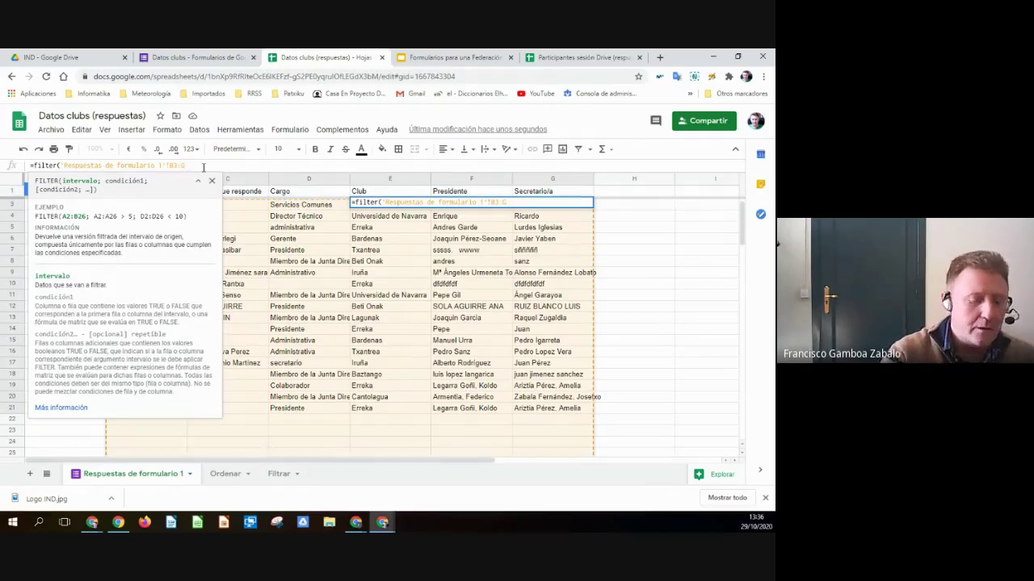
pyautogui.write(';')
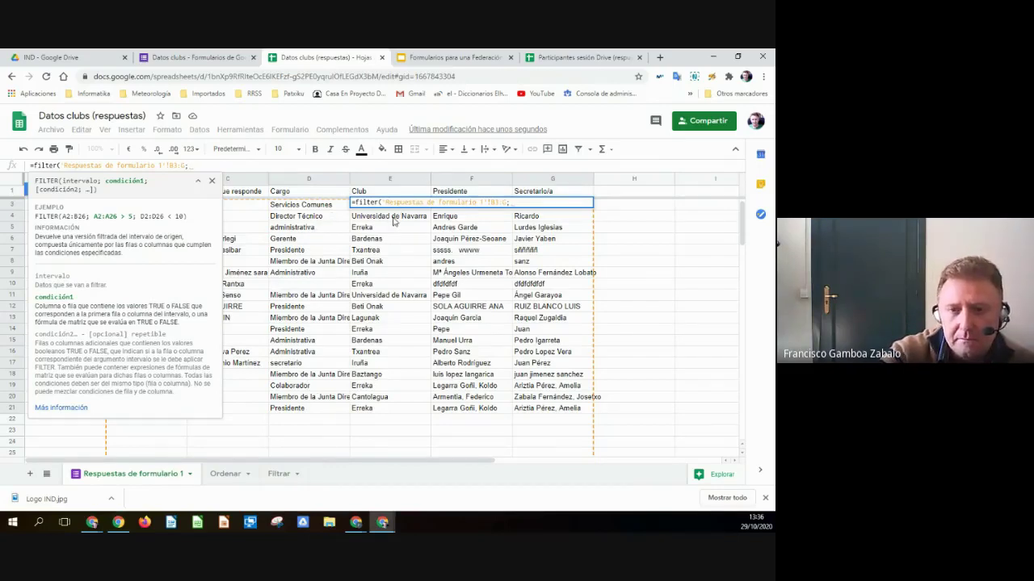
# - Add the condition 'Respuestas de formulario 1'!E2:E="Iruña" and commit, which returns #N/A
pyautogui.moveTo(393, 222); pyautogui.dragTo(395, 410)
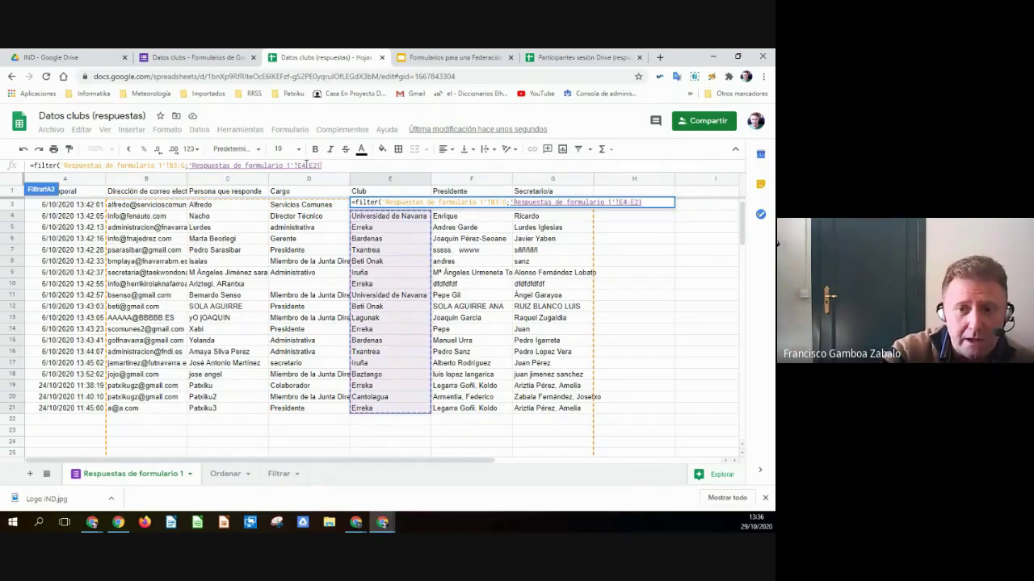
pyautogui.click(306, 165)
pyautogui.press('BackSpace')
pyautogui.write('2')
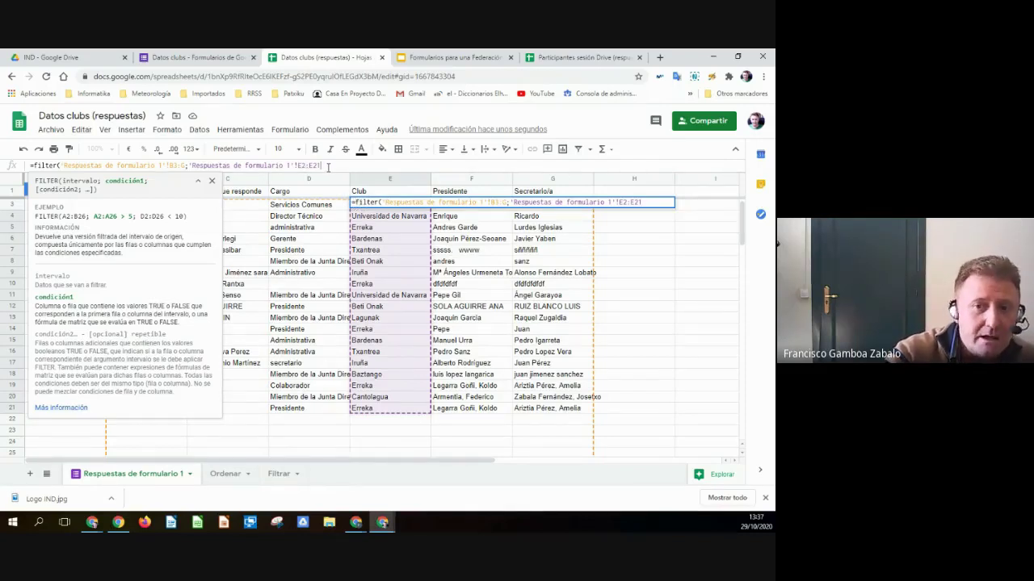
pyautogui.press('BackSpace')
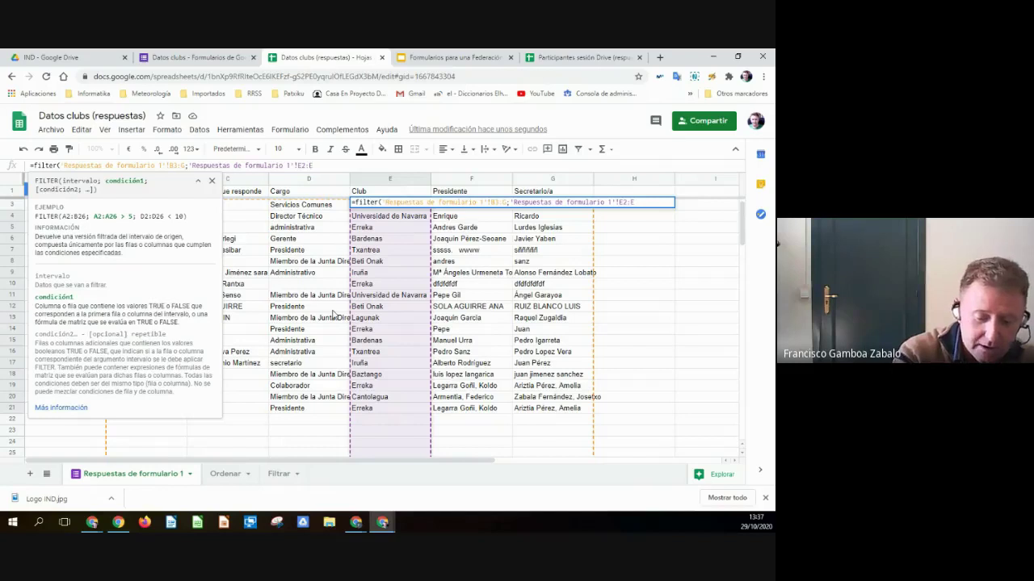
pyautogui.write('="')
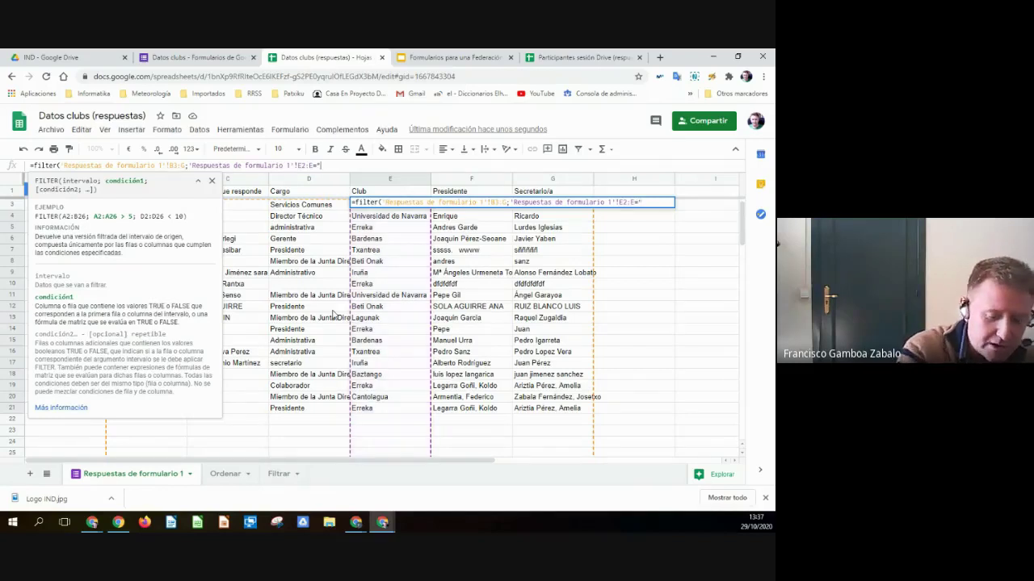
pyautogui.write('Iruña')
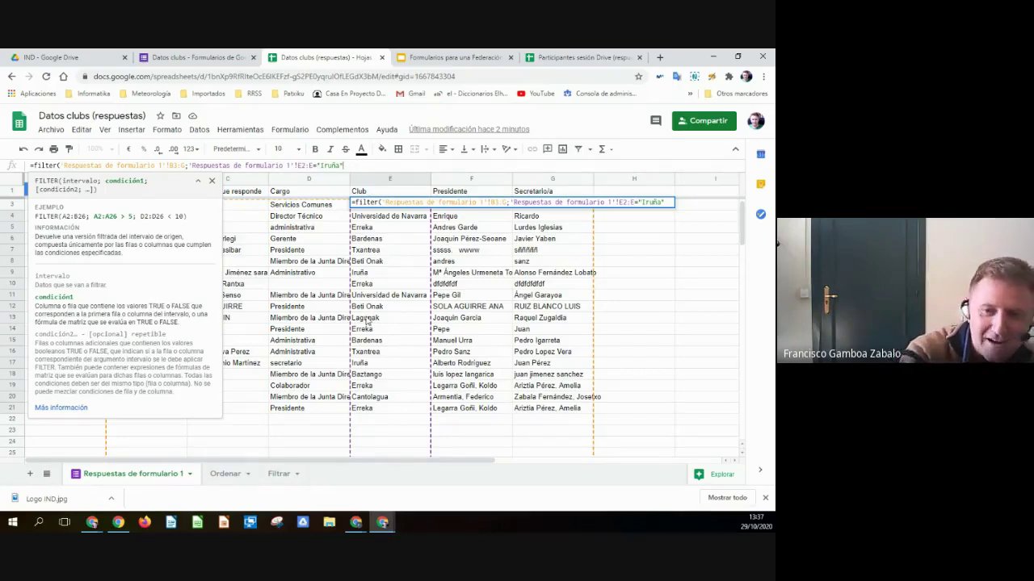
pyautogui.write(')')
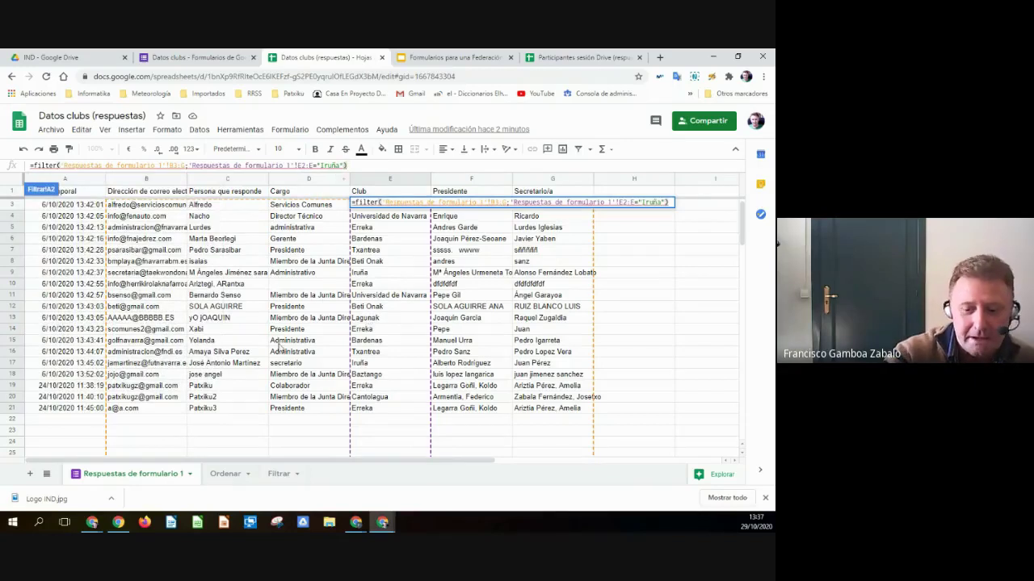
pyautogui.press('Return')
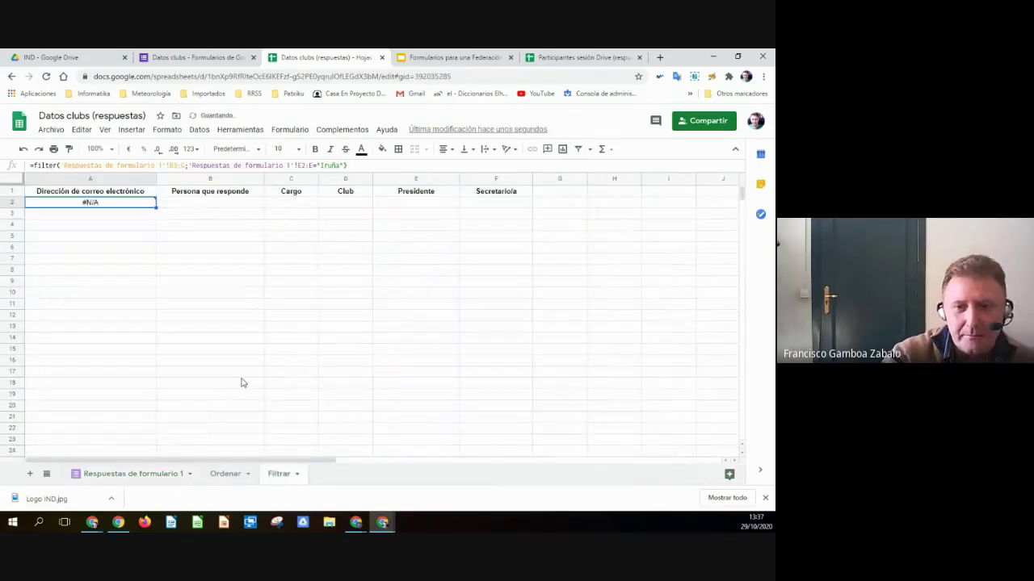
# - In the A2 FILTER formula, replace the equals sign before "Iruña" with a semicolon
pyautogui.click(315, 166)
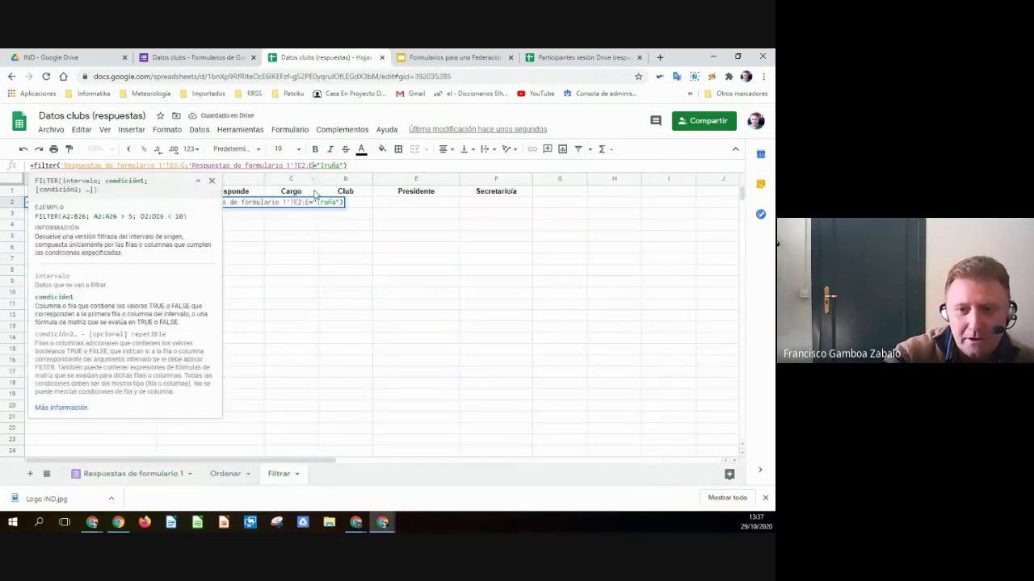
pyautogui.press('BackSpace')
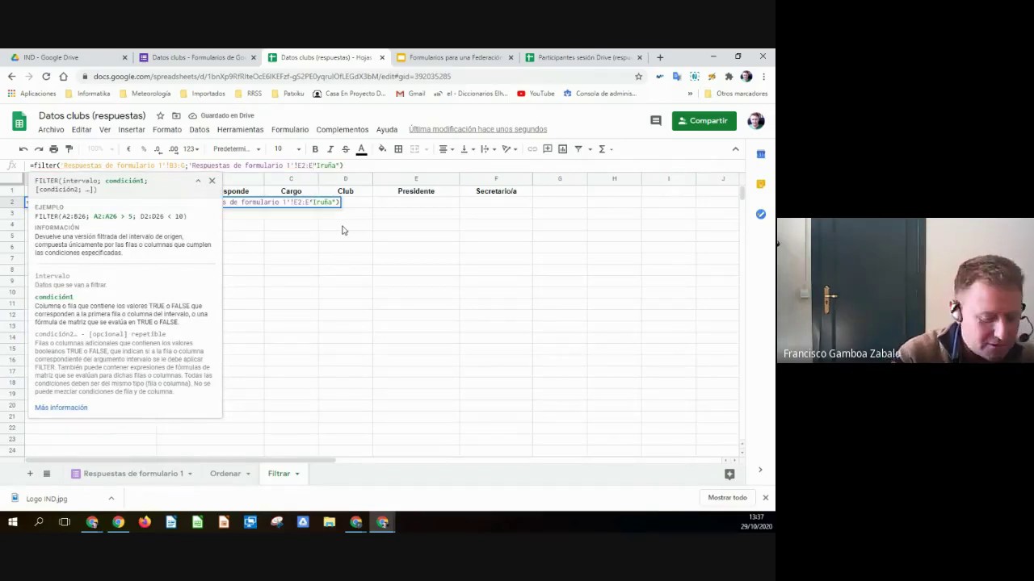
pyautogui.write(';')
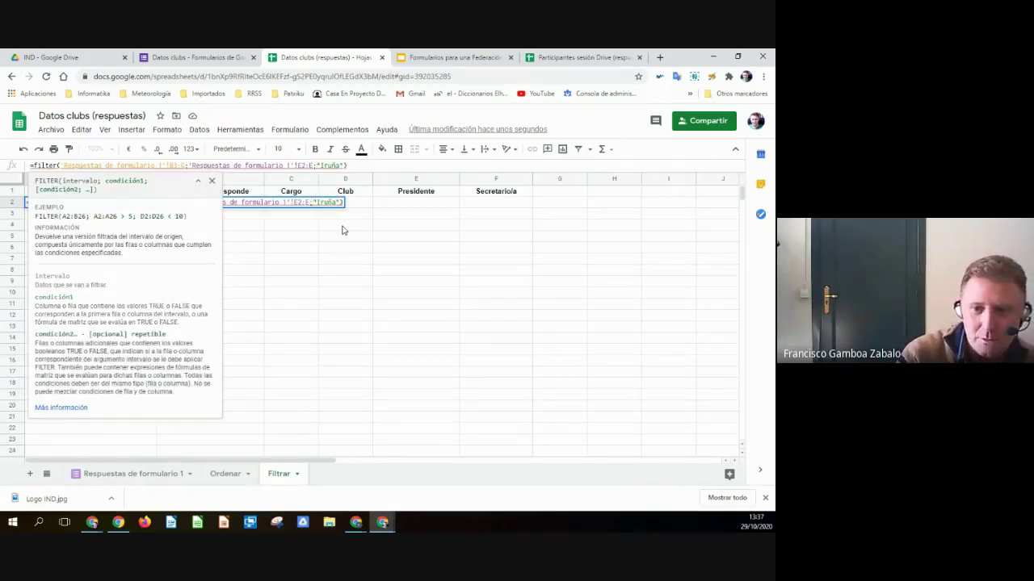
pyautogui.press('End')
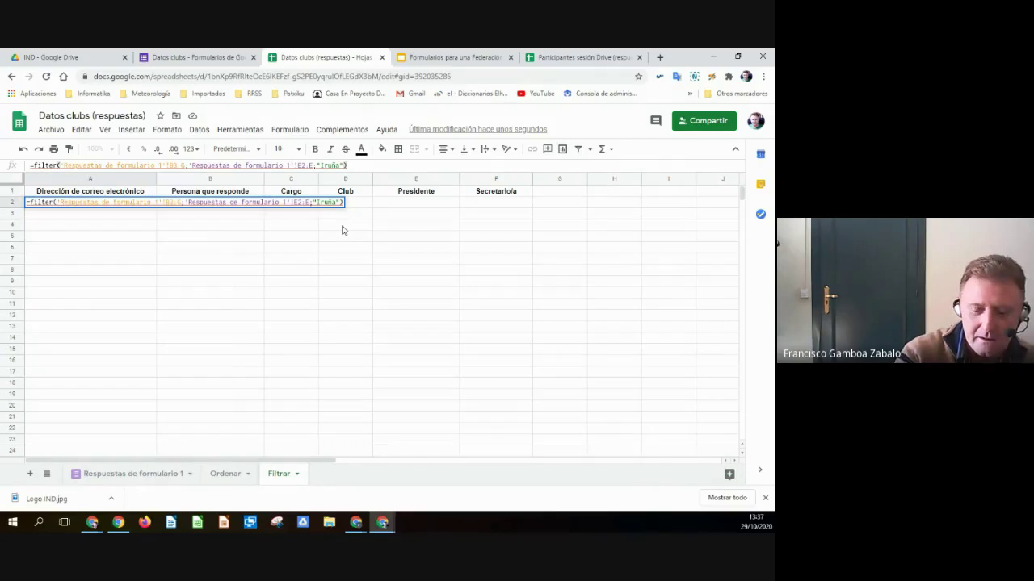
pyautogui.press('Return')
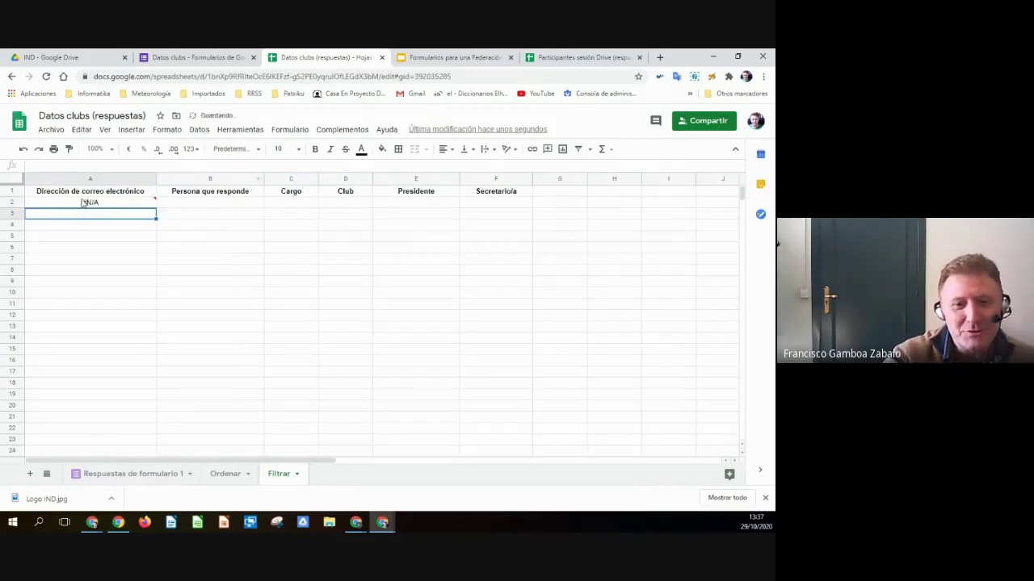
# - Restore the E2:E="Iruña" condition in A2 so the three Iruña responses are listed
pyautogui.moveTo(83, 206)
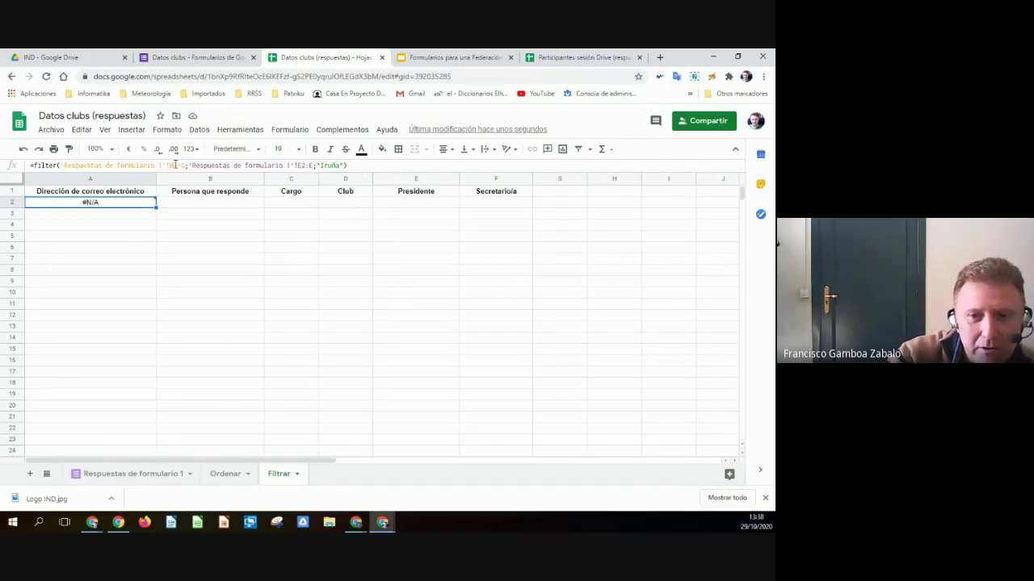
pyautogui.click(175, 163)
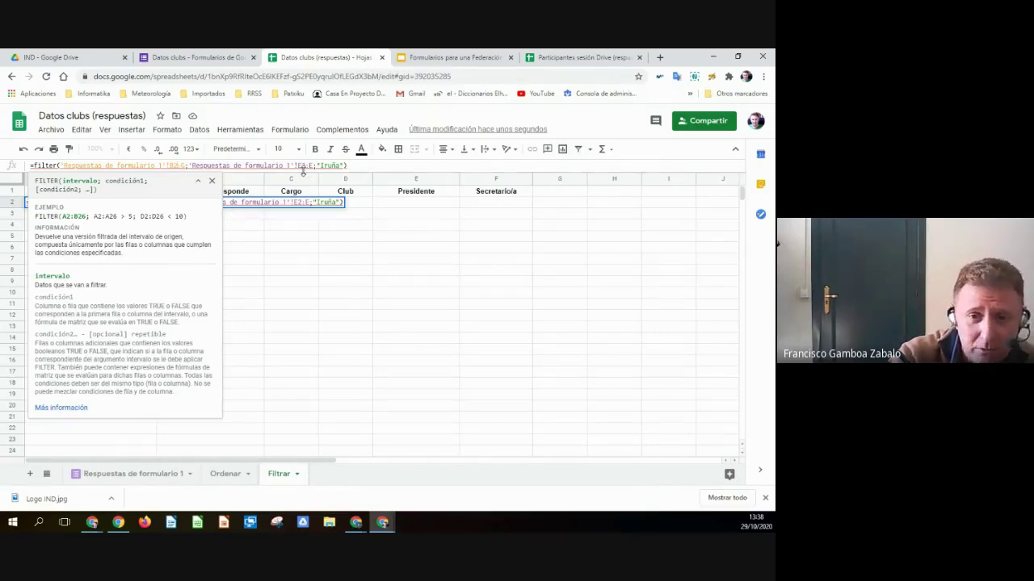
pyautogui.moveTo(214, 167)
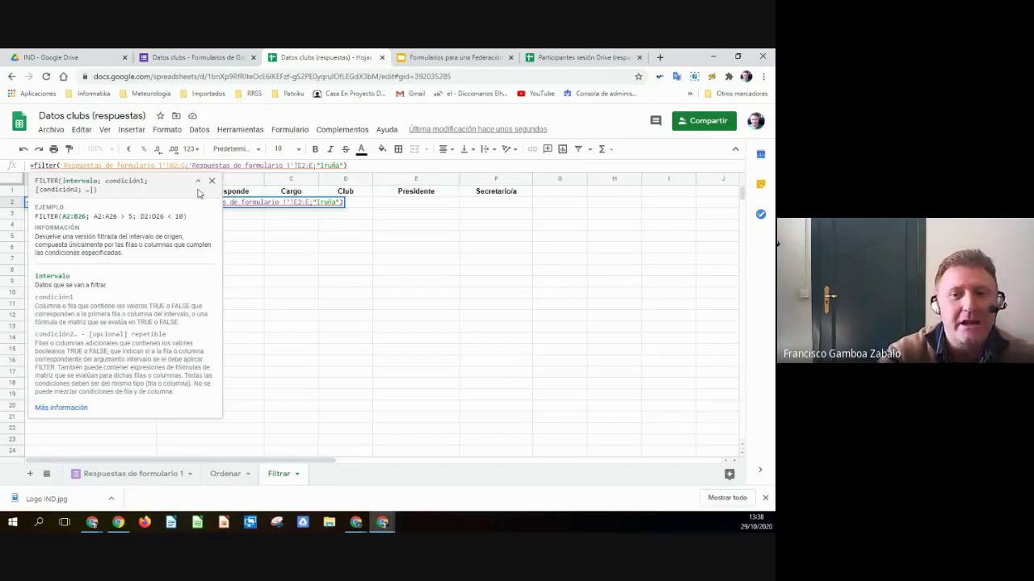
pyautogui.click(317, 164)
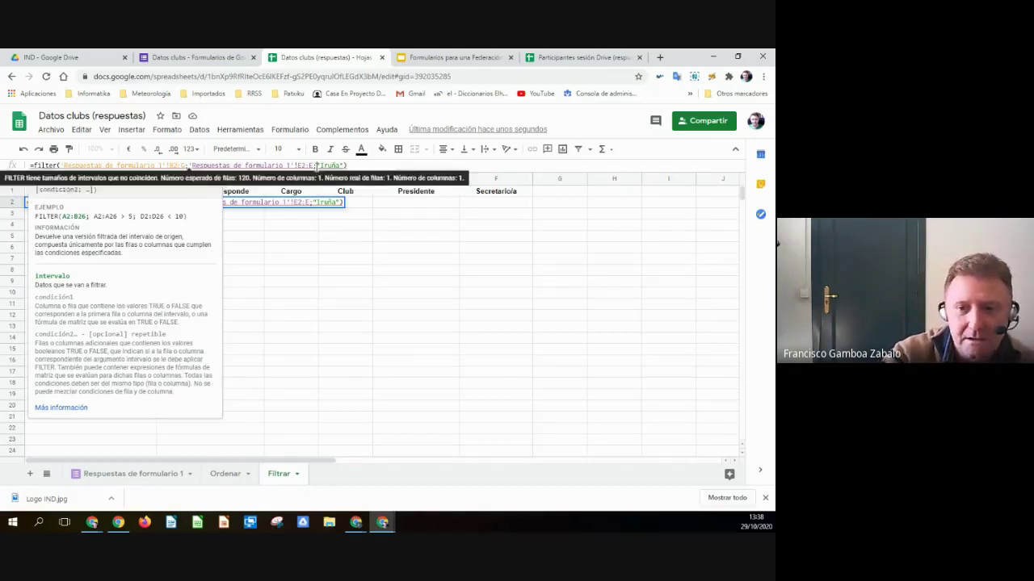
pyautogui.press('BackSpace')
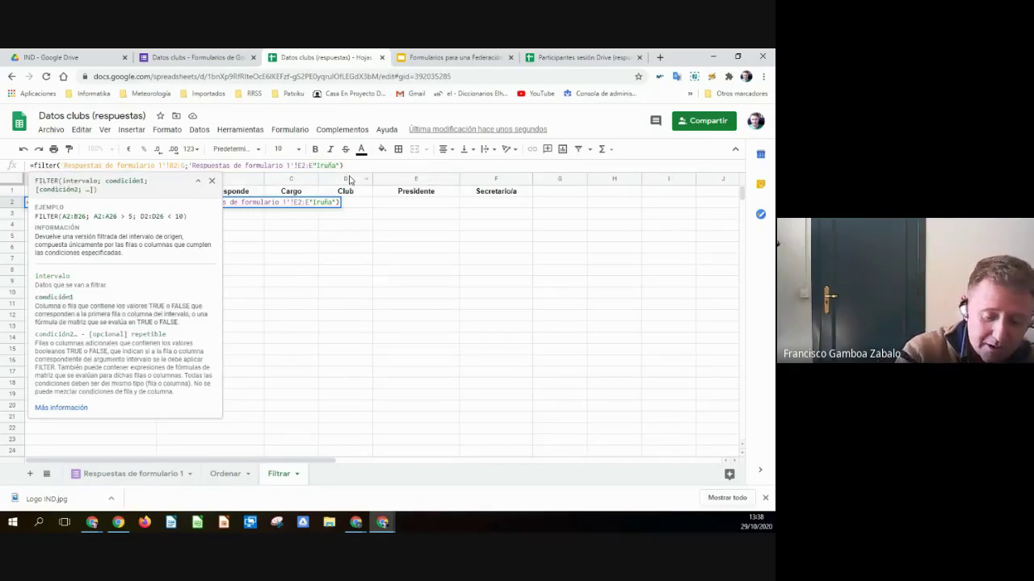
pyautogui.write('=')
pyautogui.press('End')
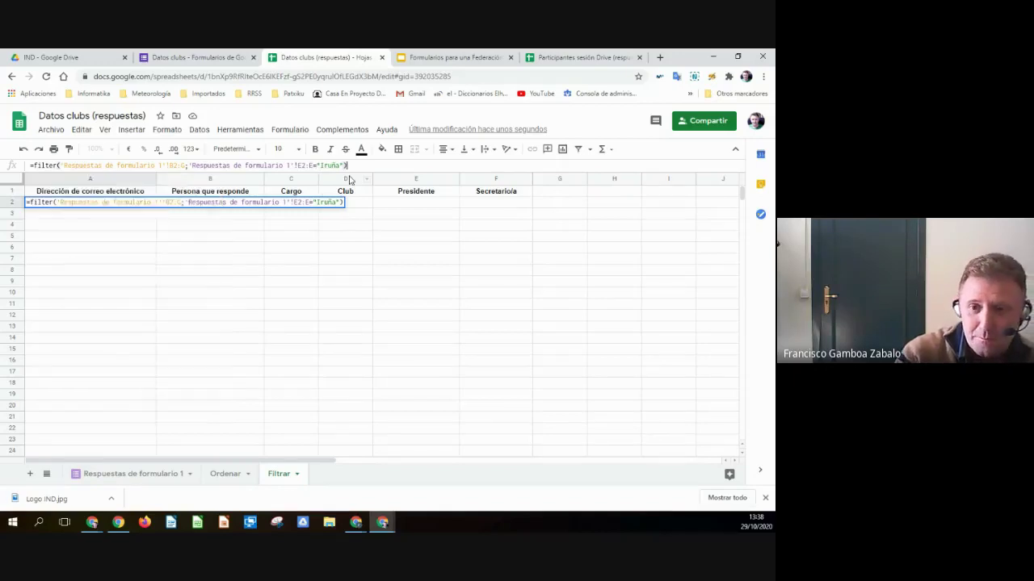
pyautogui.press('Return')
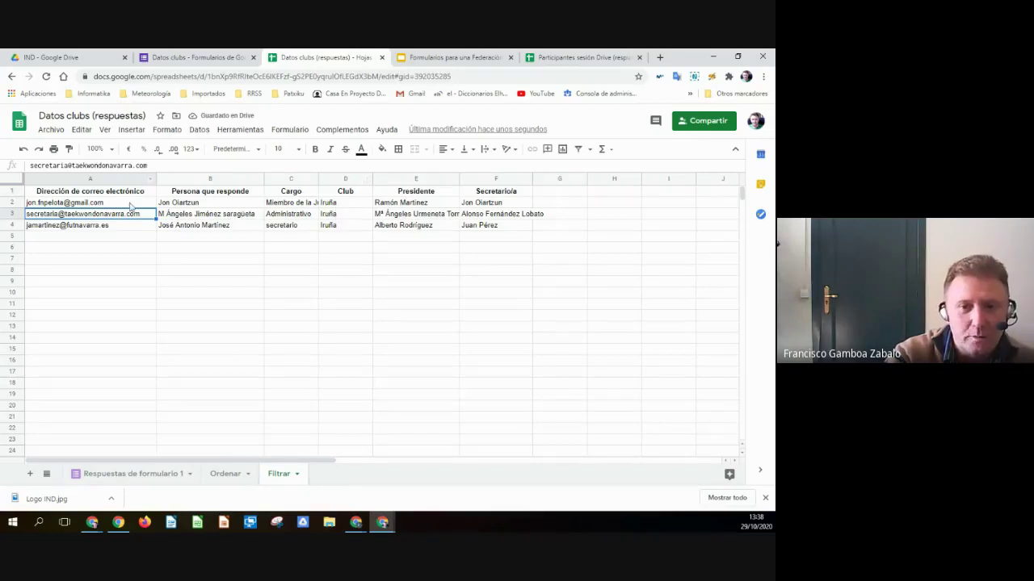
pyautogui.click(103, 203)
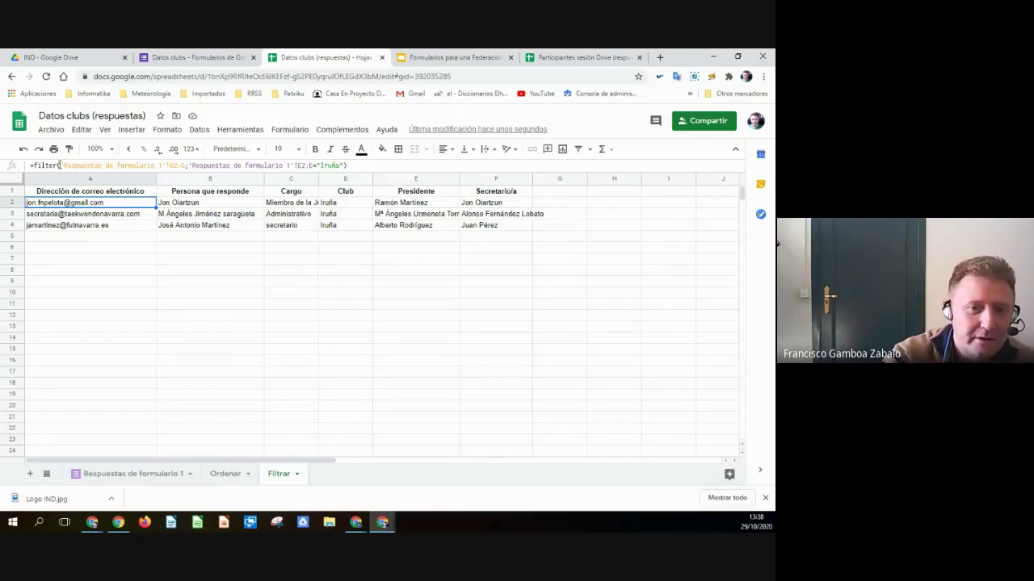
pyautogui.click(48, 164)
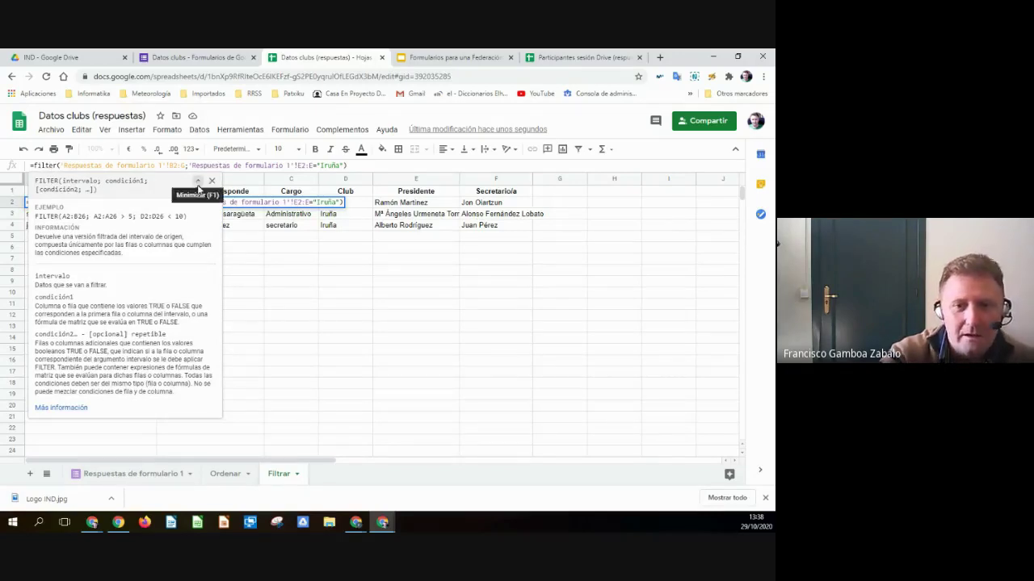
pyautogui.click(197, 180)
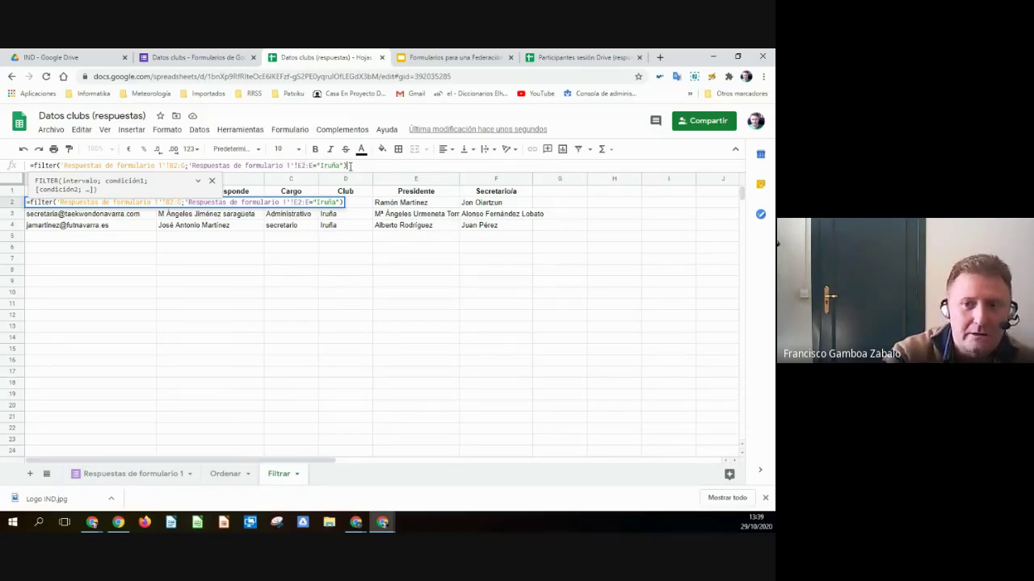
pyautogui.press('Return')
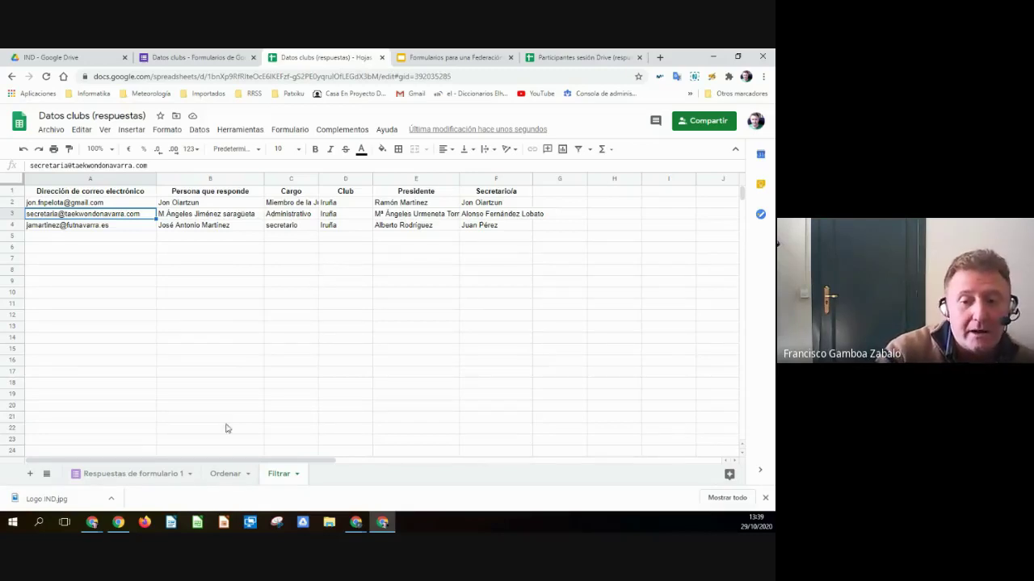
pyautogui.click(228, 476)
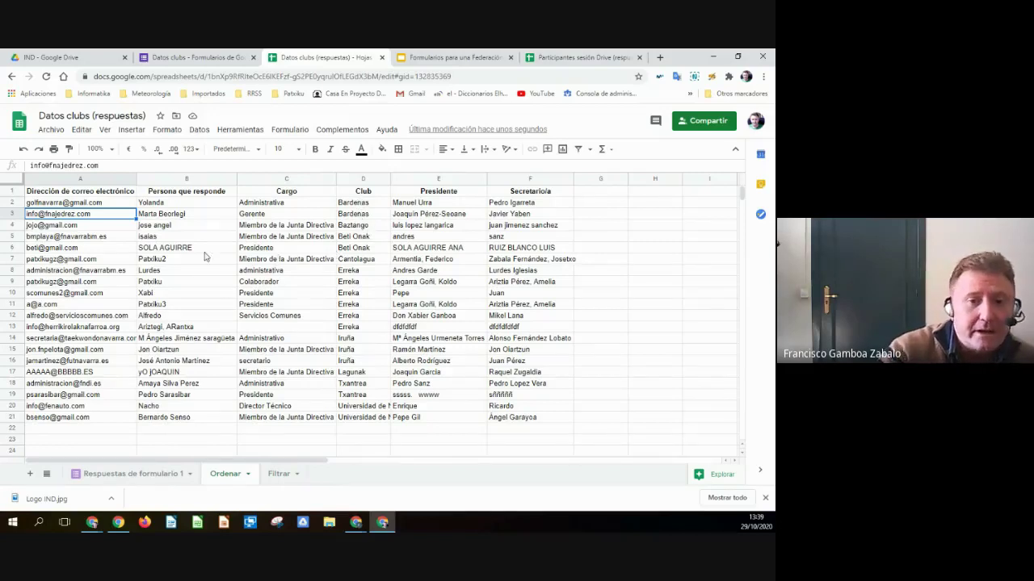
pyautogui.click(278, 476)
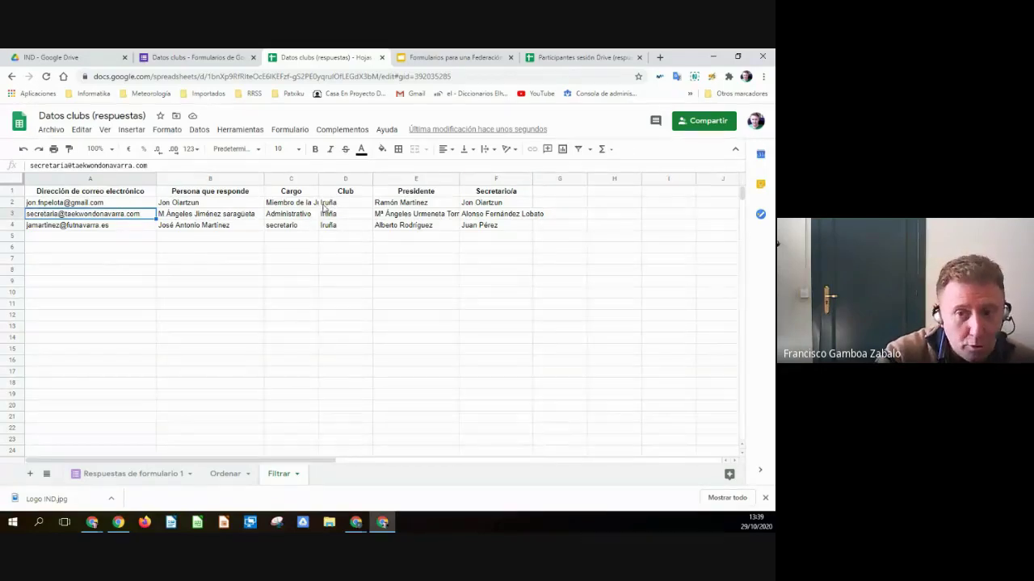
# - Rename the Filtrar sheet to FiltrarIruña
pyautogui.doubleClick(280, 476)
pyautogui.click(297, 477)
pyautogui.write('Iruña')
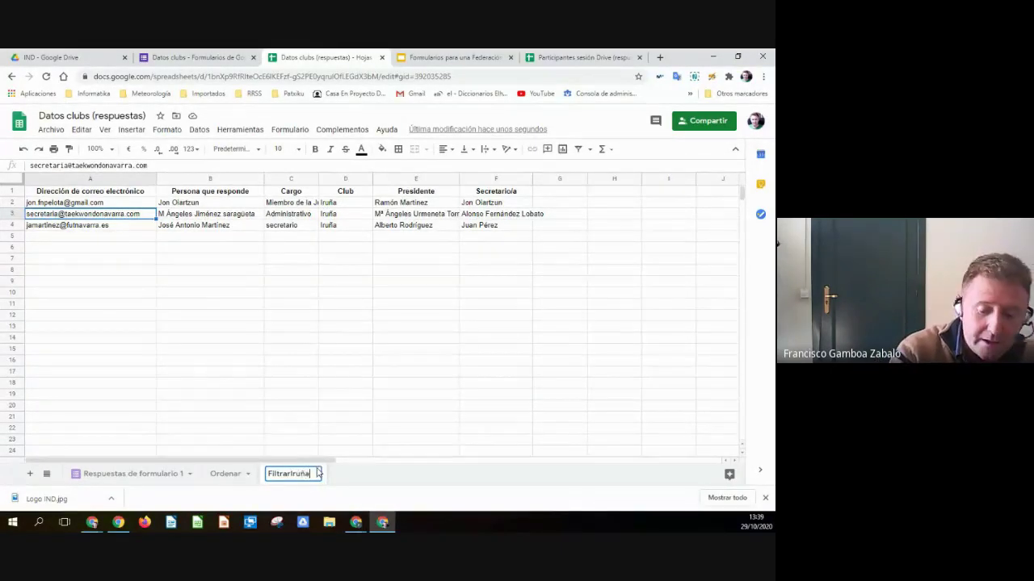
pyautogui.press('Return')
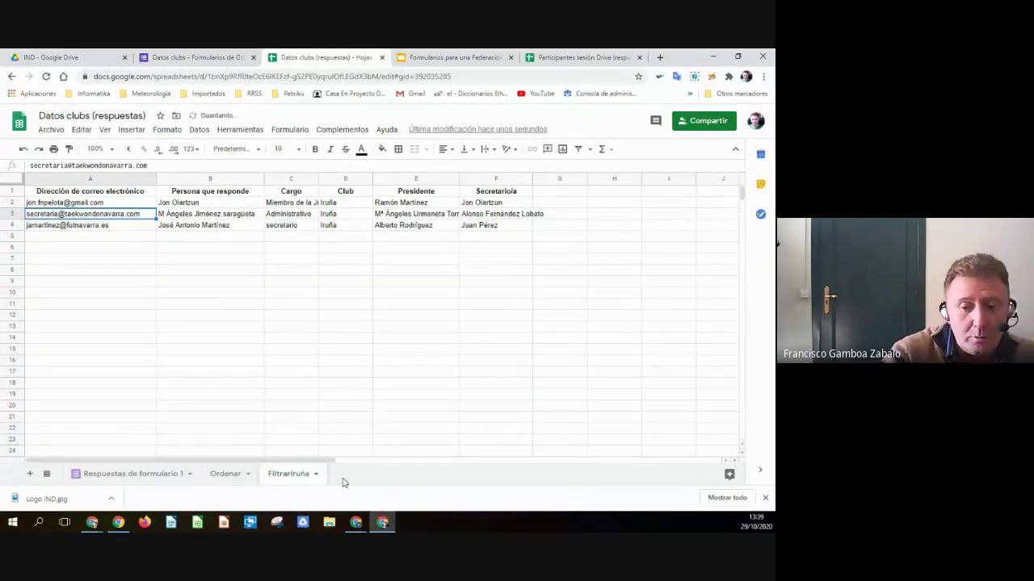
# - Add a blank Hoja 5 sheet, return to FiltrarIruña, then go to the IND Google Drive folder
pyautogui.hotkey('shift', 'F11')
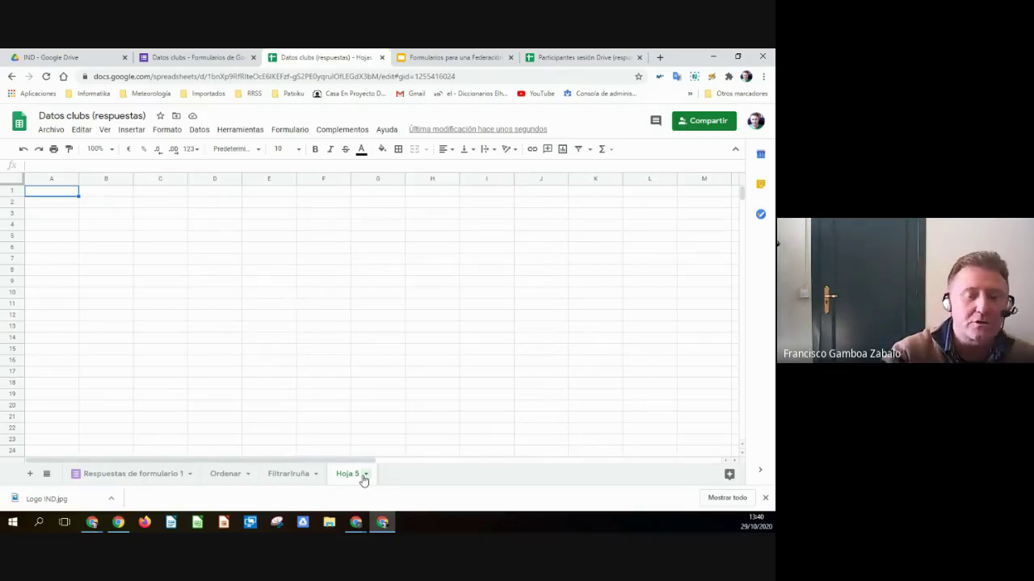
pyautogui.click(288, 474)
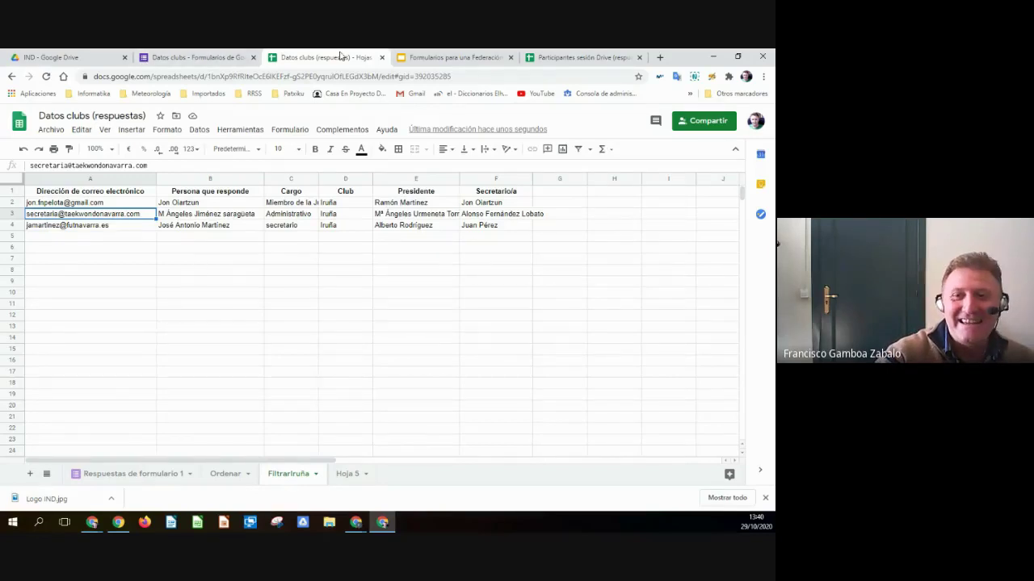
pyautogui.click(452, 57)
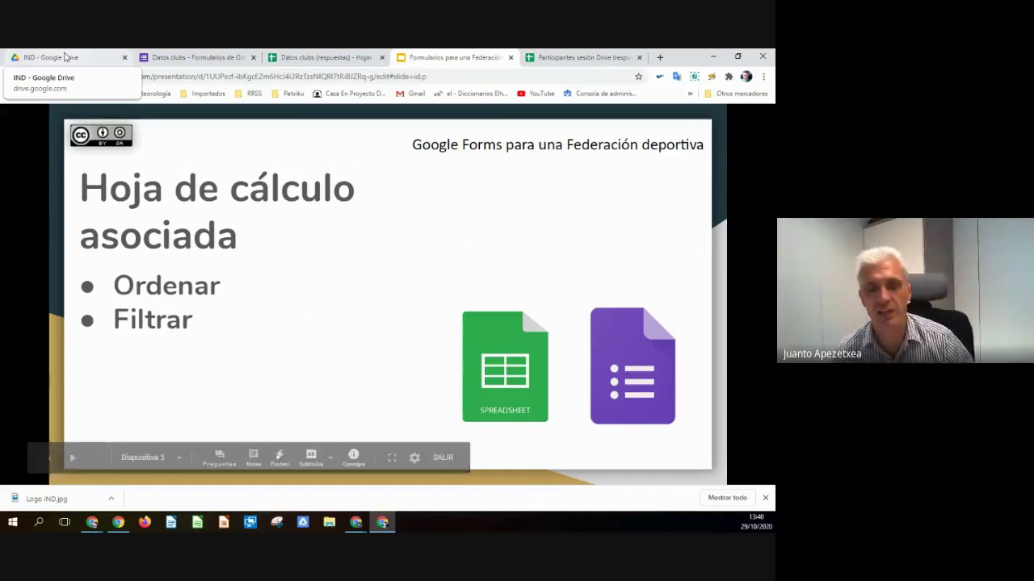
pyautogui.click(66, 58)
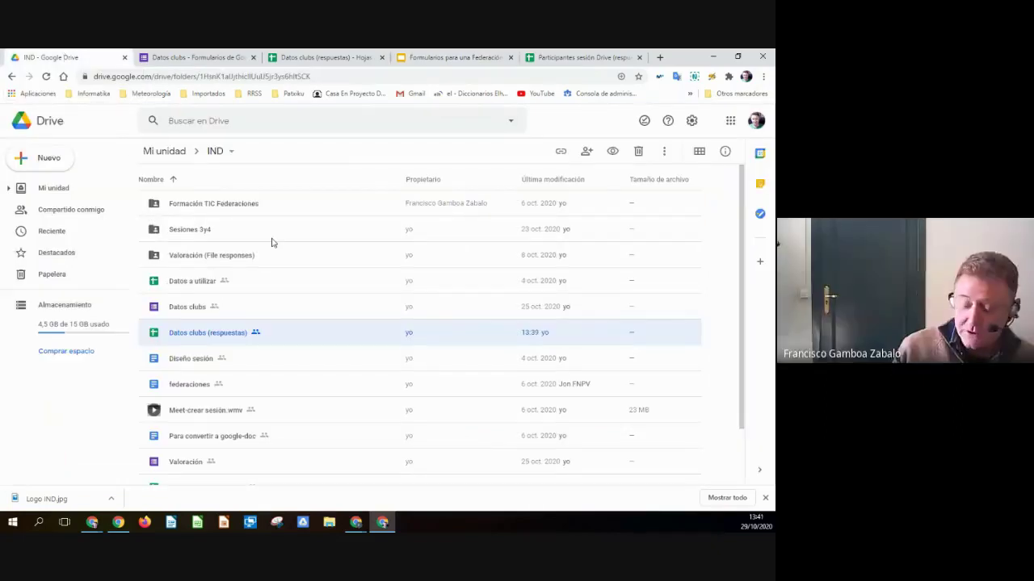